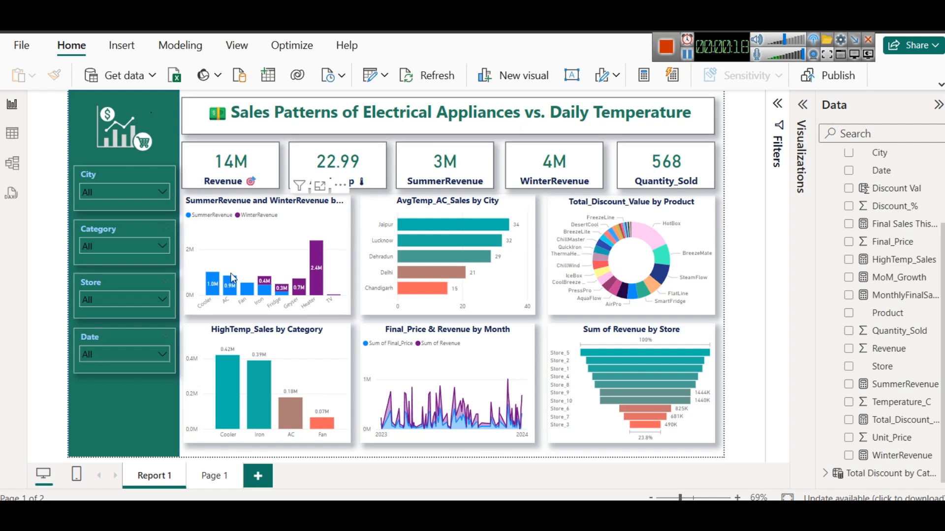
Look over the Sales table's rows in the table view and return to the report
mouse_move(248, 300)
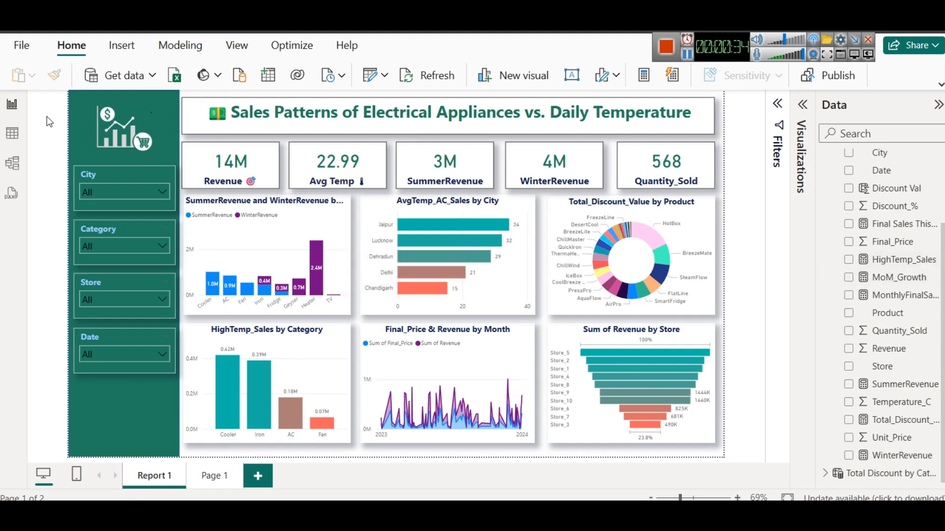
click(13, 133)
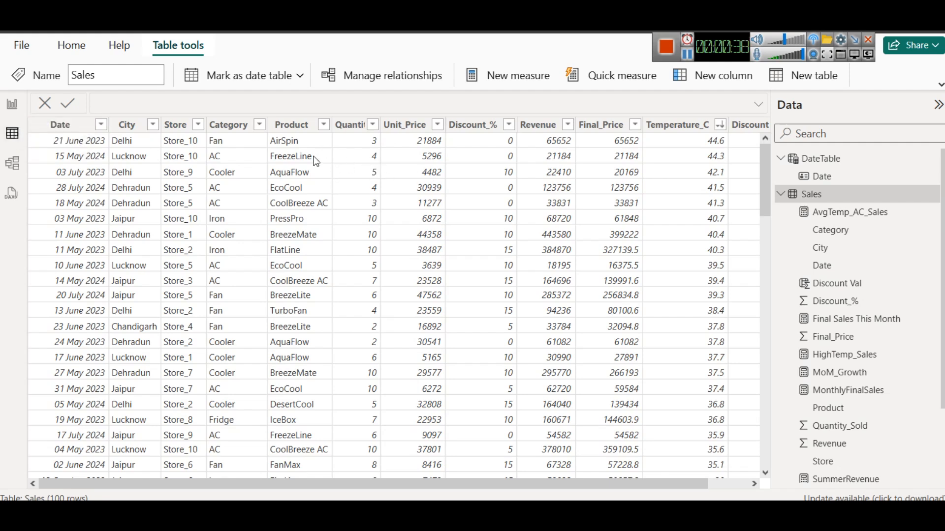
click(12, 104)
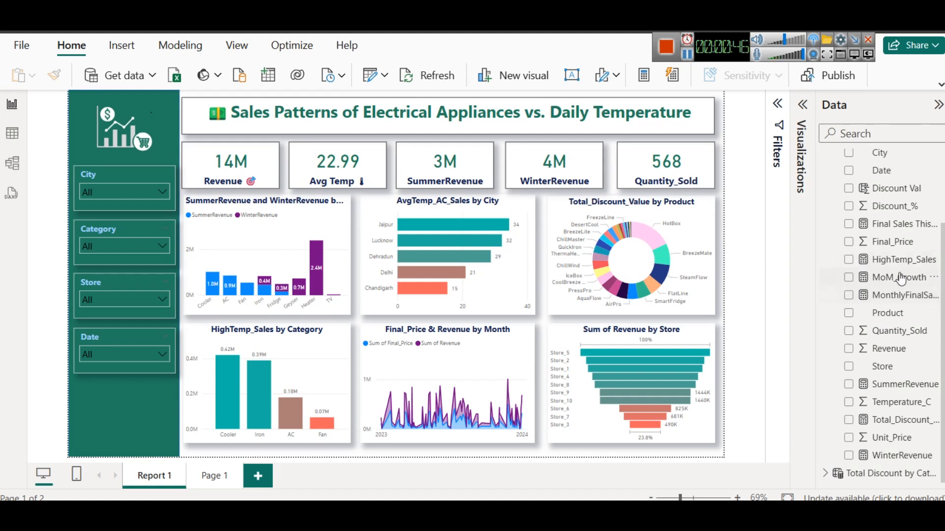
Review the formulas of the Sales measures from Final Sales This Month to WinterRevenue, including the Discount Val column
click(886, 222)
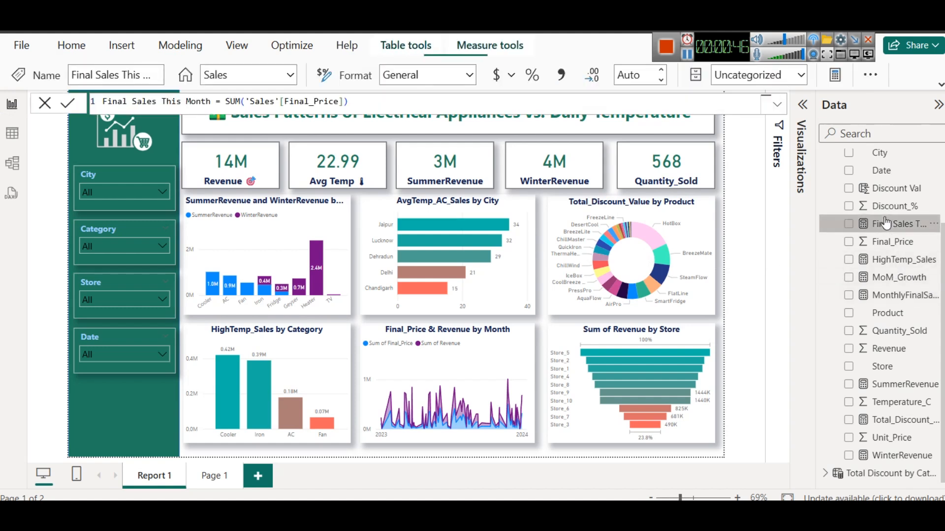
click(890, 259)
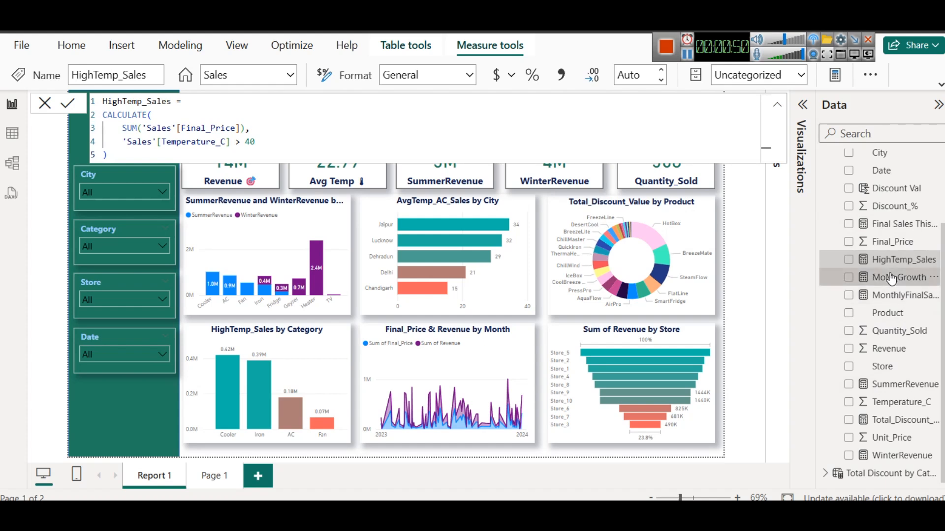
click(900, 277)
click(899, 296)
scroll(901, 347, up, 3)
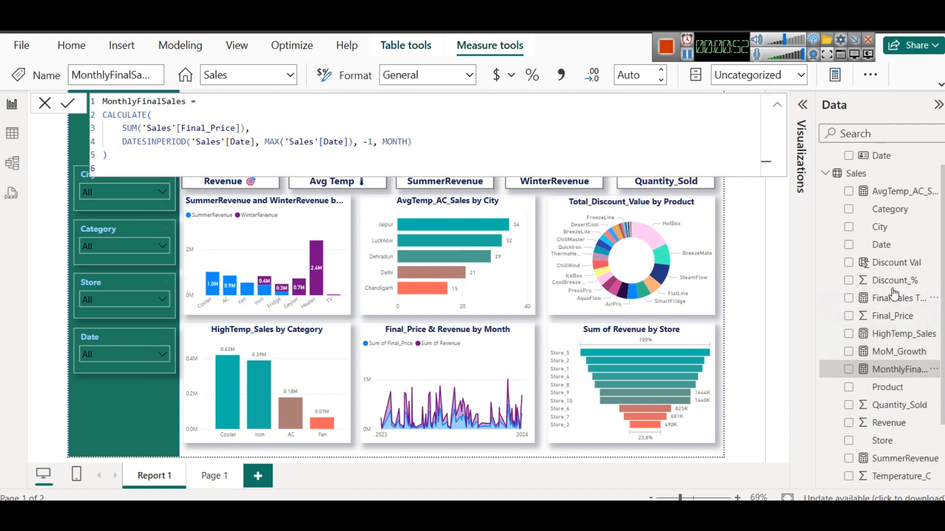
click(894, 264)
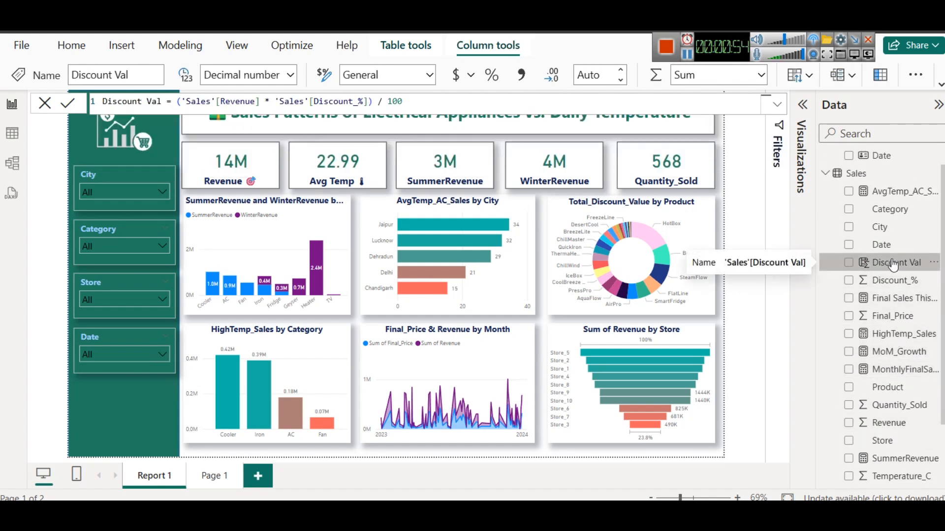
scroll(901, 364, down, 3)
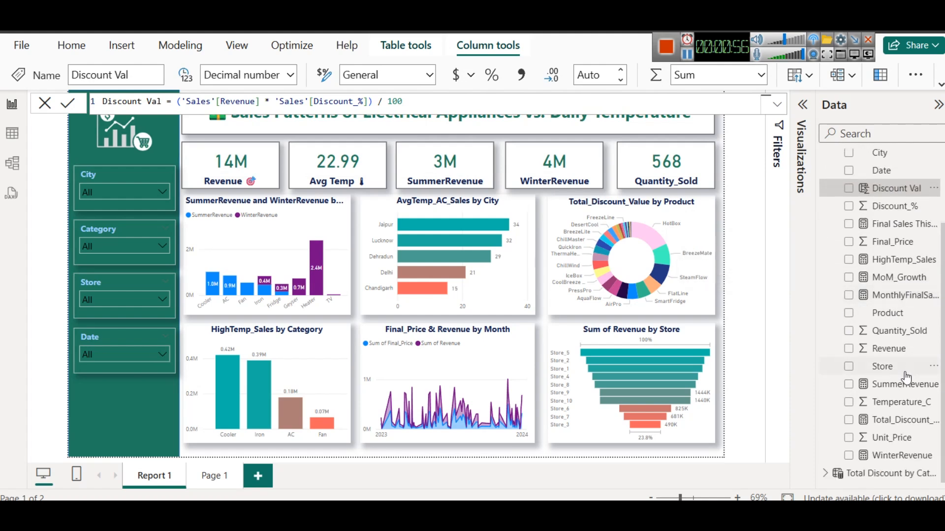
click(902, 383)
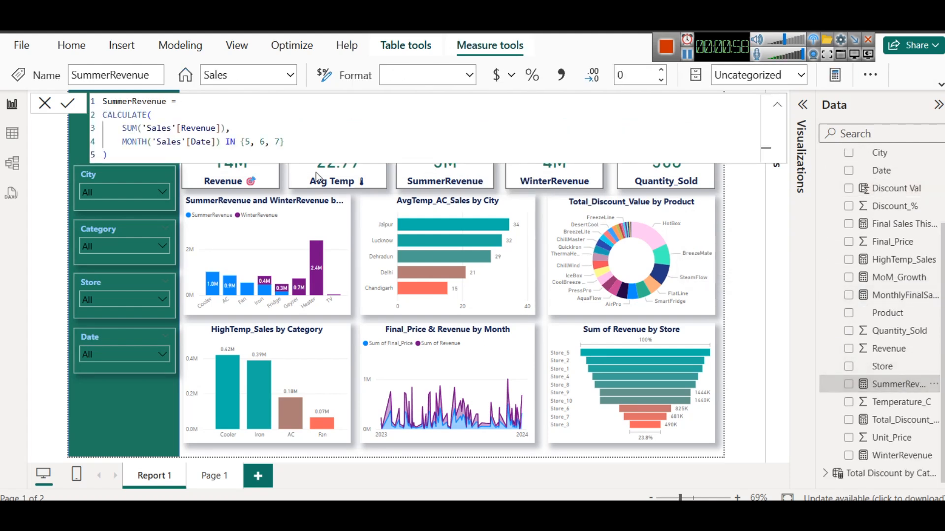
click(897, 456)
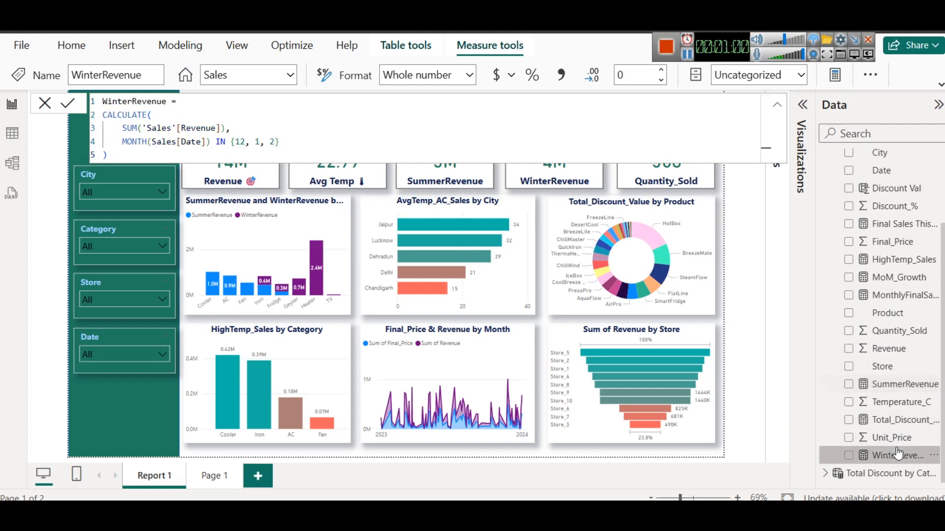
click(726, 230)
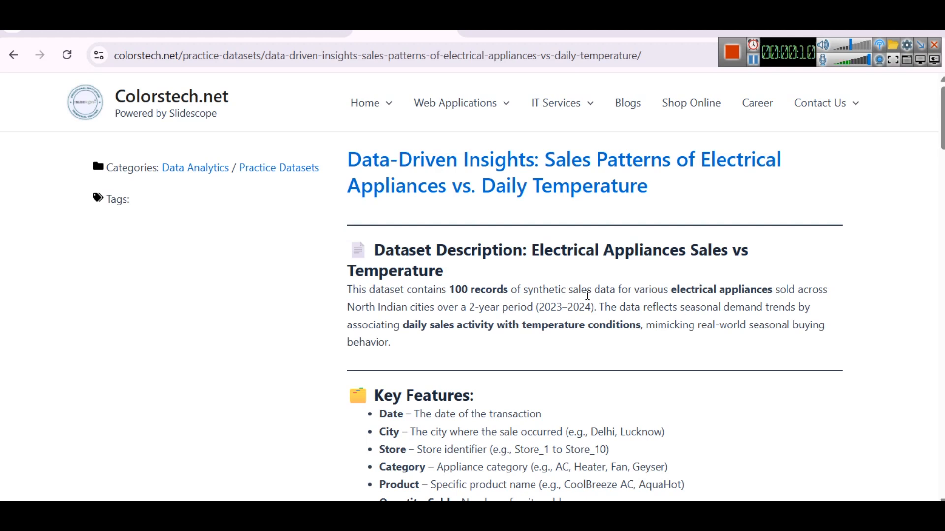
In the browser, read the dataset's key features and open its linked GitHub repository
scroll(607, 281, down, 3)
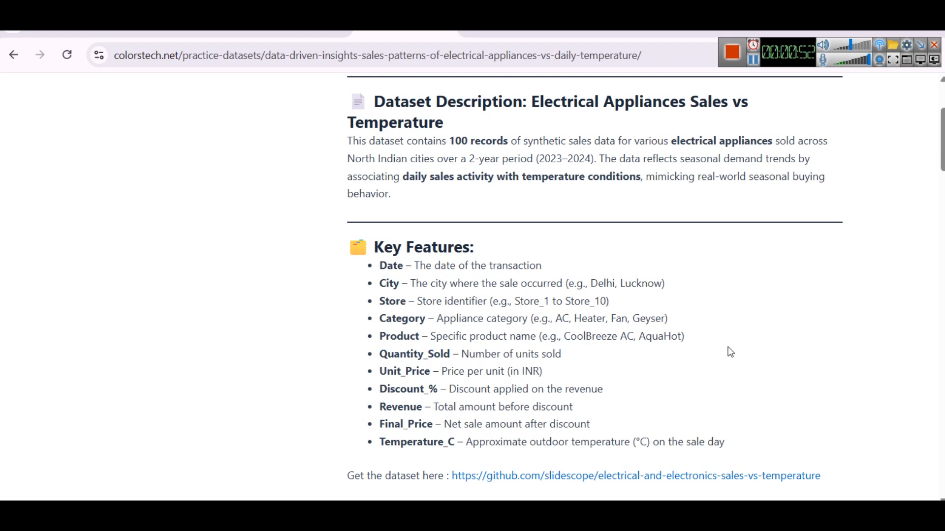
click(808, 477)
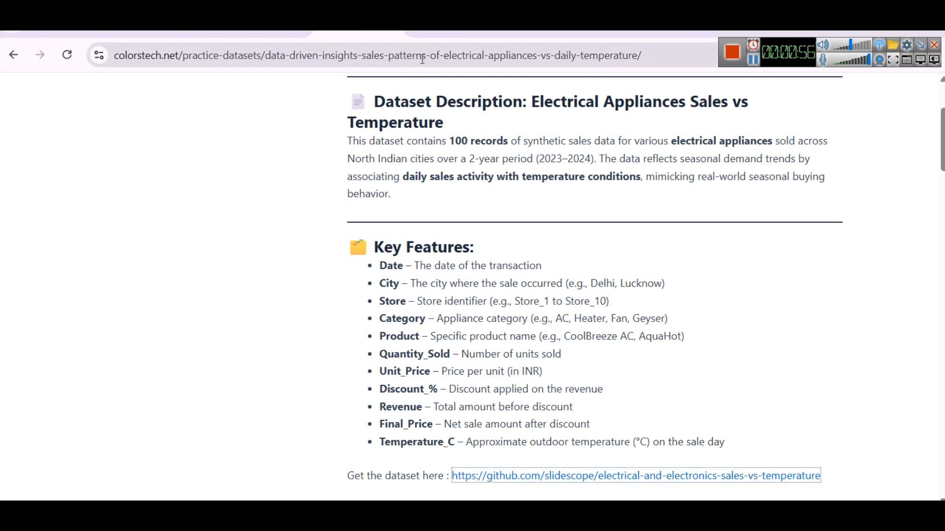
click(433, 32)
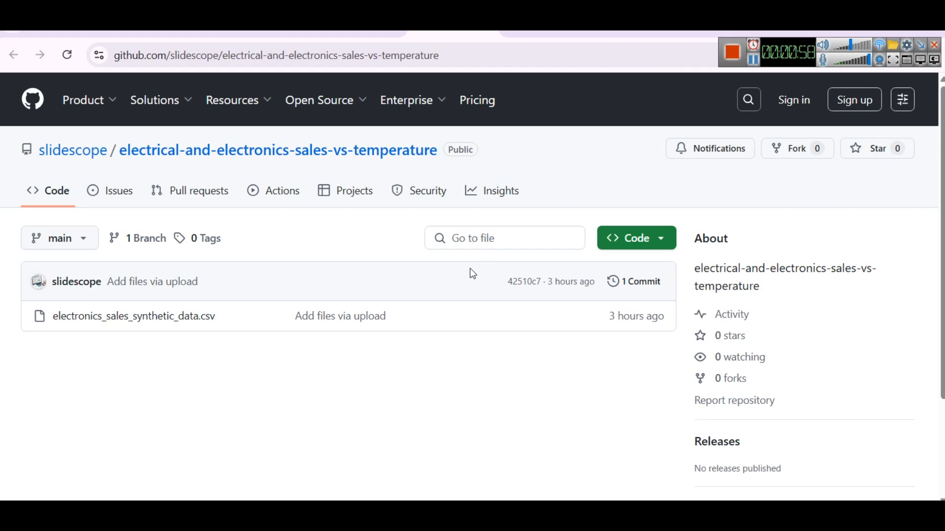
Open electronics_sales_synthetic_data.csv in the repository and look through its columns and rows
click(175, 318)
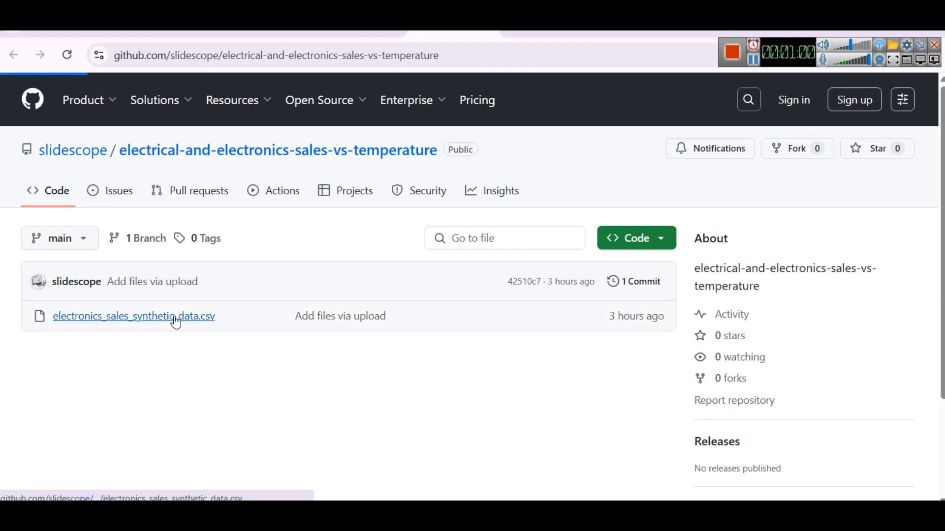
scroll(608, 258, down, 3)
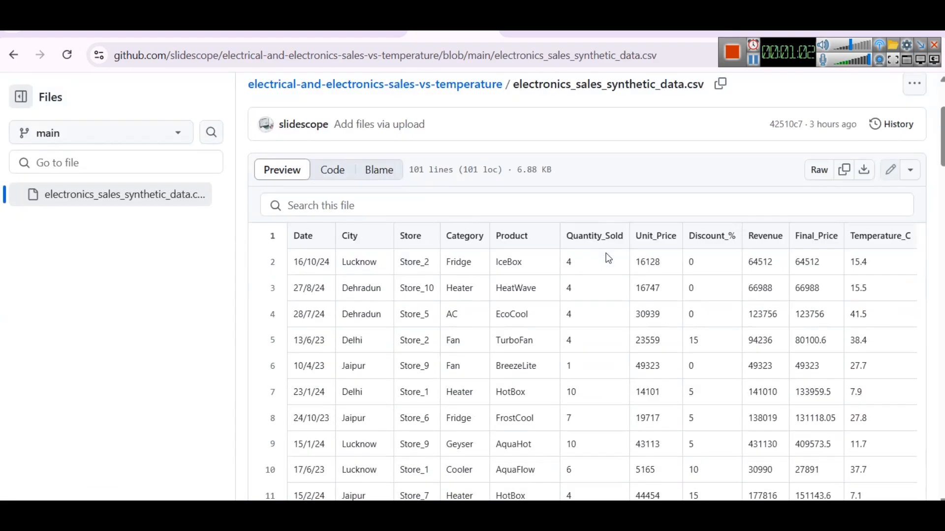
scroll(355, 237, down, 1)
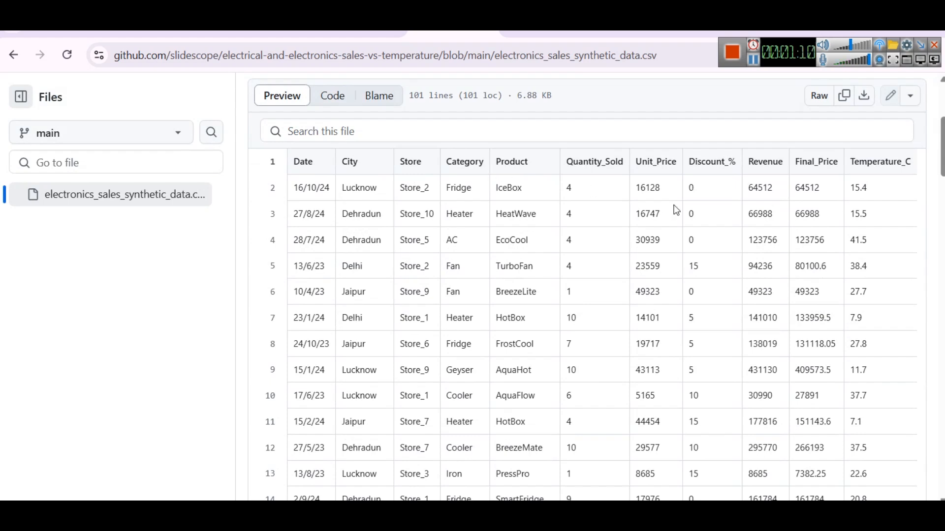
Return to the dataset article and read DAX practice questions 1 to 3 with their answers and explanations
click(338, 33)
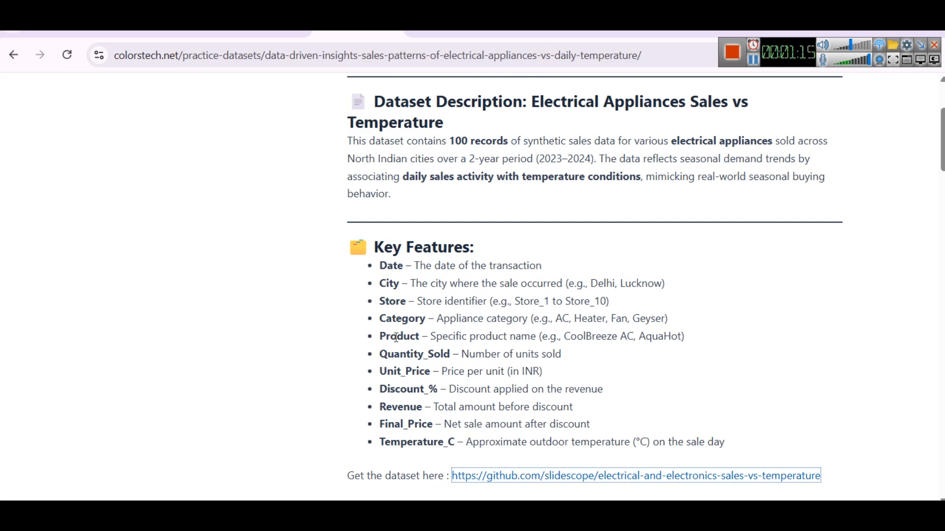
scroll(413, 354, down, 3)
scroll(436, 300, down, 1)
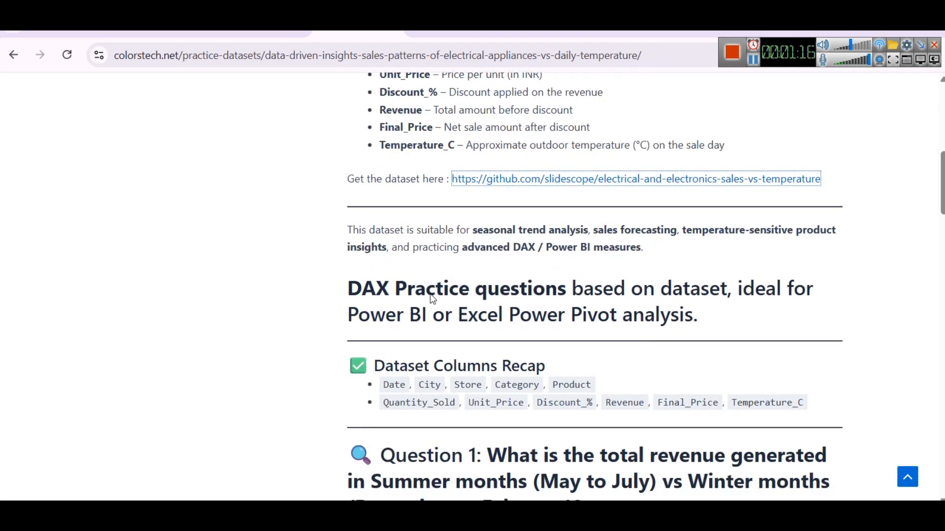
scroll(407, 268, down, 1)
scroll(406, 268, down, 3)
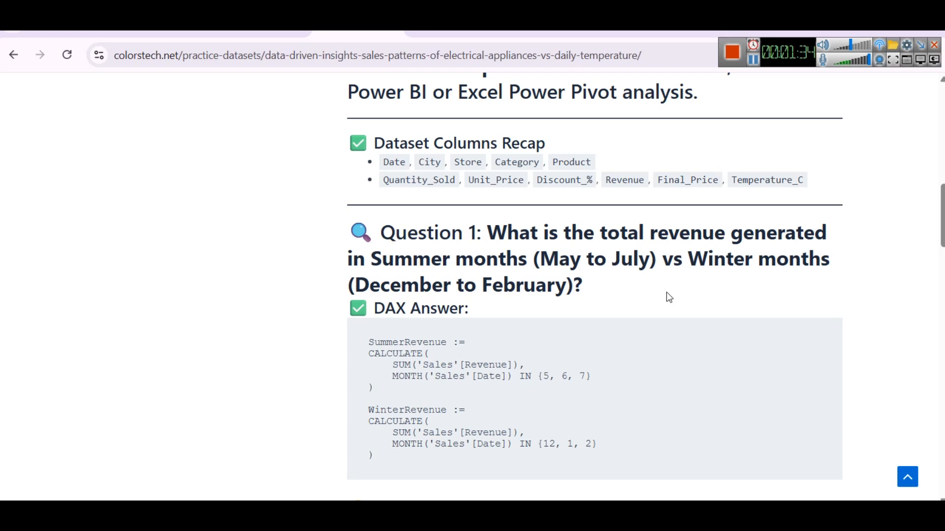
scroll(595, 248, down, 5)
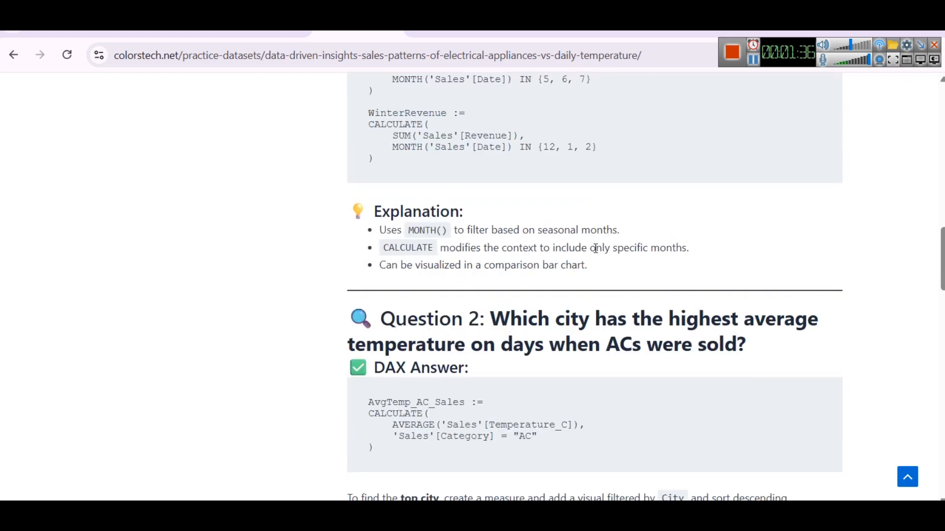
scroll(596, 248, down, 1)
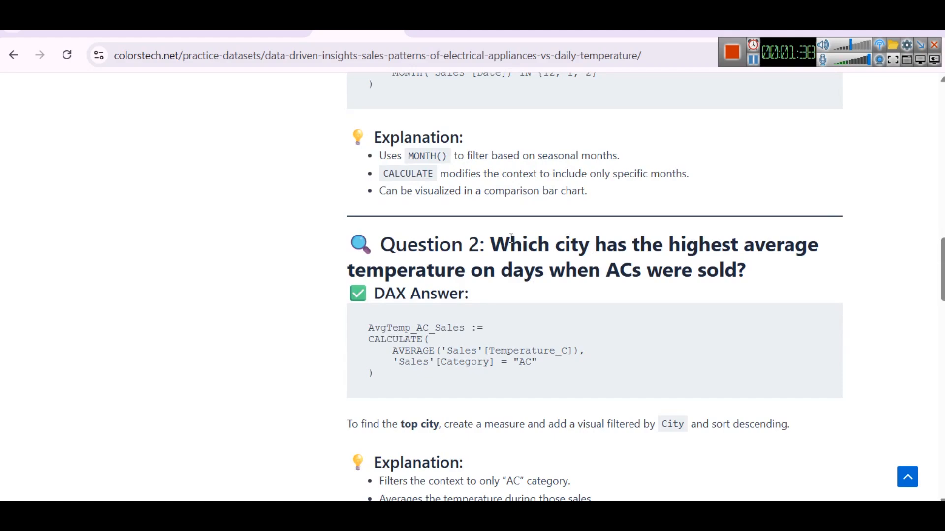
scroll(628, 254, down, 4)
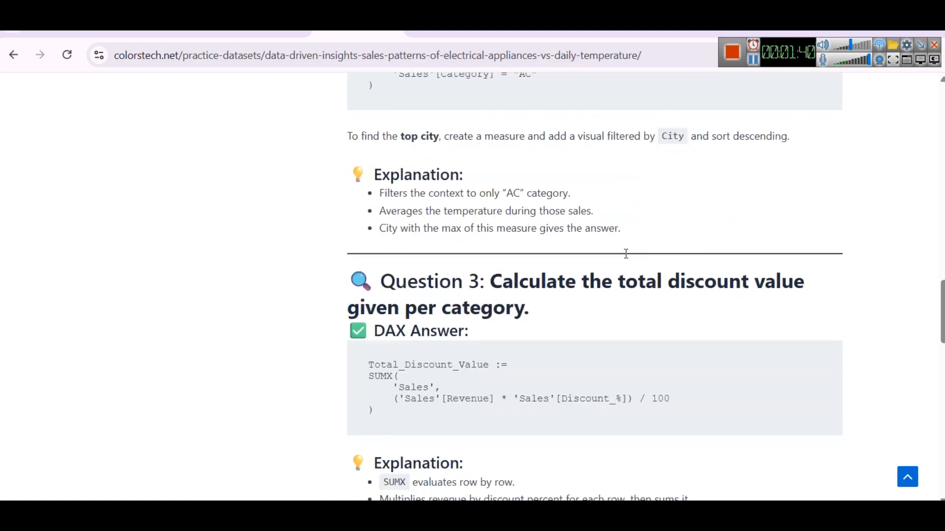
scroll(628, 254, down, 9)
scroll(614, 254, up, 9)
scroll(614, 254, up, 13)
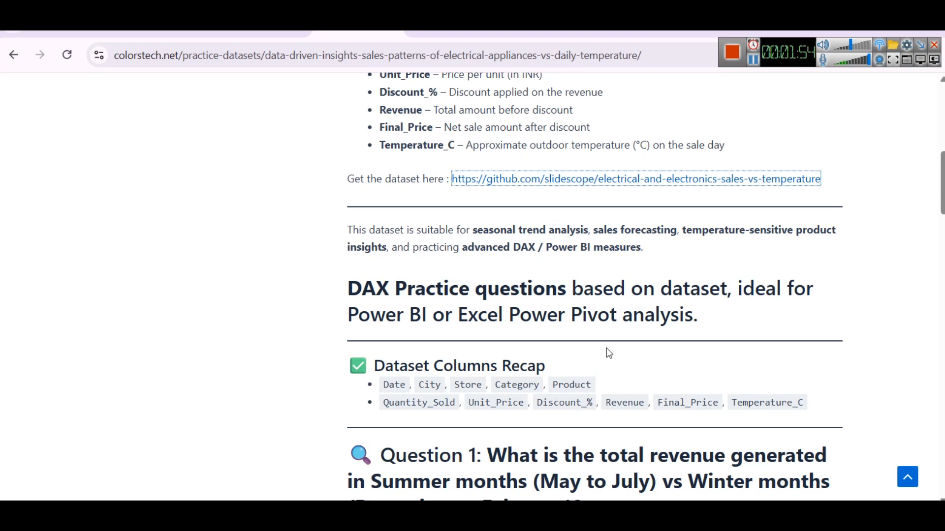
click(754, 62)
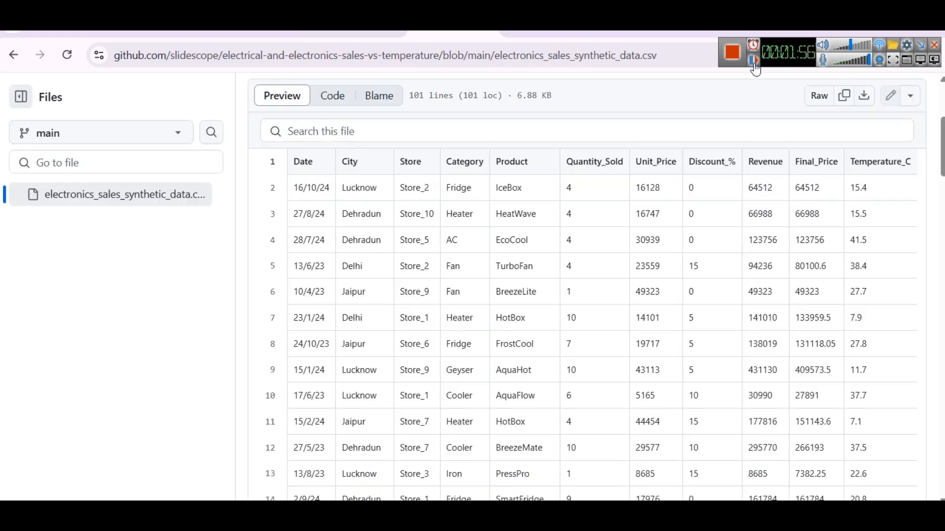
click(753, 61)
click(753, 61)
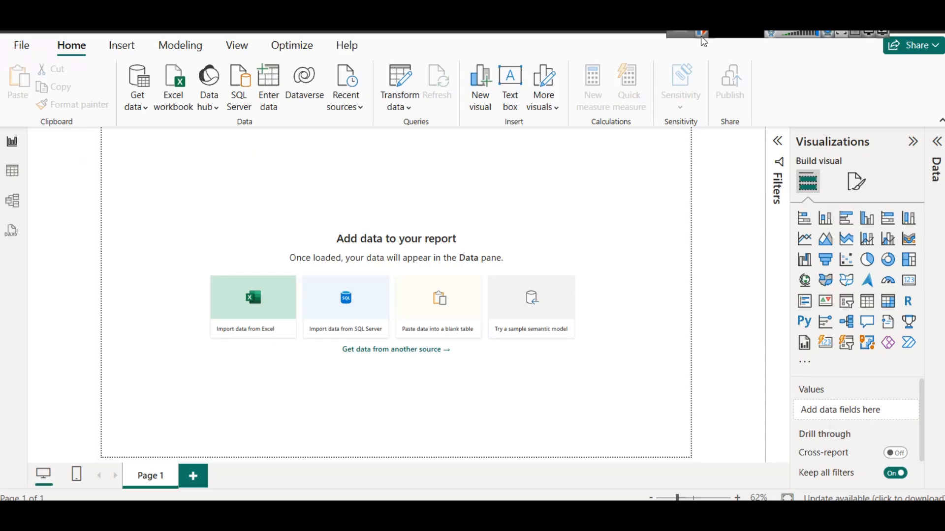
In a blank Power BI Desktop report, connect to the text/CSV file electronics_sales_synthetic_data.csv in the SS Electronic Sales Data folder
click(136, 111)
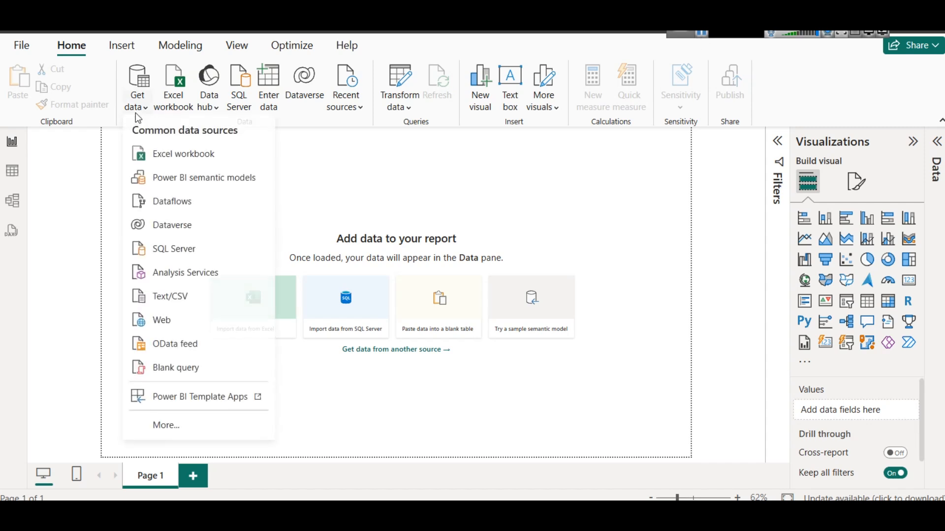
click(172, 301)
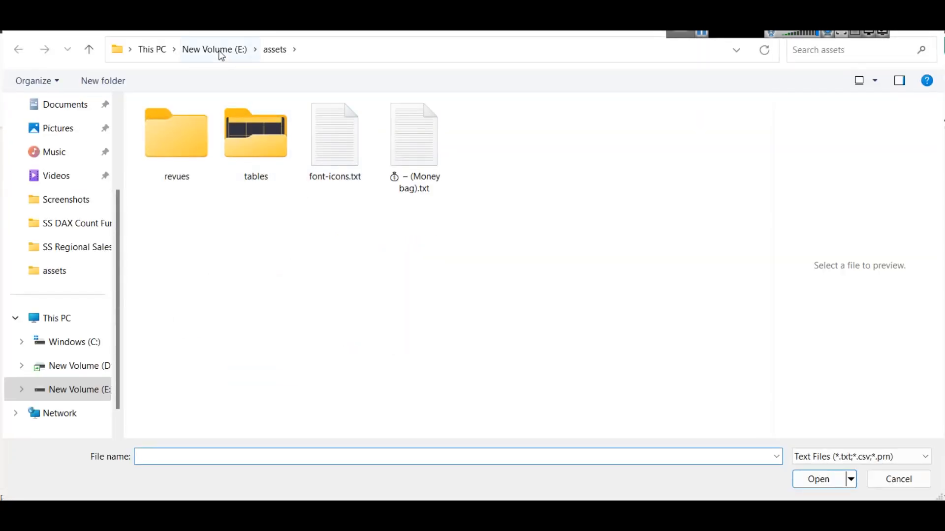
click(222, 49)
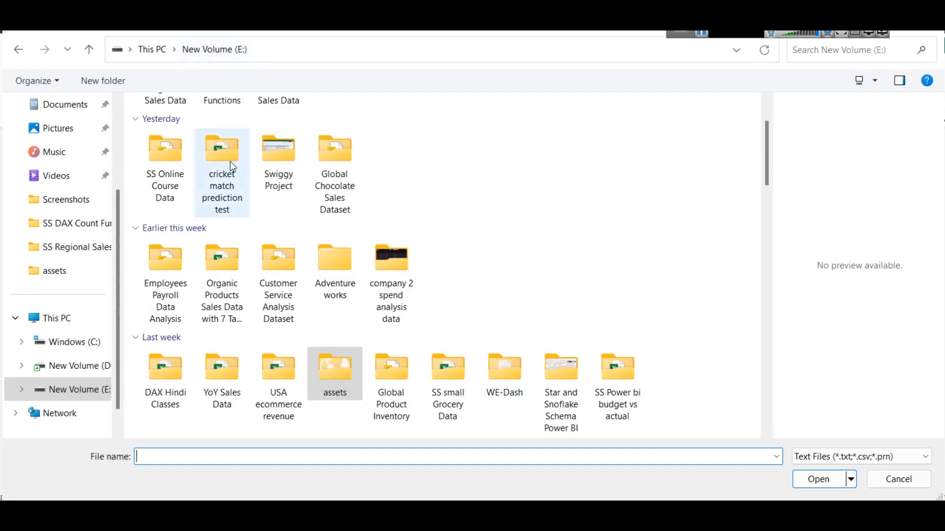
scroll(235, 168, up, 2)
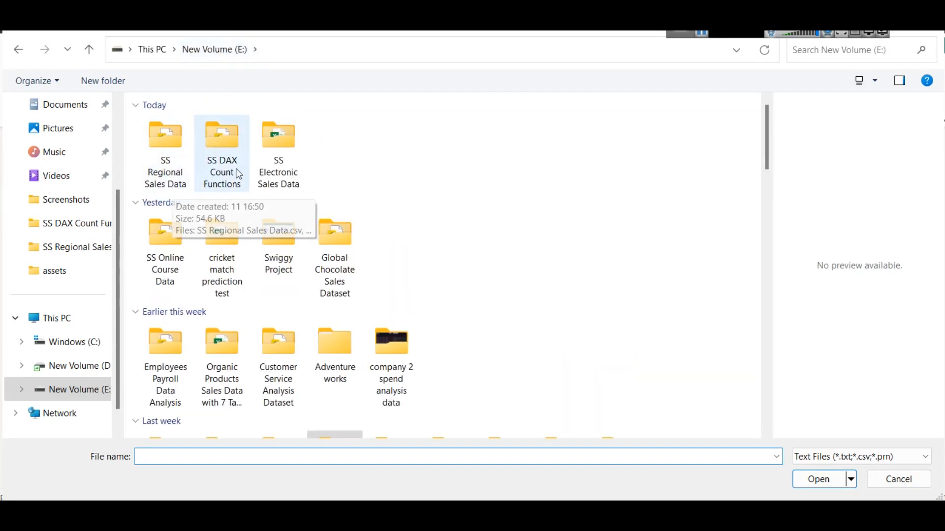
double_click(287, 156)
click(213, 130)
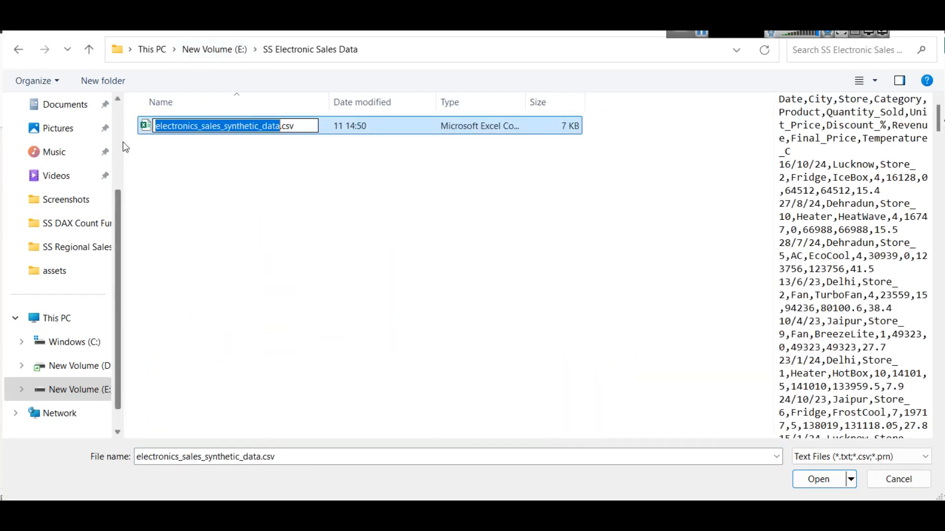
double_click(232, 126)
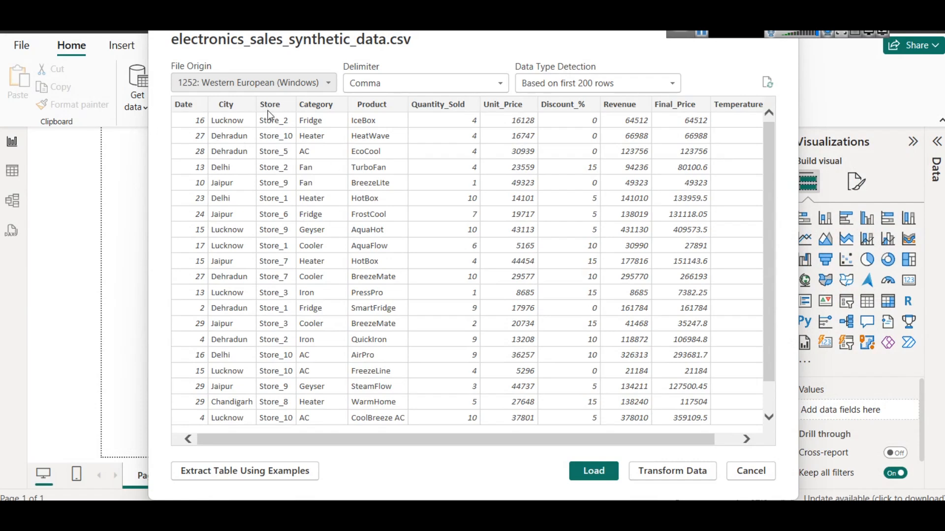
Check the remaining columns in the import preview, load the table and expand its list of fields
click(744, 441)
drag(720, 436, 642, 438)
click(593, 467)
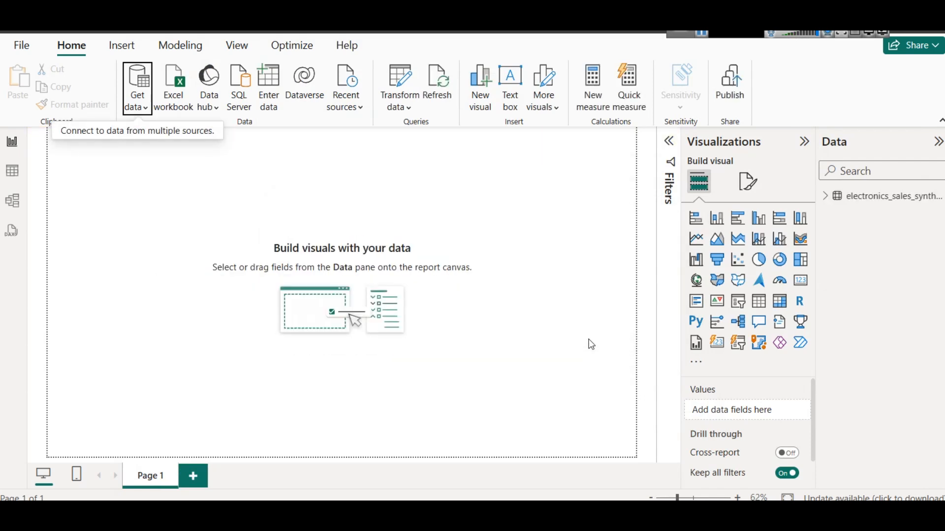
click(831, 200)
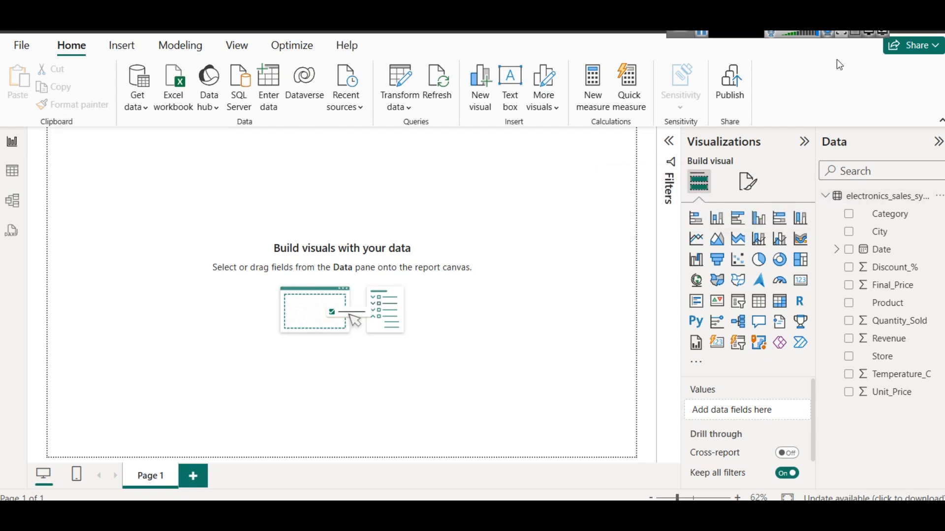
Insert a text box on the report page, reshape it into a wide, shallow banner and place it near the page's upper edge
click(123, 46)
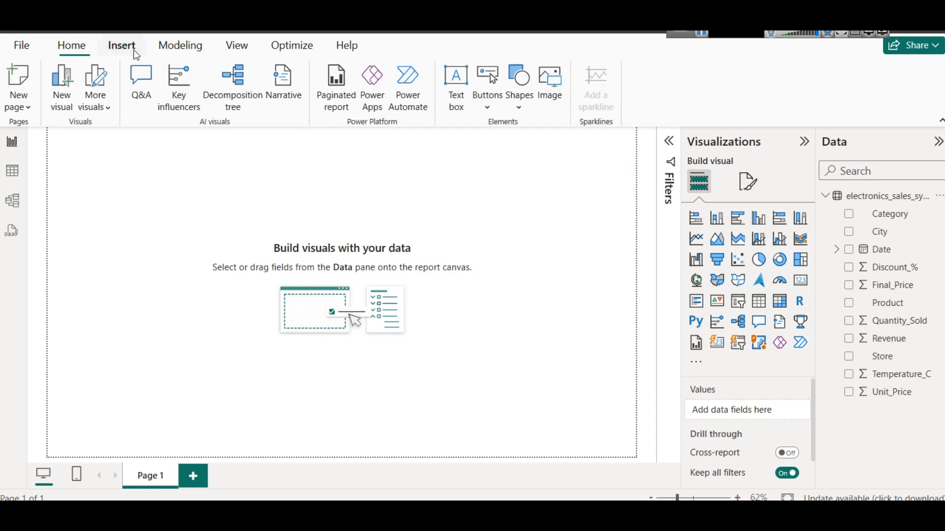
click(456, 96)
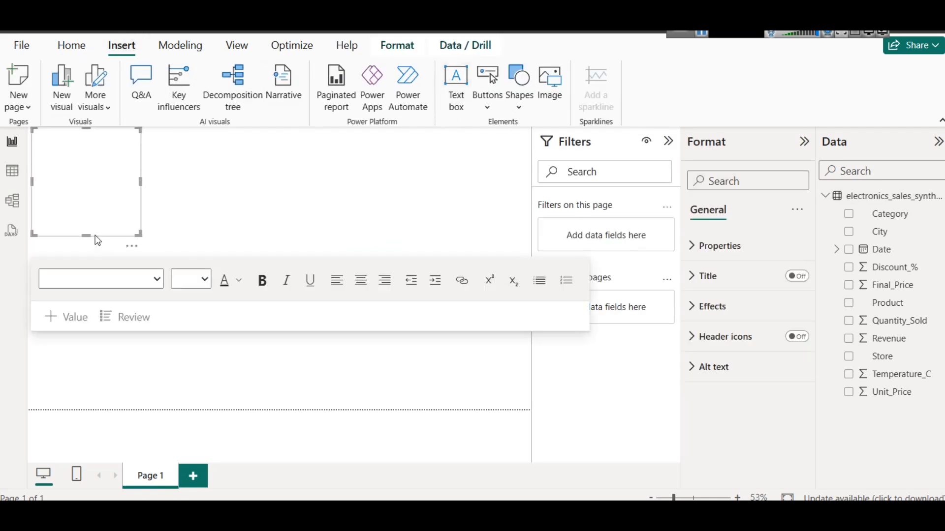
drag(87, 228, 439, 158)
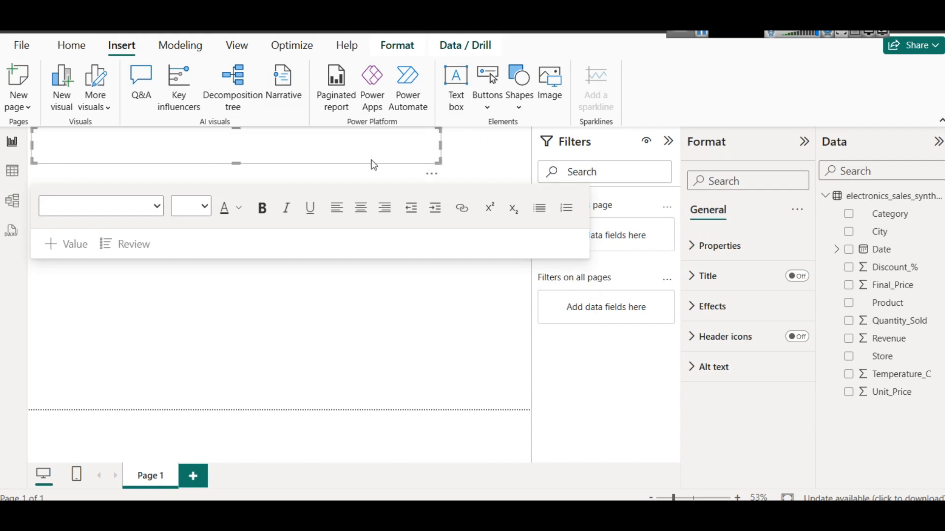
drag(377, 163, 460, 170)
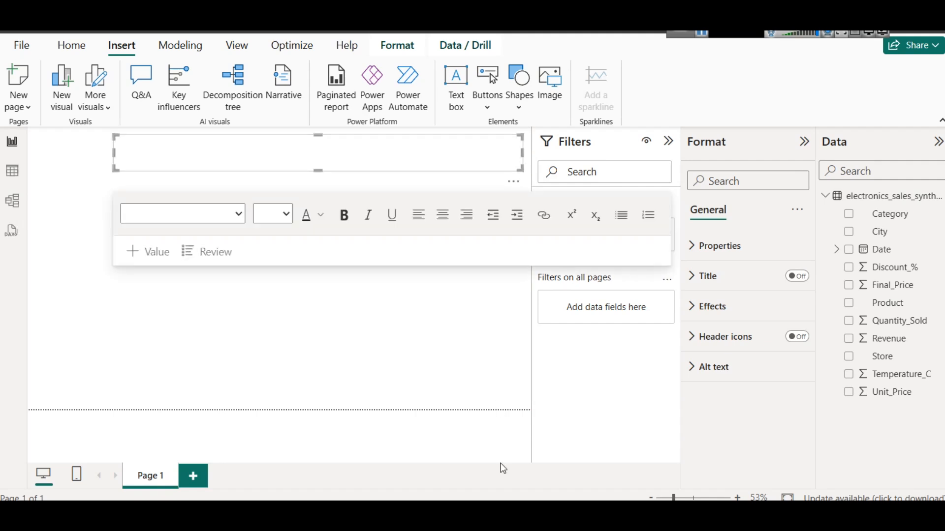
Switch to the browser and copy the dataset article's headline "Data-Driven Insights: Sales Patterns of Electrical Appliances vs. Daily Temperature"
mouse_move(512, 498)
click(485, 463)
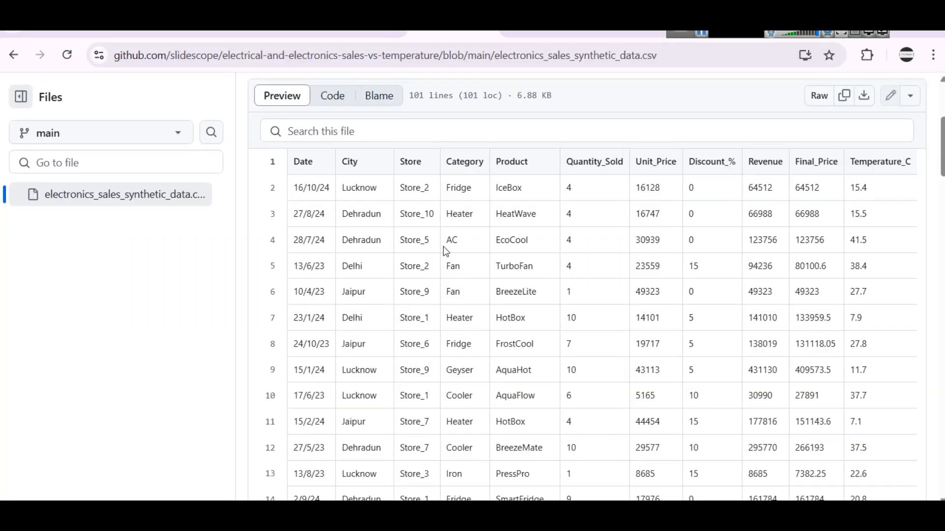
click(349, 34)
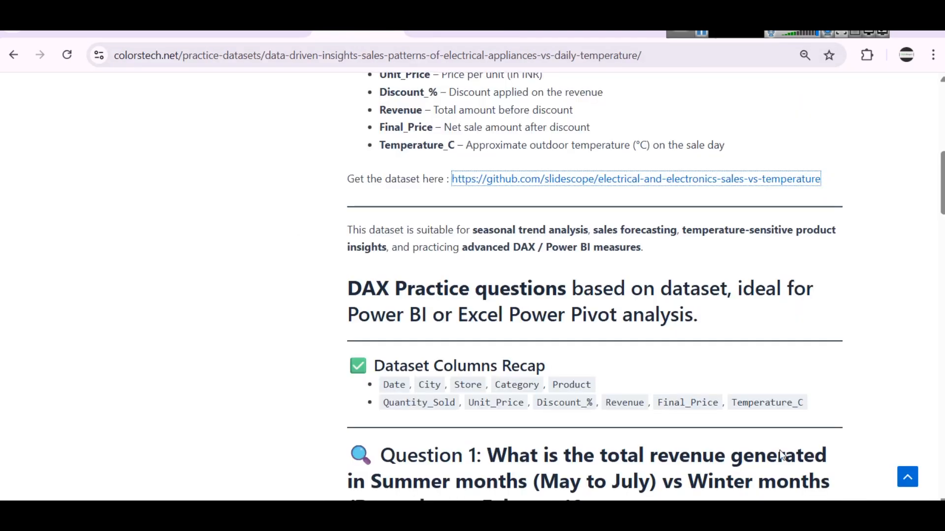
scroll(523, 294, up, 9)
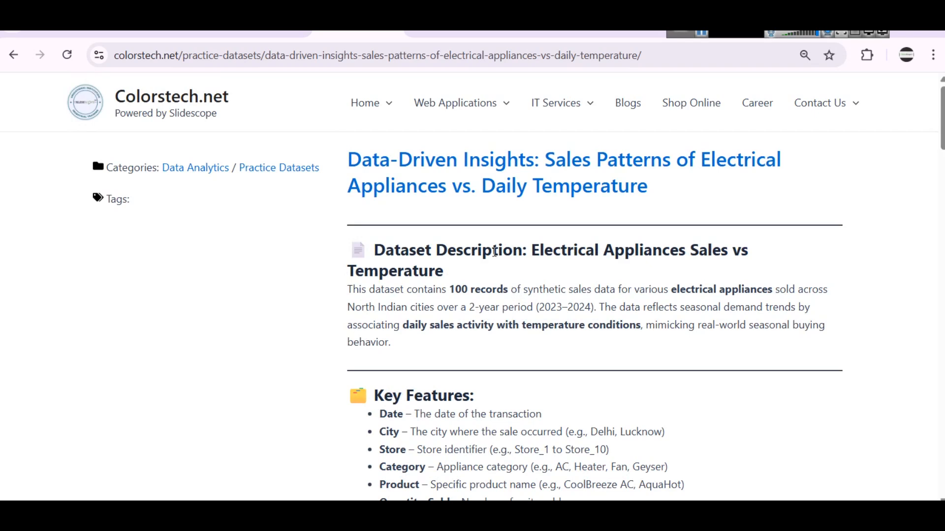
drag(347, 155, 652, 191)
key(ctrl+c)
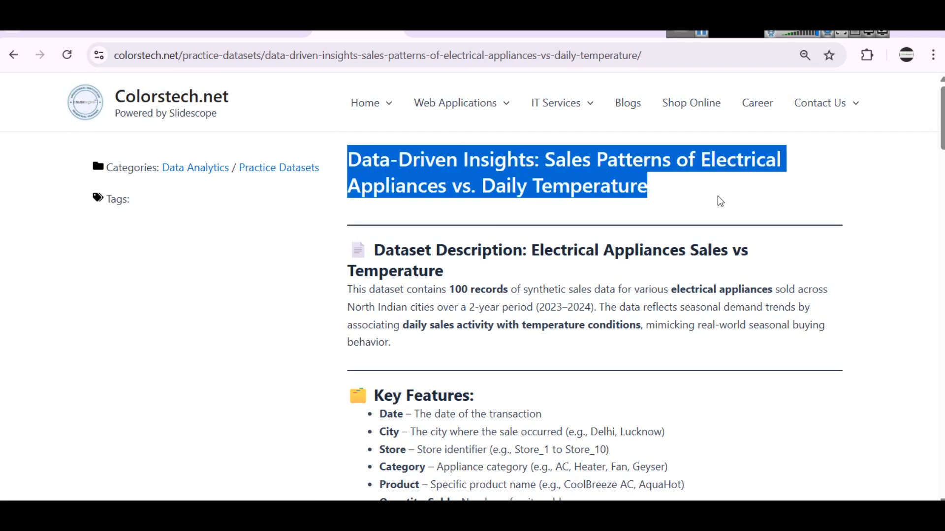
Return to Power BI Desktop and paste the copied headline into the banner text box
click(677, 468)
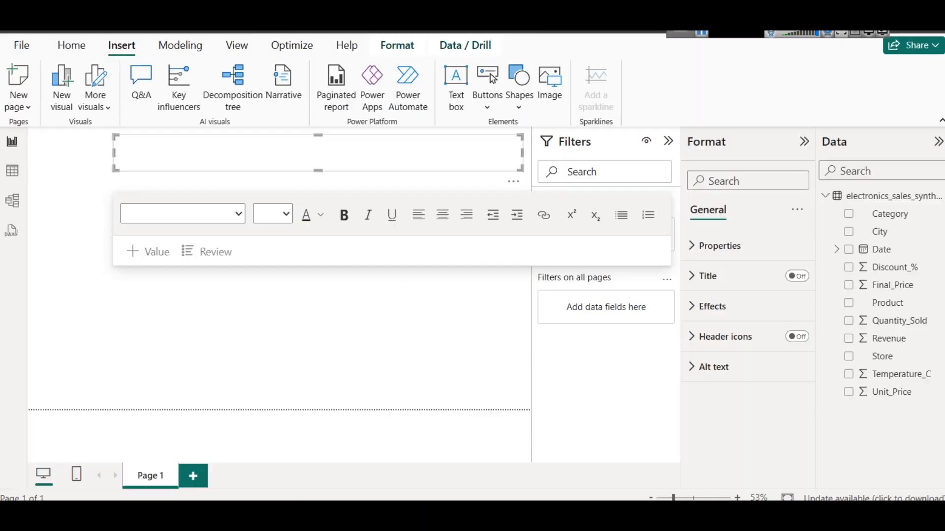
click(251, 146)
key(ctrl+v)
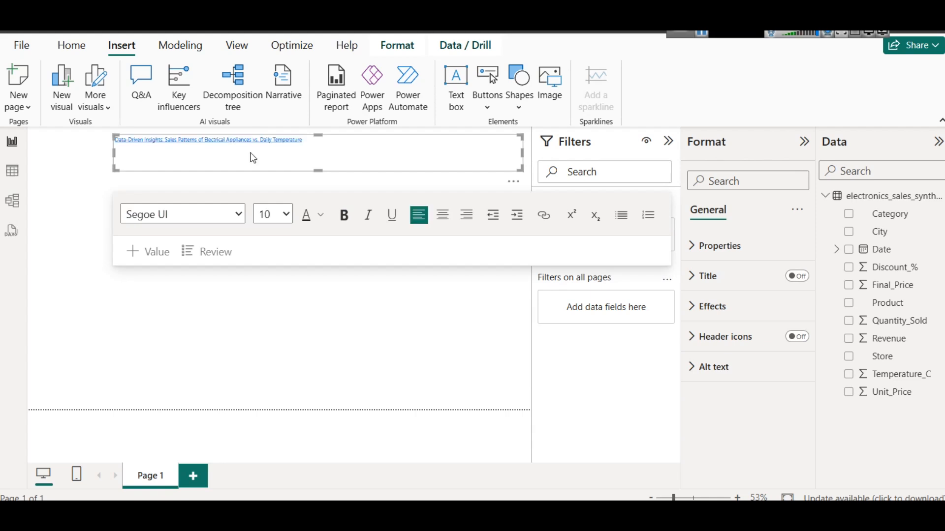
key(ctrl+z)
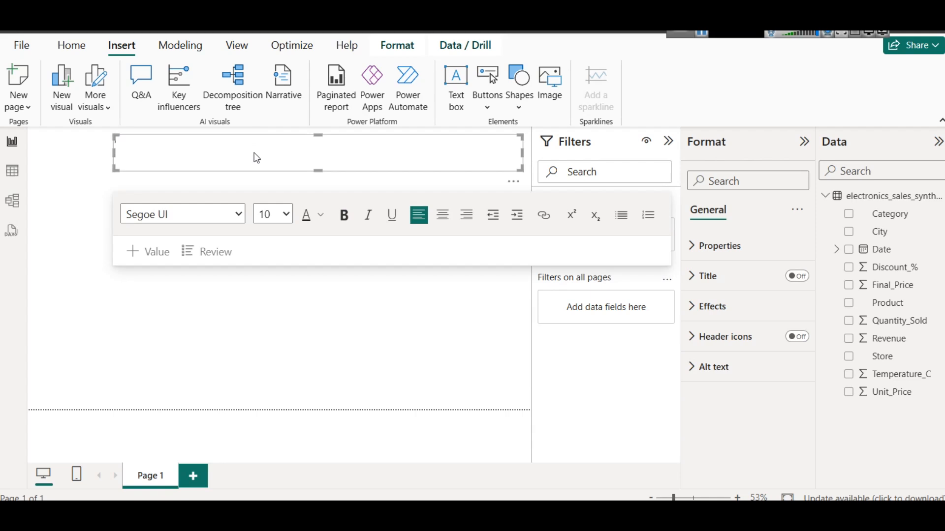
key(ctrl+v)
Set the font size of the whole headline to 24
key(ctrl+a)
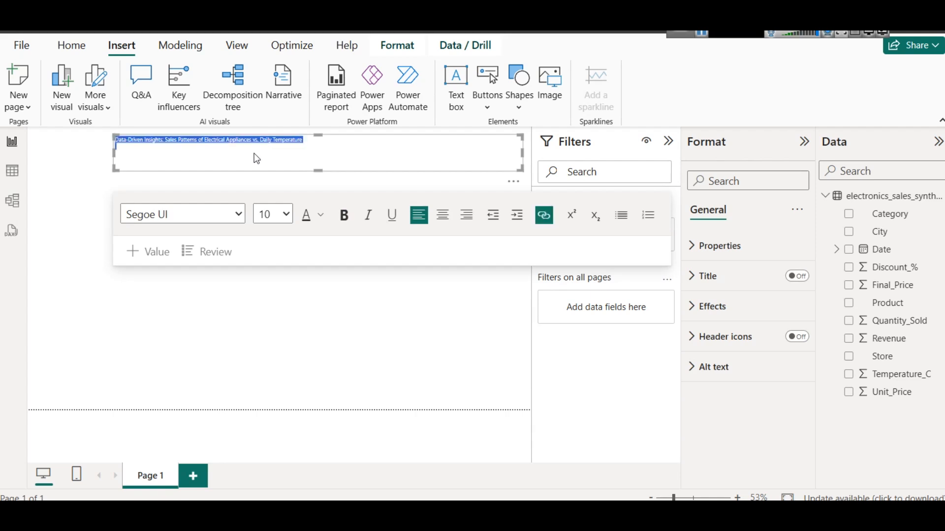
click(285, 214)
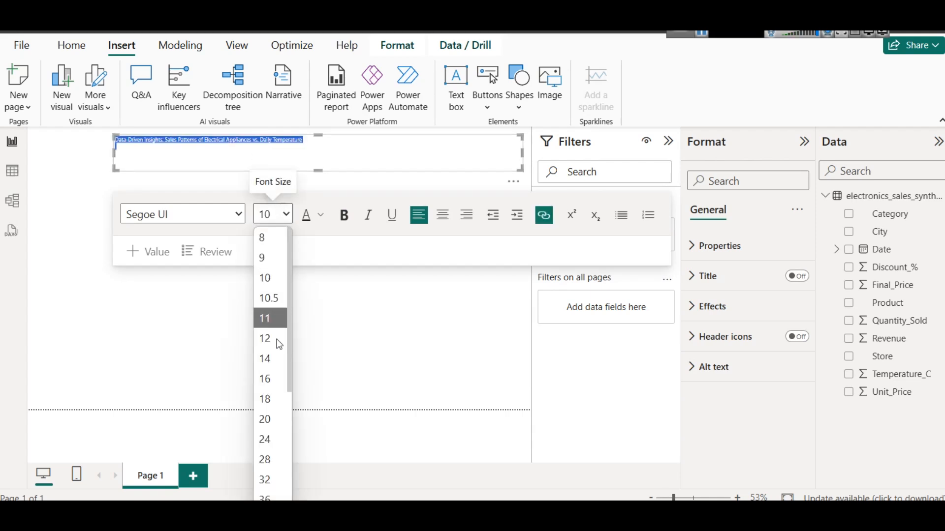
click(266, 379)
click(285, 214)
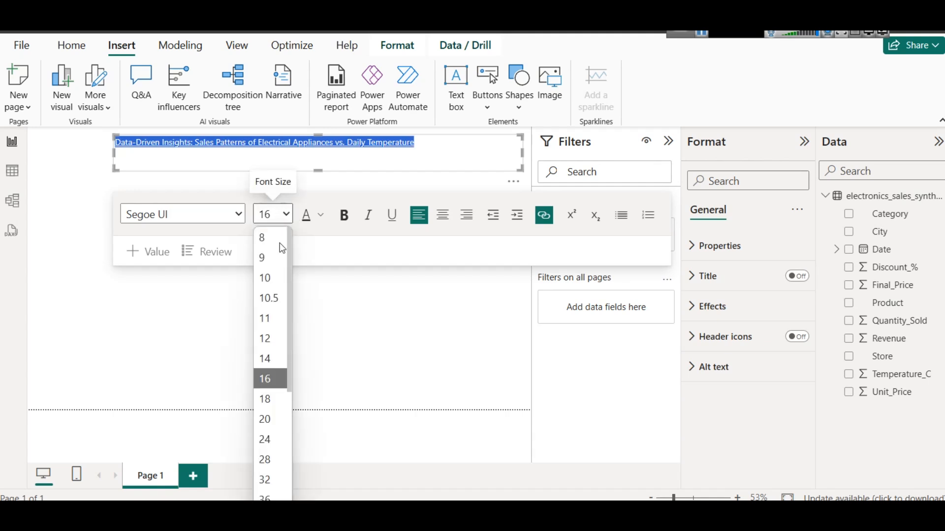
click(278, 439)
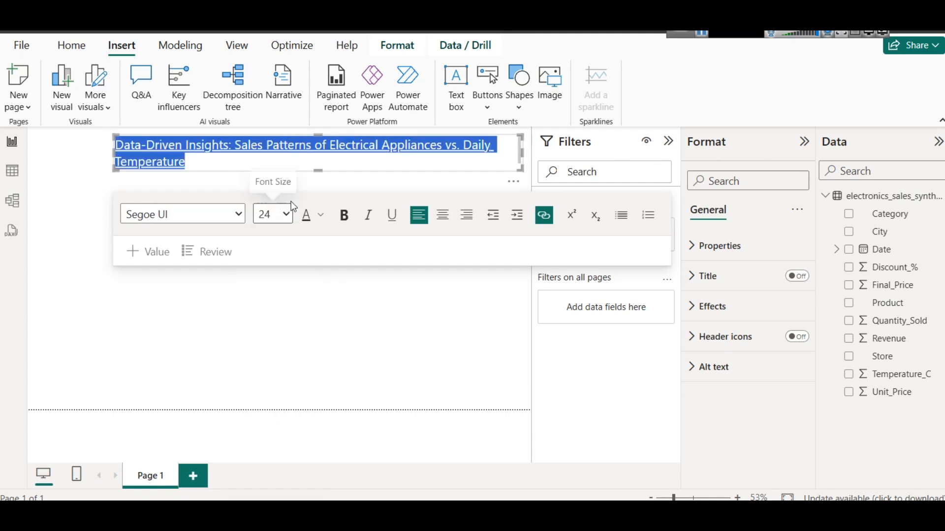
Remove the hyperlink from the headline text
click(285, 146)
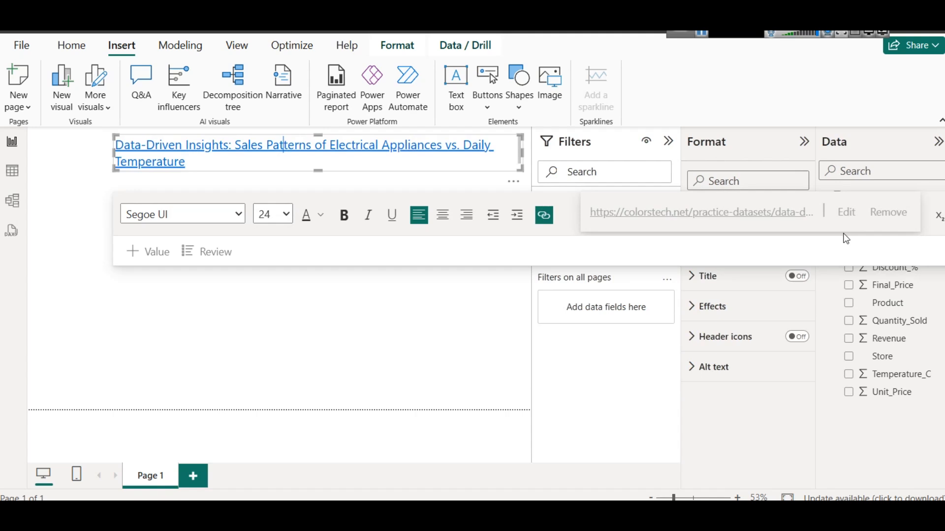
click(888, 213)
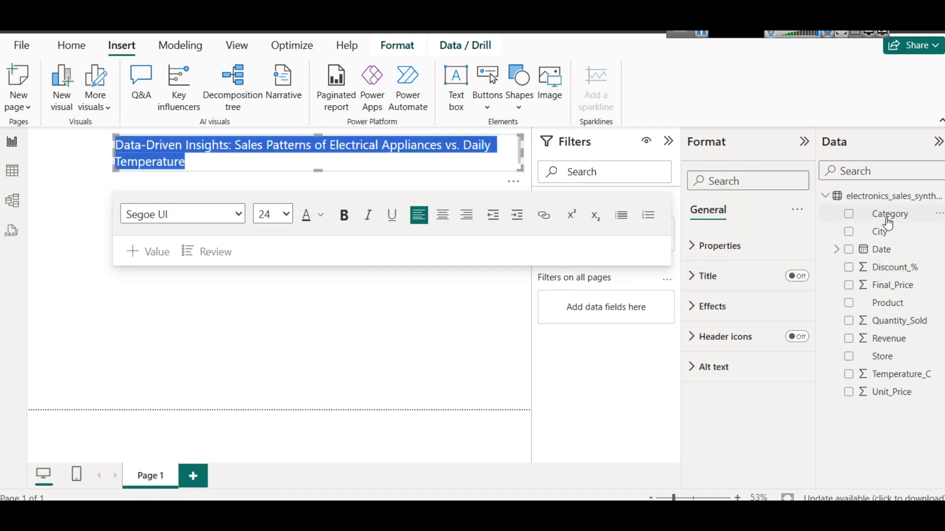
click(280, 163)
key(ctrl+a)
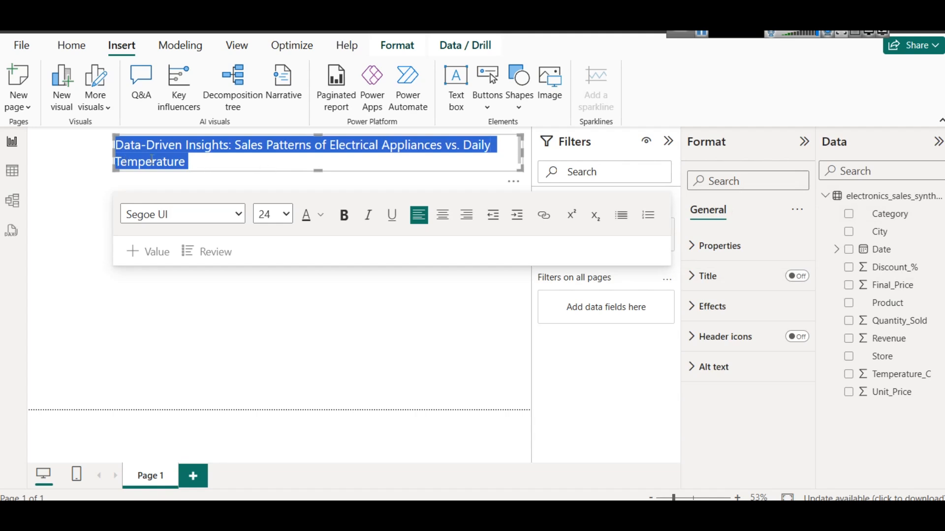
click(315, 161)
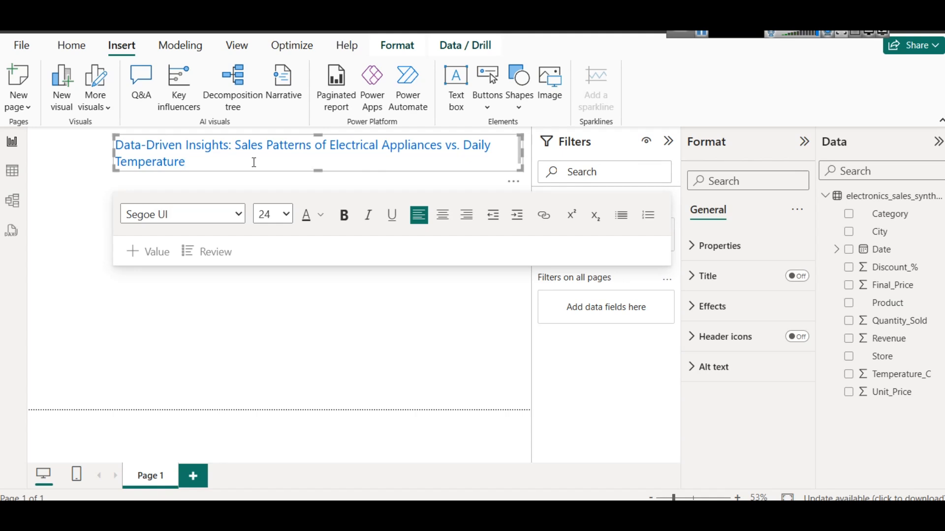
Shorten the headline to "Sales Patterns of Electrical Appliances vs. Daily Temperature" by deleting "Data-Driven Insights:"
drag(237, 146, 120, 145)
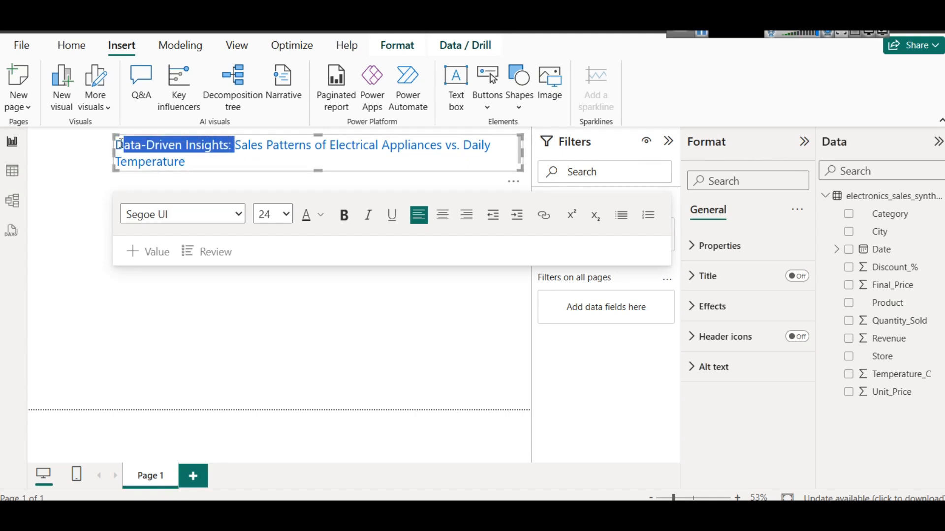
key(BackSpace)
key(BackSpace)
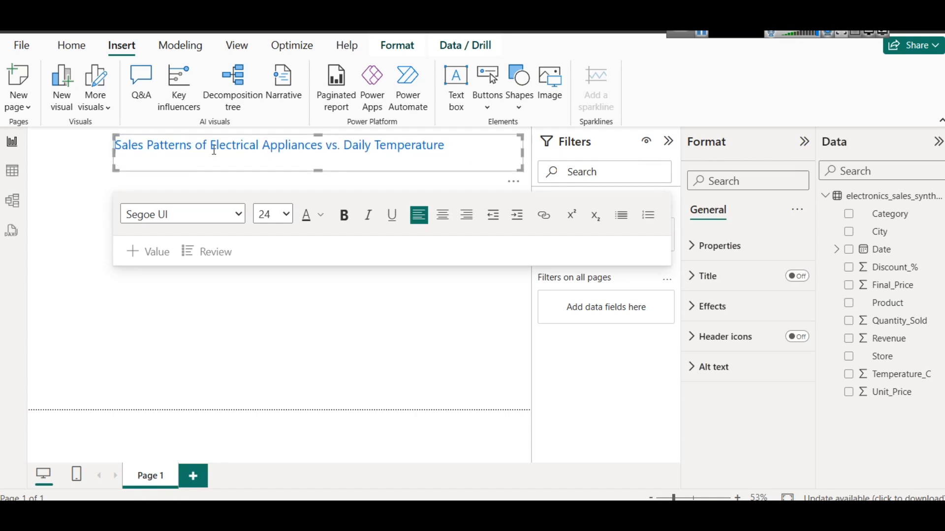
Center the whole title in its text box and make it bold
key(ctrl+a)
click(443, 215)
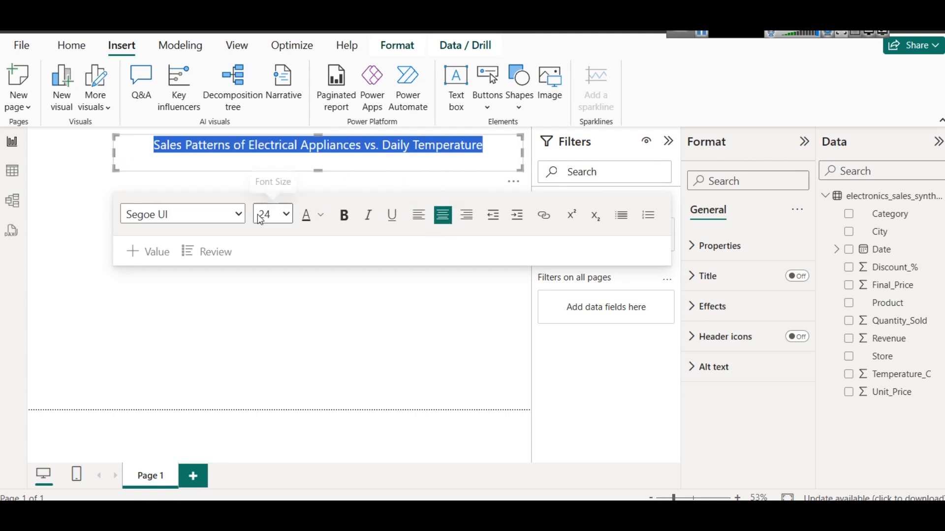
click(345, 215)
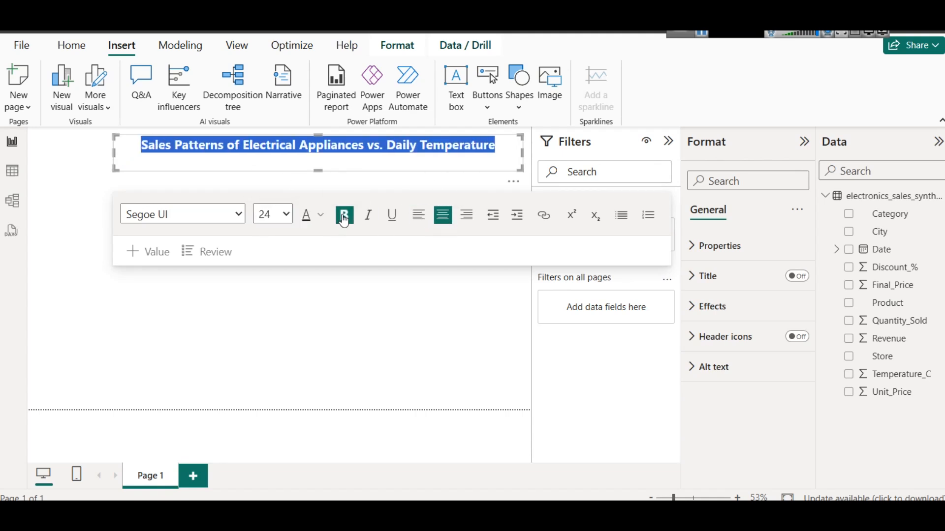
Try the title at font sizes 32 and 28
click(281, 221)
click(272, 468)
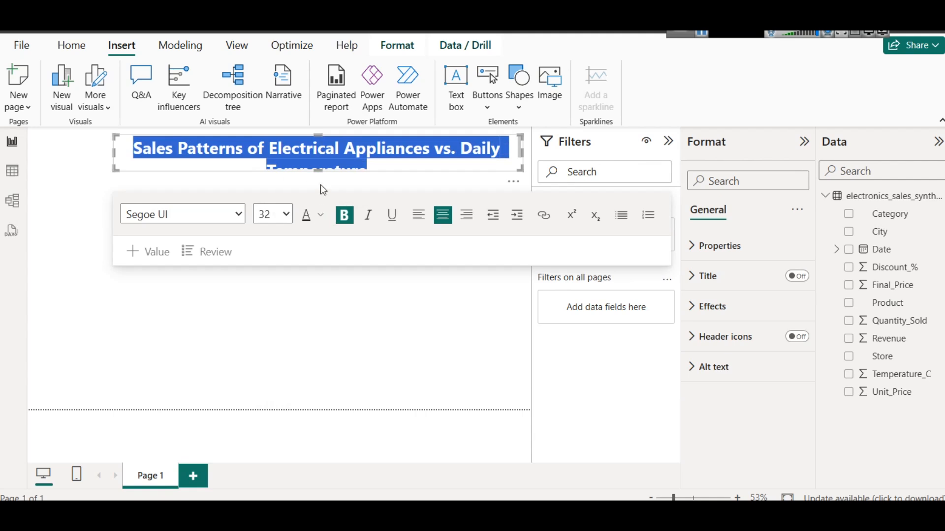
click(281, 215)
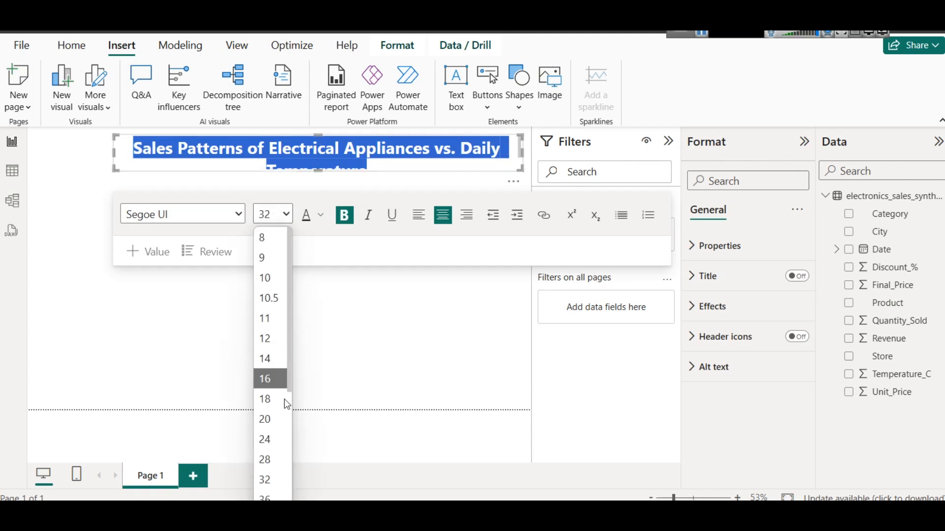
click(282, 467)
click(320, 147)
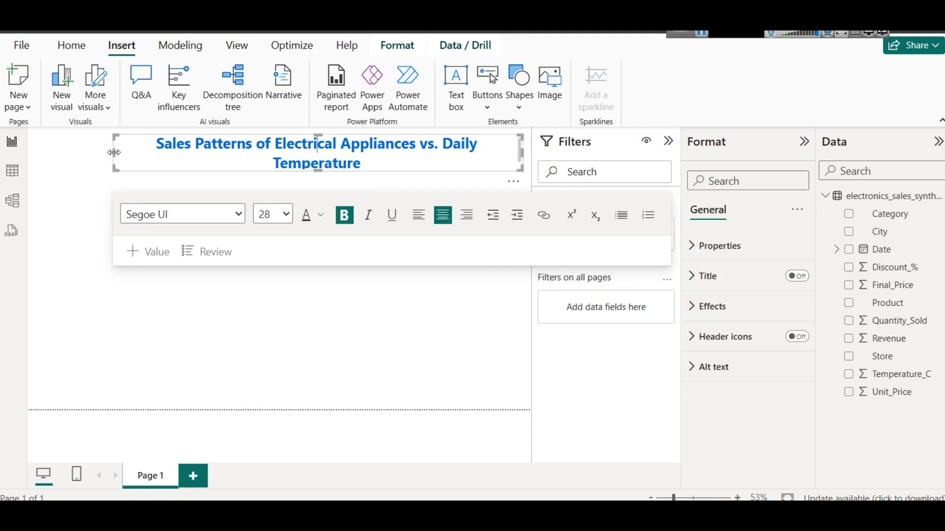
Set the title's font size to 24 and reduce the text box height to fit a single line
key(ctrl+a)
click(274, 217)
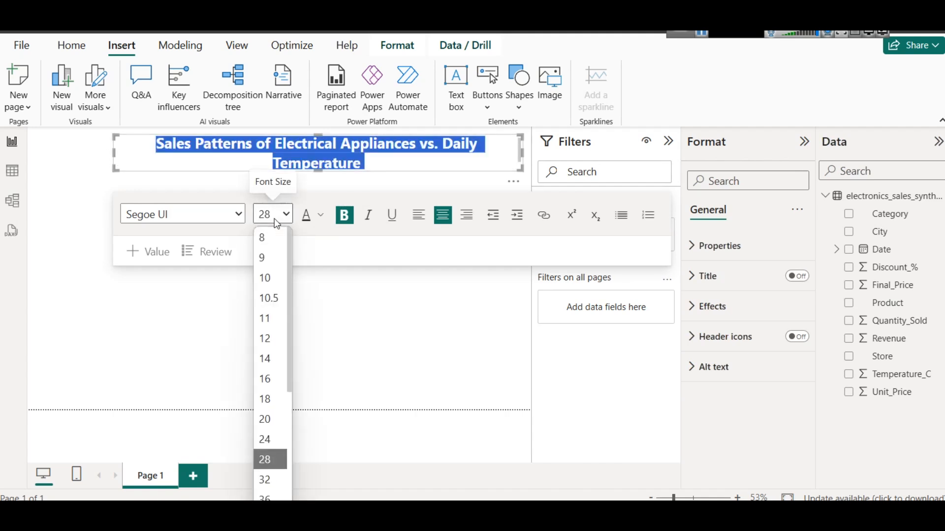
click(281, 438)
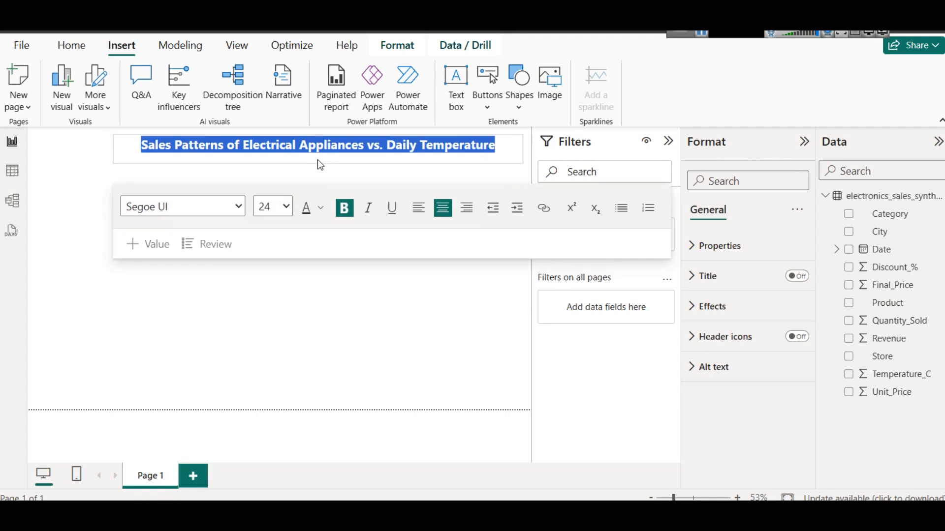
click(278, 175)
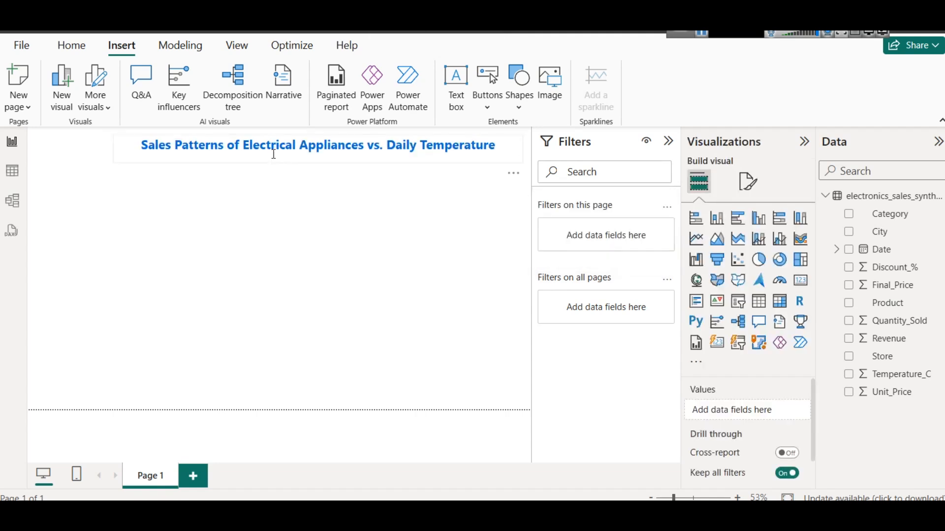
Change the font color of the whole title to the darkest shade of the theme's light blue
click(275, 162)
key(ctrl+a)
click(324, 207)
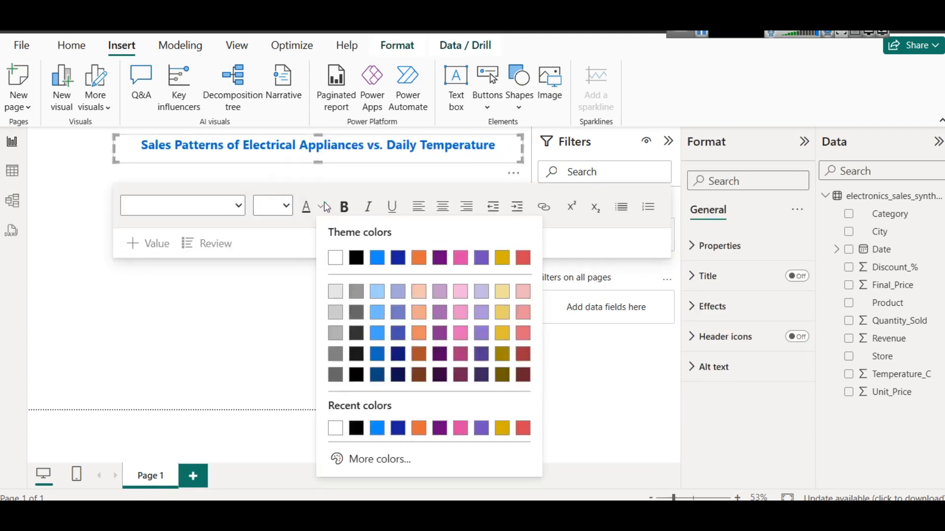
click(372, 373)
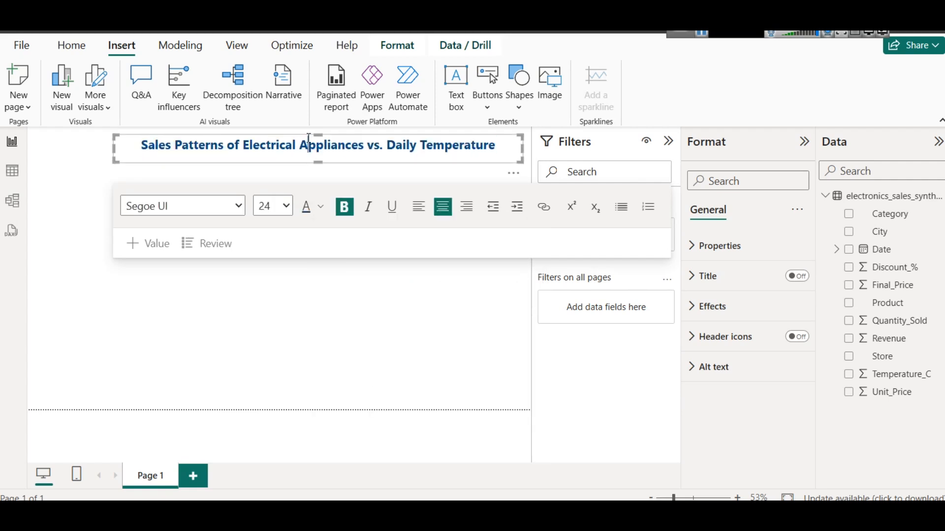
triple_click(342, 147)
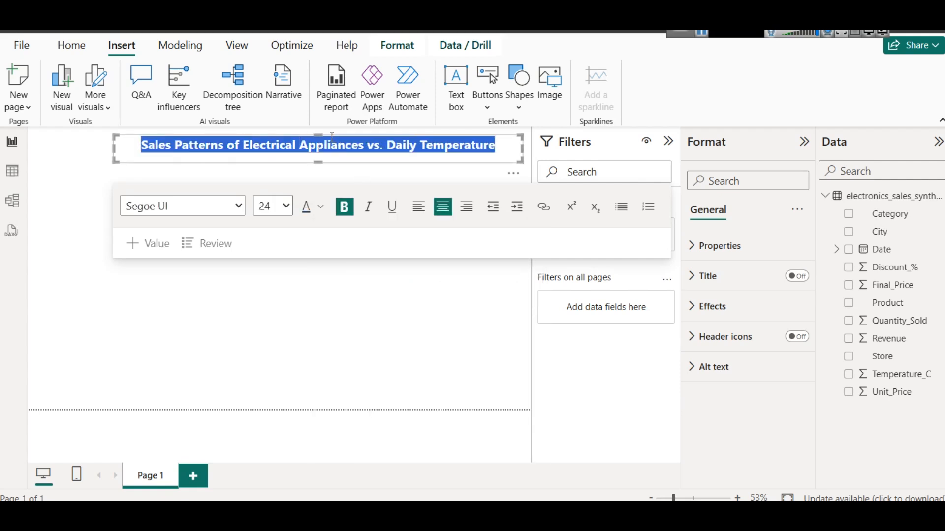
Open the current theme for customization and examine its theme, sentiment and divergent colors
click(249, 51)
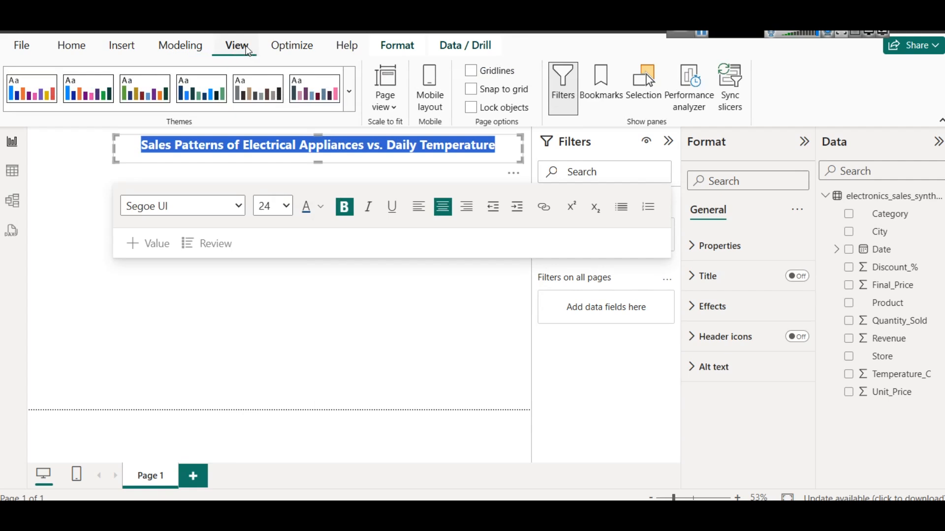
click(350, 98)
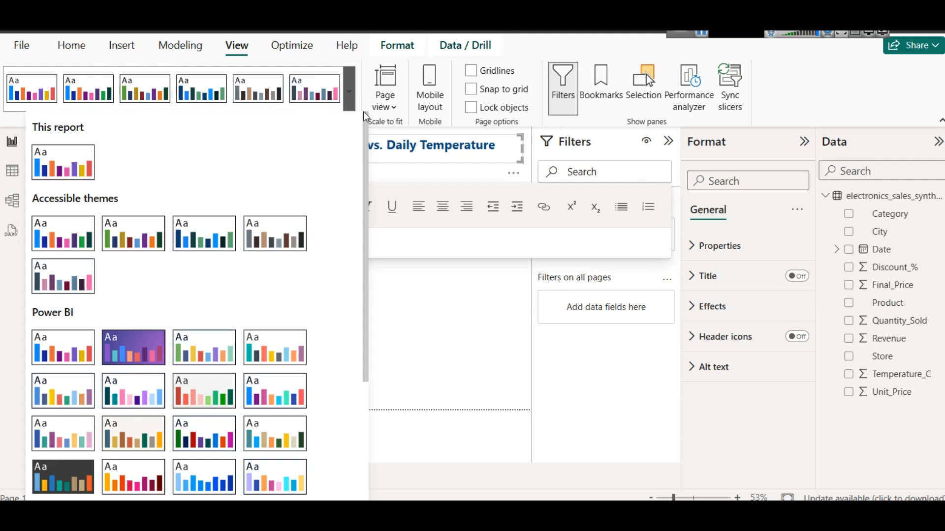
scroll(297, 297, down, 3)
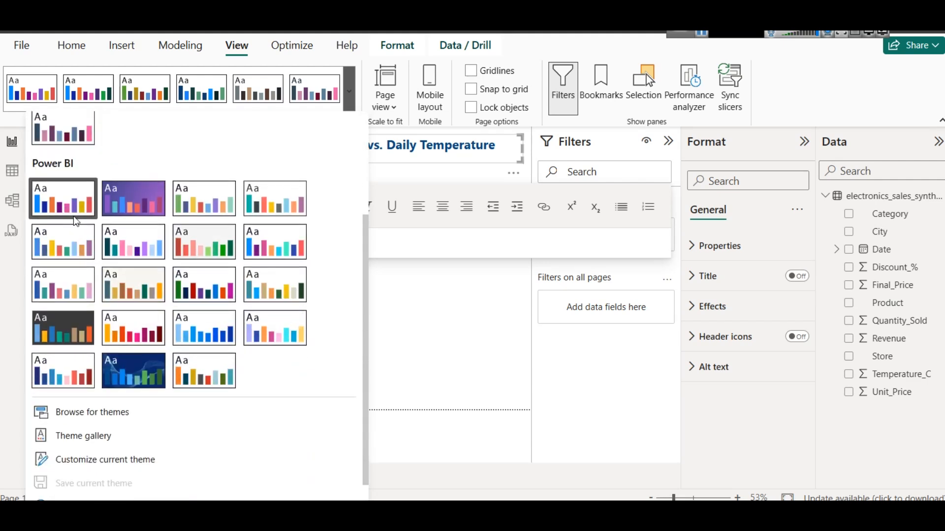
scroll(74, 237, down, 1)
click(83, 441)
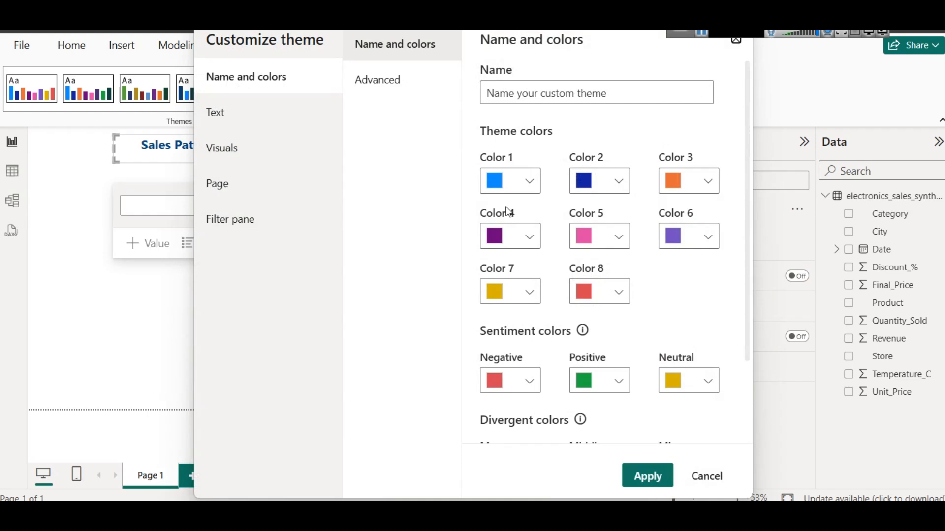
scroll(639, 275, down, 3)
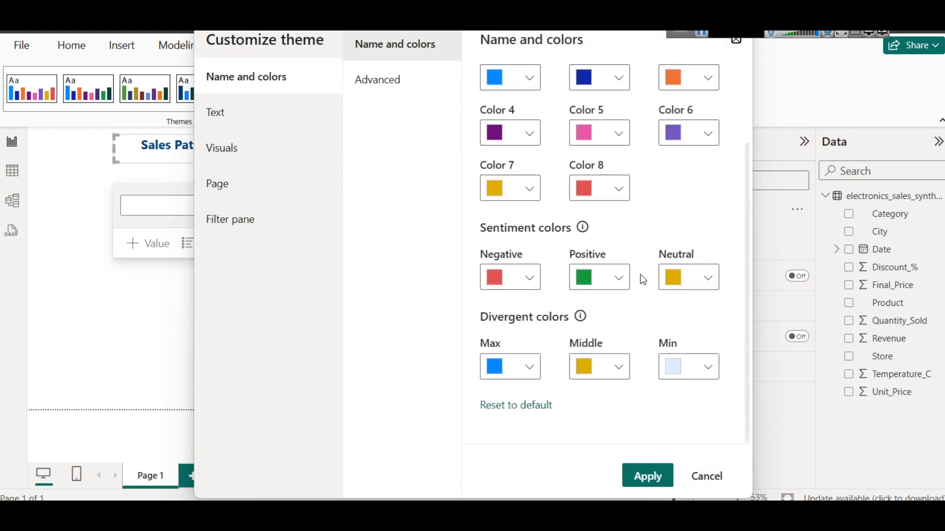
scroll(643, 279, up, 3)
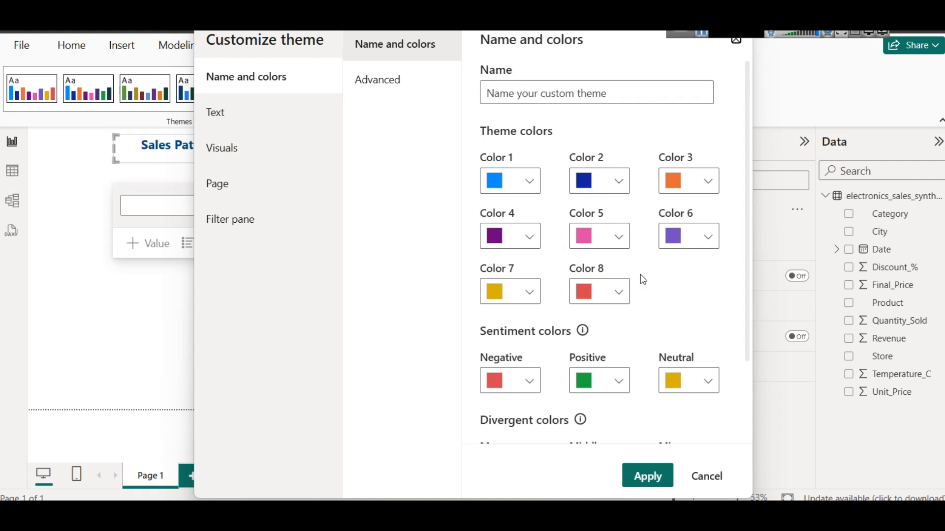
Open Notepad and write the heading "brand guidelines ?" followed by a blank line
key(super+r)
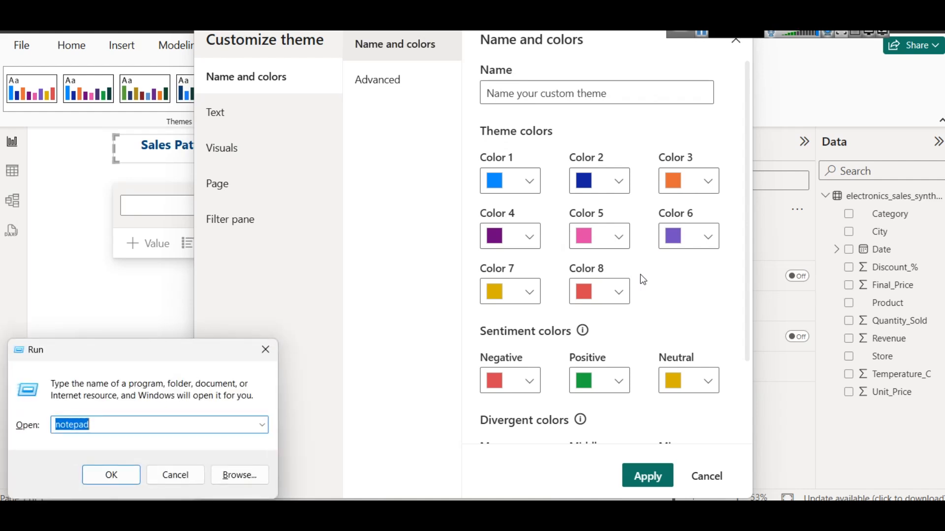
key(Return)
text(brand gui)
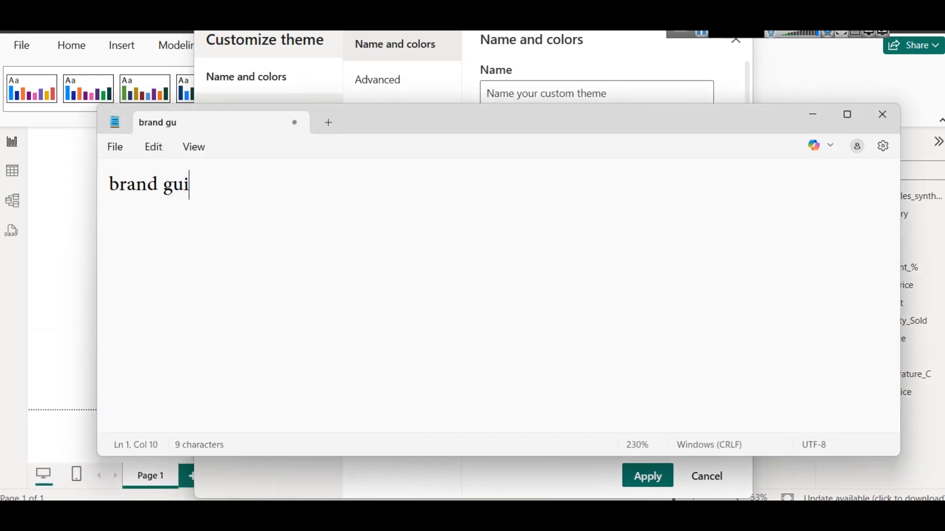
text(deli)
text(nes ?/)
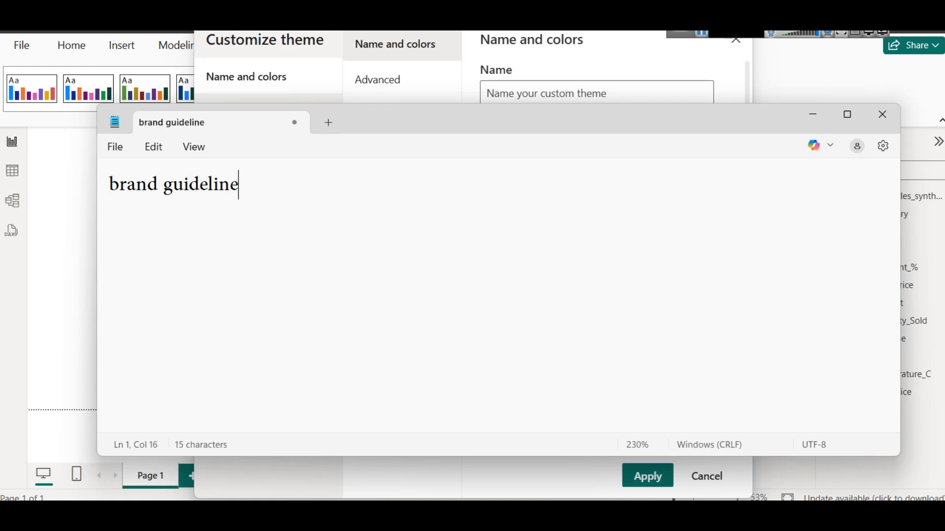
key(Return)
key(Return)
key(BackSpace)
key(BackSpace)
key(BackSpace)
key(Return)
key(Return)
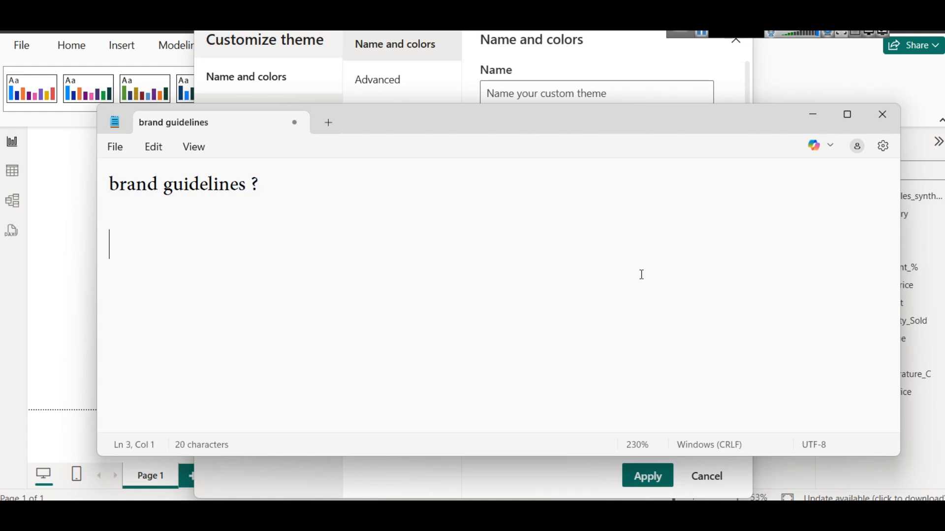
Add the item "Allowed colors palette" under the heading, followed by a blank line
text(Allowed colors )
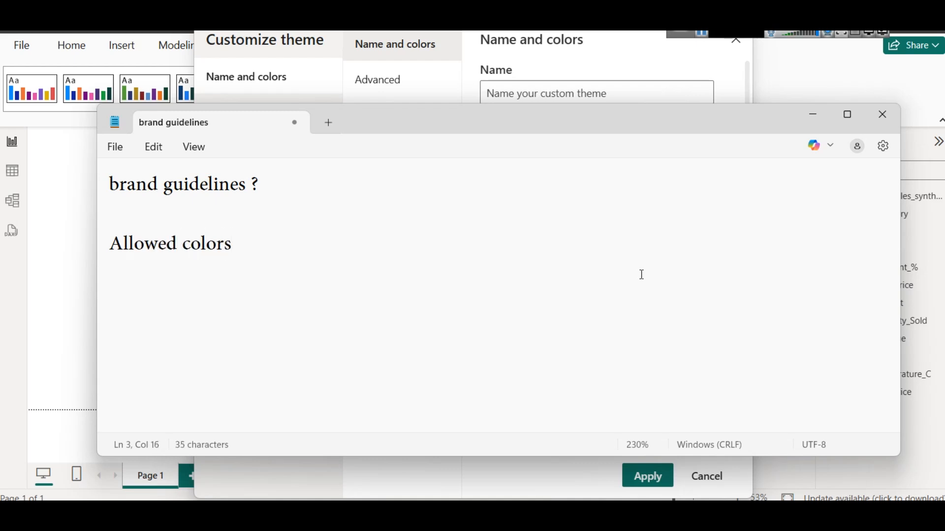
text(palette)
key(Return)
key(Return)
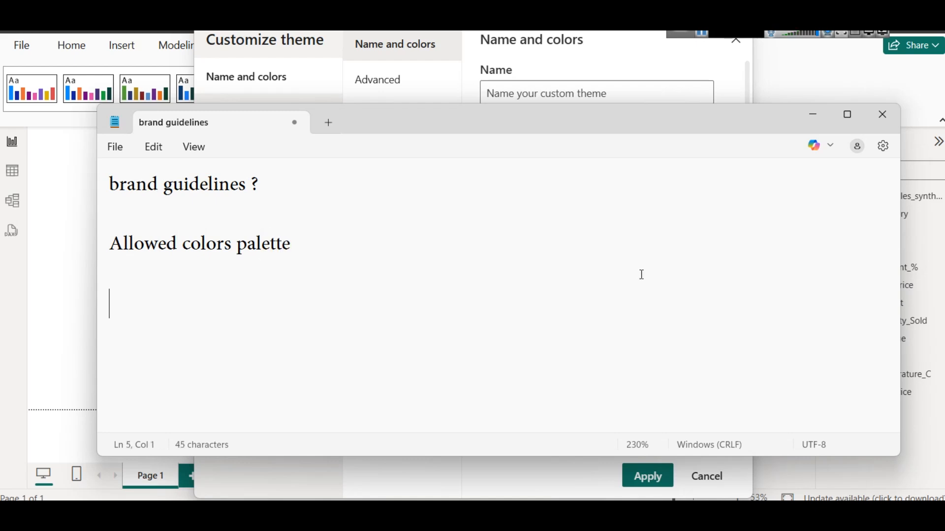
Add the items "font", "Heading font size" and "Paragraph font size" to the brand guidelines note
text(font)
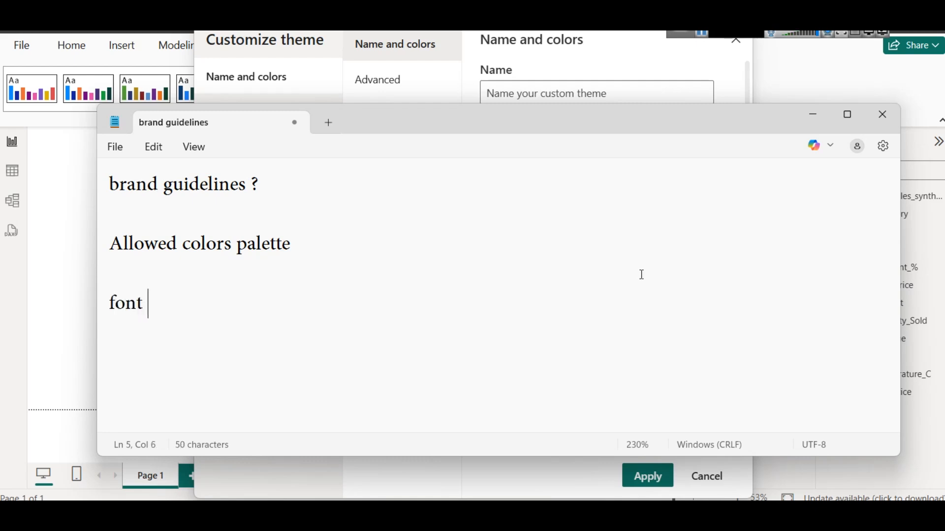
key(Return)
key(Return)
text(Heading fo)
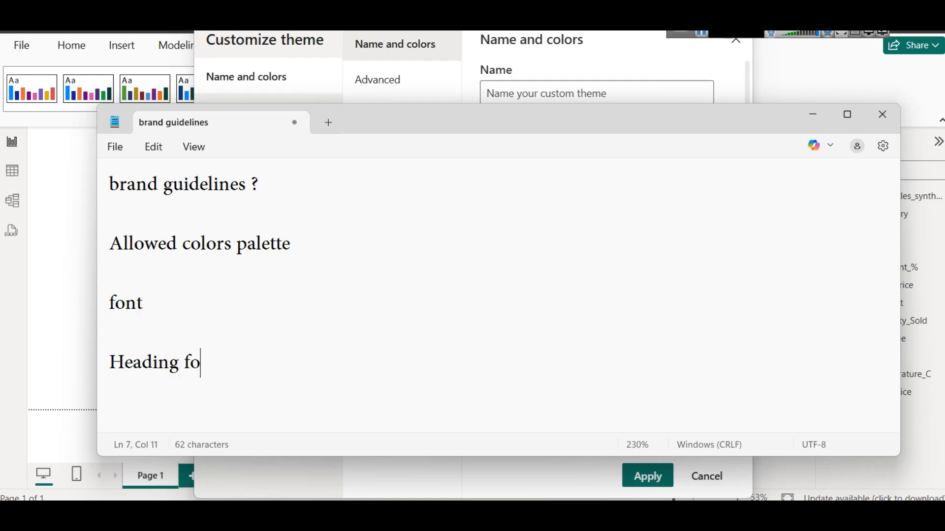
text(nt size)
key(Return)
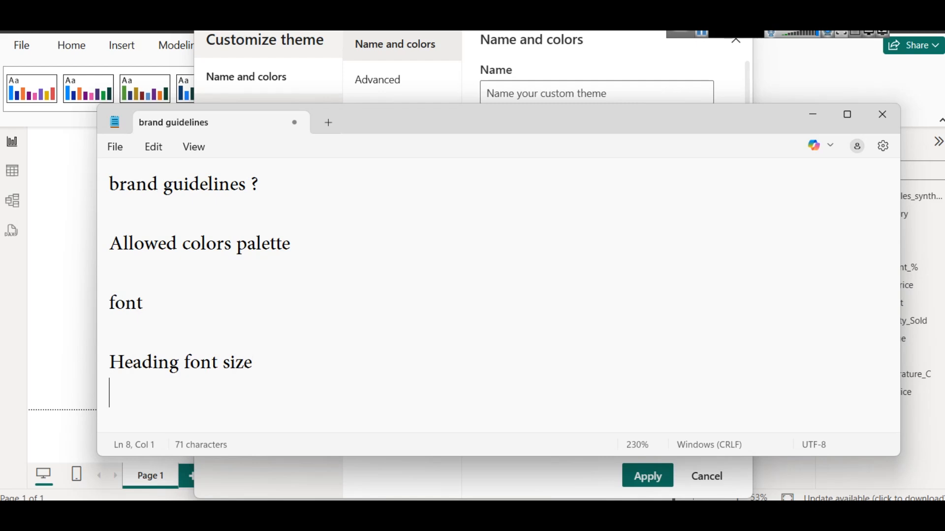
text(Paragraph )
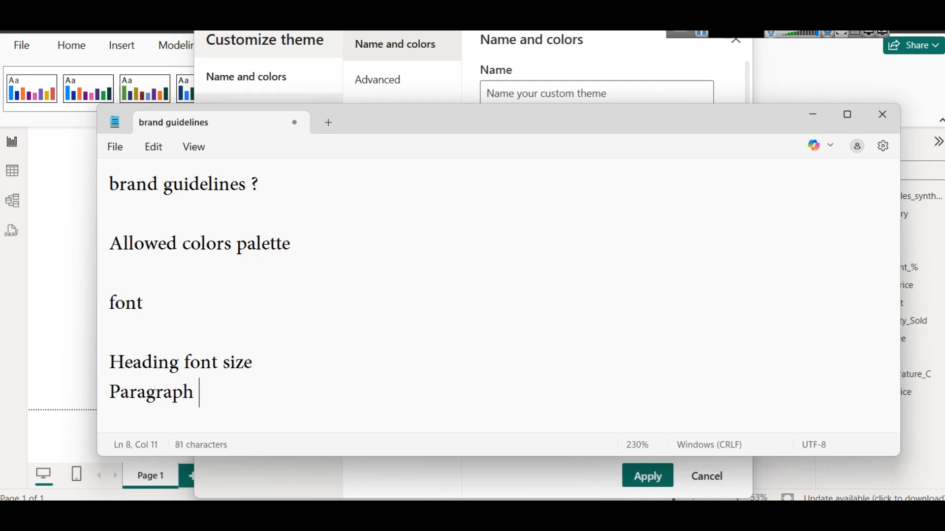
text(font size)
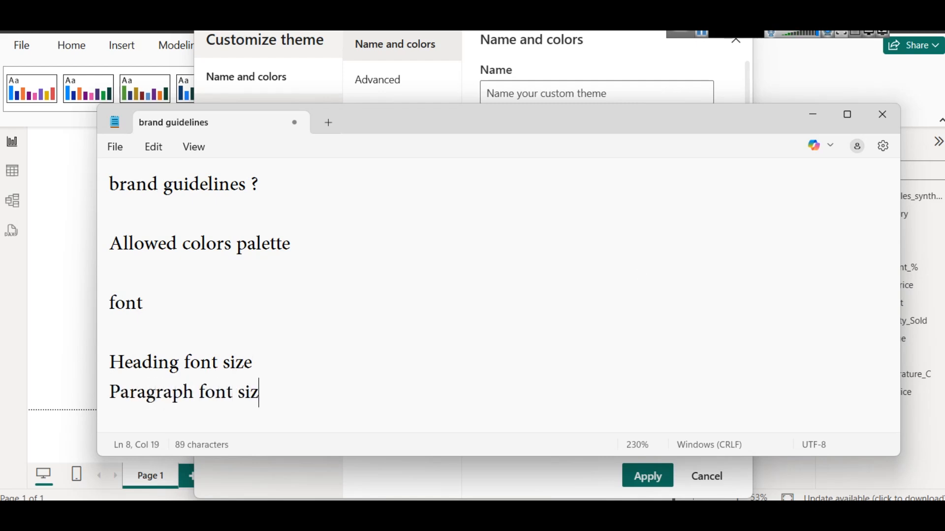
key(Return)
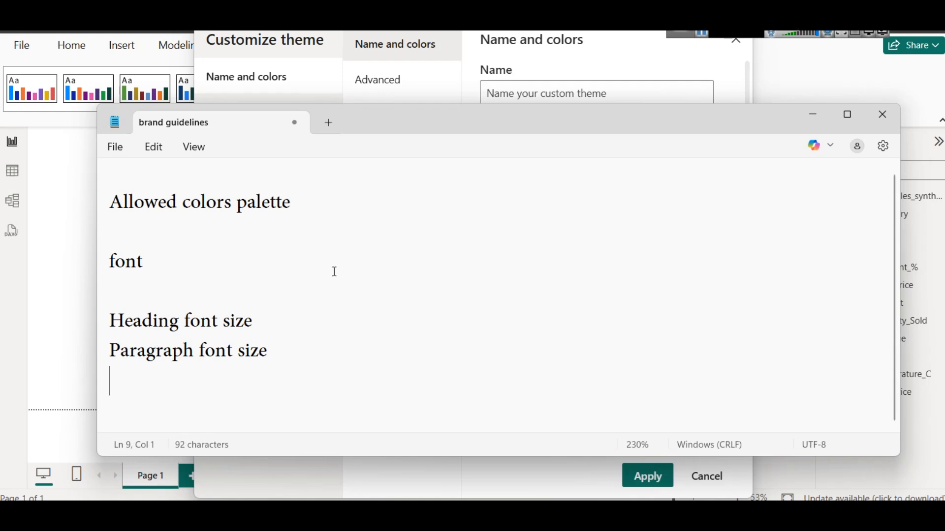
Remove the blank lines between the listed guideline items and close the note without saving
click(258, 293)
key(BackSpace)
click(247, 265)
key(BackSpace)
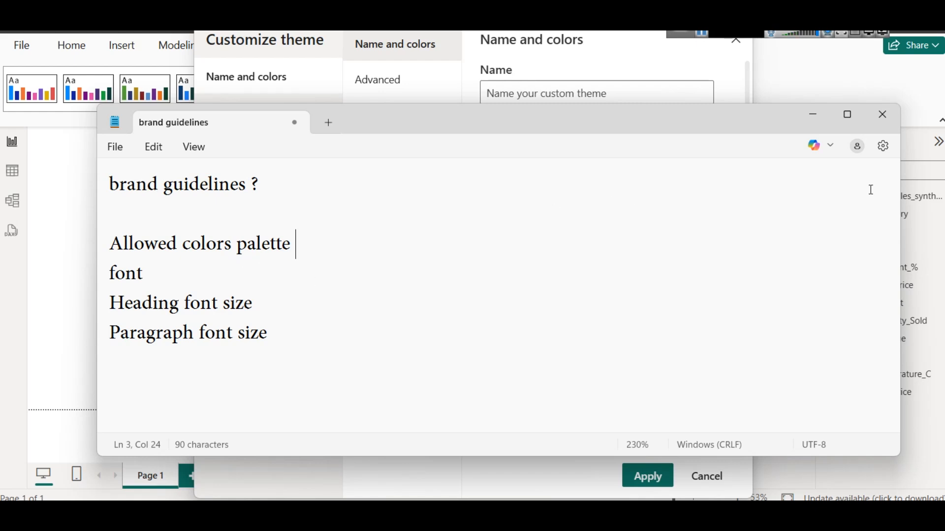
click(883, 114)
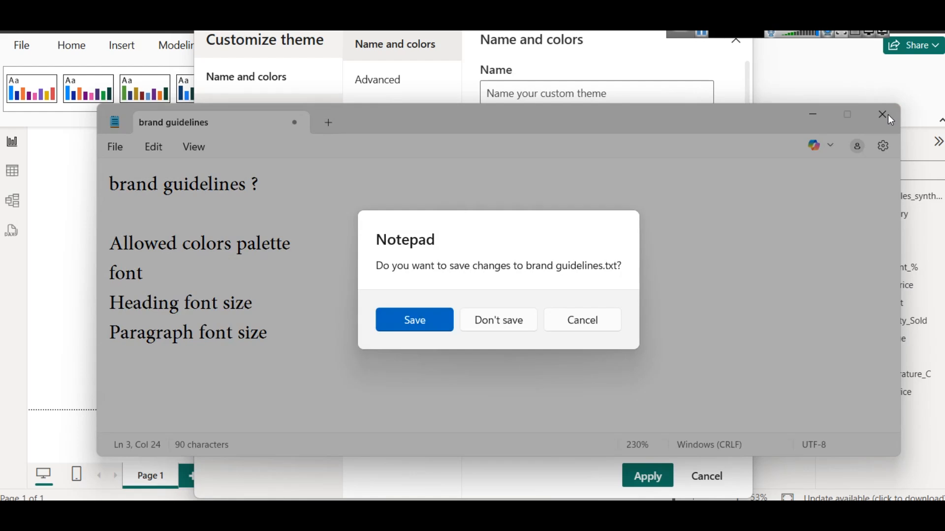
click(497, 315)
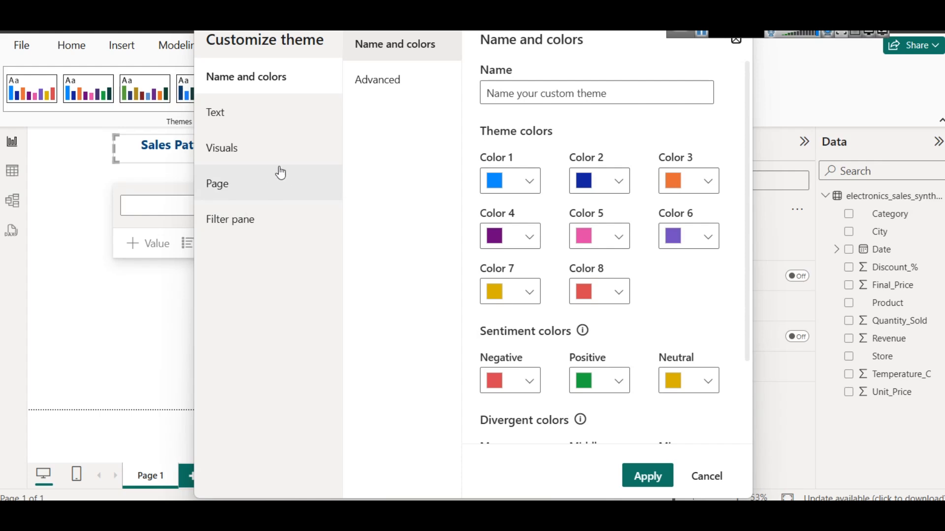
Set the font family of the theme's general text to Trebuchet MS
click(251, 120)
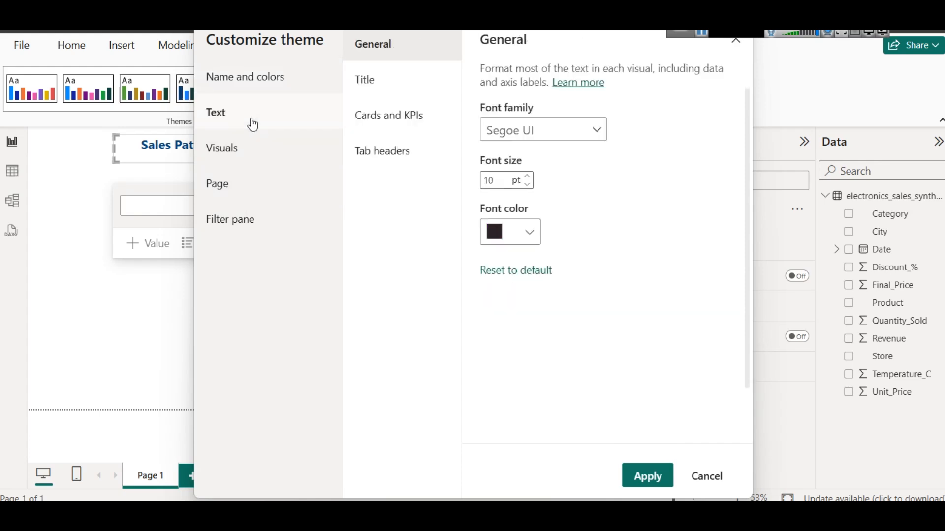
click(542, 143)
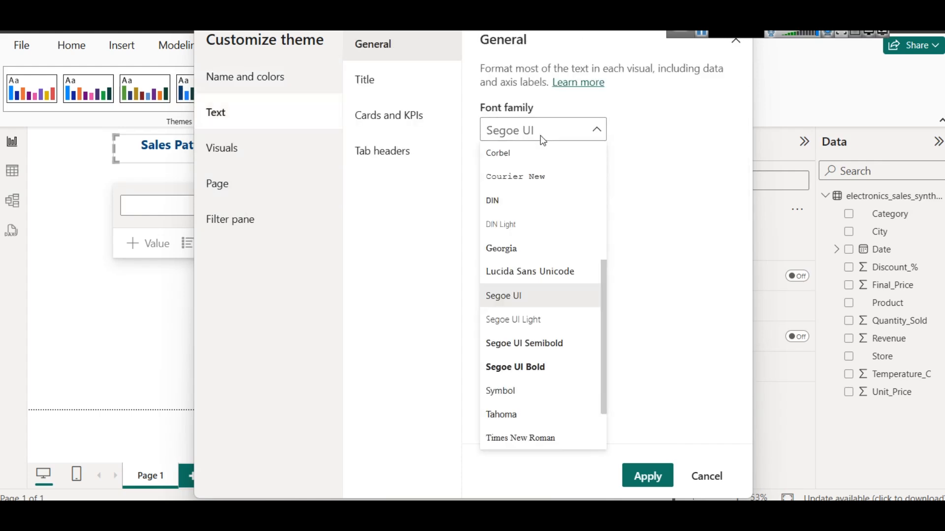
scroll(590, 347, down, 2)
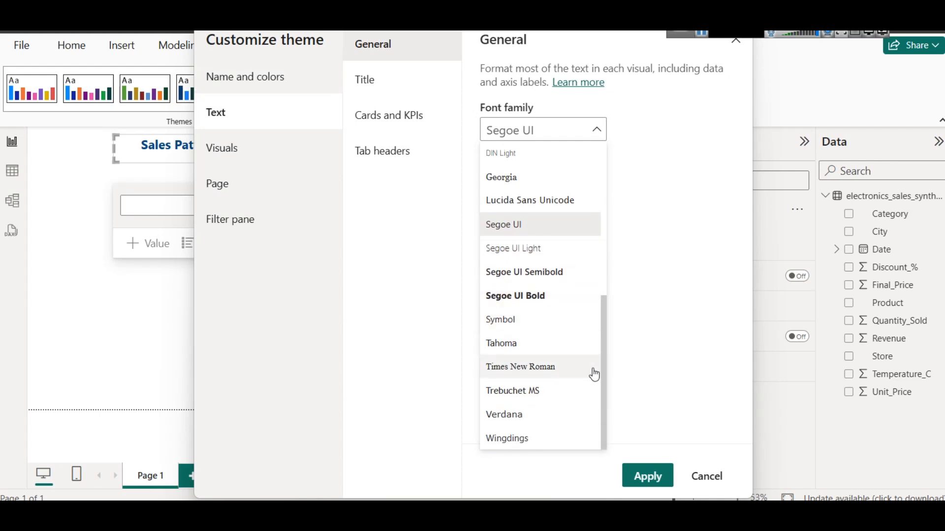
click(546, 400)
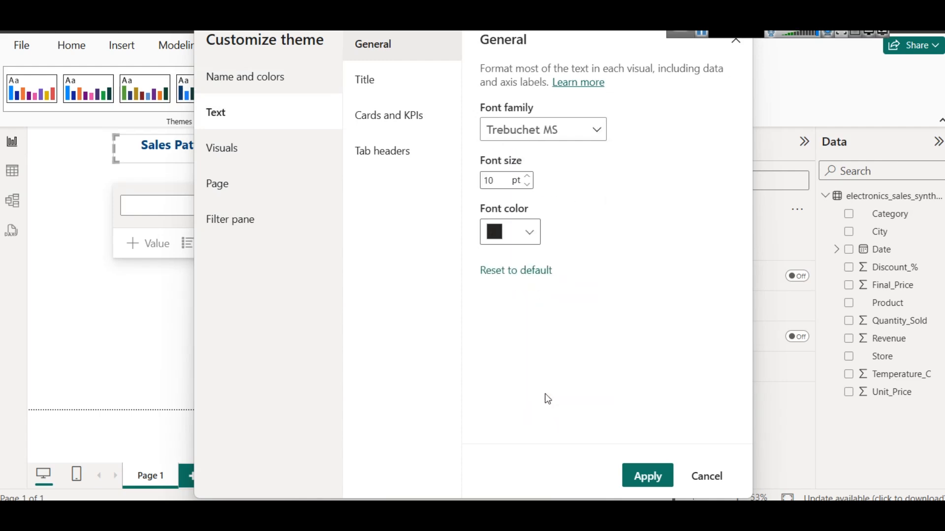
click(509, 129)
click(509, 128)
Check the theme's text settings for titles, cards and KPIs, and tab headers, and apply the customized theme
click(387, 83)
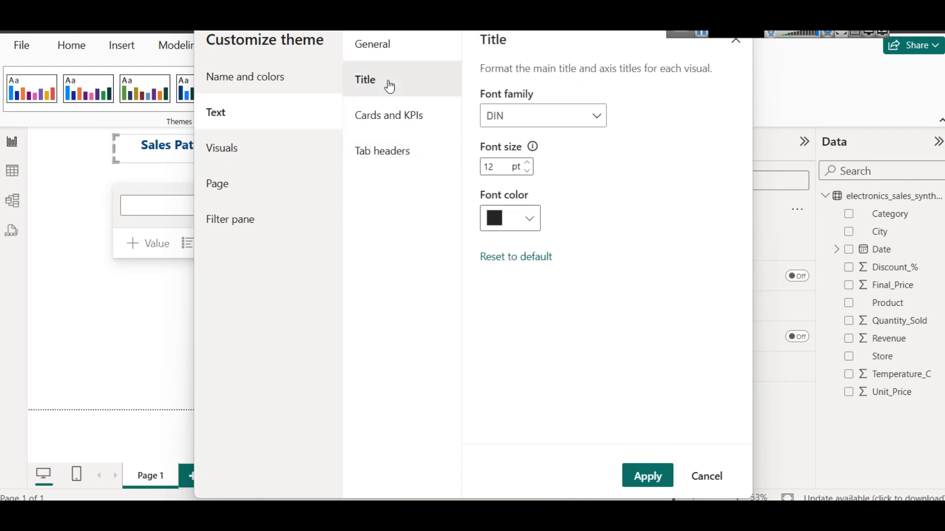
click(402, 124)
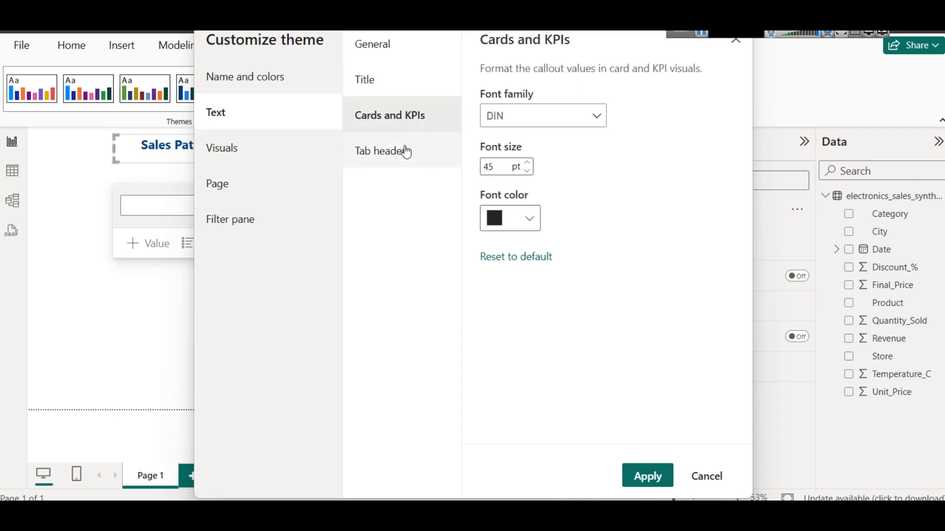
click(404, 150)
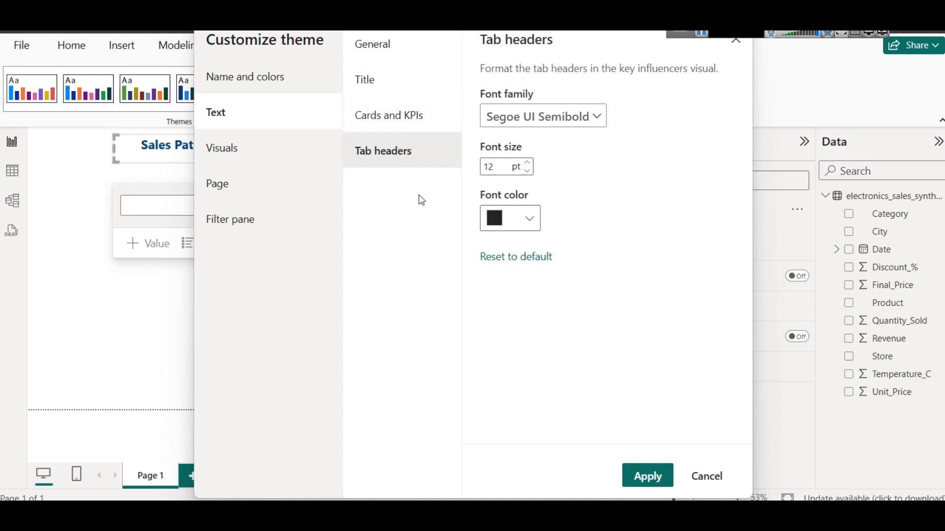
click(646, 475)
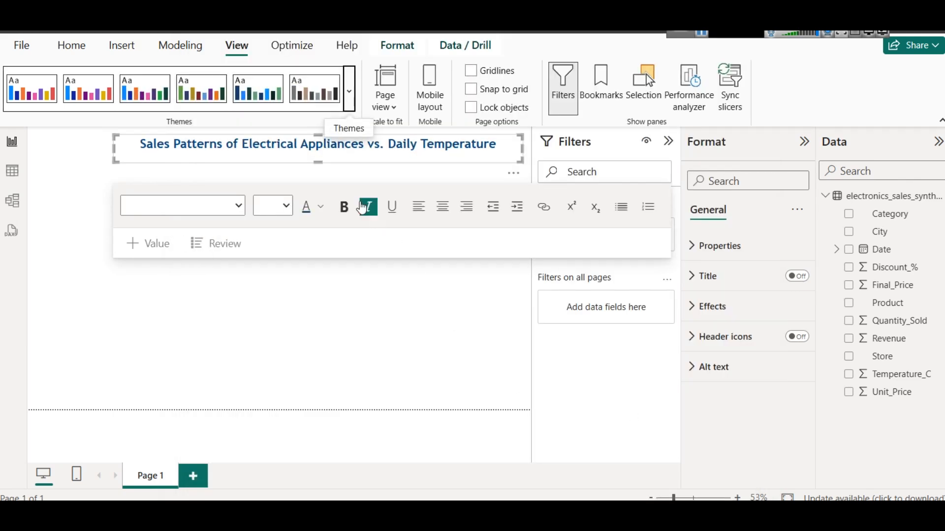
Apply the built-in Electric theme to the report
click(350, 99)
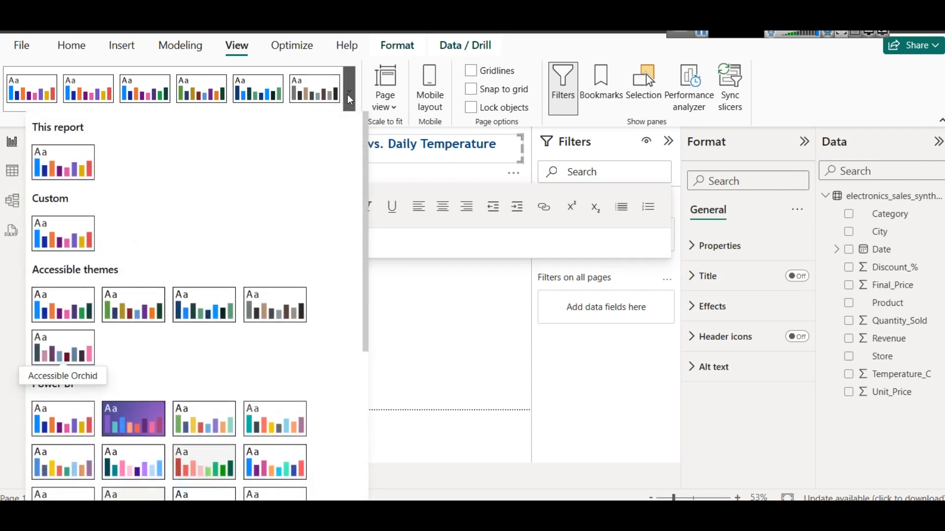
scroll(105, 257, down, 3)
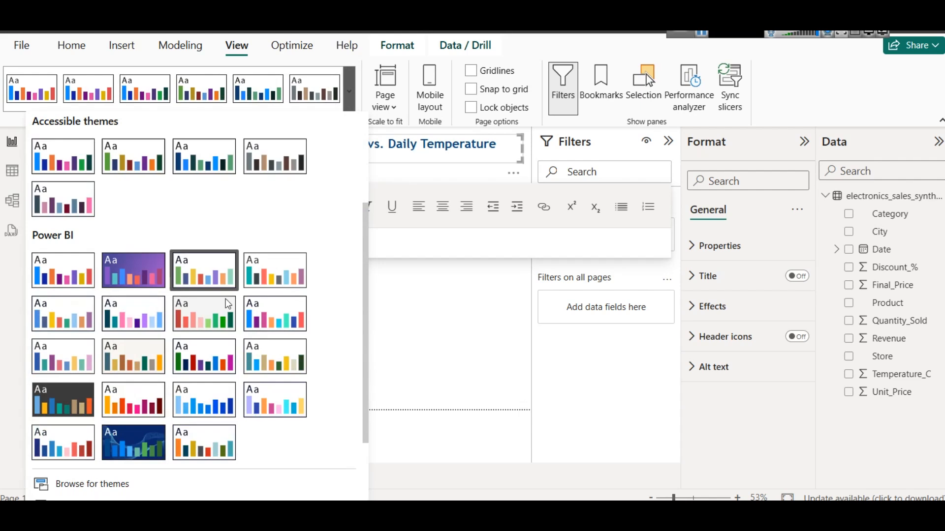
click(273, 317)
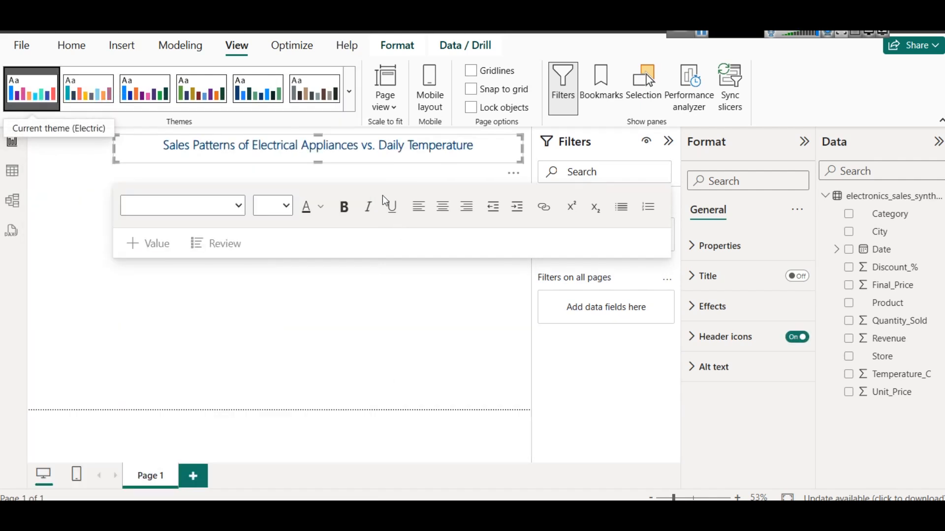
Set the font of the dashboard title text to Segoe UI
click(363, 145)
triple_click(363, 146)
click(321, 207)
click(323, 212)
click(311, 156)
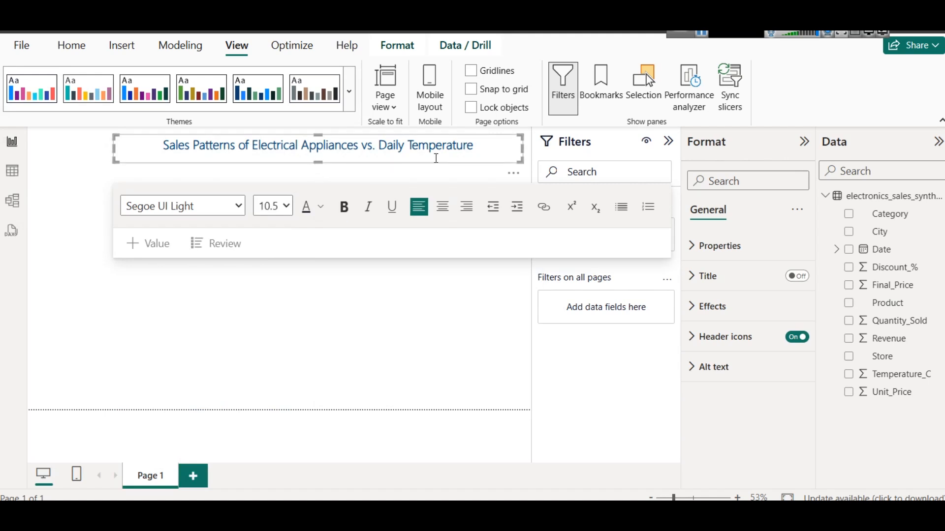
triple_click(447, 149)
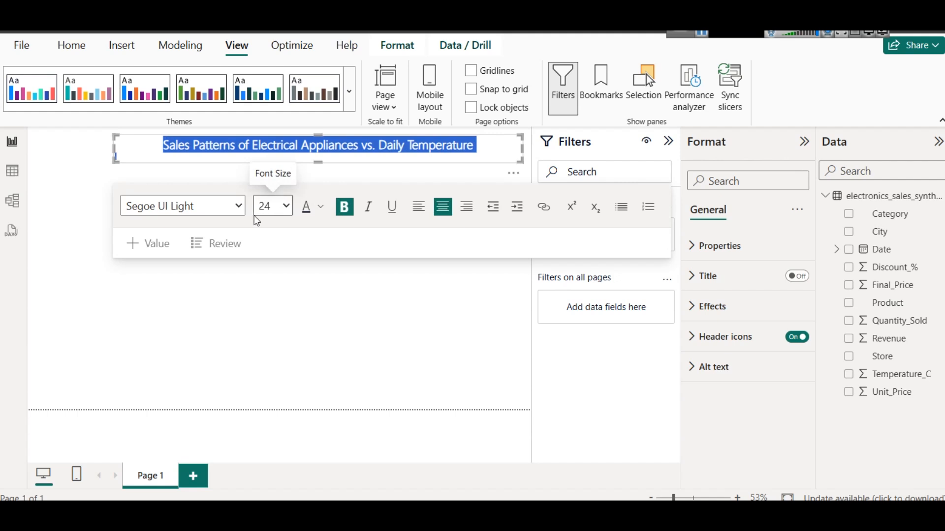
click(226, 215)
scroll(202, 386, up, 1)
scroll(202, 394, down, 1)
click(181, 477)
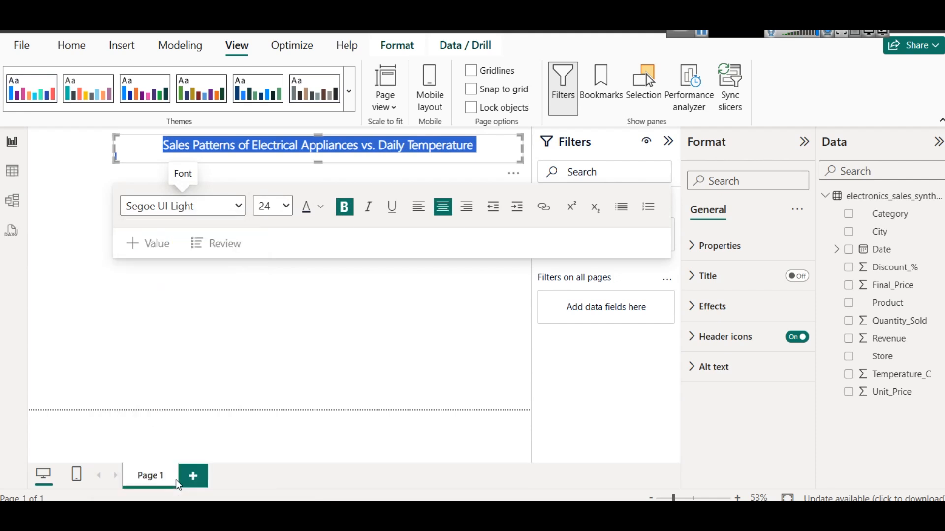
Recolor the dashboard title text to dark green and deselect the text box
click(352, 156)
triple_click(347, 151)
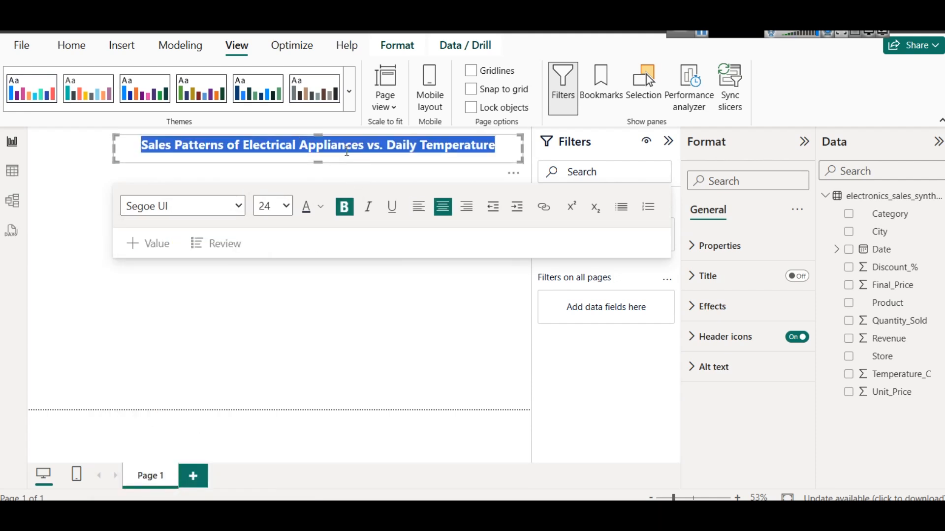
click(320, 207)
click(476, 374)
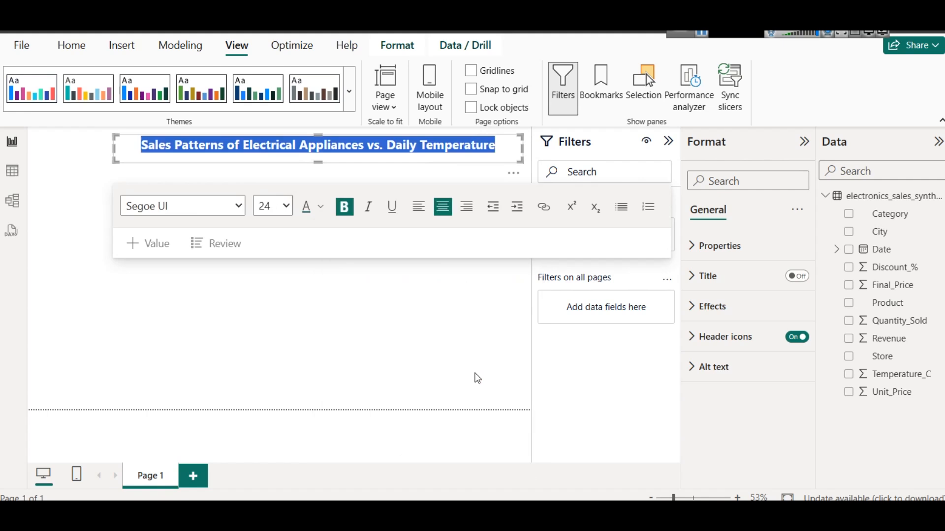
click(347, 351)
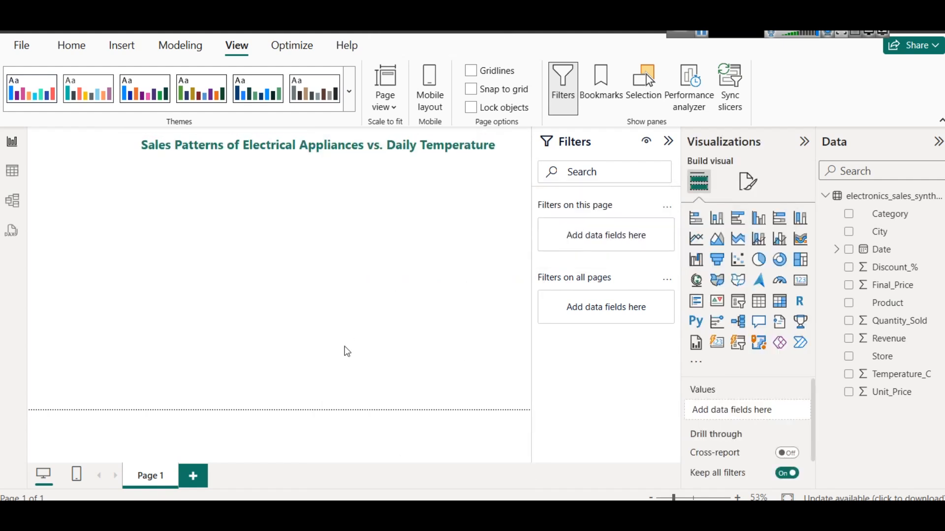
Enable the shadow and visual border effects on the title text box
click(479, 145)
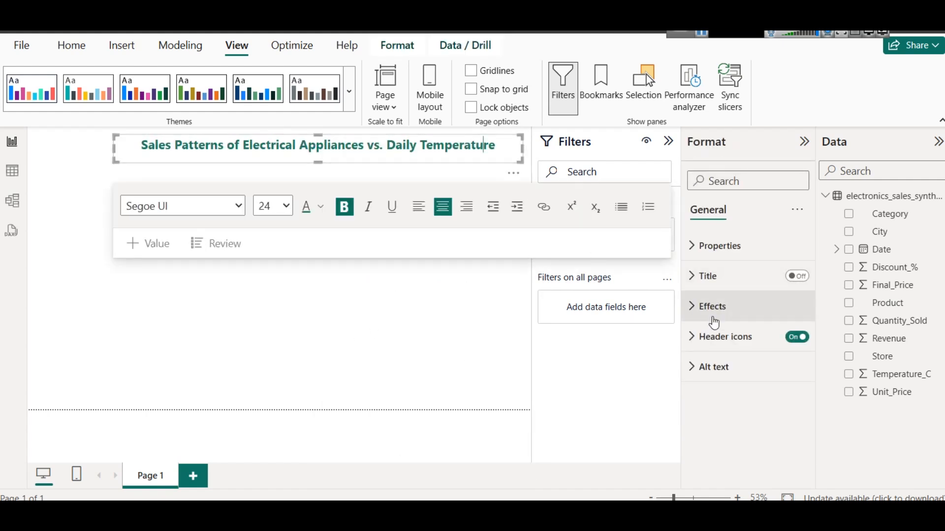
click(712, 309)
scroll(789, 411, down, 3)
click(791, 378)
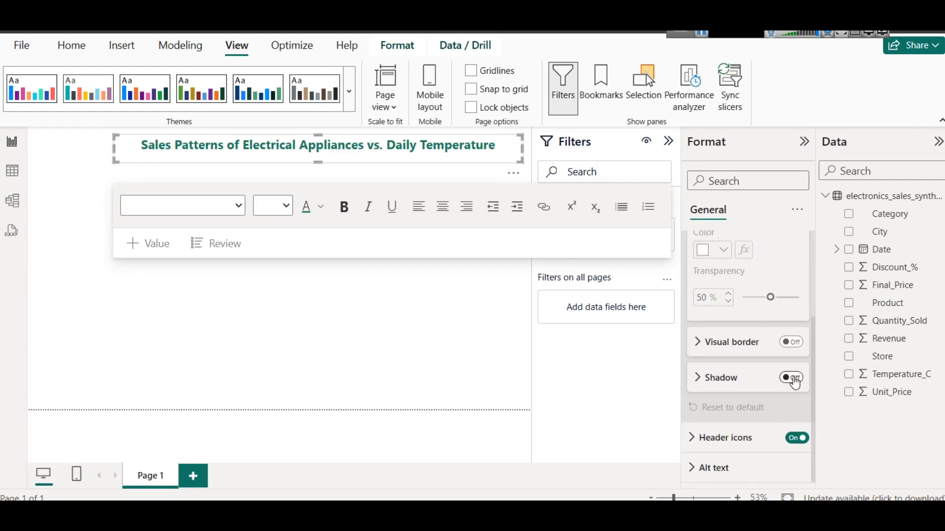
click(791, 342)
click(415, 321)
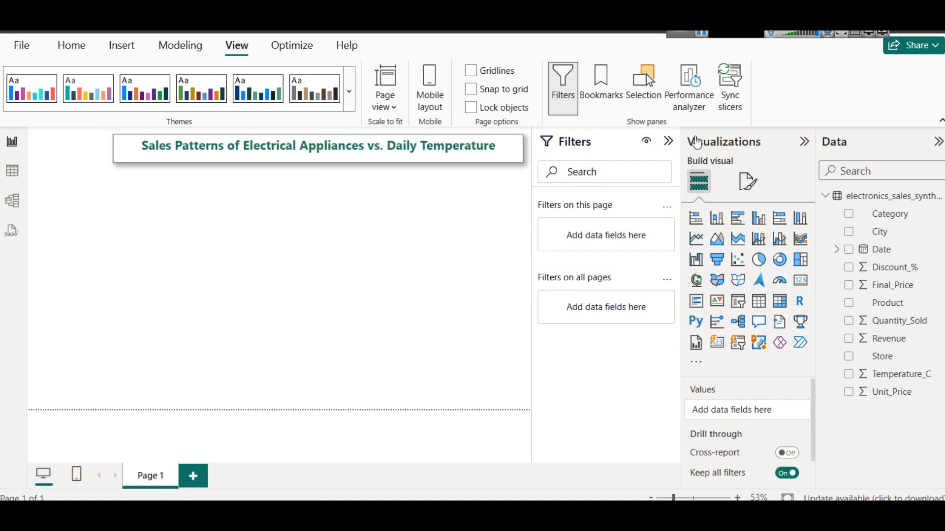
Collapse the Filters pane and add a rectangle as a narrow full-height sidebar along the report page's left edge
click(668, 143)
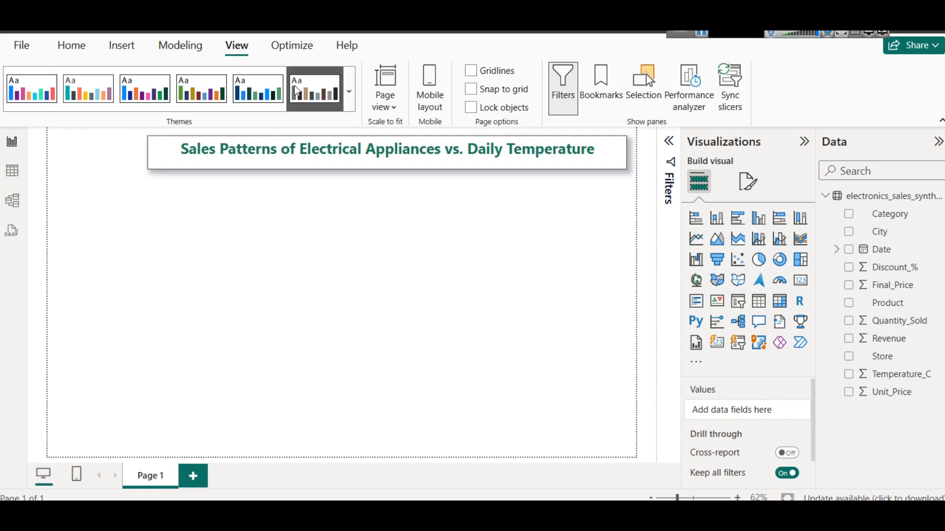
click(136, 55)
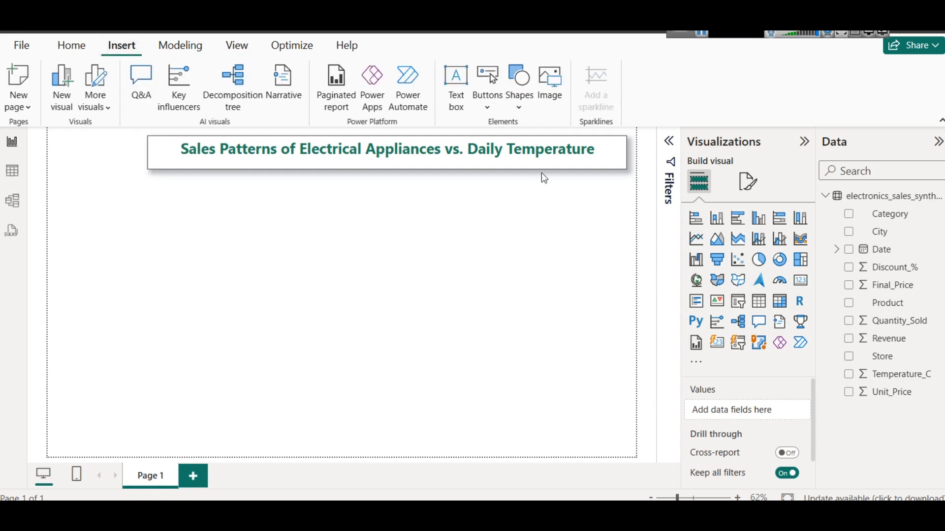
click(518, 101)
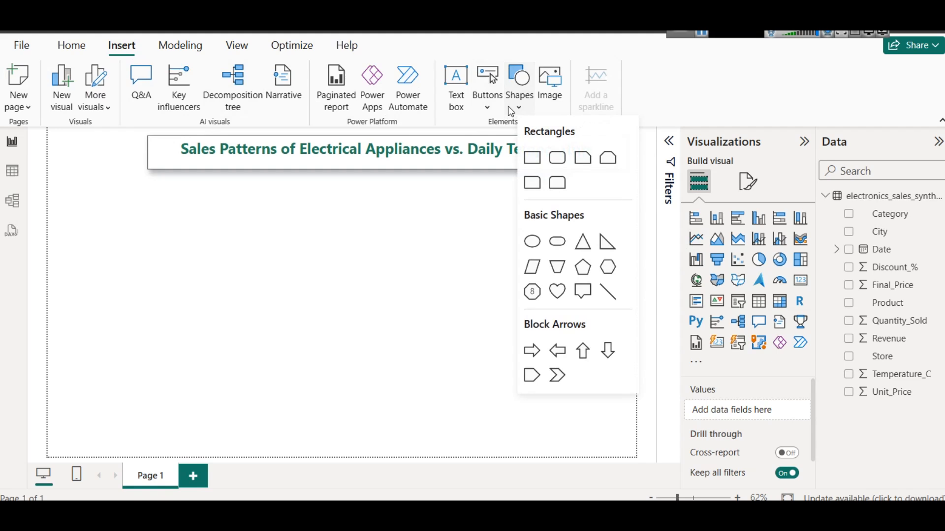
click(541, 160)
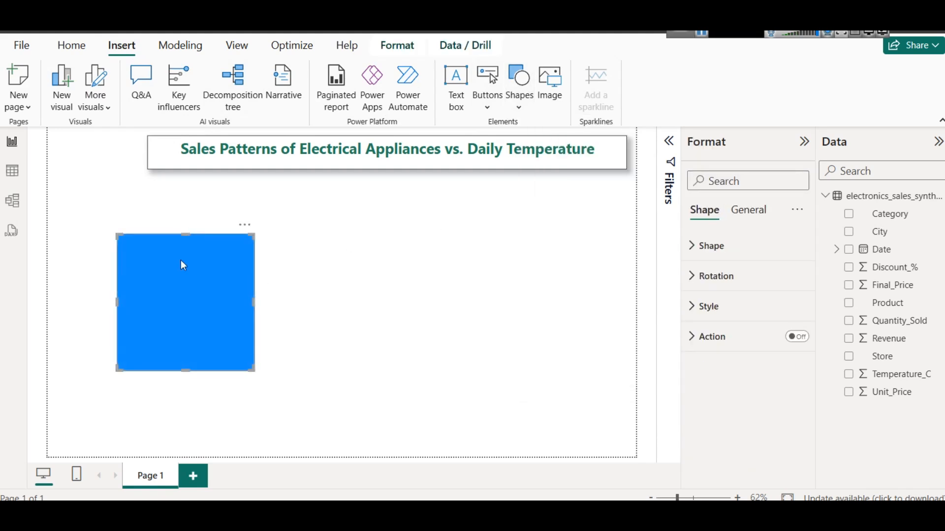
drag(181, 263, 104, 154)
drag(185, 193, 142, 194)
drag(94, 266, 157, 452)
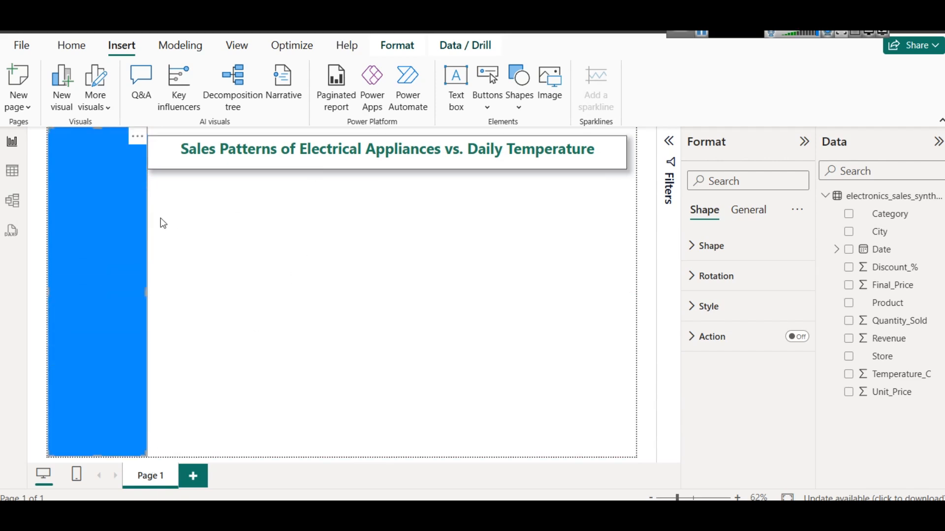
Fill the sidebar rectangle with the same dark green as the title text
click(740, 308)
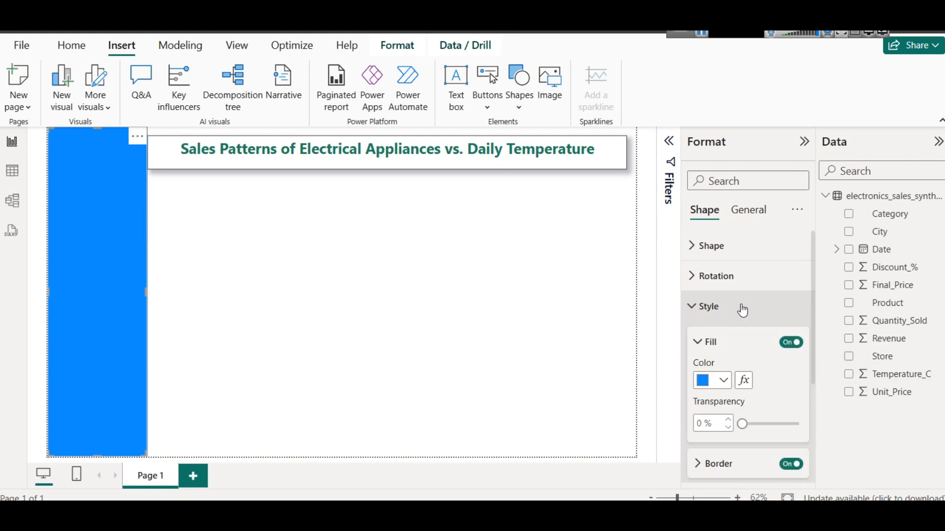
click(723, 381)
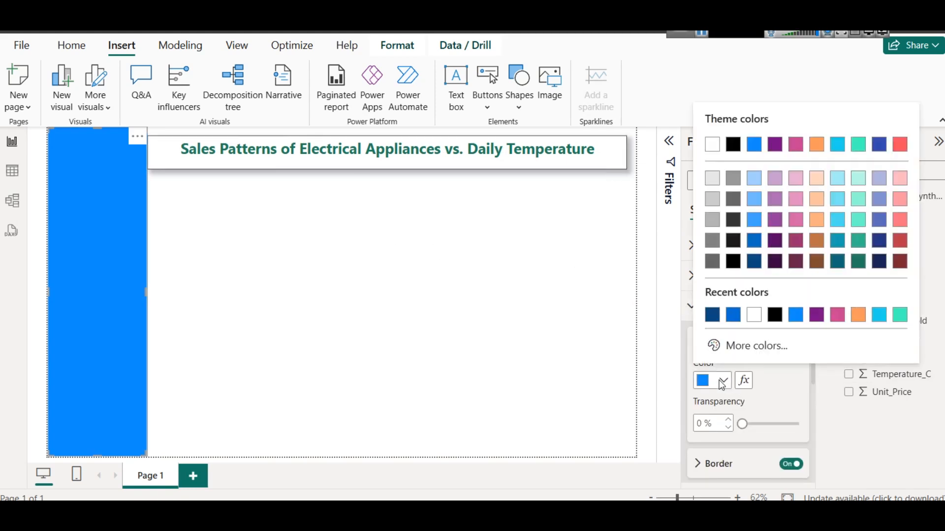
click(858, 262)
click(388, 286)
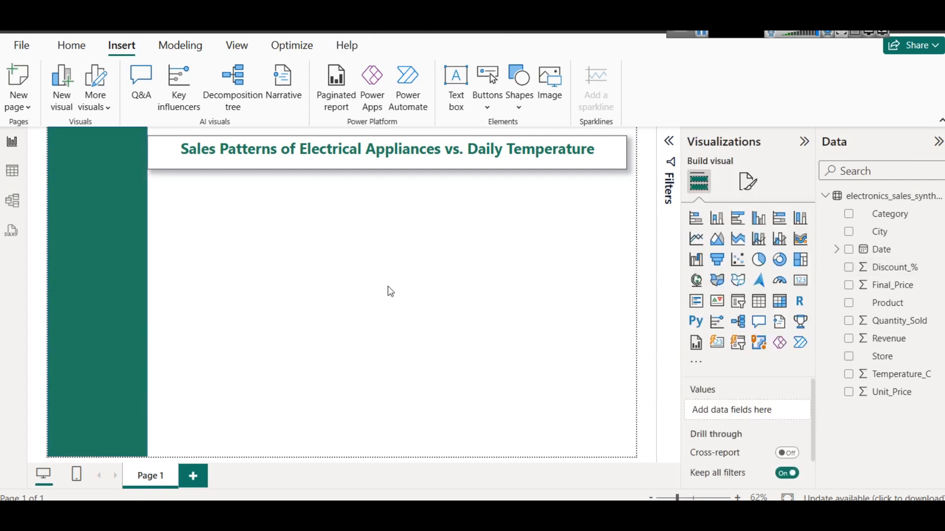
Nudge the title text box slightly right and up, clear of the green sidebar
click(164, 139)
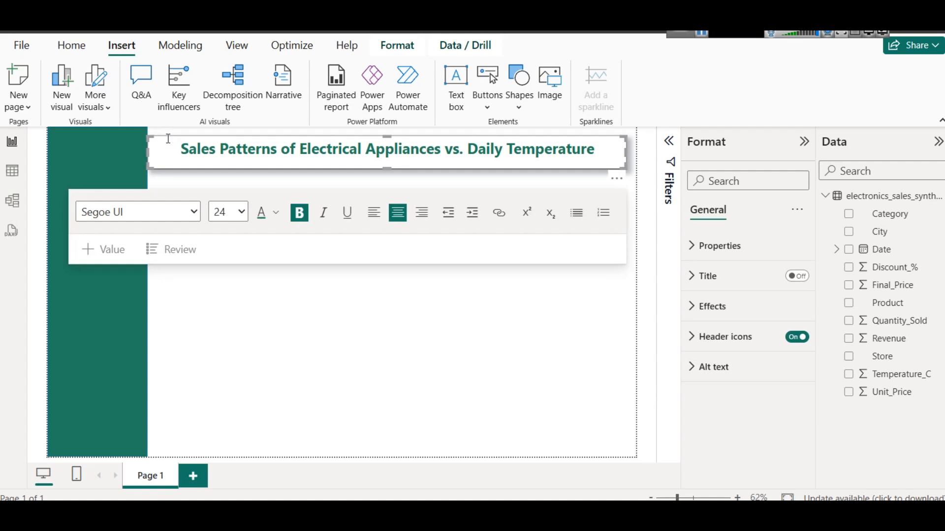
click(168, 136)
key(Right)
key(Right)
key(Right)
key(Right)
key(Right)
key(Up)
key(Up)
key(Up)
key(Up)
key(Up)
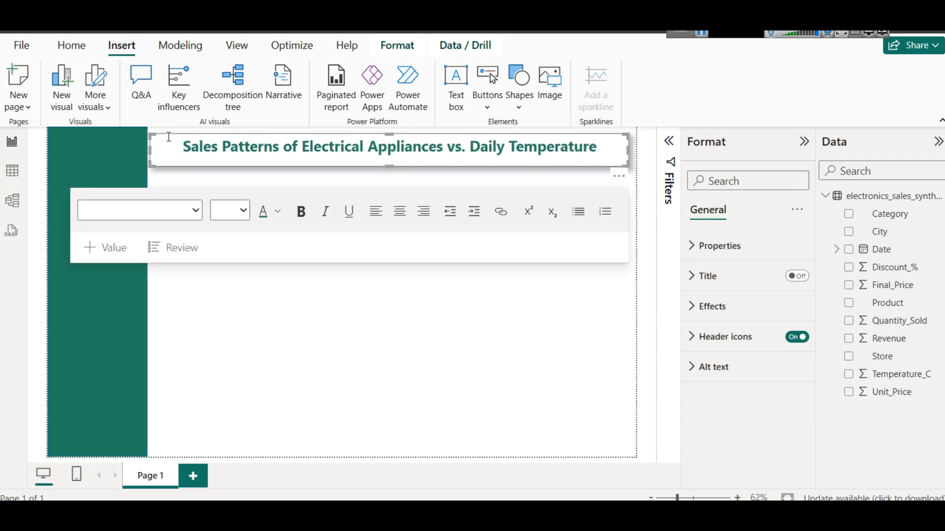
click(338, 363)
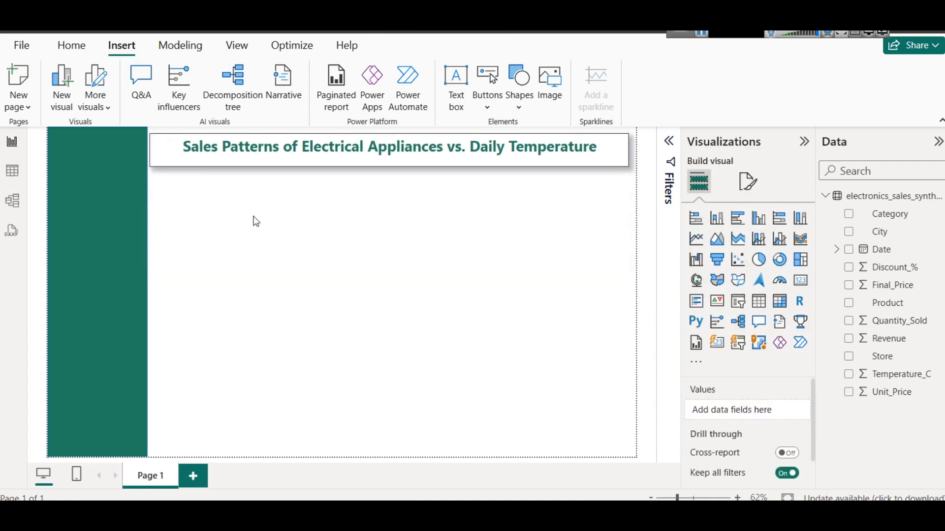
Insert the image energy.png from the assets folder on drive E
click(82, 207)
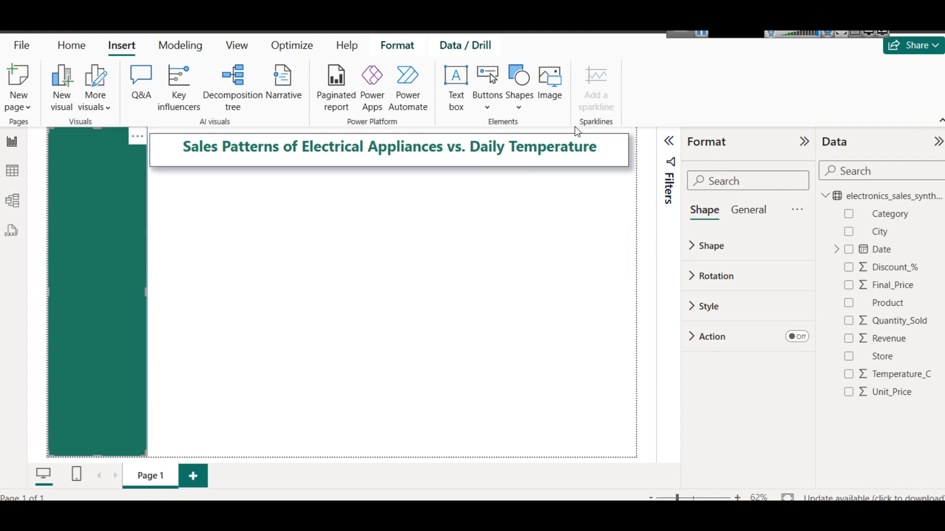
click(551, 94)
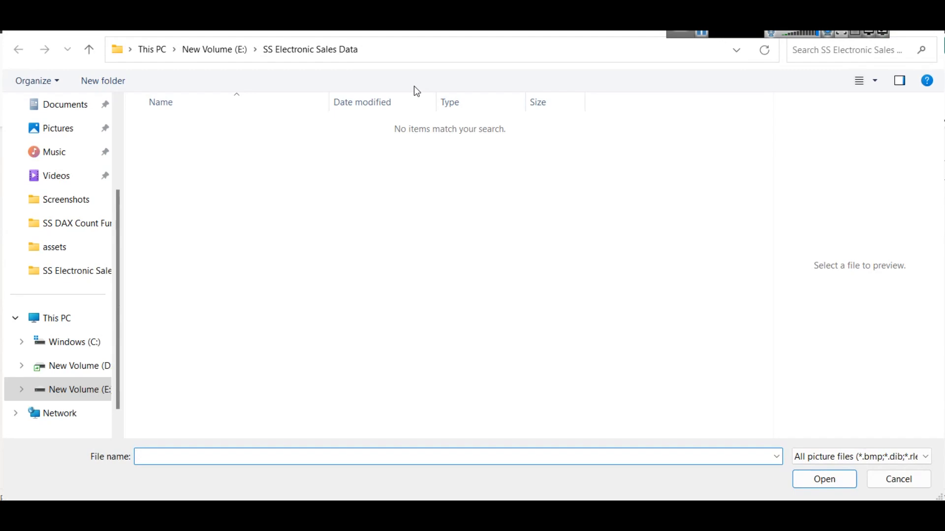
click(237, 49)
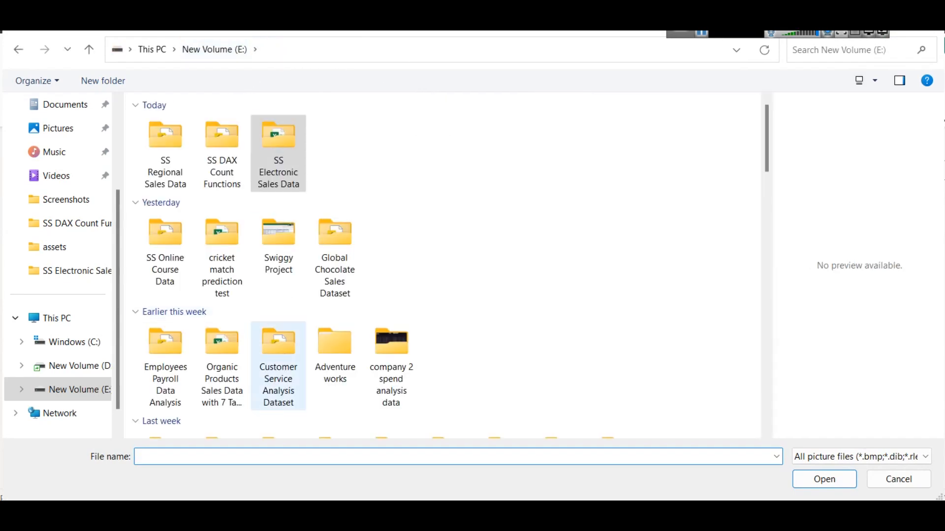
text(ss)
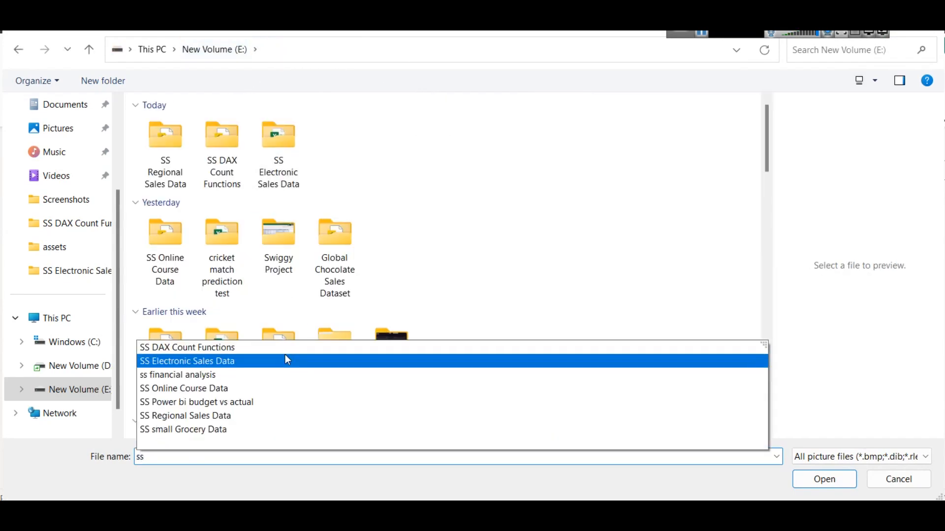
text(a)
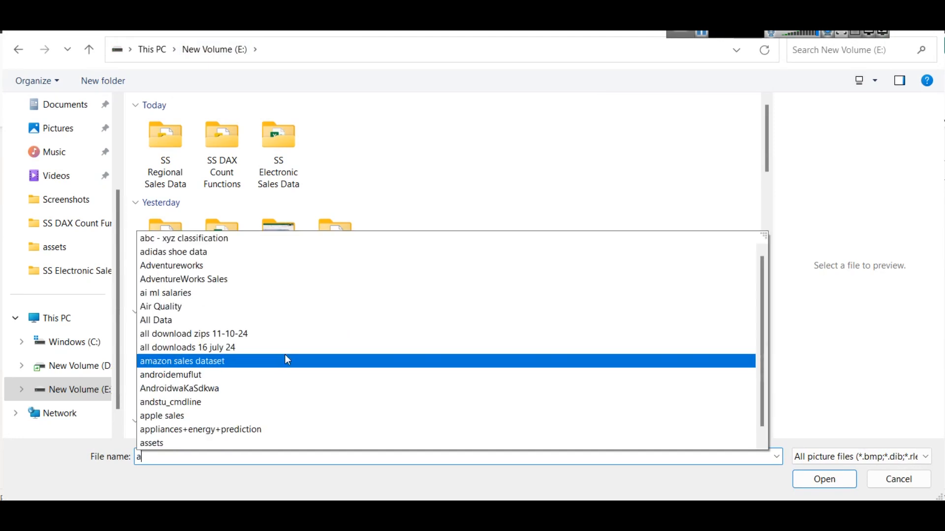
click(196, 444)
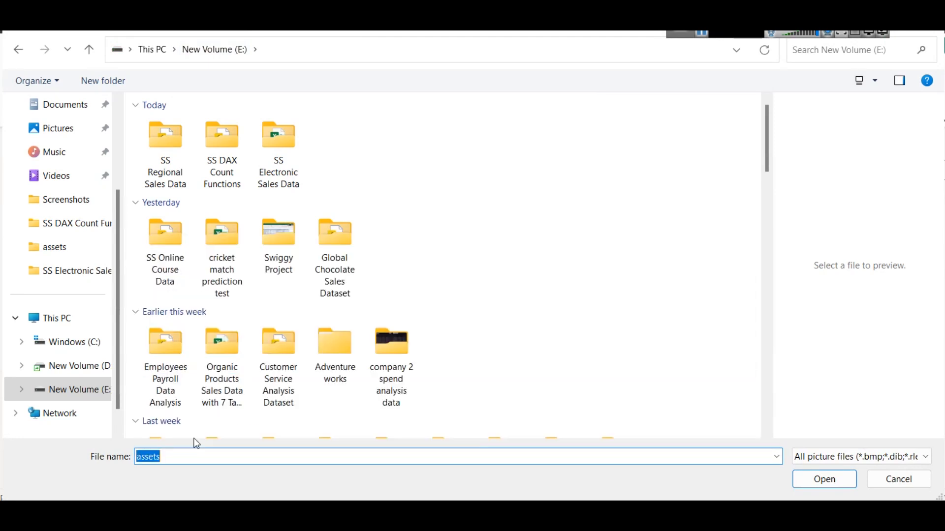
click(824, 479)
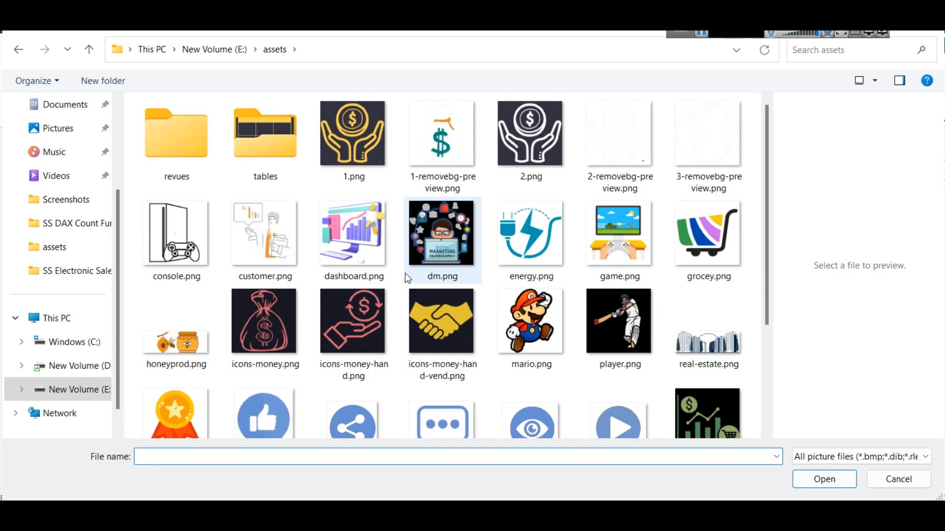
click(545, 239)
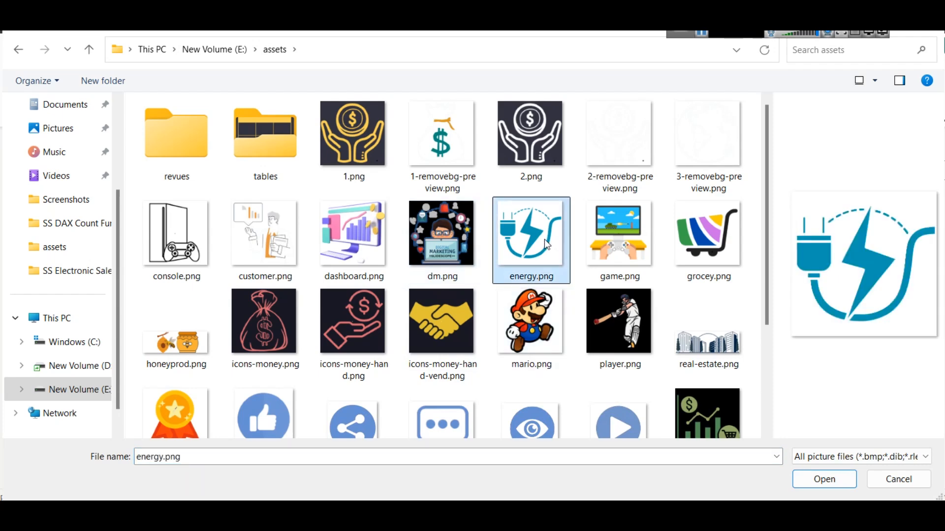
scroll(545, 239, down, 3)
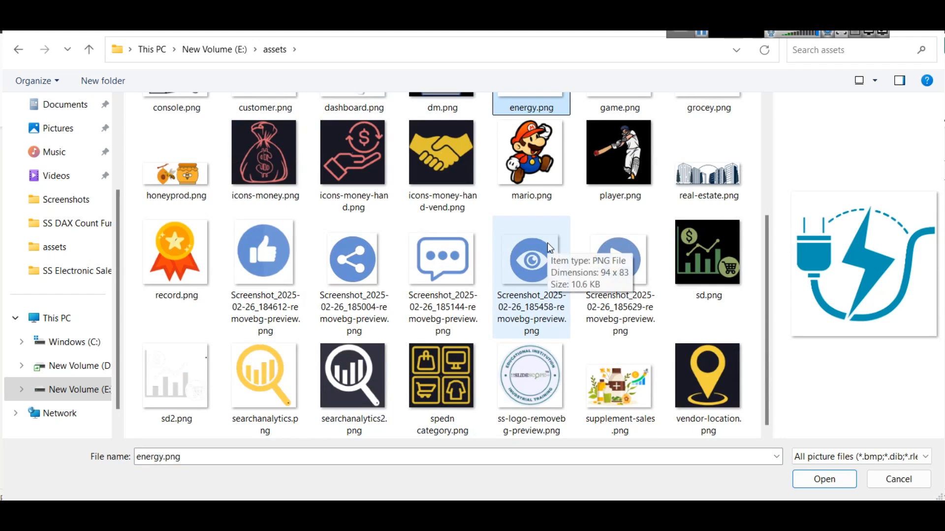
scroll(547, 243, up, 3)
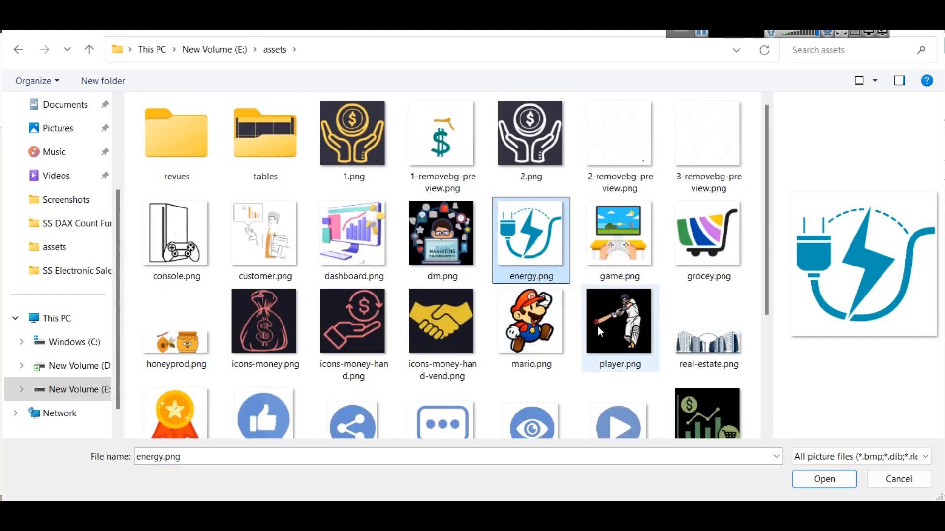
click(815, 481)
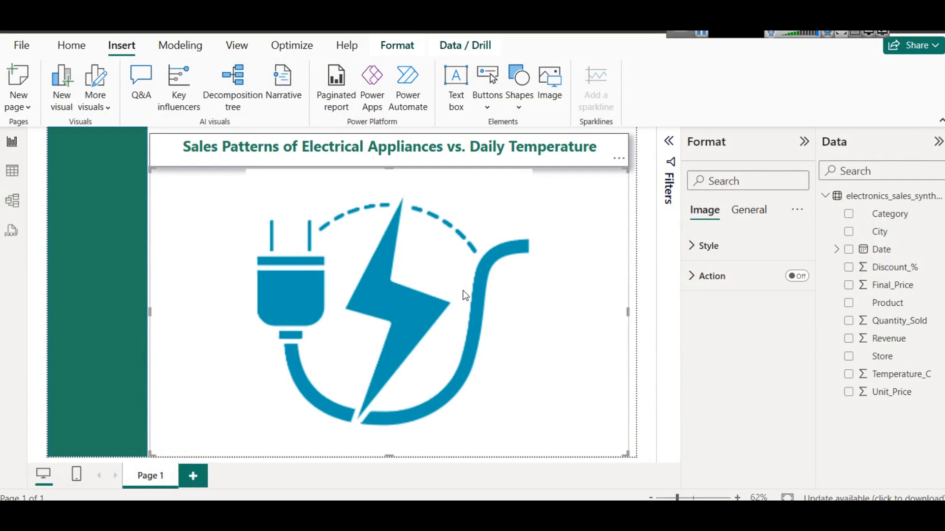
Try the energy image at a reduced size at the top of the green sidebar, and delete it
drag(465, 294, 363, 254)
drag(528, 414, 129, 205)
mouse_move(62, 167)
mouse_down()
mouse_move(78, 167)
mouse_move(67, 166)
mouse_move(71, 174)
mouse_up()
click(247, 228)
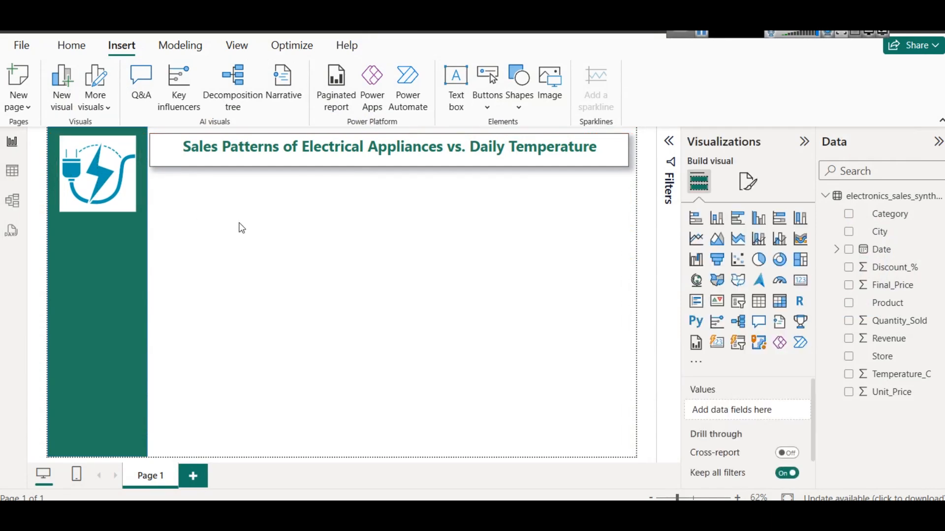
click(130, 190)
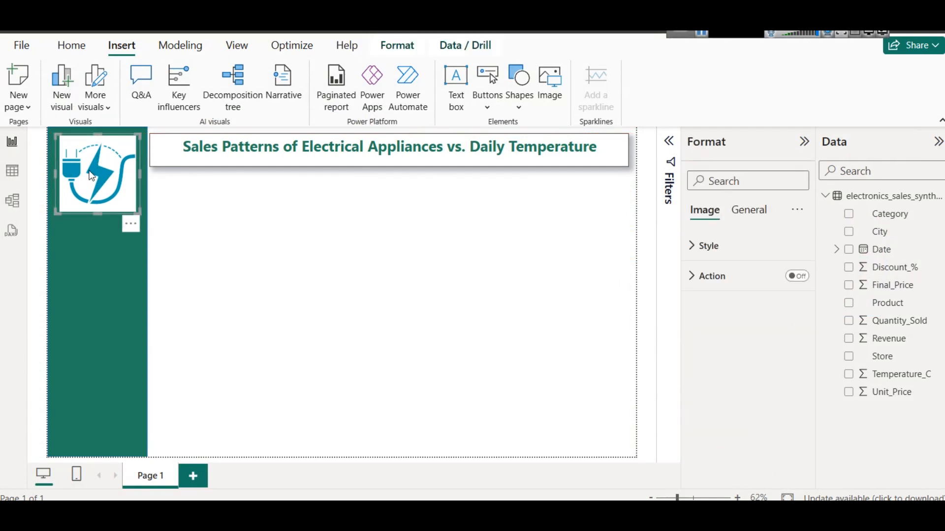
key(Delete)
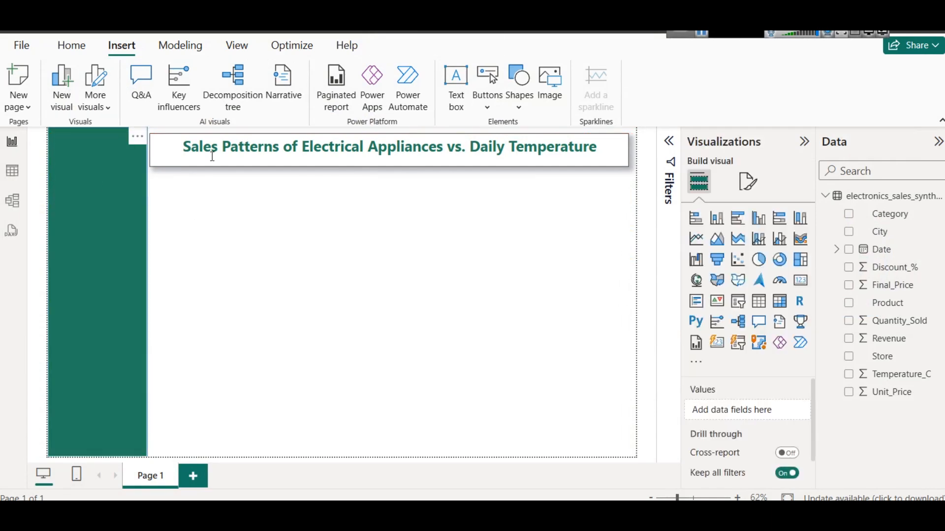
Insert the image sd2.png from the assets folder on drive E
click(547, 105)
scroll(256, 290, down, 3)
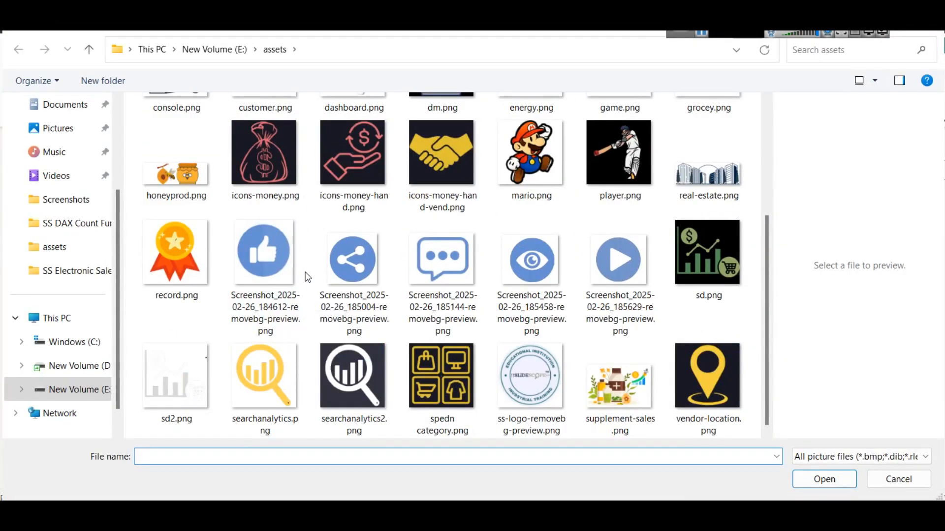
click(178, 371)
click(842, 476)
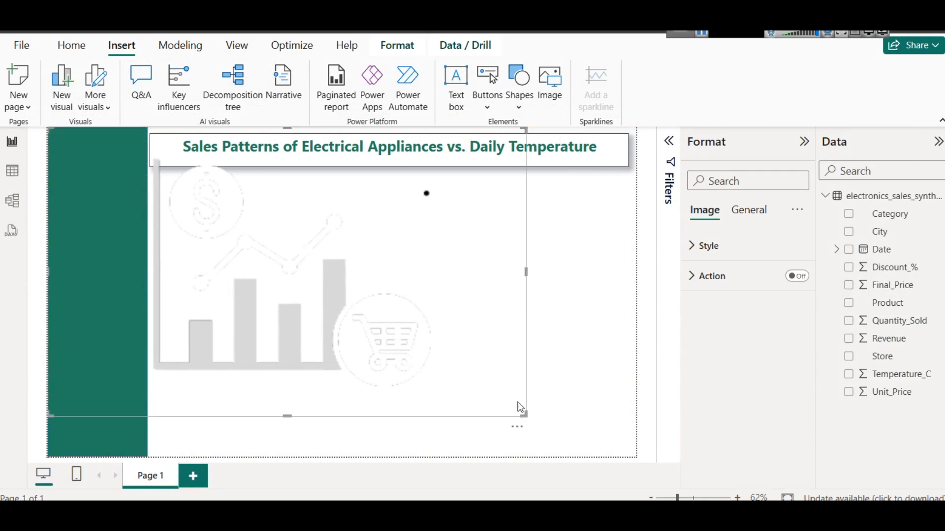
Shrink the inserted sd2.png image to logo size at the top of the green sidebar
drag(523, 413, 93, 163)
click(299, 254)
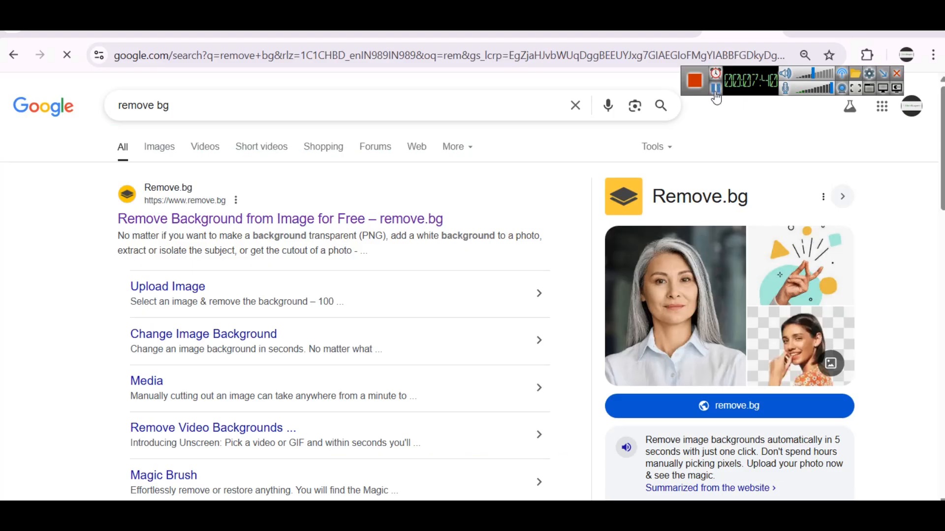
Open the remove.bg website from the Google results and view its image upload area
click(254, 219)
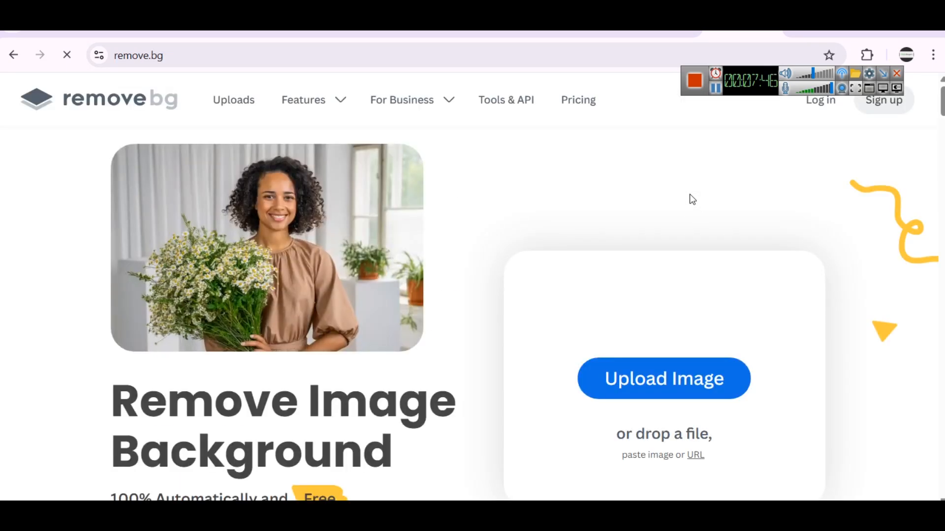
scroll(693, 199, down, 1)
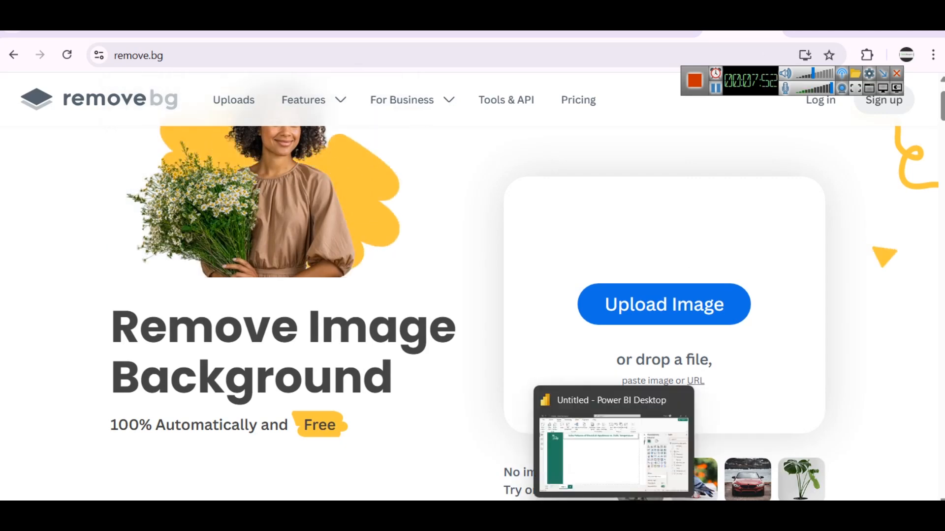
Switch back to Power BI and fit the sd2.png logo within the top of the green sidebar
click(615, 438)
click(98, 153)
drag(131, 179, 112, 168)
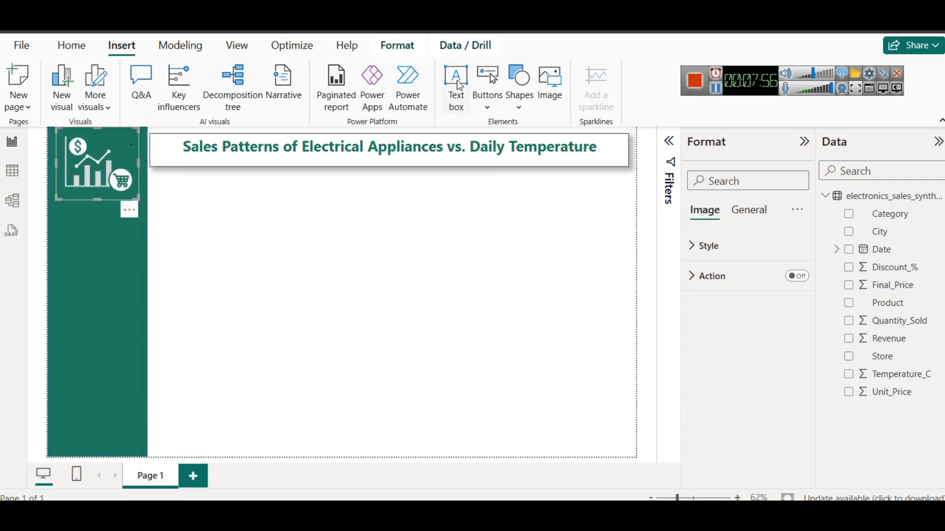
Insert the image energy.png from the assets folder on drive E onto the report page
click(551, 84)
scroll(328, 291, down, 3)
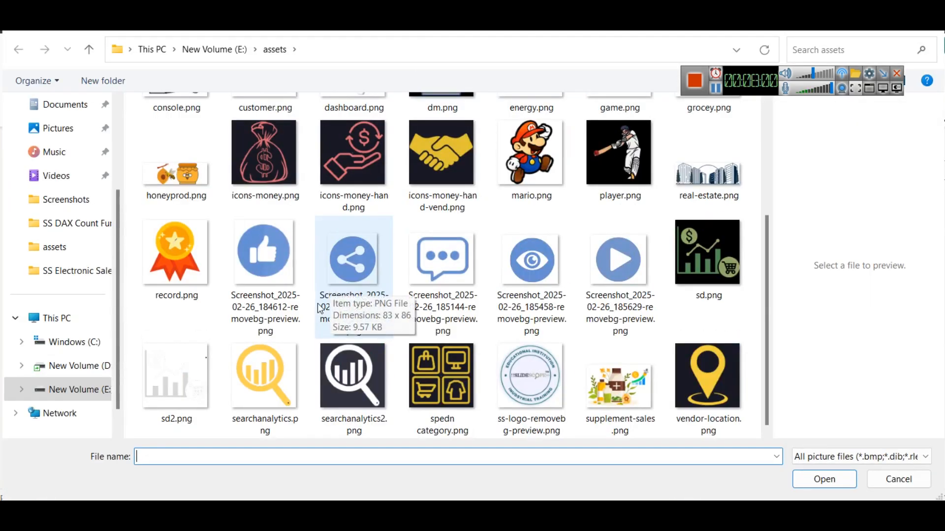
scroll(541, 287, up, 3)
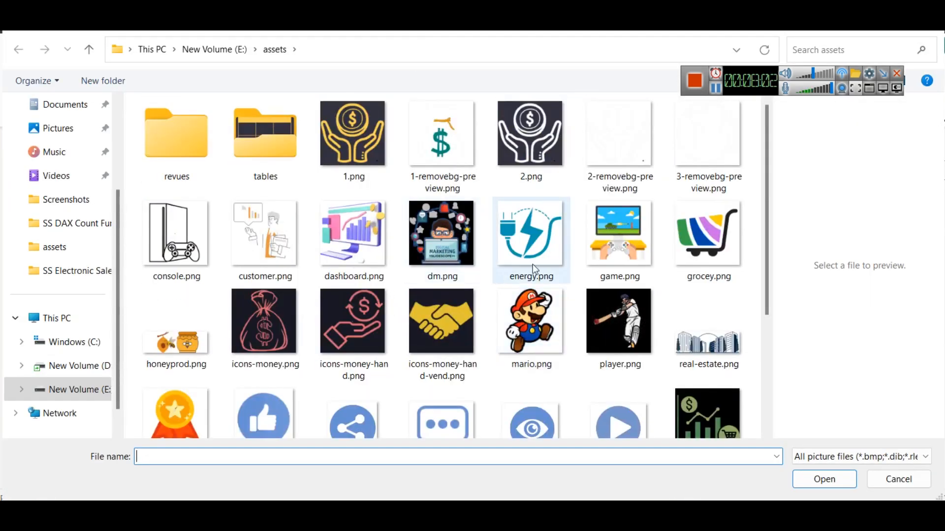
click(533, 231)
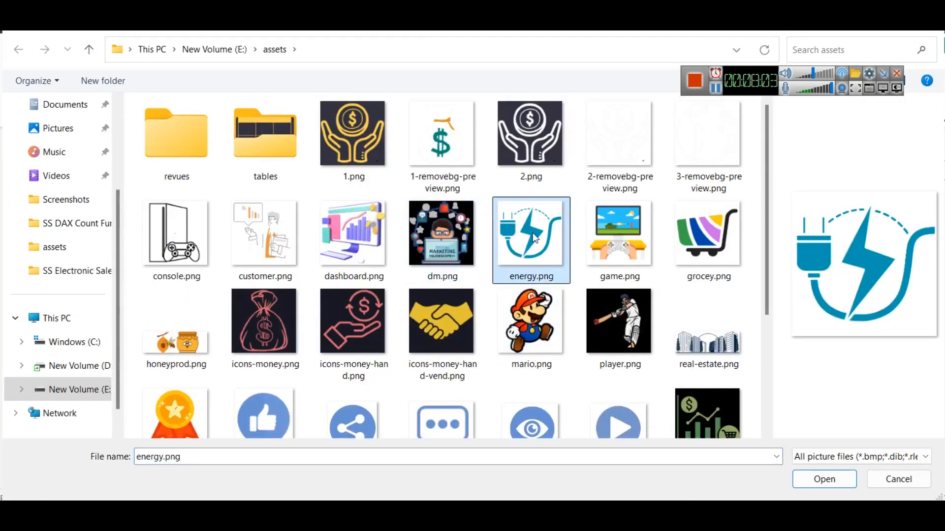
click(823, 478)
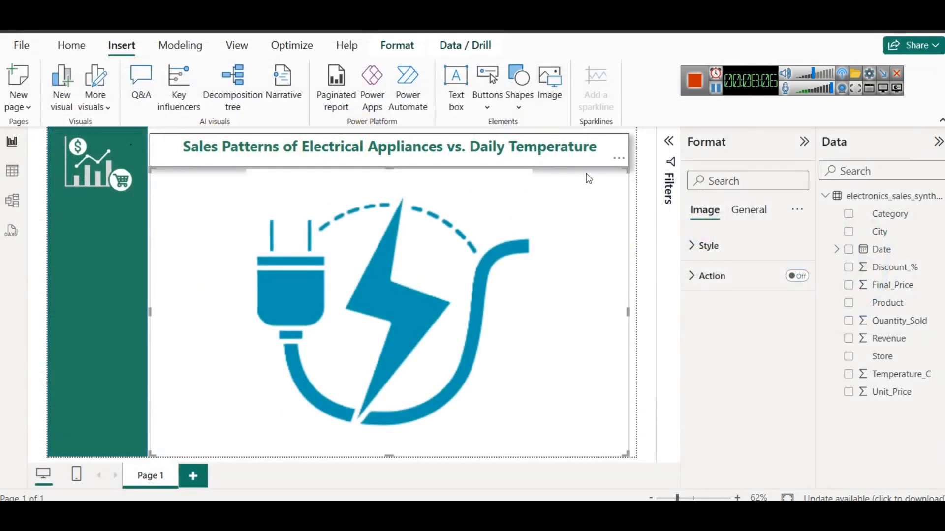
Try the energy image at a smaller size over the lower part of the green sidebar, and delete it
drag(627, 168, 342, 329)
drag(290, 347, 187, 315)
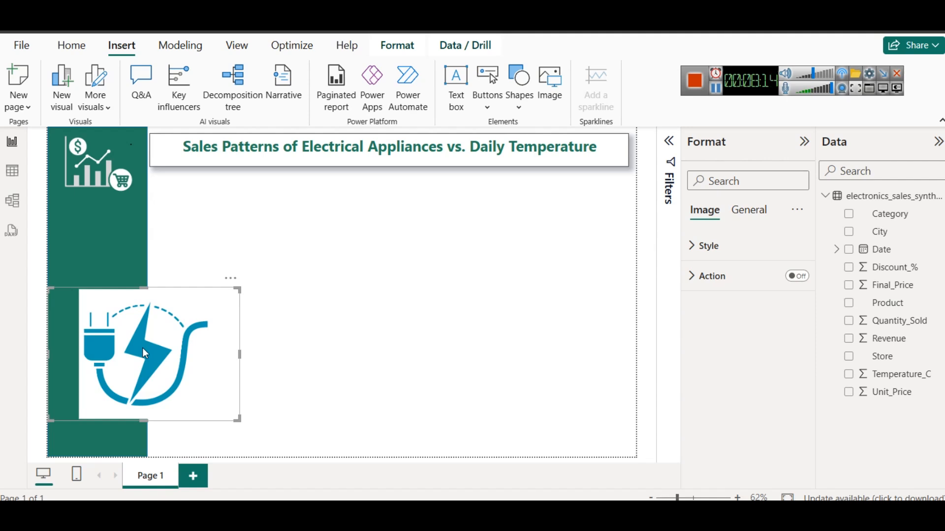
key(Delete)
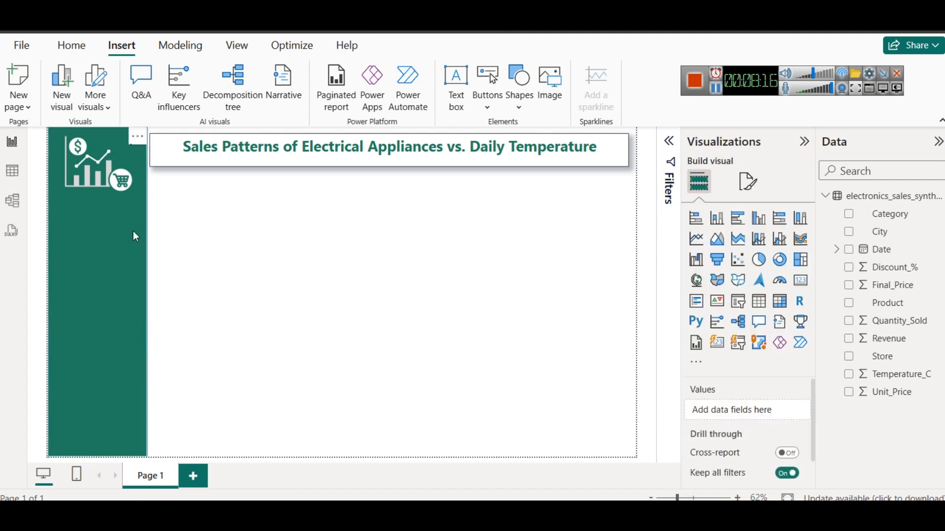
Select the sidebar logo and switch to the remove.bg page in the browser to view its upload option
click(122, 173)
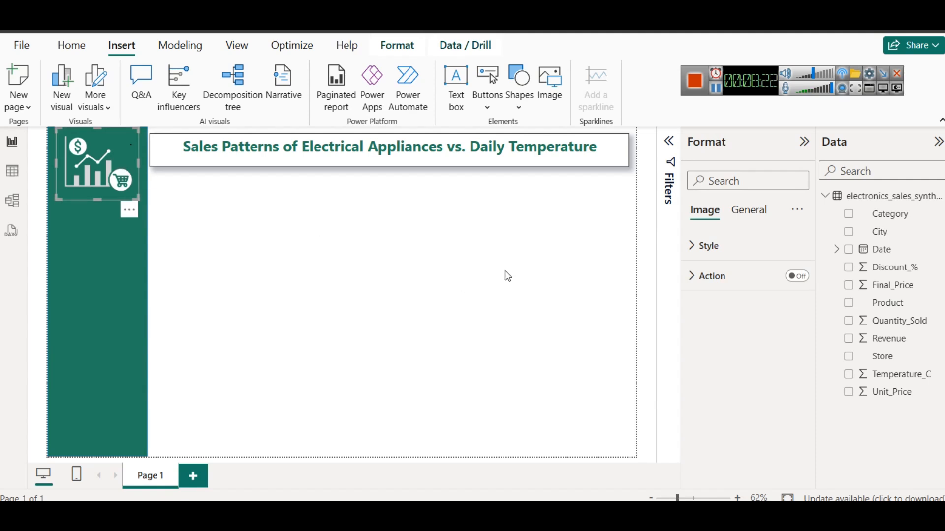
mouse_move(525, 497)
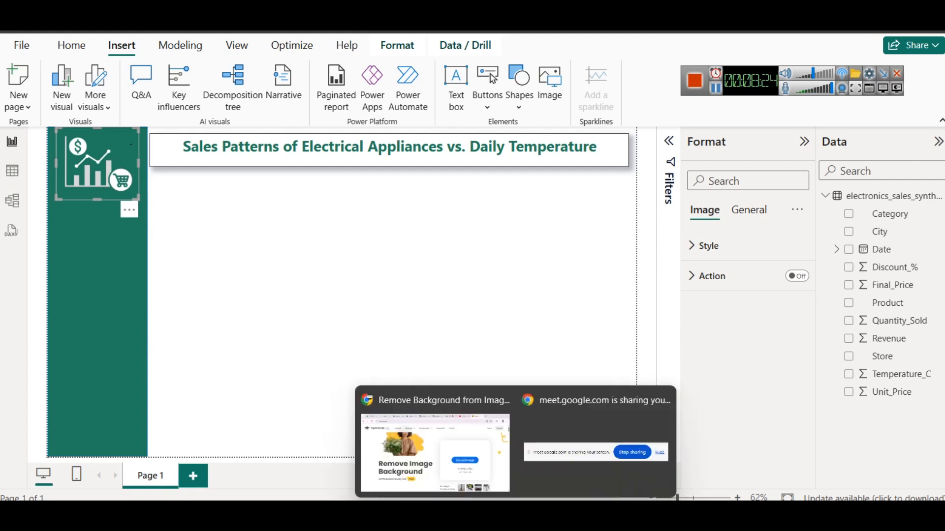
click(445, 443)
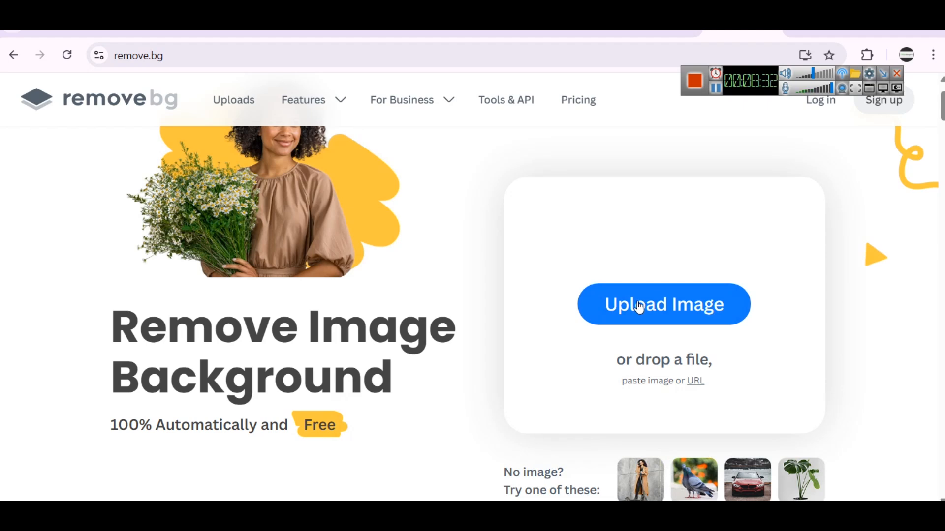
Switch to the Empty String note in Notepad, replace its text with "png file", and close the note
mouse_move(474, 499)
click(474, 483)
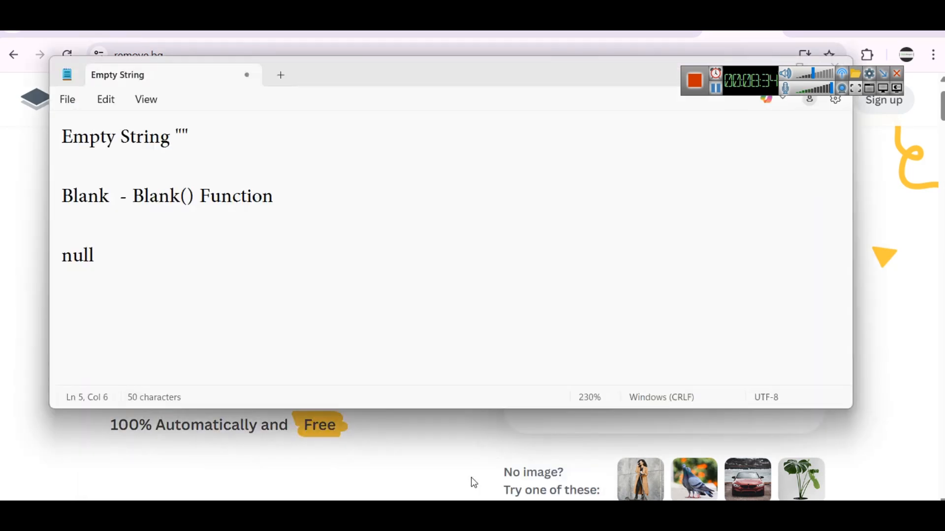
key(ctrl+a)
text(png file)
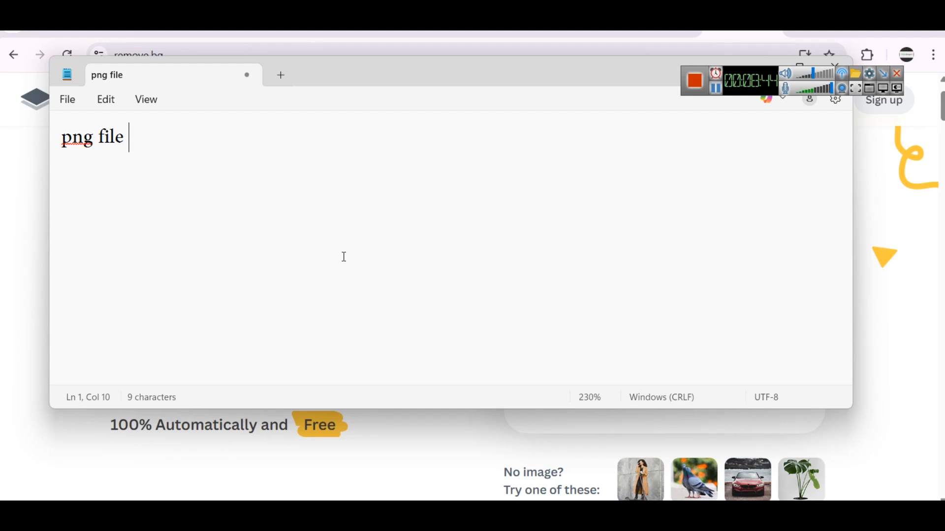
click(832, 63)
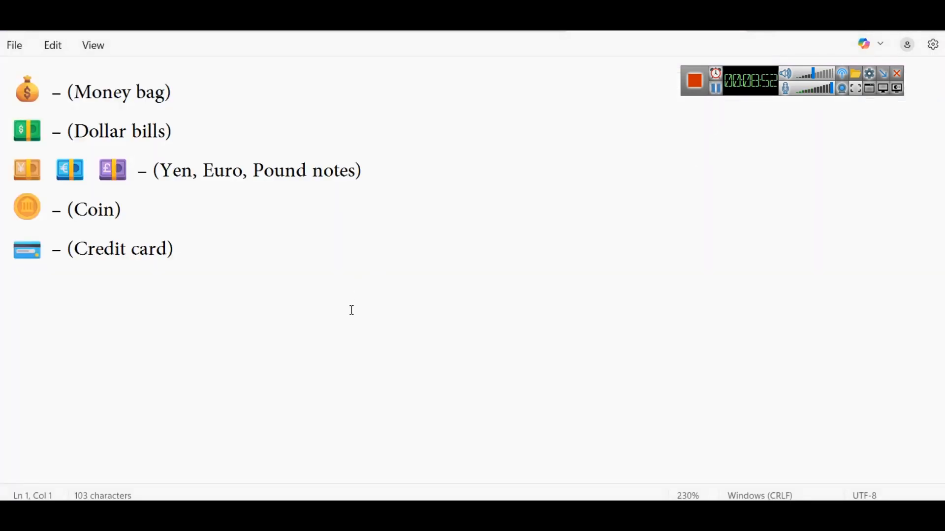
Copy the dollar bills emoji from the money icons note in Notepad
ctrl+scroll(408, 301, up, 2)
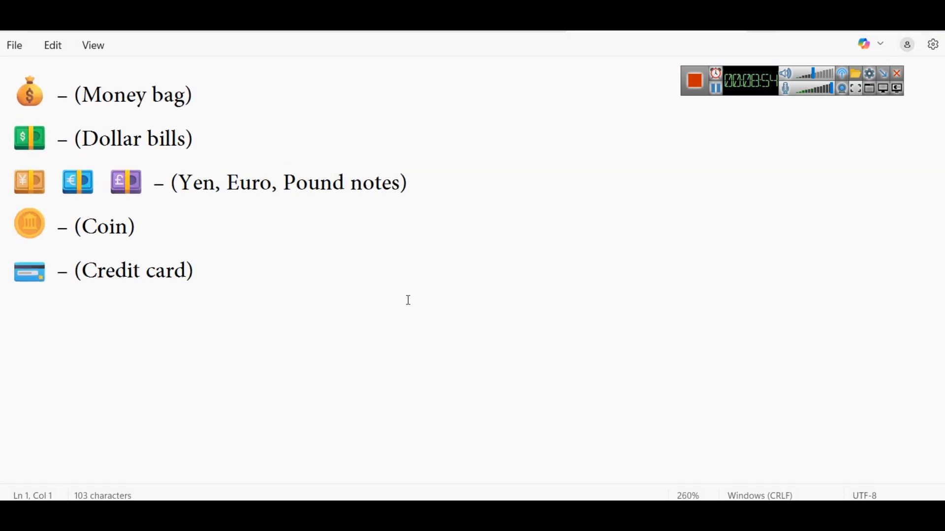
ctrl+scroll(409, 300, up, 11)
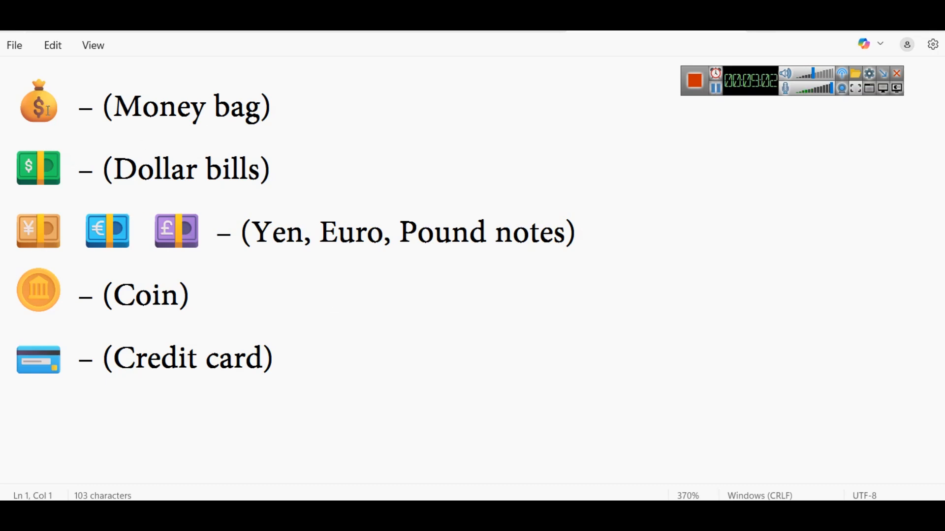
drag(10, 98, 55, 96)
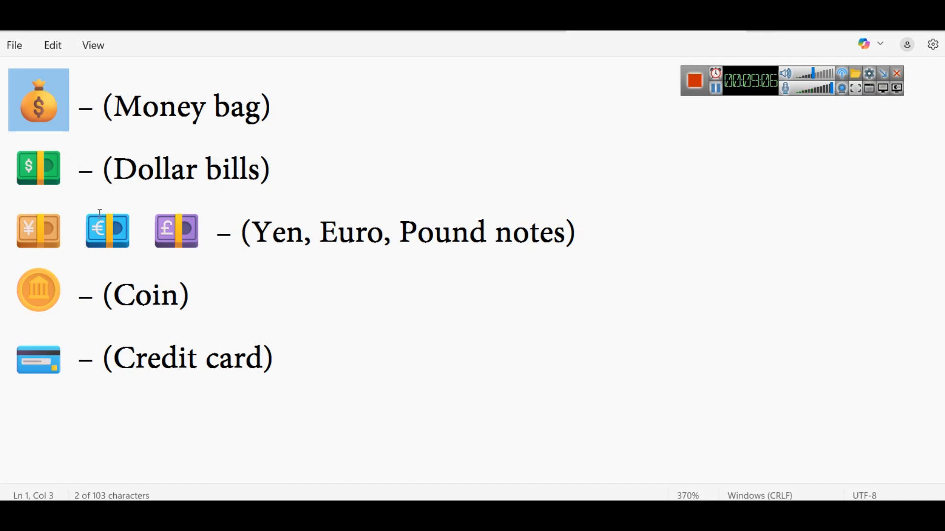
drag(19, 158, 69, 162)
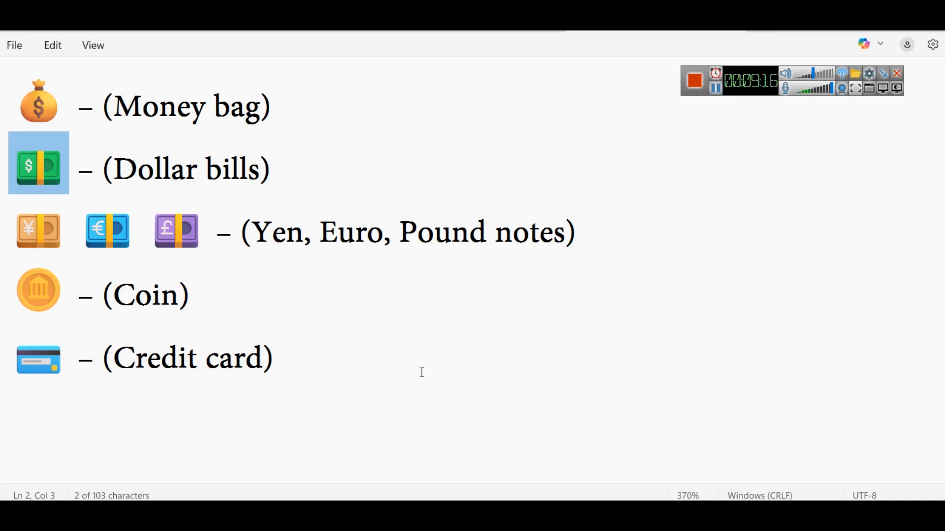
Switch to Power BI and paste the dollar bills emoji at the start of the dashboard title
mouse_move(614, 517)
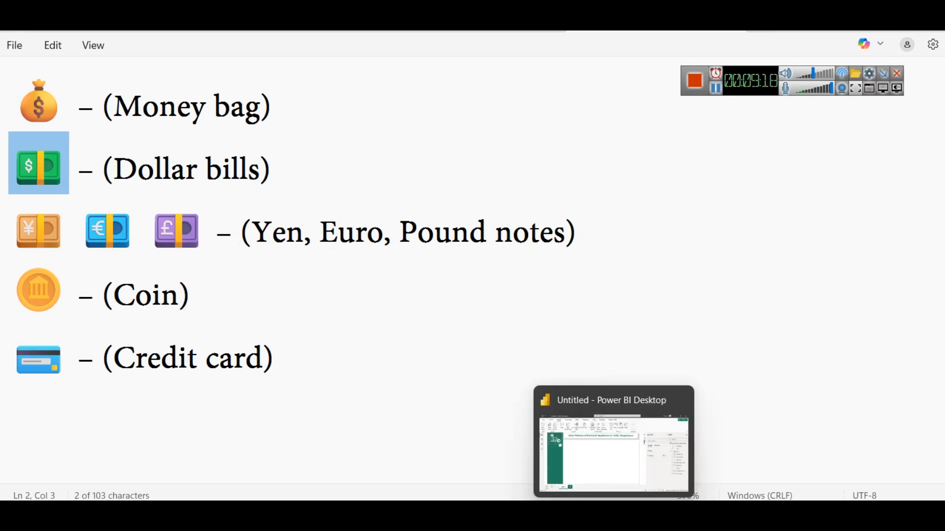
click(613, 473)
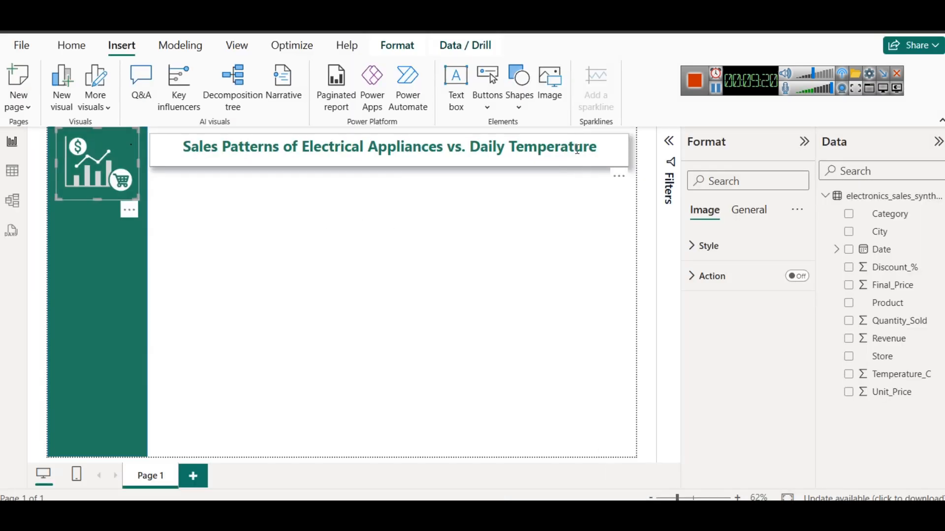
click(183, 148)
text(💷)
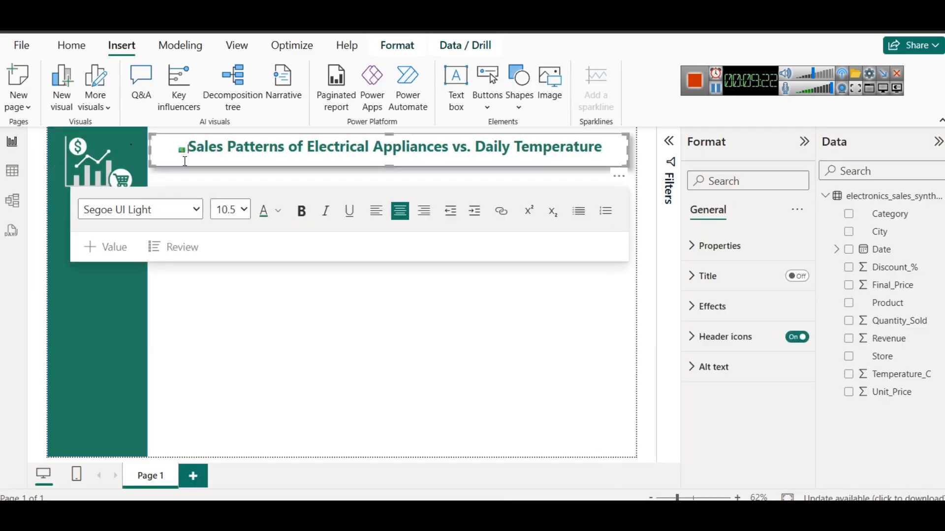
Set the font size of the dollar bills emoji in the title to 24 and leave the text box
double_click(182, 148)
click(239, 211)
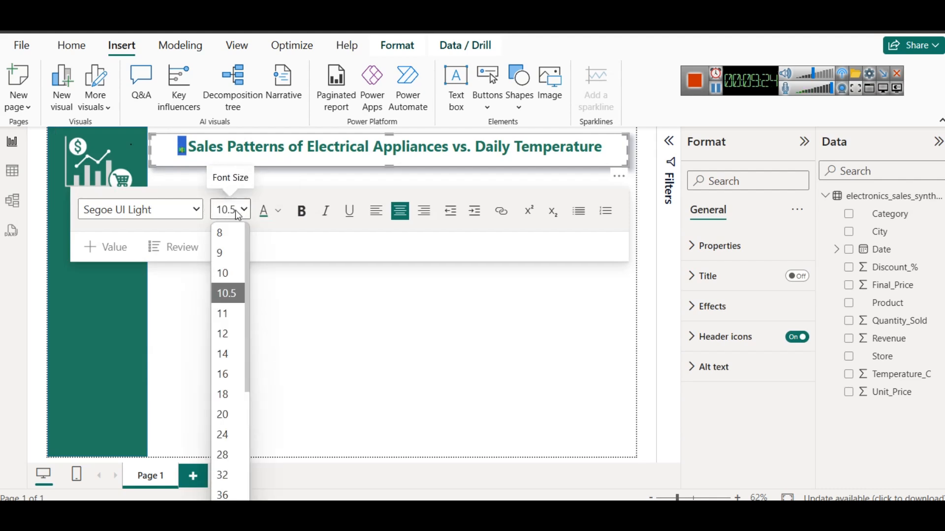
click(231, 435)
click(249, 160)
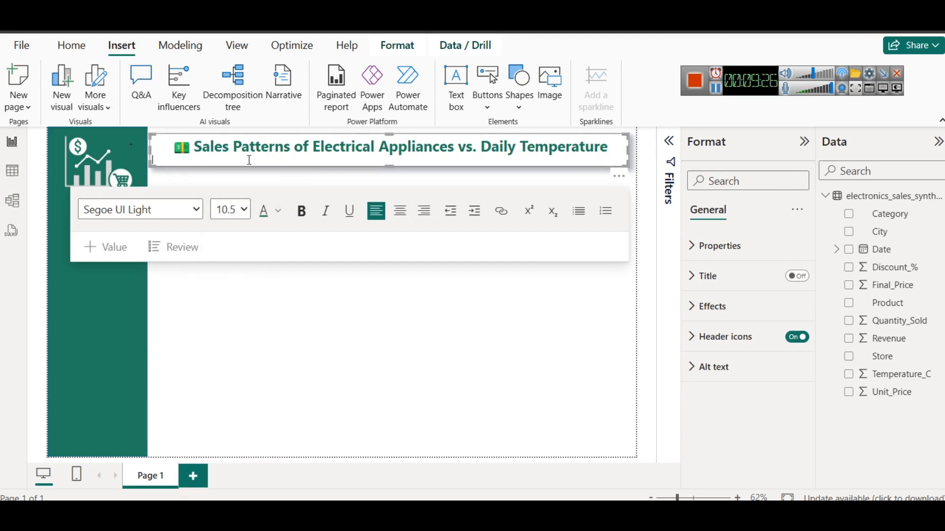
click(334, 350)
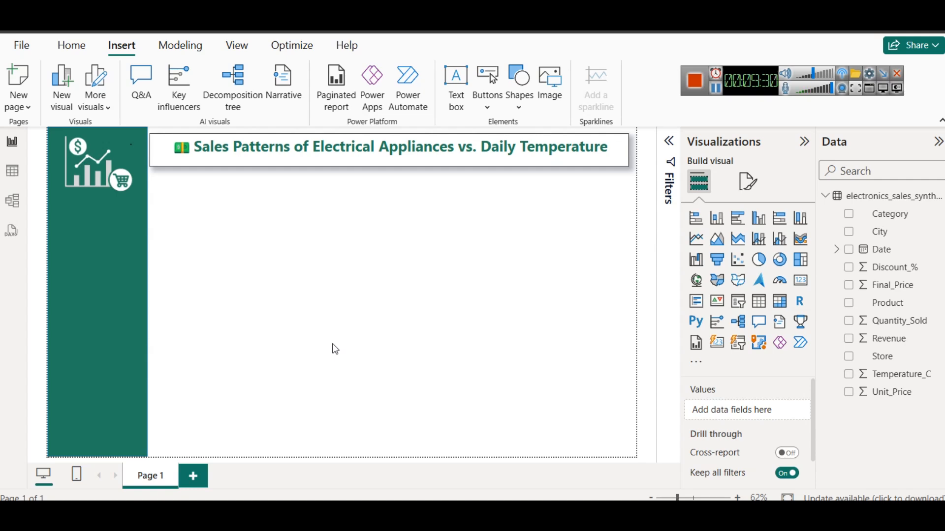
Switch to Notepad and examine the saved emoji notes for money, eLearning, rating and farming dashboard icons
mouse_move(386, 500)
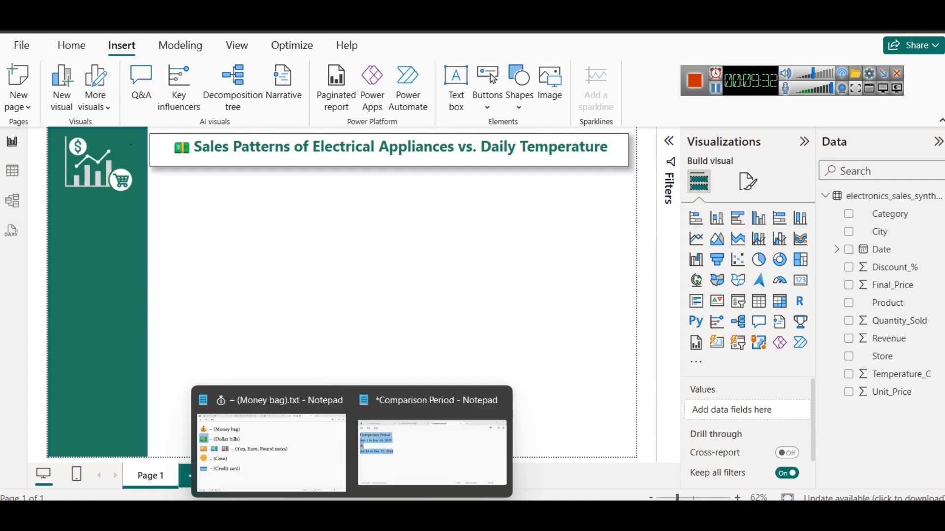
click(307, 449)
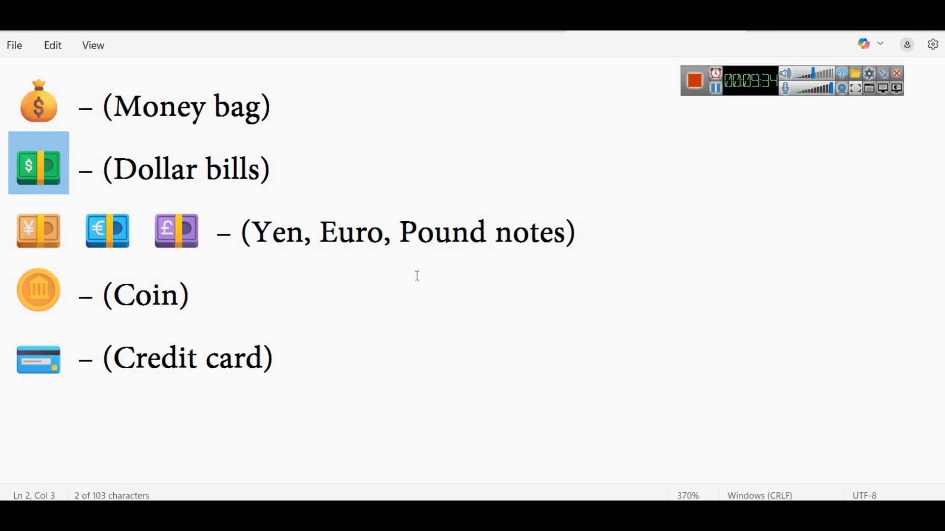
scroll(417, 276, down, 10)
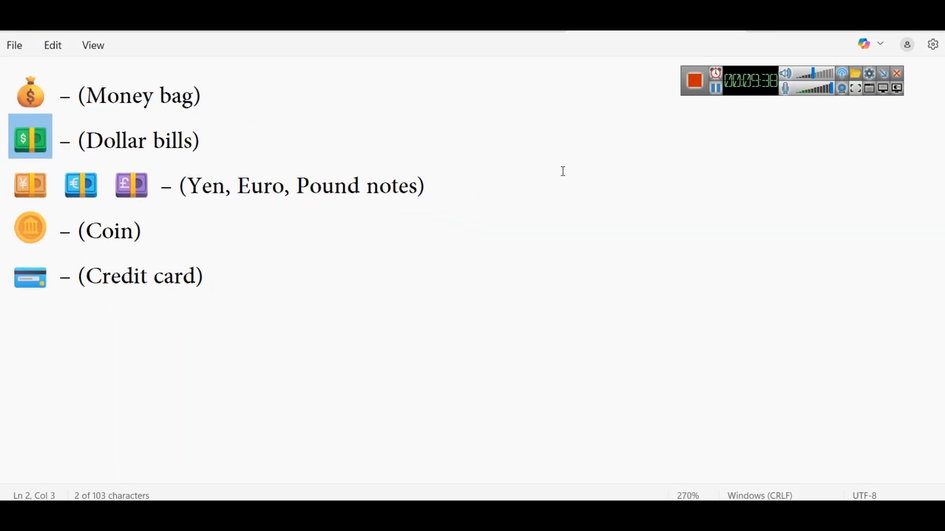
click(716, 88)
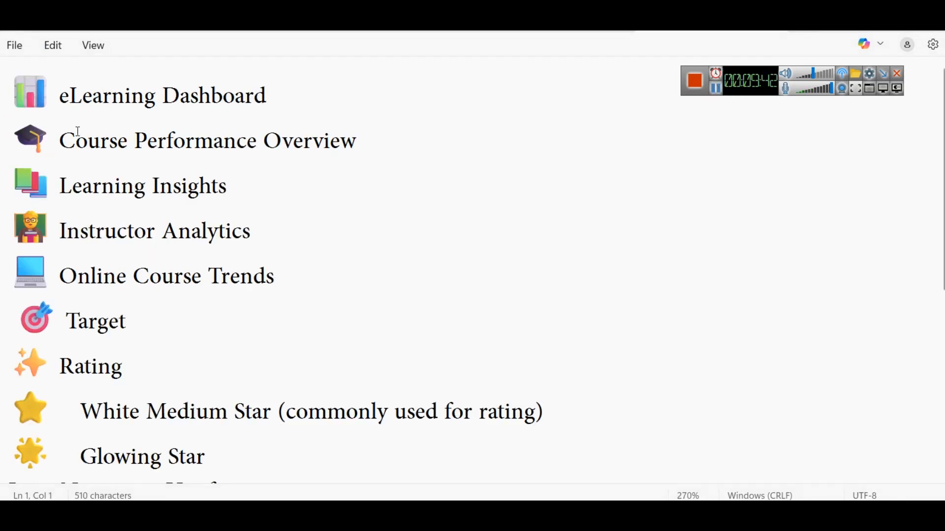
scroll(98, 157, down, 3)
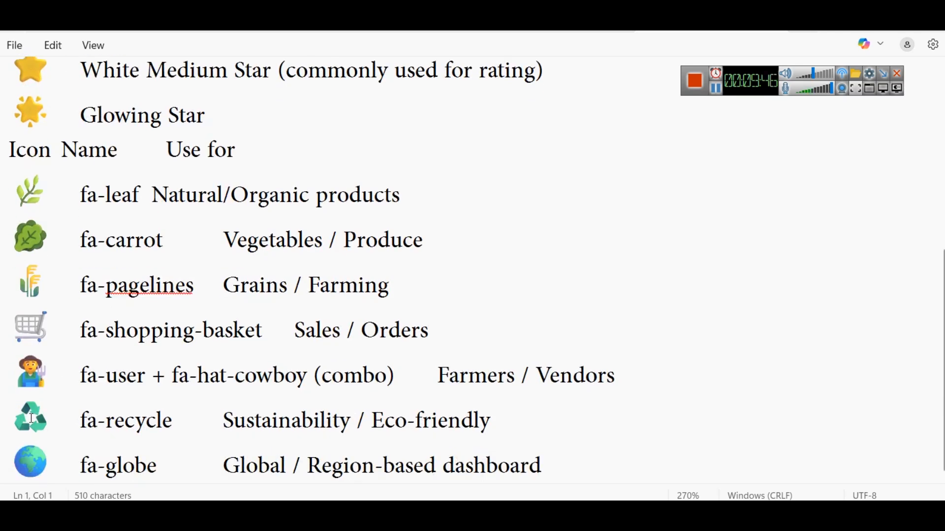
scroll(54, 284, up, 3)
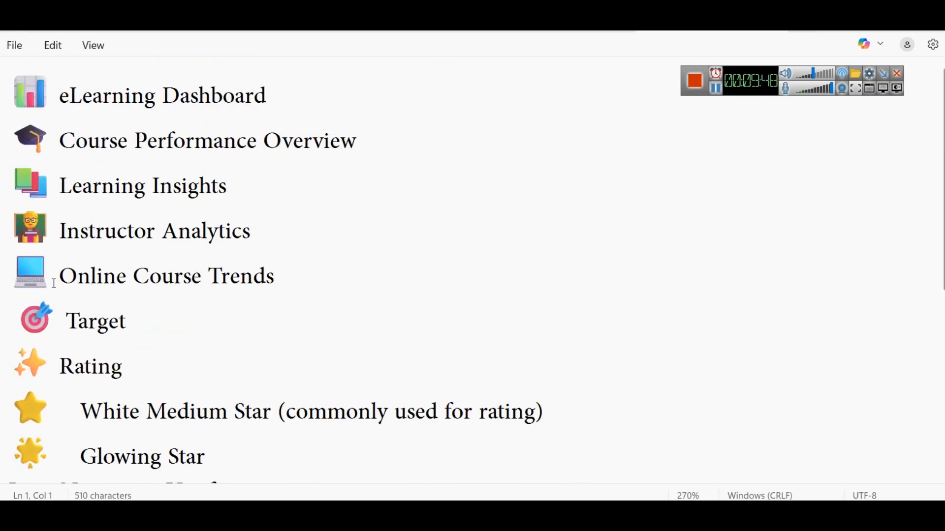
scroll(207, 268, down, 3)
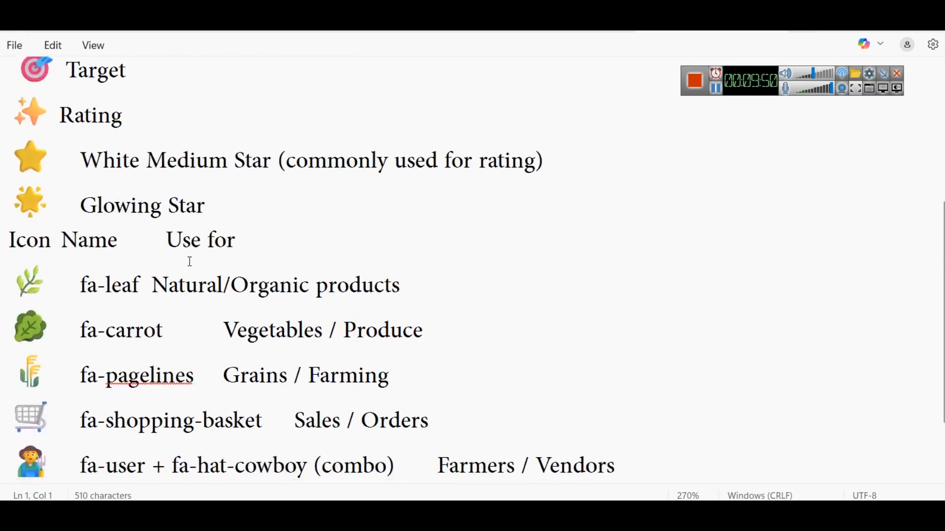
scroll(190, 262, up, 3)
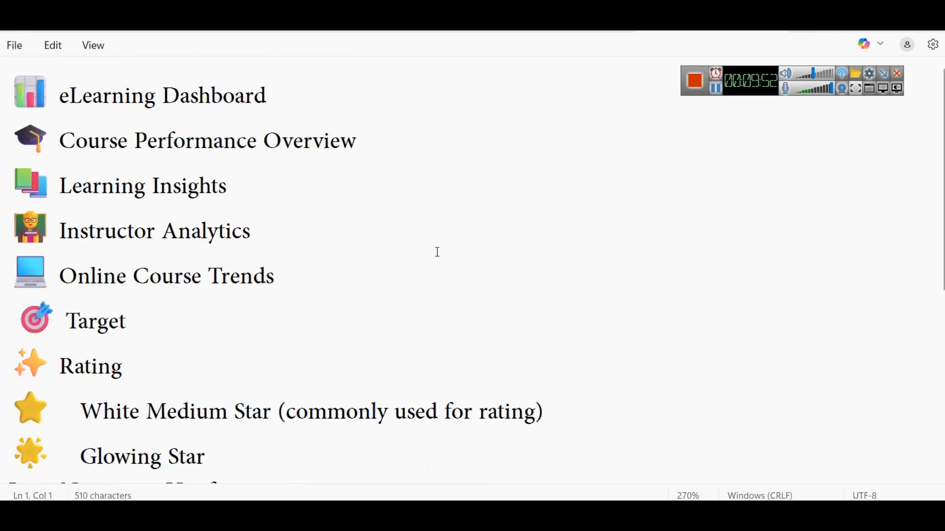
ctrl+scroll(408, 242, down, 5)
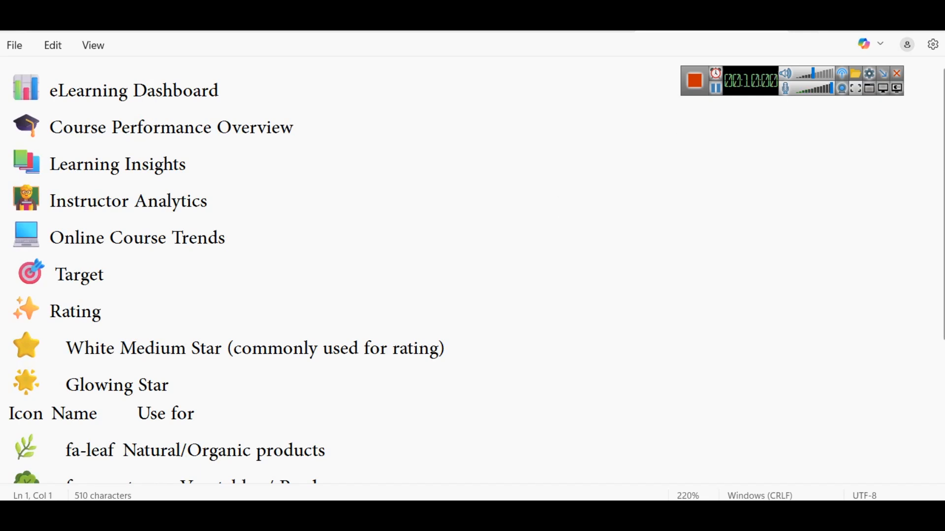
Return to Power BI and shrink the logo image in the green sidebar slightly
click(592, 471)
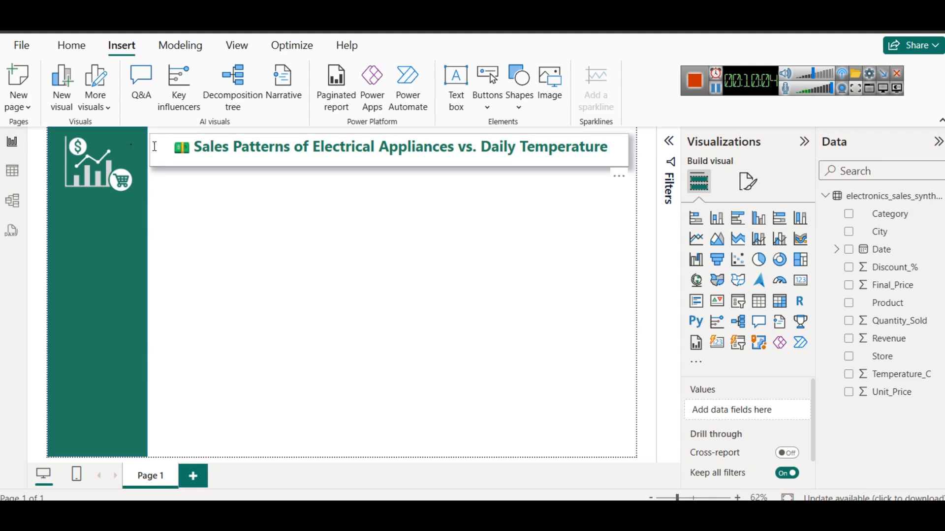
click(106, 152)
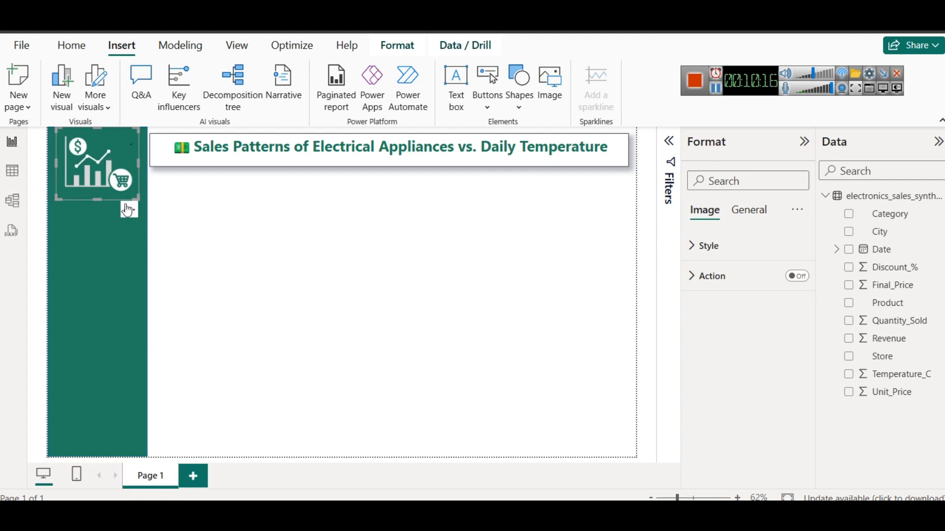
drag(54, 196, 70, 181)
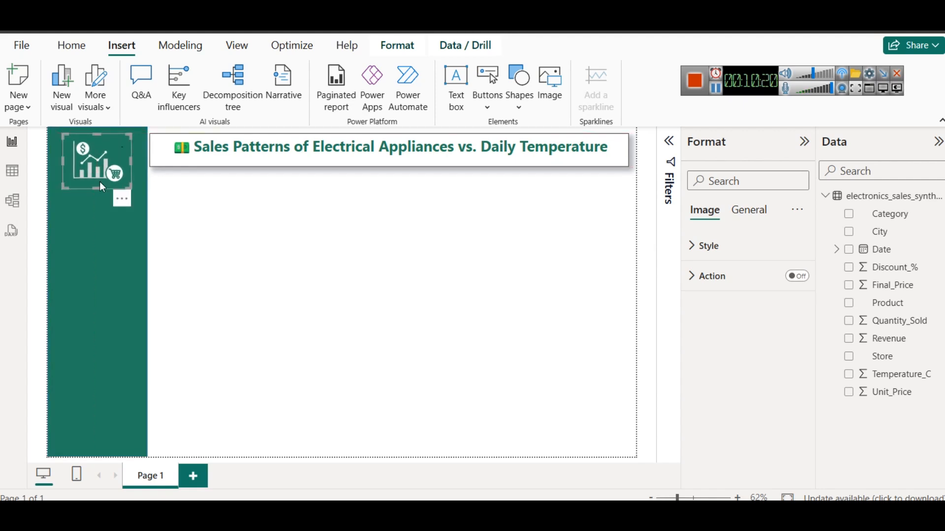
click(234, 243)
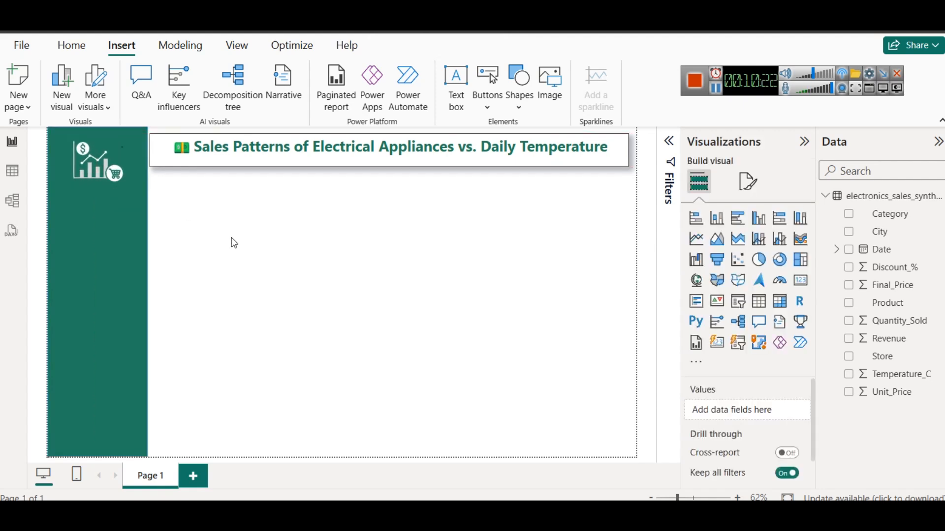
Show the sales data table and start saving the report in the SS Electronic Sales Data folder on drive E
click(15, 172)
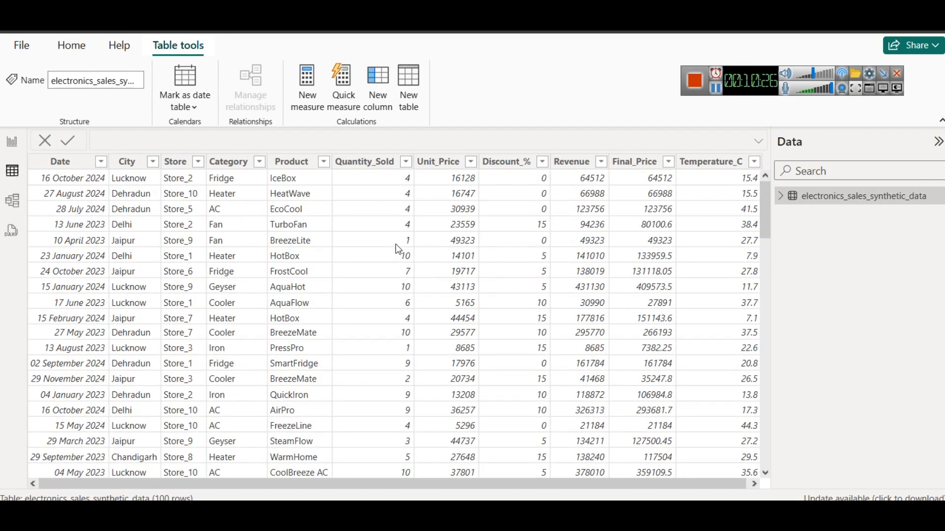
key(ctrl+s)
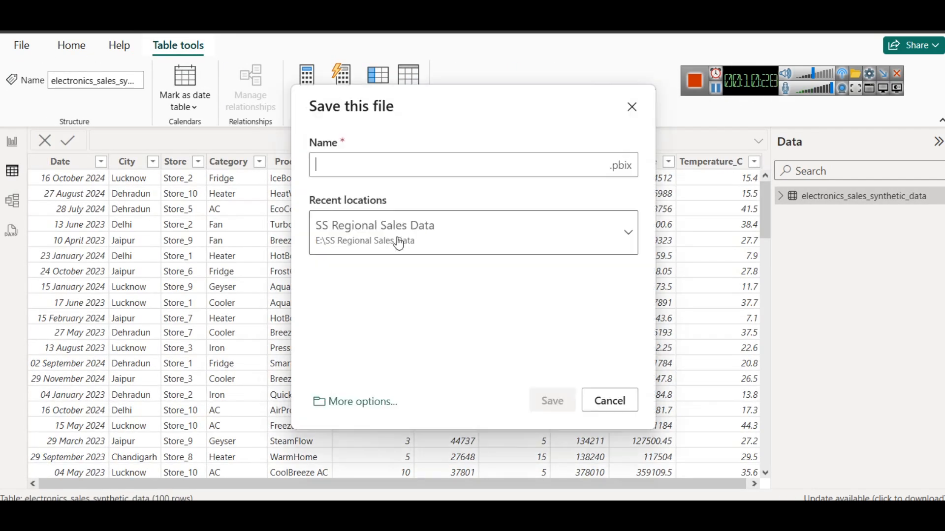
click(363, 402)
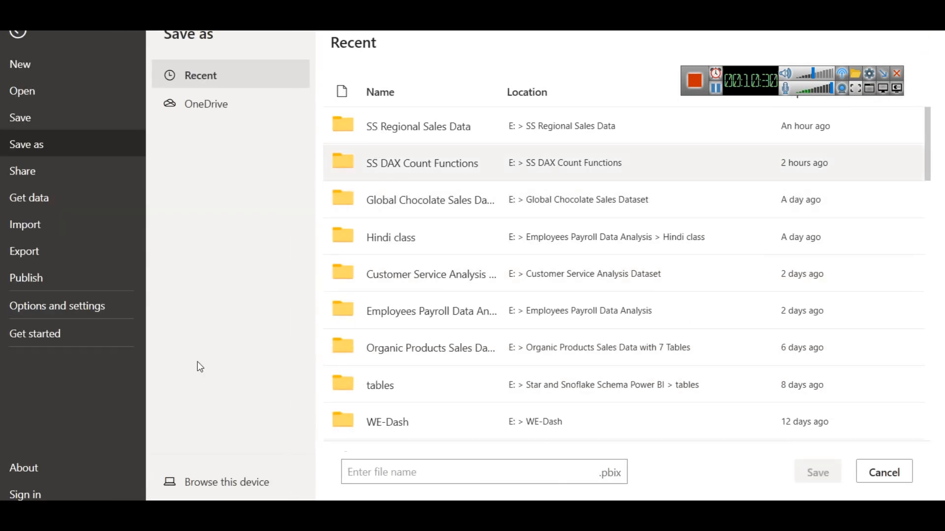
click(224, 479)
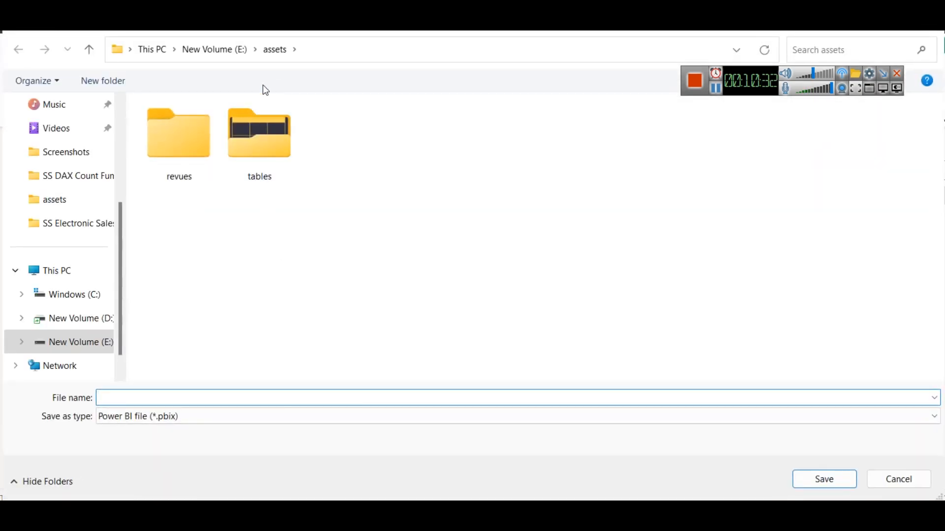
click(222, 52)
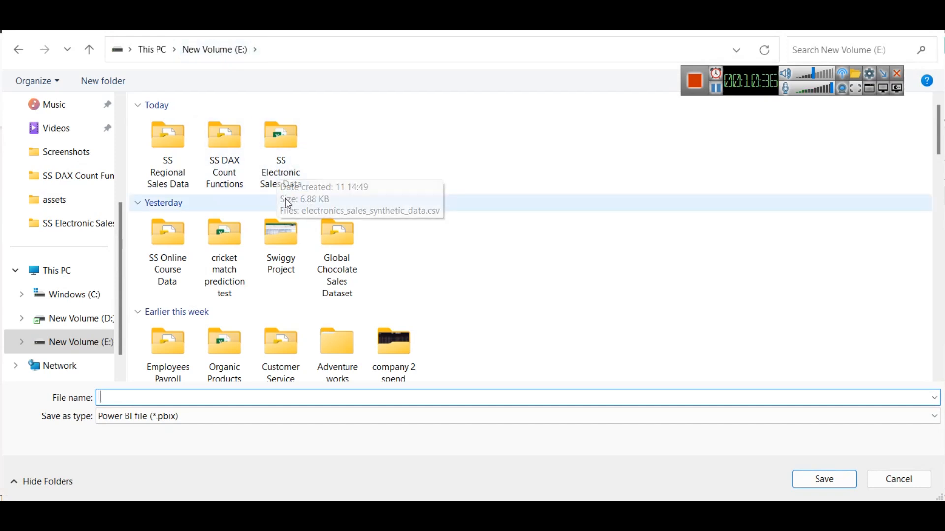
double_click(274, 133)
Name the report file Sales vs Temp and save it
click(187, 397)
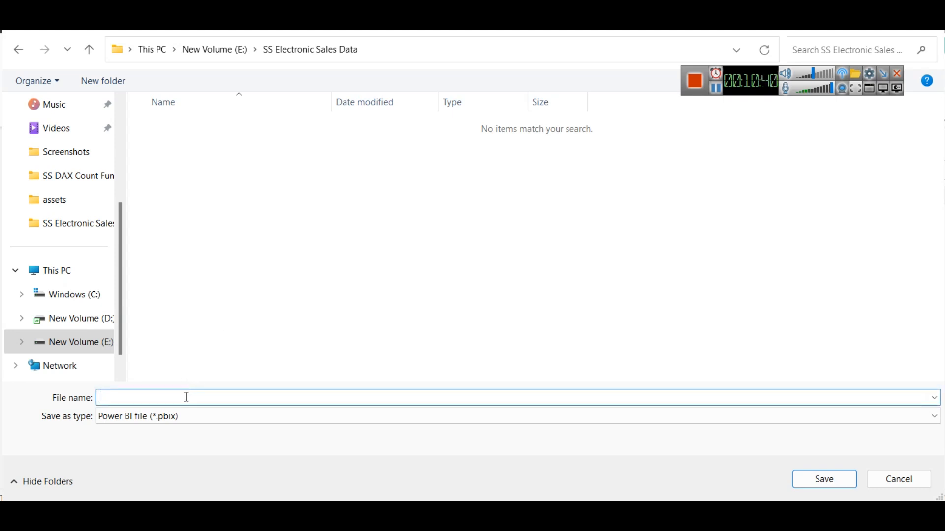
text(Sales vs Pe)
key(BackSpace)
key(BackSpace)
text(Temp)
key(Return)
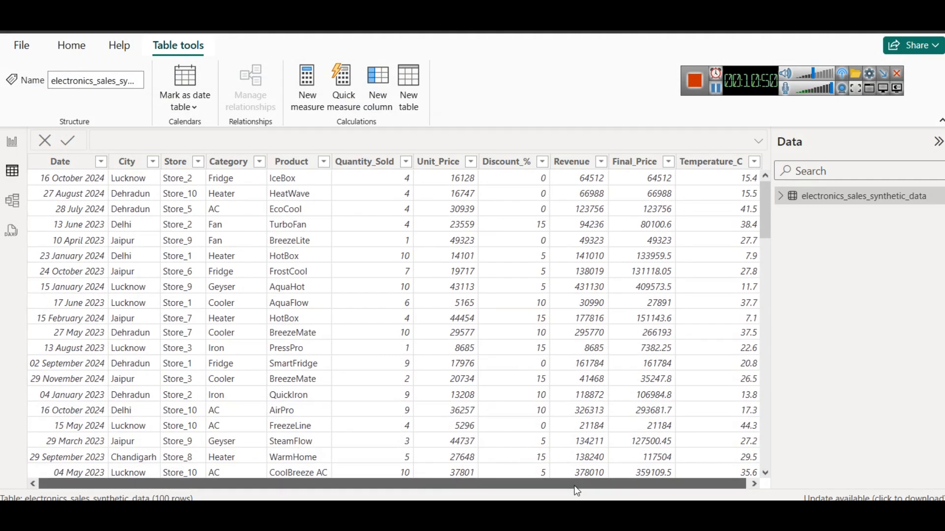
Review the sales data columns, especially Revenue, and return to the report canvas
drag(575, 485, 579, 491)
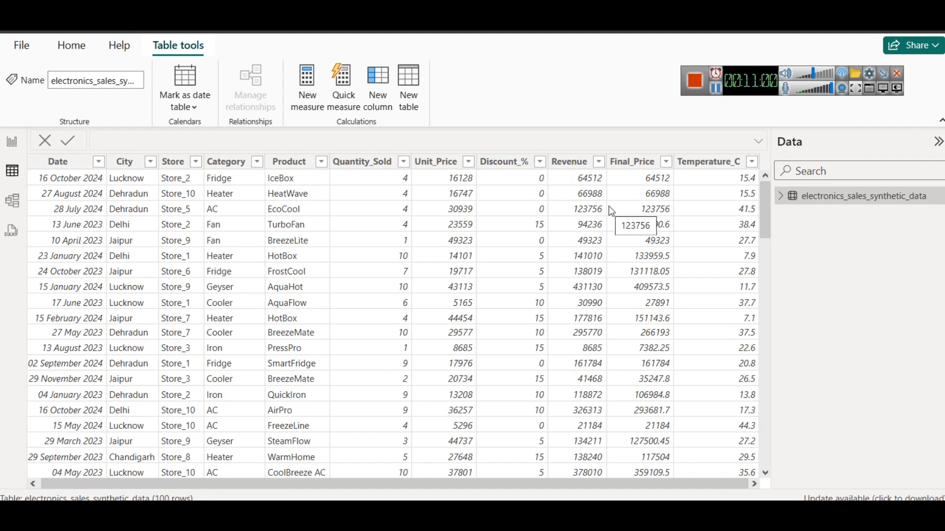
click(575, 164)
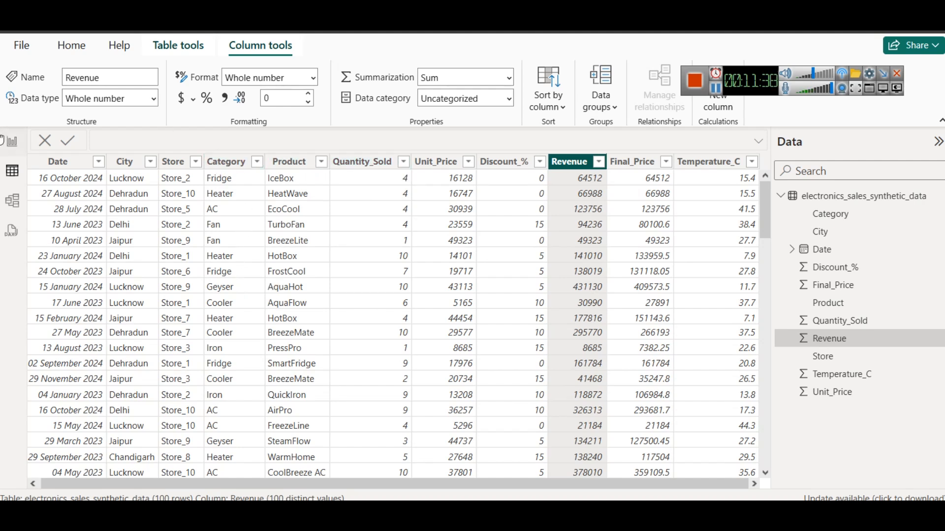
click(12, 141)
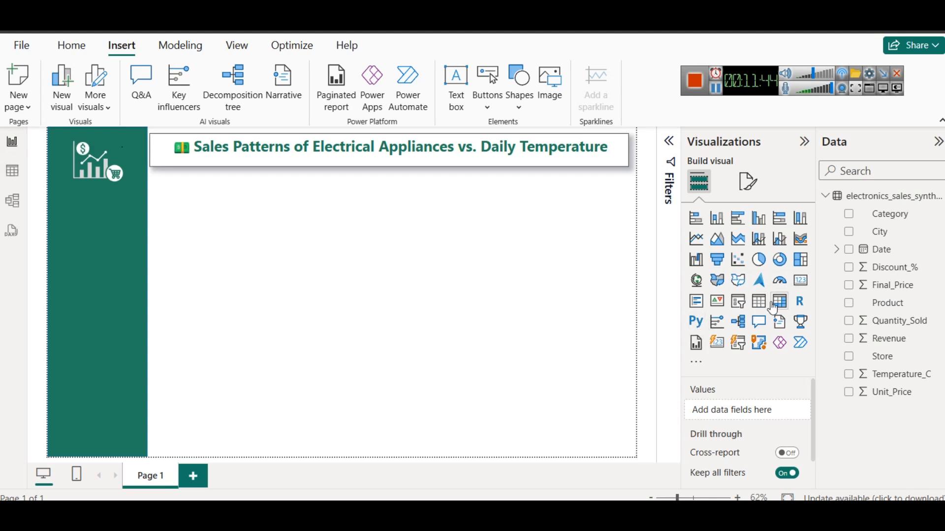
Add a small card visual under the beginning of the dashboard title and fill it with the Revenue field
click(801, 281)
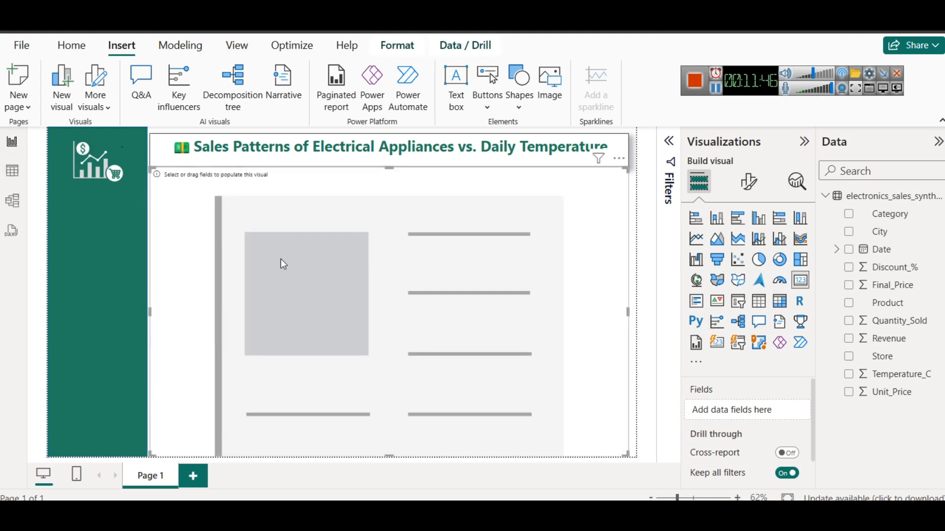
drag(388, 167, 426, 419)
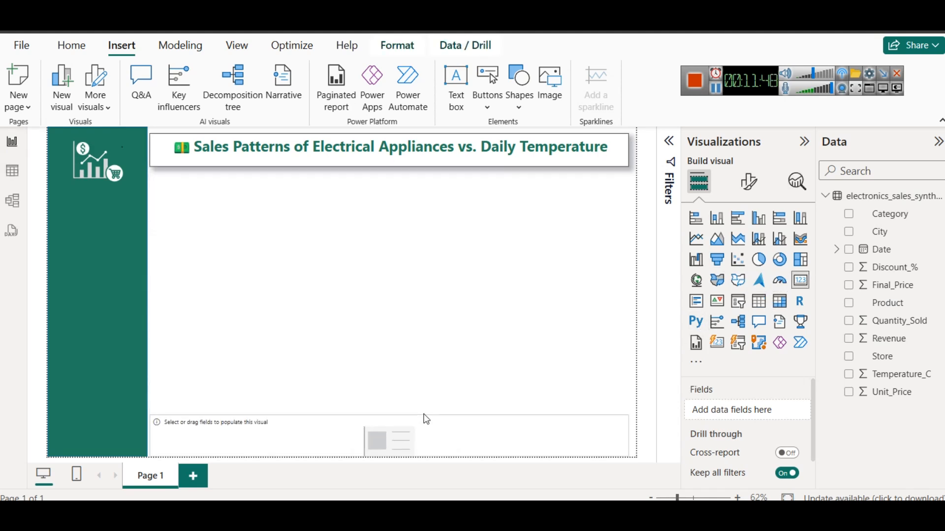
drag(366, 431, 366, 193)
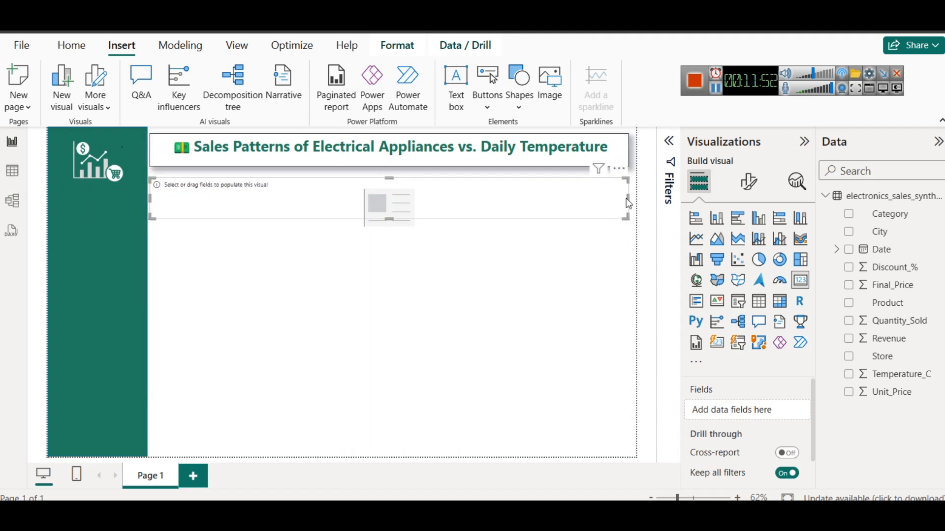
drag(629, 202, 237, 201)
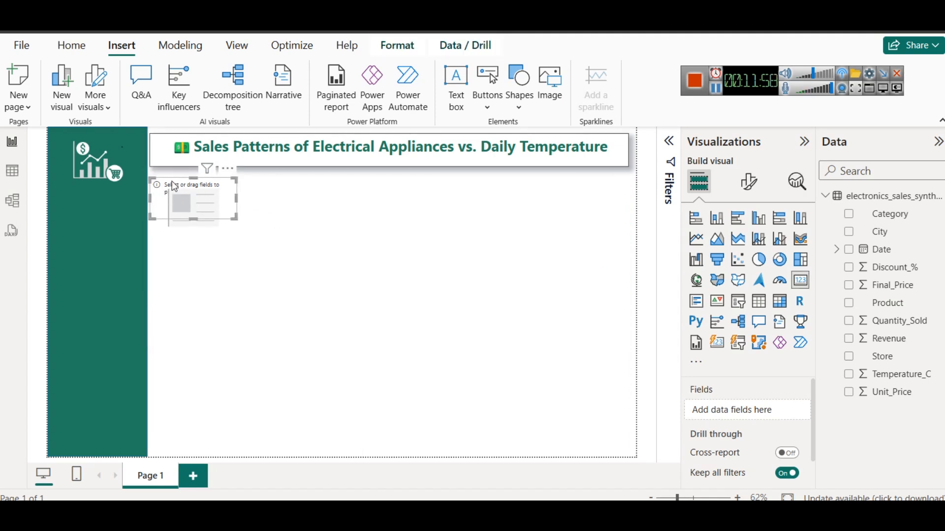
drag(895, 339, 222, 197)
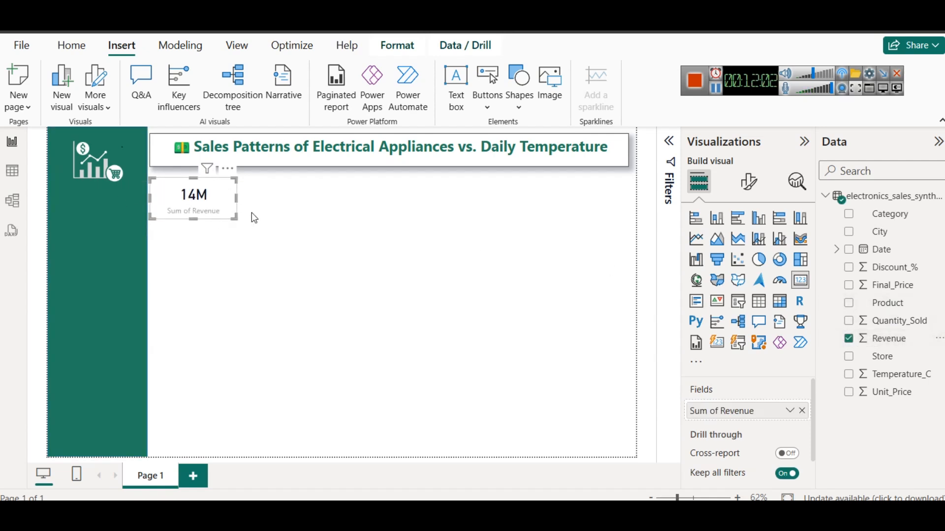
click(372, 252)
Set the callout value color of the revenue card to dark green
click(207, 196)
click(746, 186)
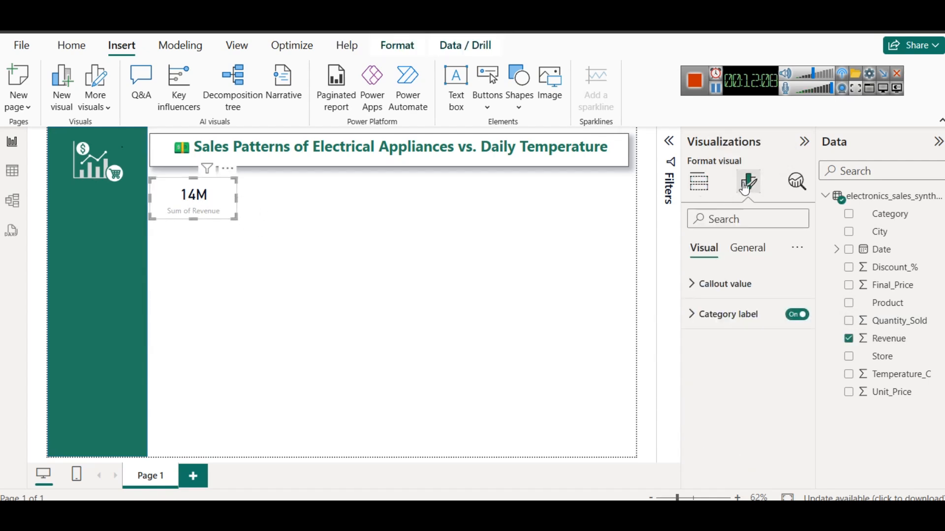
click(723, 284)
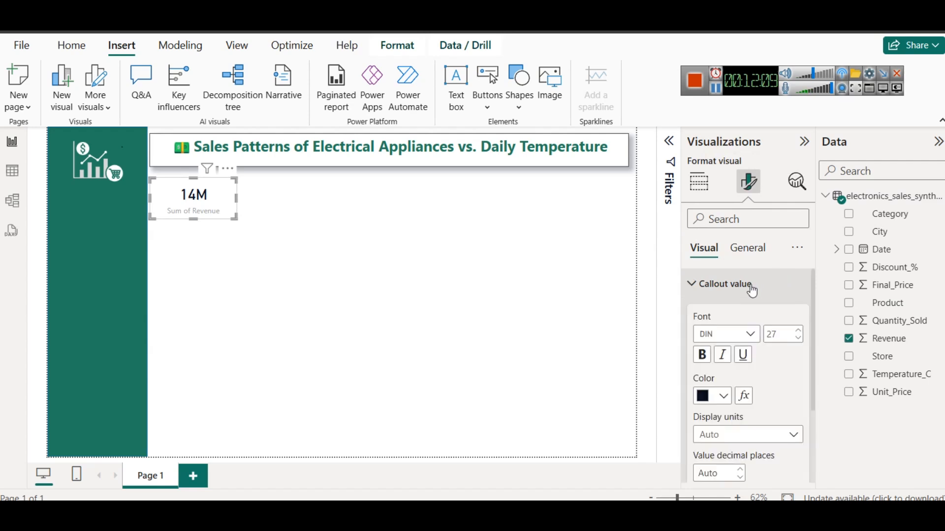
click(722, 396)
click(712, 331)
Enable a shadow and a visual border on the revenue card
click(753, 249)
click(724, 343)
scroll(763, 392, down, 3)
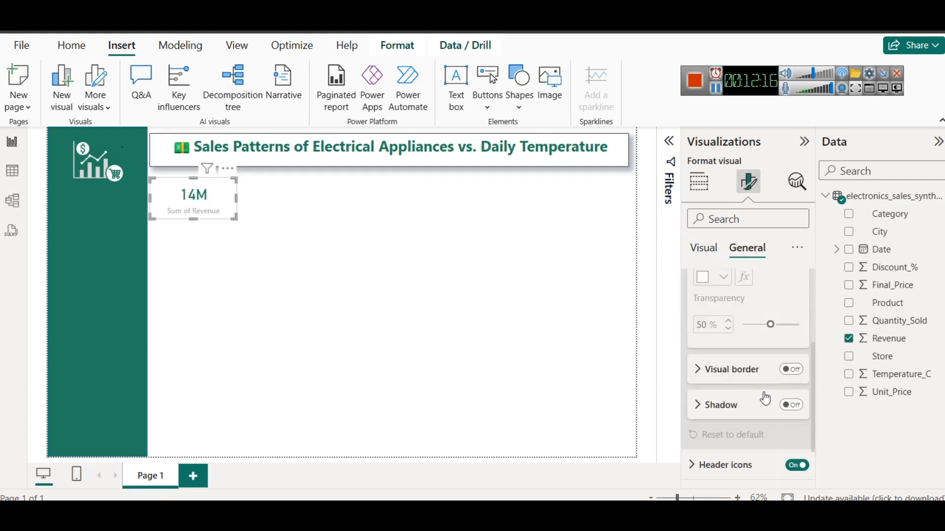
click(805, 399)
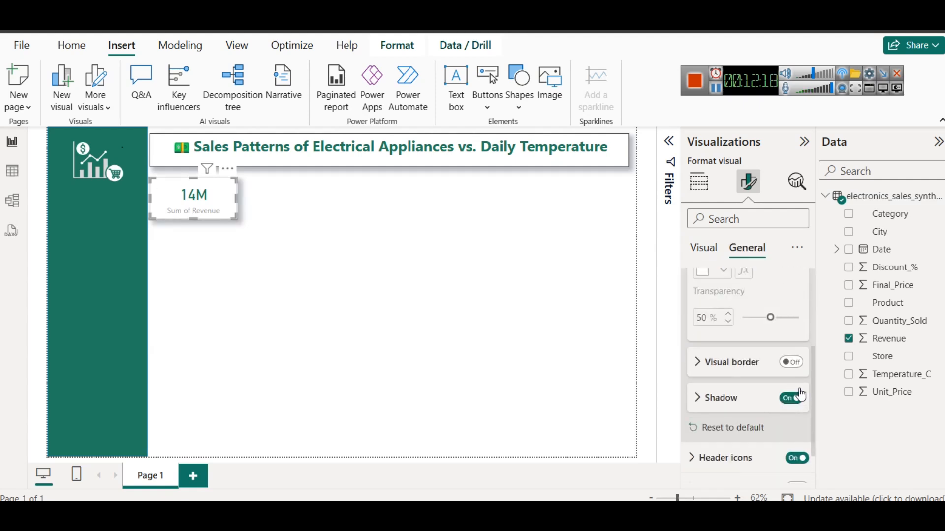
click(798, 368)
click(277, 229)
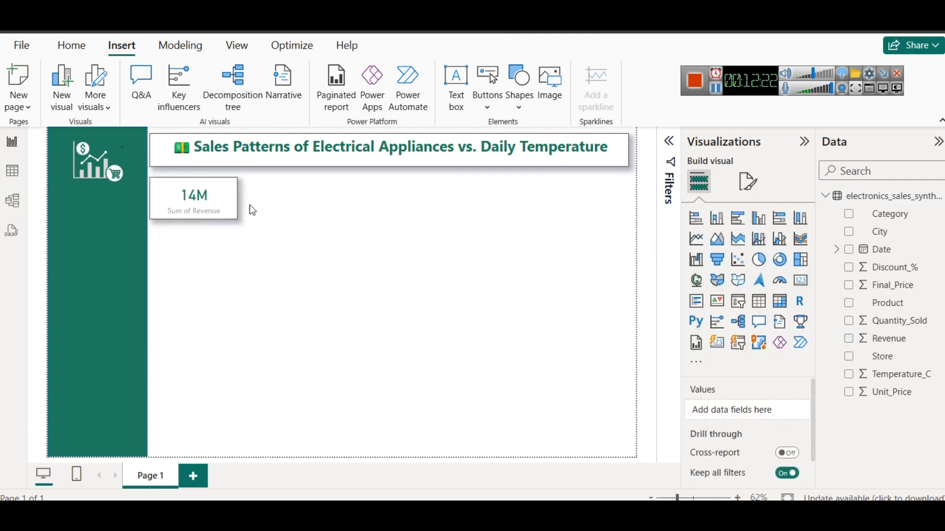
Nudge the revenue card slightly upward, closer to the dashboard title
click(211, 199)
key(Up)
key(Up)
key(Up)
key(Up)
key(Up)
key(Up)
key(Up)
key(Up)
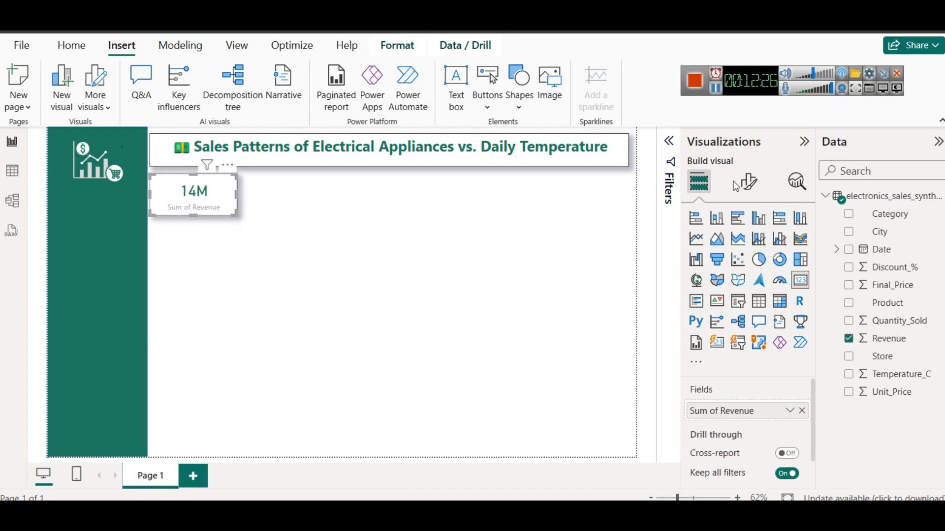
Format the revenue card's category label in bold dark navy blue
click(748, 182)
click(750, 311)
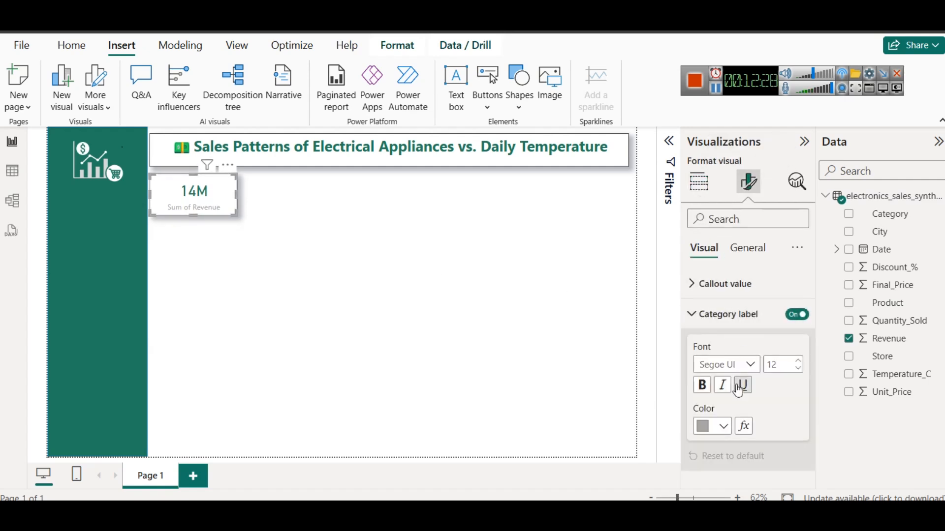
click(714, 426)
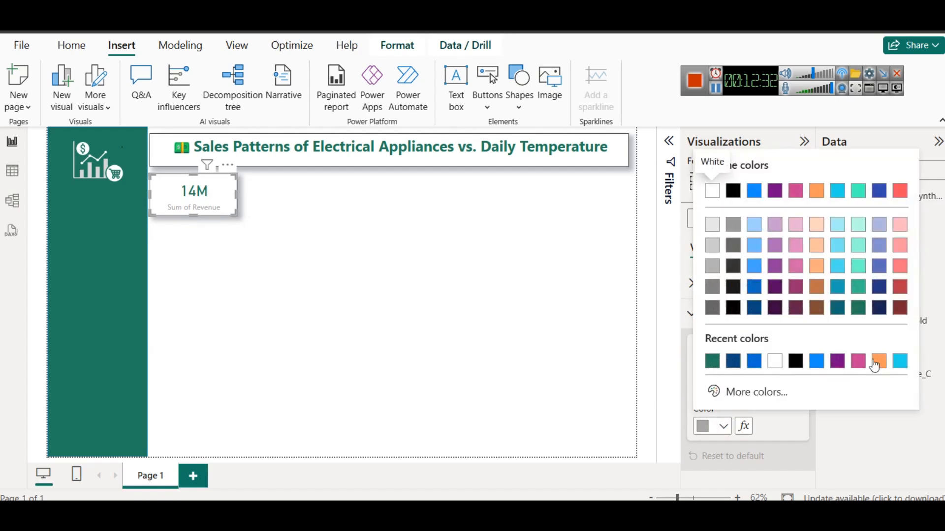
click(880, 312)
click(702, 385)
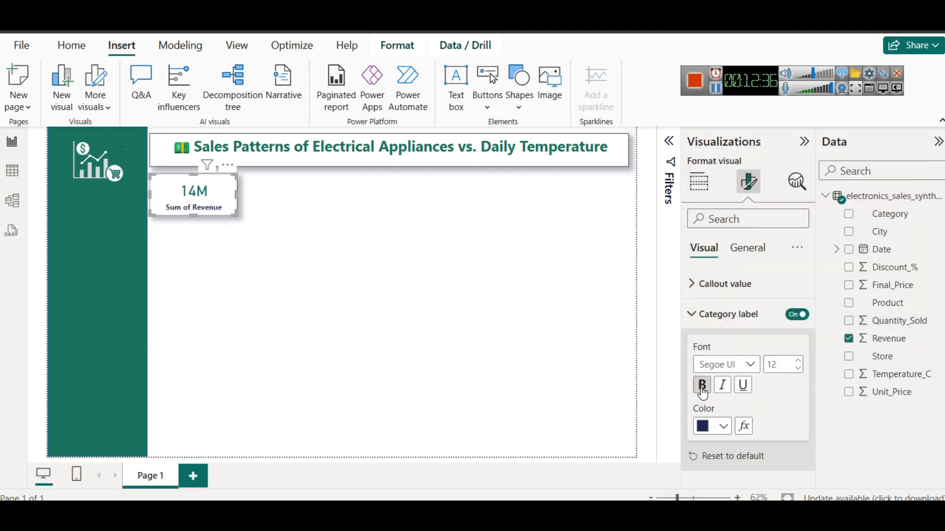
click(355, 226)
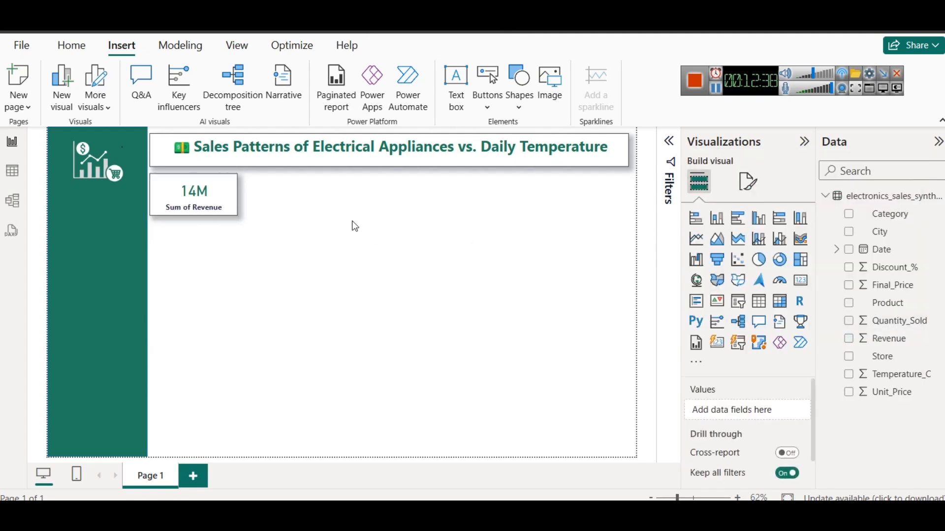
Duplicate the revenue card, align the copy beside the original, and check the data table for available columns
click(186, 197)
key(ctrl+c)
key(ctrl+v)
drag(185, 194, 280, 190)
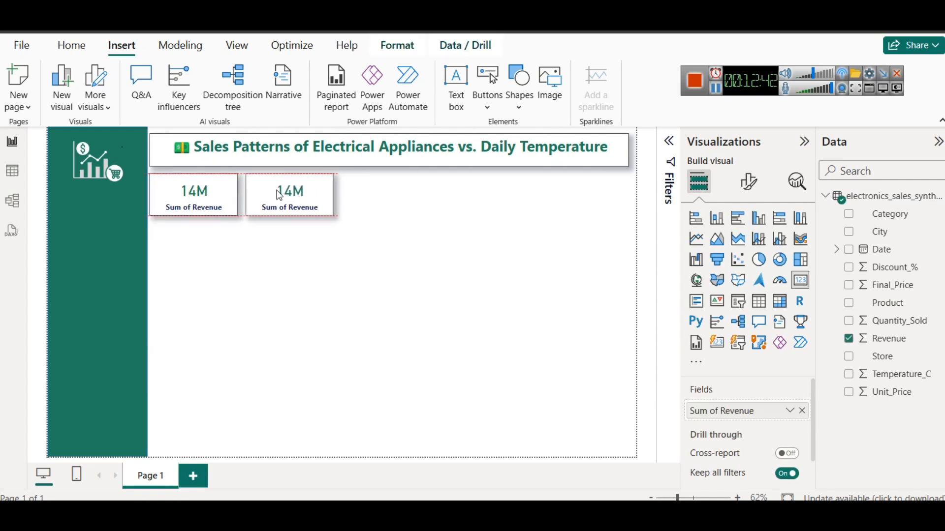
click(12, 177)
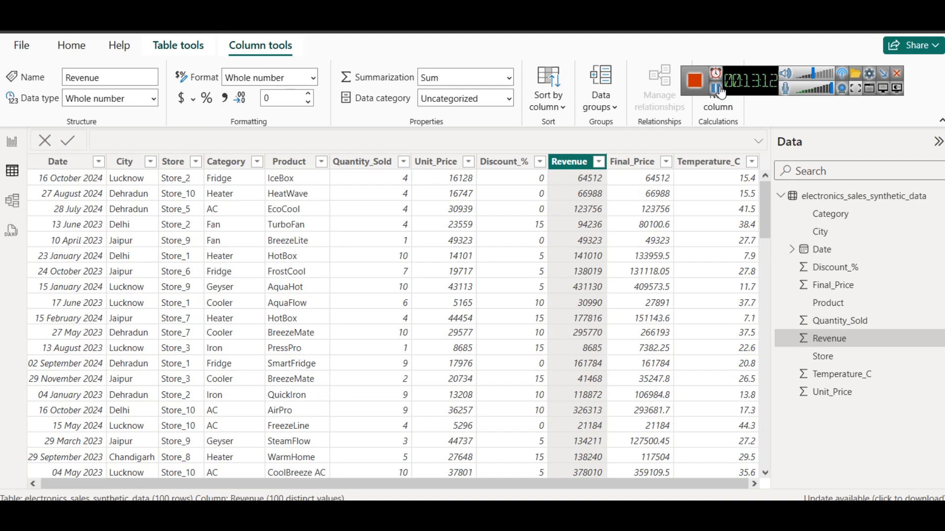
click(11, 140)
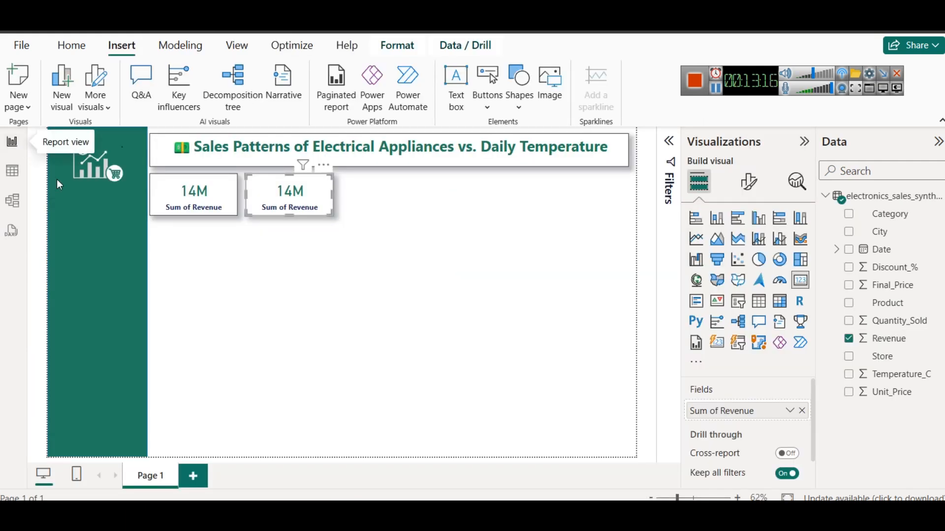
Set the category label font size of the first revenue card to 14
click(194, 194)
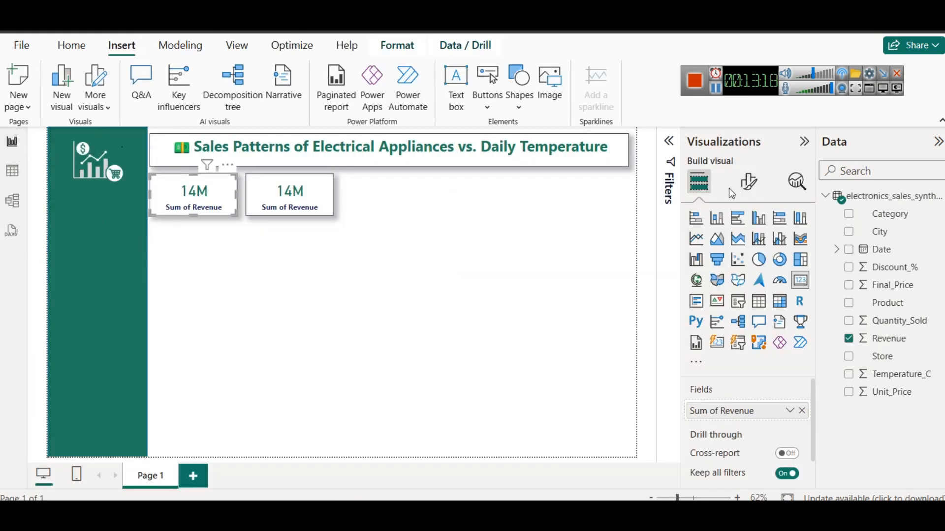
click(750, 182)
click(736, 316)
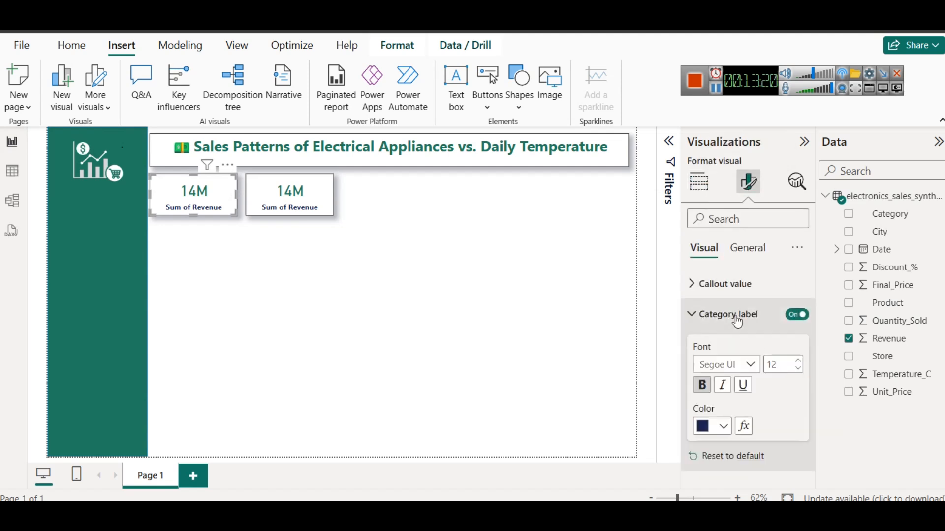
click(799, 361)
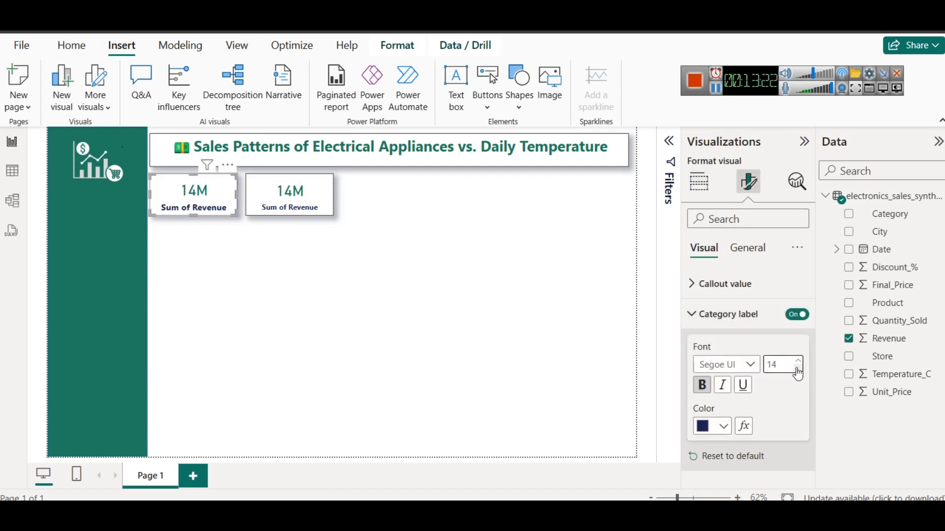
Set the callout value font size of the first revenue card to 30
click(723, 284)
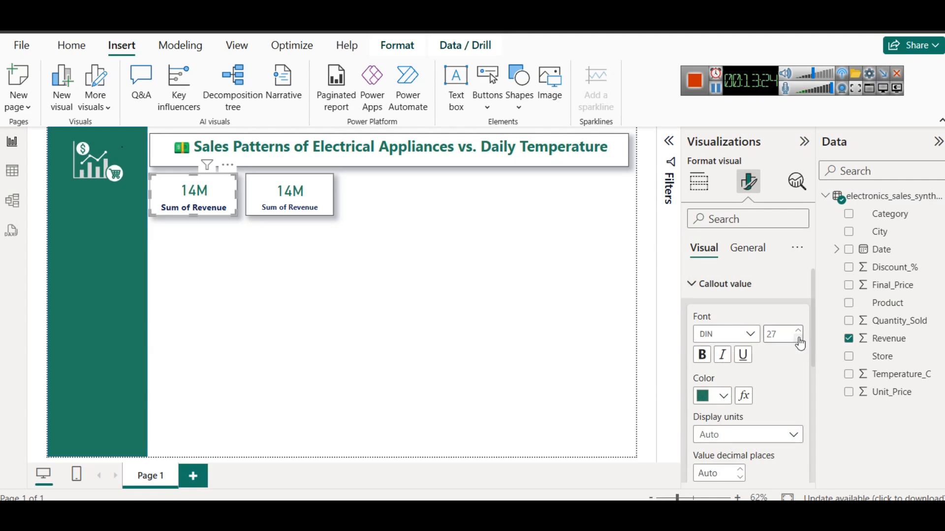
click(798, 331)
click(798, 330)
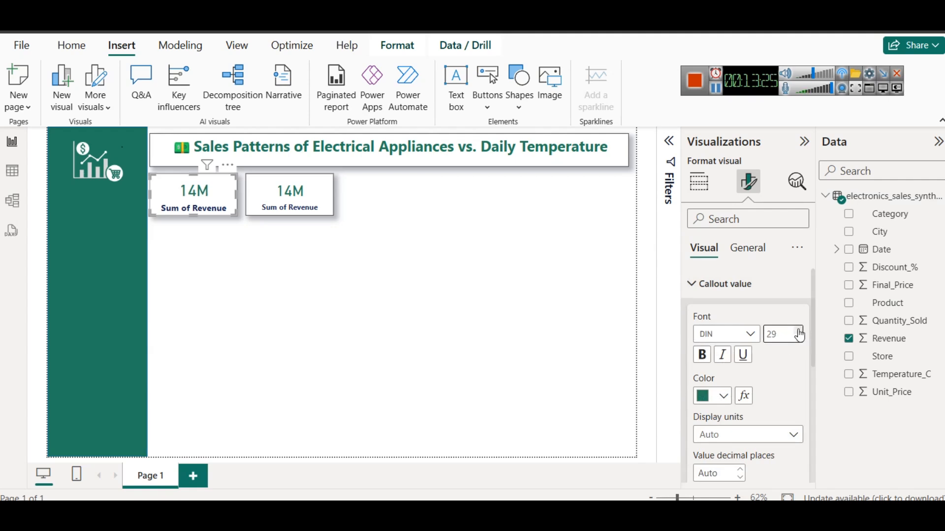
click(243, 291)
Copy the first revenue card's formatting onto the duplicate card with the Format painter
click(189, 212)
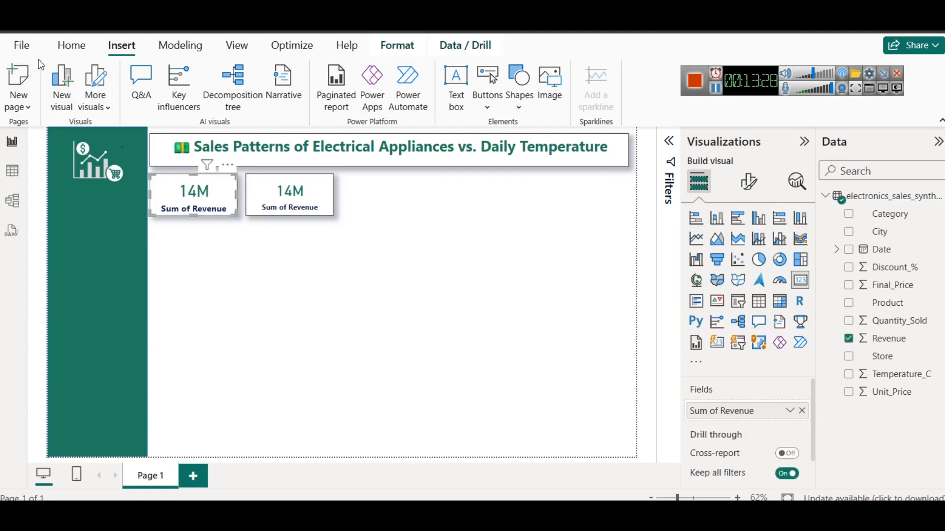
click(71, 45)
click(71, 104)
click(292, 187)
click(344, 209)
click(318, 205)
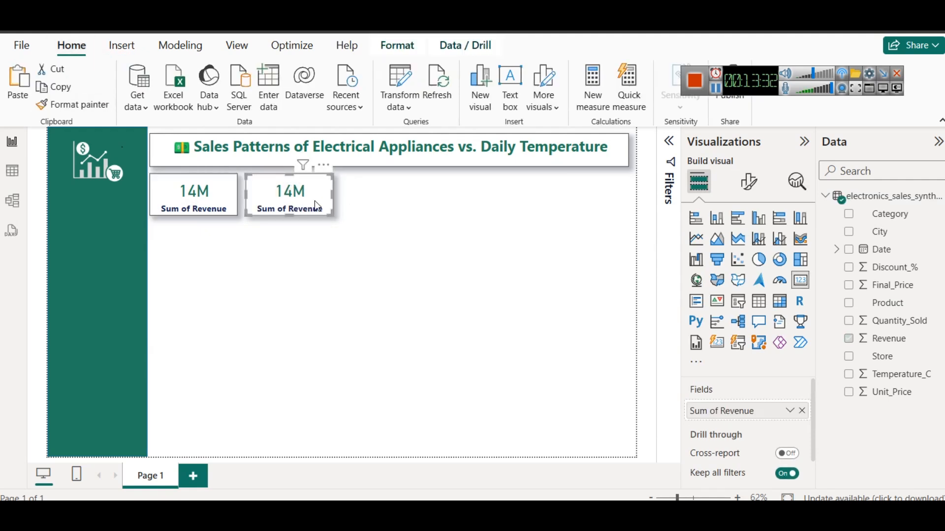
Replace Revenue with Temperature_C in the duplicate card and aggregate it as Average
click(802, 410)
drag(887, 375, 769, 411)
click(789, 414)
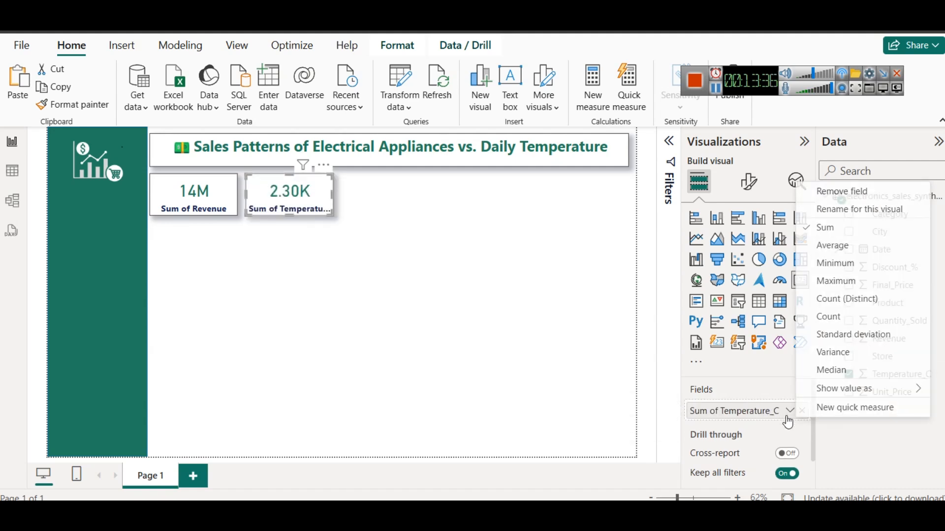
click(842, 246)
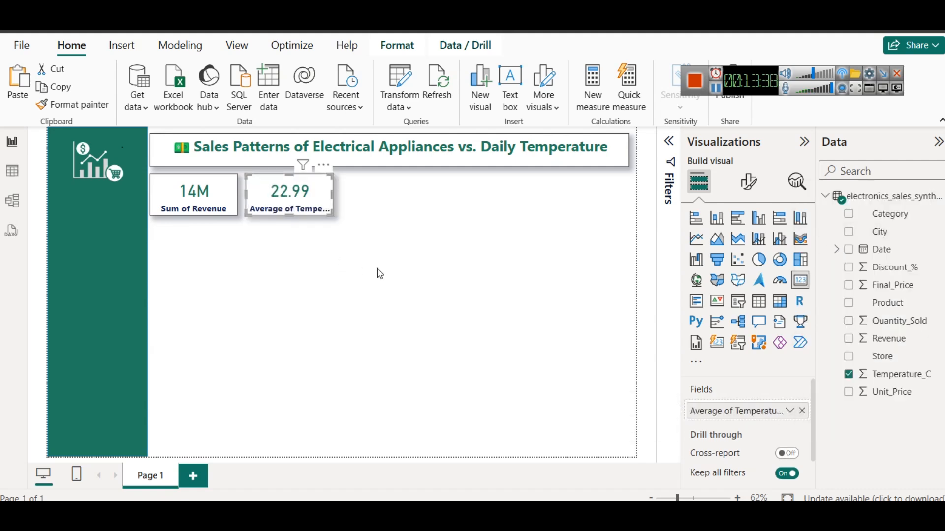
Rename the temperature card's field as "Avg Temp" for this visual
click(790, 411)
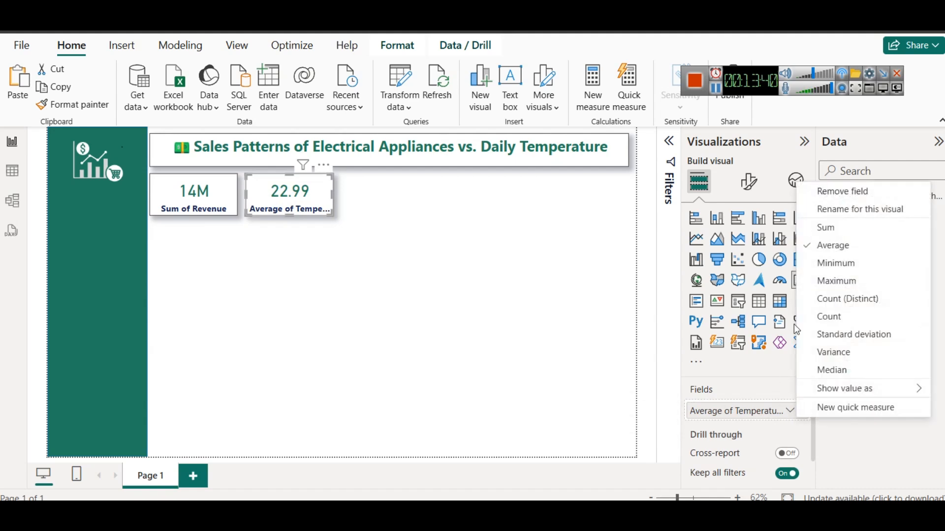
click(847, 211)
key(Home)
key(shift+Right)
key(shift+Right)
key(shift+Right)
key(shift+Right)
key(shift+Right)
key(shift+Right)
key(shift+Right)
key(shift+Right)
key(shift+Right)
key(shift+Right)
key(shift+Right)
key(shift+Right)
key(shift+Right)
key(shift+Right)
key(shift+Right)
key(shift+Right)
key(shift+Right)
key(shift+Right)
key(shift+Right)
key(shift+Right)
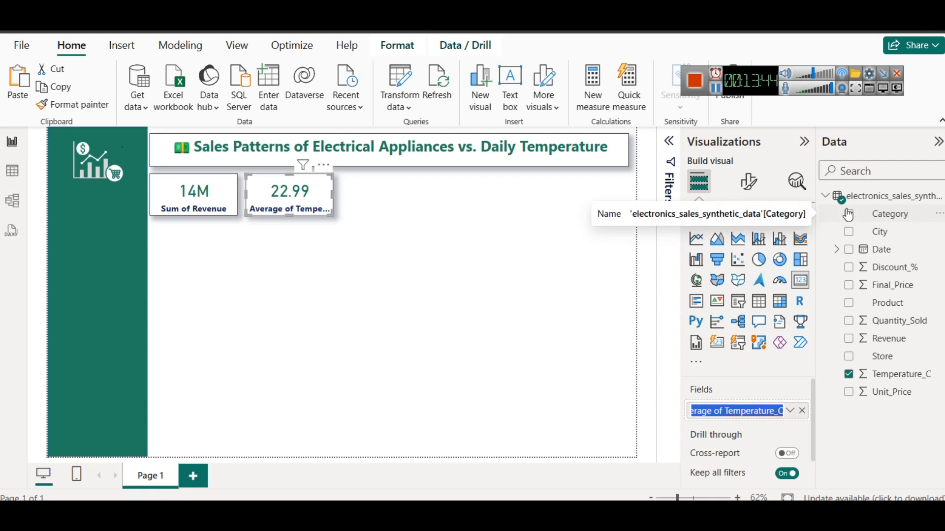
text(avg T)
key(shift+Home)
text(Avg T)
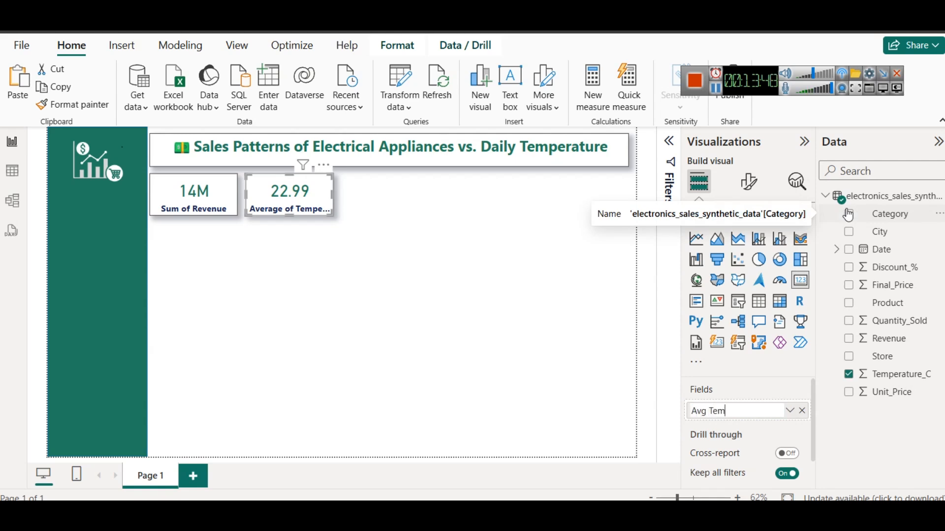
key(Return)
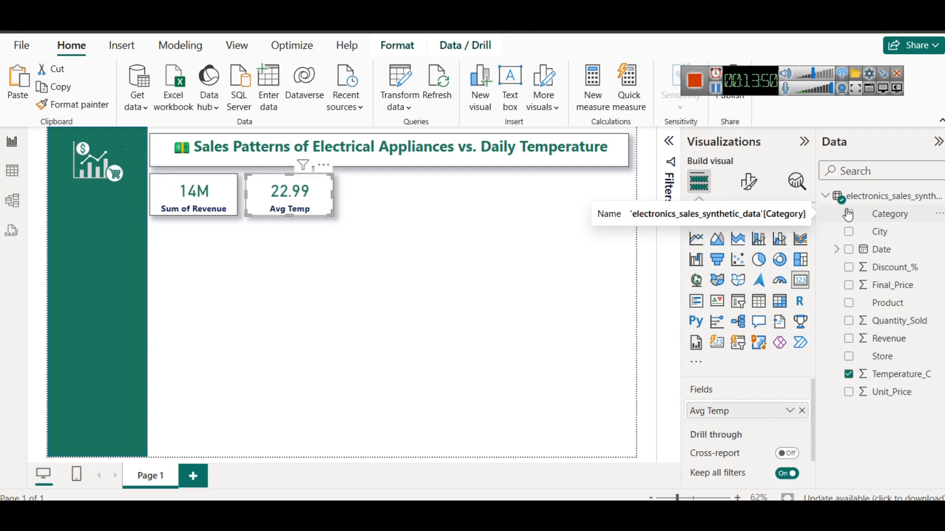
click(414, 274)
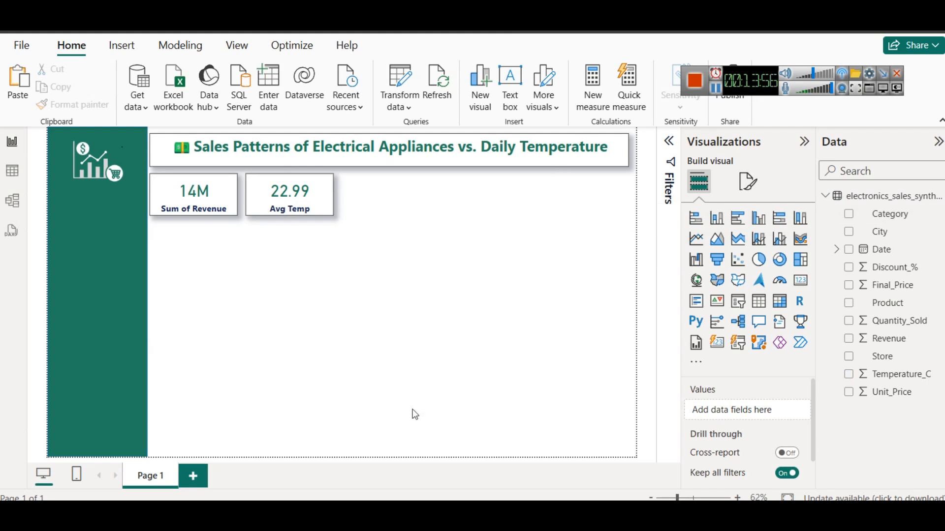
Switch to the Notepad icon list and copy the 🎯 emoji beside Target
mouse_move(352, 512)
click(270, 439)
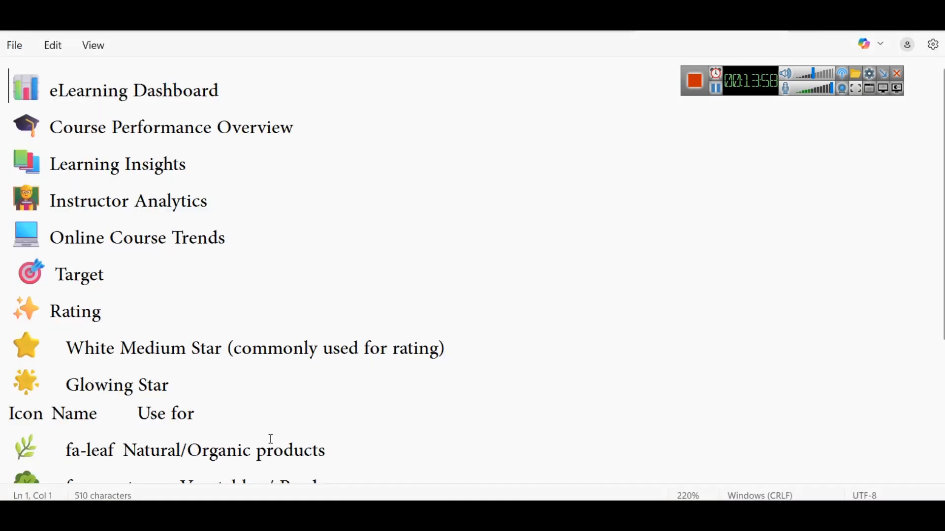
scroll(224, 308, down, 3)
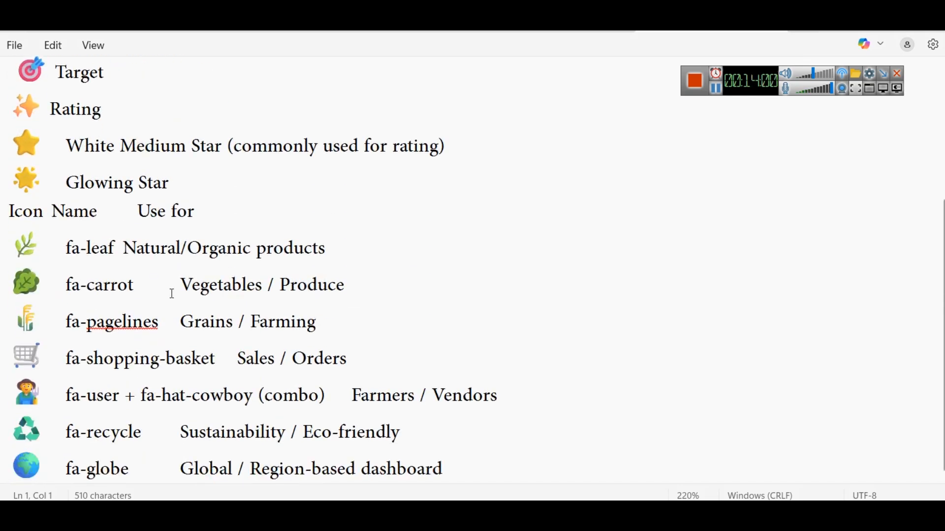
scroll(172, 293, up, 2)
scroll(172, 293, down, 3)
scroll(172, 293, up, 3)
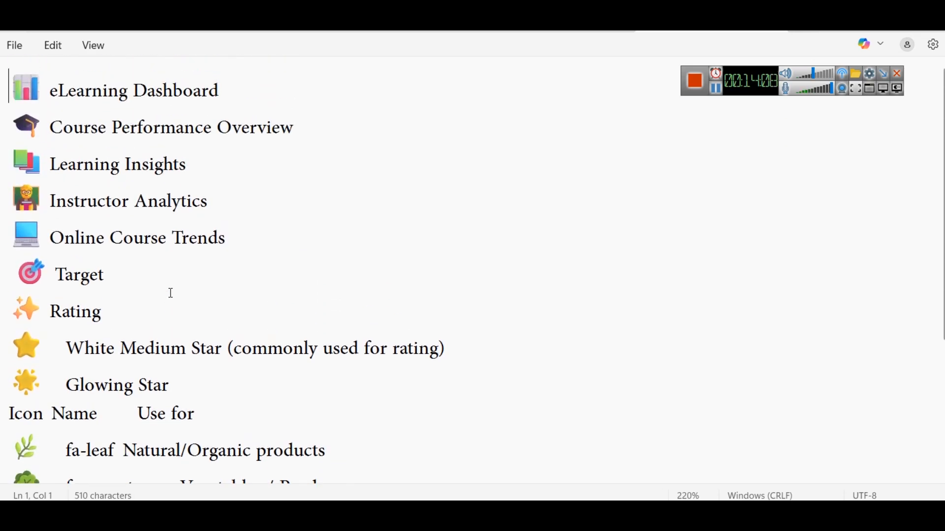
scroll(172, 293, down, 3)
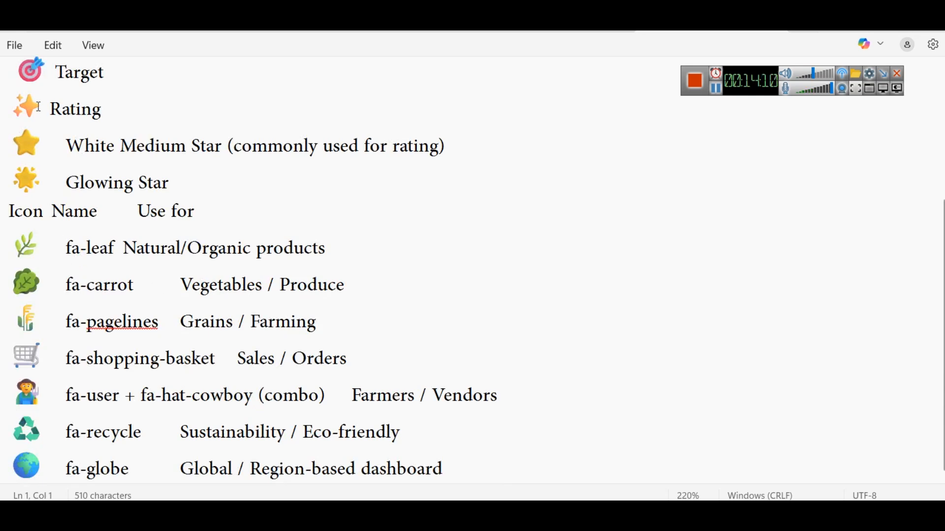
scroll(39, 104, up, 3)
double_click(43, 182)
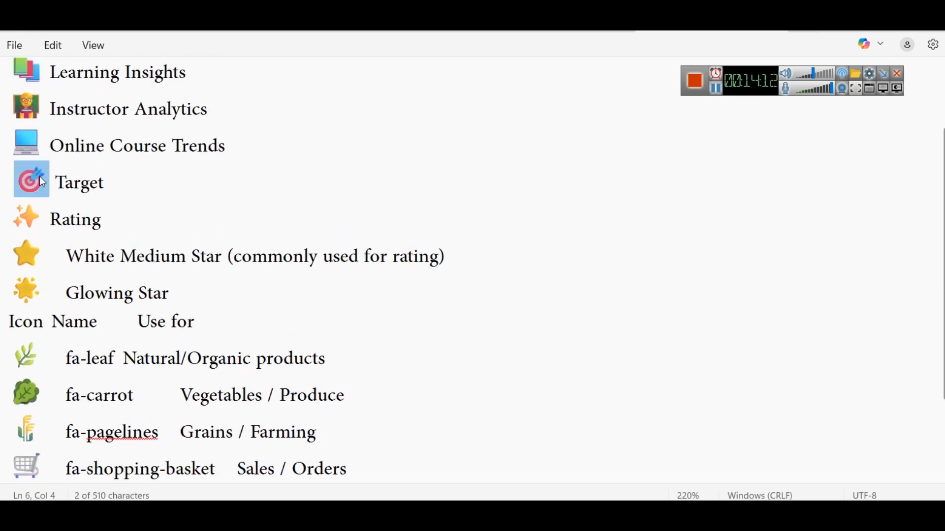
Return to Power BI and rename the first card's revenue field as "Revenue 🎯" for this visual
mouse_move(581, 514)
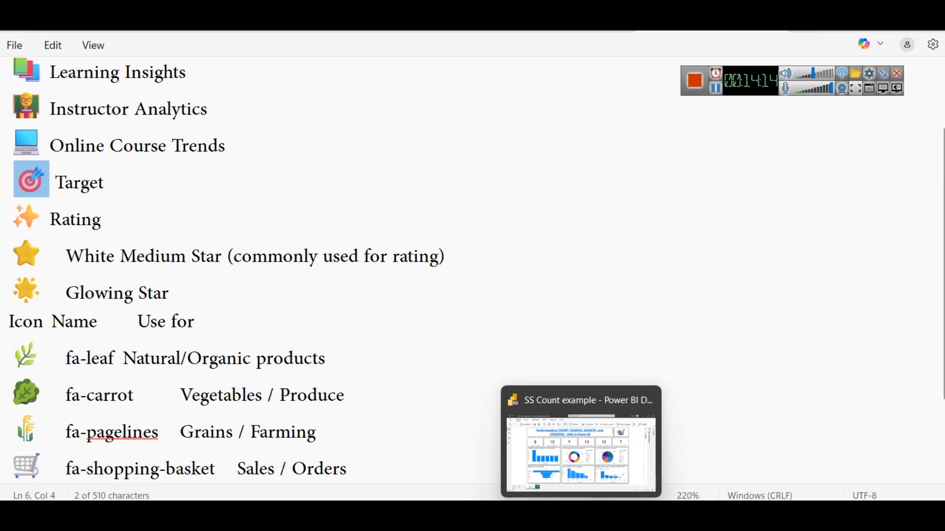
click(581, 514)
click(181, 193)
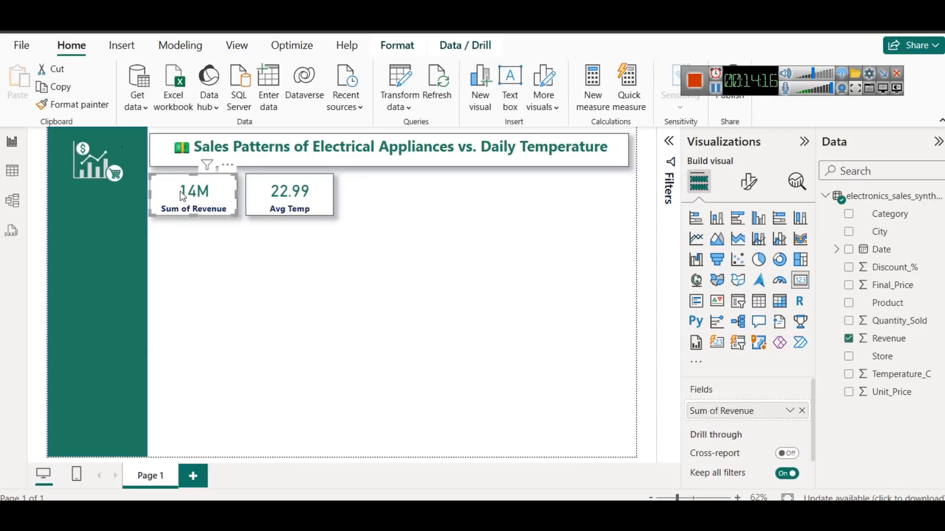
click(748, 183)
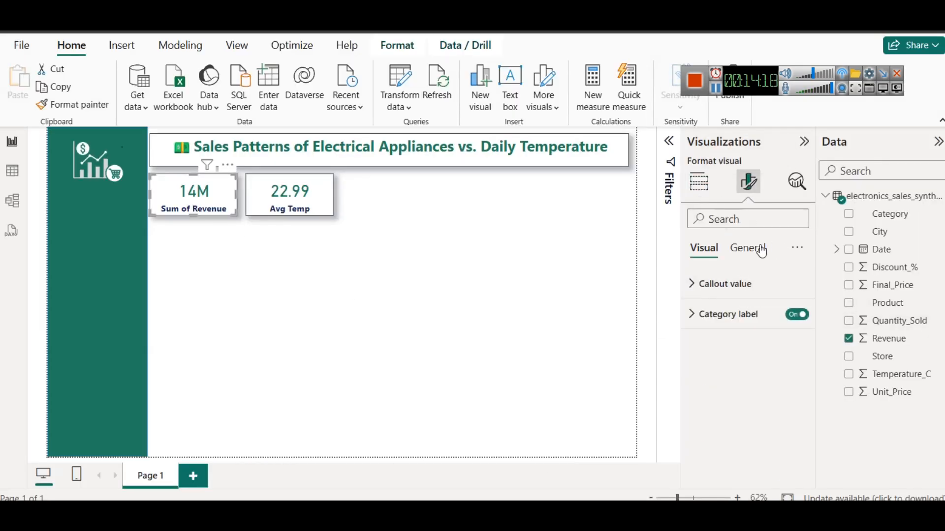
click(742, 248)
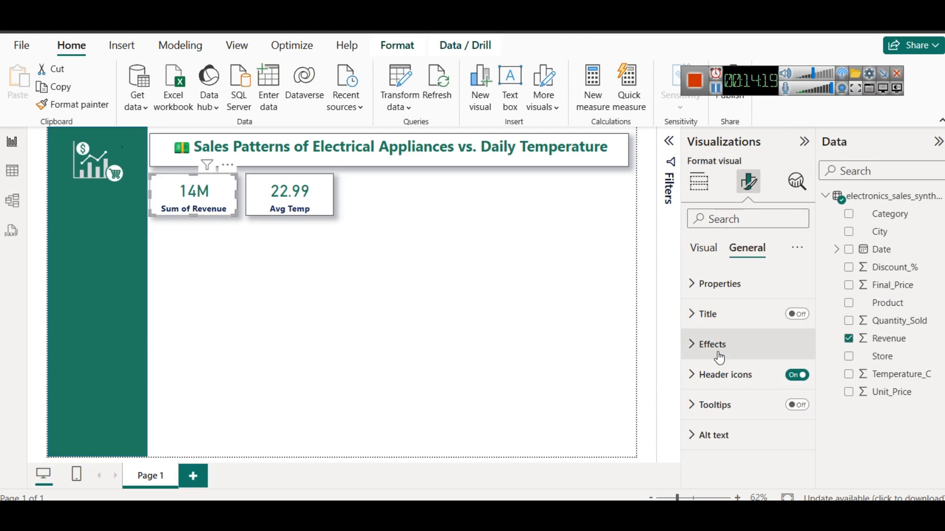
click(699, 182)
click(748, 181)
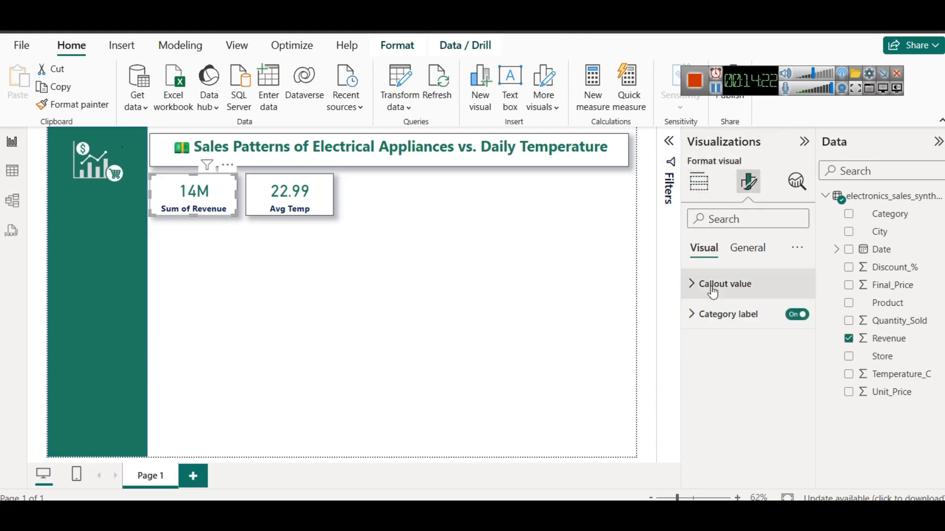
click(719, 325)
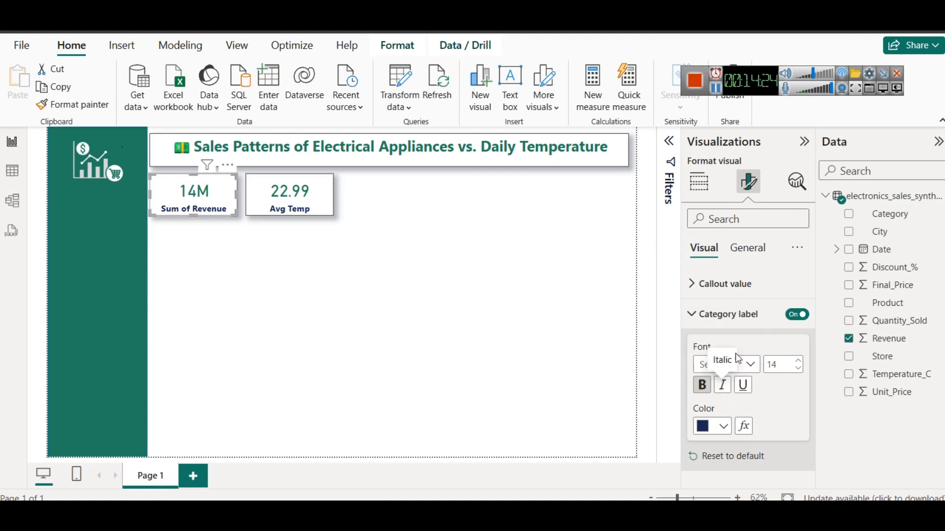
click(699, 182)
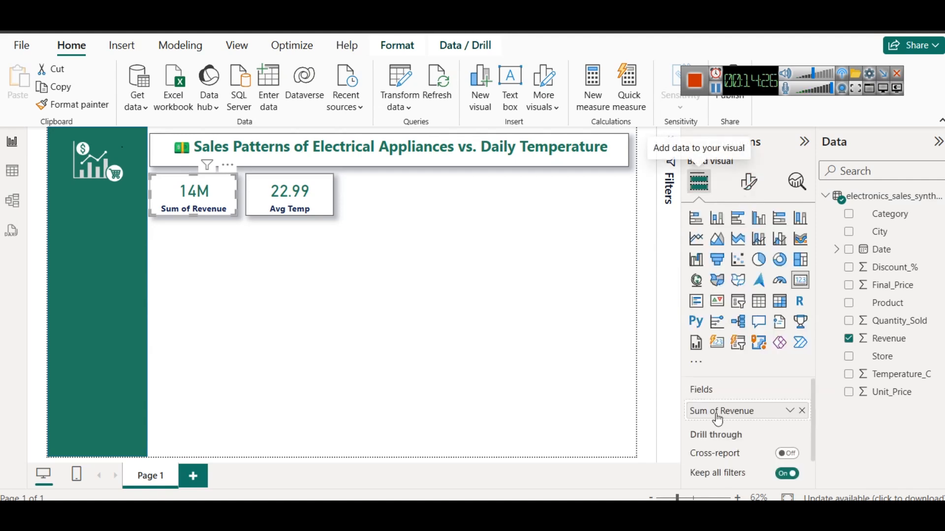
click(791, 414)
click(859, 210)
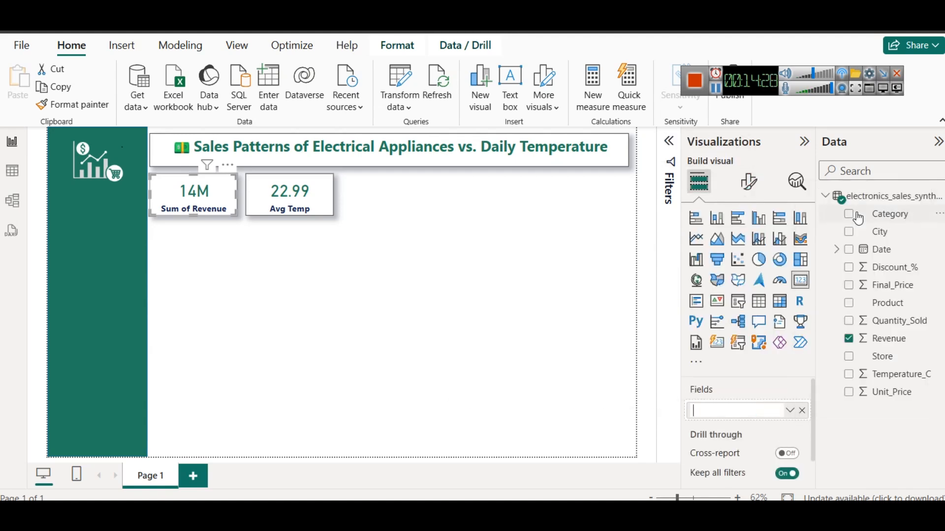
text(Revenue)
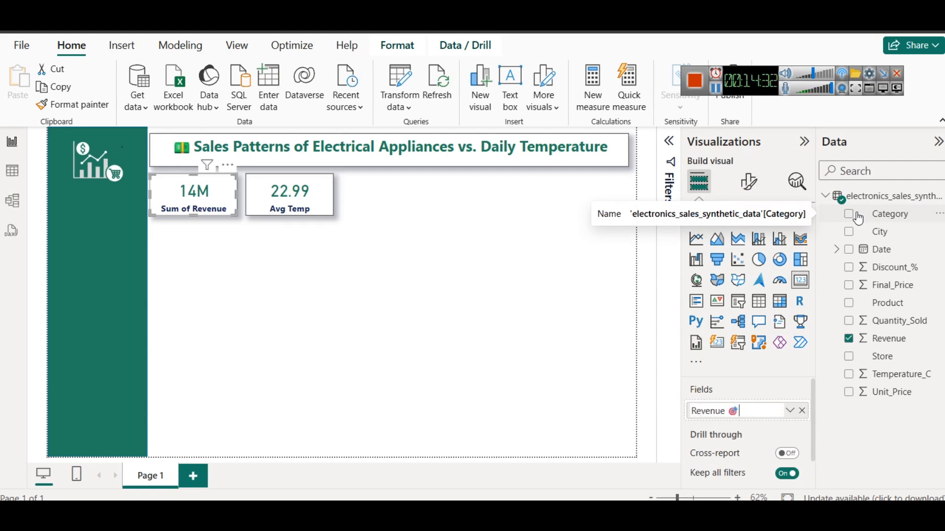
key(Return)
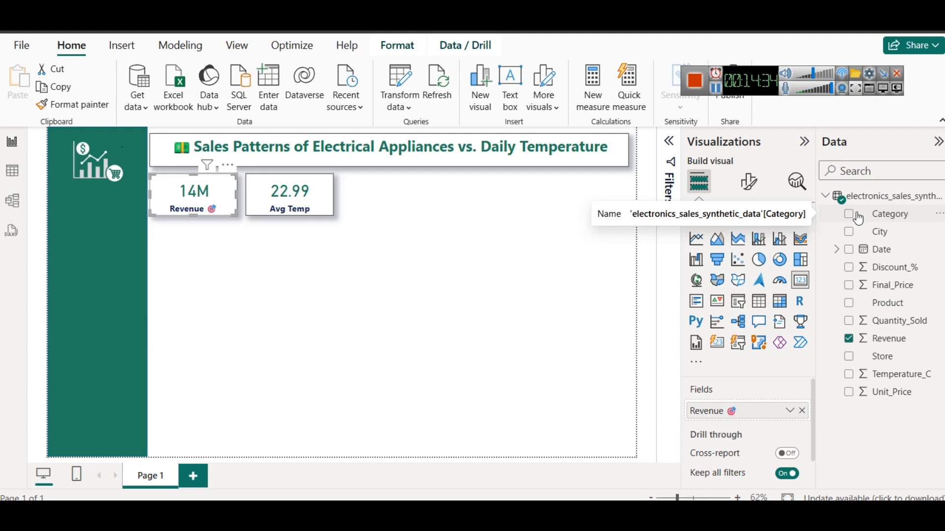
click(426, 293)
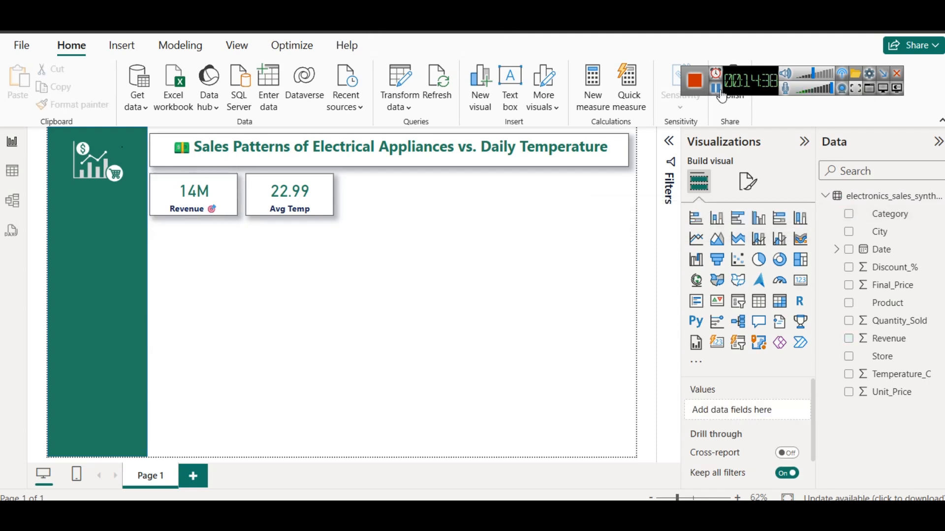
Switch to the browser's Google results and copy the quoted thermometer character from the AI Overview
key(alt+Tab)
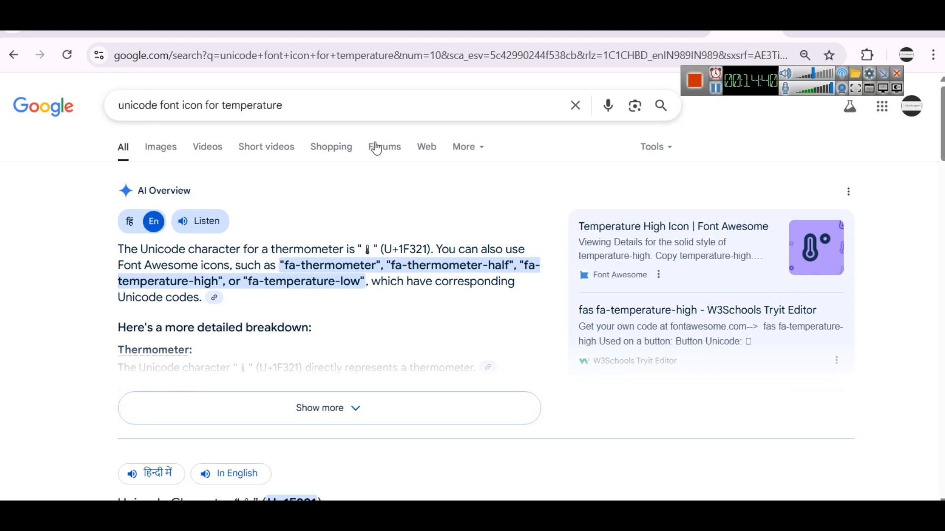
double_click(367, 249)
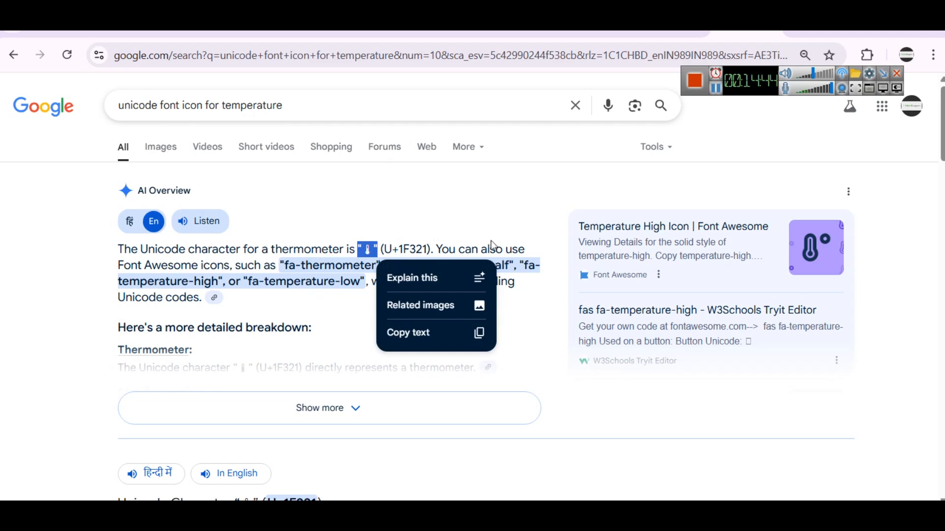
scroll(460, 333, down, 5)
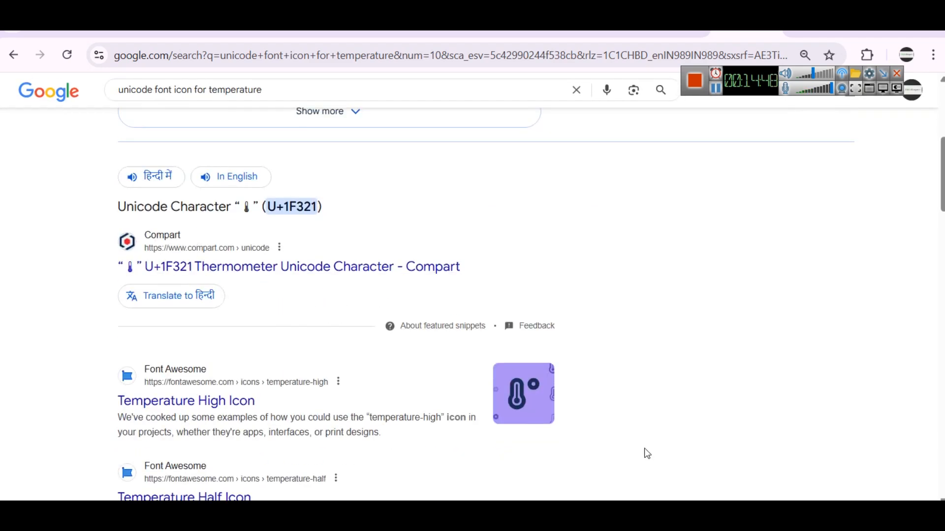
Return to Power BI and append the copied thermometer icon to the temperature card's field name, giving Avg Temp "🌡"
mouse_move(619, 498)
click(581, 443)
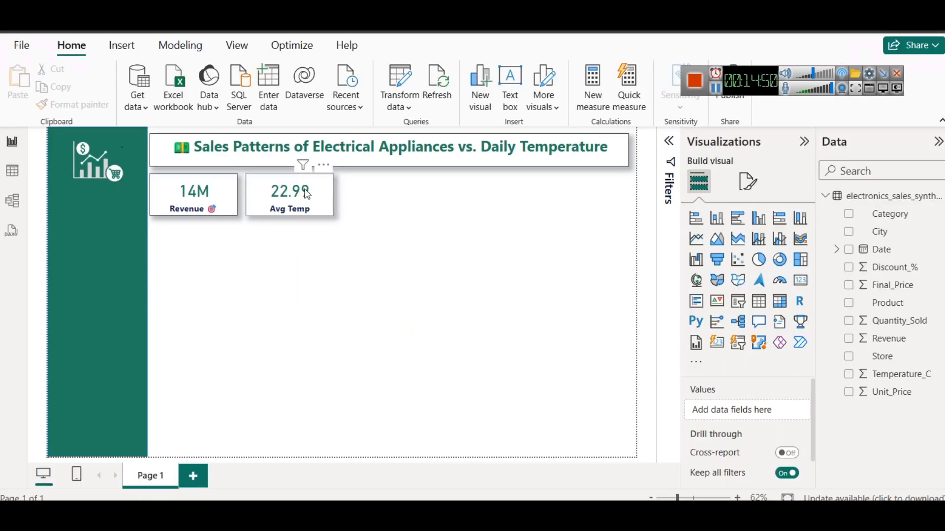
click(749, 181)
click(724, 285)
click(725, 286)
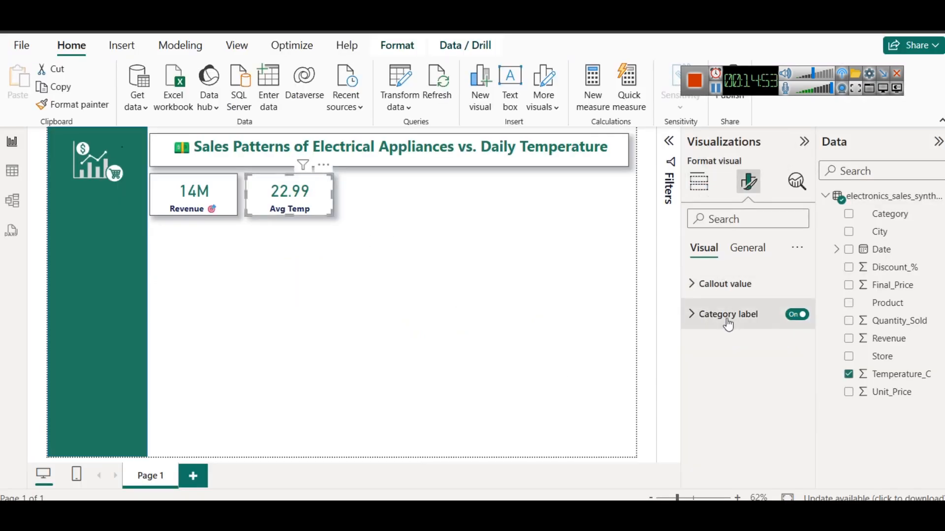
click(698, 182)
scroll(699, 377, down, 1)
click(789, 385)
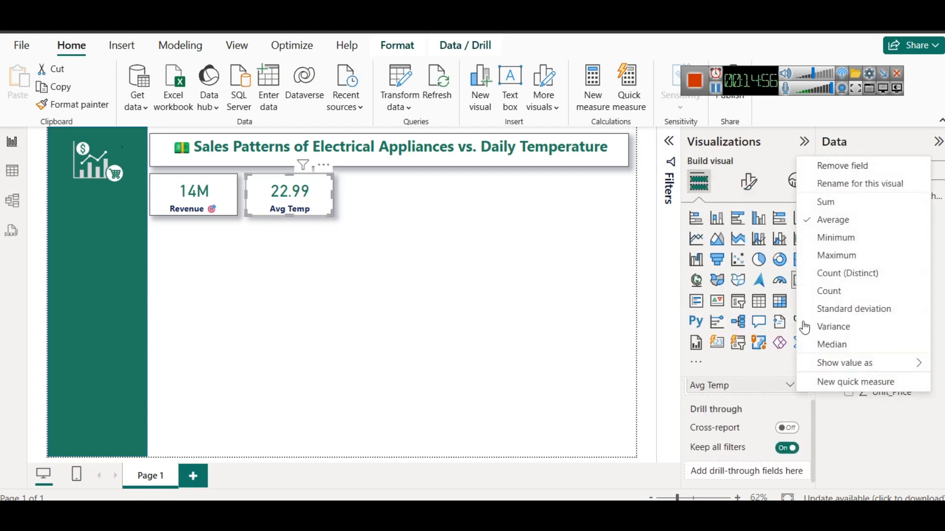
click(856, 187)
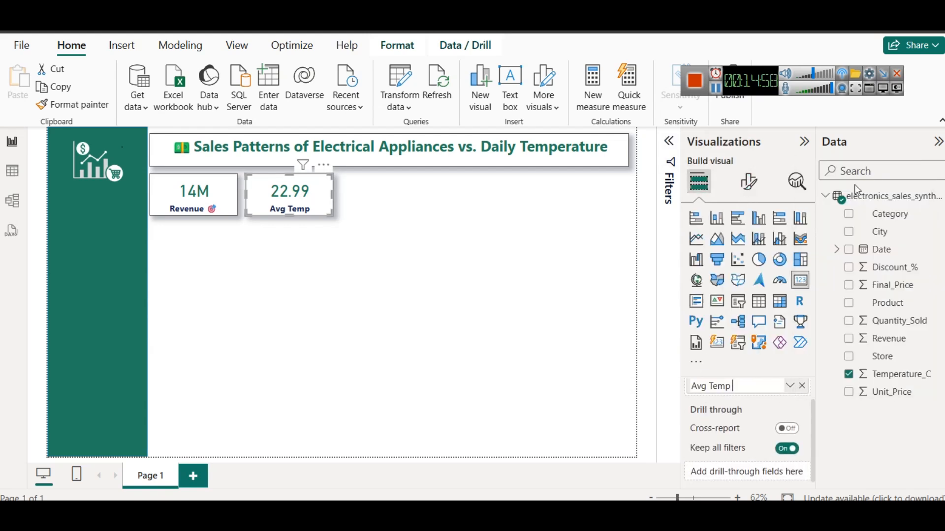
key(Return)
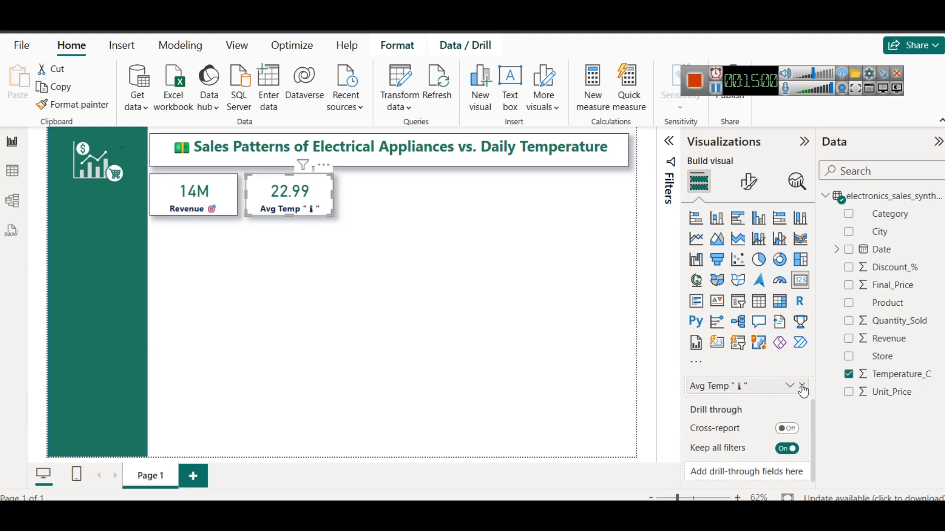
Remove the quotation marks from the temperature card's field name so it reads "Avg Temp 🌡"
click(789, 385)
click(867, 184)
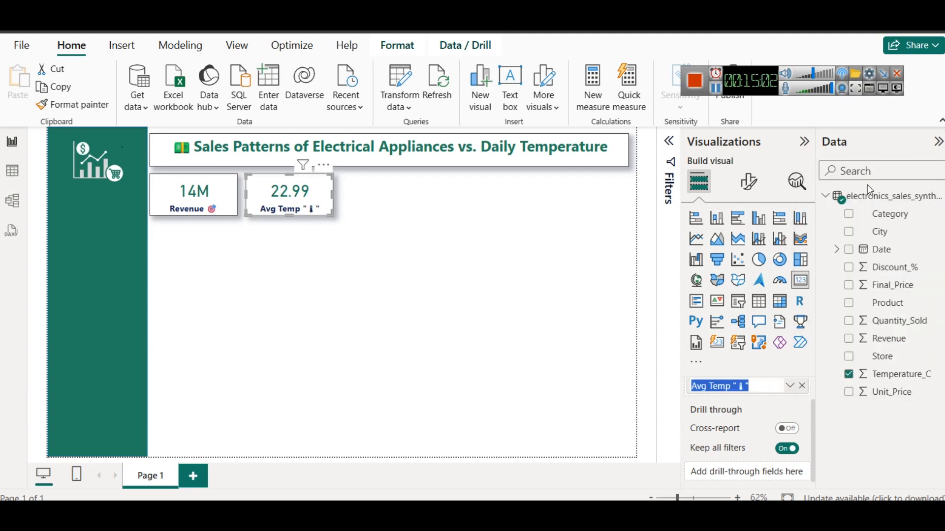
key(Right)
key(BackSpace)
key(BackSpace)
key(ctrl+z)
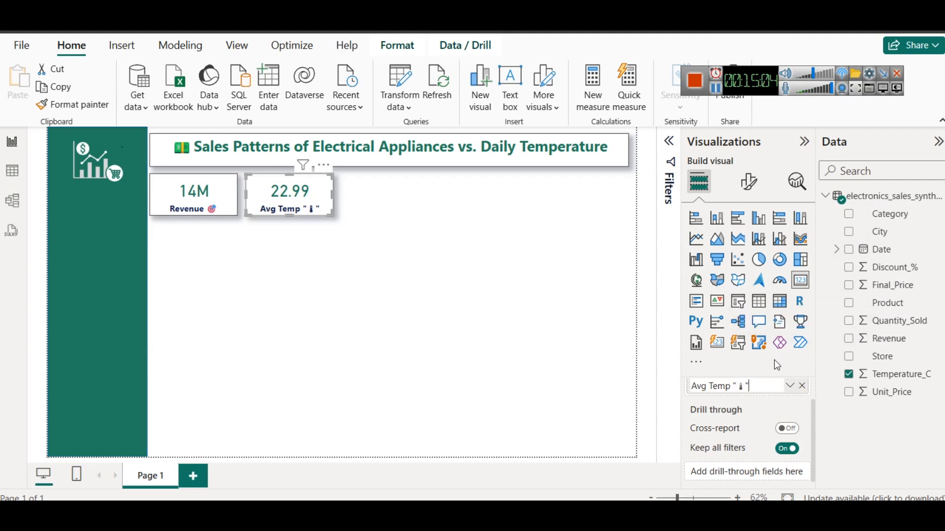
click(738, 385)
key(BackSpace)
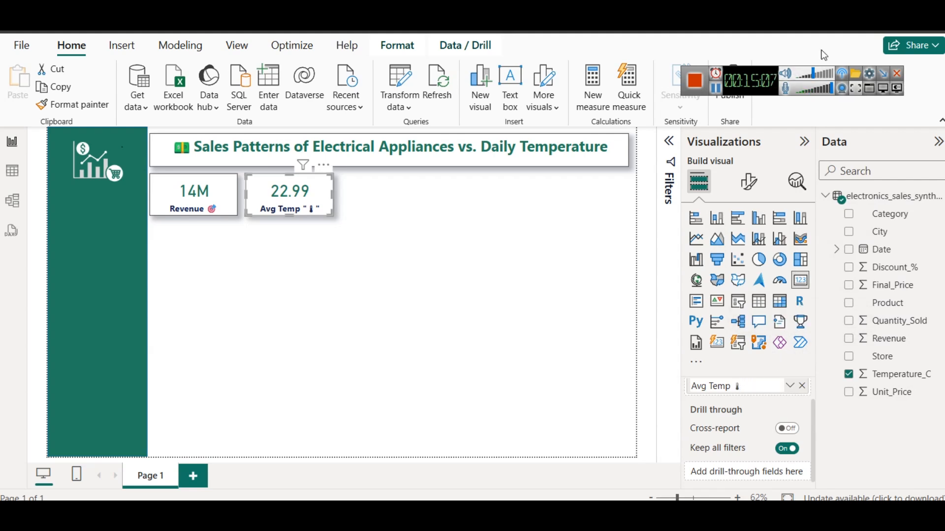
click(718, 91)
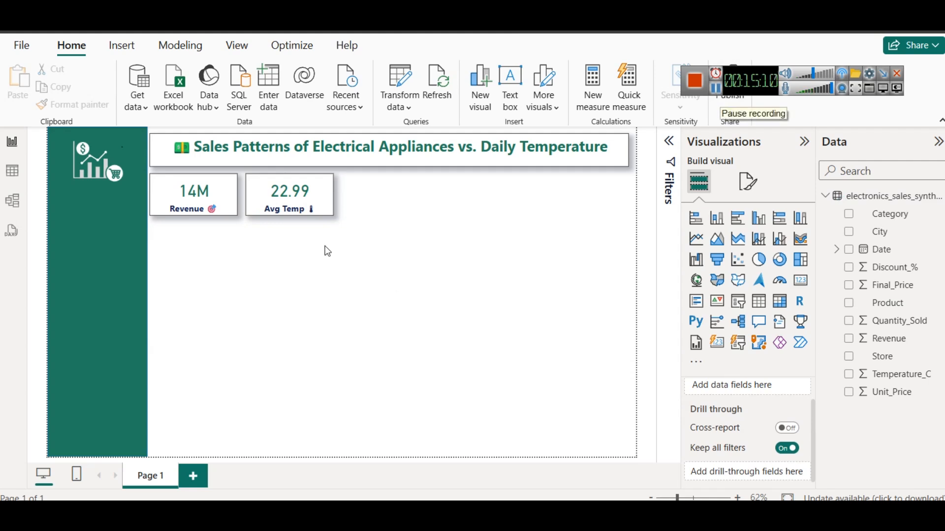
Duplicate the Avg Temp card and place the copy directly beside it as the third card in the row
click(311, 209)
key(ctrl+c)
key(ctrl+v)
drag(311, 210, 393, 208)
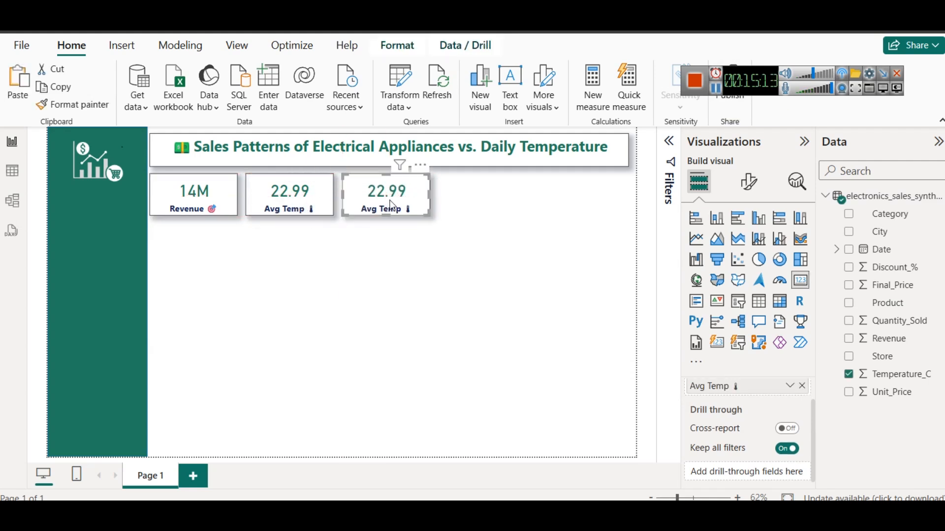
Replace the third card's temperature field with Store, aggregated as Count (Distinct)
click(803, 386)
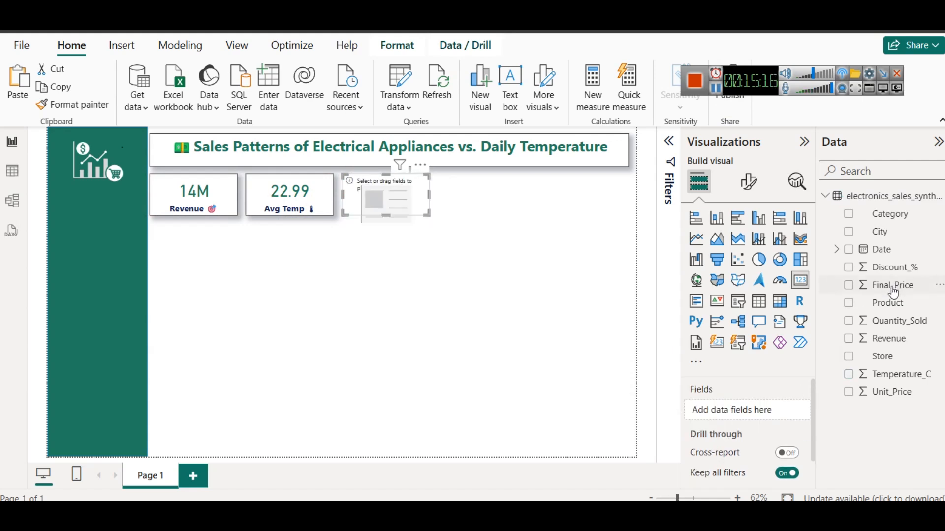
drag(883, 357, 770, 414)
click(790, 416)
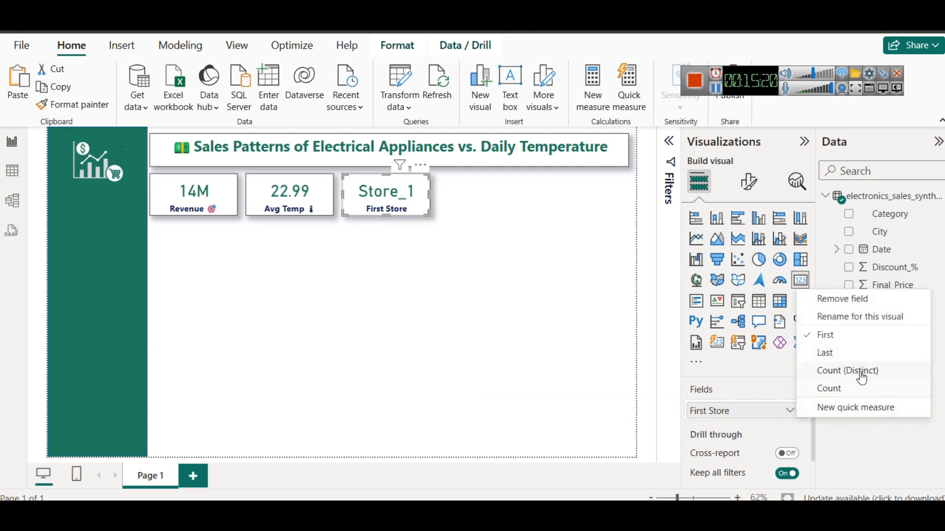
click(825, 370)
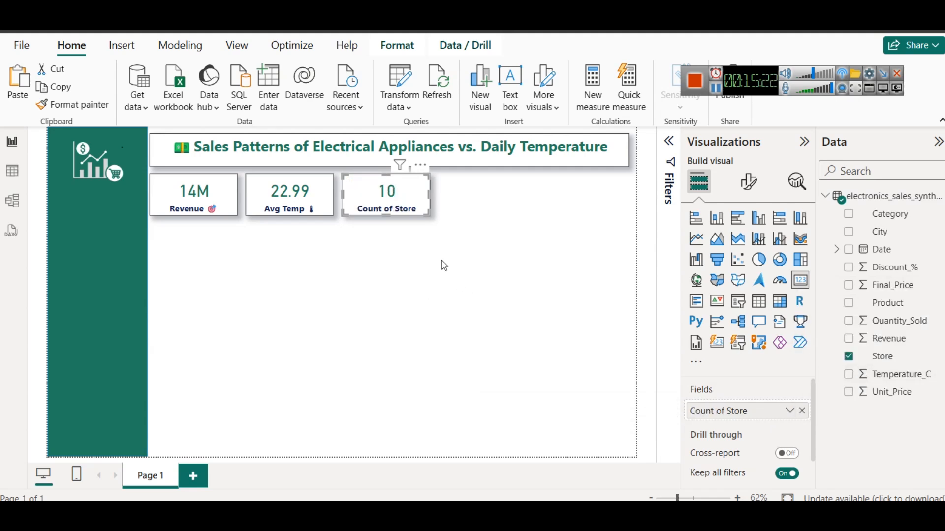
Duplicate the store card as a fourth card in the row and swap its field for City with Count (Distinct)
key(ctrl+c)
key(ctrl+v)
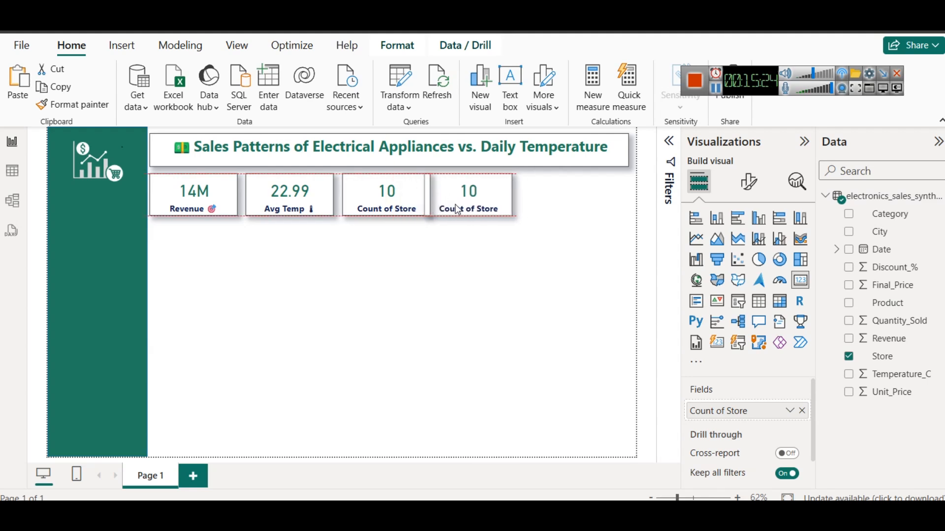
click(802, 411)
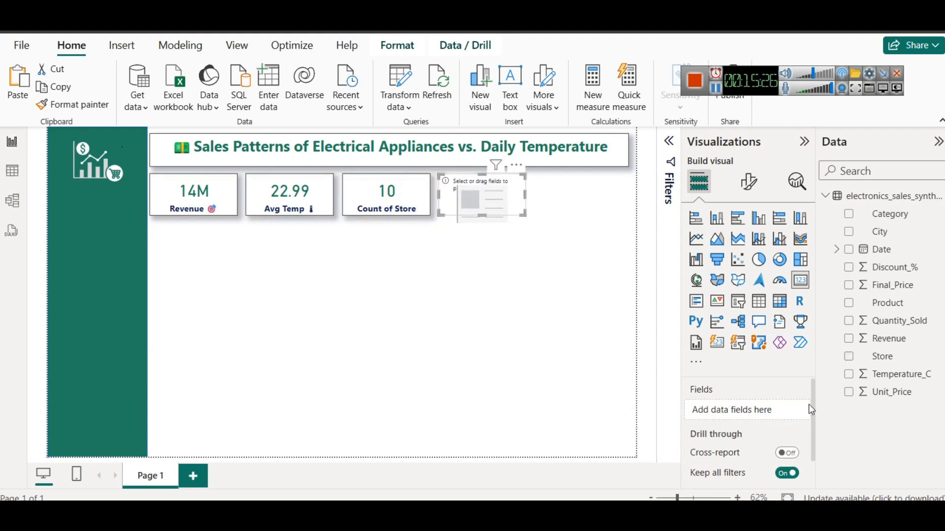
drag(776, 406, 778, 408)
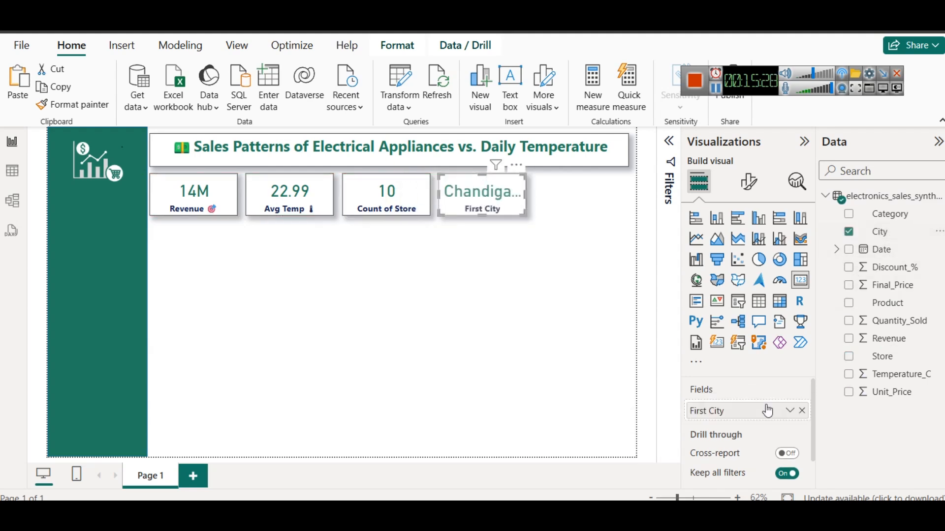
click(790, 411)
click(856, 372)
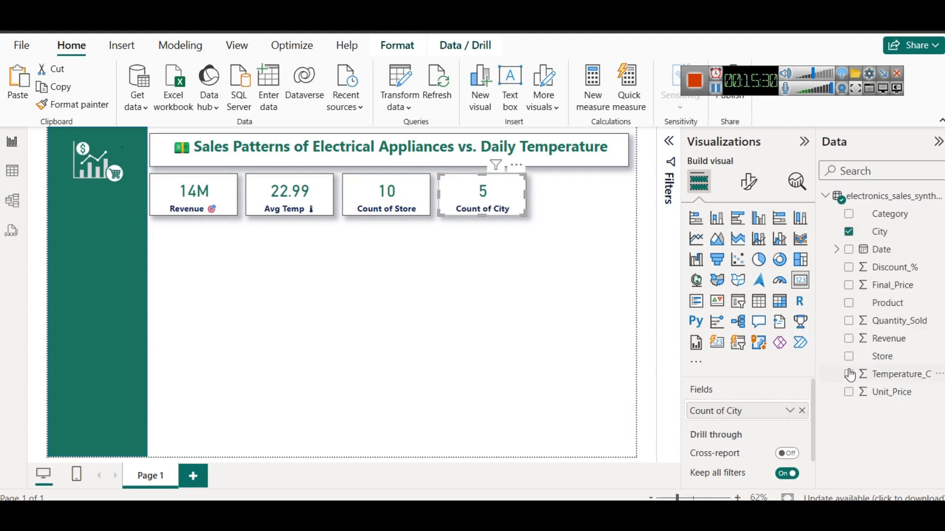
click(532, 294)
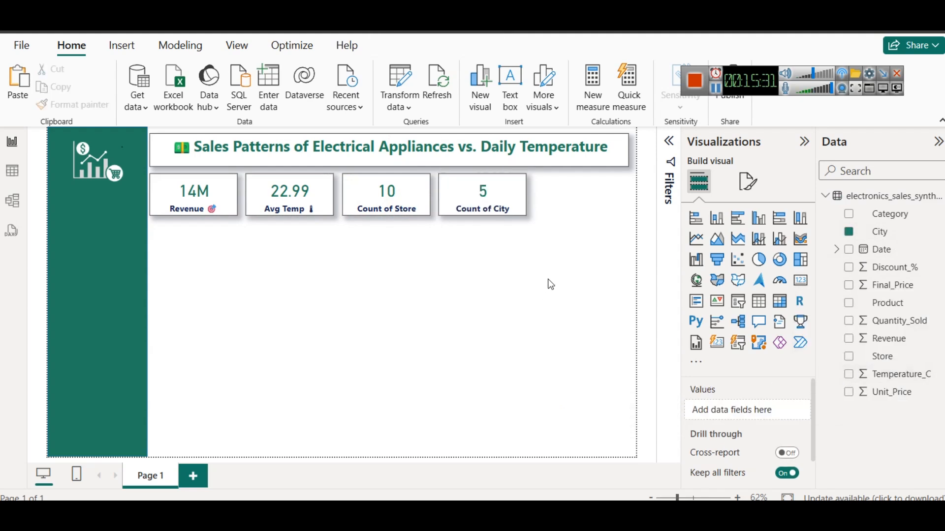
Duplicate the city card and place the copy at the row's end, aligned under the title box's edge
click(489, 201)
key(ctrl+c)
key(ctrl+v)
drag(487, 199, 586, 203)
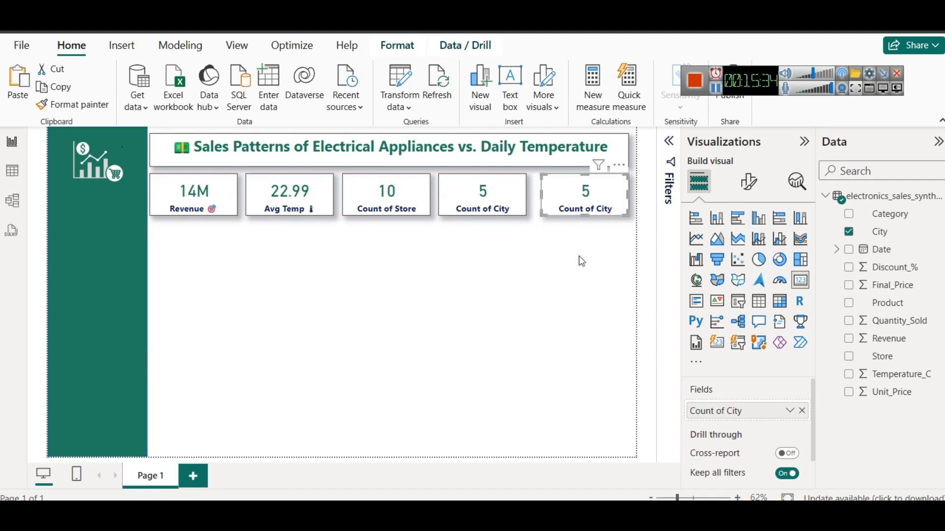
click(580, 258)
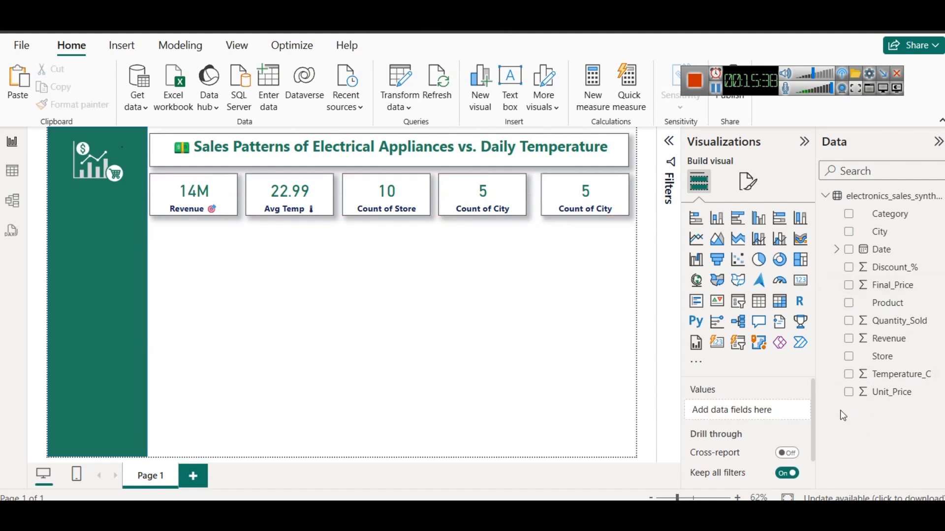
drag(885, 322, 762, 409)
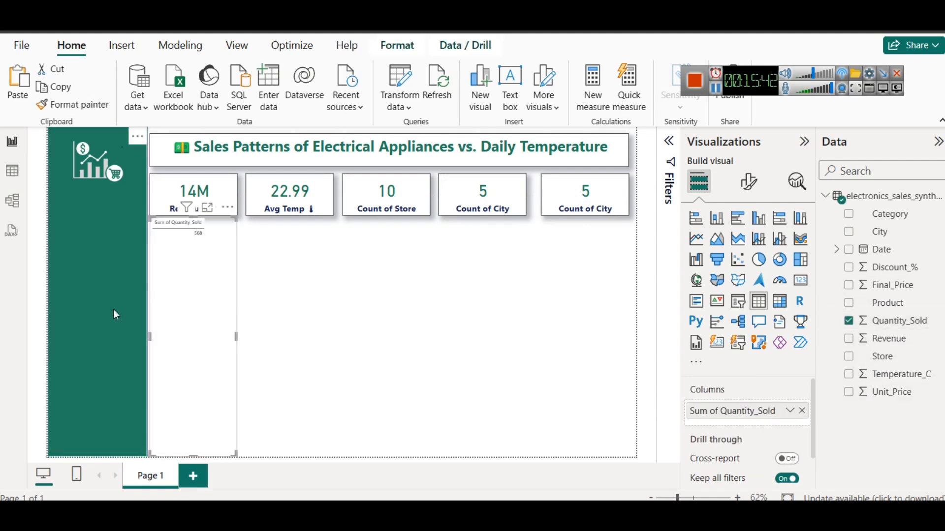
click(190, 301)
key(Delete)
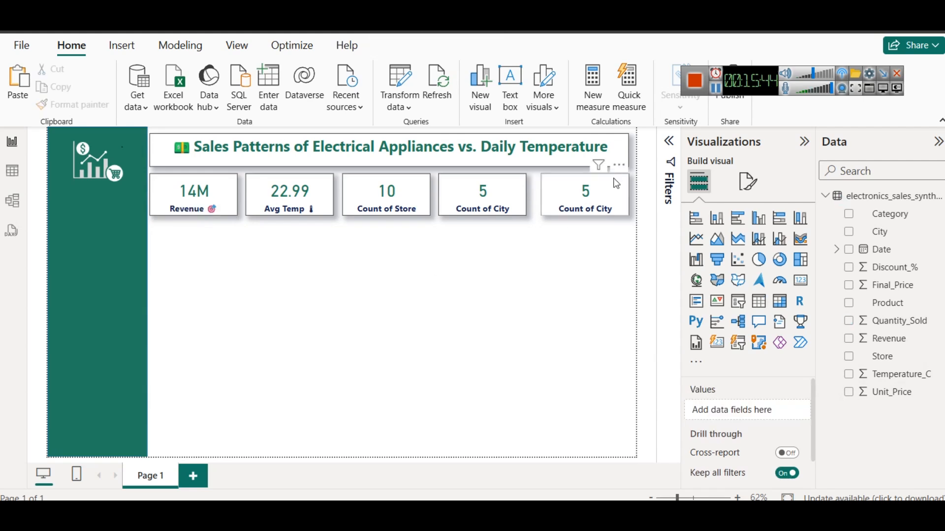
Replace the City field in the fifth card with Quantity_Sold
click(604, 188)
click(797, 416)
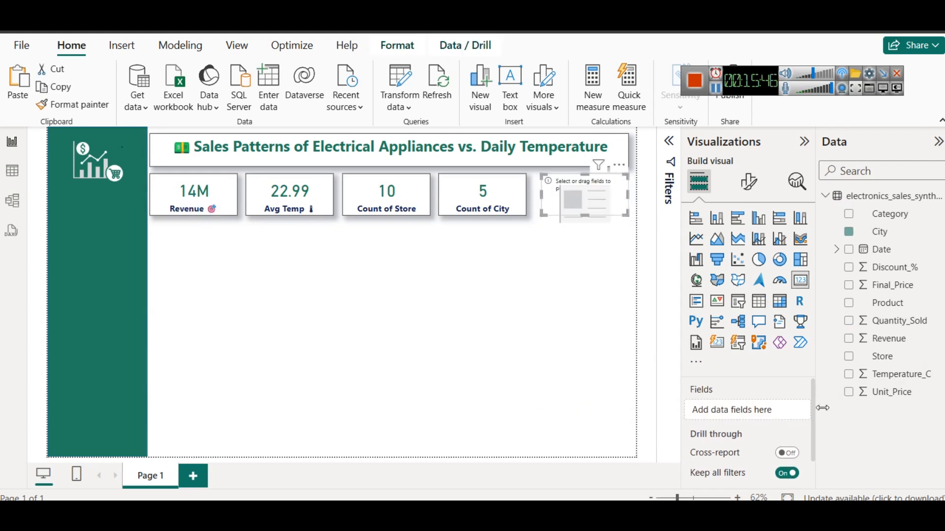
drag(915, 327, 765, 410)
Rename the fifth card's field for this visual as "Quantity_Sold", dropping the "Sum of" prefix
click(788, 411)
click(836, 210)
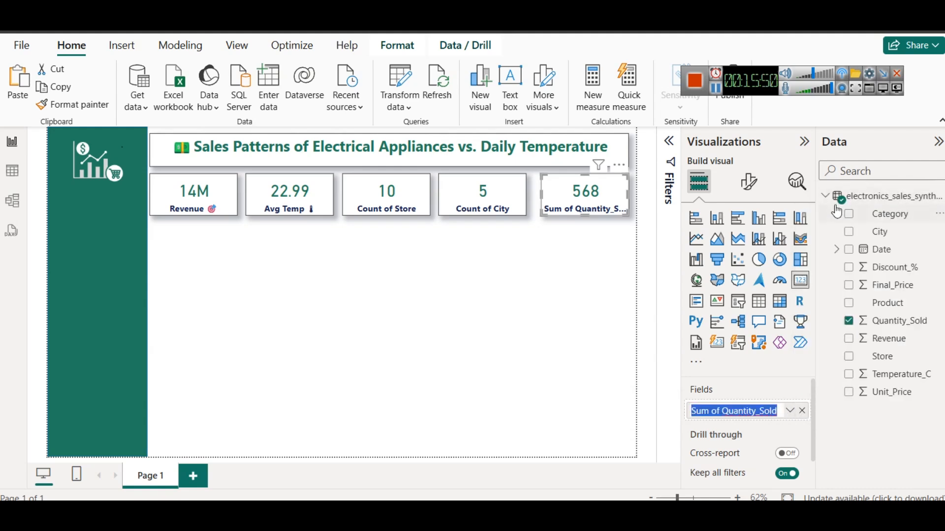
key(Home)
key(shift+Right)
key(shift+Right)
key(shift+Right)
key(shift+Right)
key(shift+Right)
key(shift+Right)
key(shift+Right)
key(Delete)
click(248, 325)
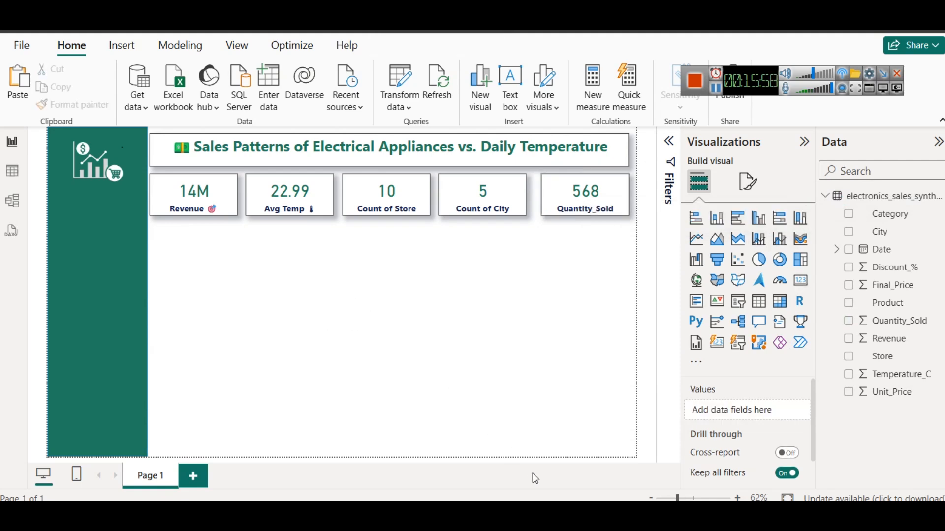
Switch to the browser's Colorstech dataset article and examine DAX practice Question 1 on summer versus winter revenue
click(438, 433)
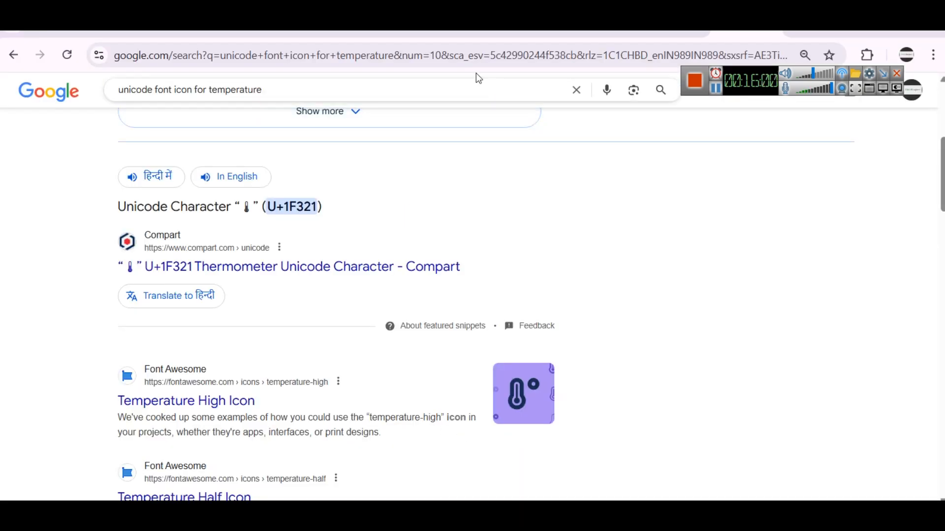
click(275, 29)
scroll(553, 320, down, 15)
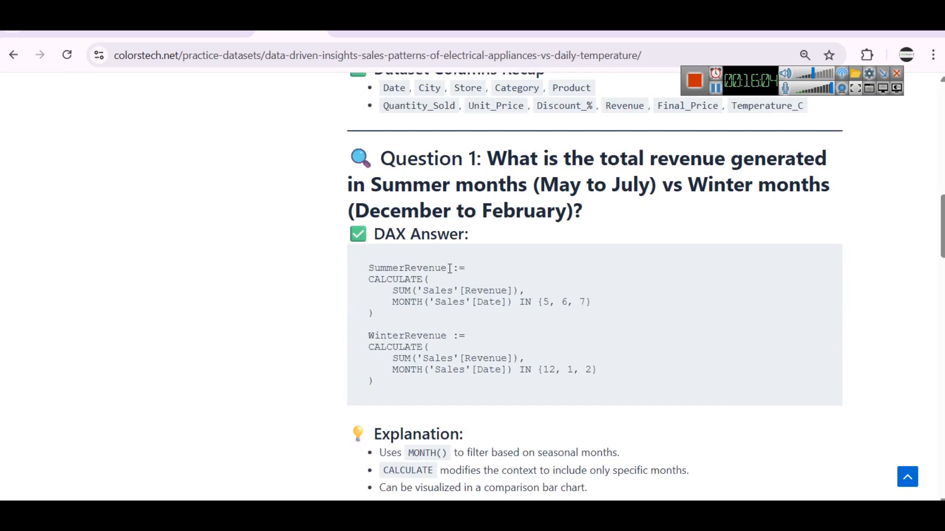
scroll(449, 268, up, 5)
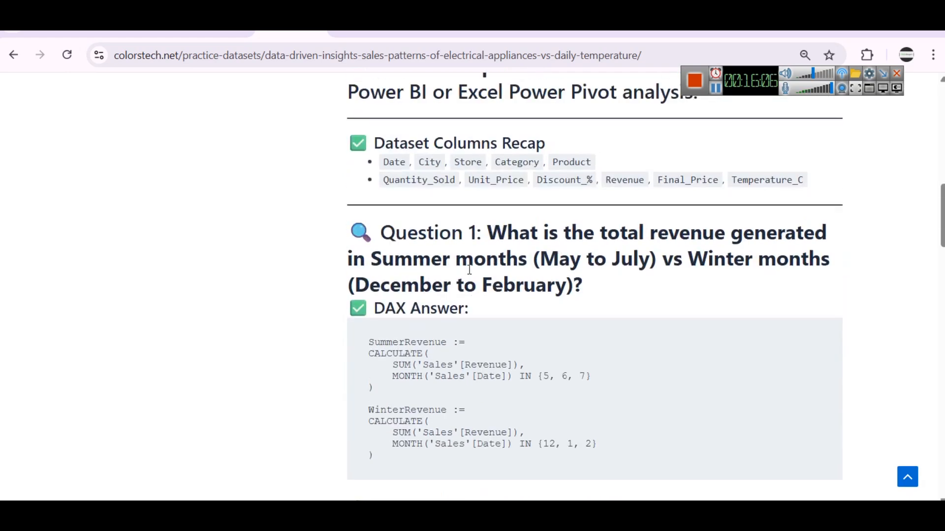
scroll(576, 298, up, 2)
scroll(571, 297, down, 2)
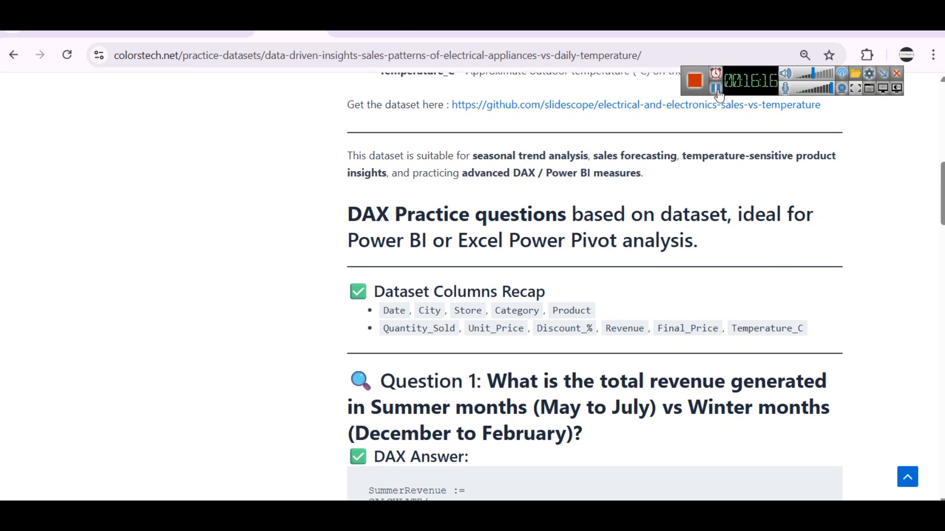
scroll(654, 321, down, 3)
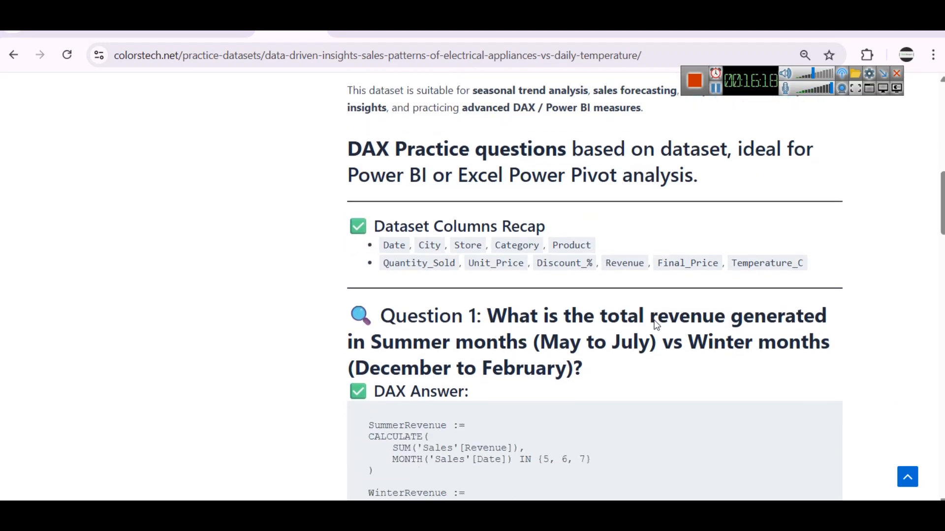
drag(541, 335, 655, 328)
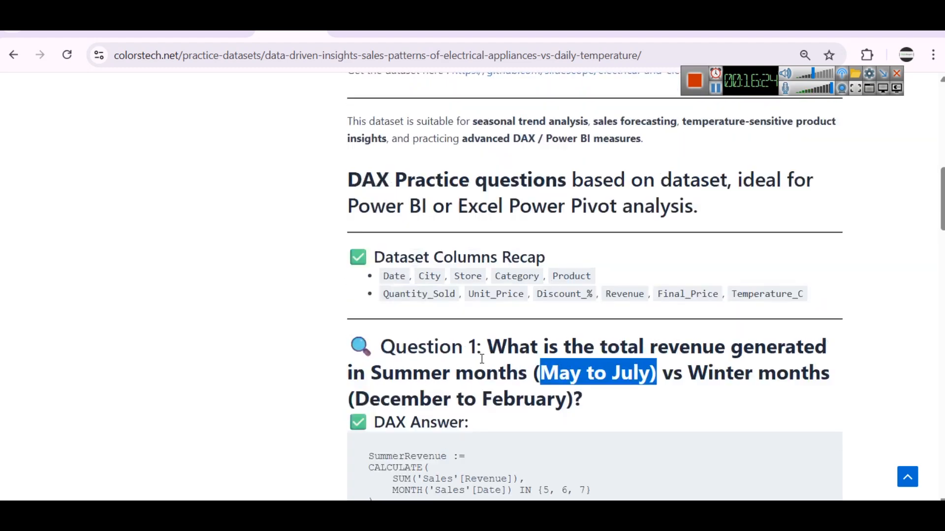
Review the article's dataset description and the SummerRevenue and WinterRevenue formulas in Question 1's DAX answer
scroll(476, 345, up, 5)
scroll(448, 306, up, 5)
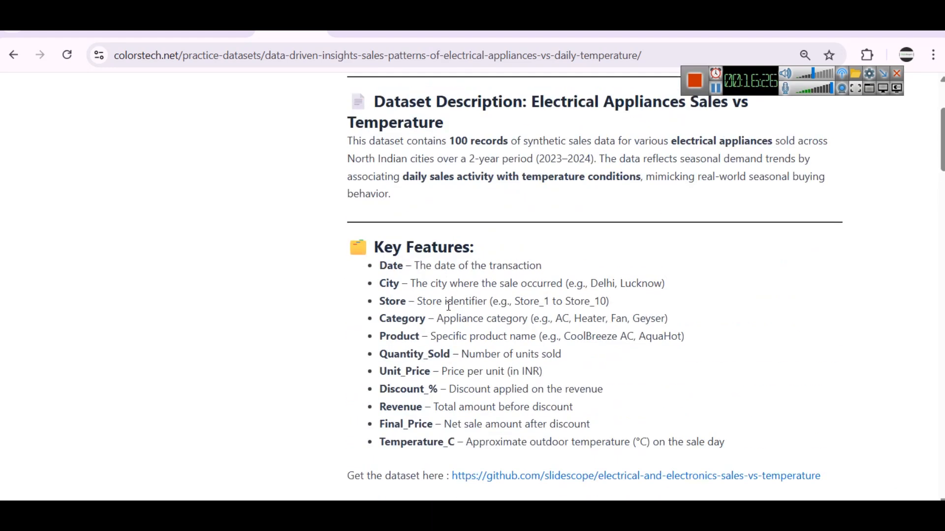
scroll(516, 190, up, 3)
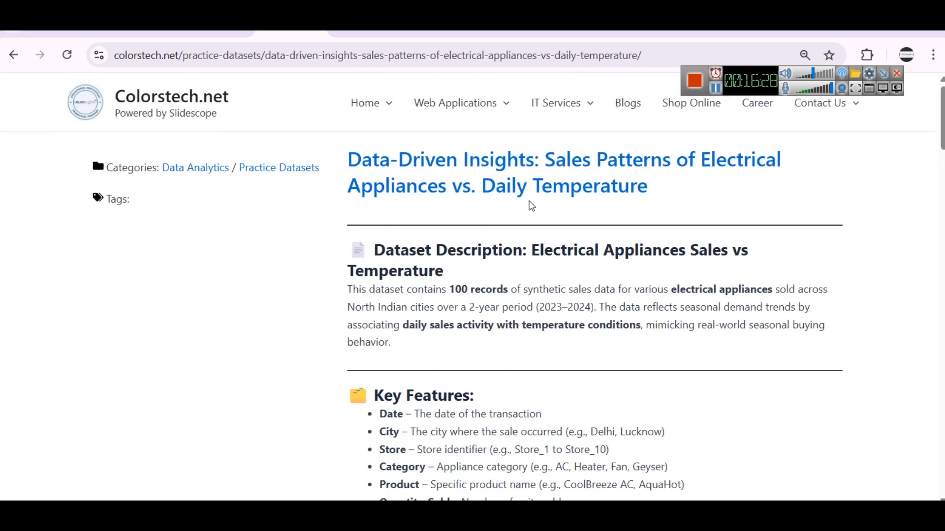
scroll(530, 205, down, 20)
scroll(553, 230, up, 3)
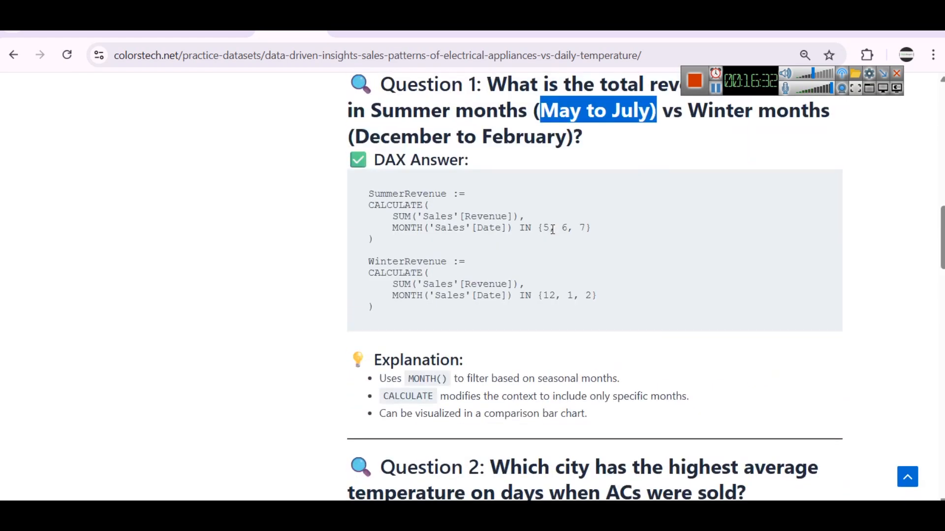
click(549, 210)
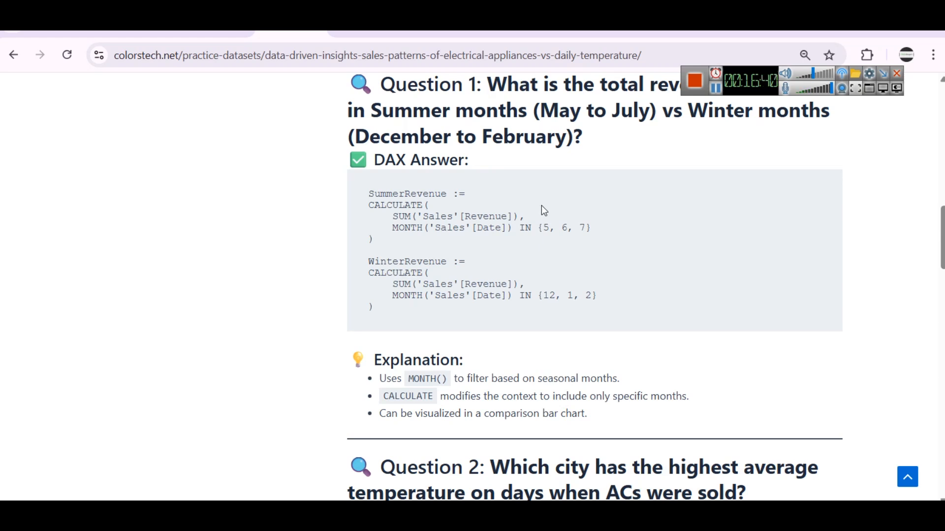
scroll(565, 202, up, 2)
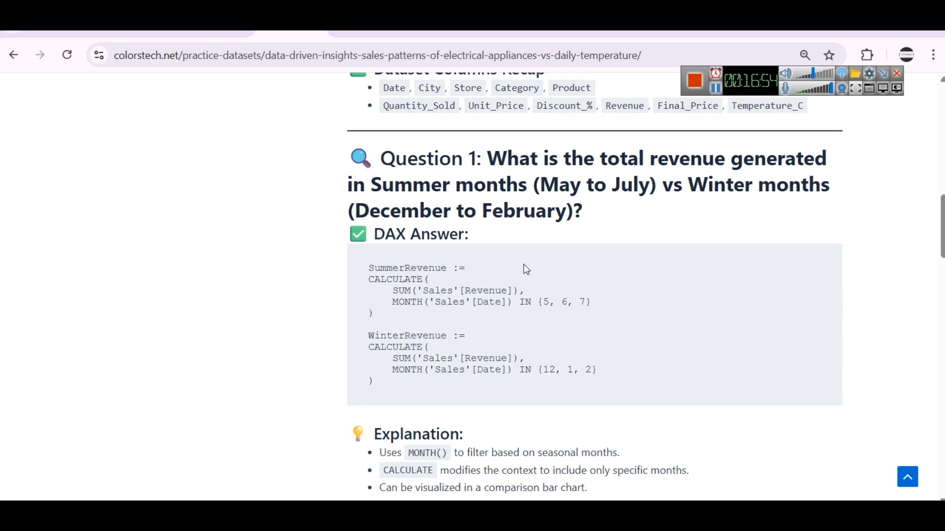
Copy the SummerRevenue formula from Question 1's DAX answer and switch back to Power BI Desktop
double_click(527, 301)
drag(384, 315, 345, 258)
key(ctrl+c)
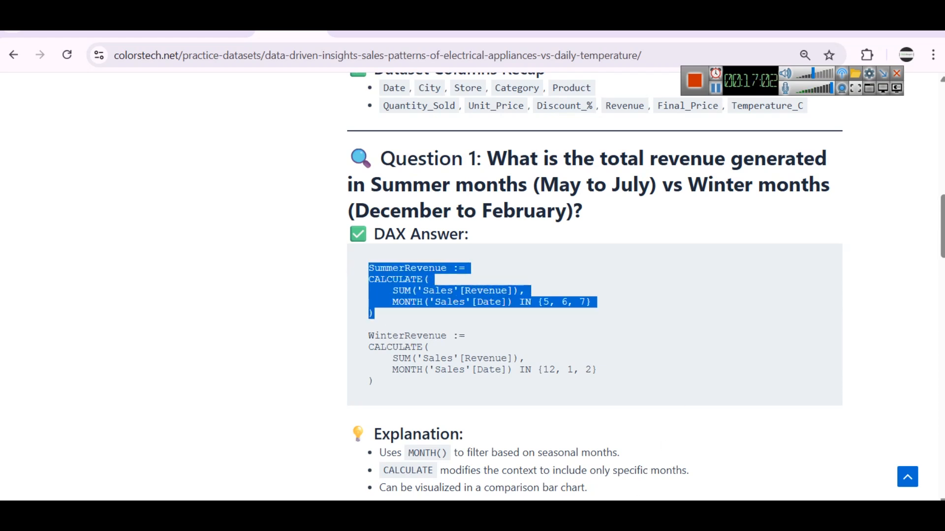
click(608, 447)
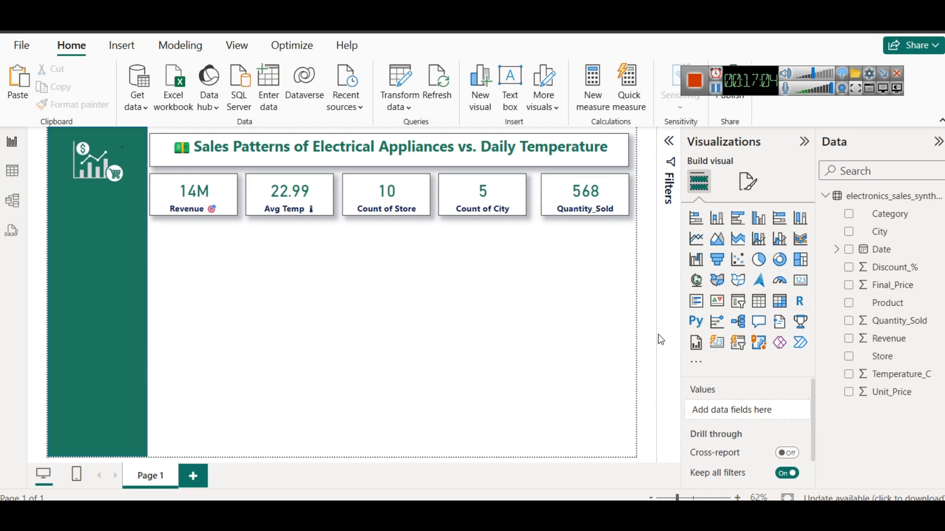
right_click(863, 197)
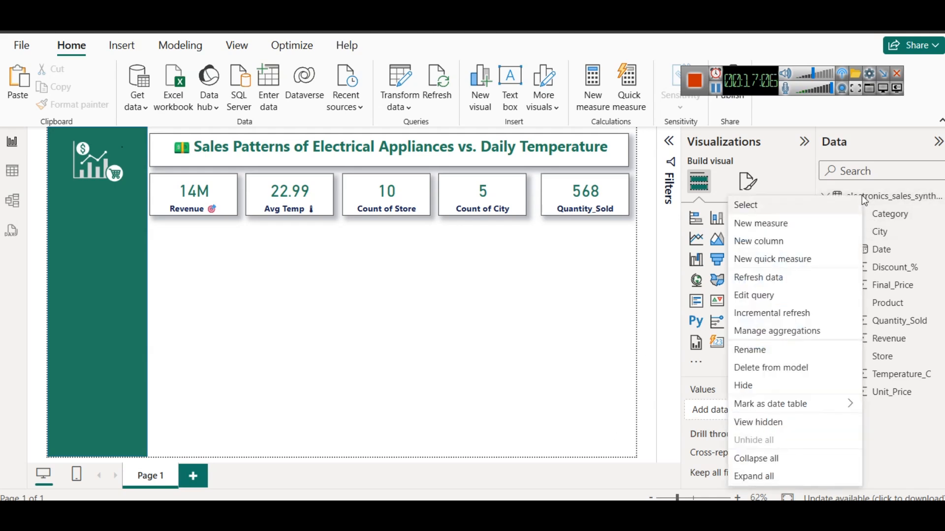
click(802, 231)
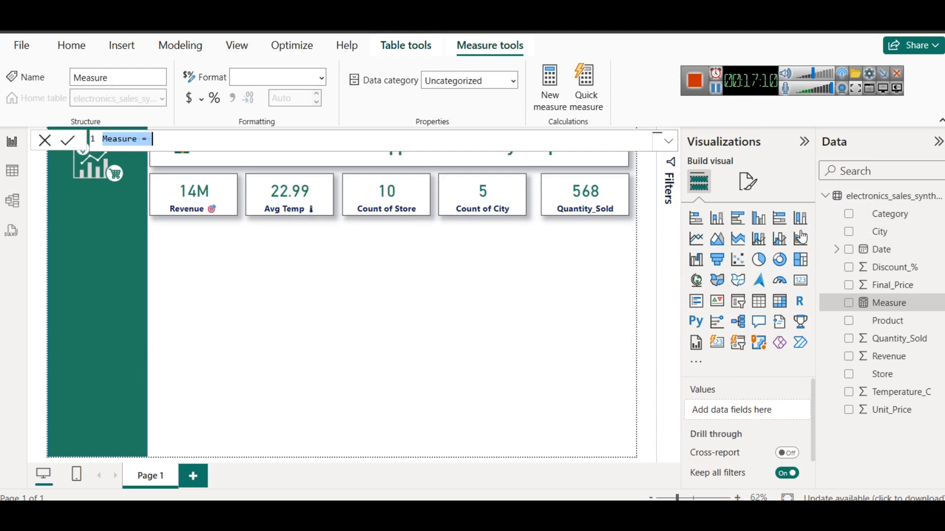
key(ctrl+v)
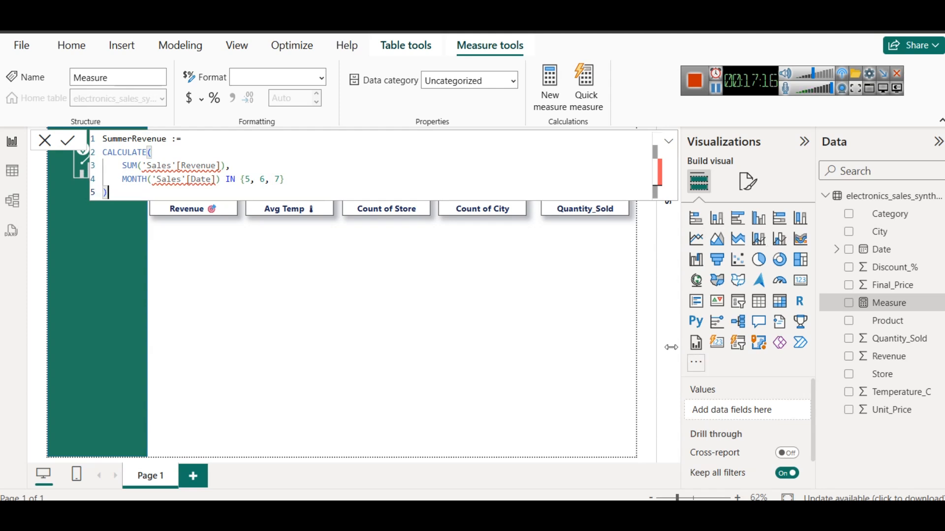
key(ctrl+a)
key(ctrl+c)
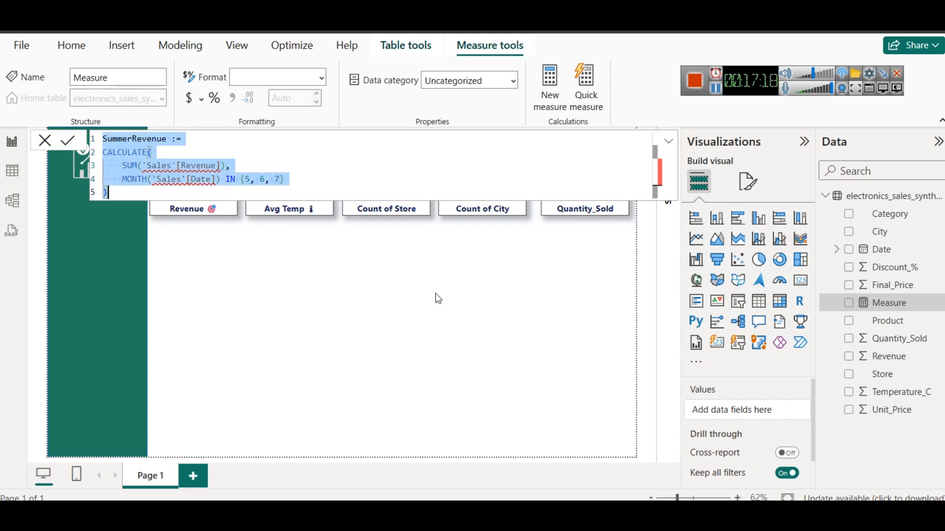
key(BackSpace)
click(550, 329)
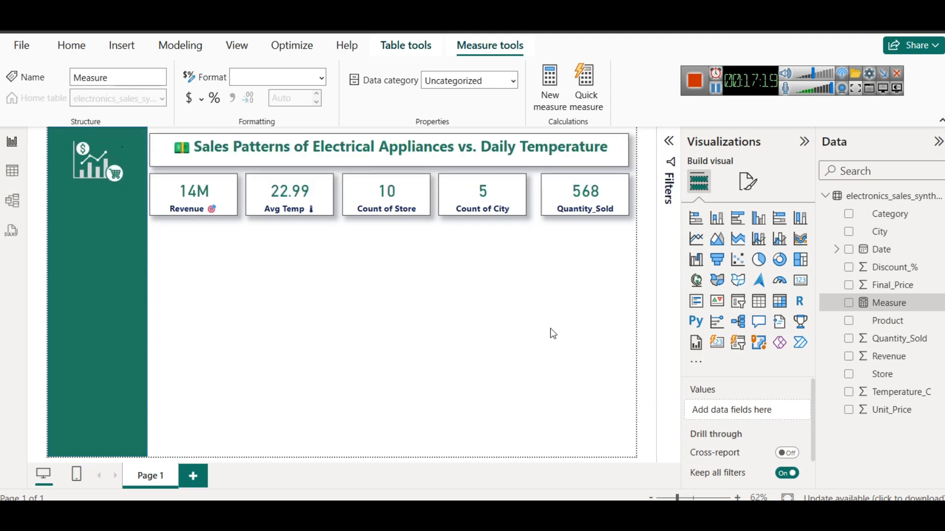
Rename the electronics sales table in the data model as "Sales"
click(885, 189)
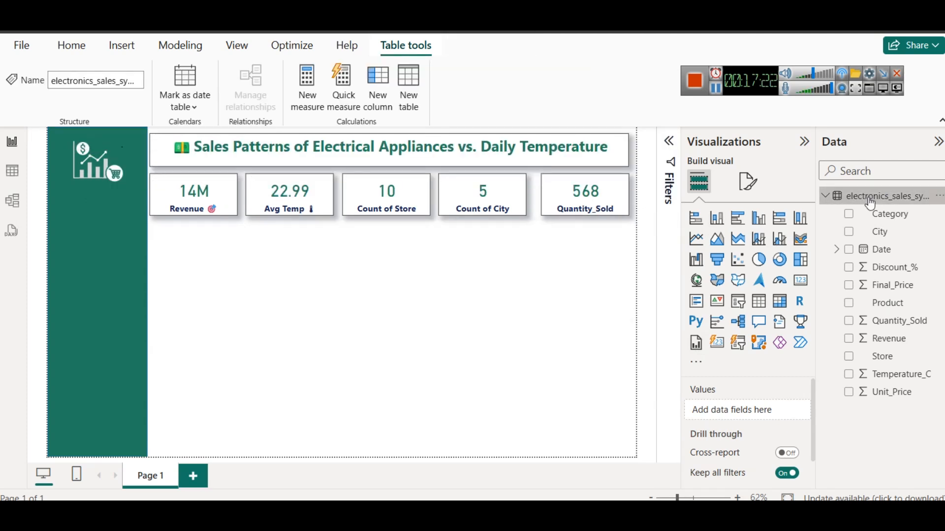
right_click(870, 199)
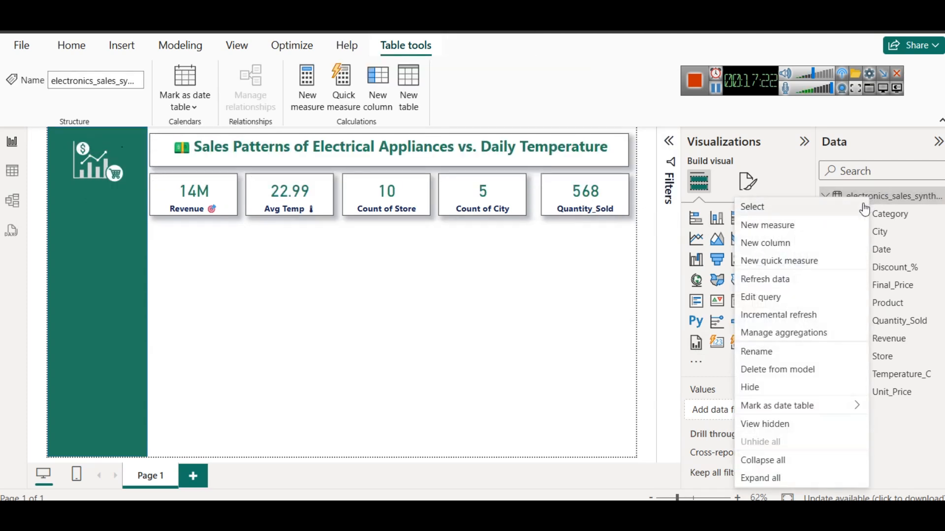
click(767, 352)
text(Sales)
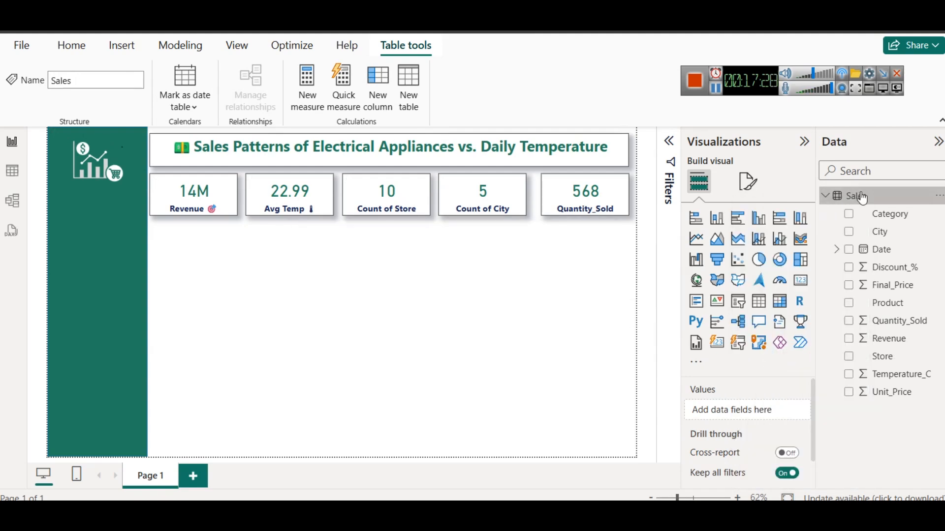
Create a new measure in the Sales table and replace its placeholder with the copied SummerRevenue formula
right_click(862, 198)
click(820, 220)
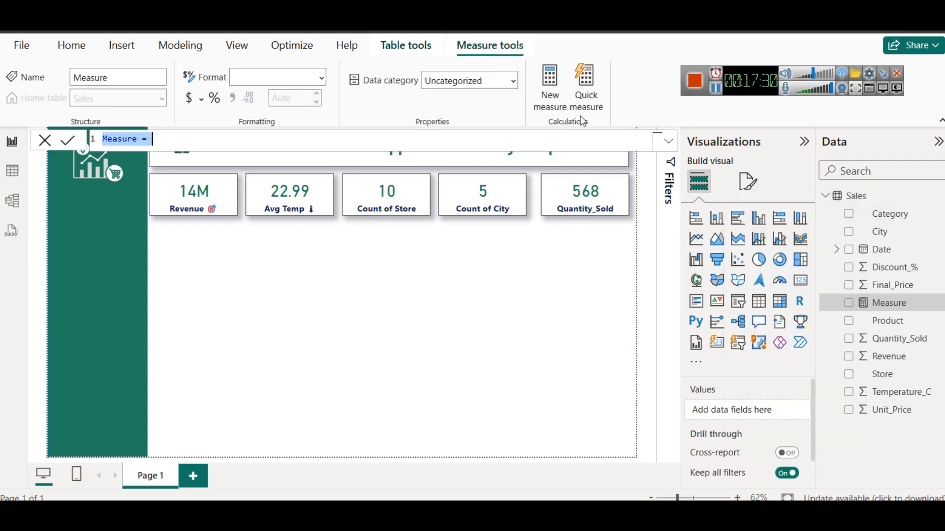
key(ctrl+a)
key(ctrl+v)
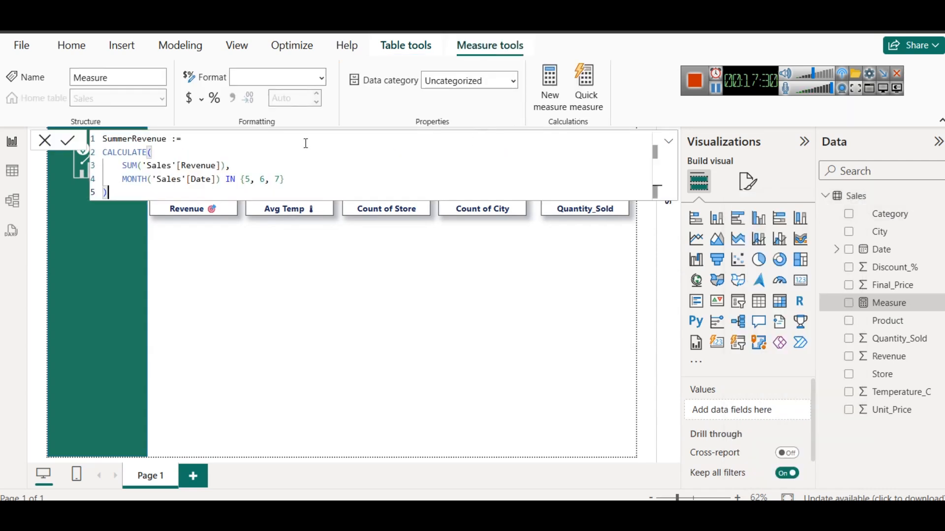
Examine the CALCULATE and MONTH parts of the formula and commit the SummerRevenue measure
click(172, 153)
key(BackSpace)
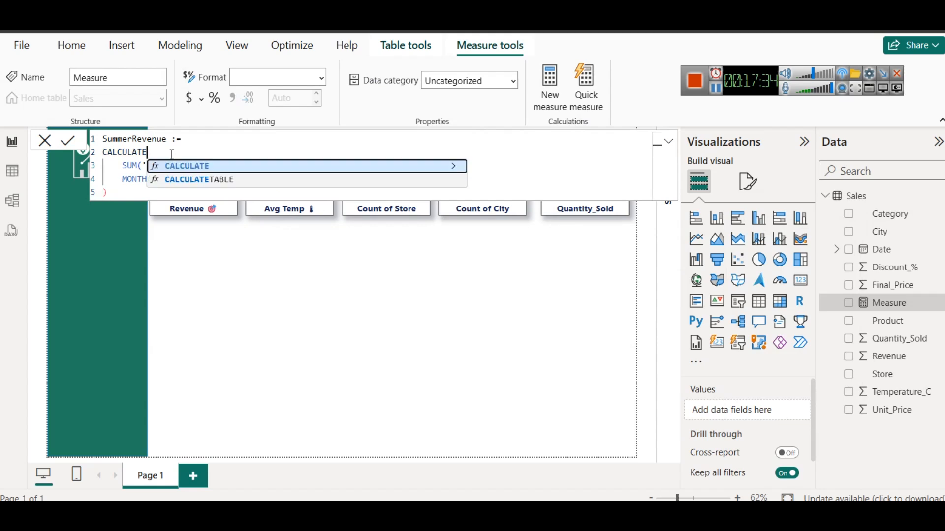
text(()
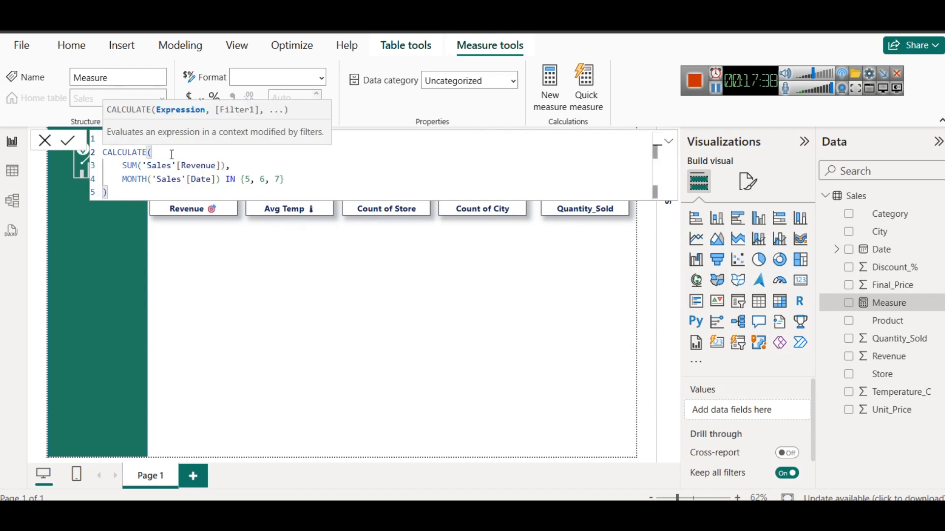
double_click(137, 181)
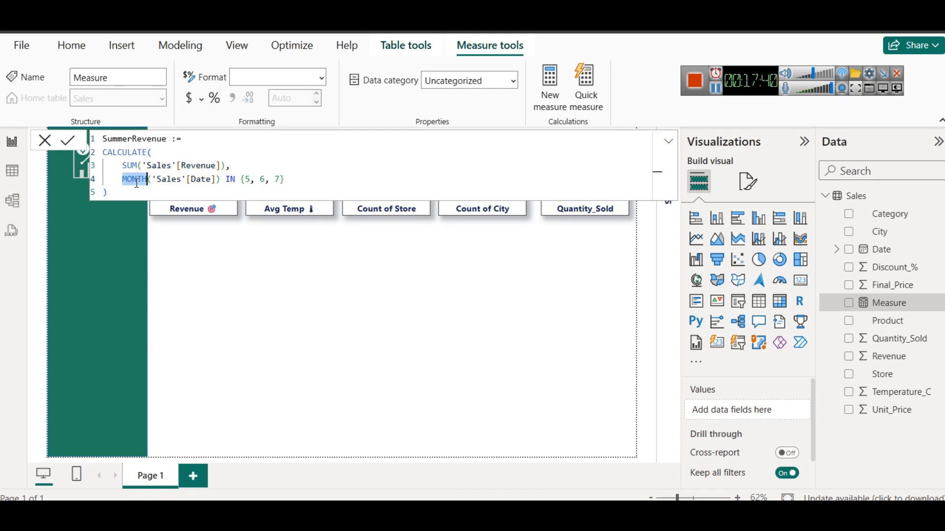
click(175, 155)
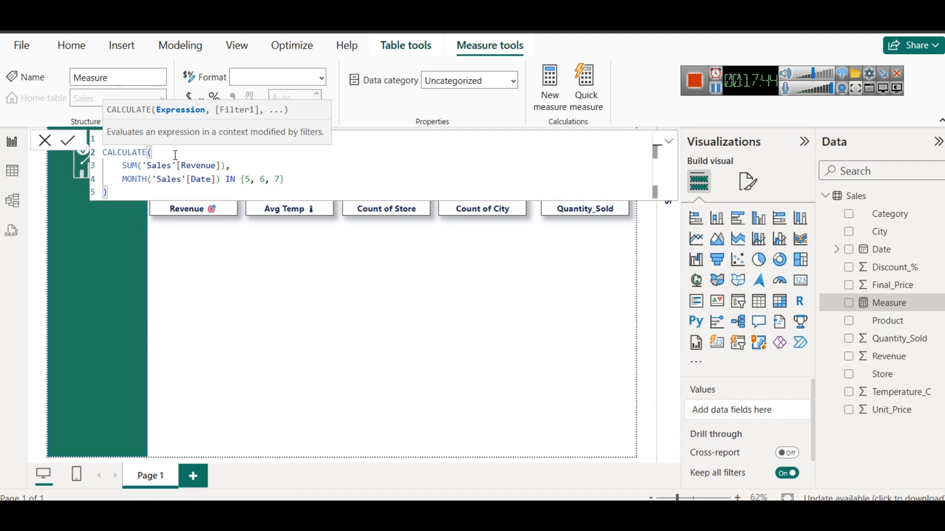
click(189, 180)
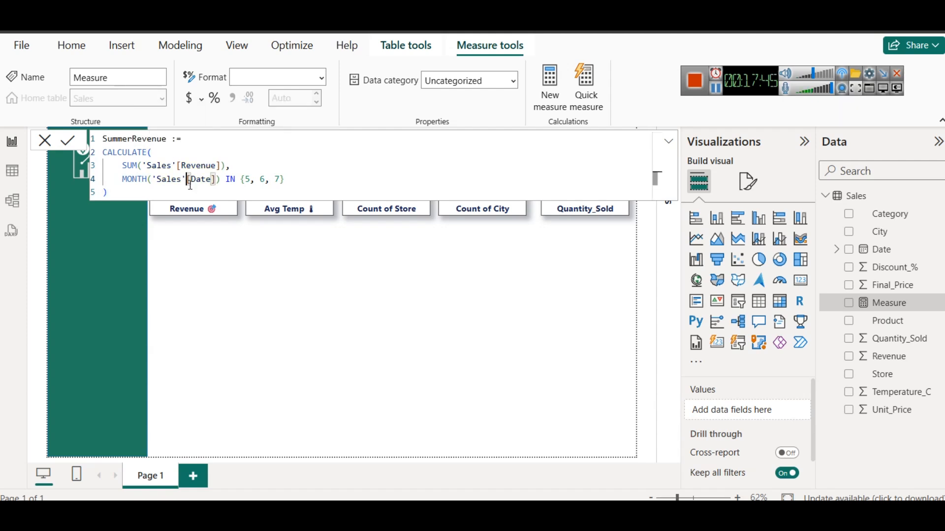
click(153, 179)
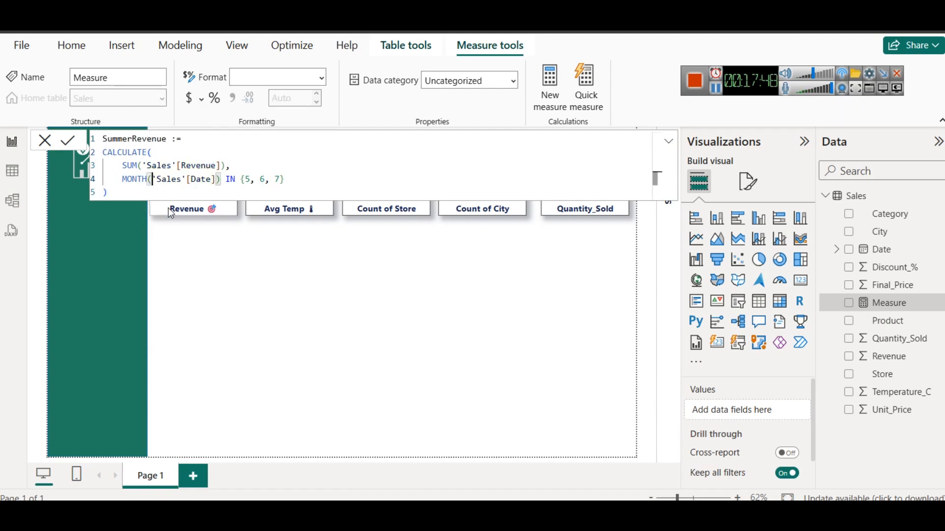
double_click(128, 178)
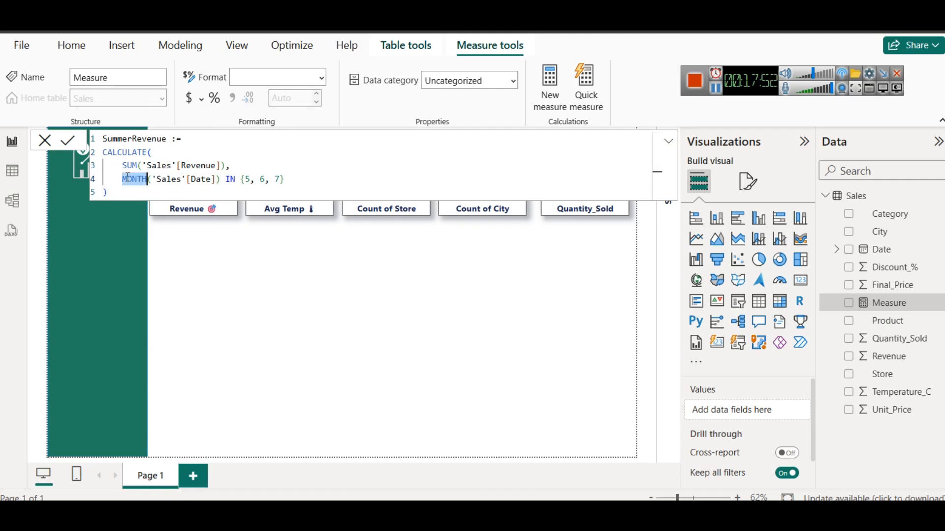
key(Right)
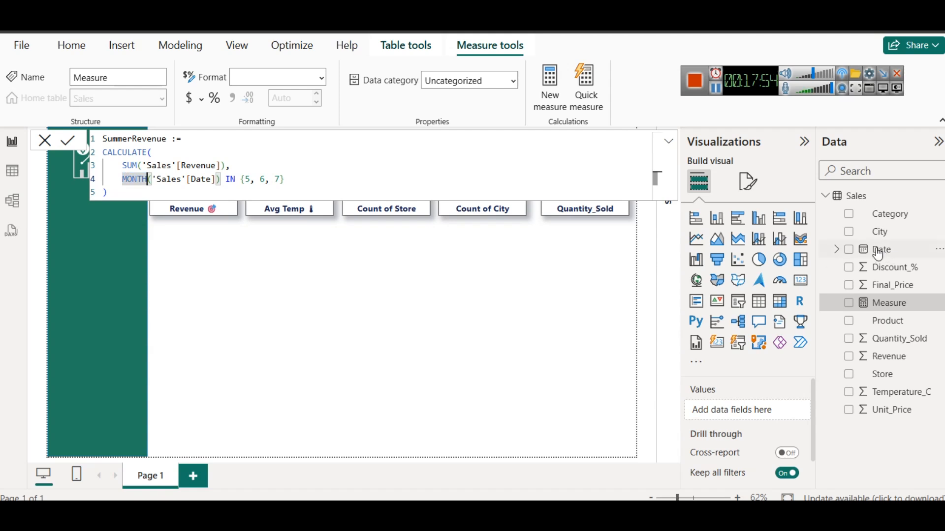
key(Return)
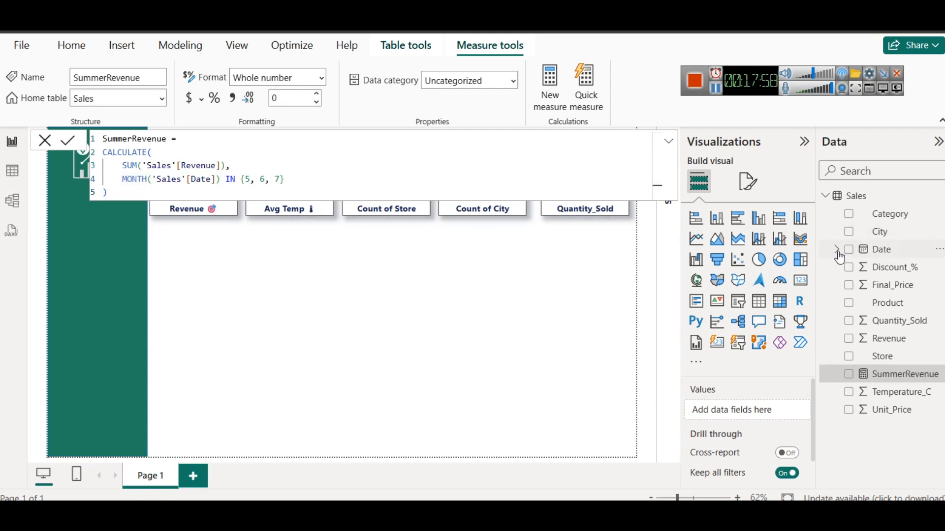
Expand the Date field and examine the IN {5, 6, 7} month filter in the SummerRevenue formula
click(838, 251)
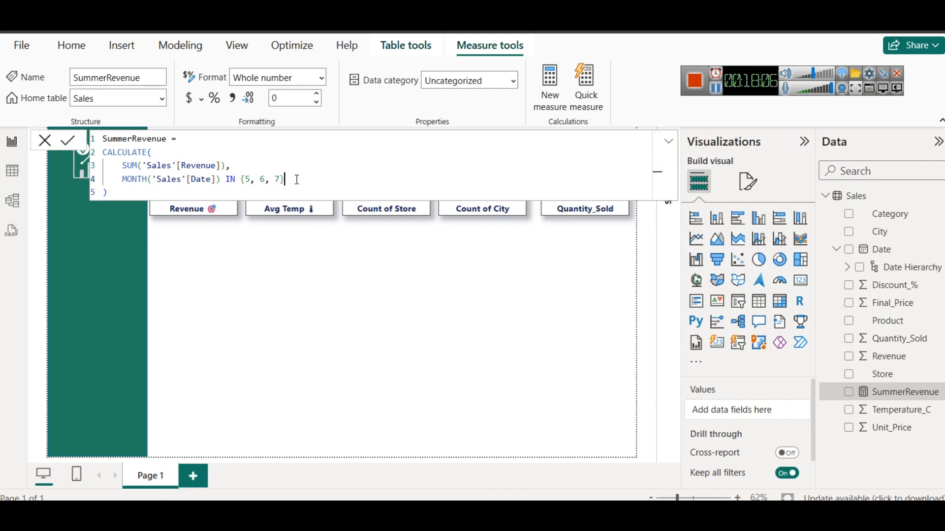
drag(297, 179, 241, 179)
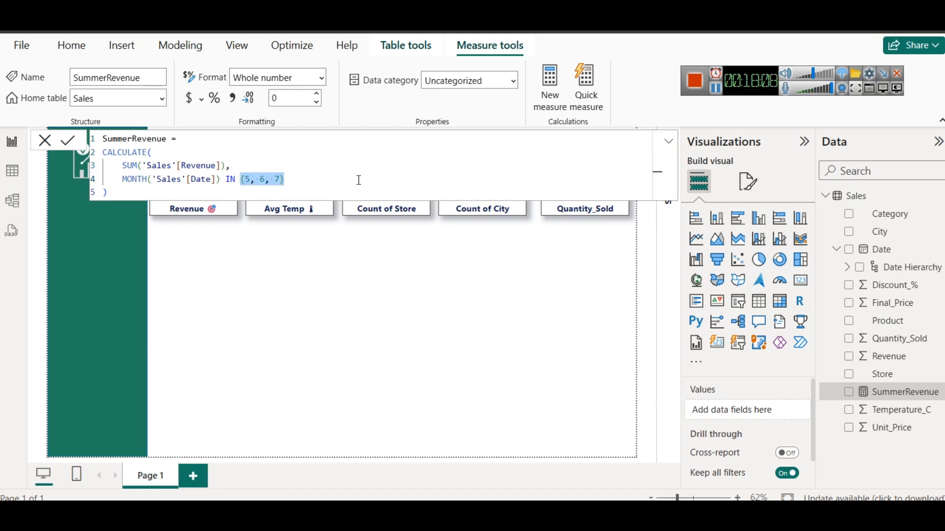
click(304, 187)
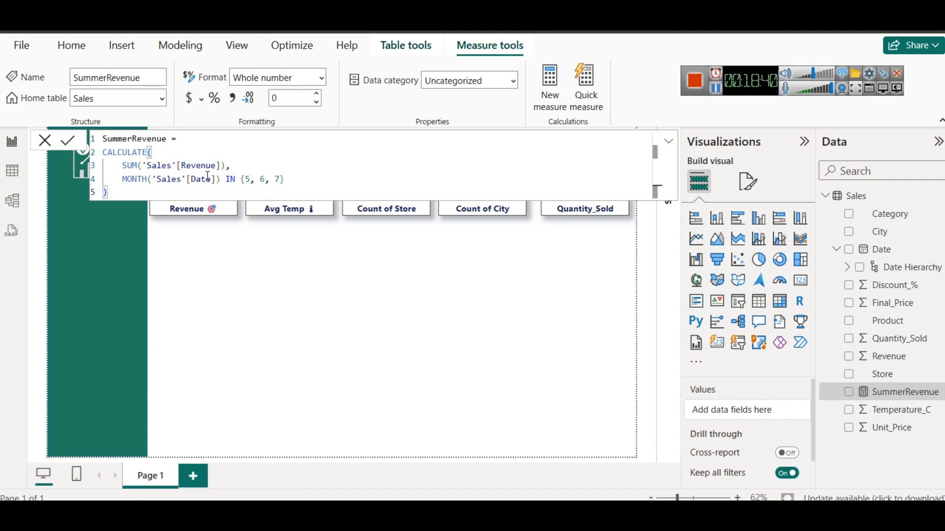
double_click(230, 180)
click(348, 192)
click(323, 186)
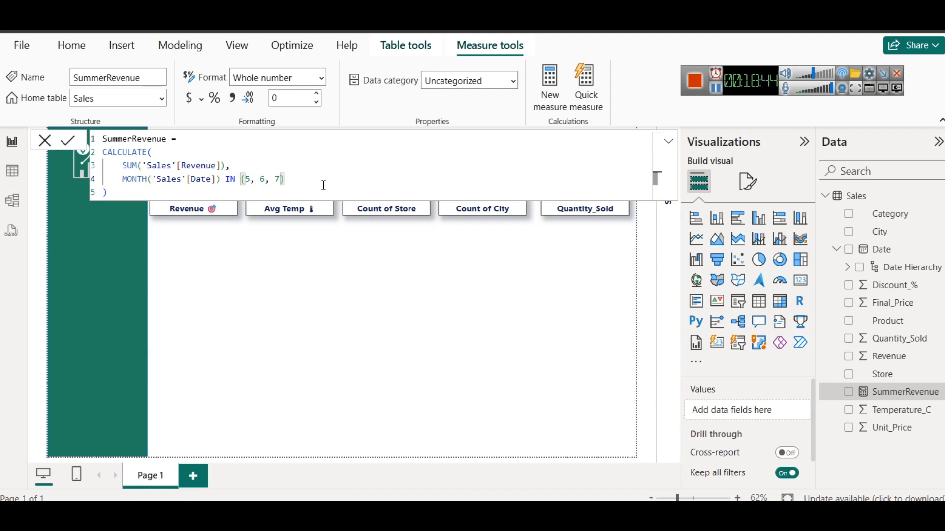
key(Left)
key(Left)
key(Left)
key(Left)
key(Left)
key(Left)
key(Left)
key(Left)
key(Left)
key(Right)
key(shift+Right)
key(shift+Right)
key(shift+Right)
key(shift+Right)
key(shift+Right)
key(shift+Right)
key(shift+Right)
key(shift+Right)
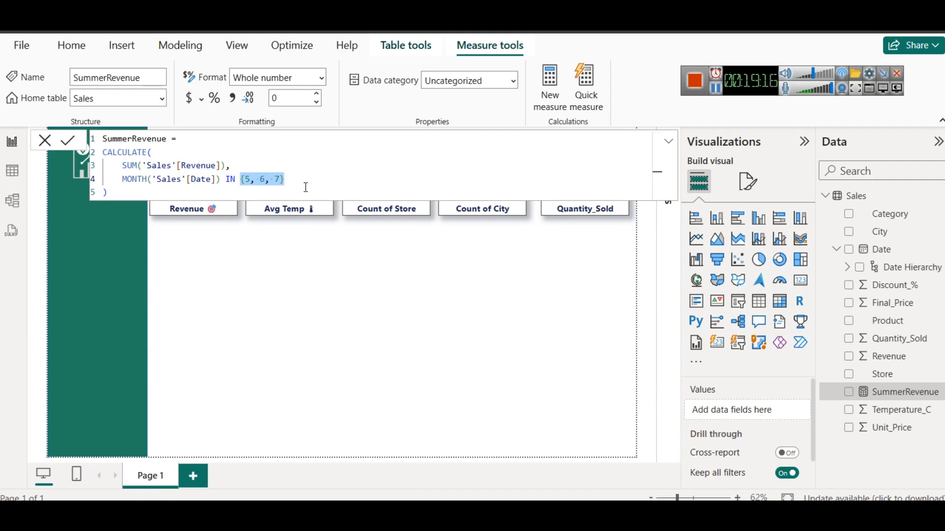
click(73, 139)
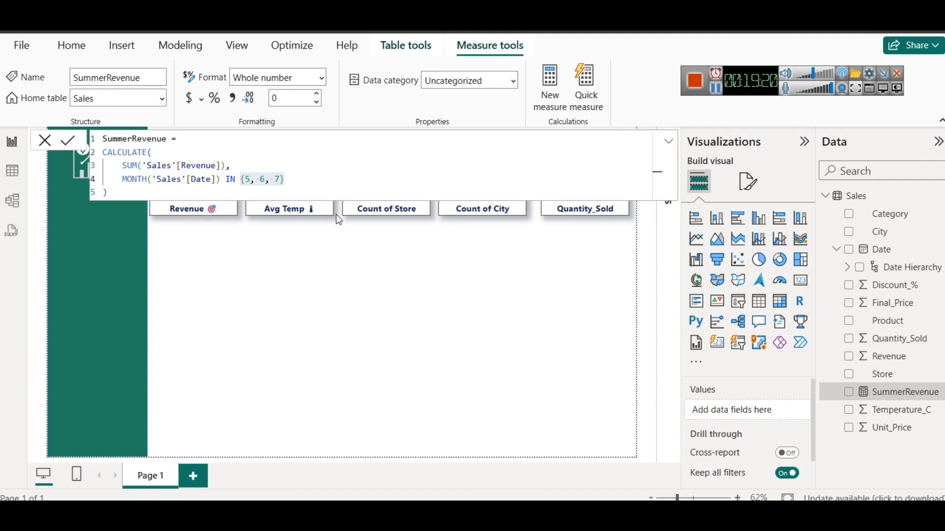
Replace the Store count in the third card with the SummerRevenue measure
click(436, 264)
click(390, 193)
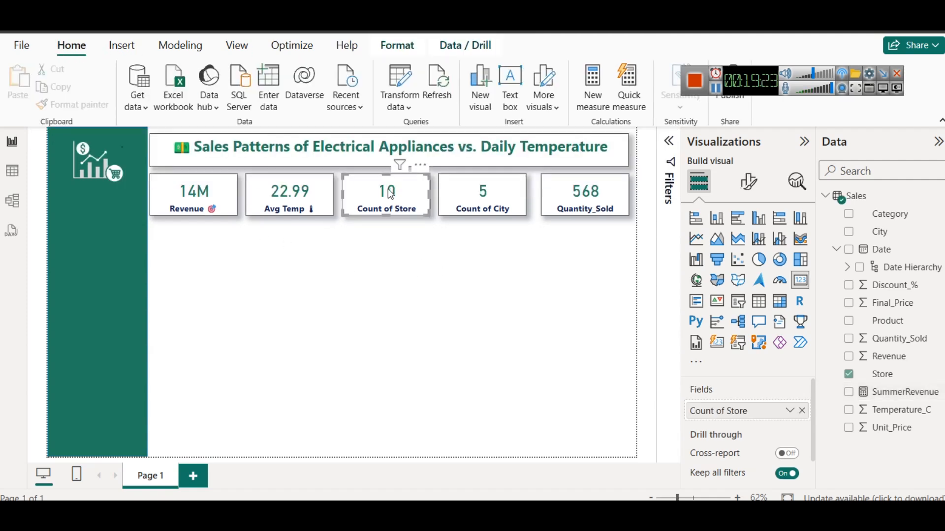
click(803, 411)
drag(861, 393, 362, 191)
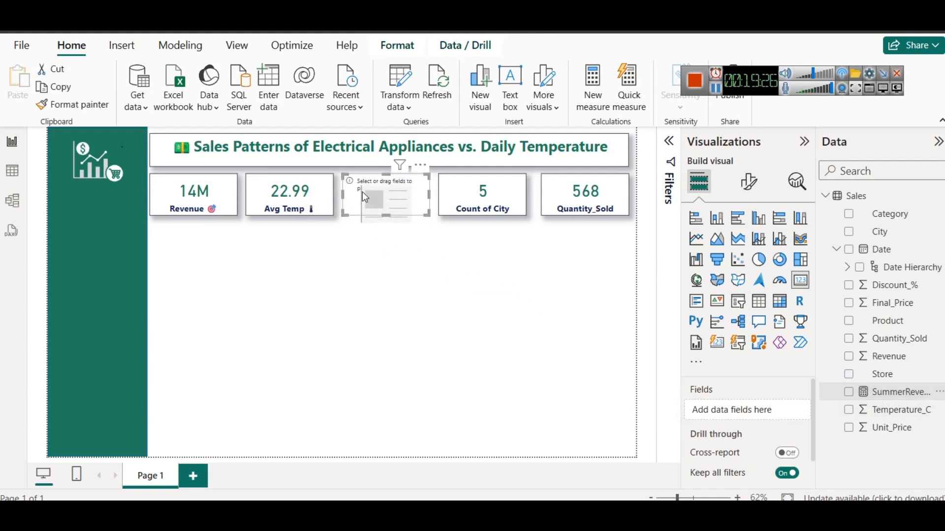
drag(898, 396, 733, 411)
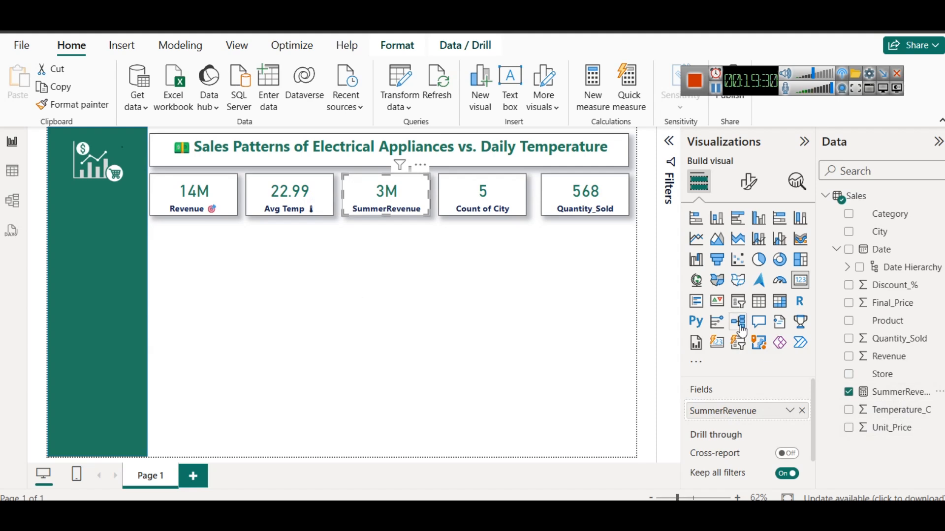
Switch to the browser article, copy the WinterRevenue formula from Question 1's DAX answer, and return to Power BI Desktop
click(900, 393)
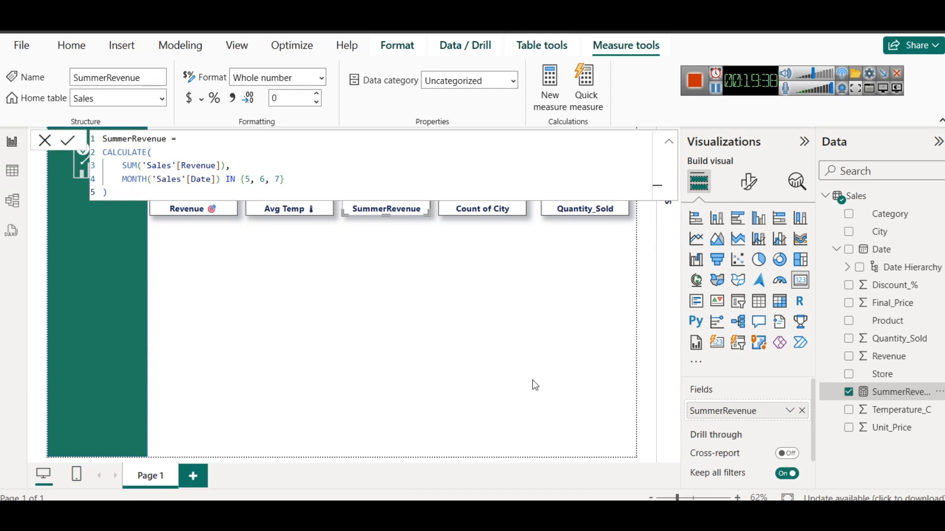
click(465, 446)
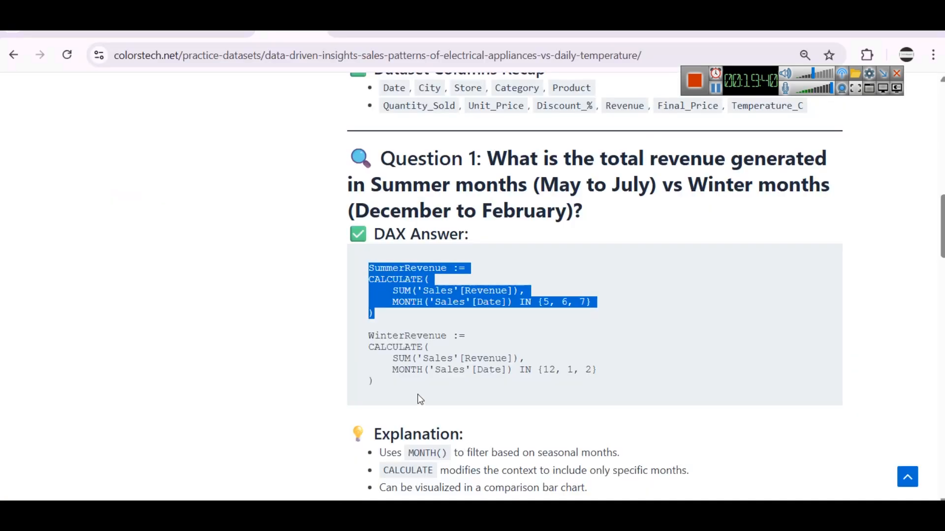
drag(367, 262, 427, 312)
key(ctrl+c)
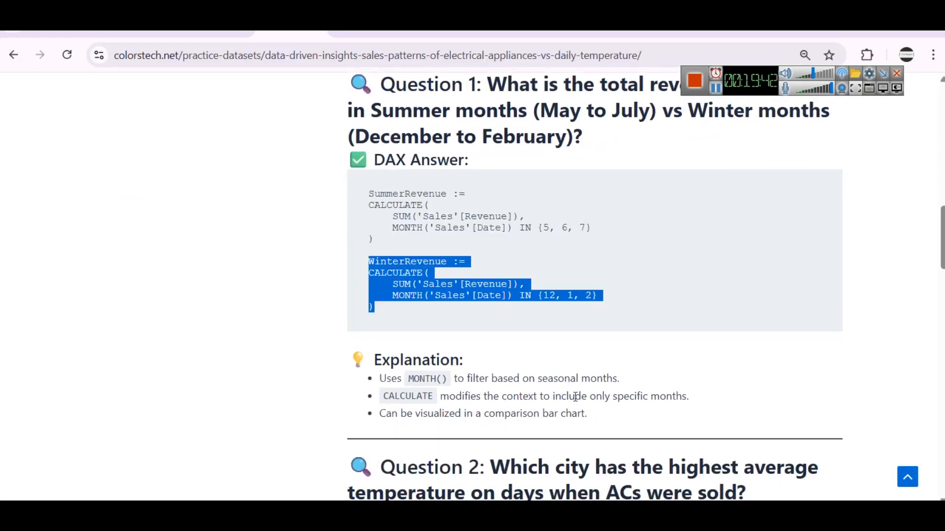
mouse_move(613, 517)
click(601, 459)
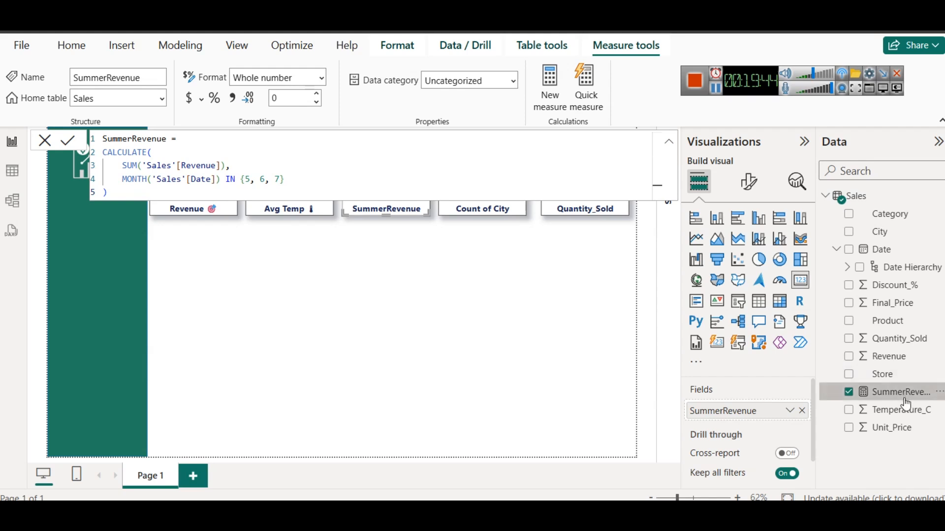
Create a measure in the Sales table from the copied WinterRevenue formula, summing revenue for months 12, 1 and 2, and commit it
click(856, 196)
right_click(859, 196)
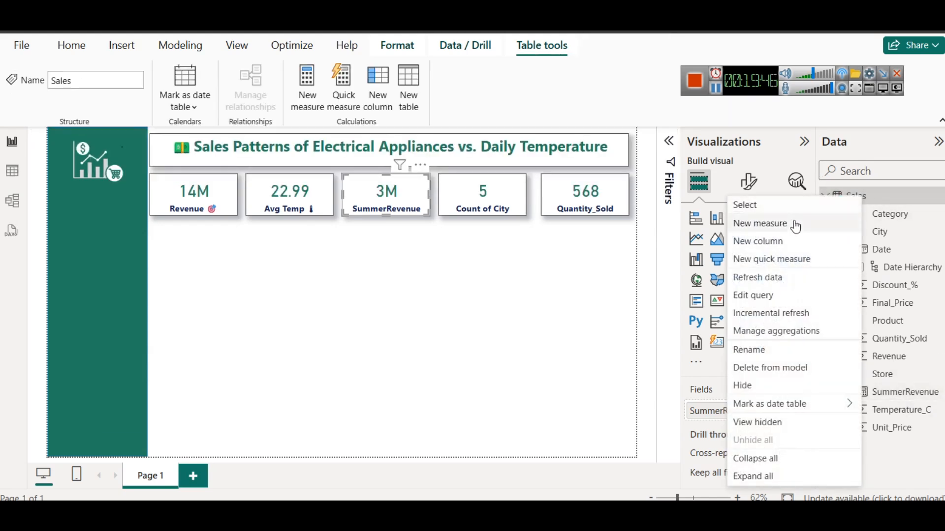
click(793, 222)
key(ctrl+a)
key(ctrl+v)
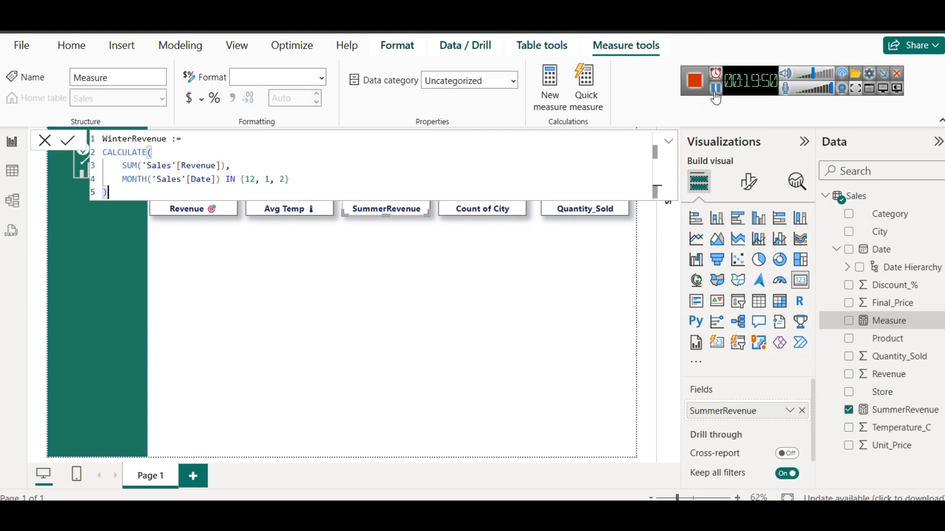
click(150, 179)
key(BackSpace)
text(()
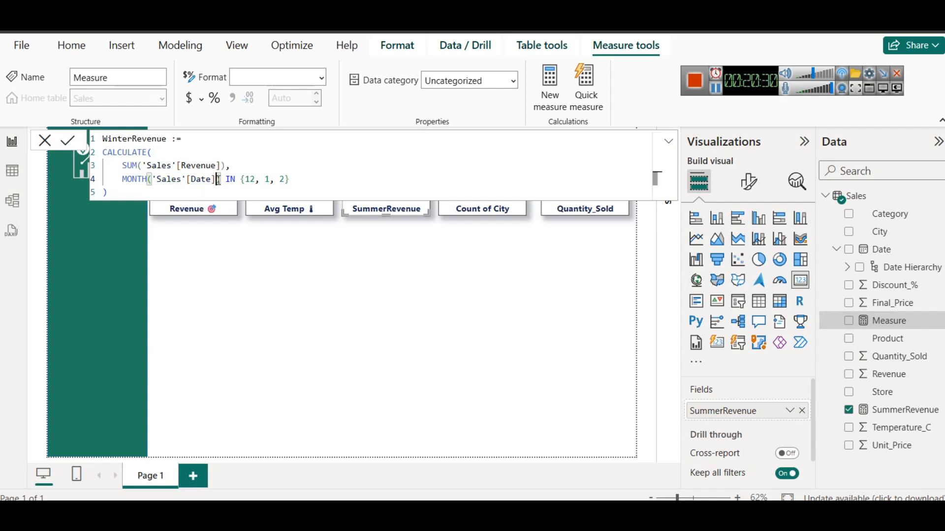
key(Return)
Expand the Date Hierarchy and replace MONTH('Sales'[Date]) in the WinterRevenue filter with Sales[Date]
click(848, 268)
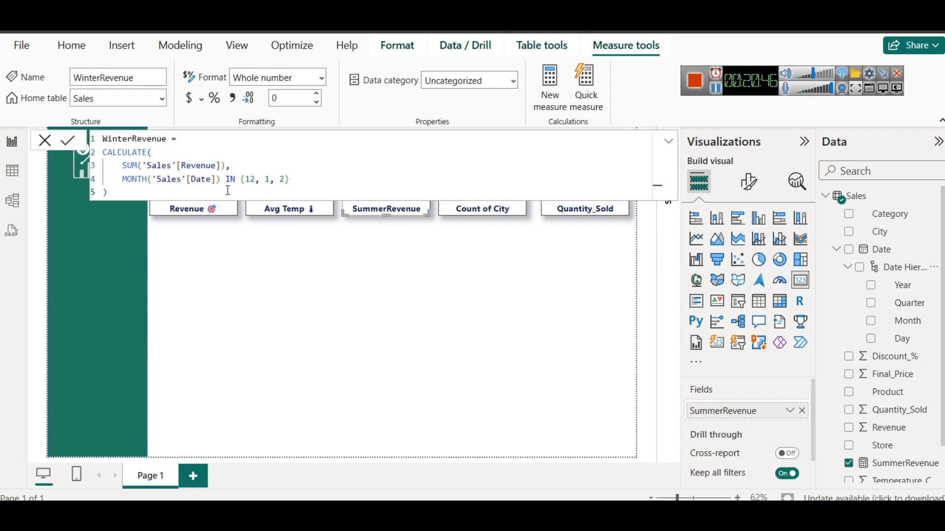
drag(221, 181, 122, 181)
key(BackSpace)
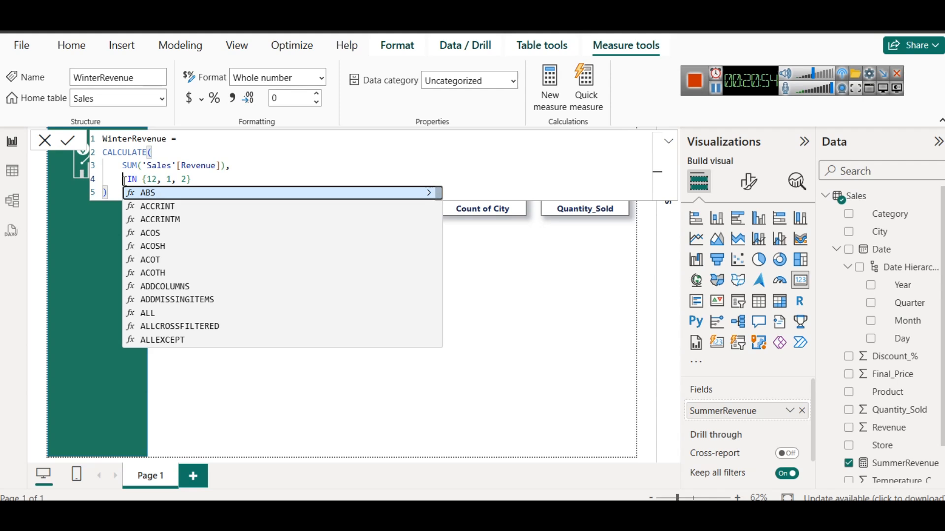
text(Date)
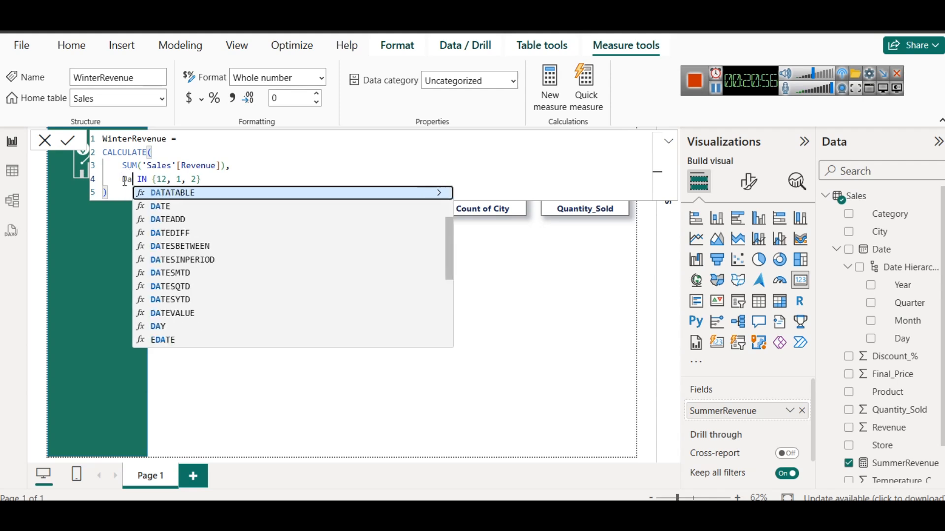
key(BackSpace)
key(BackSpace)
key(BackSpace)
key(BackSpace)
text(Sa)
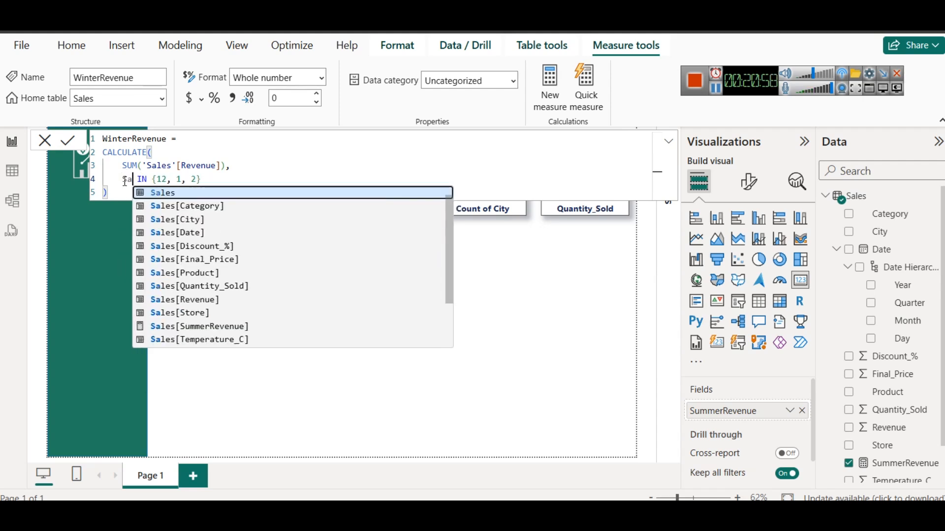
key(Down)
key(Down)
key(Down)
key(Tab)
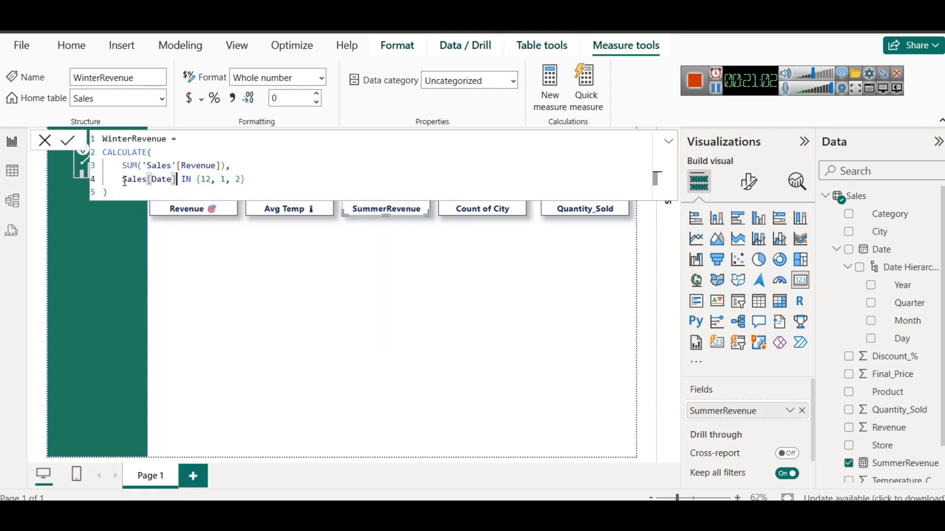
Try appending .Month to Sales[Date] in the WinterRevenue filter, and clear the expression before IN
text(.Month)
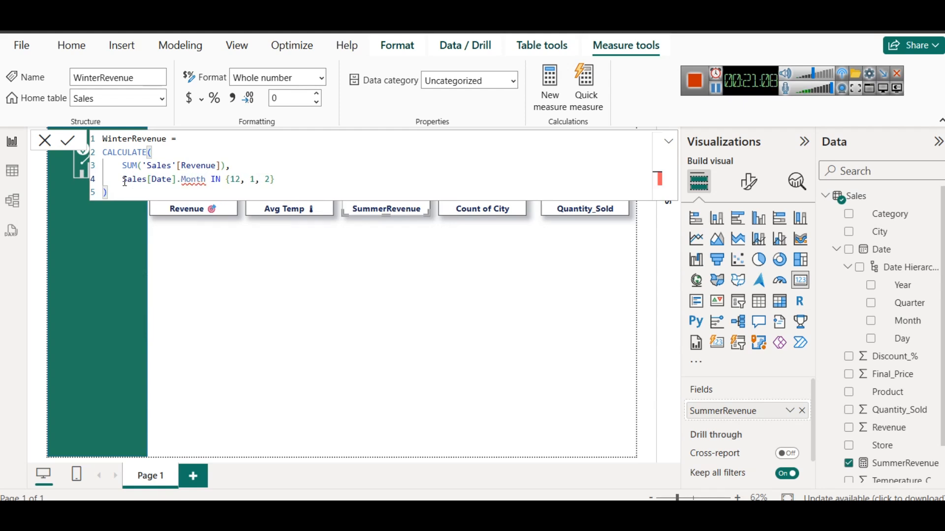
key(BackSpace)
key(BackSpace)
key(BackSpace)
key(BackSpace)
key(BackSpace)
key(BackSpace)
key(BackSpace)
key(BackSpace)
key(BackSpace)
key(BackSpace)
key(BackSpace)
key(BackSpace)
key(BackSpace)
key(BackSpace)
key(BackSpace)
key(BackSpace)
key(BackSpace)
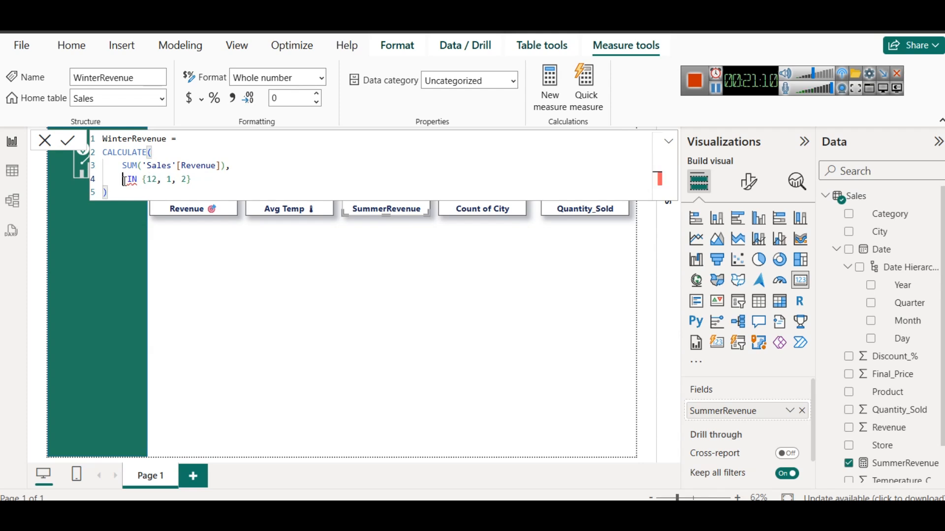
Enter MONTH(Sales[Date]) before IN {12, 1, 2} in the WinterRevenue formula and leave the formula editor
text(MONTH )
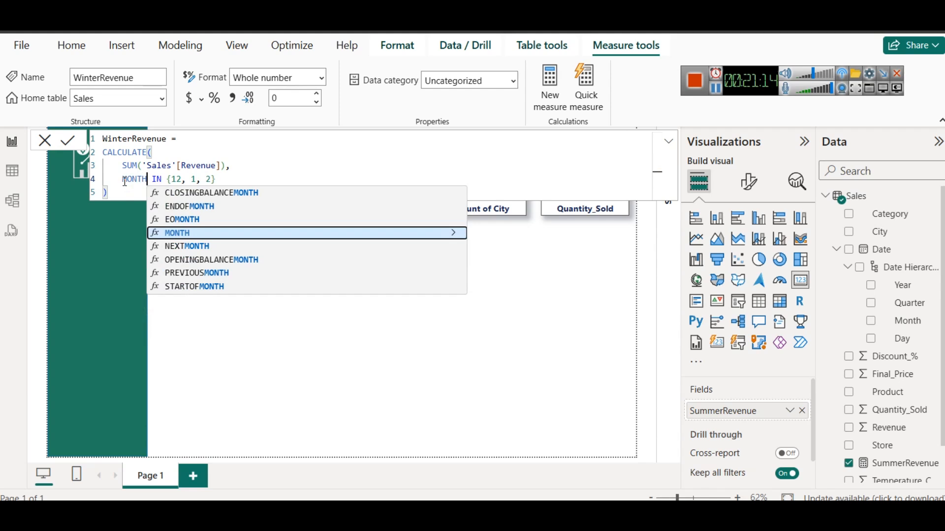
text(()
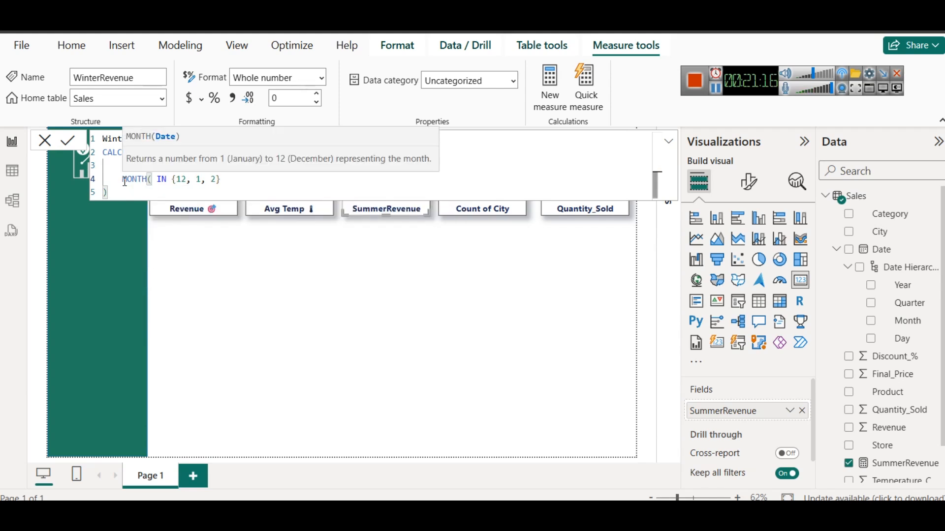
text(da)
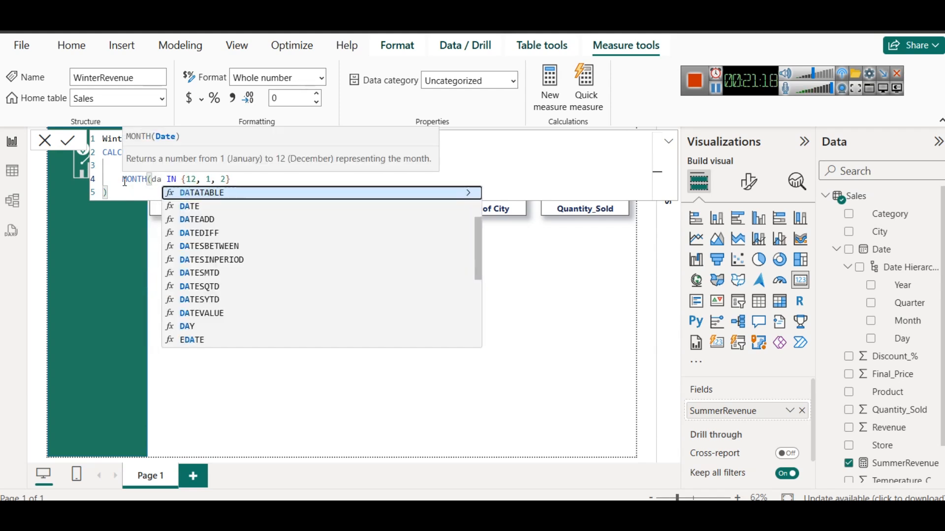
key(BackSpace)
key(BackSpace)
text(sa)
key(Down)
key(Down)
key(Down)
key(Down)
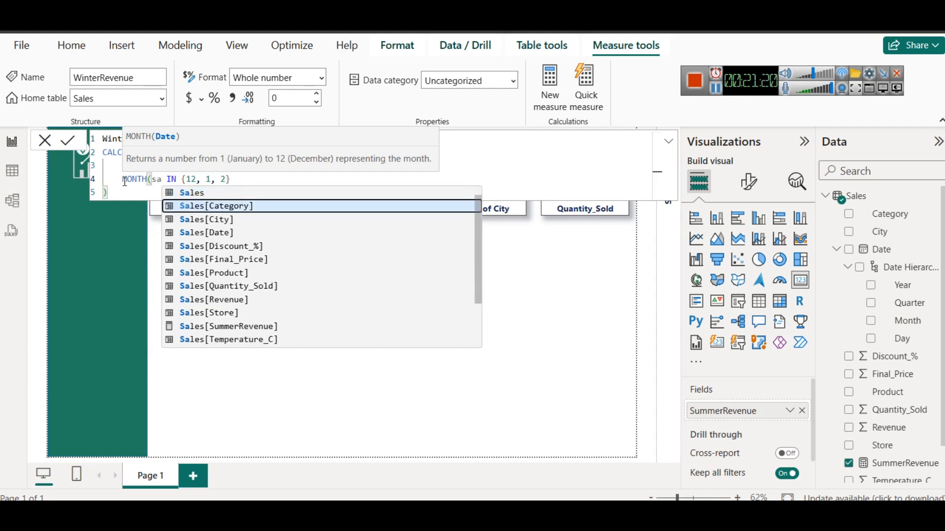
key(Down)
key(Down)
key(Up)
key(Up)
key(Up)
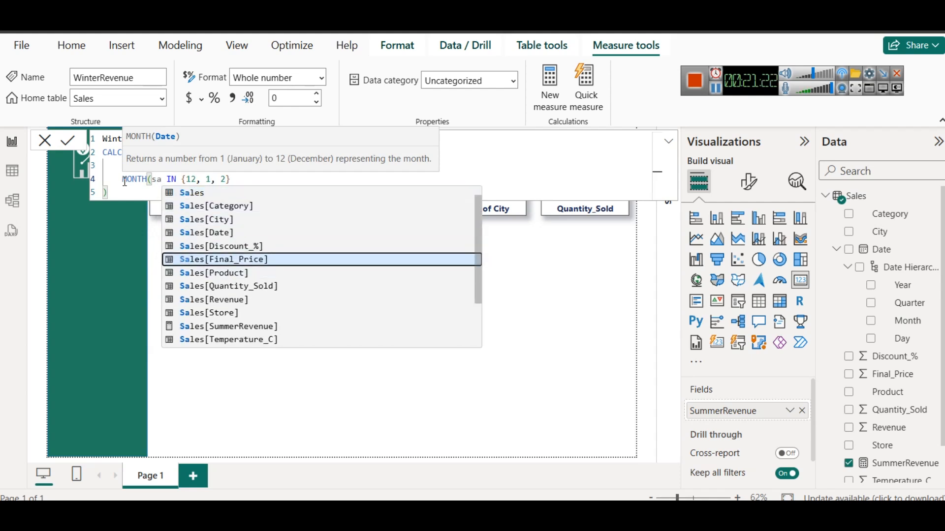
key(Tab)
text())
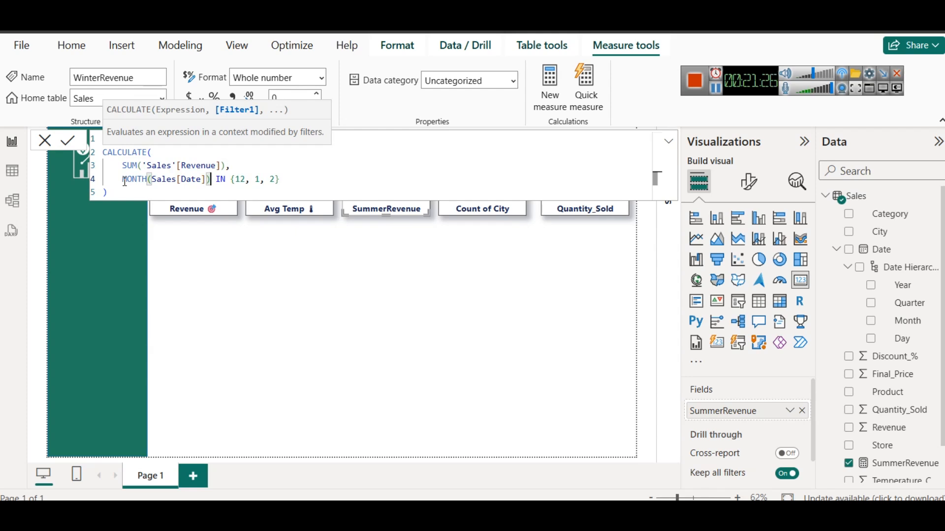
click(279, 181)
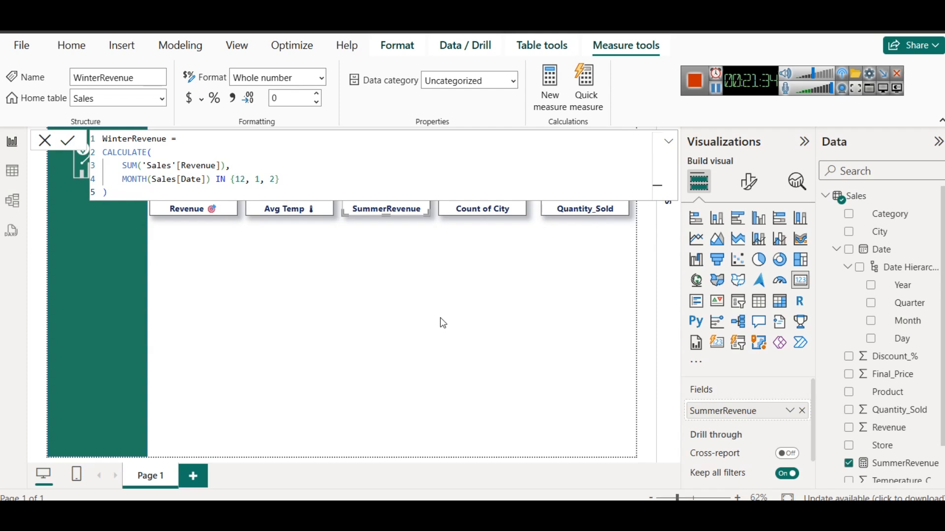
click(372, 327)
Replace the City count in the fourth card with the WinterRevenue measure
click(487, 202)
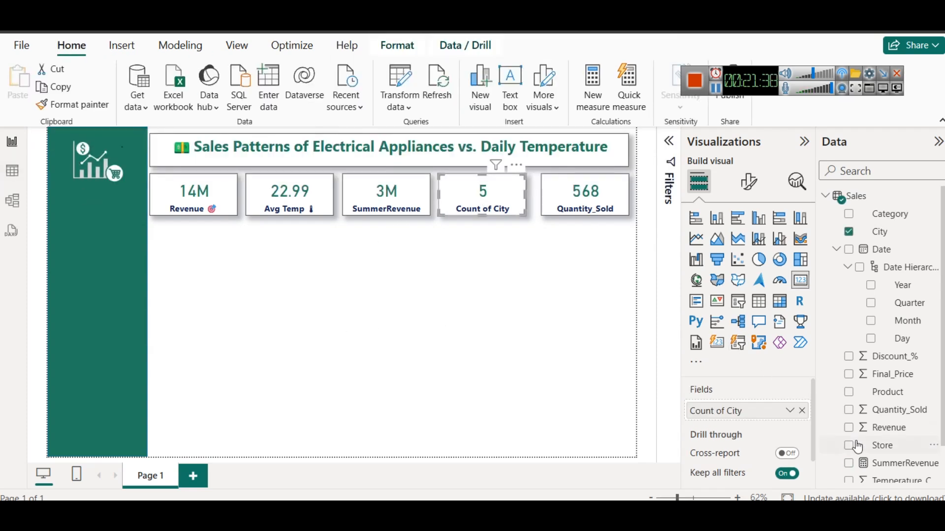
click(802, 410)
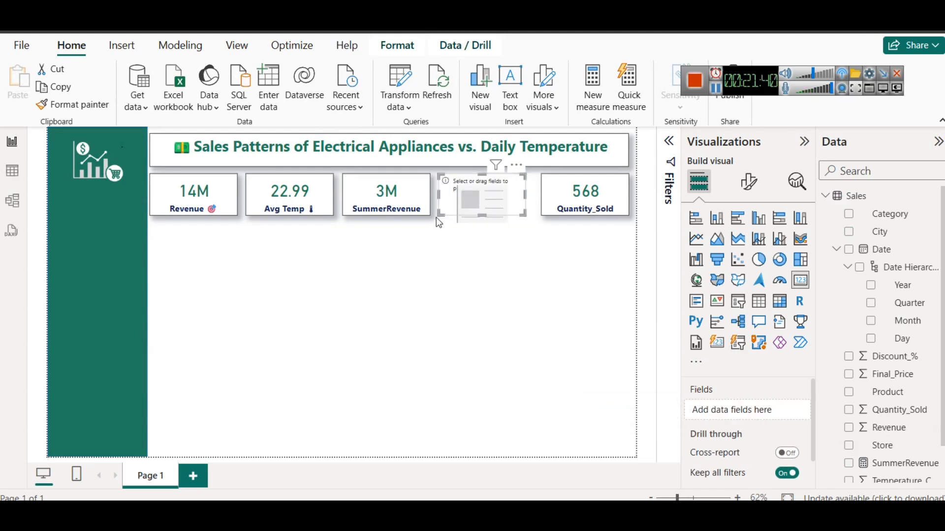
scroll(904, 437, down, 1)
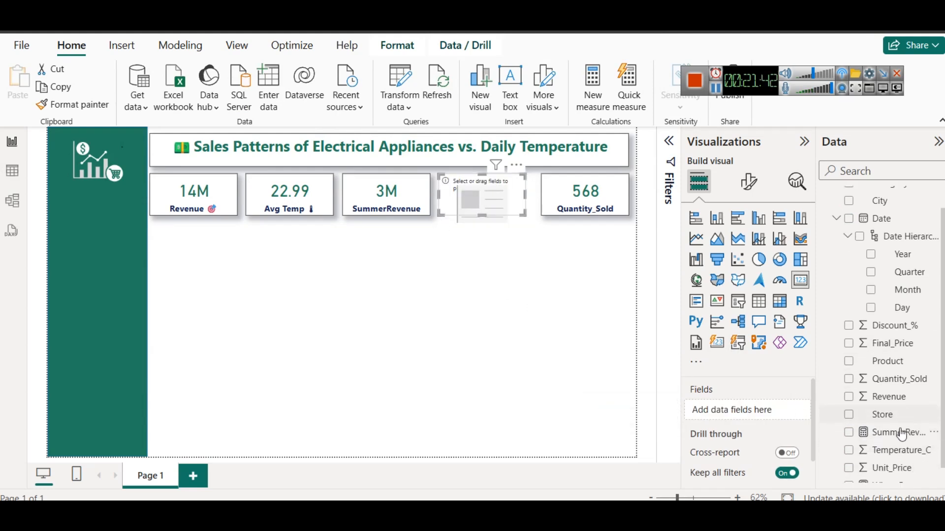
scroll(905, 437, down, 1)
drag(898, 474, 785, 416)
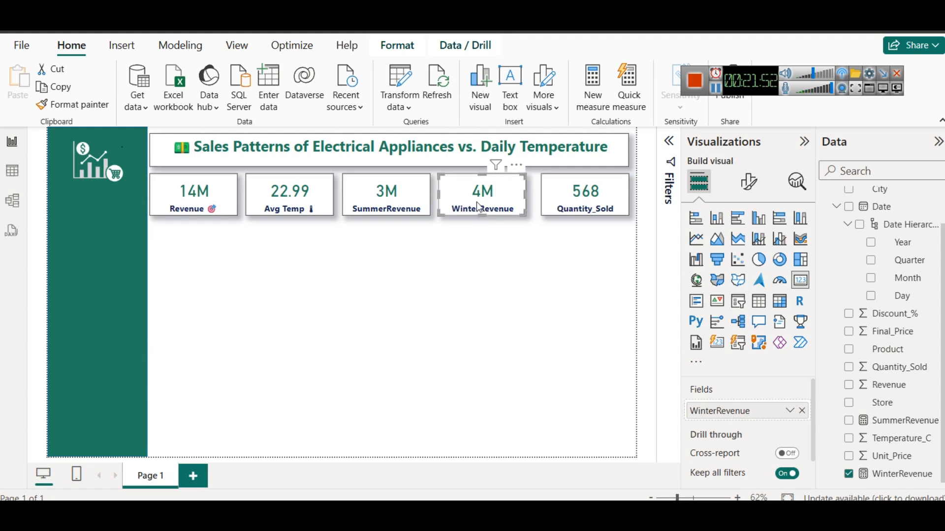
click(485, 261)
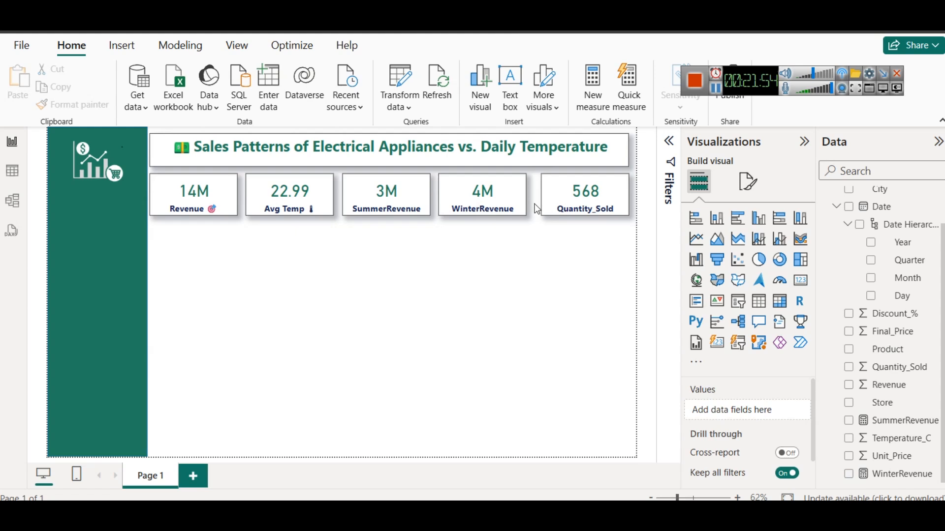
Nudge the WinterRevenue card slightly toward the Quantity_Sold card to even out the card spacing
click(378, 193)
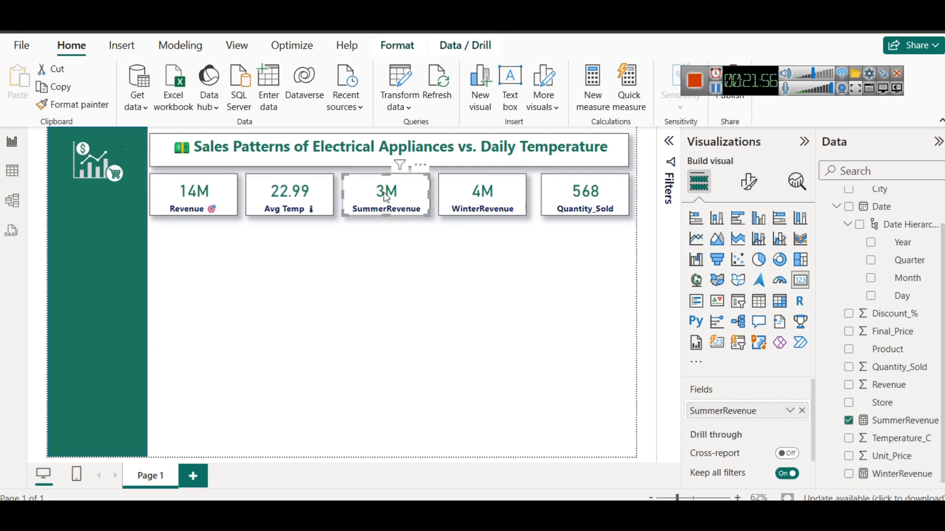
click(483, 193)
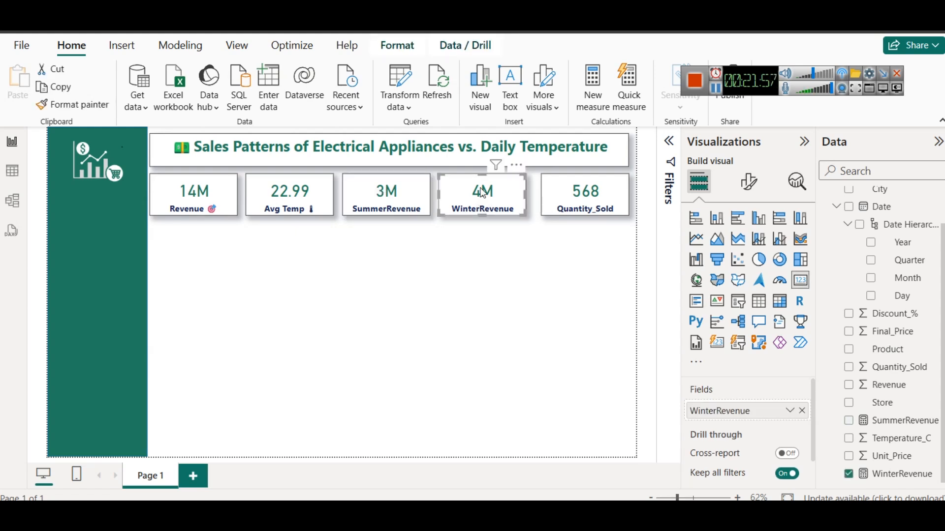
click(538, 257)
Add a stacked column chart and size it to fit the space beneath the Revenue and Avg Temp cards
scroll(922, 355, up, 2)
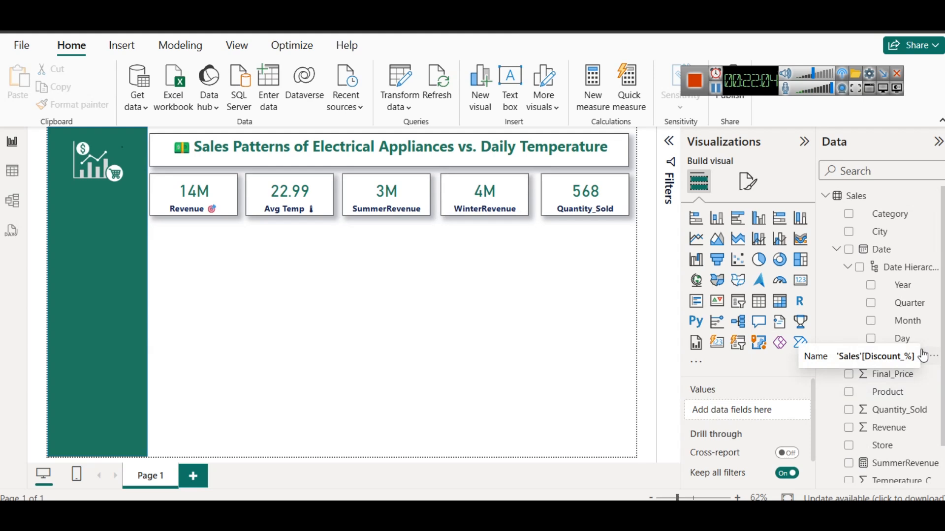
click(721, 223)
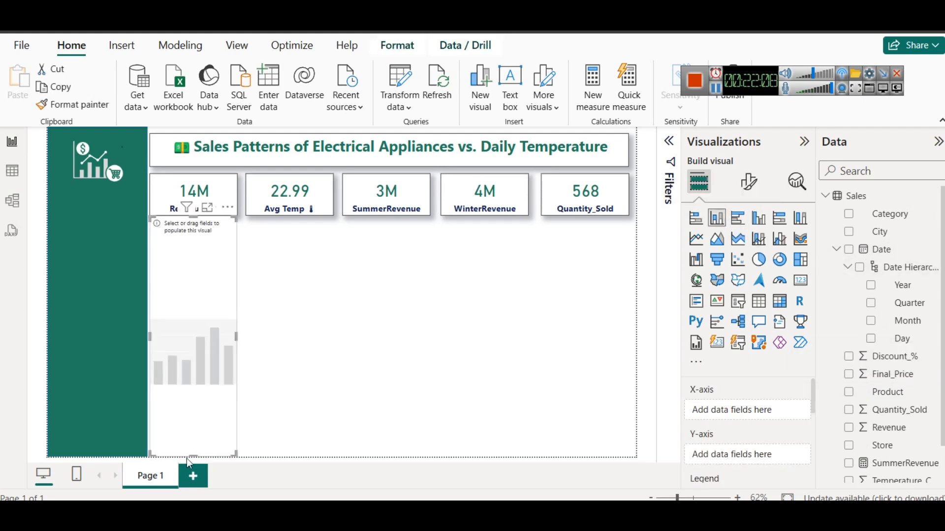
drag(195, 430, 197, 314)
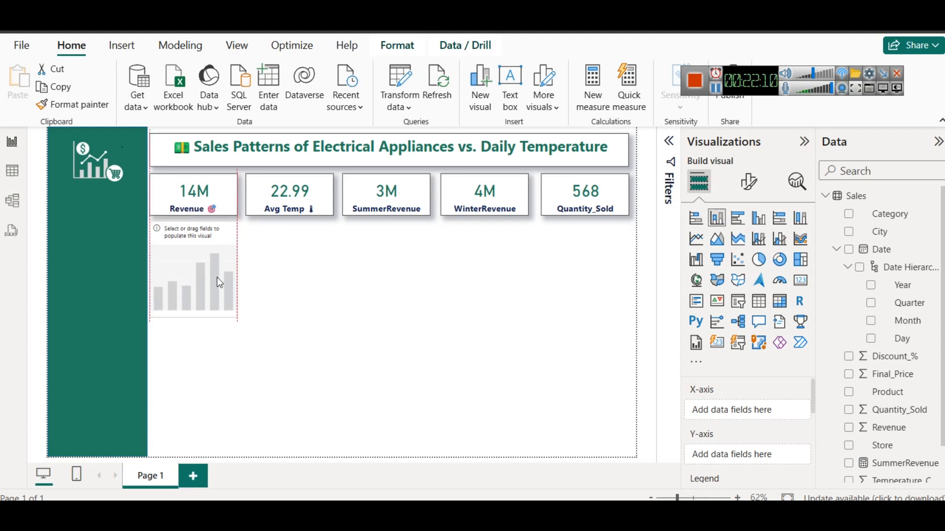
drag(233, 281, 289, 275)
Put Category on the chart's X-axis and SummerRevenue and WinterRevenue on its Y-axis
drag(900, 214, 754, 409)
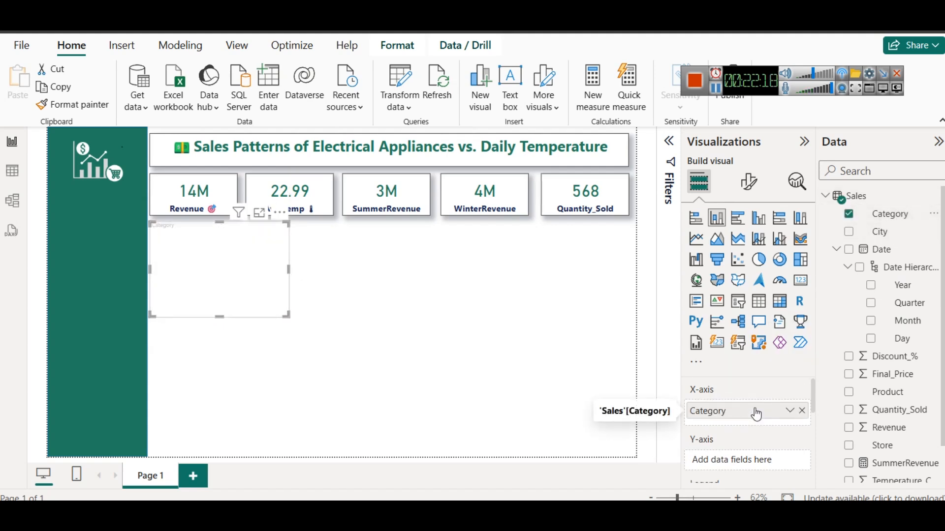
scroll(746, 450, down, 2)
scroll(739, 442, up, 3)
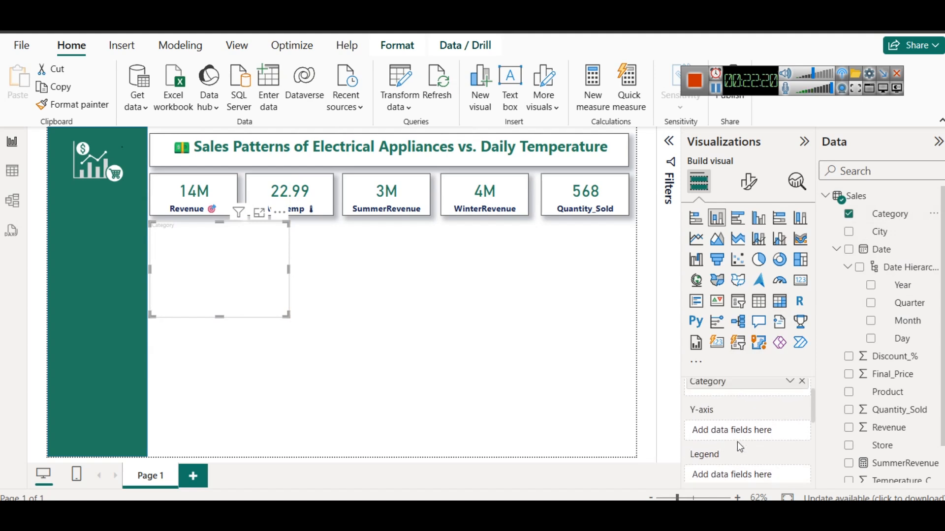
scroll(925, 426, down, 2)
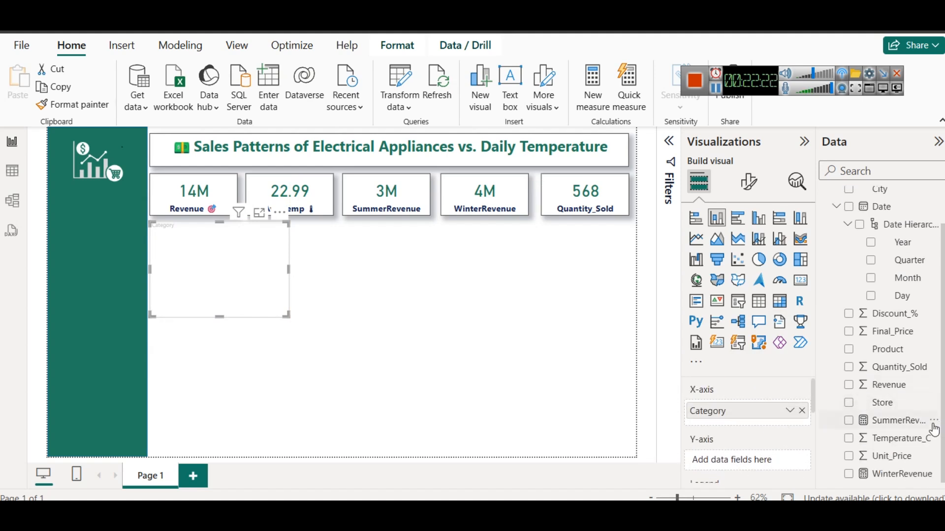
drag(890, 420, 729, 460)
drag(888, 475, 715, 471)
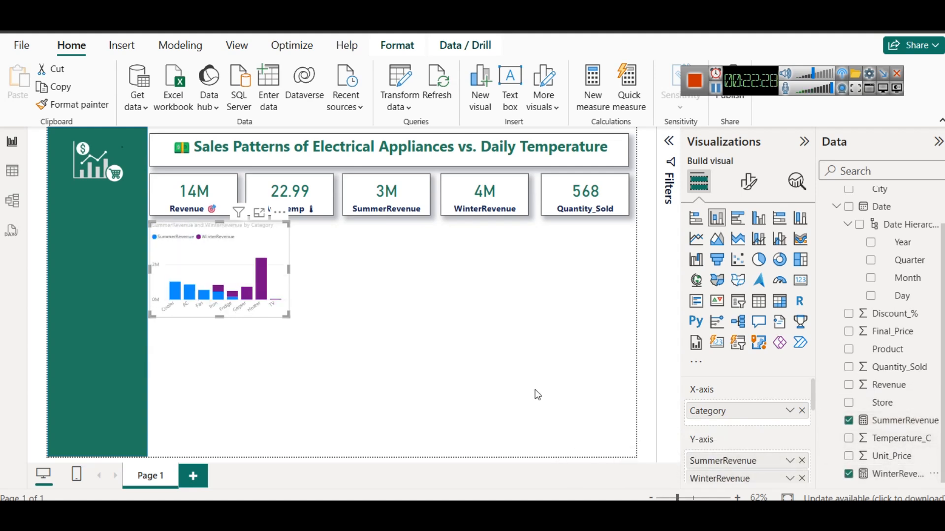
Open the column chart in focus mode, examine the seasonal revenue of Iron and Fridge, and return to the report
scroll(775, 452, down, 2)
scroll(773, 450, up, 2)
click(259, 213)
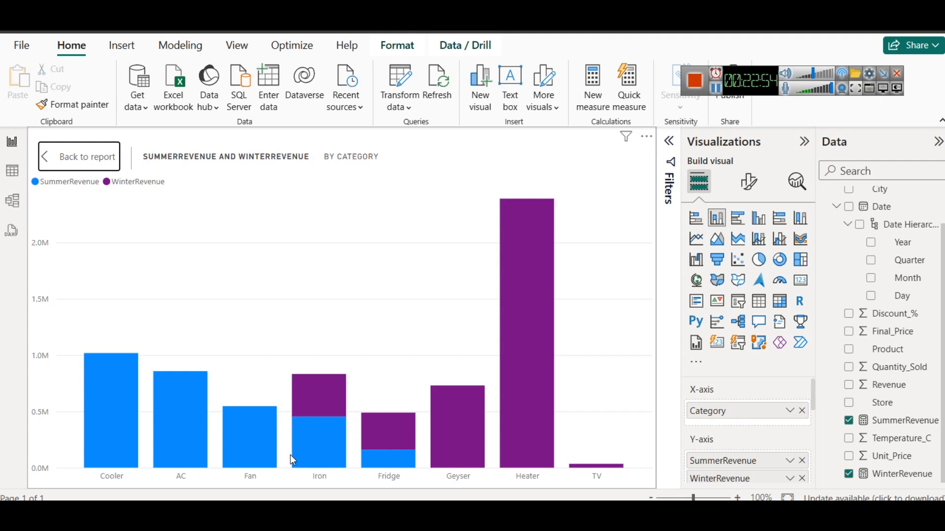
mouse_move(382, 438)
mouse_move(322, 401)
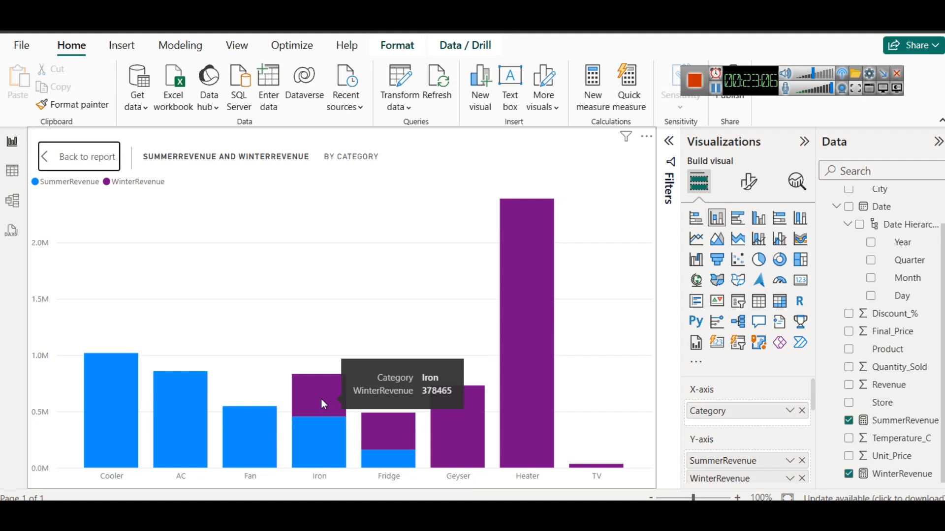
mouse_move(324, 425)
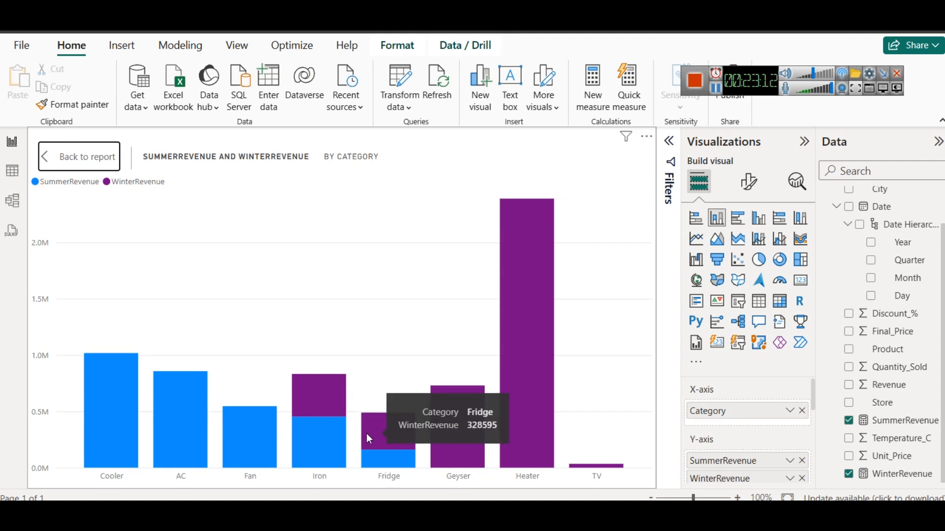
click(98, 163)
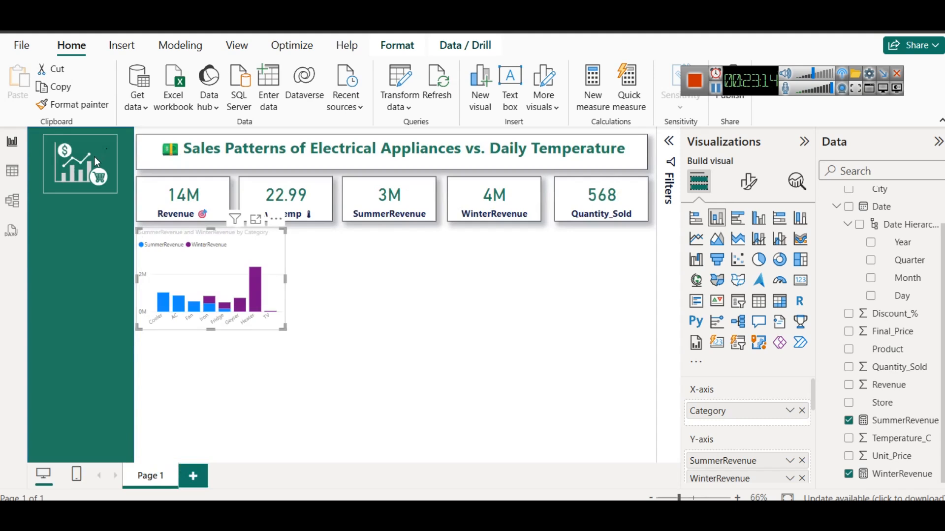
Set the title text color of the seasonal revenue column chart to dark navy blue
click(406, 286)
click(247, 240)
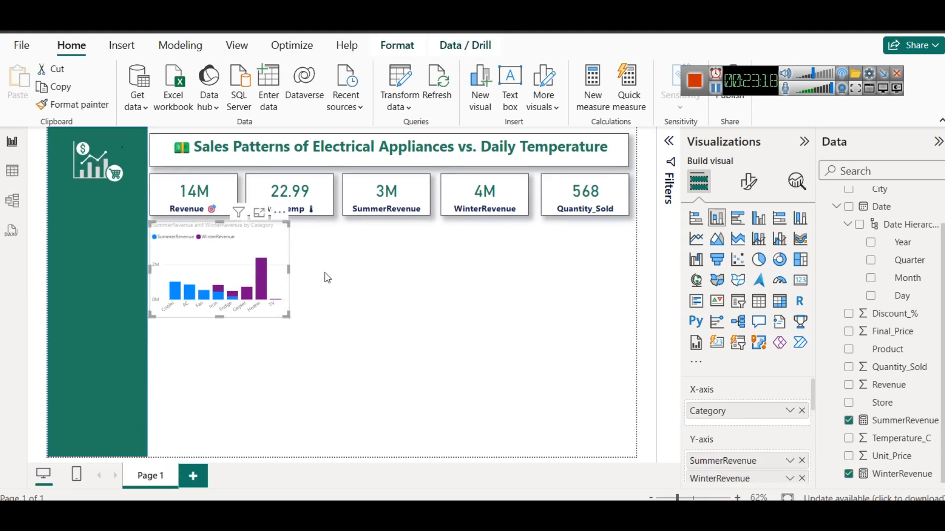
click(748, 182)
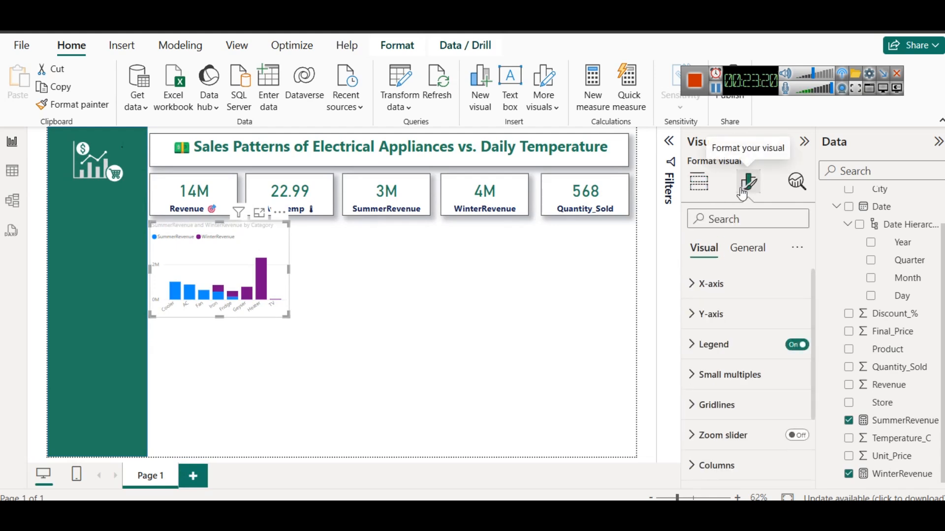
click(747, 247)
click(735, 315)
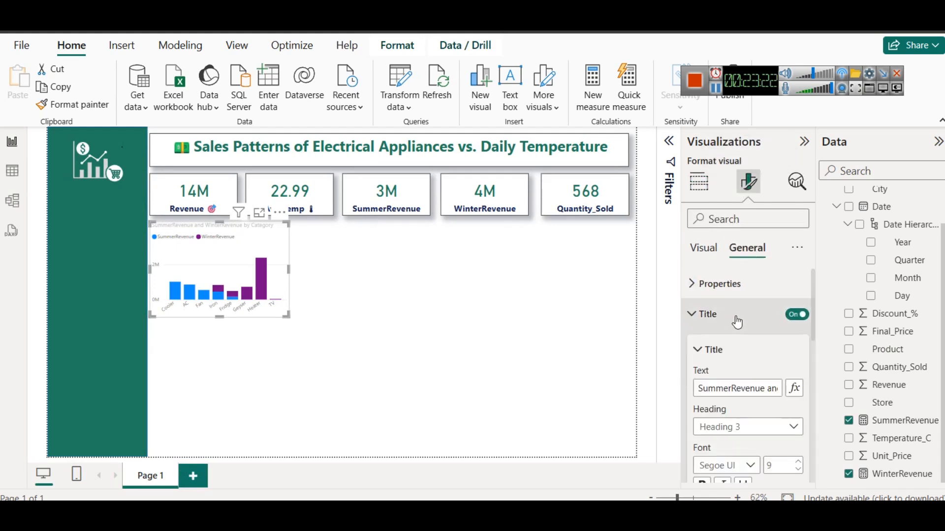
scroll(752, 408, down, 3)
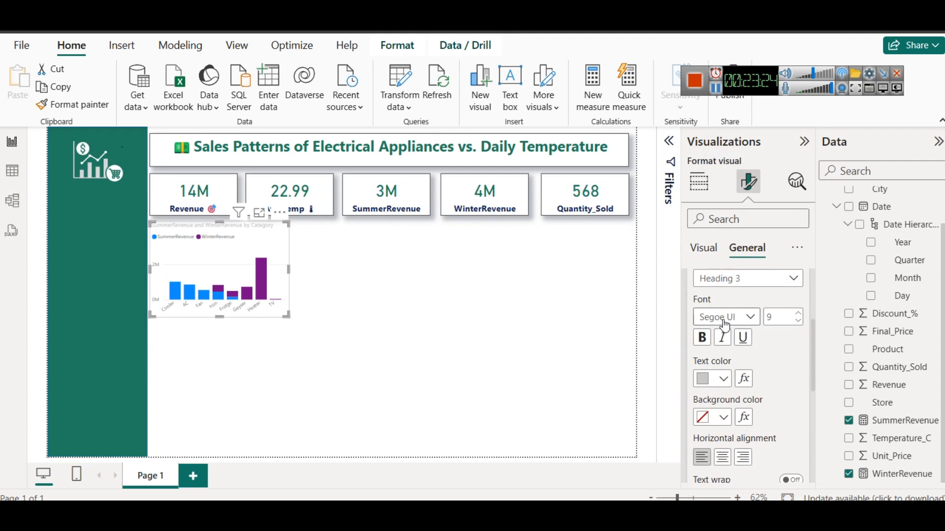
scroll(728, 322, up, 1)
scroll(734, 315, down, 3)
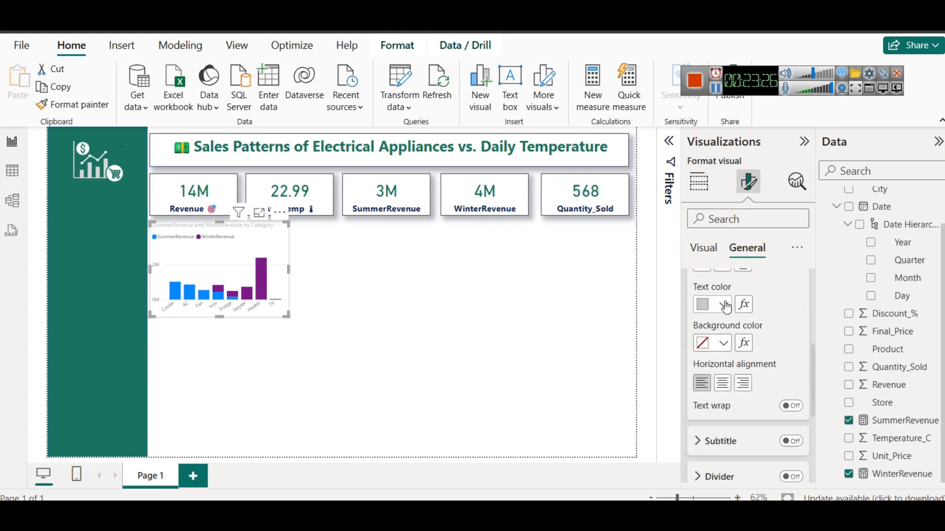
click(722, 303)
click(711, 241)
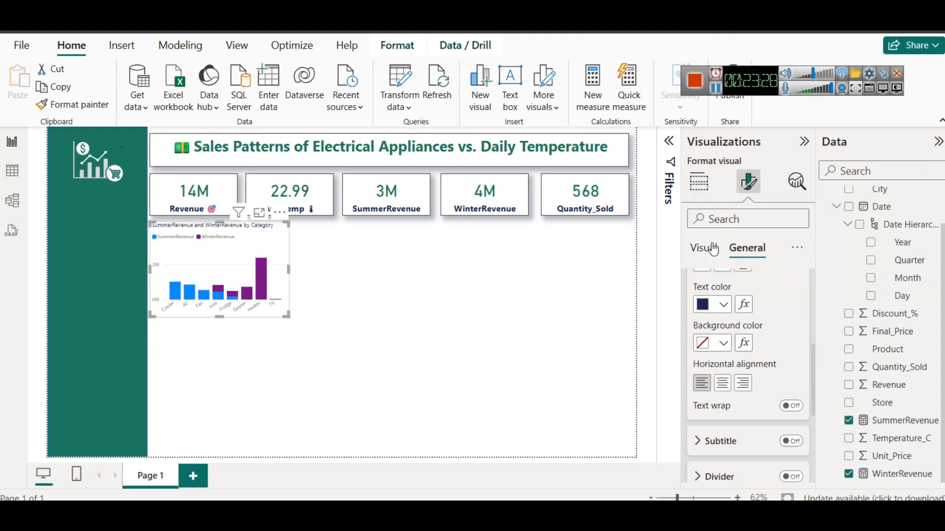
Make the column chart's title bold, set its font size to 12 and center it horizontally
scroll(729, 339, up, 2)
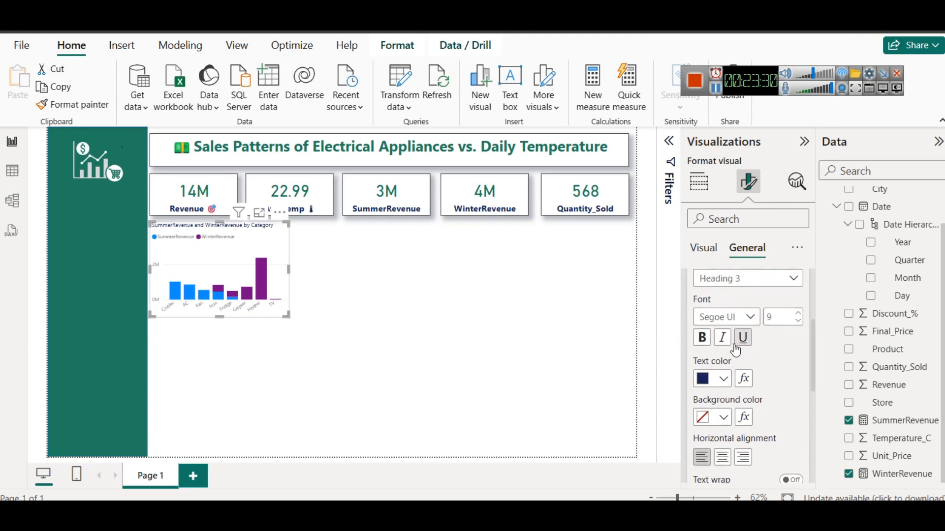
click(704, 338)
click(798, 314)
click(797, 317)
click(797, 318)
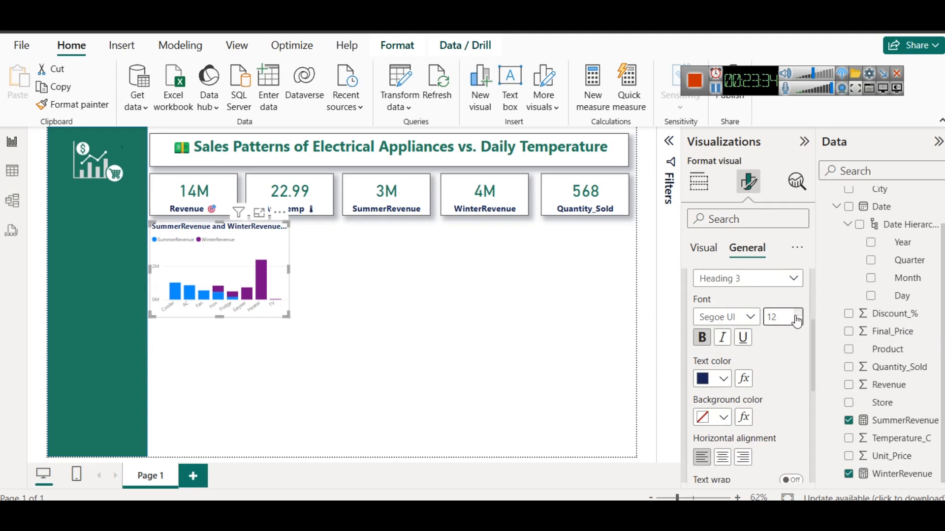
scroll(768, 356, down, 3)
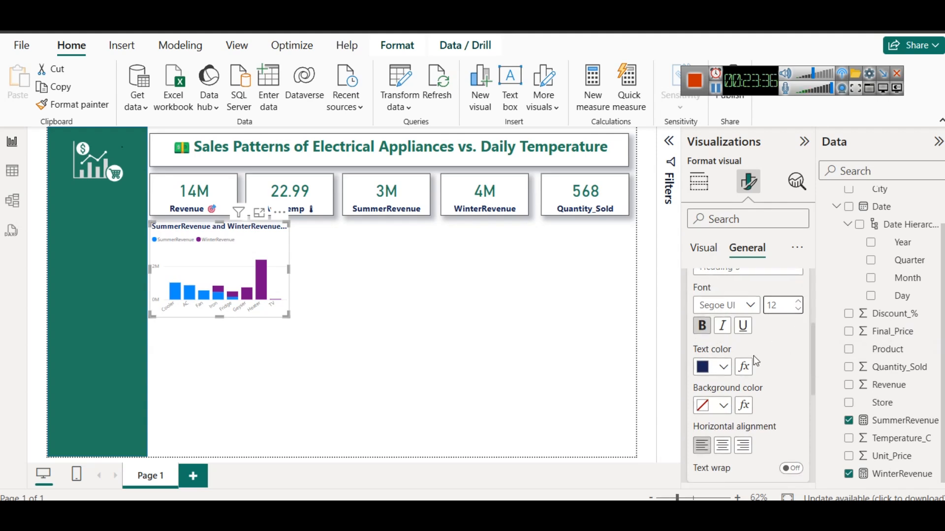
click(722, 383)
click(342, 256)
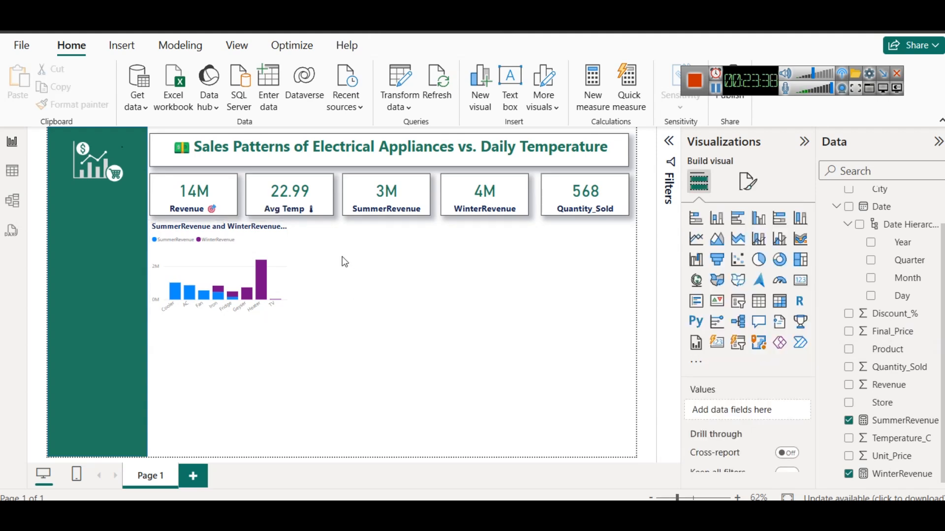
Widen the column chart slightly towards the empty canvas area, keeping its height
click(288, 267)
mouse_move(288, 268)
mouse_down()
mouse_move(342, 283)
mouse_move(300, 271)
mouse_up()
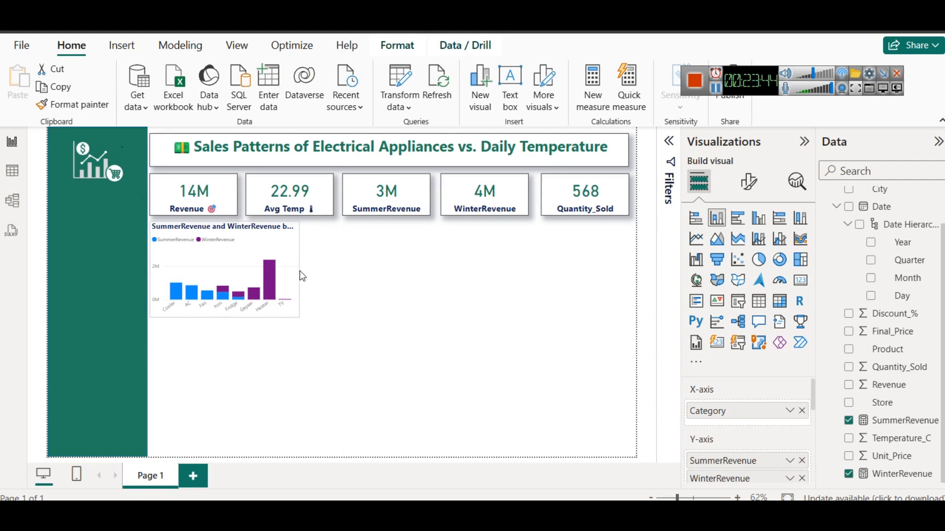
click(341, 279)
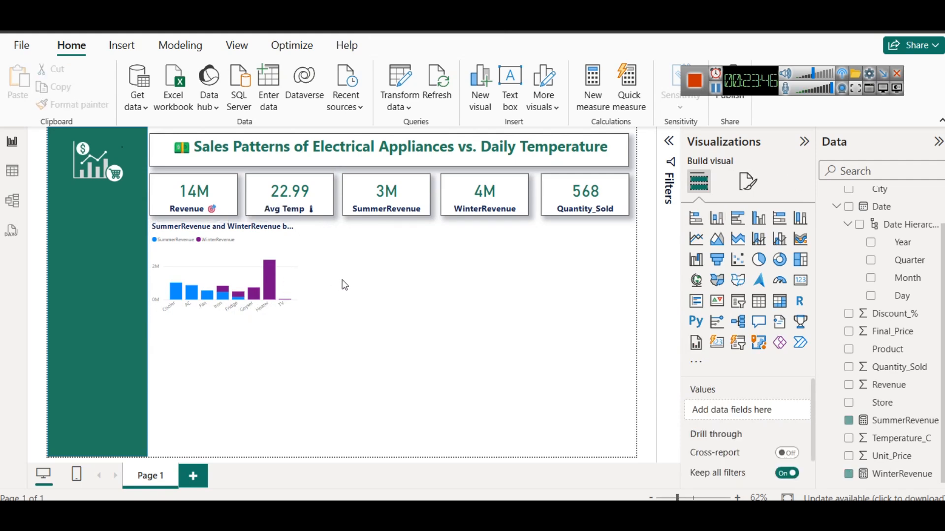
Turn on the visual border and shadow effects for the column chart
click(286, 231)
click(749, 181)
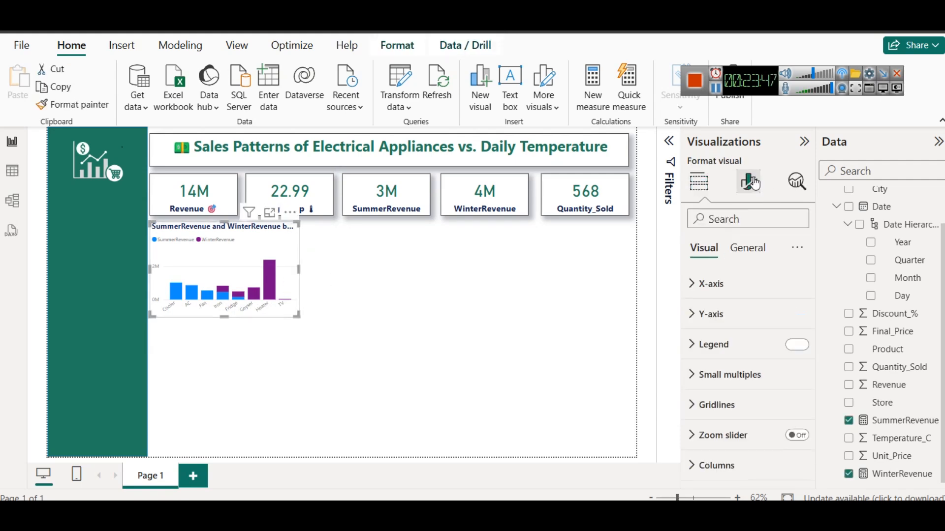
click(747, 247)
click(716, 344)
scroll(726, 369, down, 3)
click(783, 365)
click(793, 397)
click(487, 311)
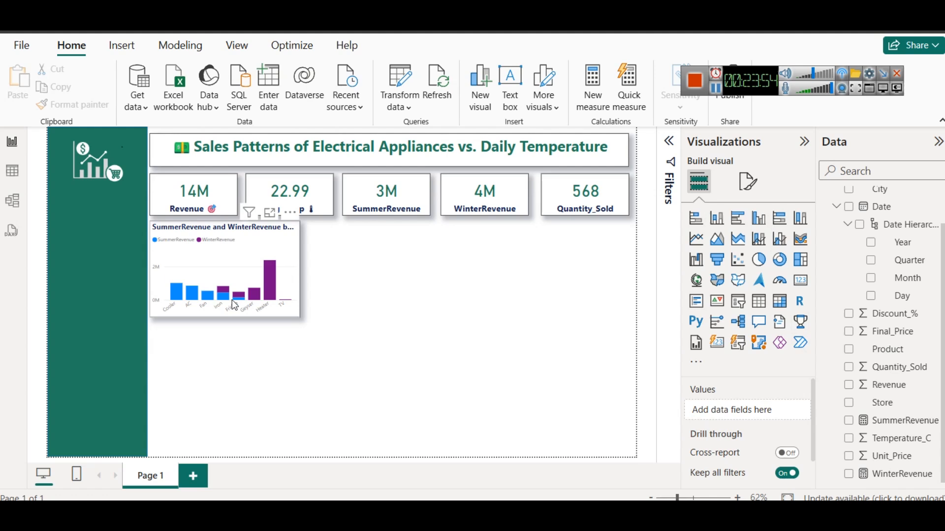
Turn off the column chart's visual border, keeping its shadow
click(292, 257)
click(748, 181)
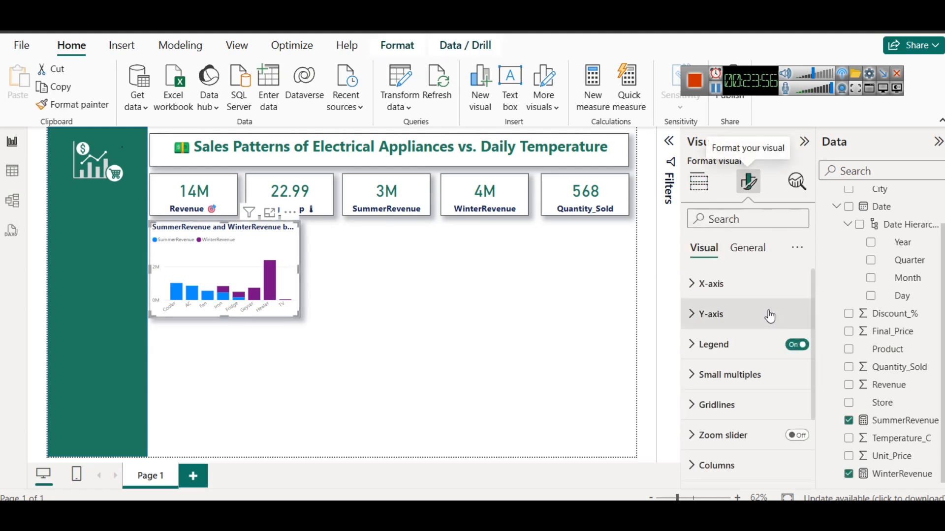
click(757, 249)
click(723, 344)
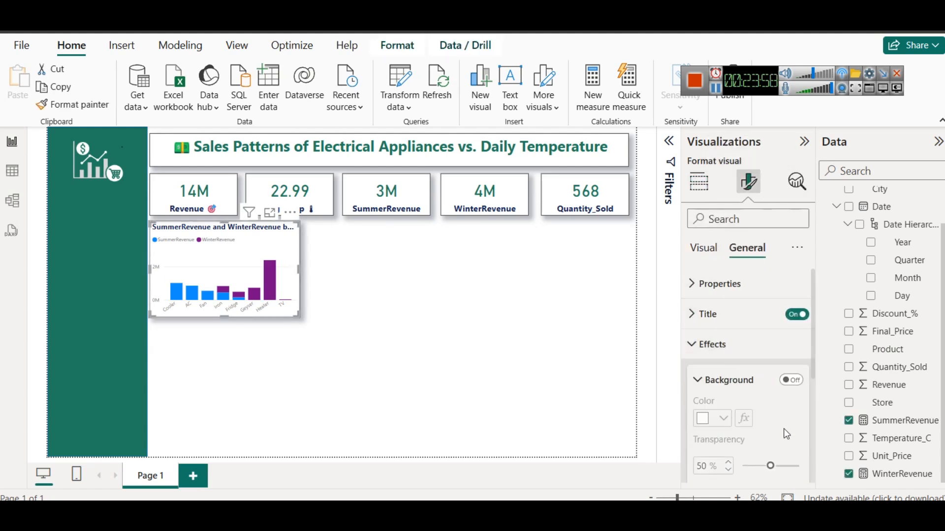
scroll(778, 419, down, 3)
click(790, 312)
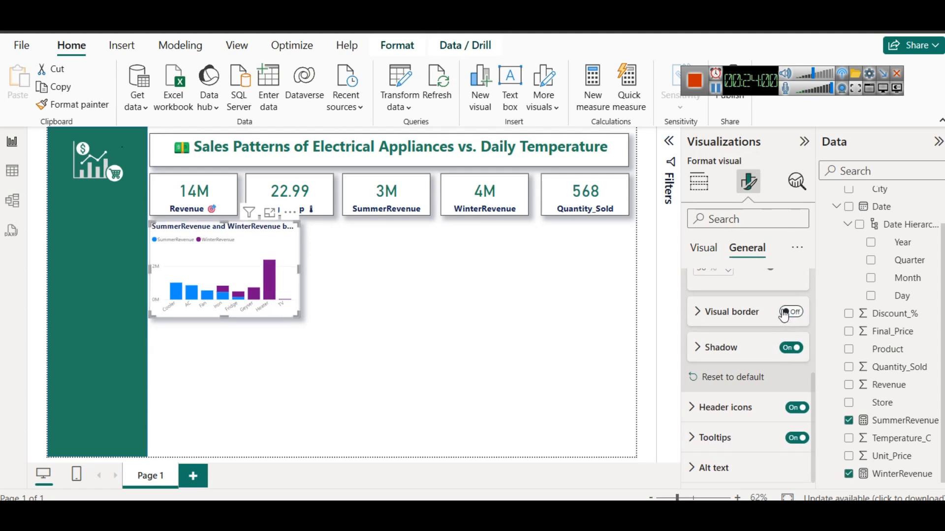
click(415, 296)
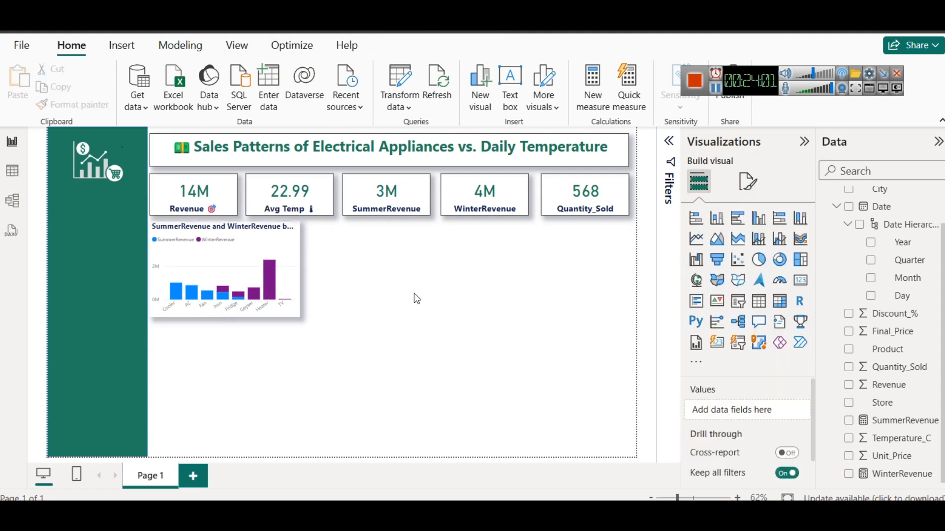
click(253, 235)
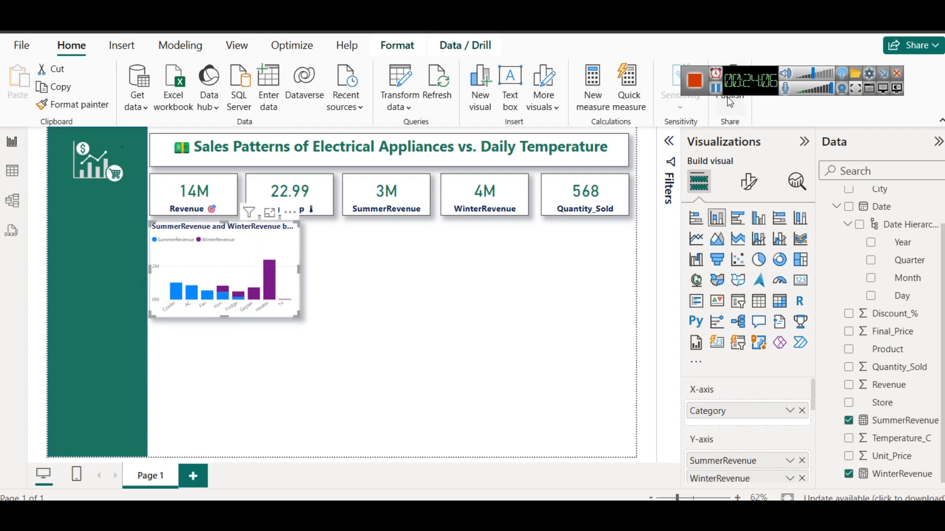
Switch to the colorstech.net page in the browser and read the WinterRevenue formula, its explanation and Question 2 on AC sales temperature
key(alt+Tab)
scroll(314, 340, down, 3)
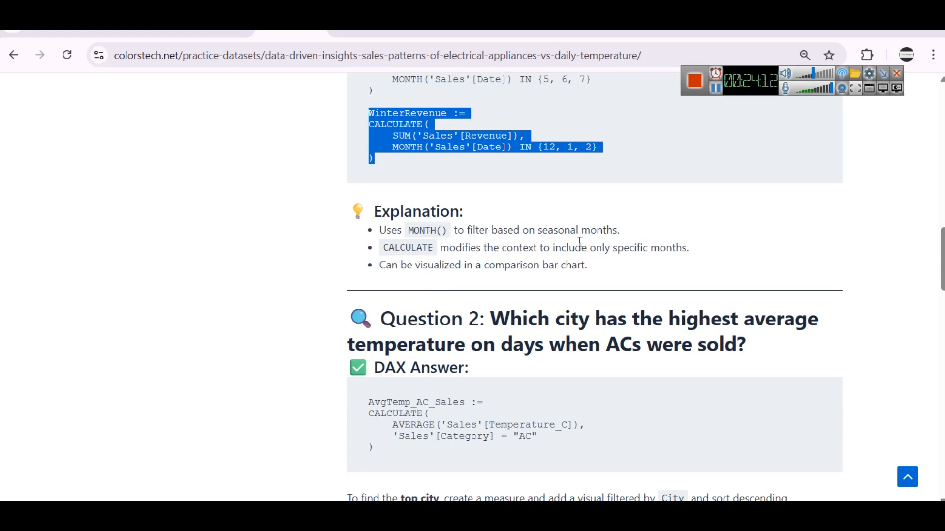
click(575, 155)
double_click(527, 147)
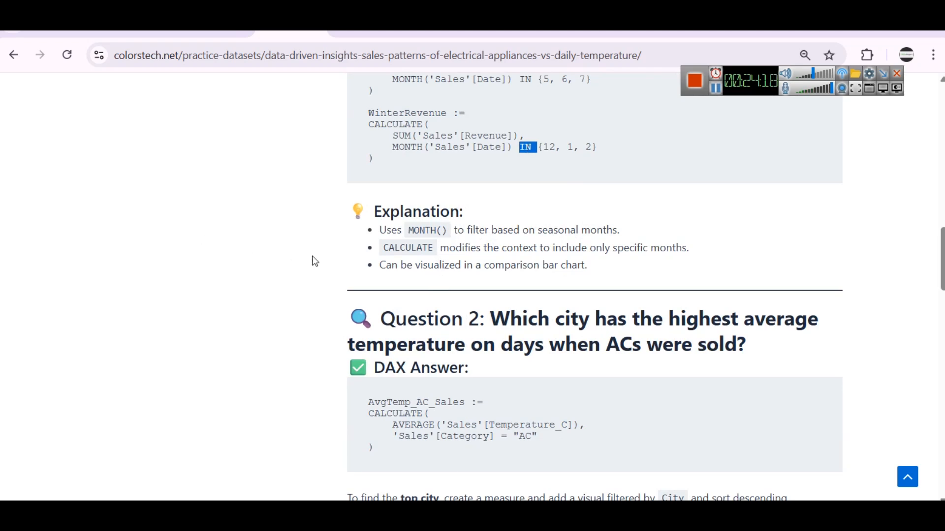
scroll(498, 294, down, 3)
scroll(498, 294, up, 3)
scroll(559, 185, down, 3)
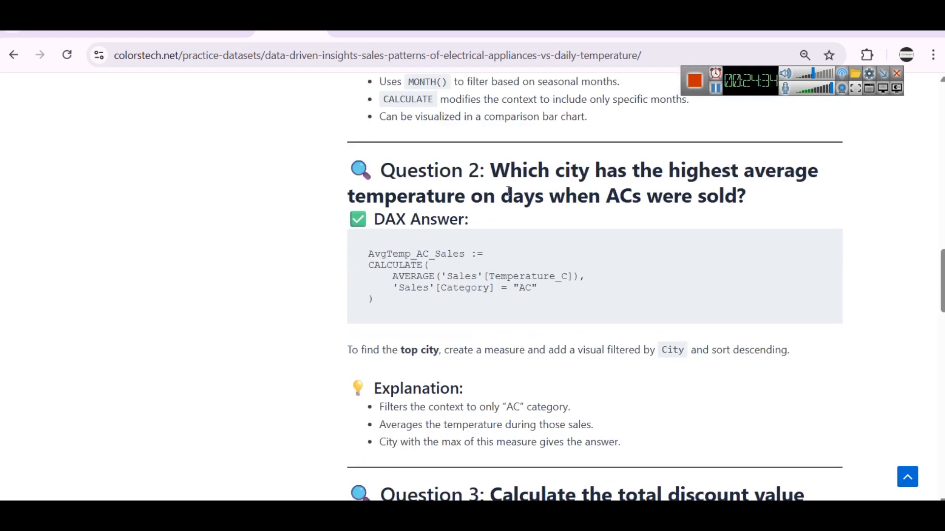
scroll(512, 206, up, 2)
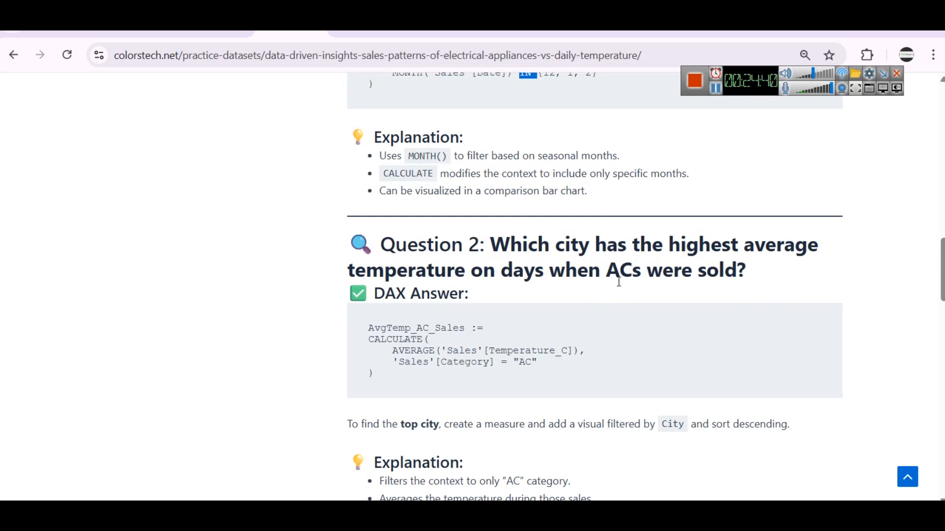
scroll(677, 280, up, 1)
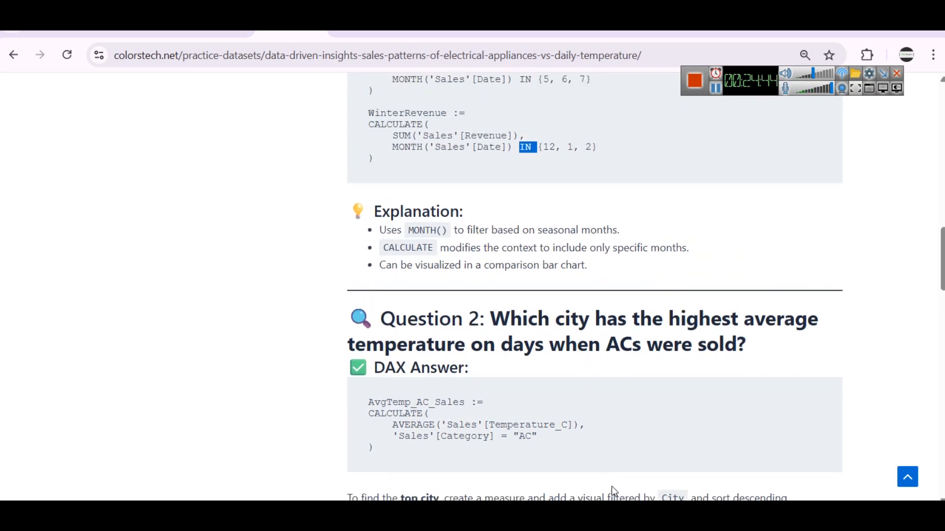
Return to Power BI and check the distinct Category values of the Sales table in the table view
click(605, 463)
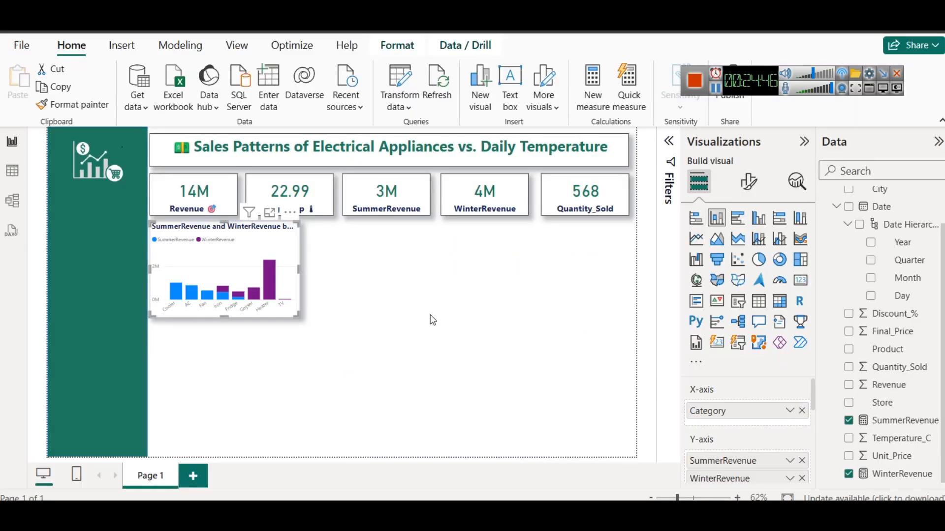
click(23, 175)
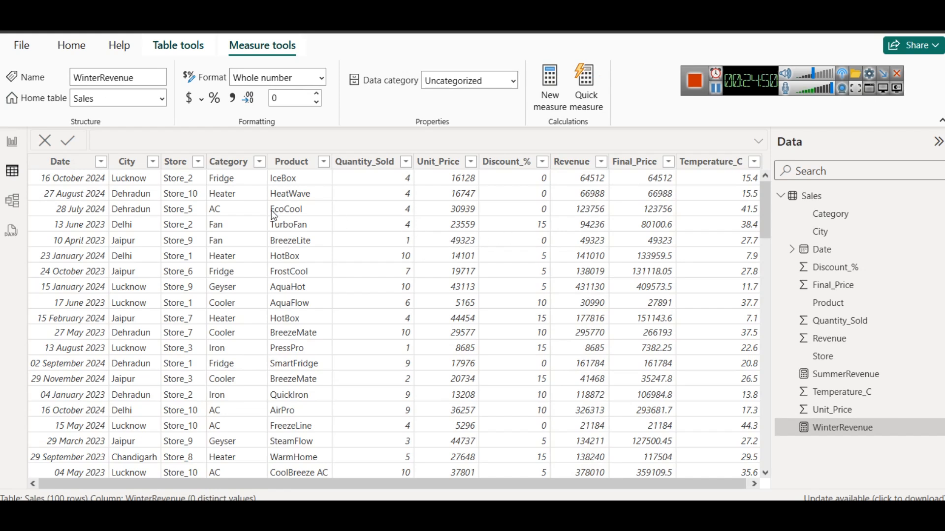
click(257, 164)
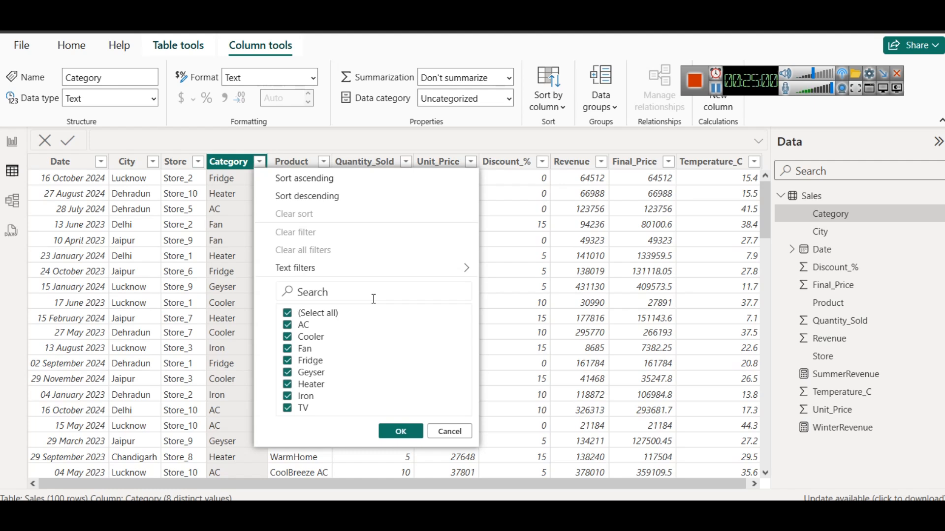
click(339, 147)
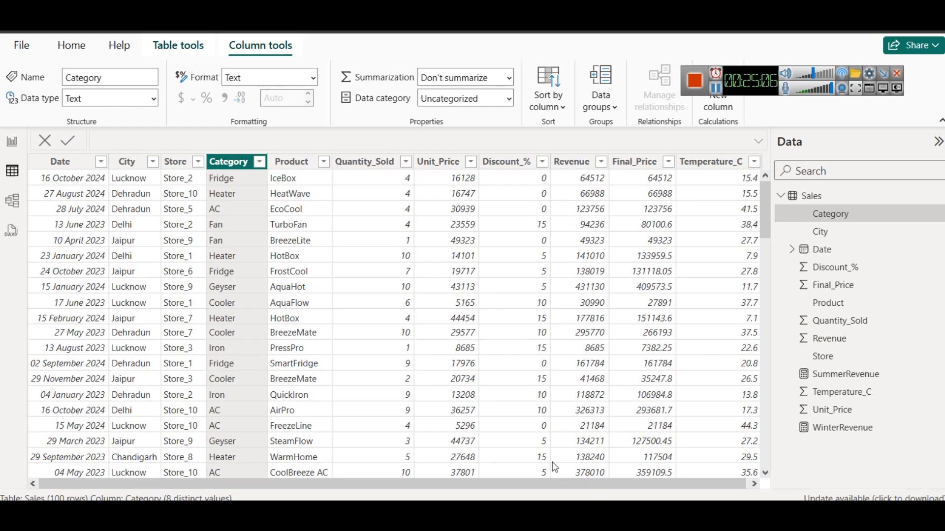
Switch to the browser page and copy the complete AvgTemp_AC_Sales DAX formula under Question 2
mouse_move(515, 513)
click(511, 400)
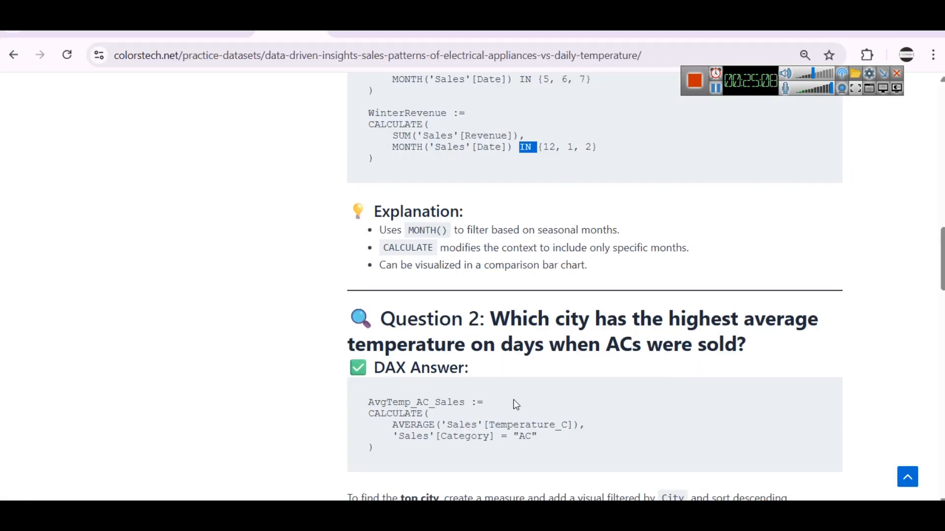
scroll(547, 340, down, 2)
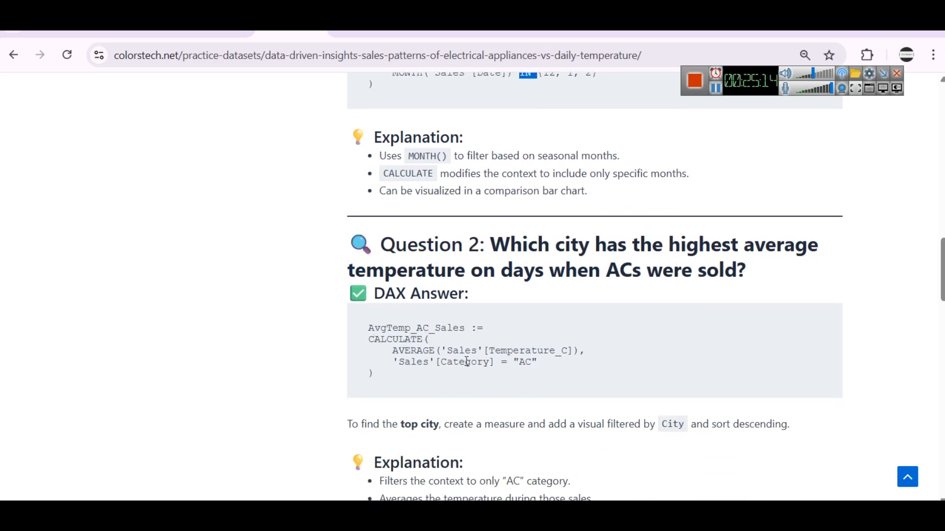
drag(393, 350, 616, 346)
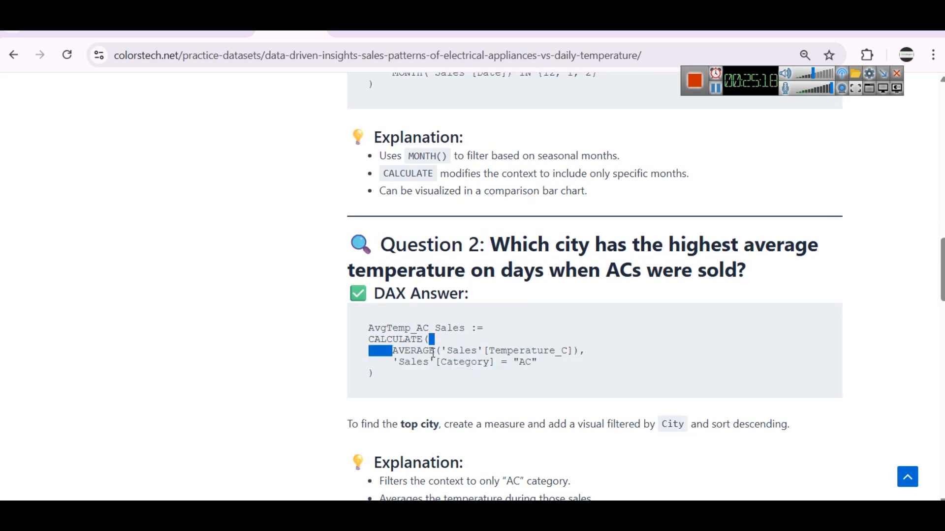
drag(388, 374, 364, 333)
key(ctrl+c)
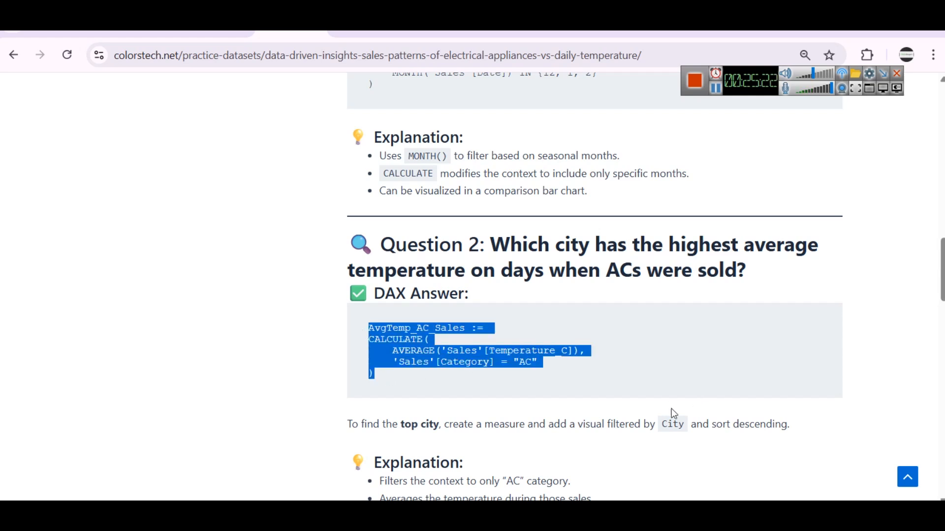
Return to Power BI's report view and create the AvgTemp_AC_Sales measure in the Sales table from the copied DAX formula
key(alt+Tab)
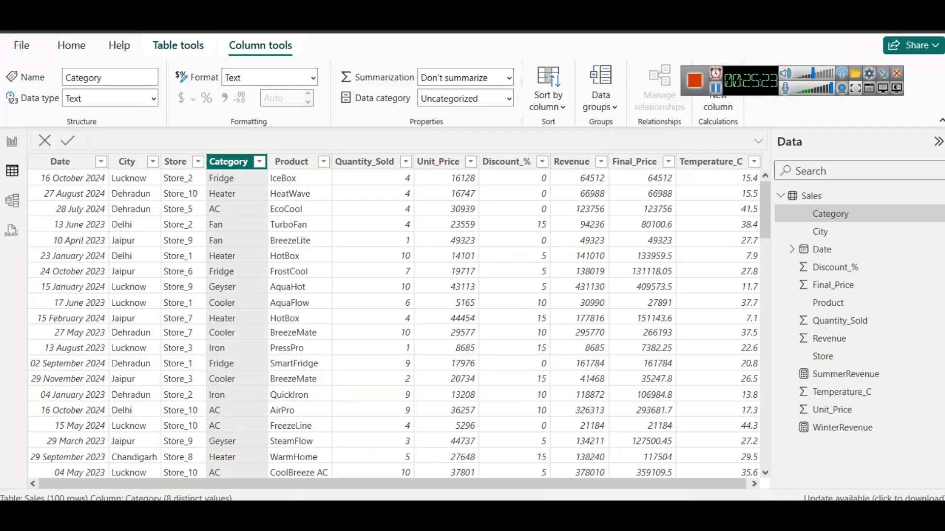
click(12, 141)
scroll(881, 256, up, 2)
right_click(858, 197)
click(802, 232)
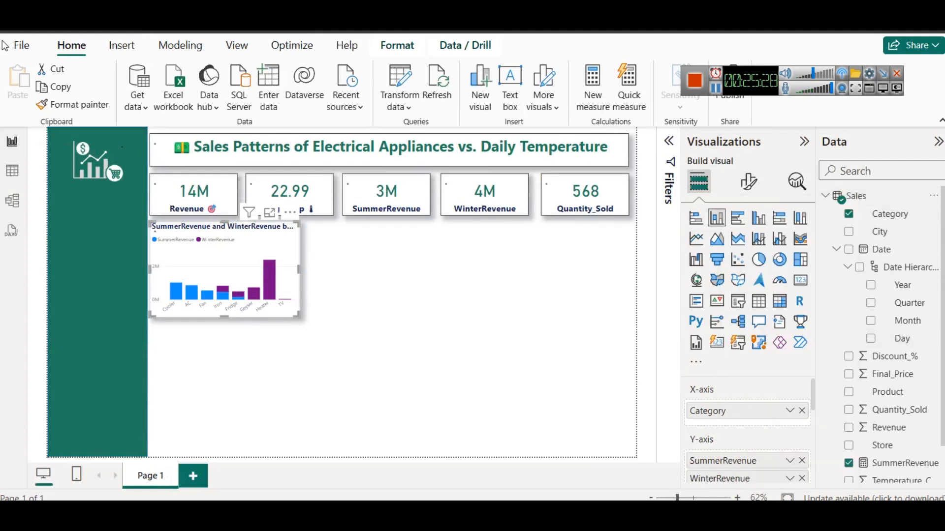
key(ctrl+v)
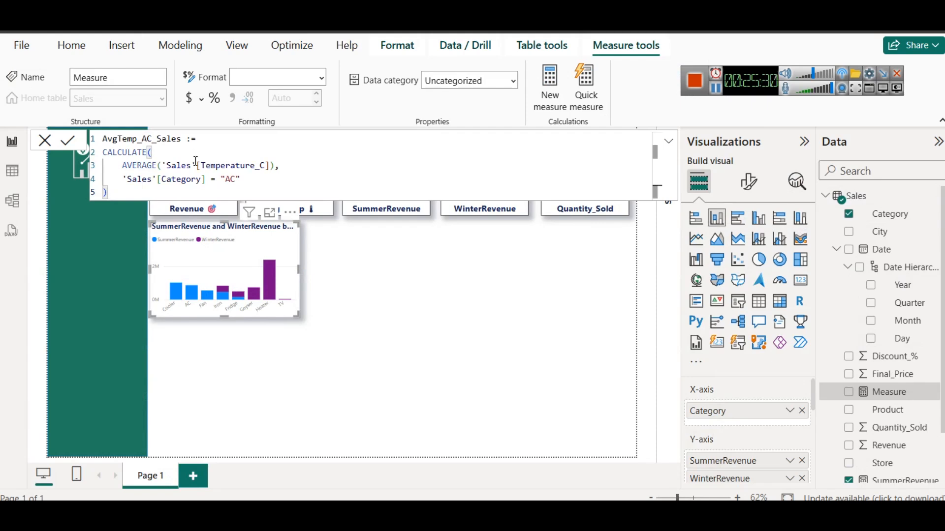
click(190, 149)
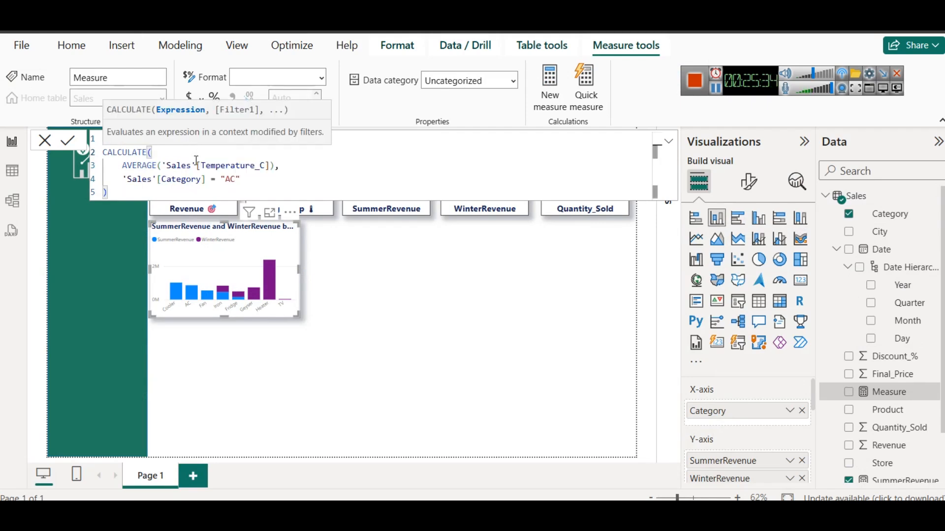
click(276, 165)
text(,)
click(278, 180)
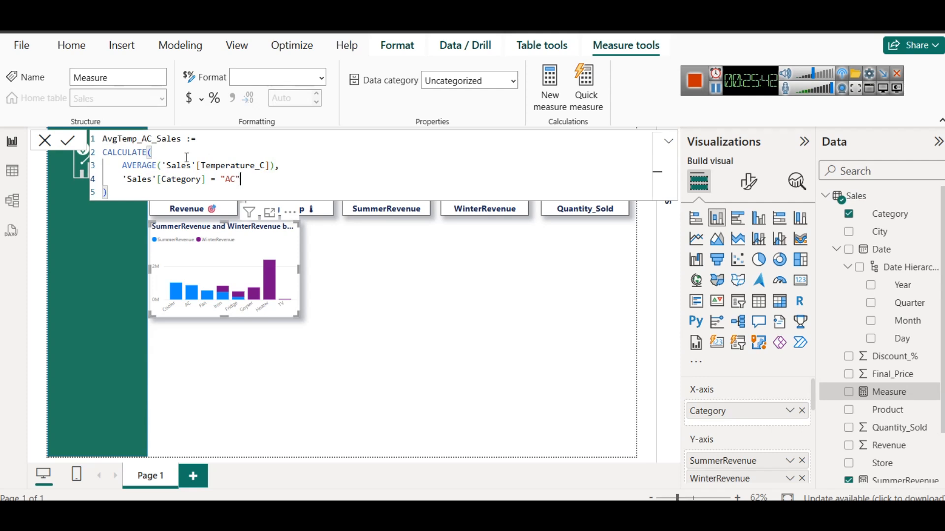
click(69, 141)
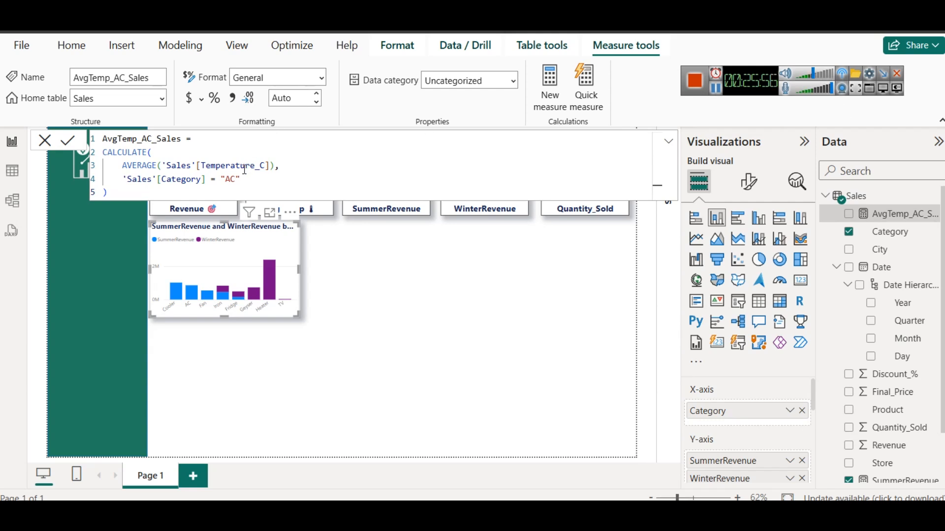
Compare the Category = "AC" filter in the AvgTemp_AC_Sales formula with the MONTH filter in the SummerRevenue formula
click(173, 154)
key(BackSpace)
text(()
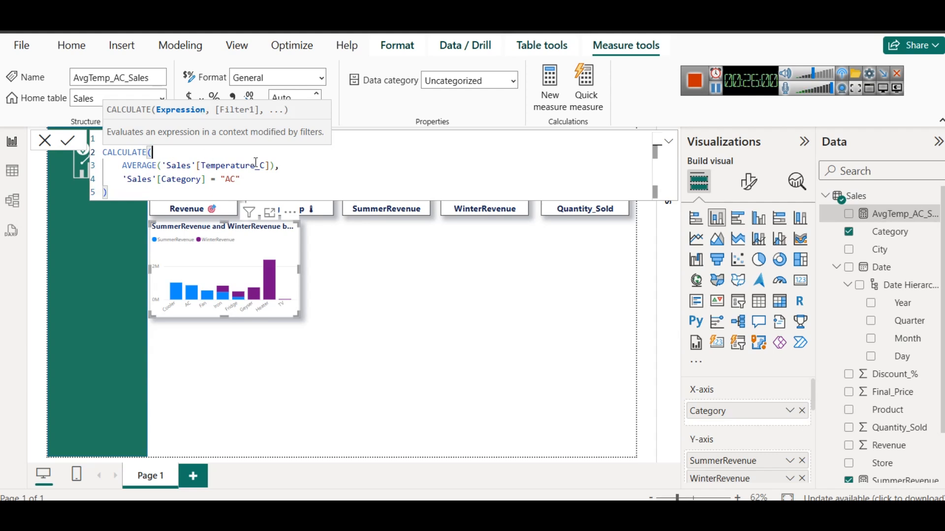
mouse_move(274, 167)
mouse_down()
mouse_move(106, 153)
mouse_move(124, 167)
mouse_move(244, 179)
mouse_up()
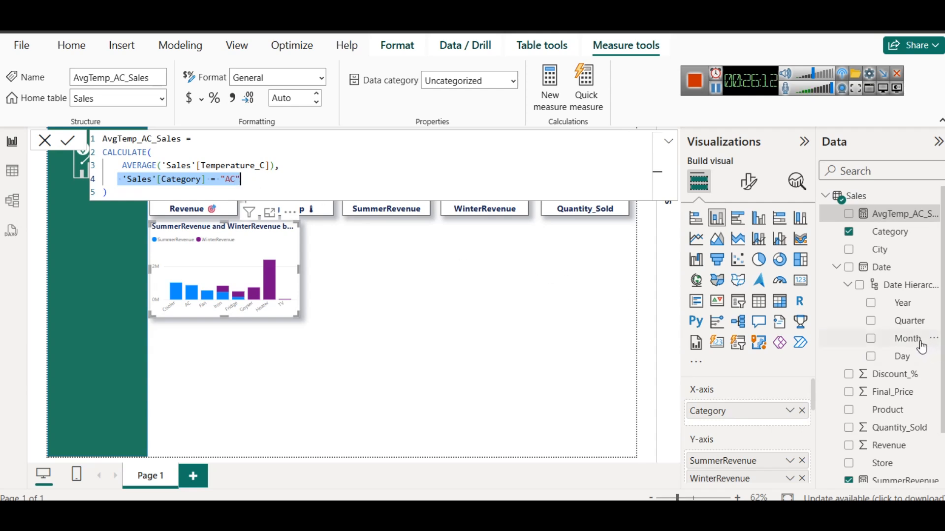
scroll(890, 376, down, 1)
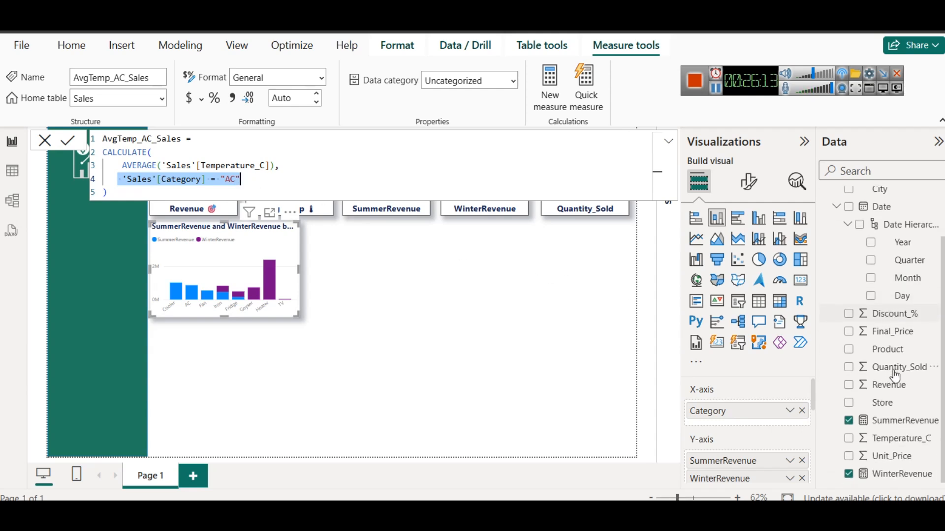
click(913, 426)
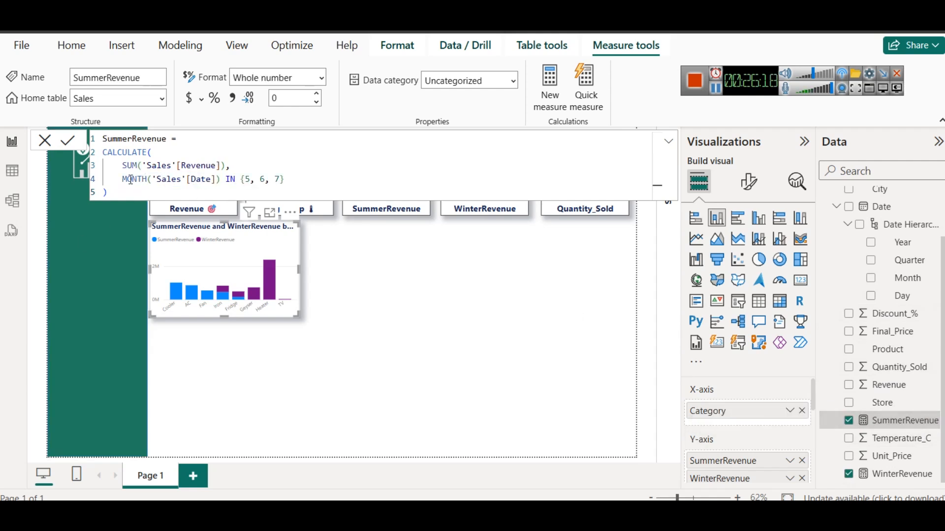
drag(121, 181, 297, 180)
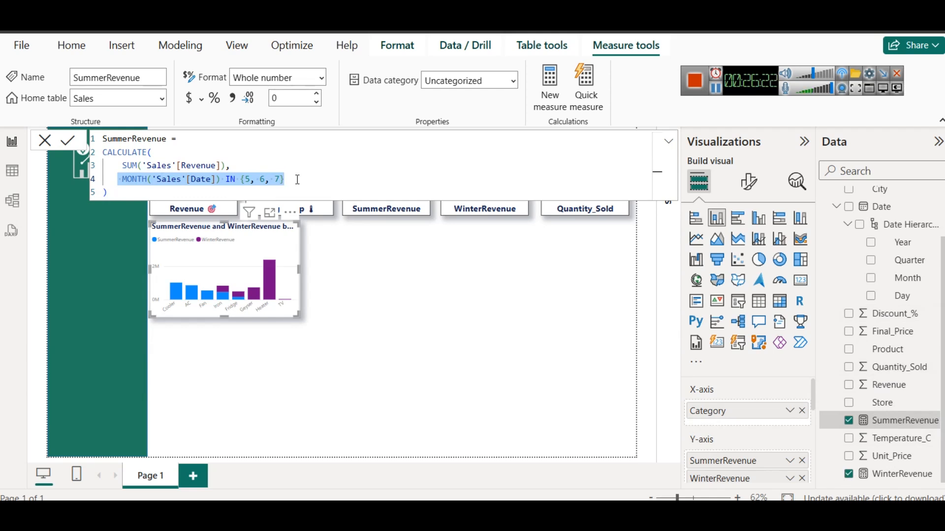
drag(285, 180, 226, 180)
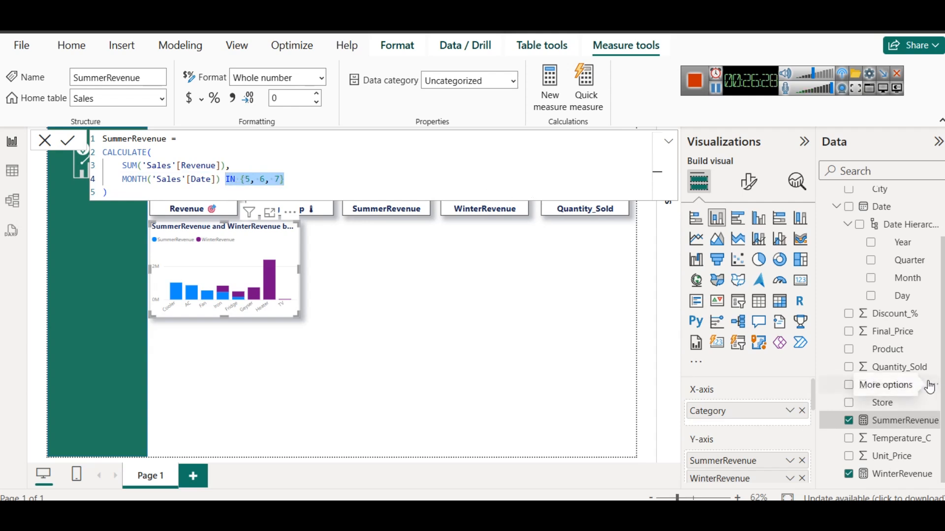
Reopen the AvgTemp_AC_Sales and SummerRevenue measures and review the CALCULATE expression and filter in each
scroll(891, 388, up, 2)
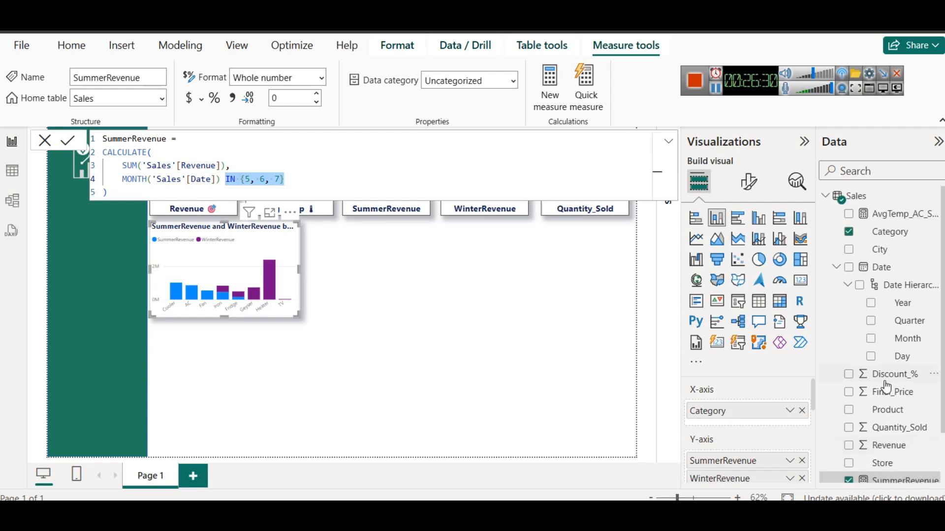
click(888, 231)
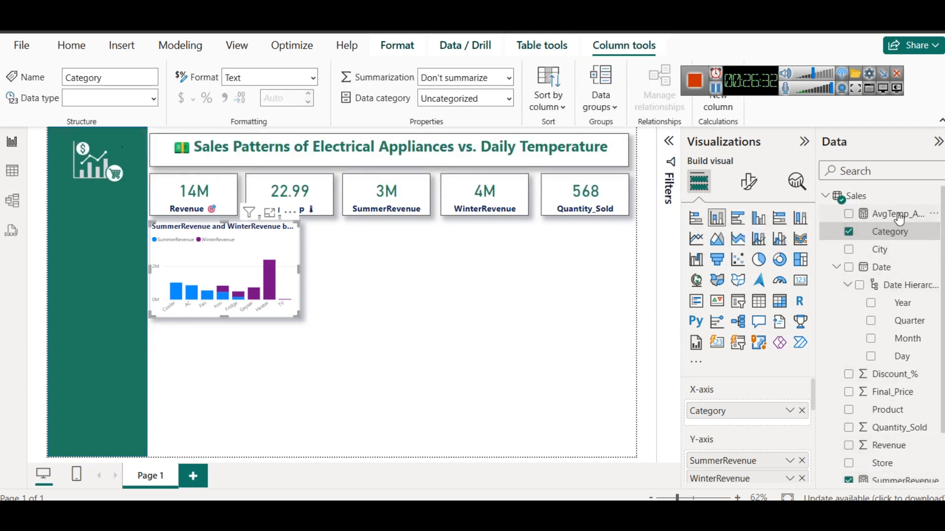
click(897, 215)
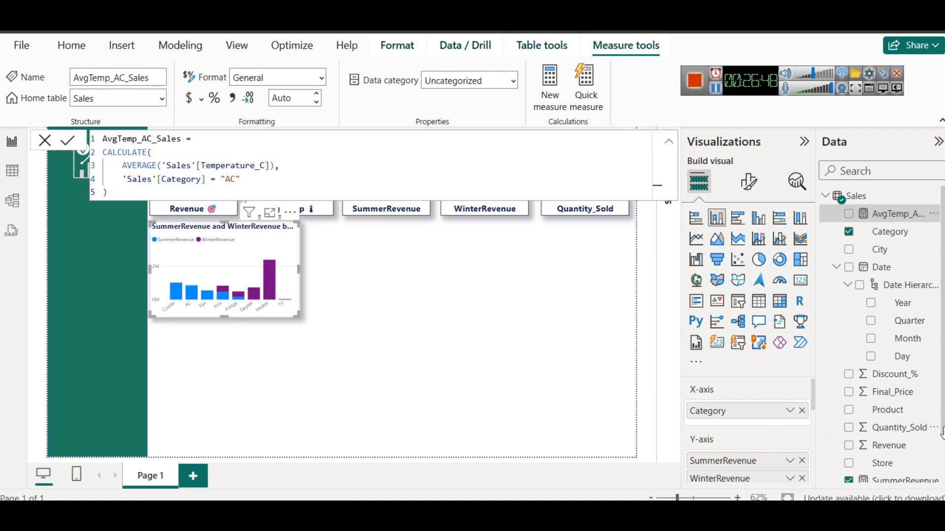
scroll(907, 444, down, 1)
click(893, 421)
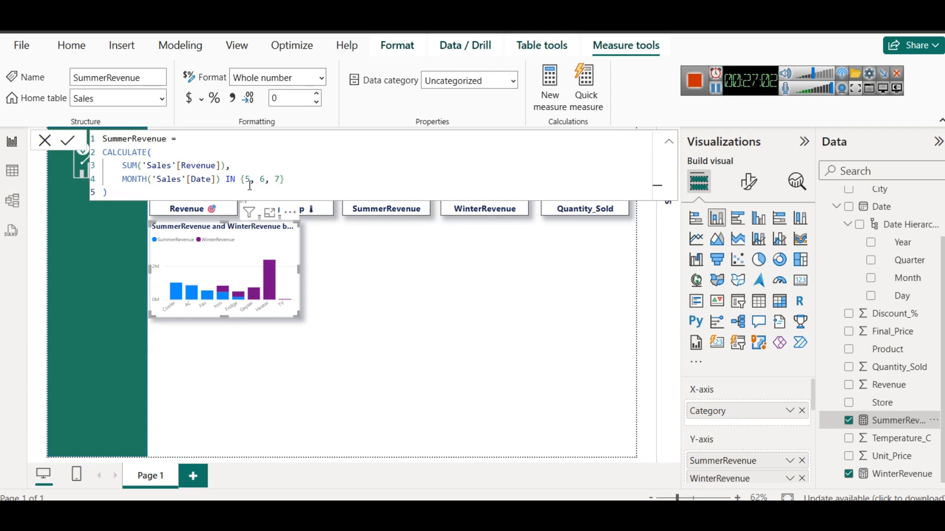
click(334, 241)
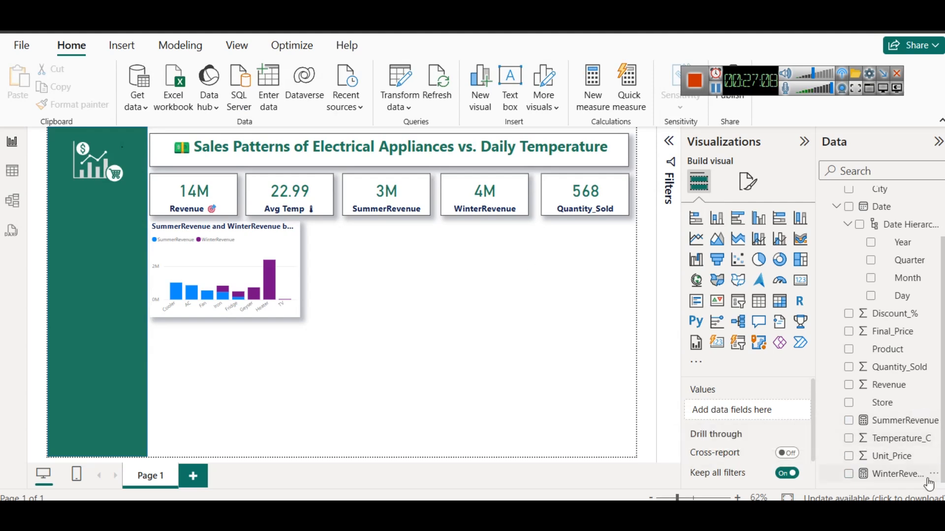
scroll(891, 320, up, 3)
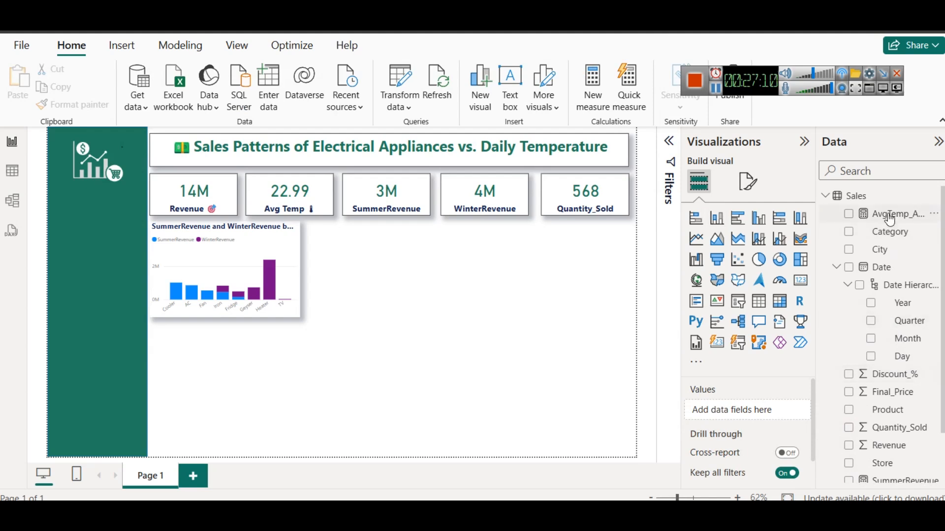
click(890, 216)
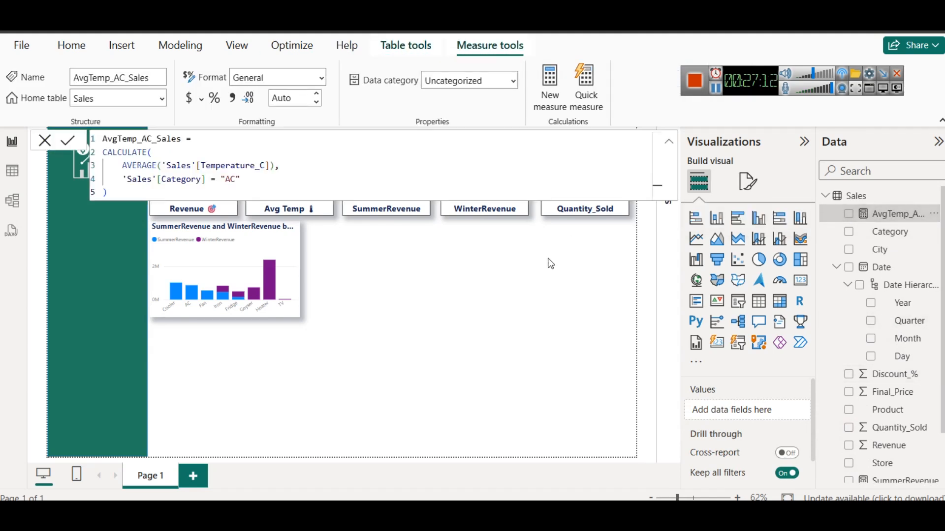
click(550, 278)
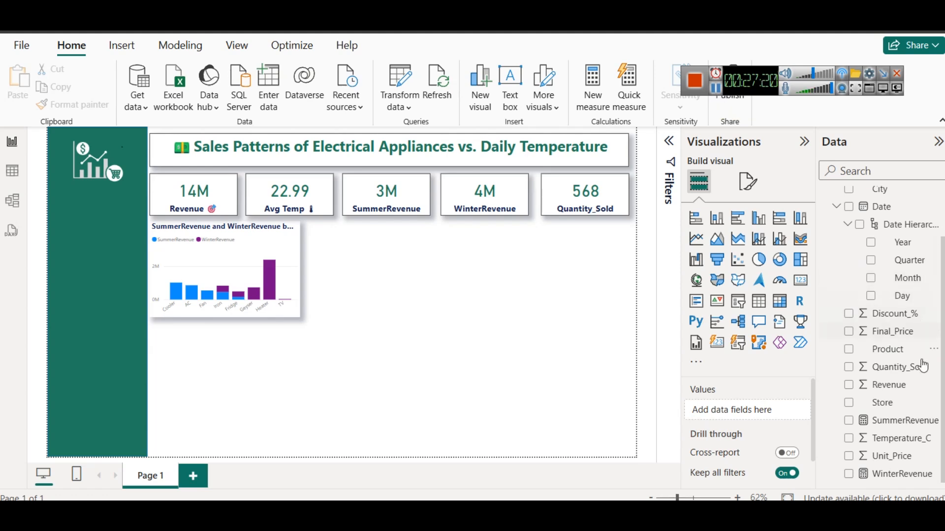
scroll(922, 364, up, 3)
click(907, 224)
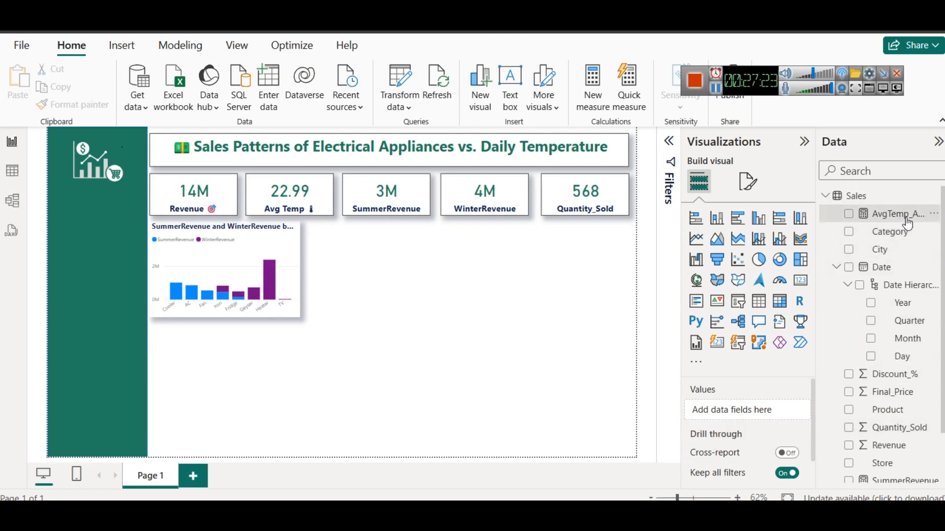
click(504, 329)
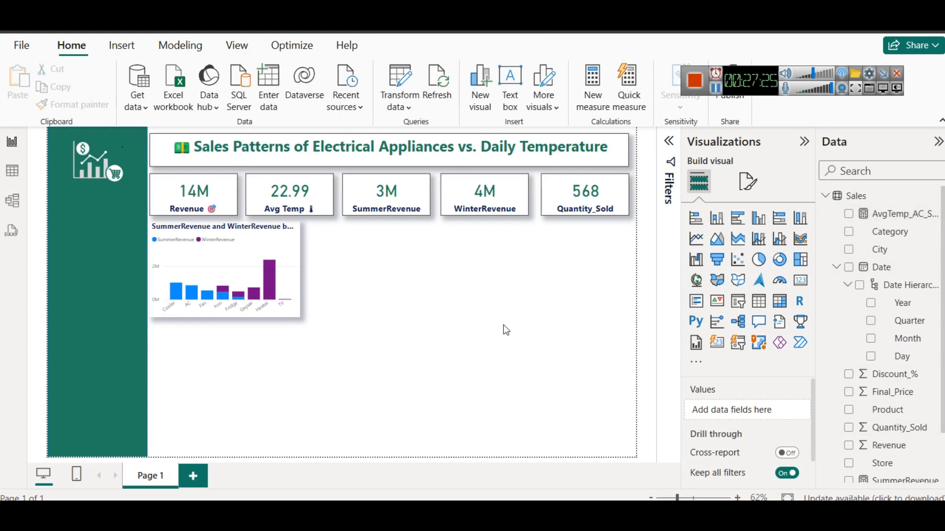
Duplicate the summer and winter revenue column chart and place the copy directly beside the original
click(277, 242)
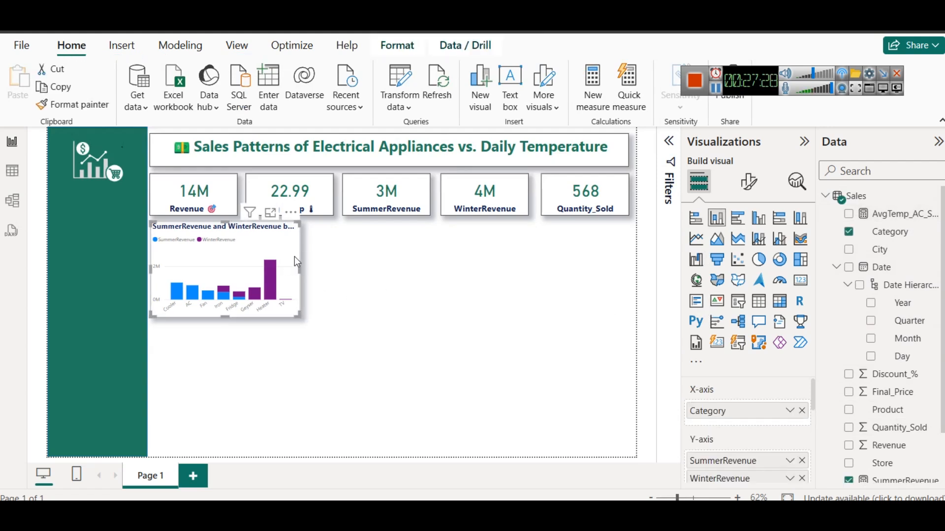
key(ctrl+c)
key(ctrl+v)
drag(305, 246, 439, 248)
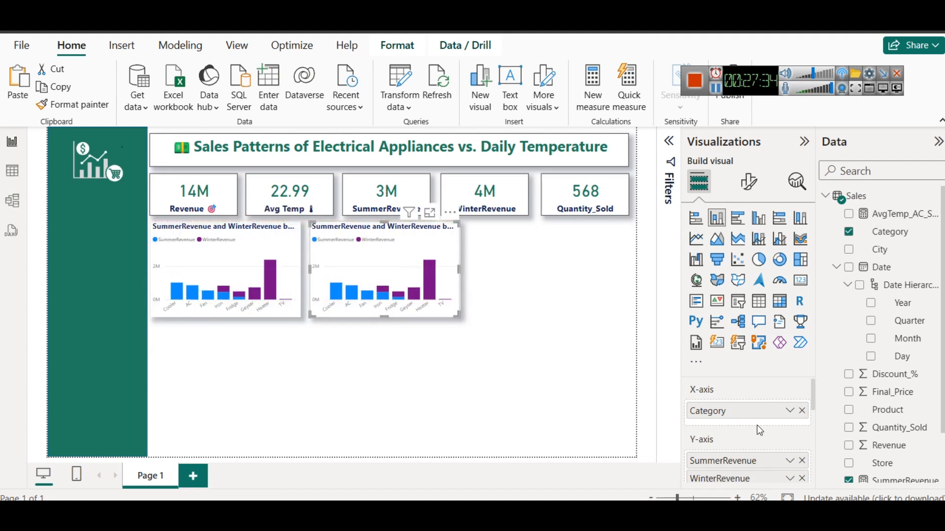
Convert the copied chart to a clustered bar chart with City on the Y-axis and AvgTemp_AC_Sales on the X-axis
click(737, 220)
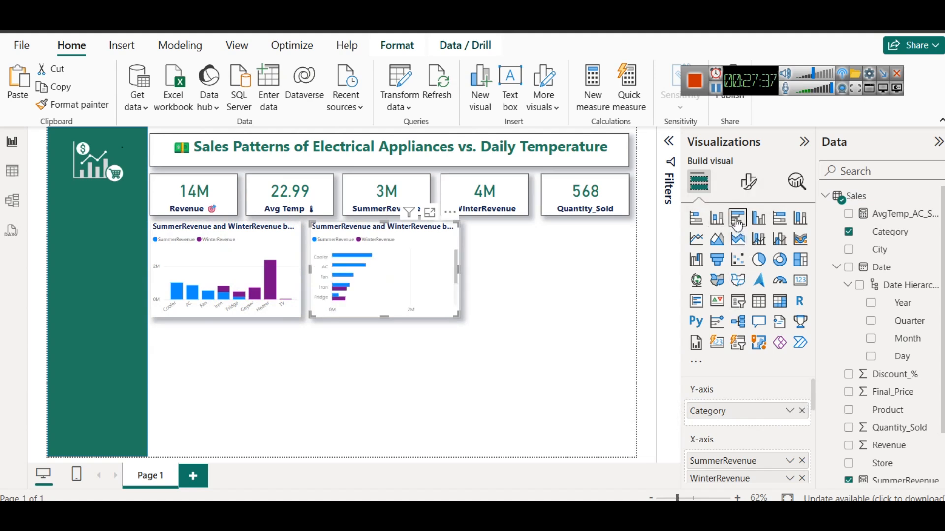
click(802, 460)
click(803, 461)
drag(915, 250, 819, 388)
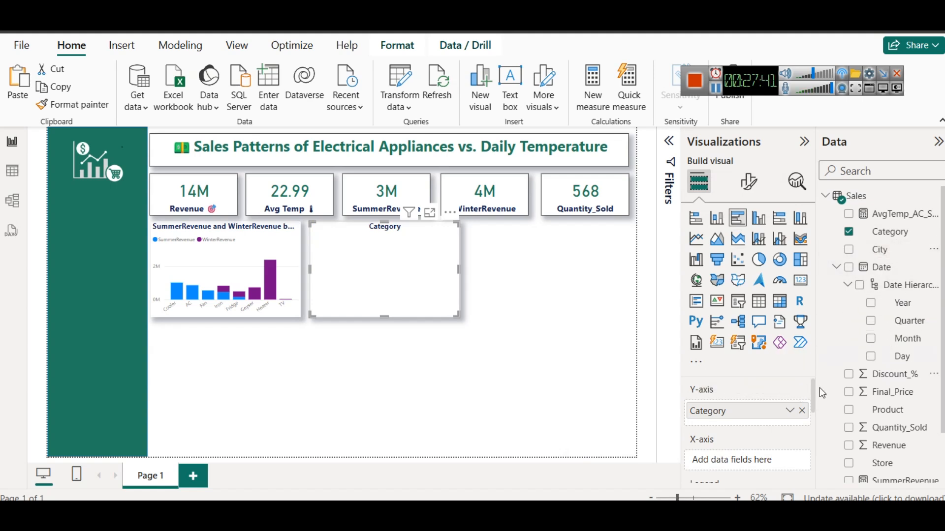
click(802, 410)
drag(897, 256, 765, 416)
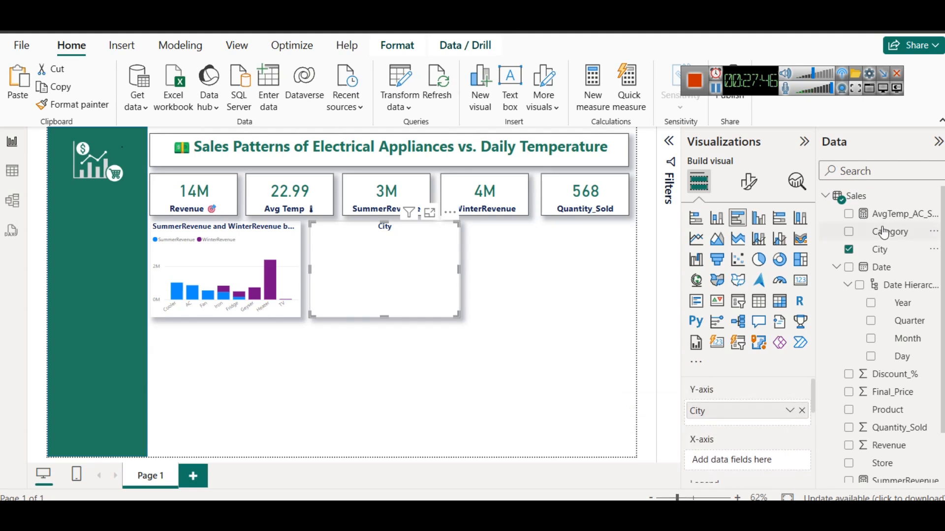
drag(891, 220, 753, 462)
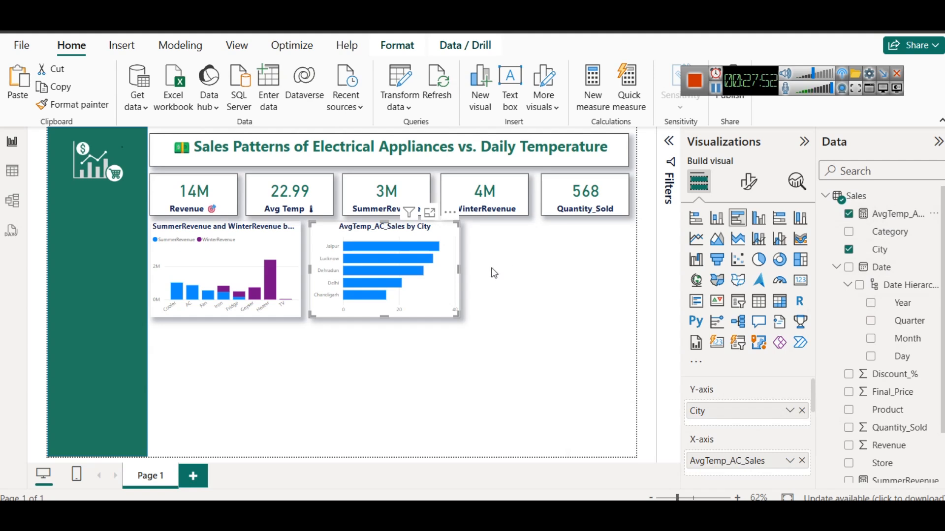
Open the conditional formatting settings for the bar color of the AvgTemp_AC_Sales by City chart
mouse_move(429, 244)
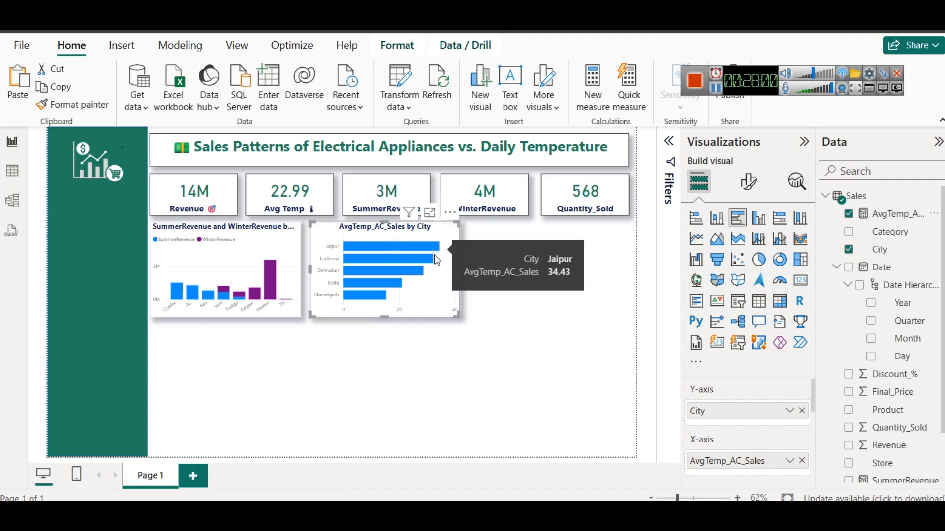
mouse_move(434, 262)
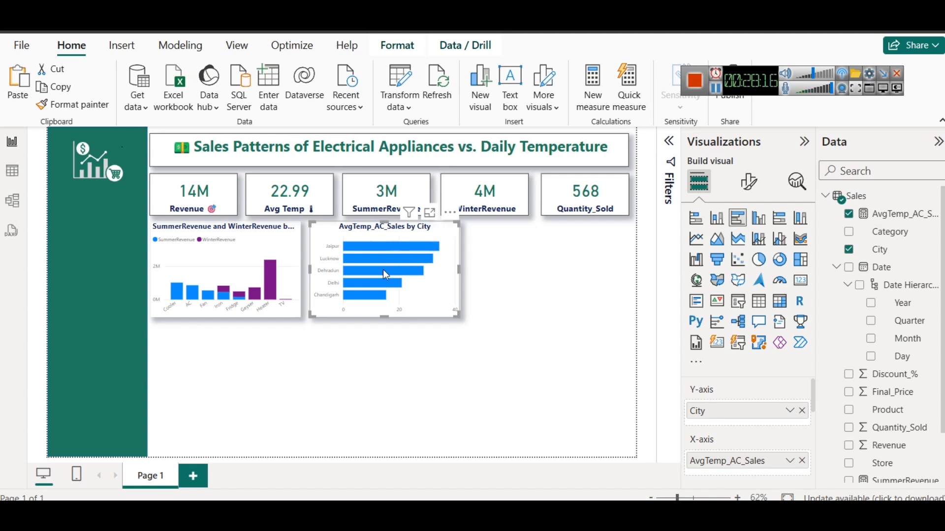
mouse_move(377, 292)
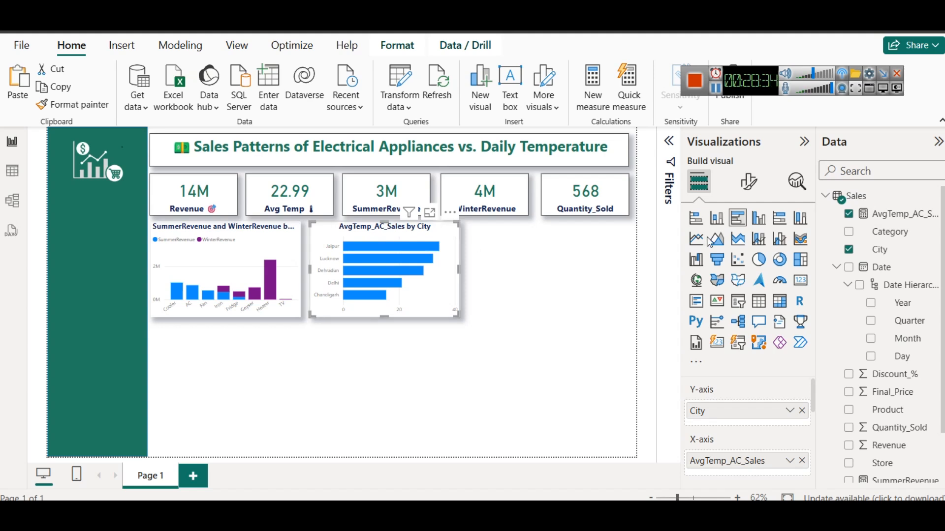
click(756, 179)
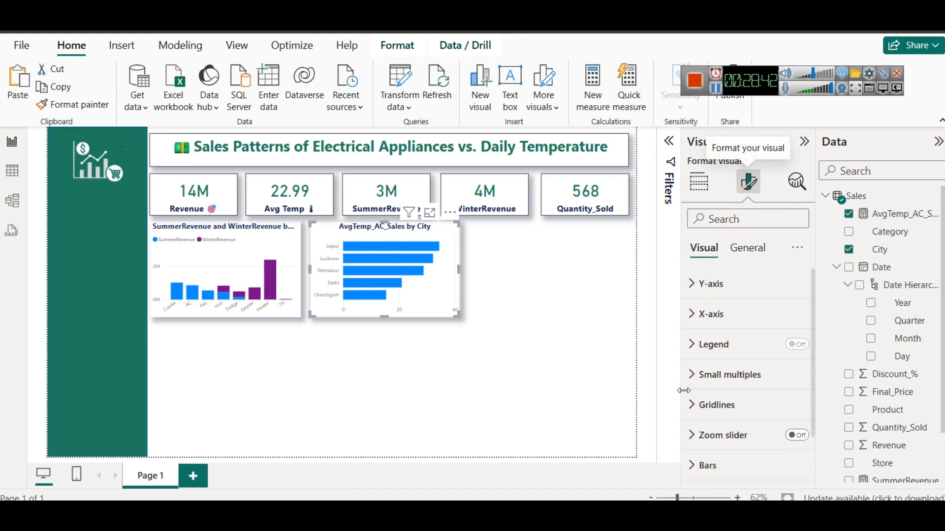
scroll(713, 371, down, 2)
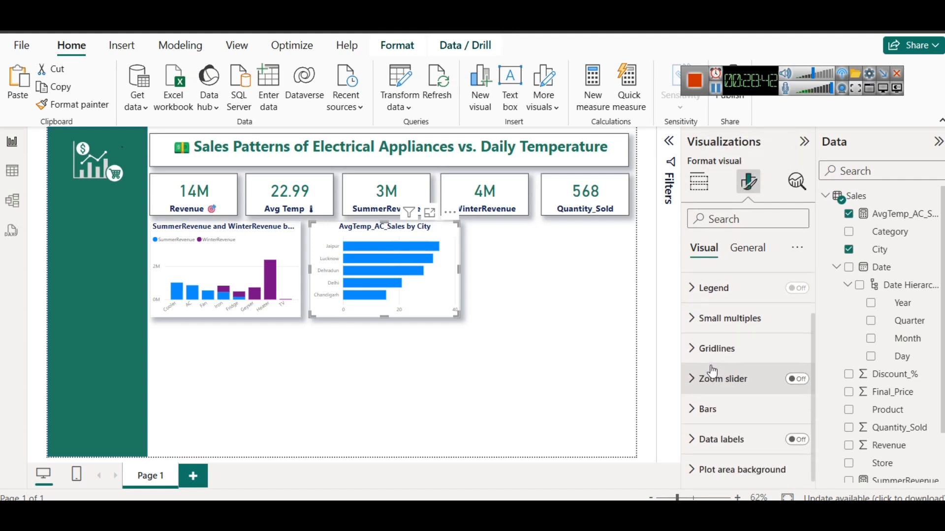
click(739, 409)
scroll(741, 389, down, 5)
scroll(742, 375, up, 1)
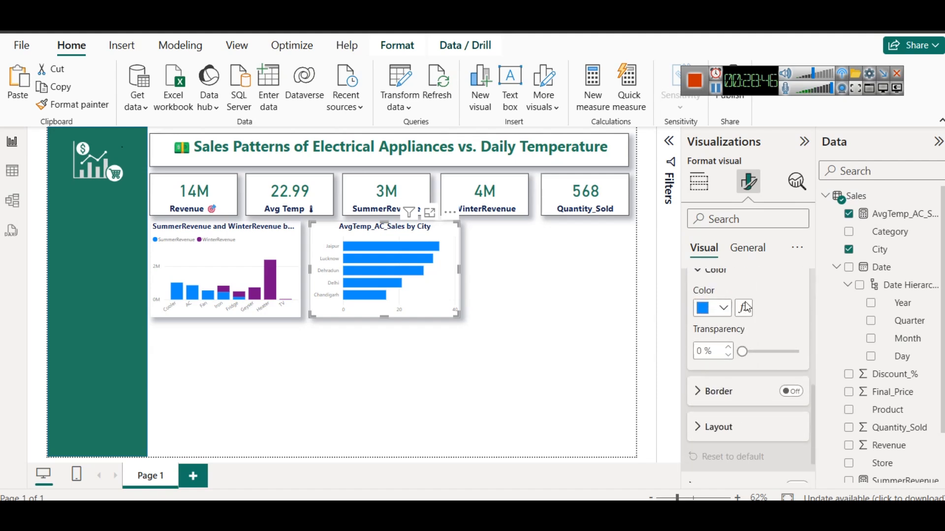
click(744, 335)
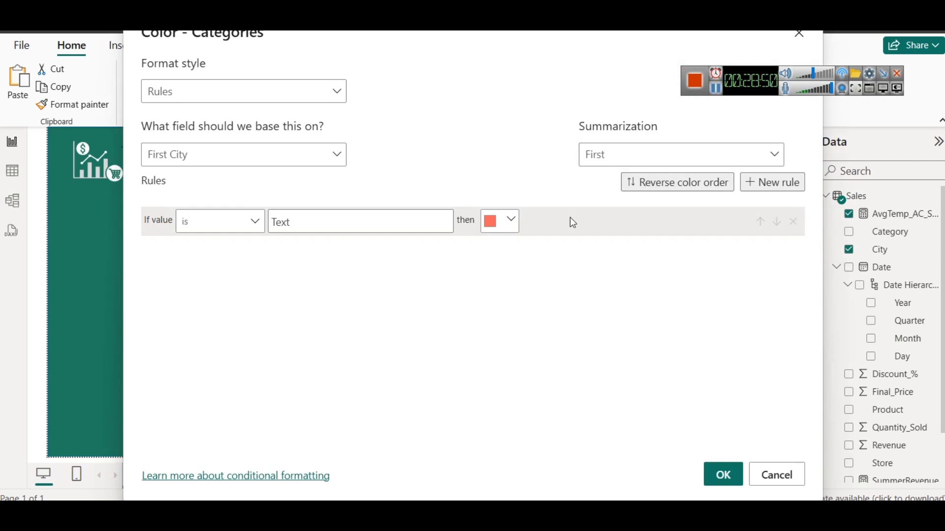
Color the bars with a Gradient format style based on AvgTemp_AC_Sales, running from the lowest to the highest value
click(251, 98)
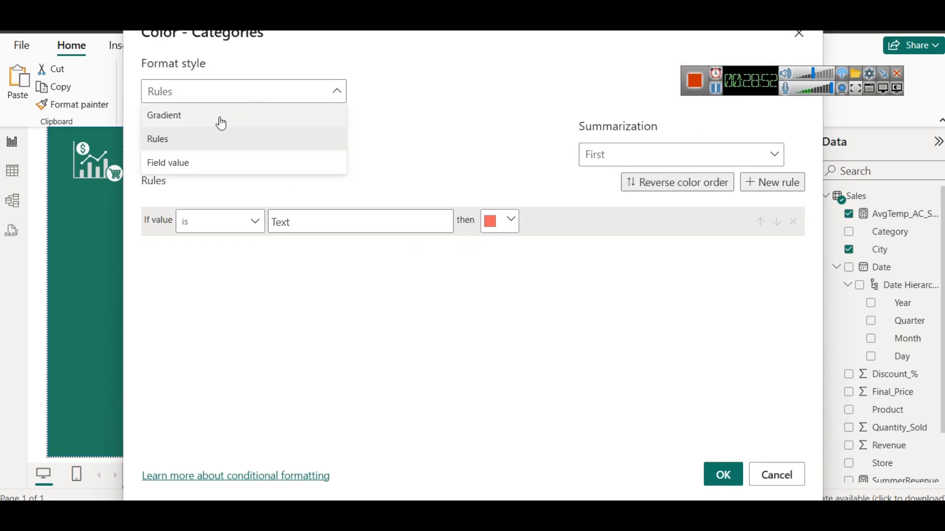
click(212, 117)
click(295, 157)
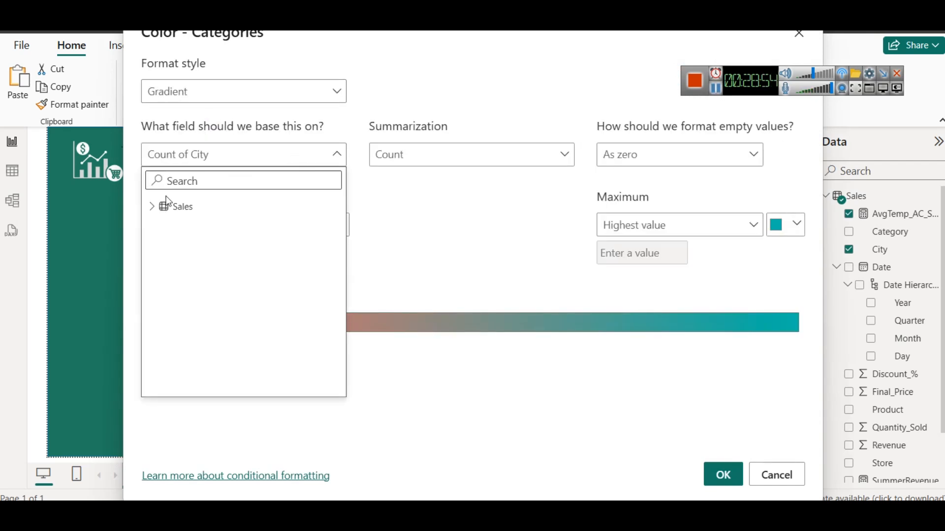
click(149, 207)
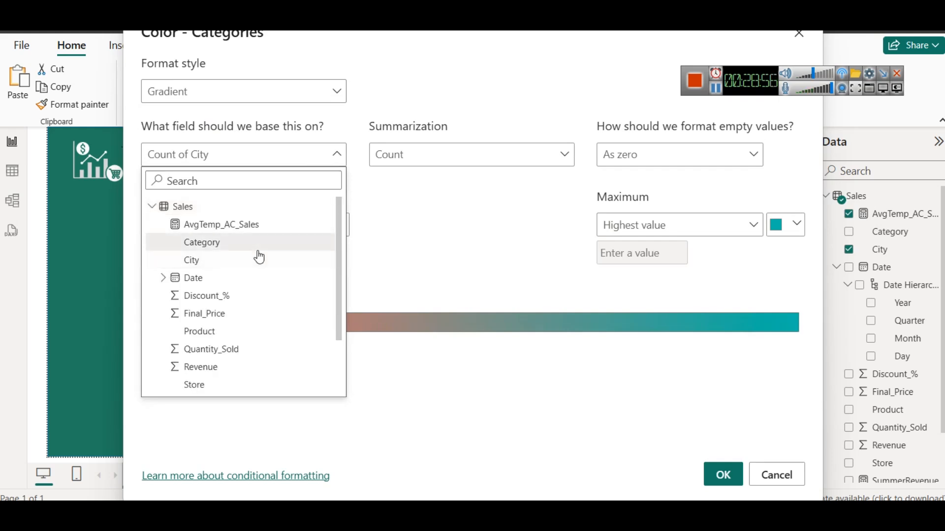
click(246, 226)
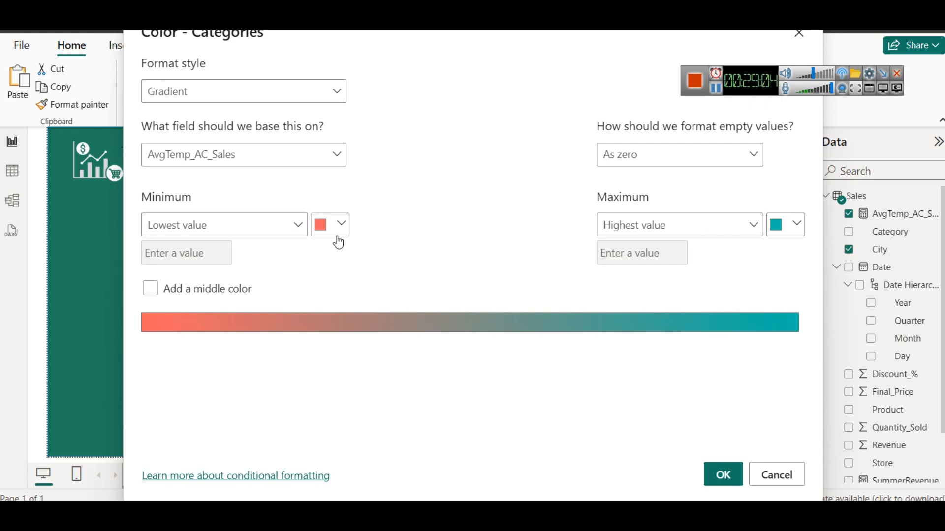
click(722, 475)
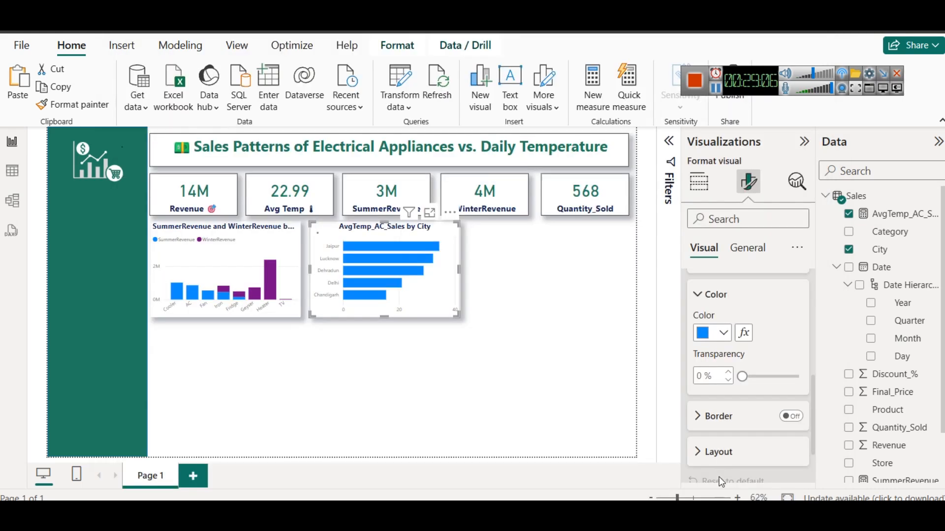
click(500, 392)
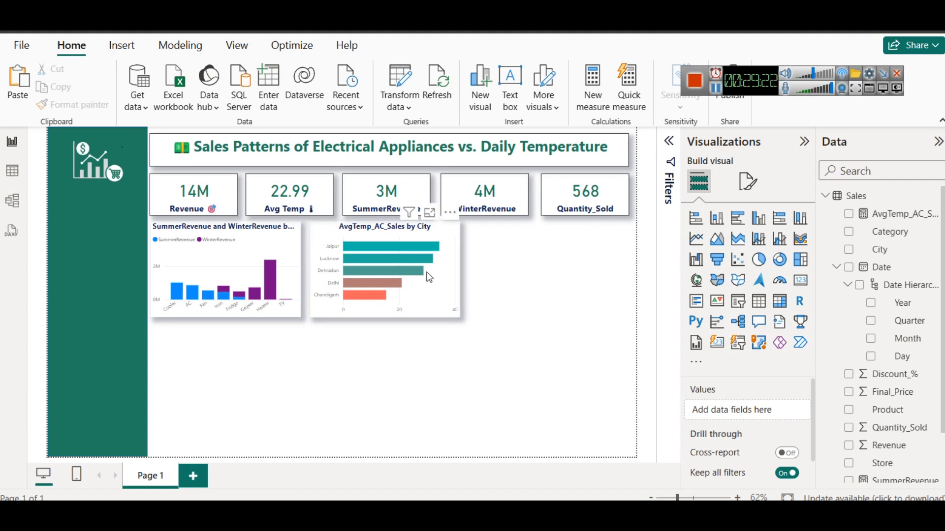
Turn on data labels for the AvgTemp_AC_Sales by City bar chart
click(426, 229)
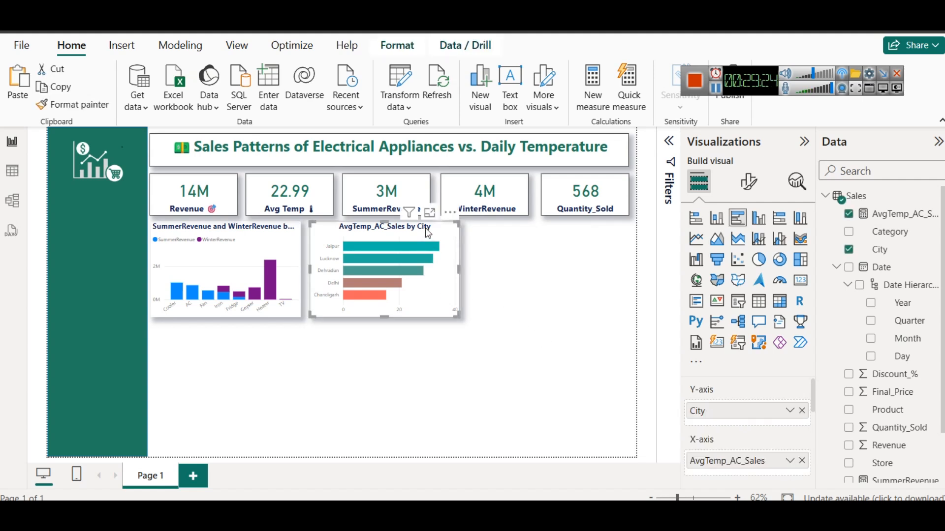
click(748, 182)
scroll(784, 375, down, 2)
click(796, 438)
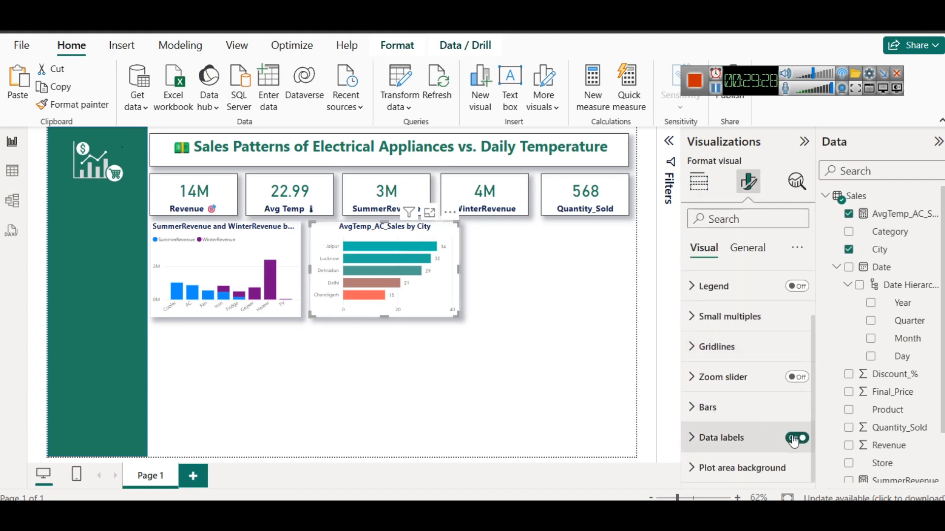
click(565, 305)
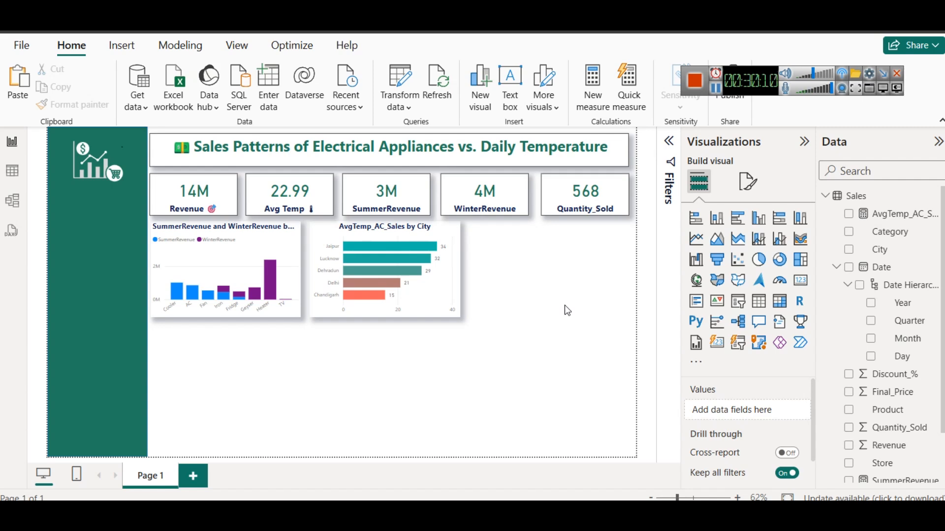
Review Question 2 on the practice web page against the AC-sale temperature chart in Power BI, and preview Question 3
mouse_move(516, 514)
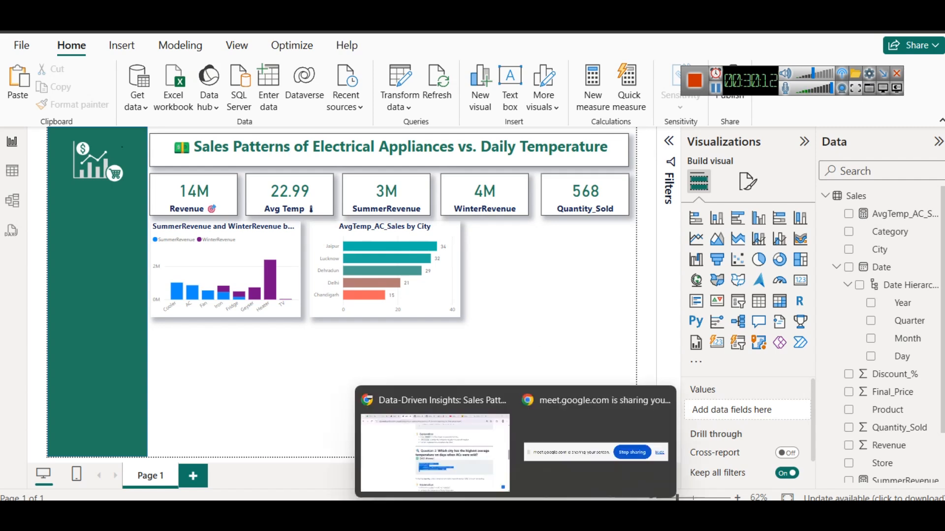
click(417, 441)
scroll(517, 320, down, 5)
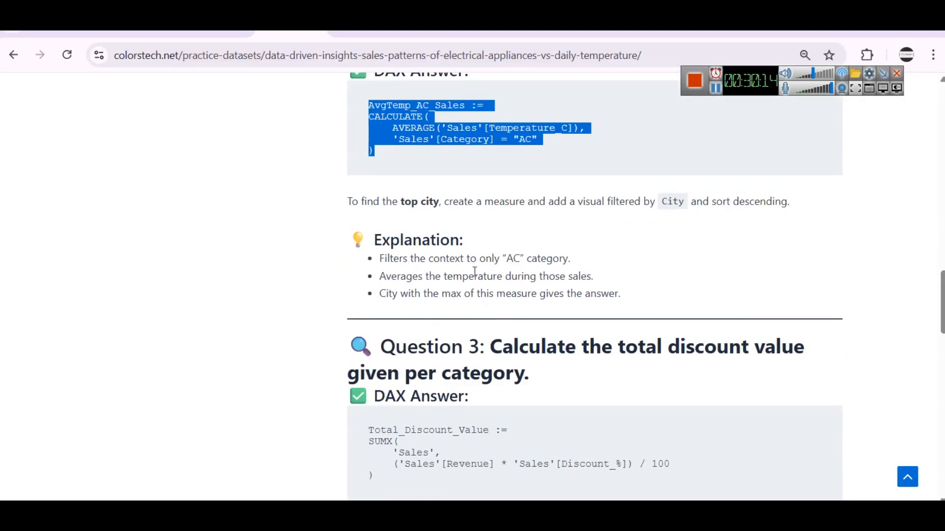
scroll(481, 271, down, 2)
scroll(481, 268, down, 1)
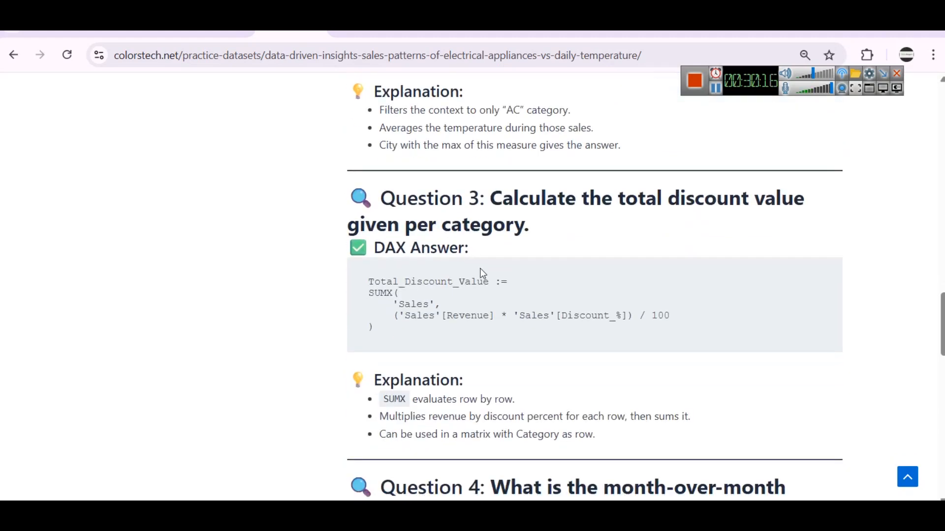
scroll(481, 270, up, 4)
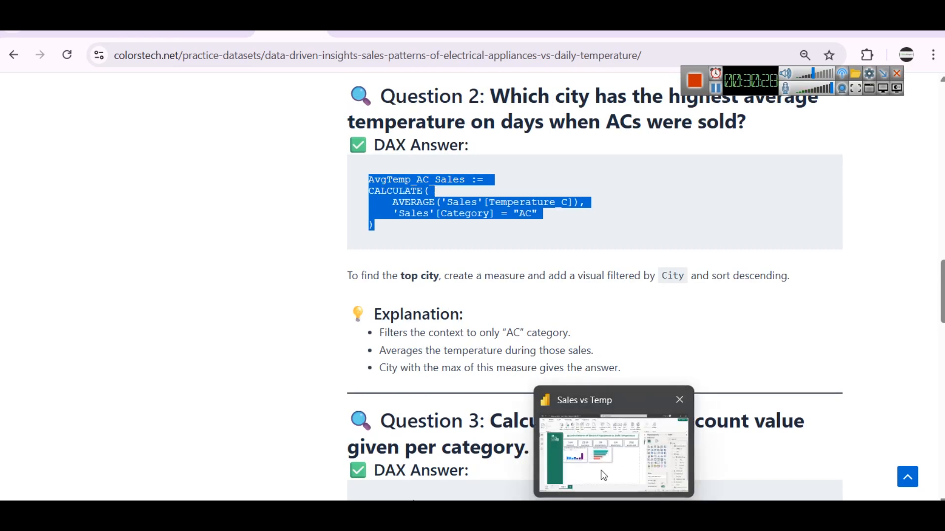
click(601, 471)
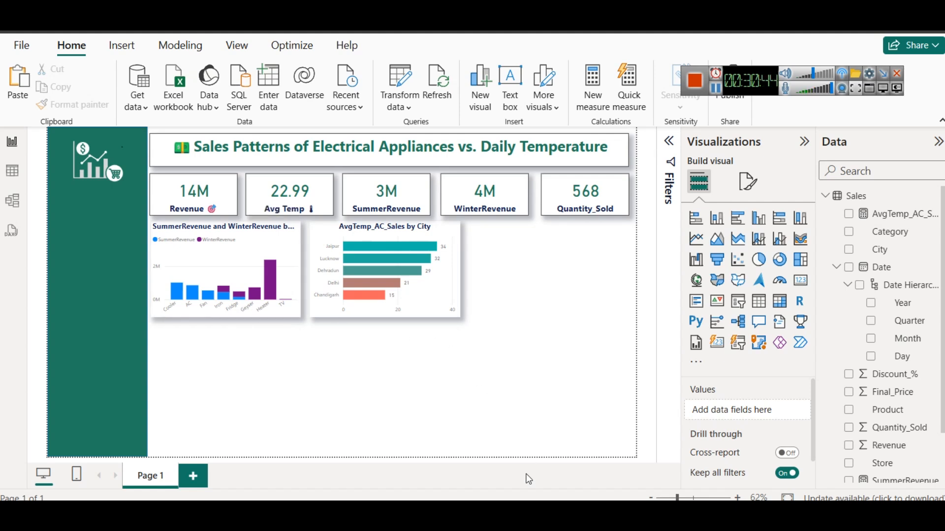
Read Question 3 on the practice web page about total discount value per category, including its DAX answer and explanation
click(487, 451)
scroll(515, 276, down, 3)
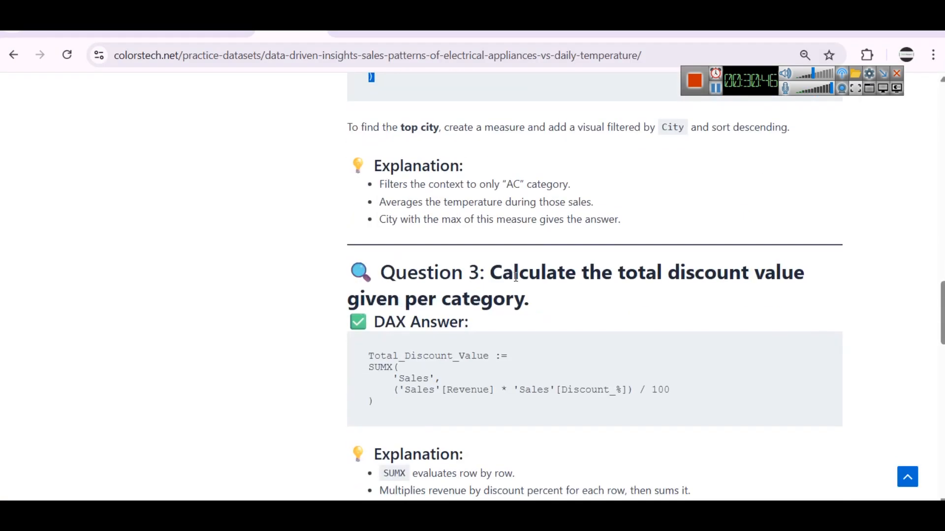
scroll(515, 276, down, 2)
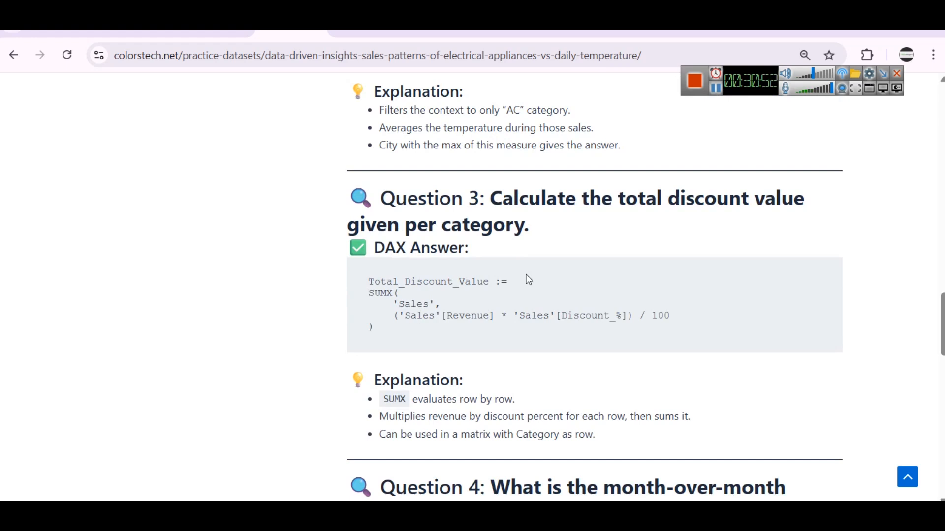
scroll(532, 280, up, 2)
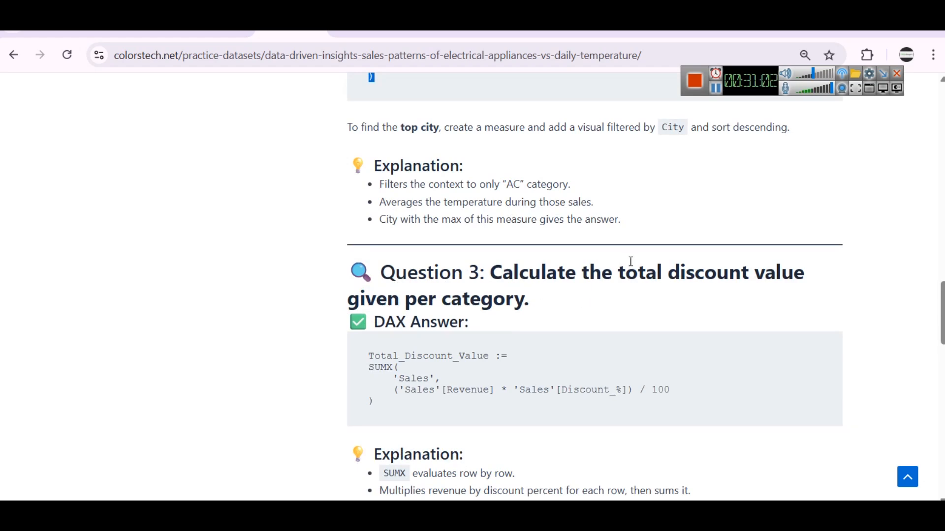
drag(611, 272, 759, 278)
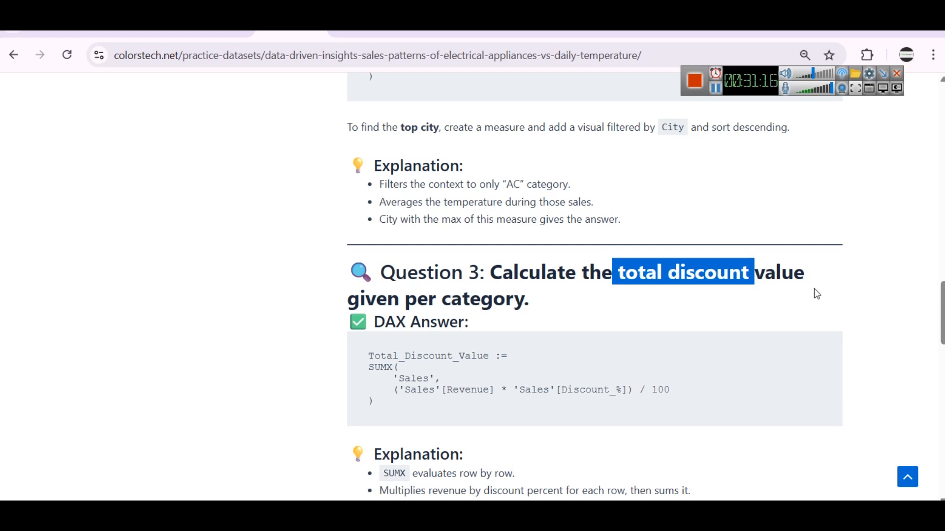
drag(399, 298, 580, 306)
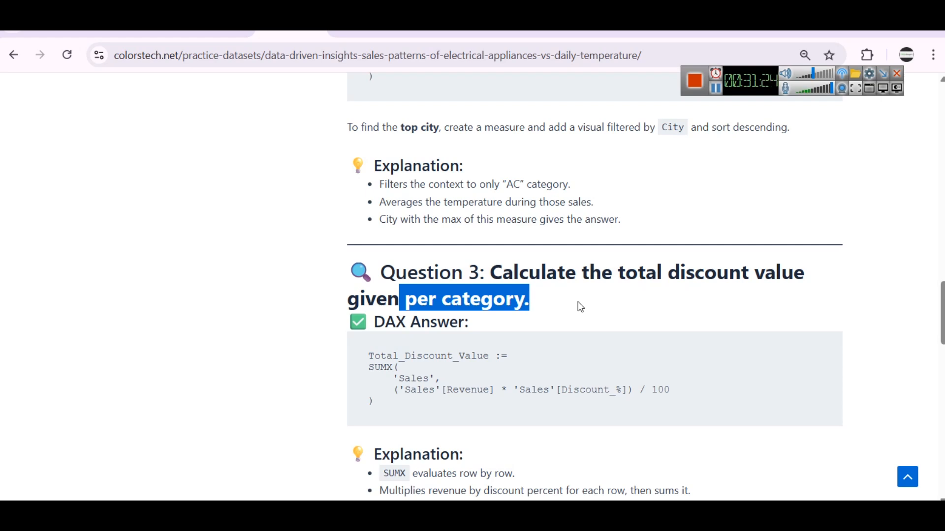
scroll(421, 369, down, 1)
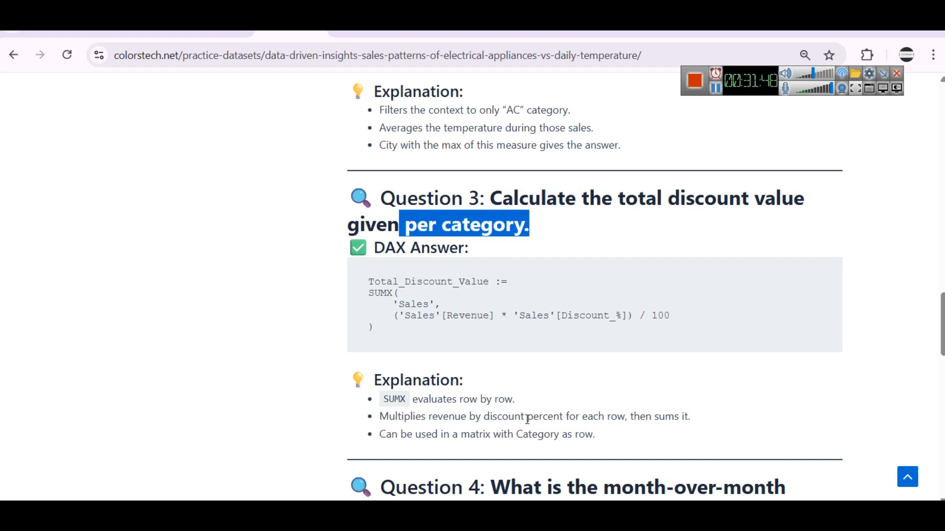
Copy the Question 3 formula and create the Sales measure Total_Discount_Value as SUMX('Sales', ('Sales'[Revenue] * 'Sales'[Discount_%]) / 100) in Power BI
drag(356, 277, 479, 333)
key(ctrl+c)
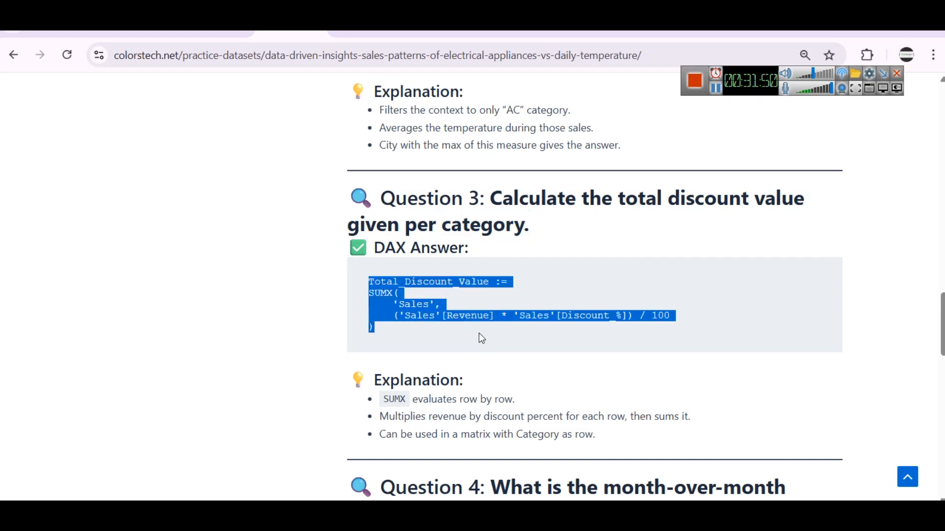
click(610, 497)
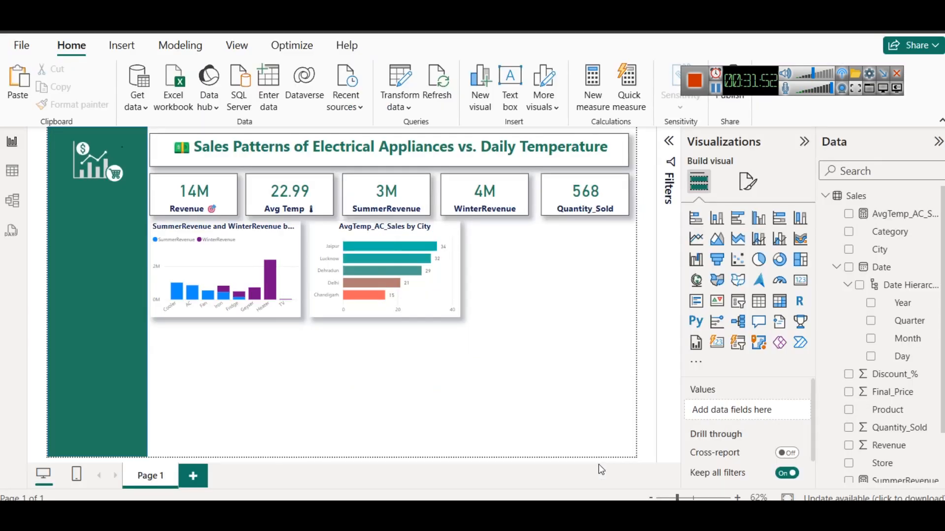
right_click(835, 197)
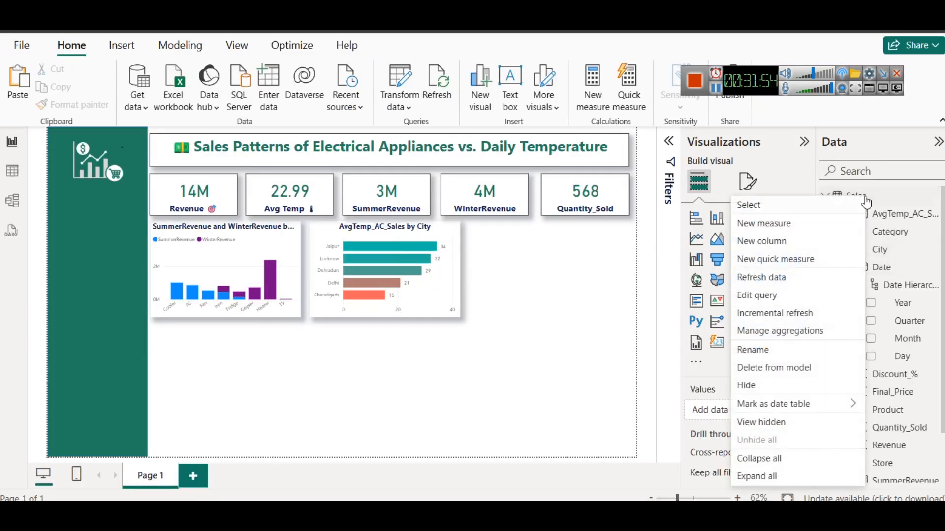
click(787, 220)
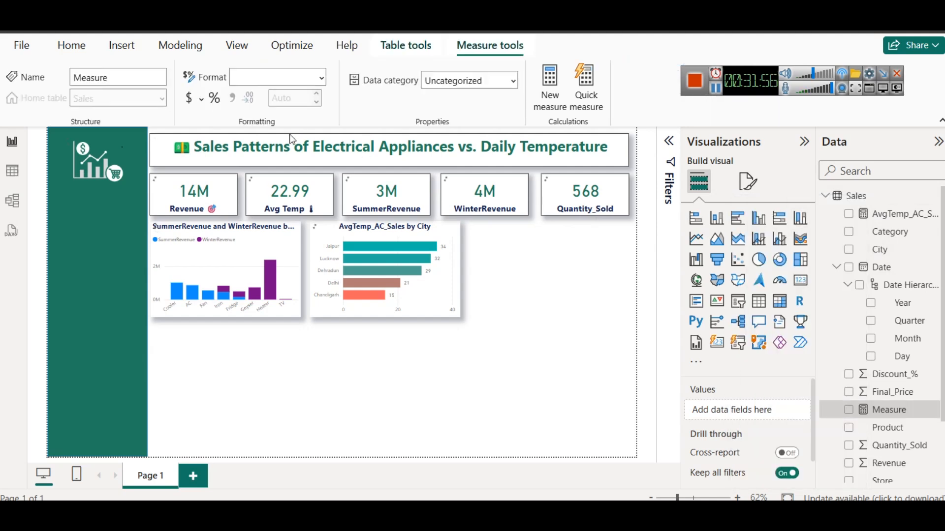
key(ctrl+v)
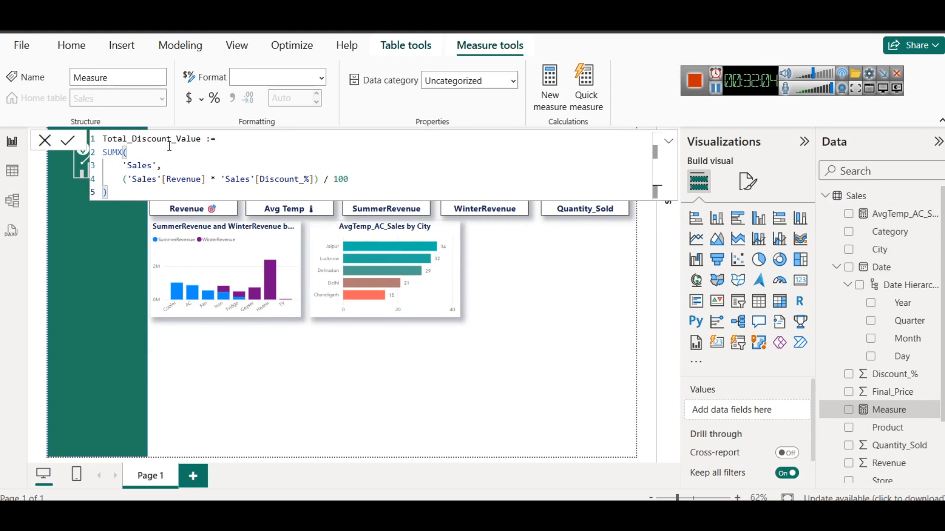
click(71, 139)
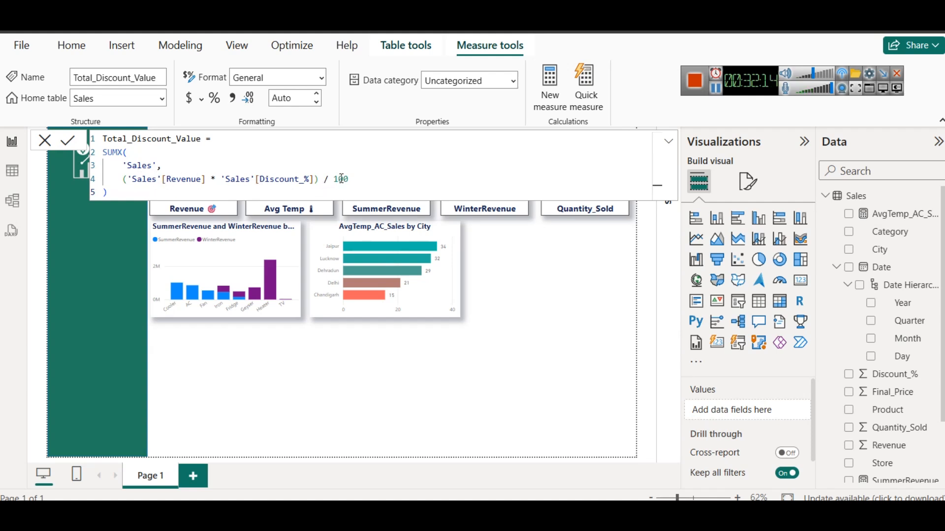
Examine the Total_Discount_Value formula alongside the Revenue and Discount_% columns in the Sales data table
click(12, 171)
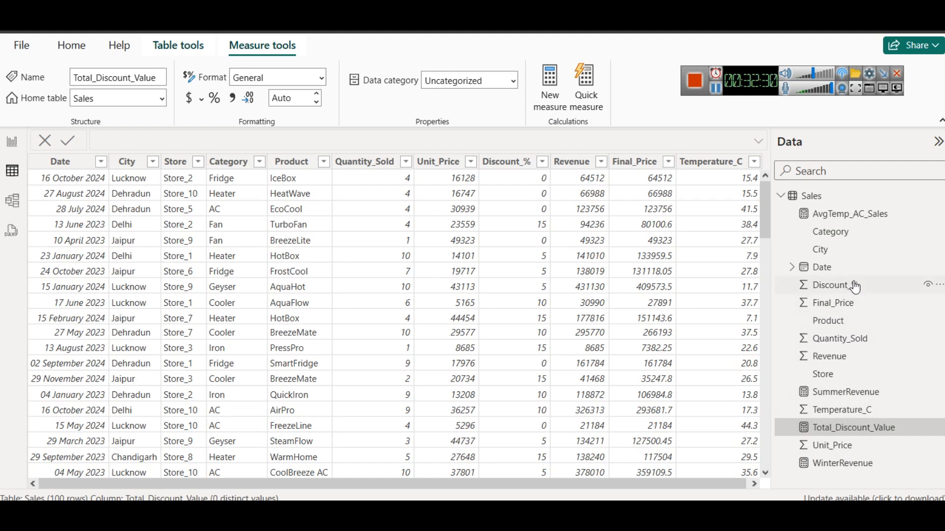
click(866, 428)
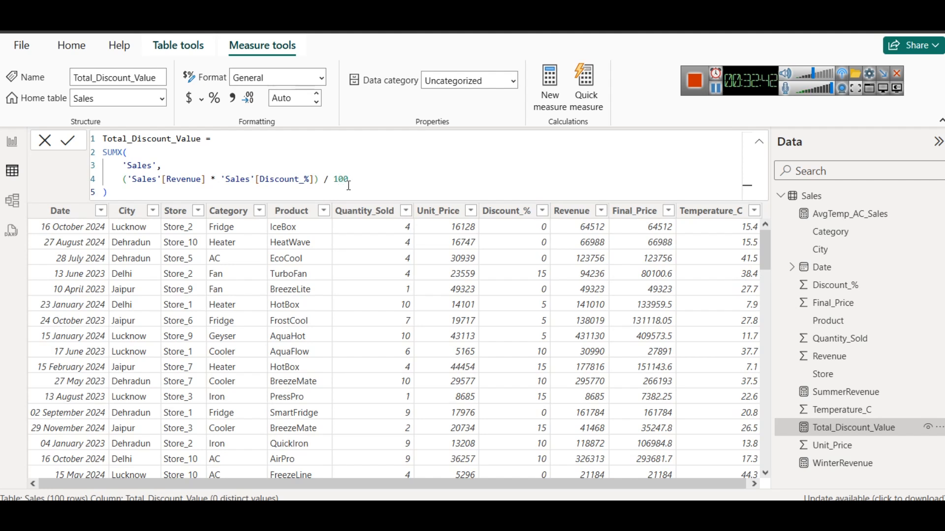
In the report, duplicate the AvgTemp_AC_Sales by City chart into the empty space beside it and widen both copies to fill the row
click(20, 143)
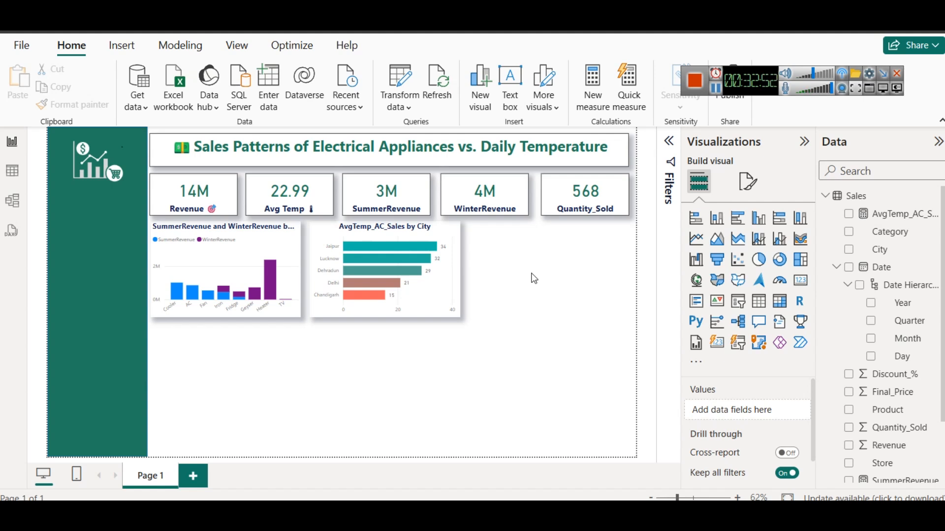
click(445, 222)
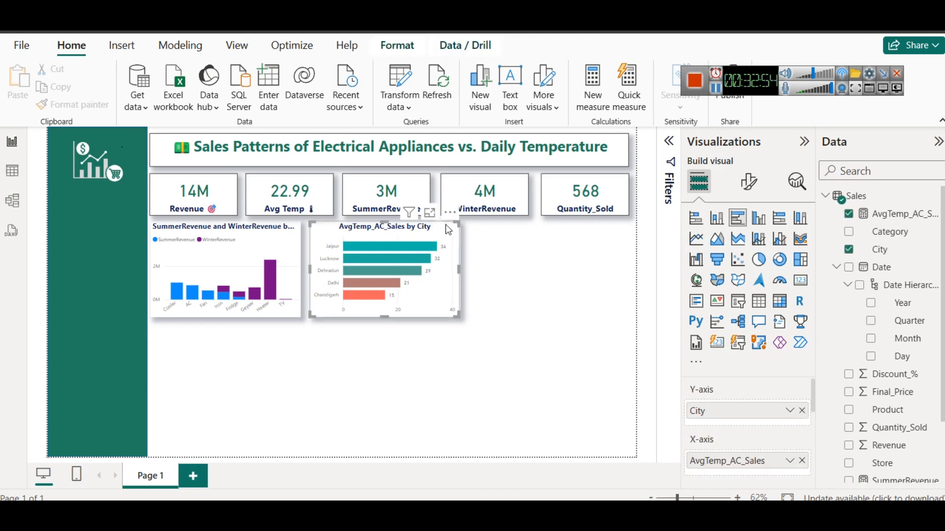
drag(435, 237, 587, 232)
drag(616, 268, 628, 273)
mouse_move(466, 270)
mouse_down()
mouse_move(476, 270)
mouse_move(467, 270)
mouse_up()
click(454, 267)
click(538, 236)
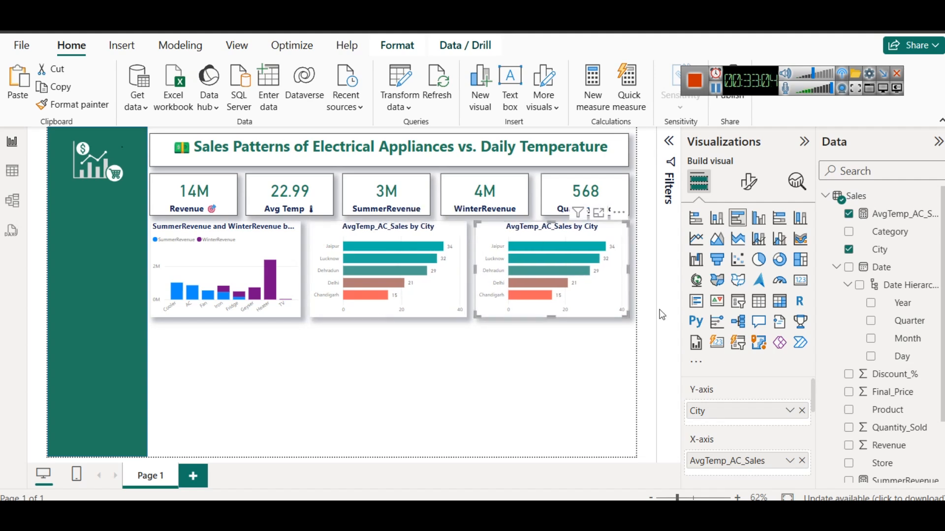
Convert the duplicated chart to a donut chart and remove its City and AvgTemp_AC_Sales fields
click(778, 261)
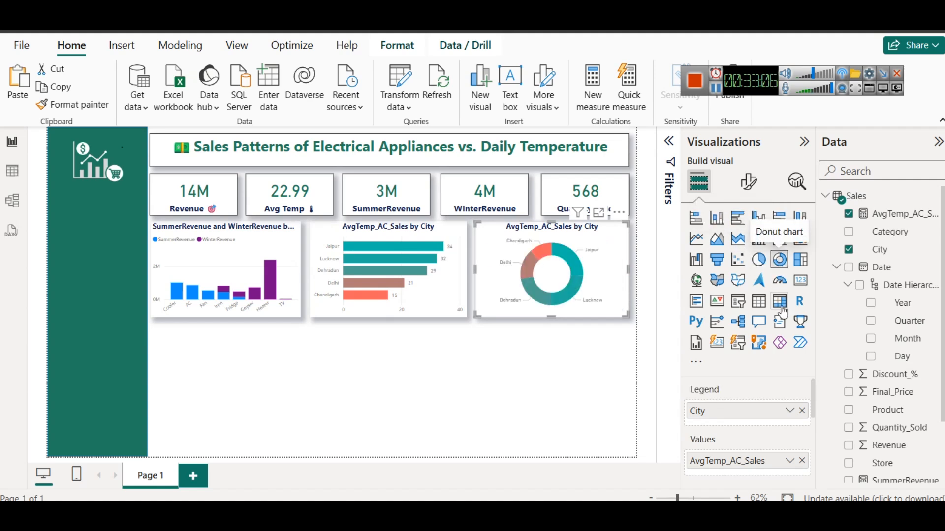
click(802, 410)
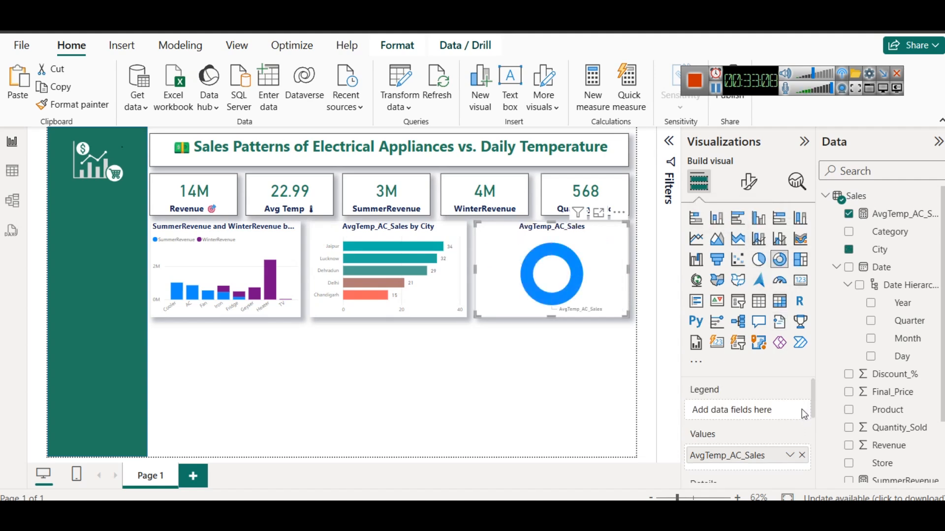
click(803, 460)
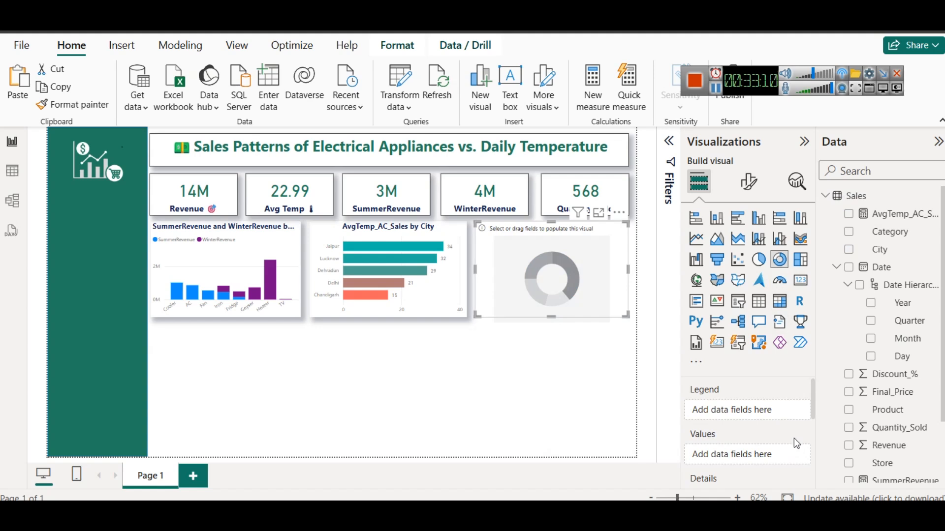
Assign Product as the legend and Total_Discount_Value as the values of the converted donut chart
scroll(911, 320, down, 3)
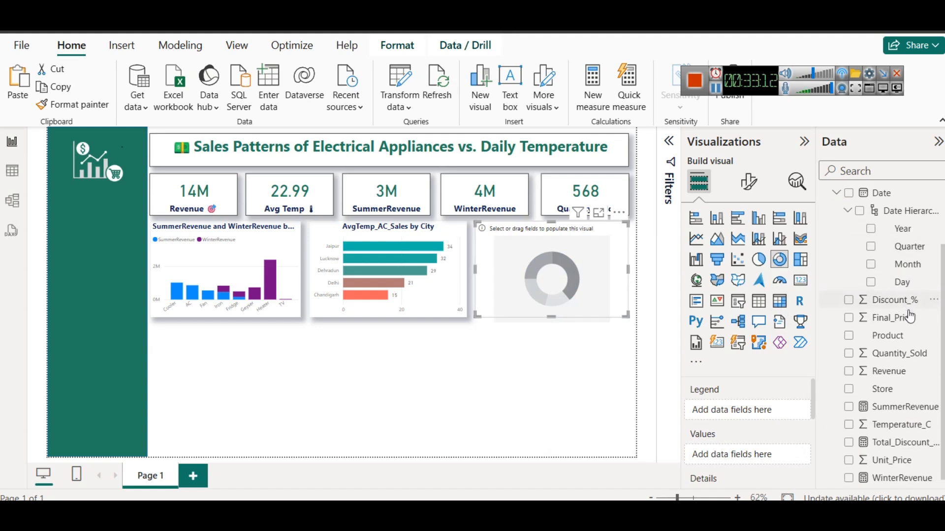
drag(902, 334, 779, 402)
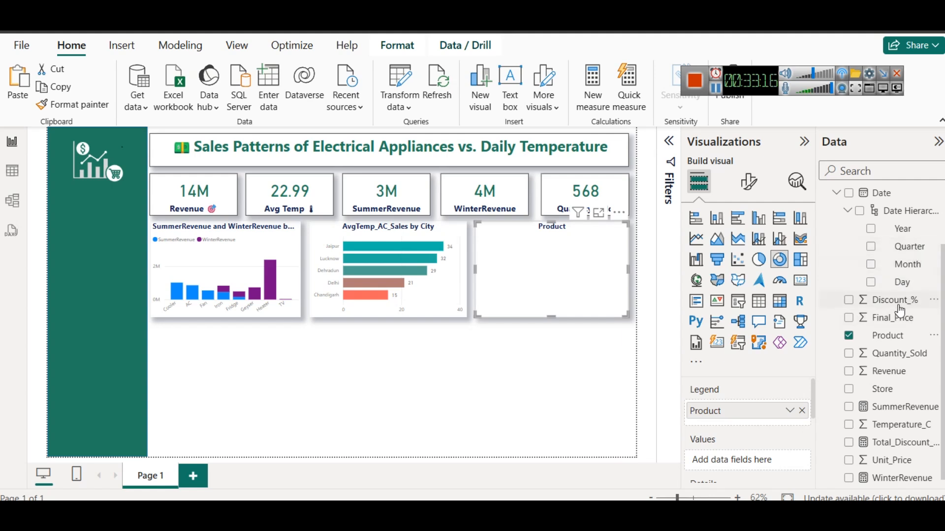
scroll(900, 310, up, 2)
scroll(901, 311, down, 1)
scroll(901, 311, up, 1)
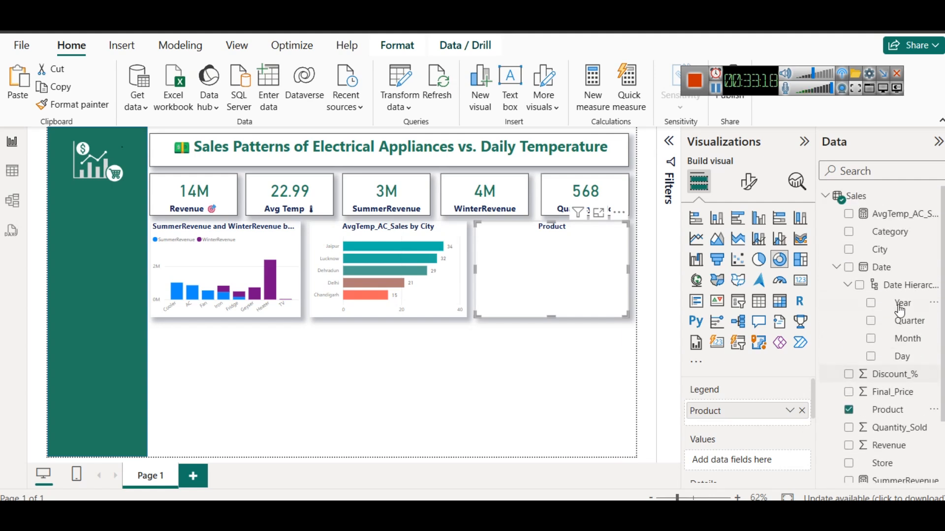
scroll(902, 311, down, 3)
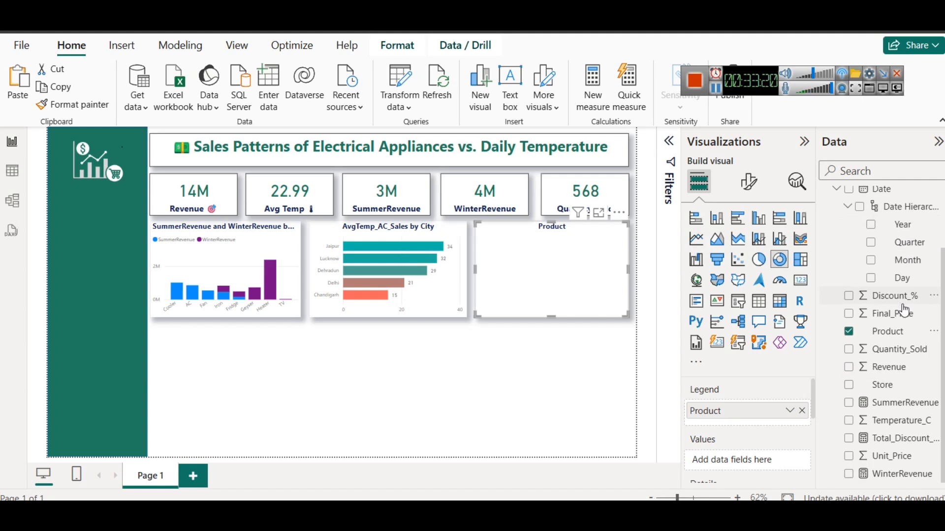
drag(903, 439, 755, 458)
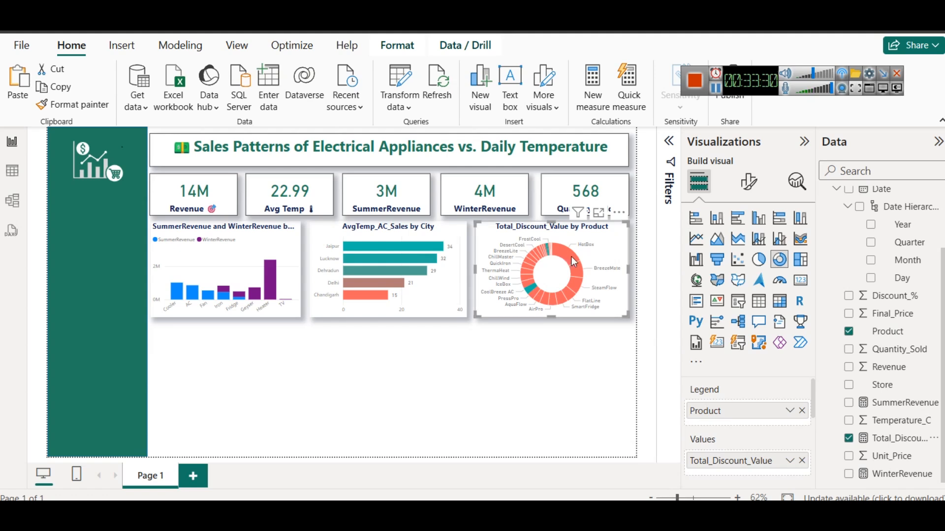
mouse_move(568, 304)
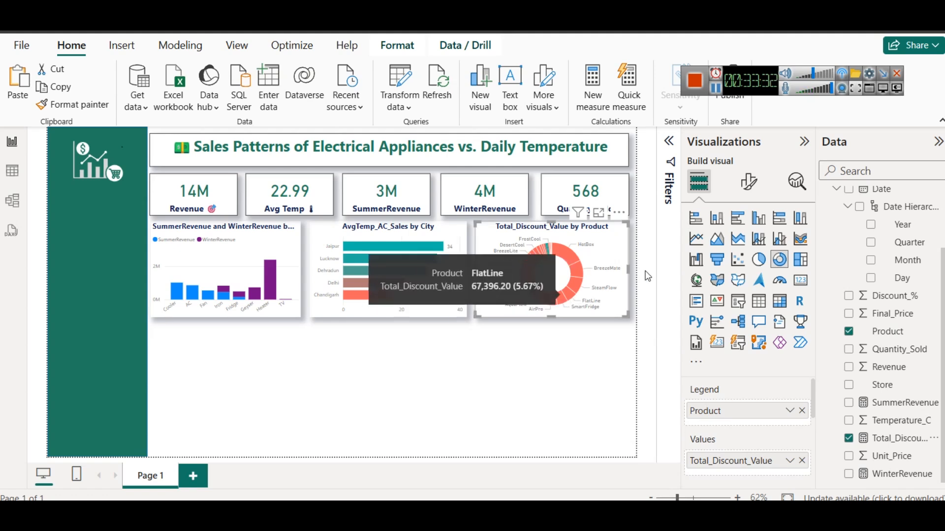
Check the slice color settings of the converted donut chart, and delete the chart
click(748, 182)
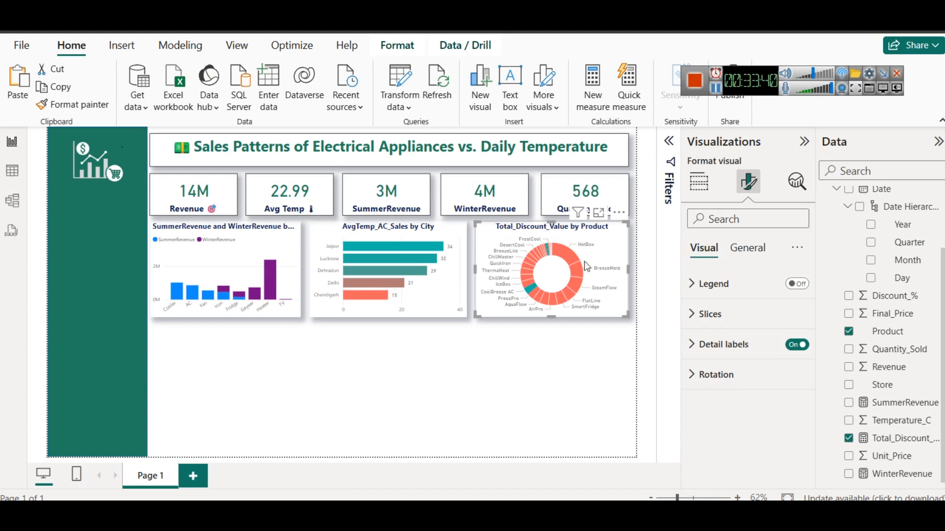
click(711, 315)
scroll(737, 376, down, 3)
scroll(738, 375, down, 12)
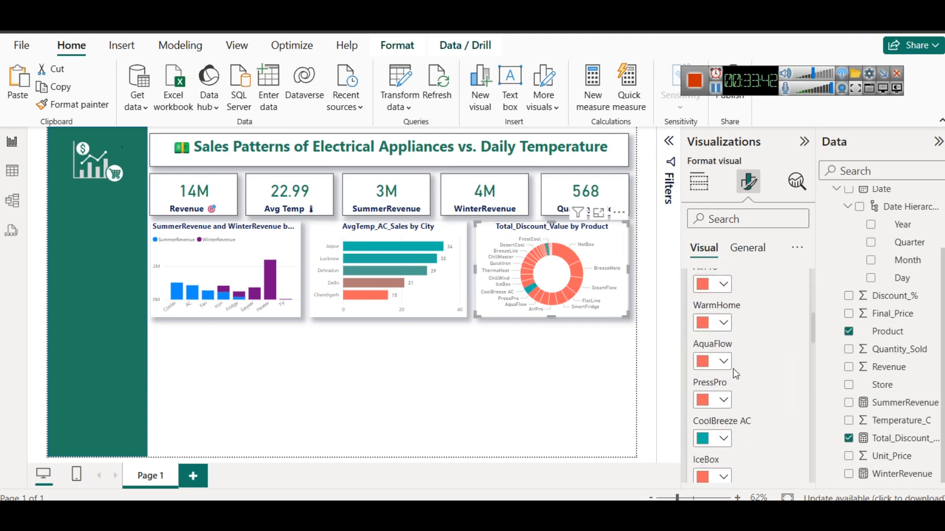
scroll(732, 376, up, 15)
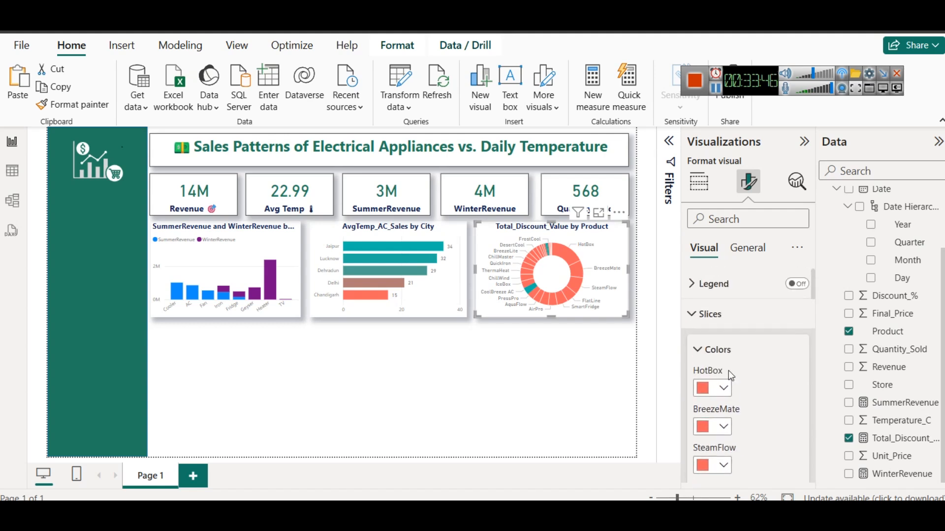
key(Delete)
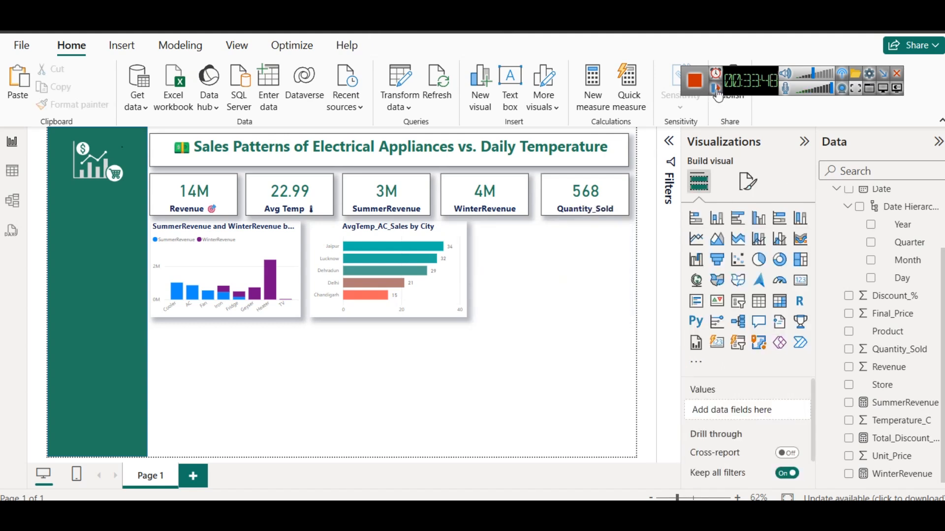
Insert a new donut chart beside the AvgTemp_AC_Sales by City chart and shorten it to the same row height
click(781, 260)
drag(193, 403, 521, 308)
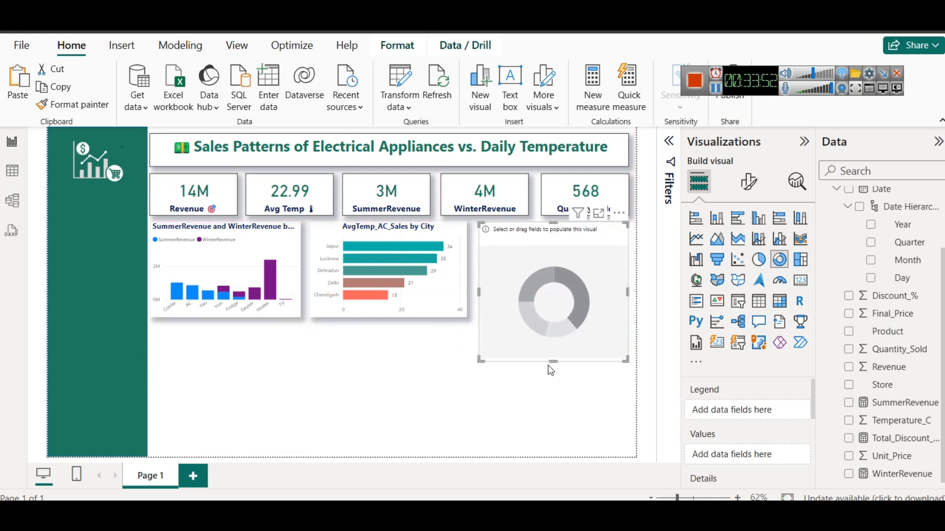
drag(550, 360, 547, 318)
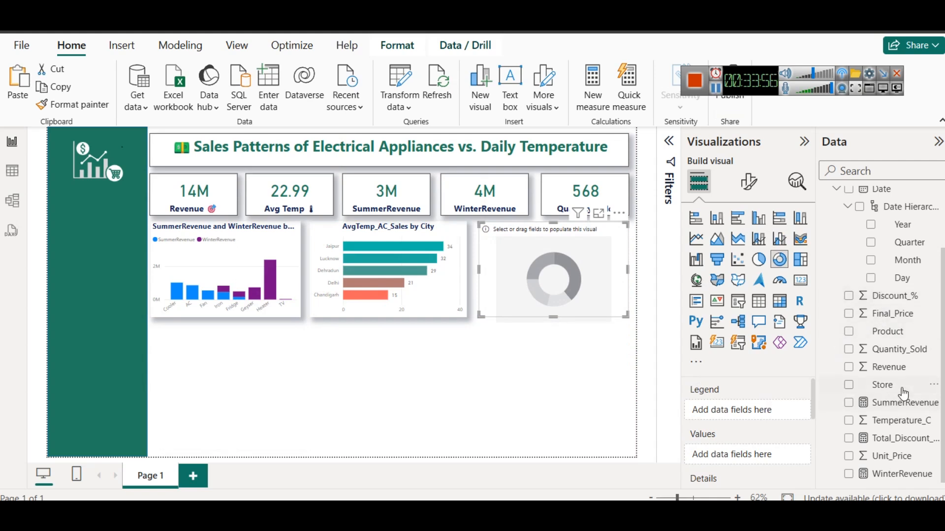
Assign Product as the legend and Total_Discount_Value as the values of the new donut chart
scroll(900, 393, up, 3)
scroll(925, 374, down, 3)
drag(897, 337, 750, 410)
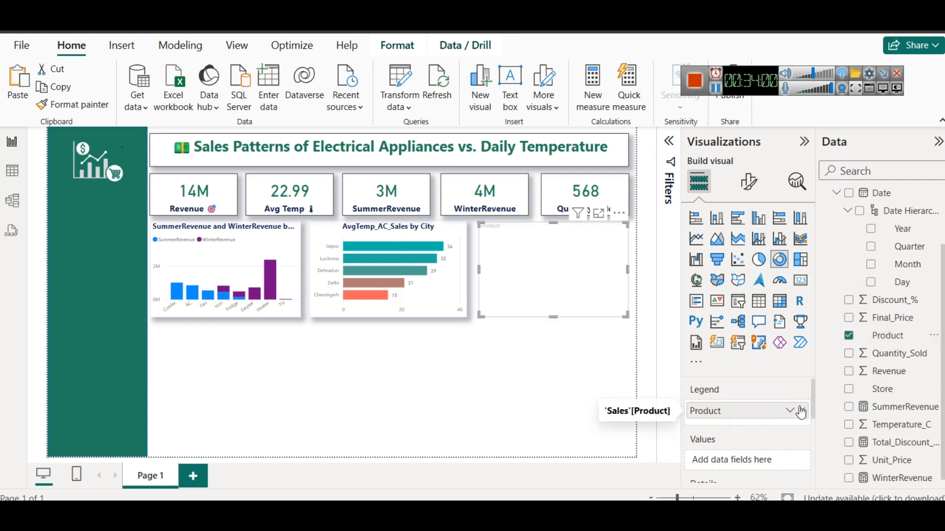
drag(888, 438, 722, 463)
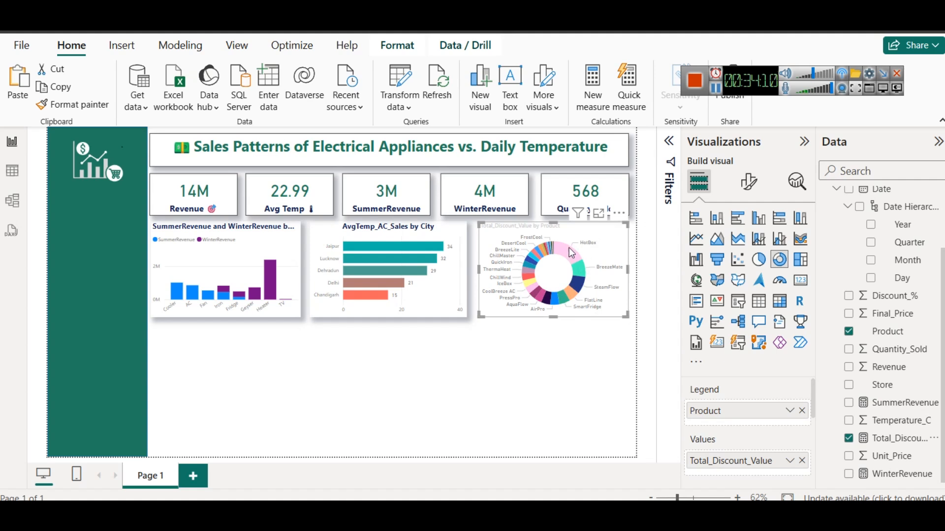
mouse_move(571, 252)
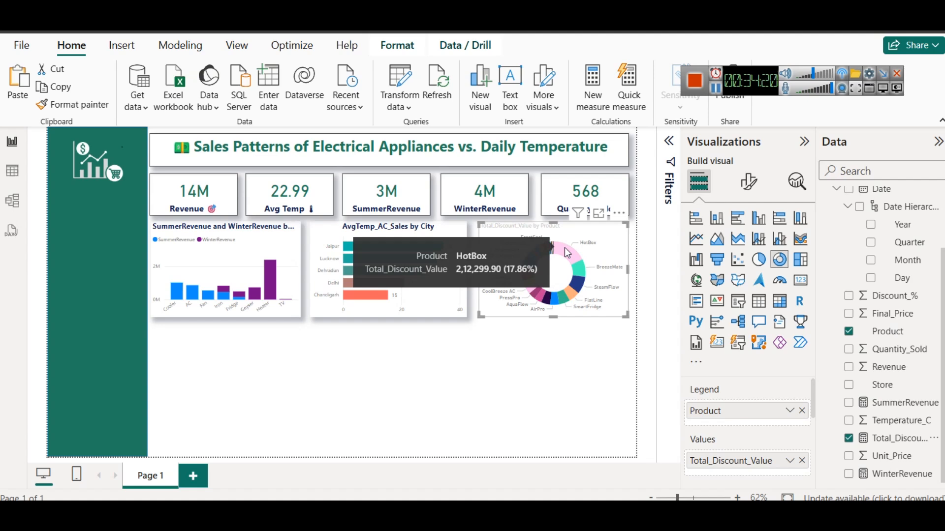
Format the donut chart's title in dark navy, bold, centered, with font size 12
click(632, 231)
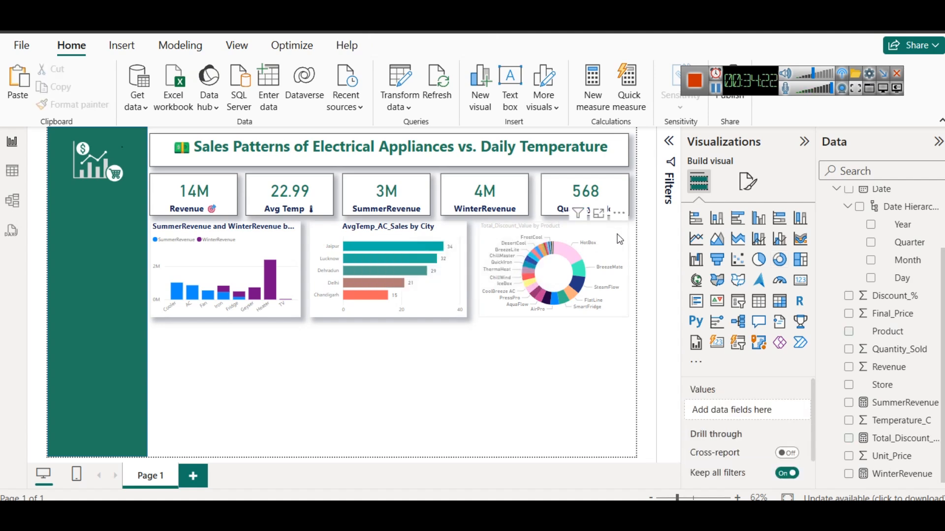
click(609, 237)
click(748, 182)
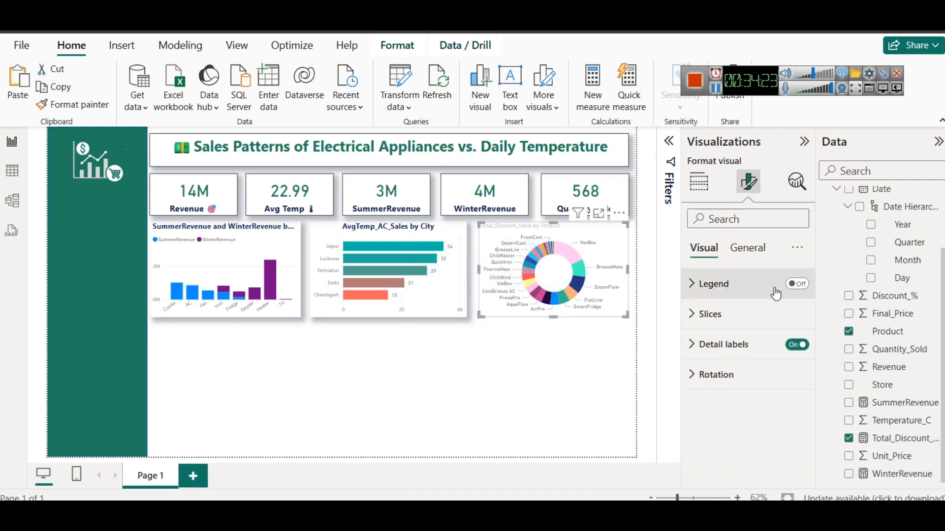
click(747, 247)
click(728, 315)
scroll(726, 379, down, 5)
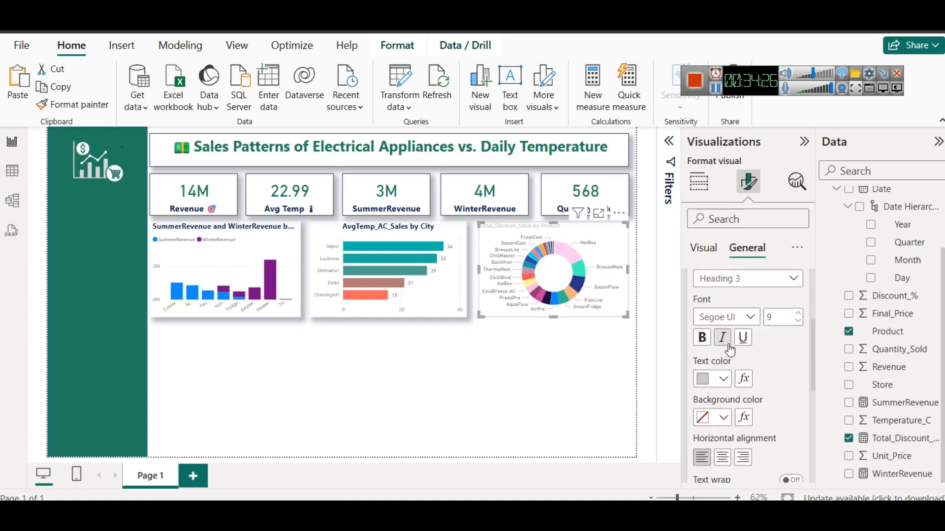
click(724, 381)
click(712, 311)
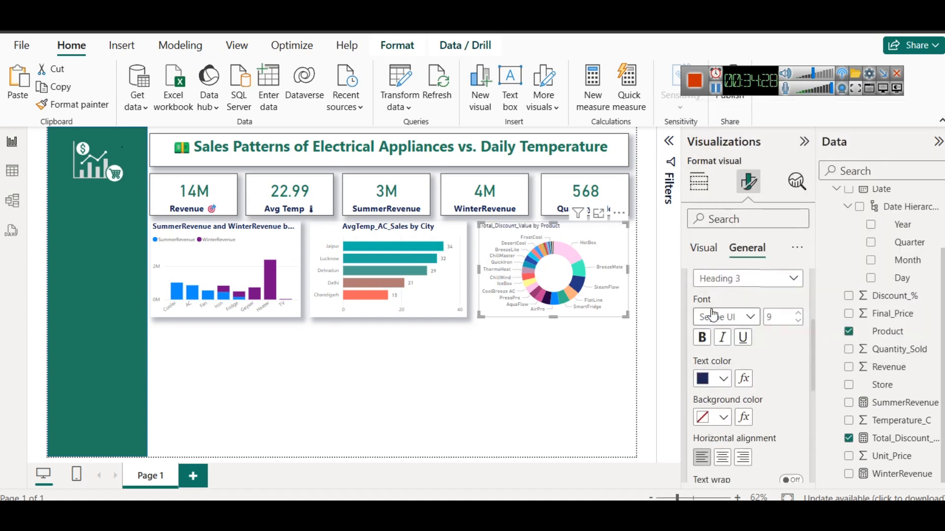
click(704, 340)
click(722, 458)
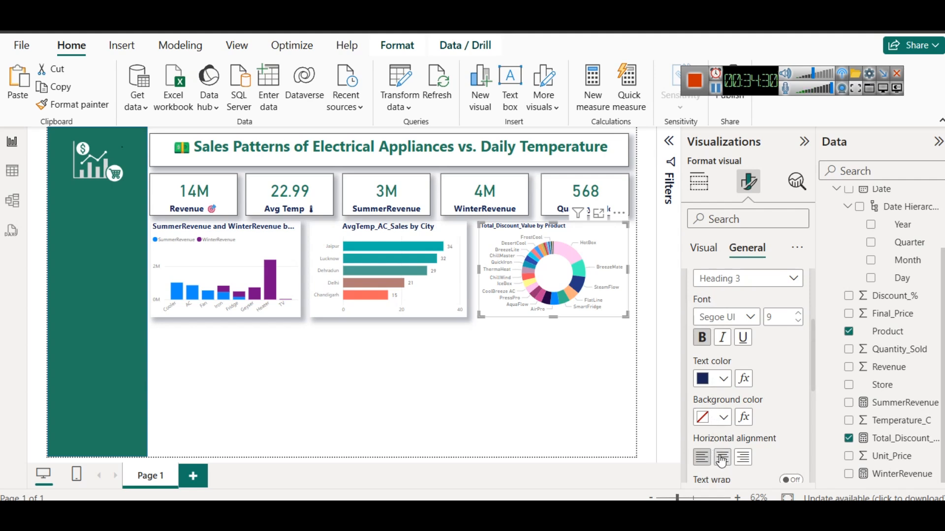
click(798, 313)
click(798, 314)
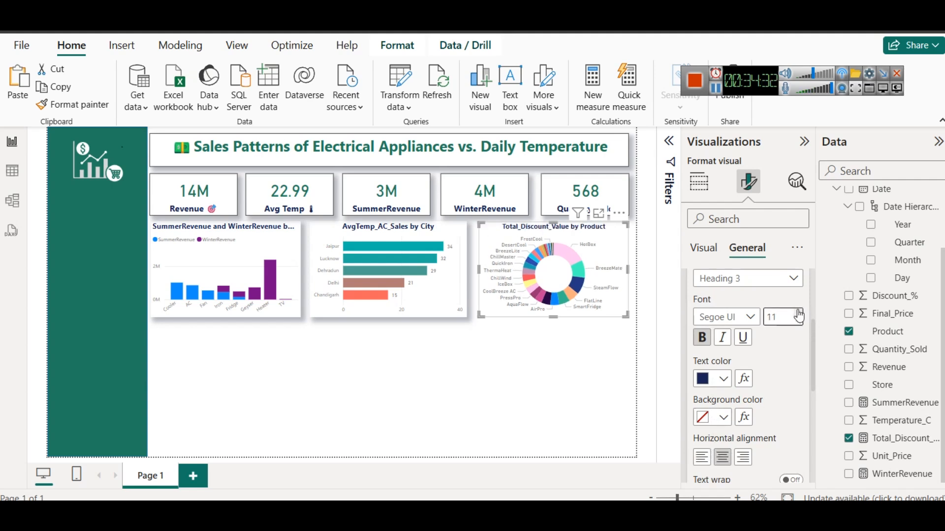
click(798, 313)
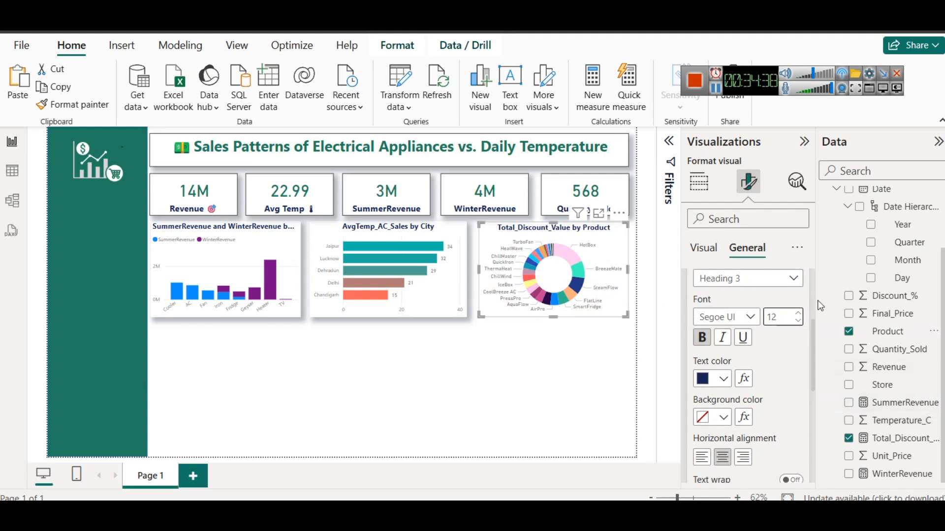
Turn on the shadow effect for the Total_Discount_Value by Product donut chart
scroll(768, 335, up, 3)
click(711, 316)
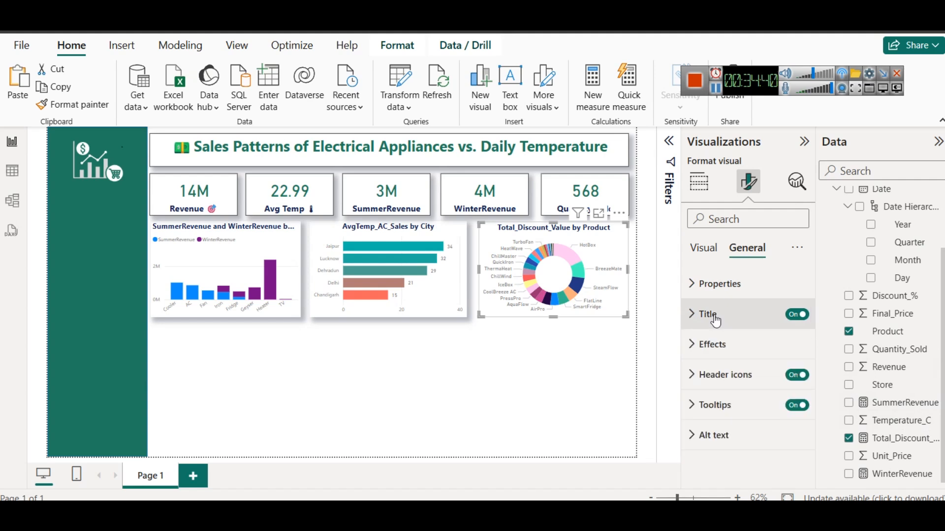
click(723, 346)
scroll(790, 394, down, 2)
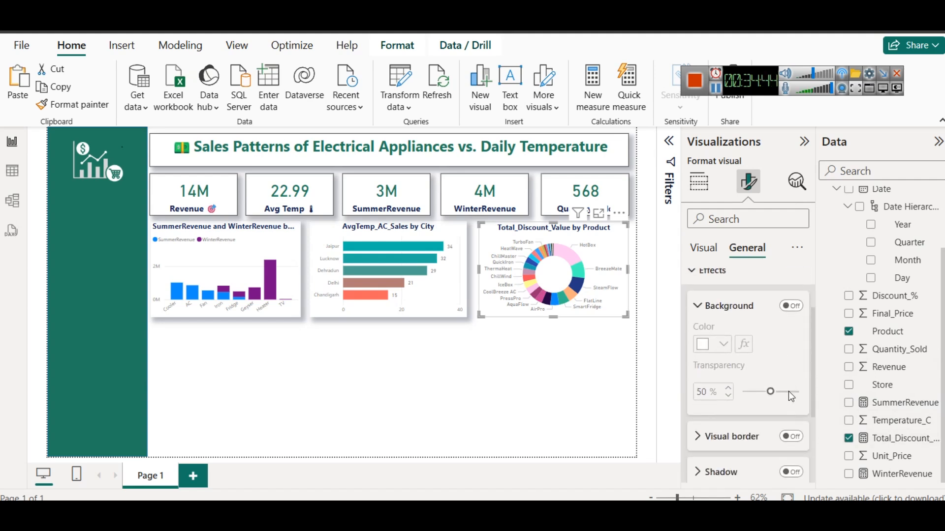
scroll(787, 393, down, 2)
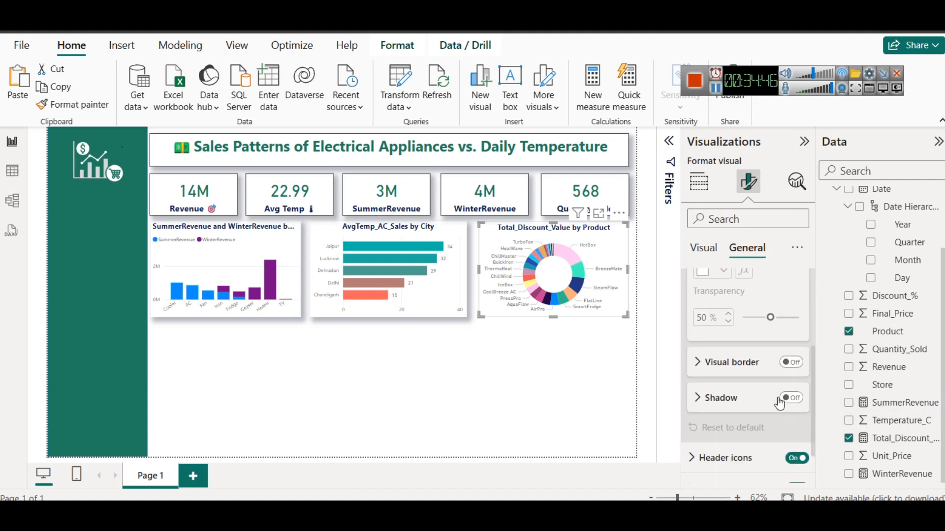
click(785, 399)
click(572, 368)
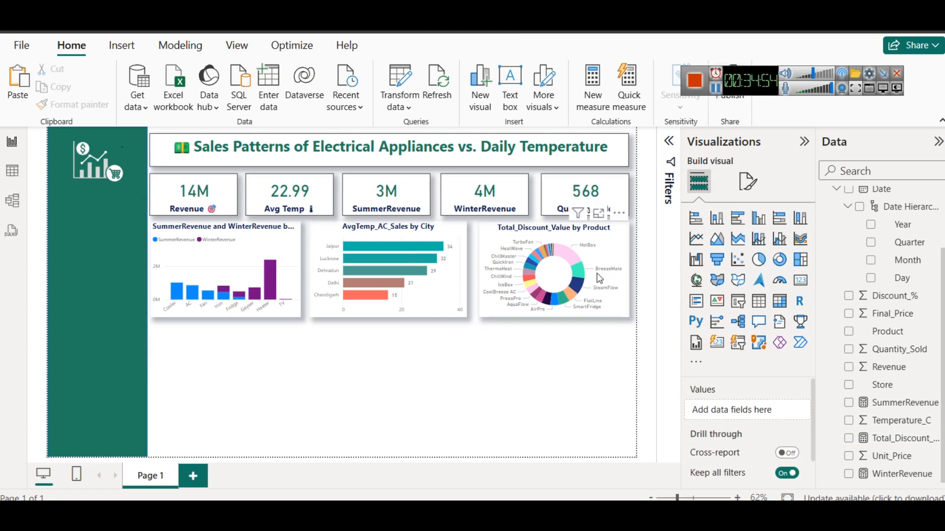
Review the Total_Discount_Value formula, and compare it with the Revenue values in the Sales table
click(885, 438)
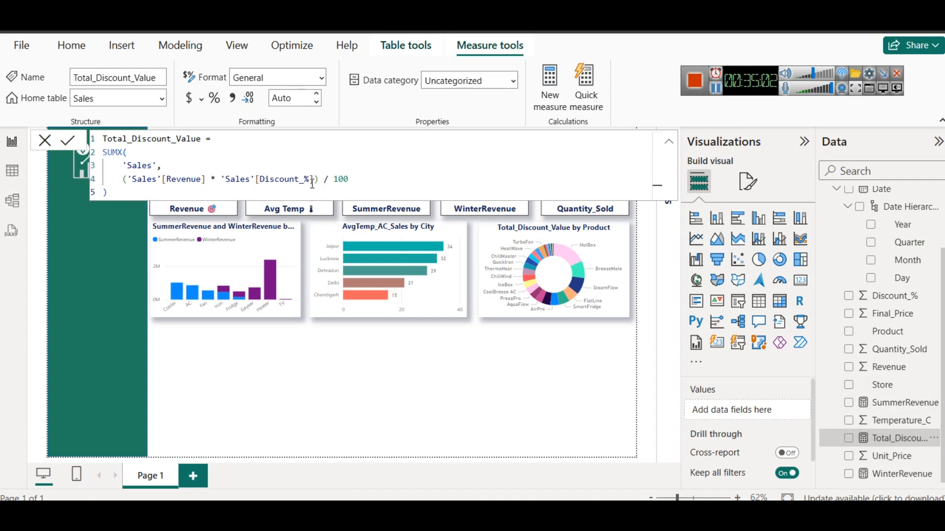
click(12, 171)
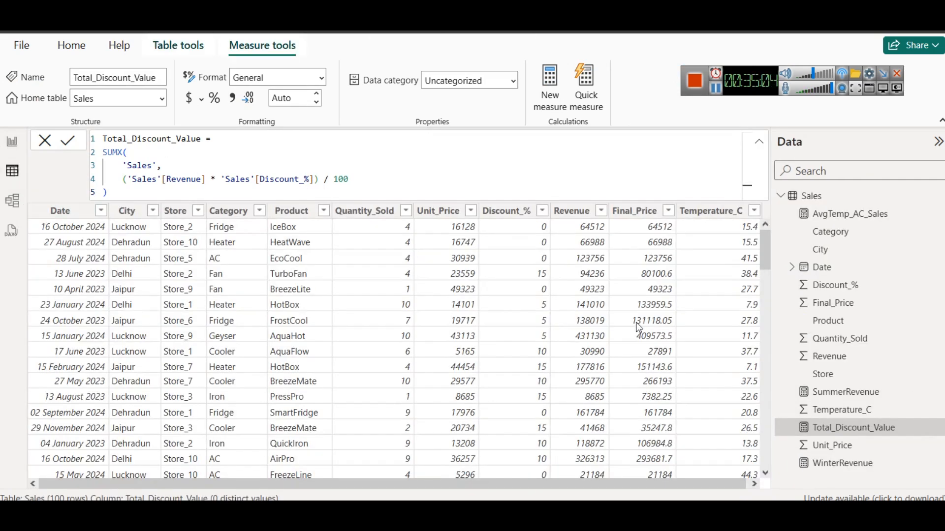
click(589, 231)
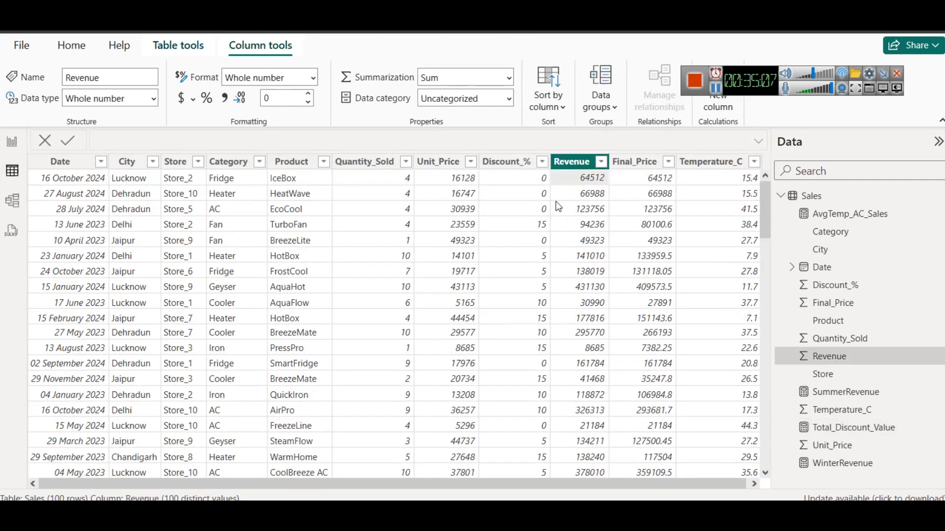
Compare the Discount_% values with the Revenue values in the Sales table, including the TurboFan row
click(530, 179)
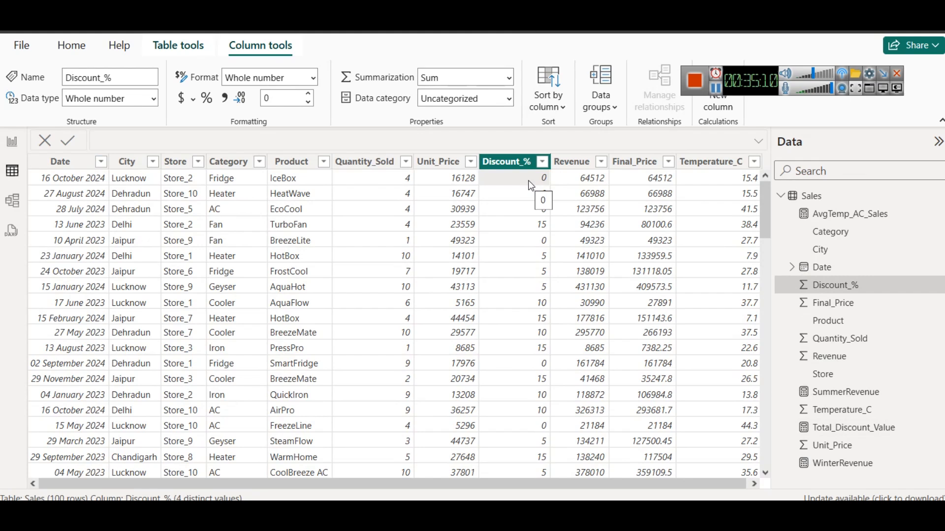
click(586, 229)
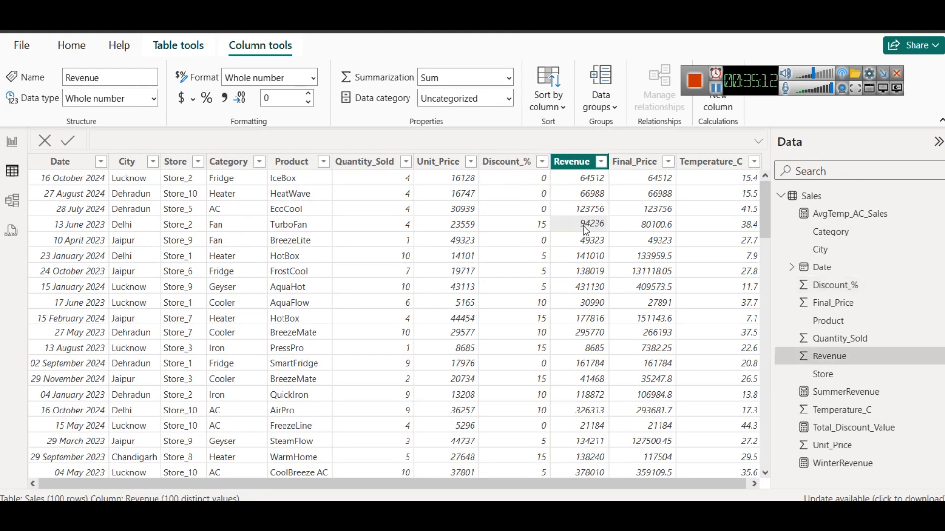
click(531, 224)
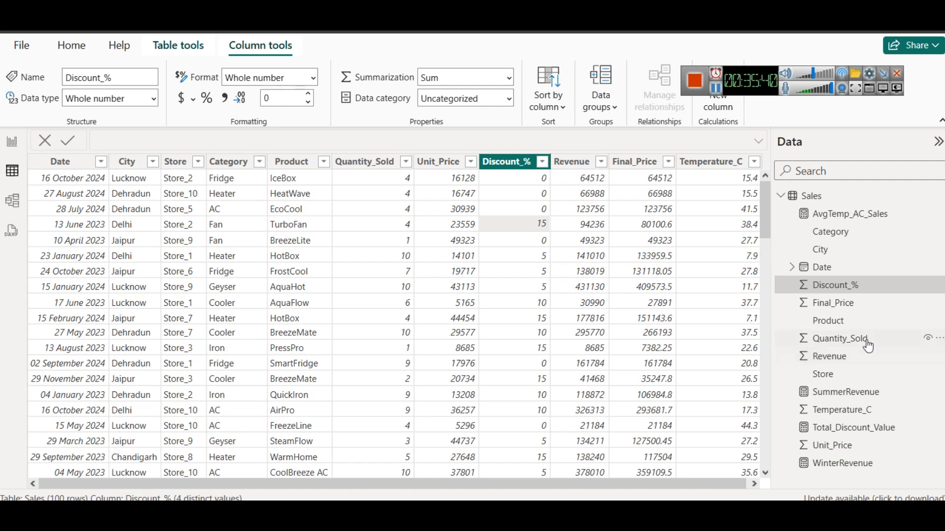
Copy the expression ('Sales'[Revenue] * 'Sales'[Discount_%]) / 100 from the Total_Discount_Value measure and collapse its formula
click(845, 428)
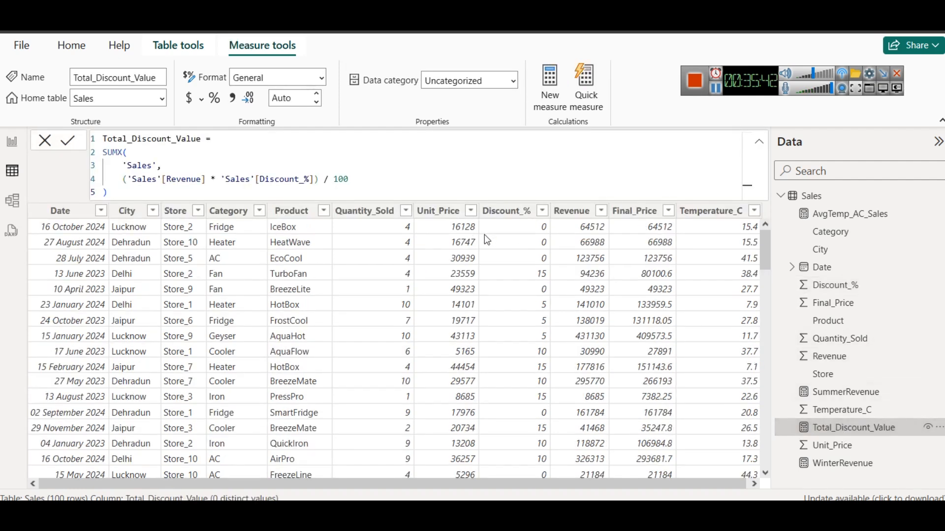
drag(122, 179, 350, 179)
key(ctrl+c)
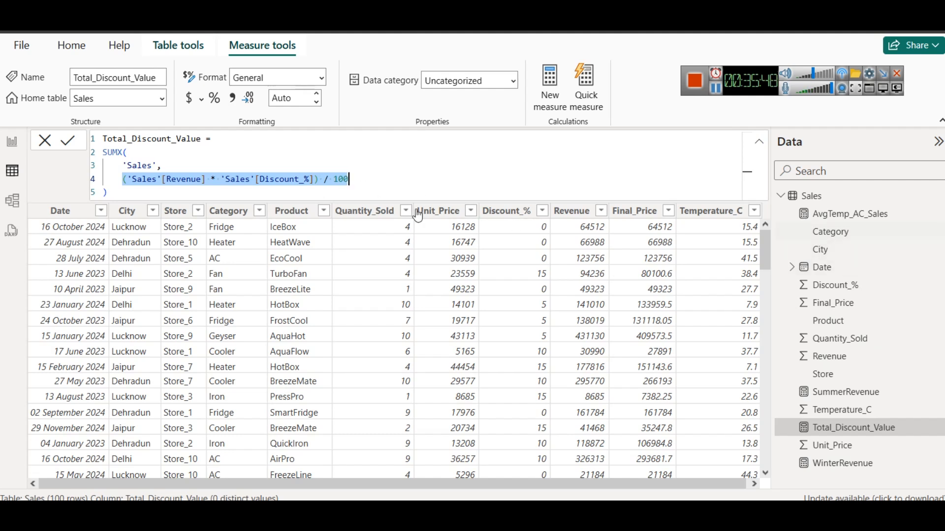
click(57, 189)
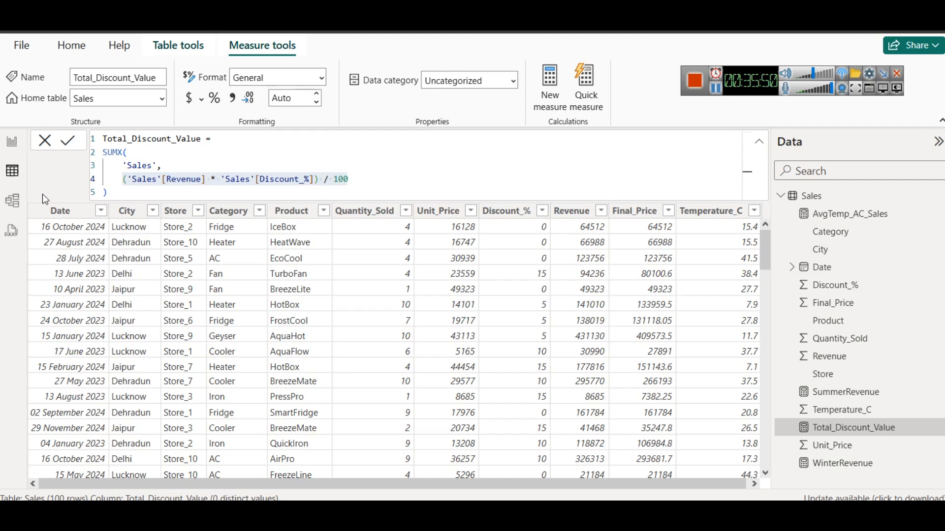
click(759, 143)
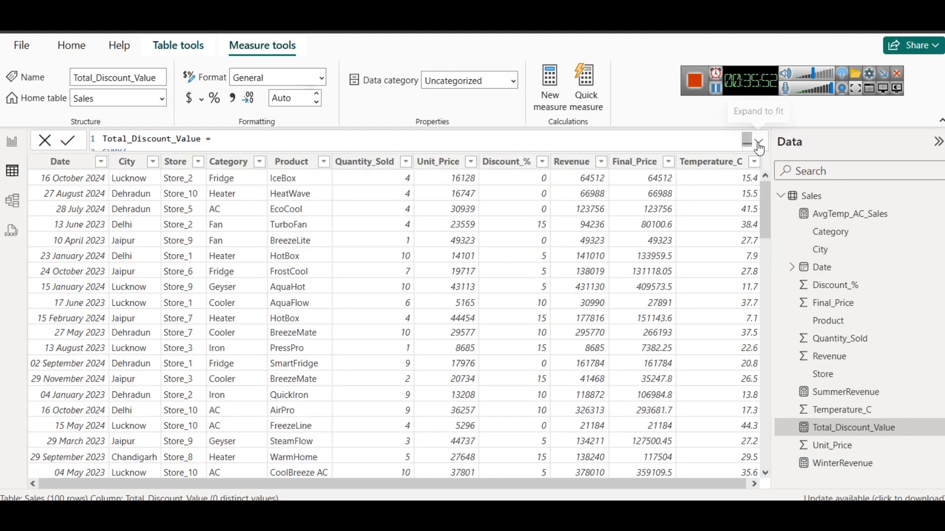
Add a calculated column to the Sales table: Discount Val = ('Sales'[Revenue] * 'Sales'[Discount_%]) / 100
right_click(809, 197)
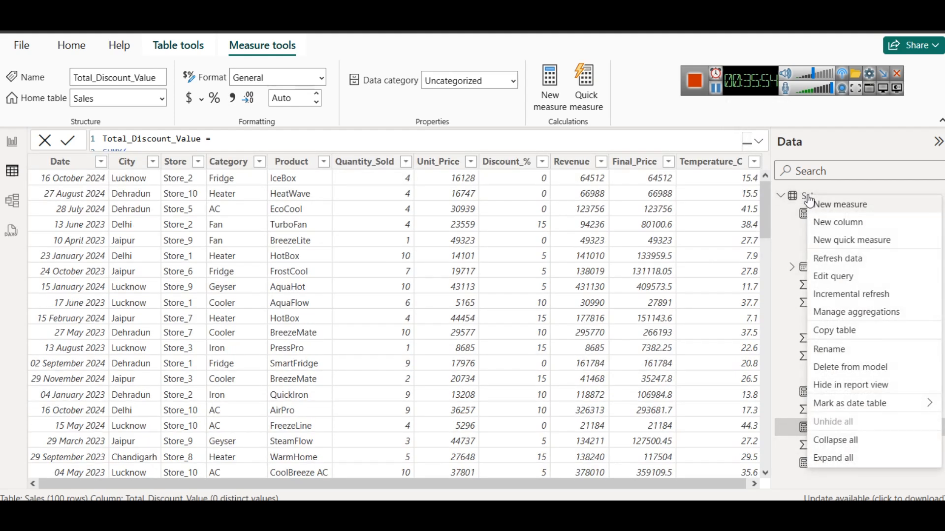
click(836, 221)
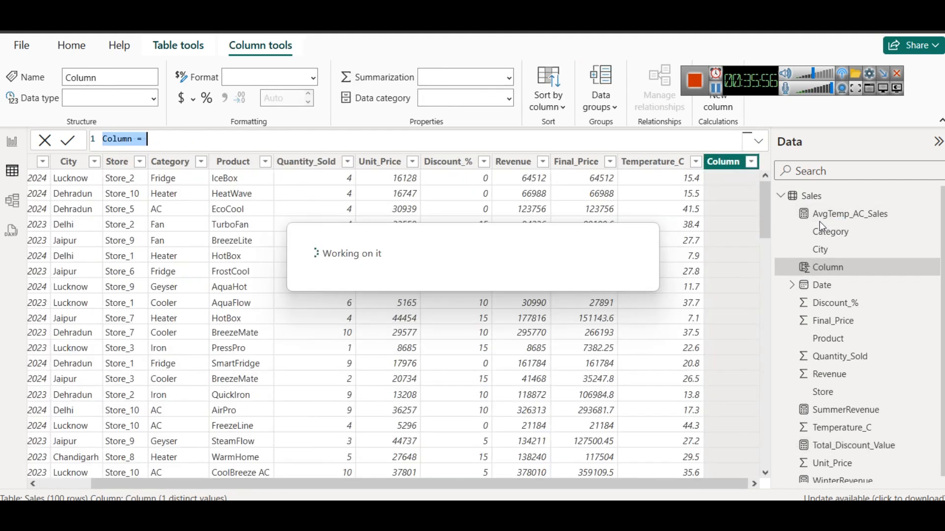
text(Discou)
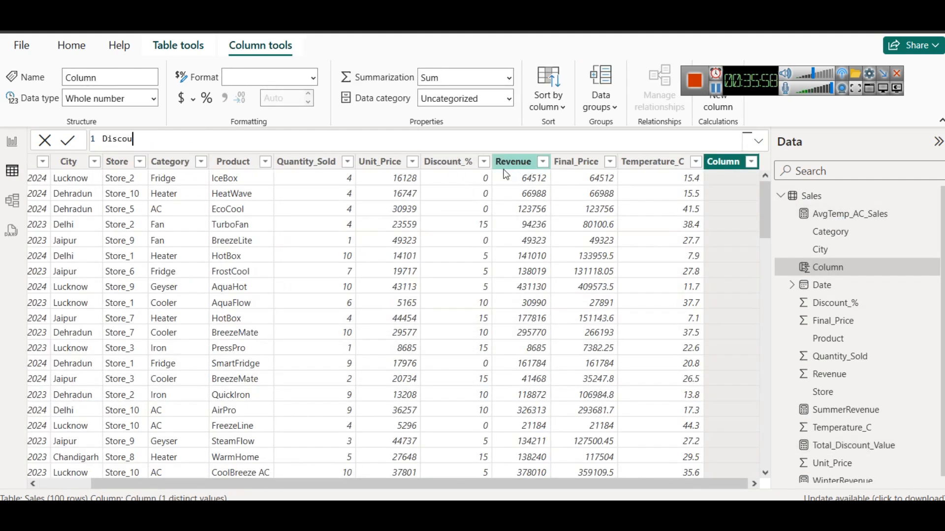
text(nt =)
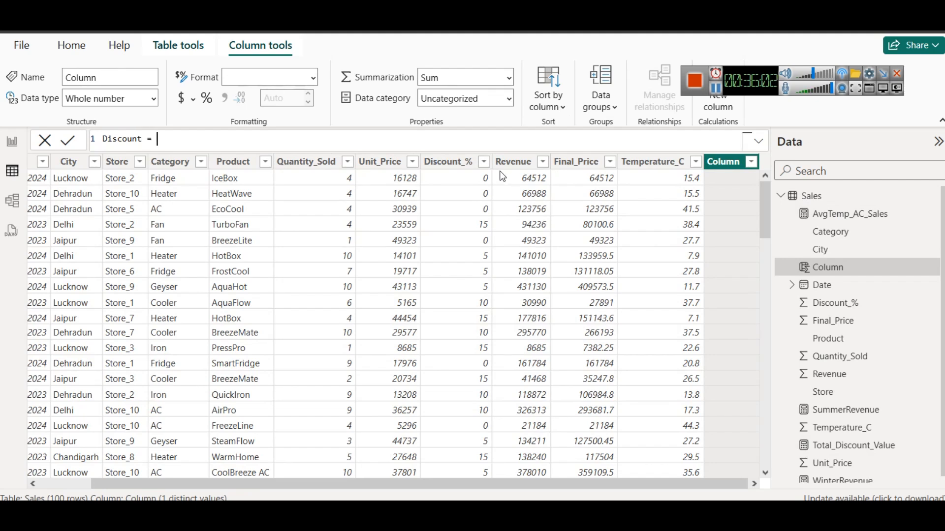
key(ctrl+v)
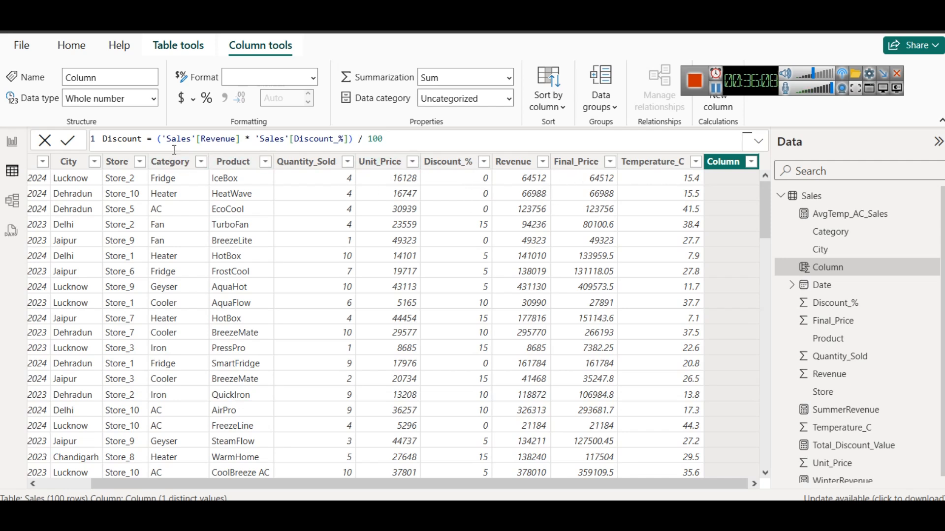
click(147, 140)
text(Val)
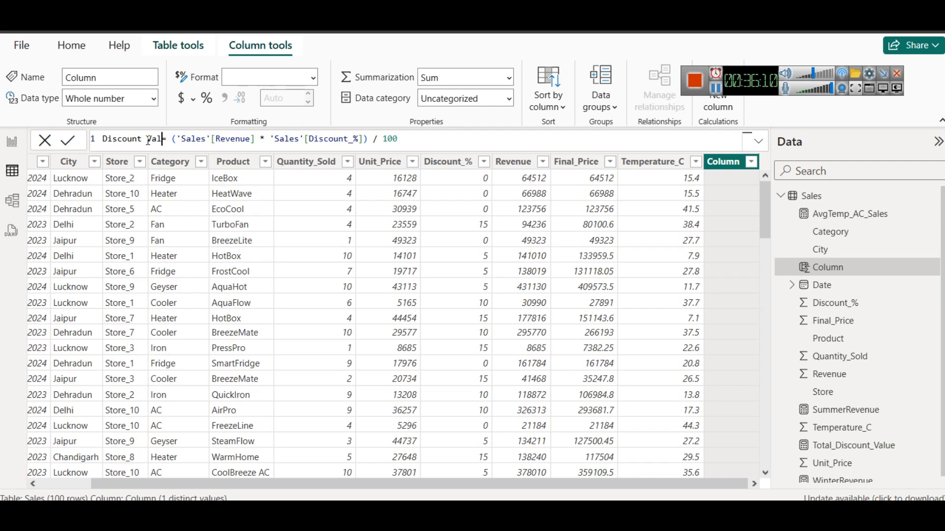
click(69, 142)
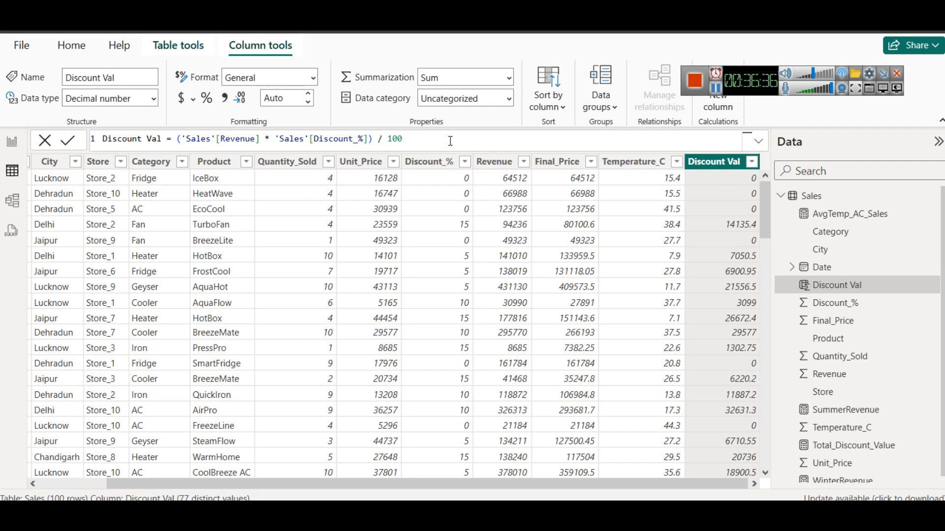
Switch to the browser, review the Question 3 DAX answer on total discount value per category, and return to the Power BI report
click(14, 144)
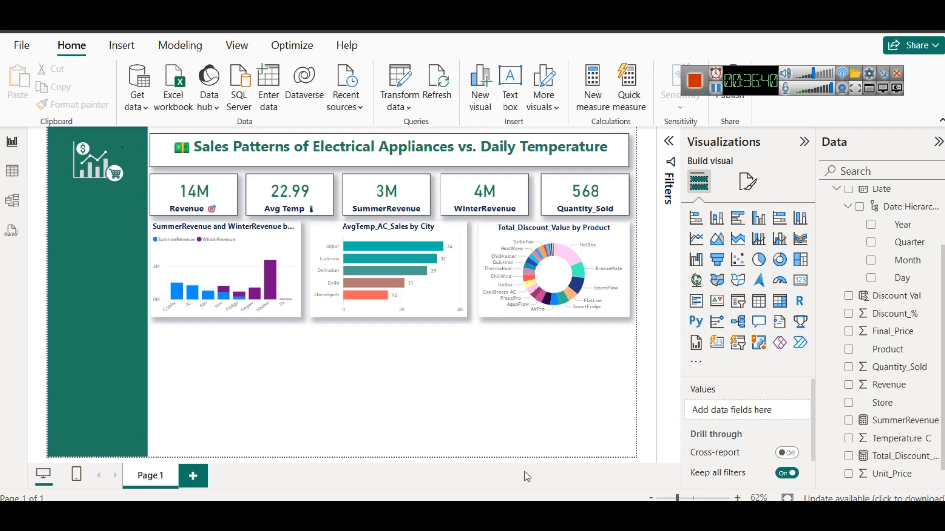
click(427, 417)
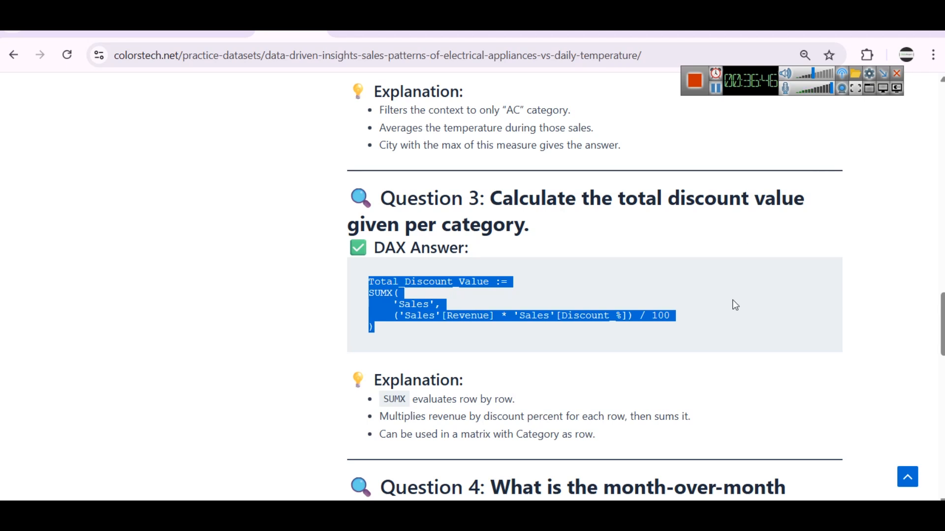
click(526, 348)
drag(366, 275, 450, 330)
click(467, 329)
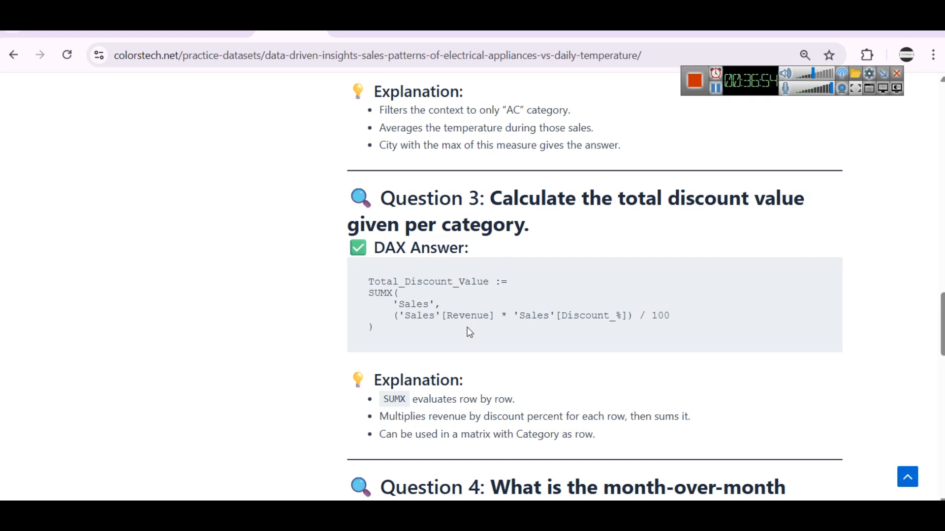
click(612, 512)
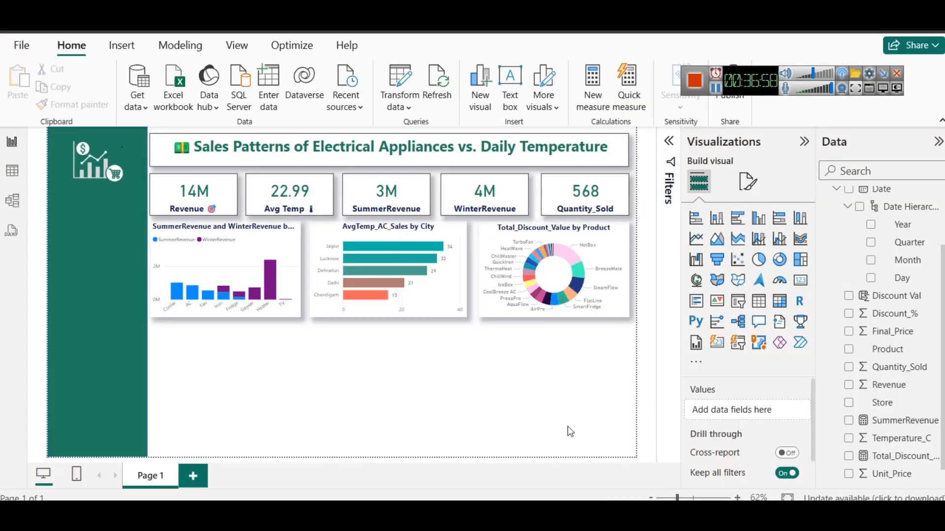
Duplicate the SummerRevenue and WinterRevenue chart, place the copy directly below the original, and convert it to a matrix
click(270, 306)
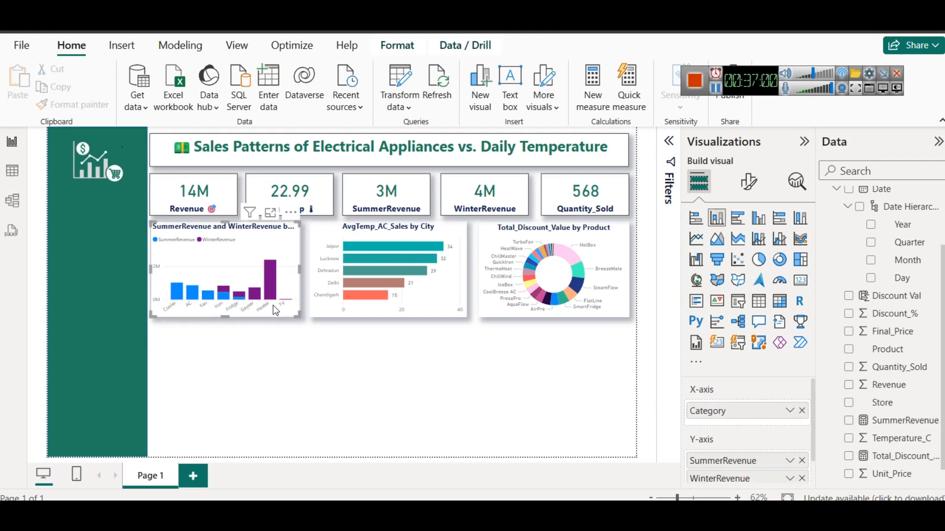
key(ctrl+c)
key(ctrl+v)
drag(270, 306, 270, 414)
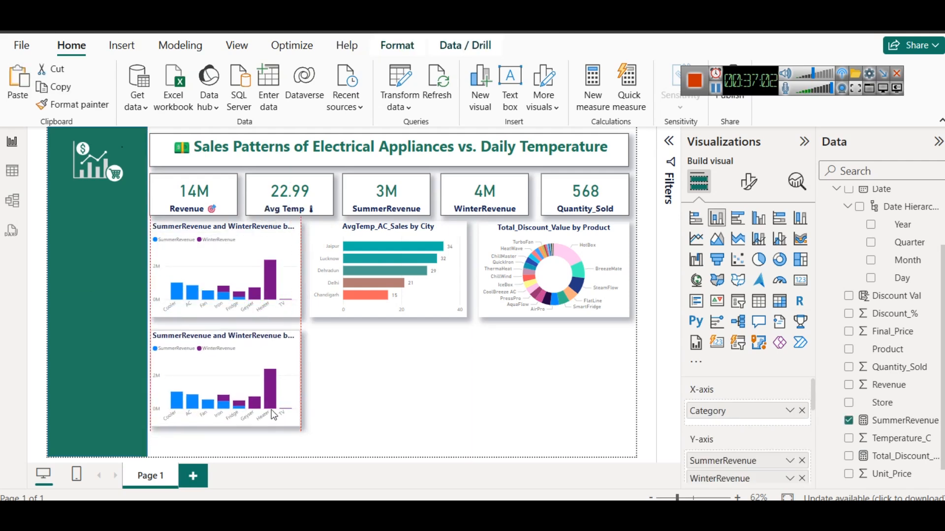
click(780, 300)
Remove SummerRevenue and WinterRevenue from the new matrix's values, keeping Category as its rows
click(792, 410)
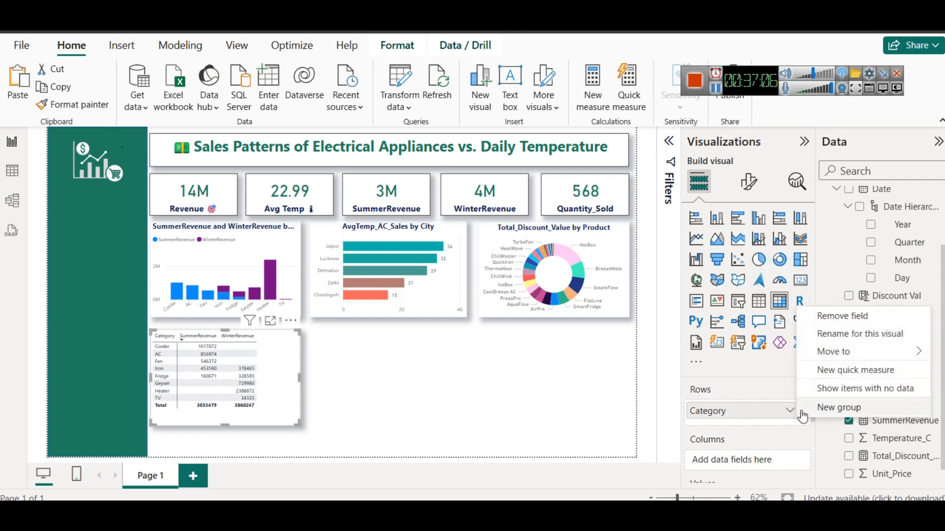
click(750, 443)
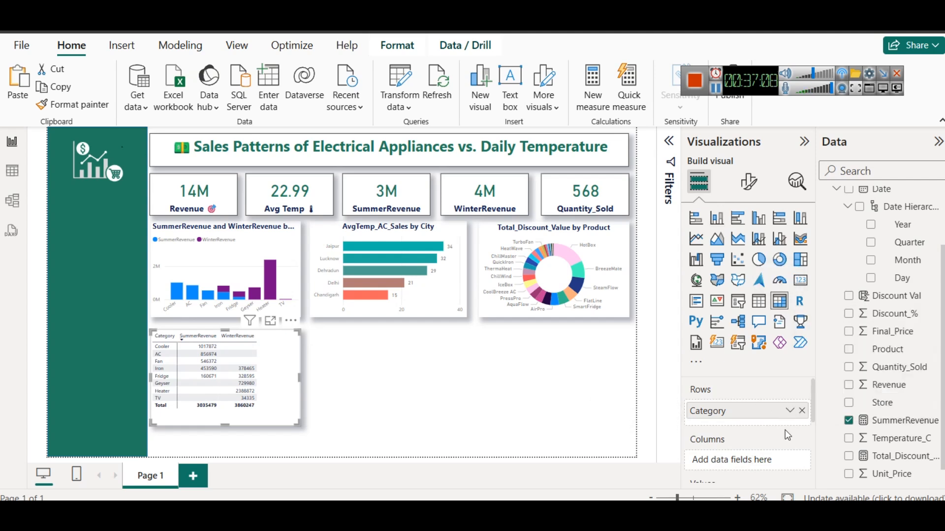
scroll(746, 418, down, 3)
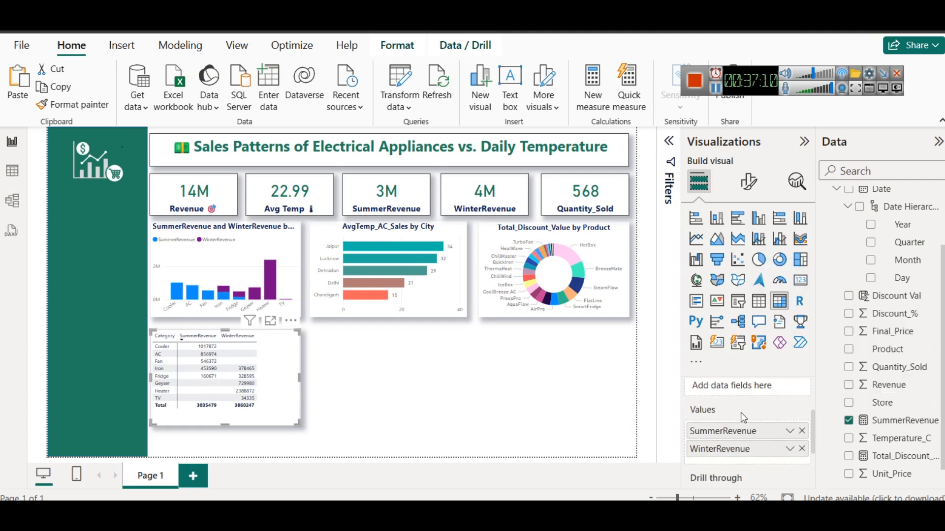
click(801, 432)
scroll(795, 457, down, 5)
scroll(784, 435, up, 3)
click(802, 453)
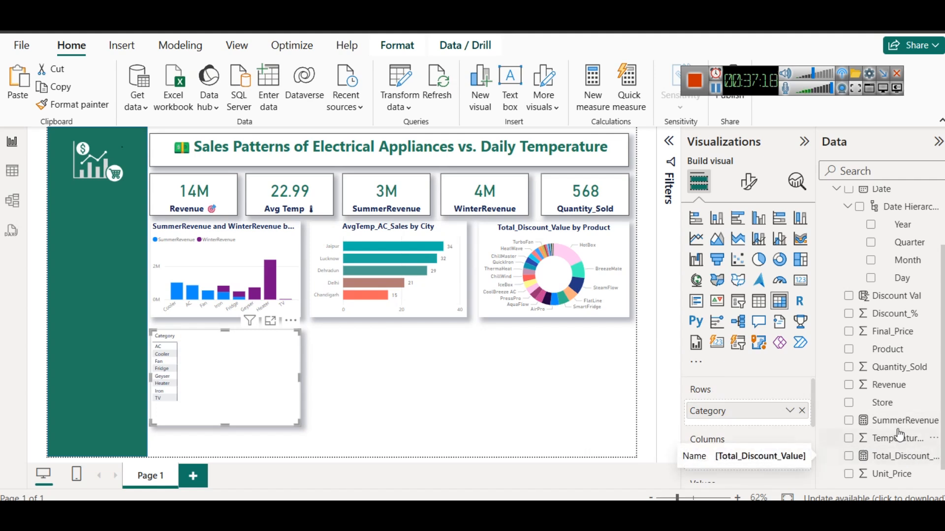
Add Total_Discount_Value as the values of the Category matrix
scroll(891, 420, up, 3)
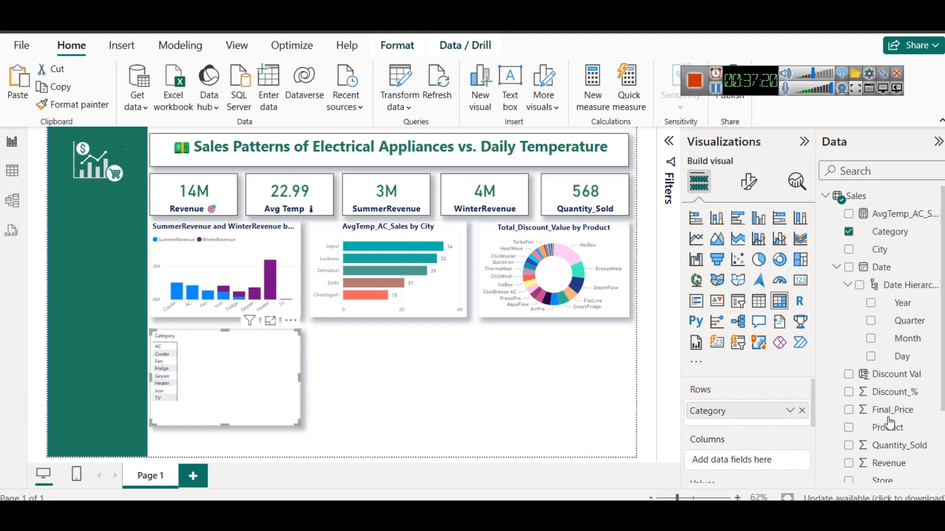
scroll(893, 408, down, 3)
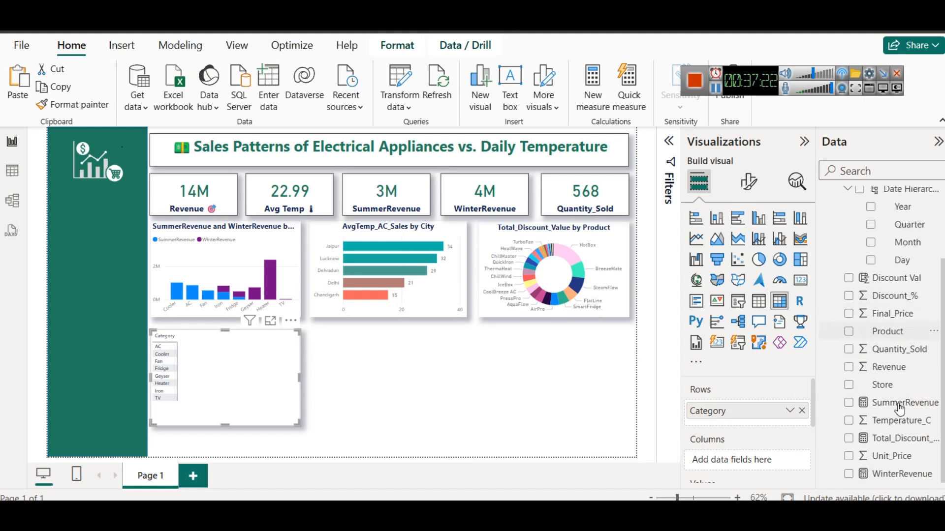
drag(898, 449, 775, 463)
scroll(772, 430, down, 2)
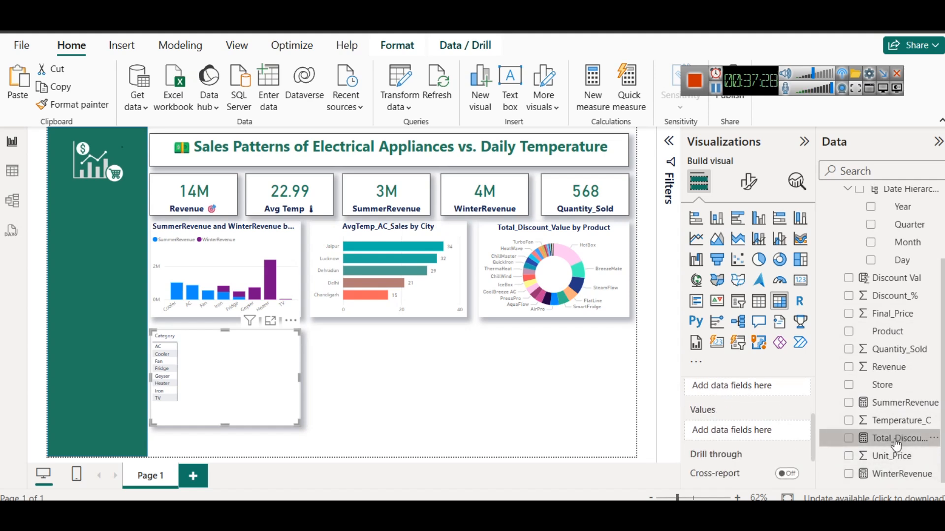
drag(895, 445, 721, 433)
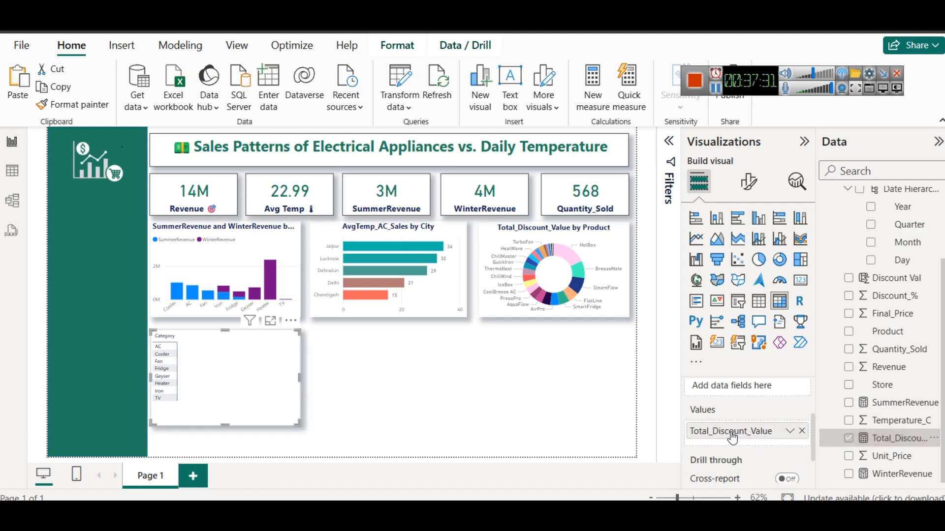
Examine the discount value per category matrix in focus mode, and delete it from the report page
click(268, 322)
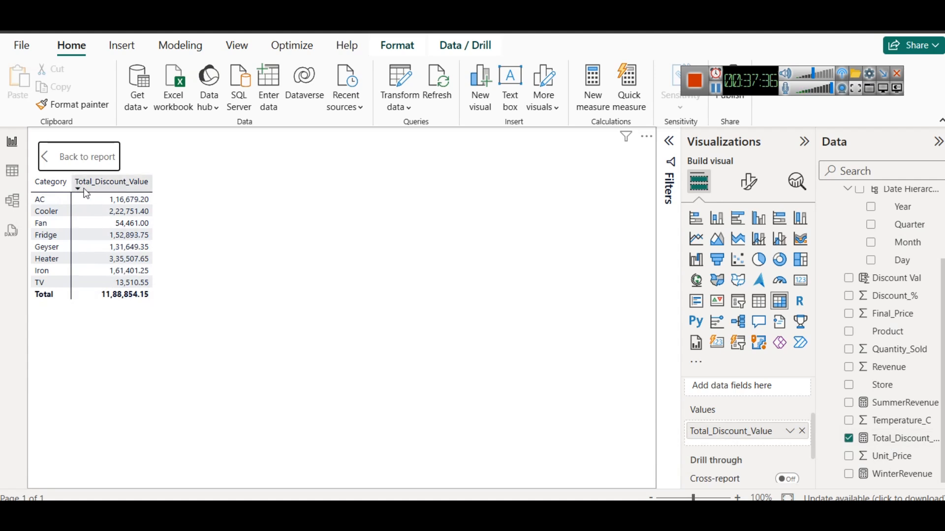
click(62, 160)
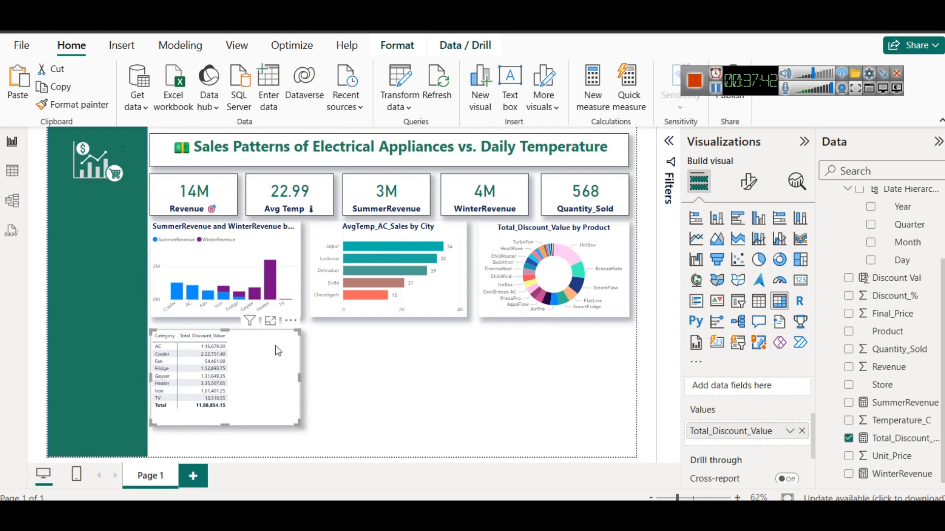
key(Delete)
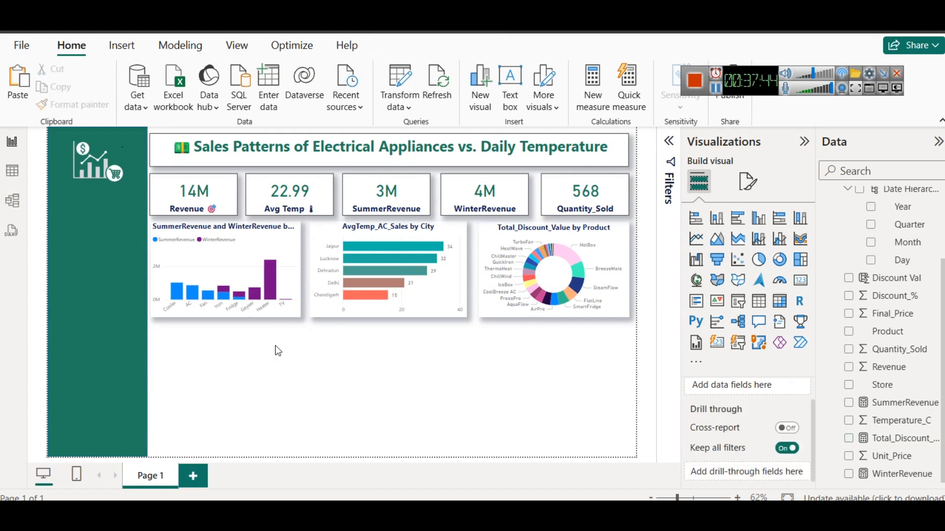
Collapse the Sales table's field list and start a new calculated table
scroll(886, 335, up, 3)
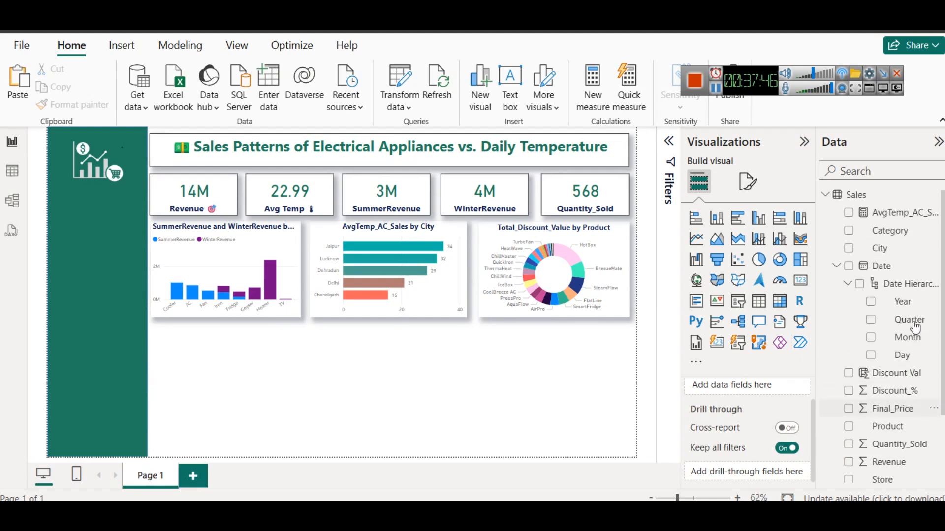
click(825, 195)
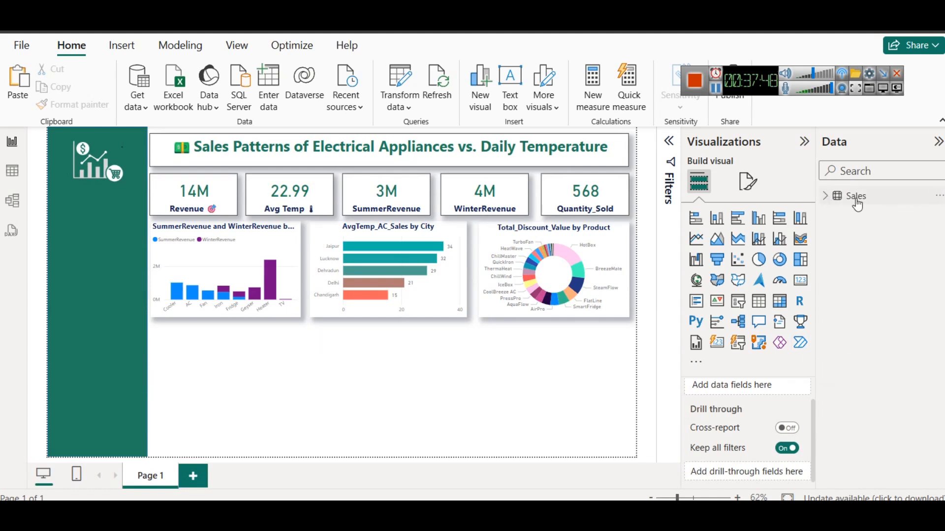
right_click(857, 200)
click(913, 262)
click(180, 47)
click(192, 106)
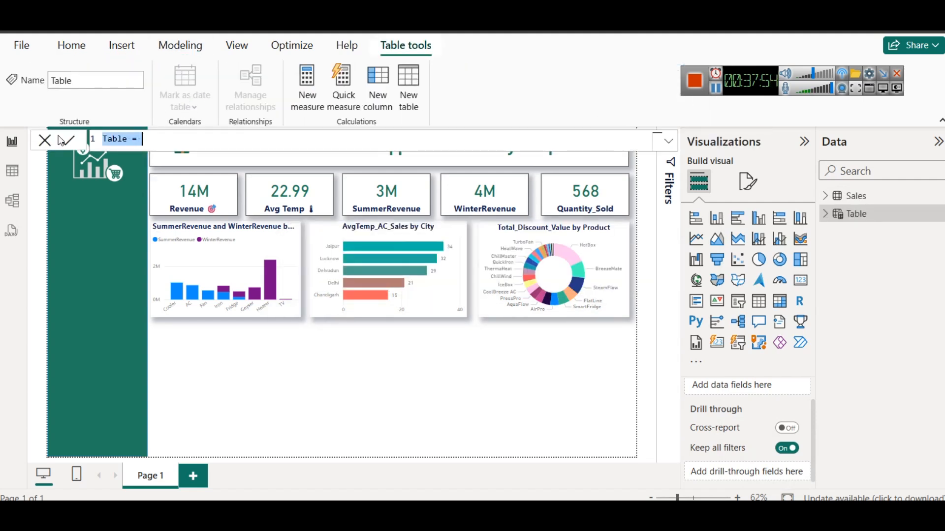
Name the new calculated table Total Discount by Category in its formula
text(Tt)
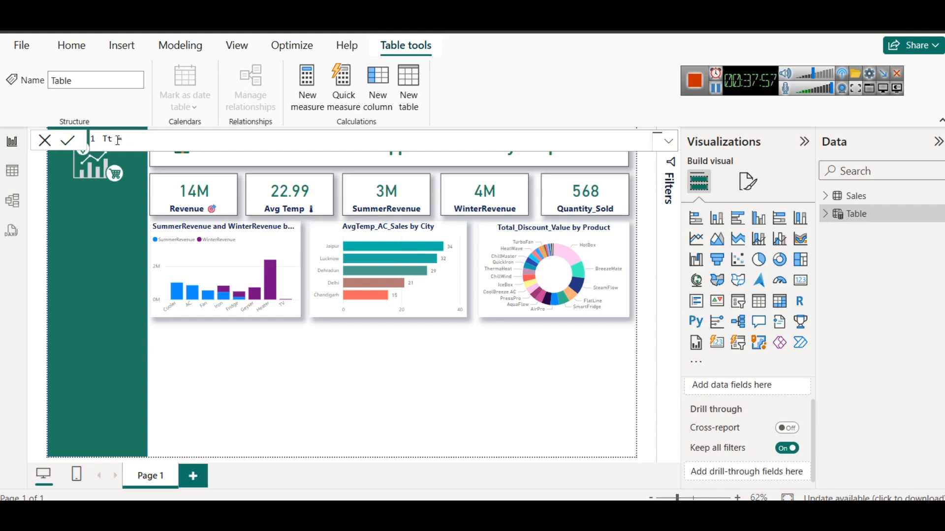
key(BackSpace)
text(otal Discount by Category = )
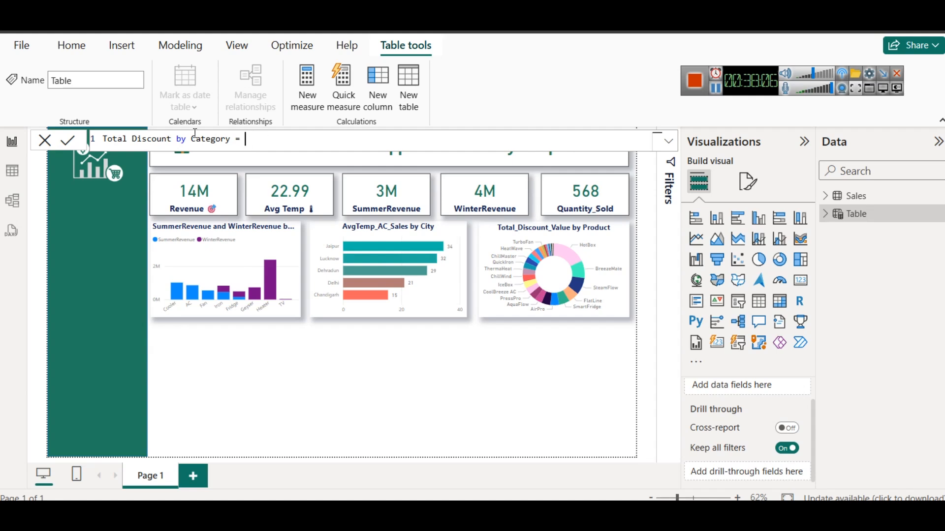
text(SUMMARIZE()
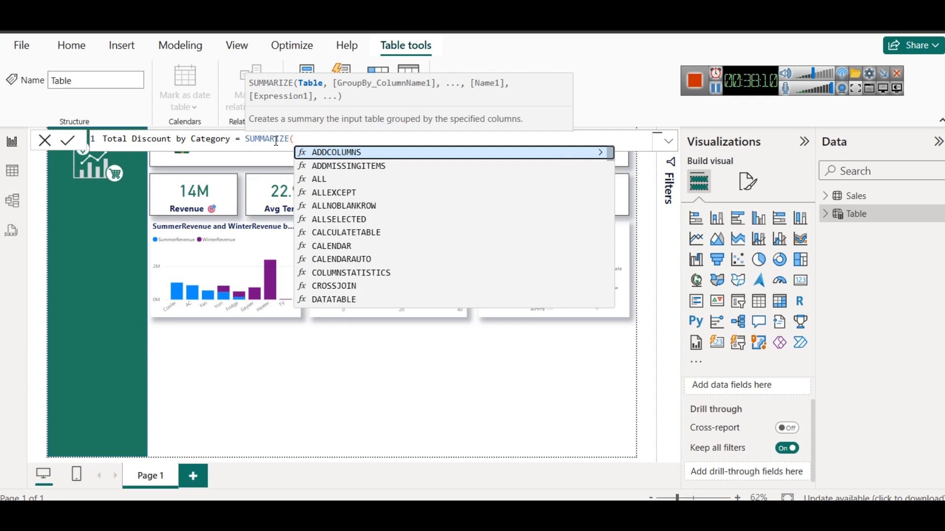
text(Sales)
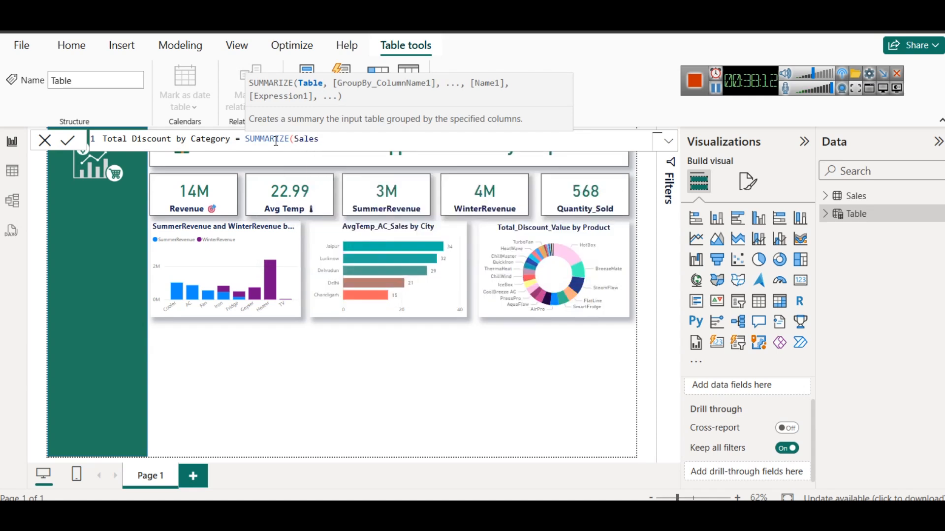
text(,)
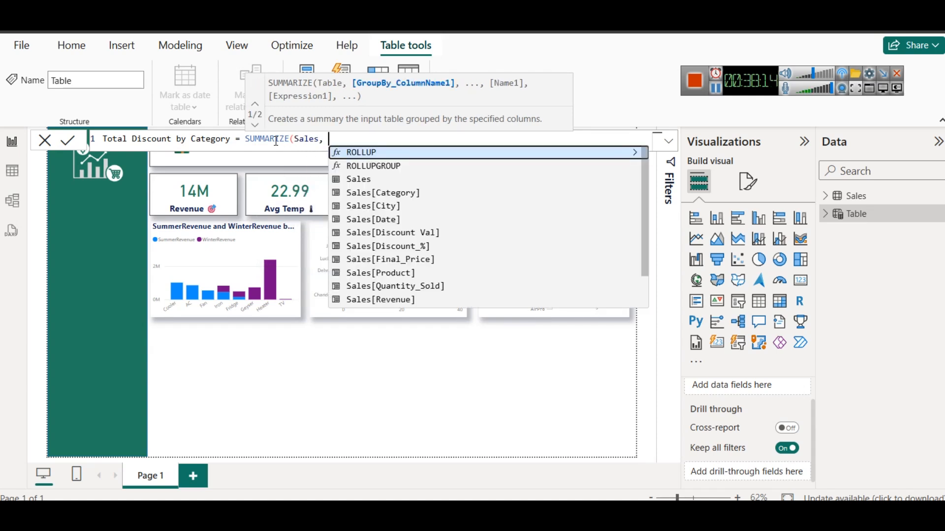
Begin the table's expression with SUMMARIZE over the Sales table, grouped by Sales[Category]
key(Down)
key(Down)
key(Down)
key(Tab)
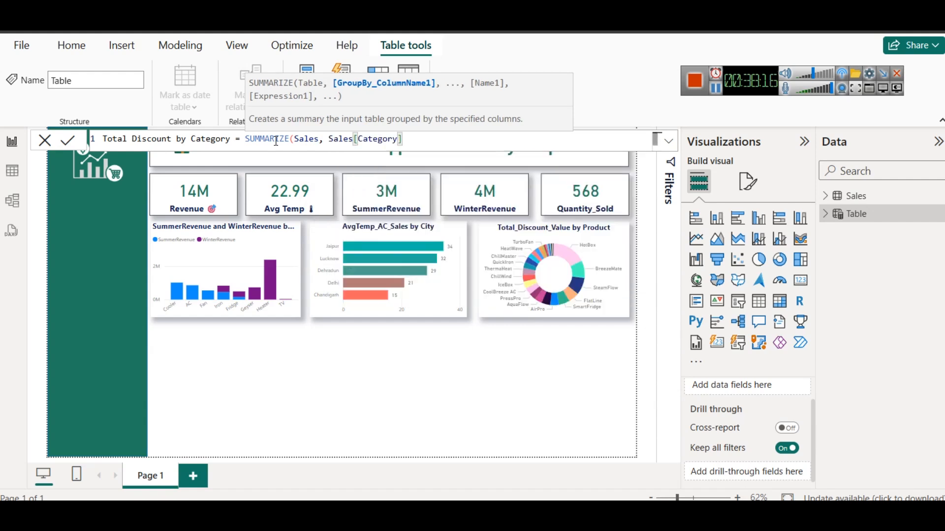
Add a summary column named "Total Discount" to the SUMMARIZE expression
text(, )
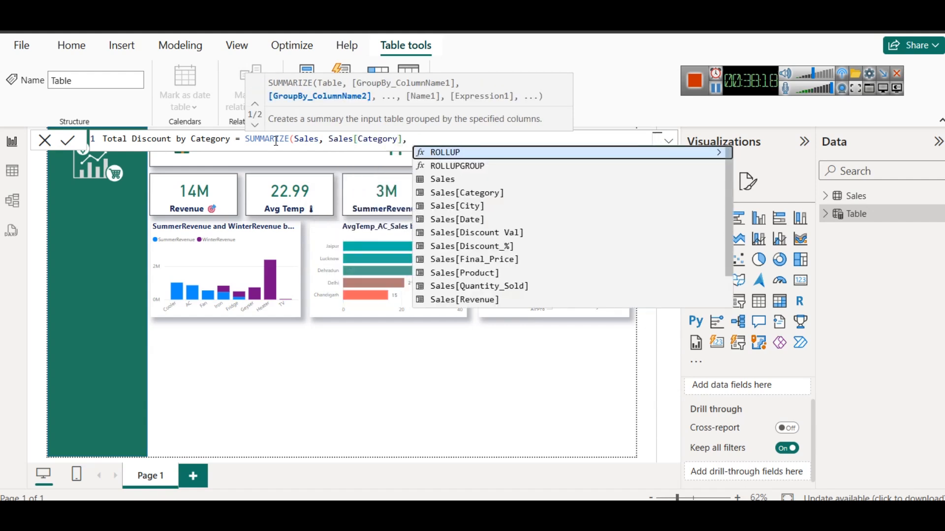
text("")
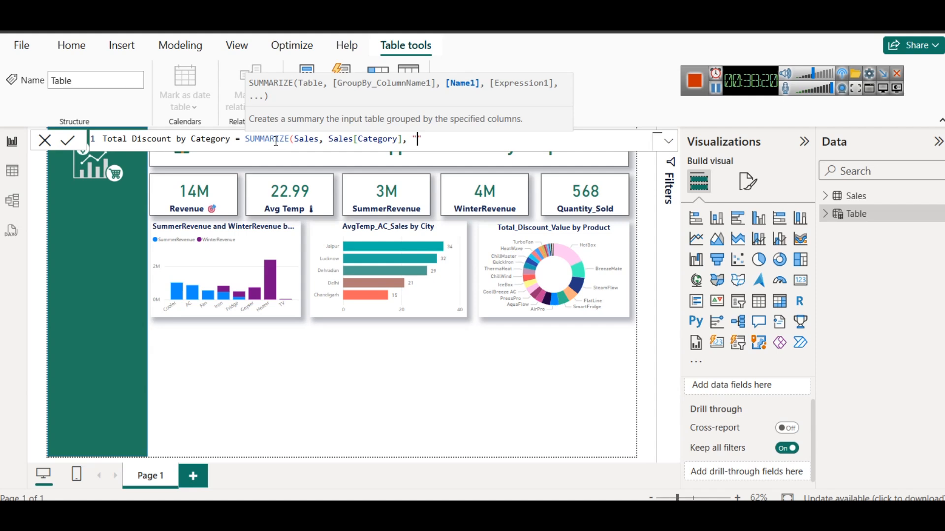
text(Total Discount)
text(, )
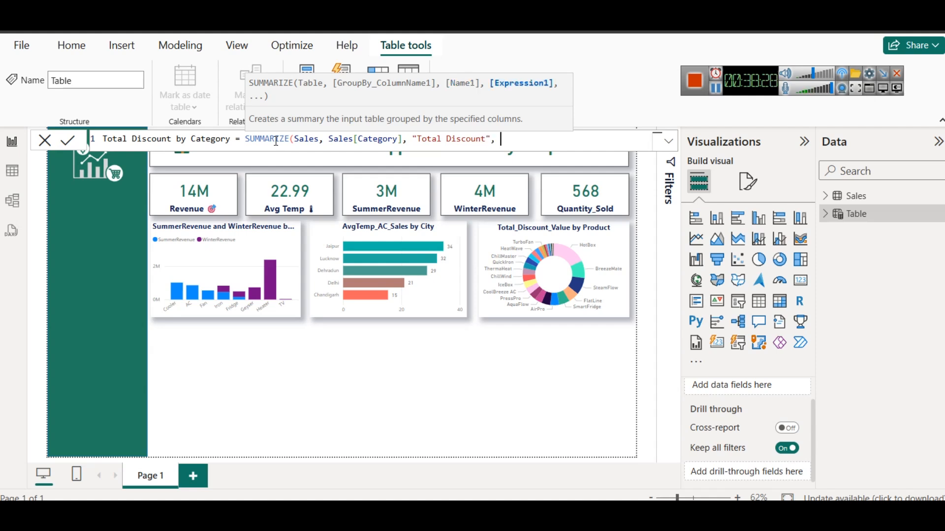
text(SUM)
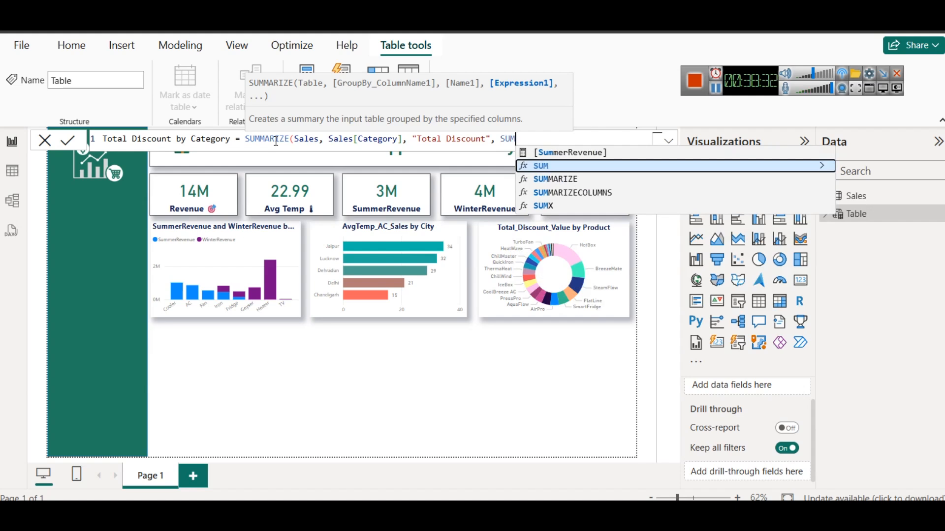
text(()
Define Total Discount as SUM(Sales[Discount Val]), commit the table formula, and show the table's data
key(Down)
key(Down)
key(Down)
key(Down)
key(Down)
key(Down)
key(Down)
key(Down)
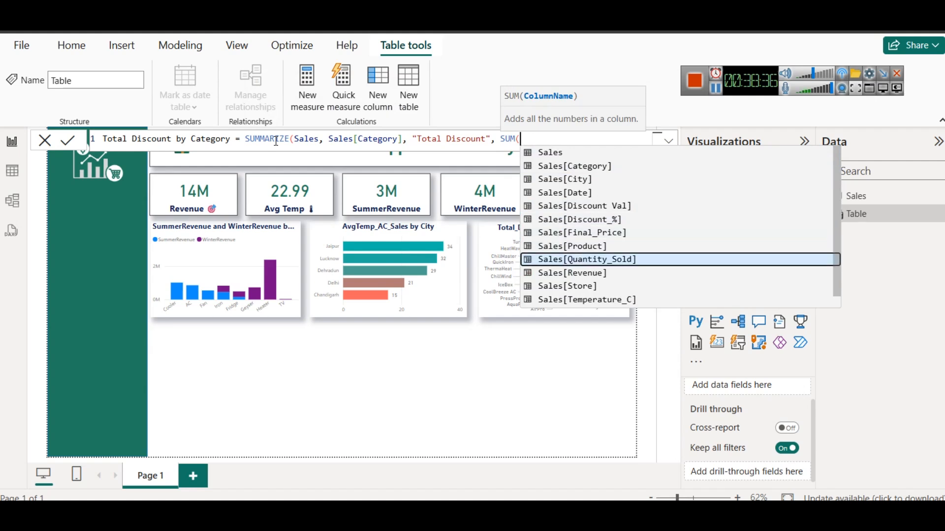
key(Down)
key(Down)
key(Down)
key(Down)
key(Down)
key(Down)
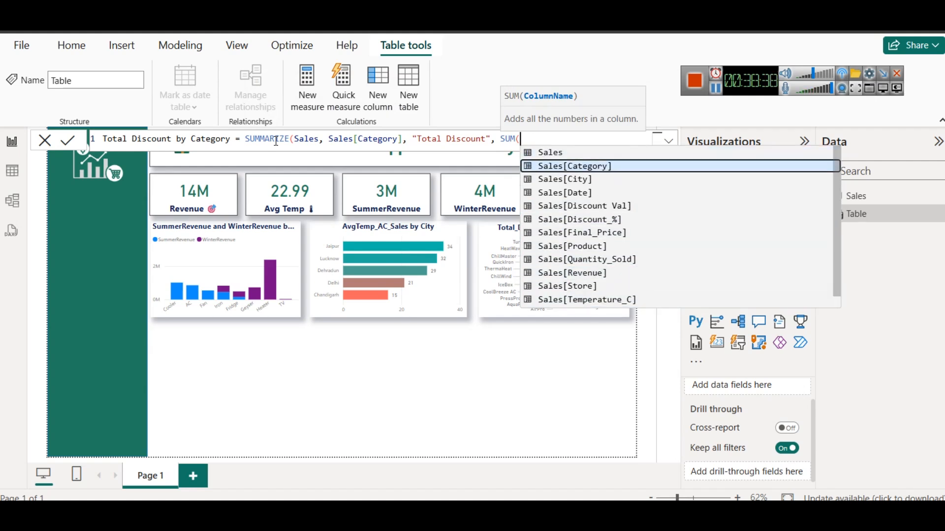
key(Up)
key(Up)
key(Up)
key(Up)
key(Up)
key(Up)
key(Up)
key(Up)
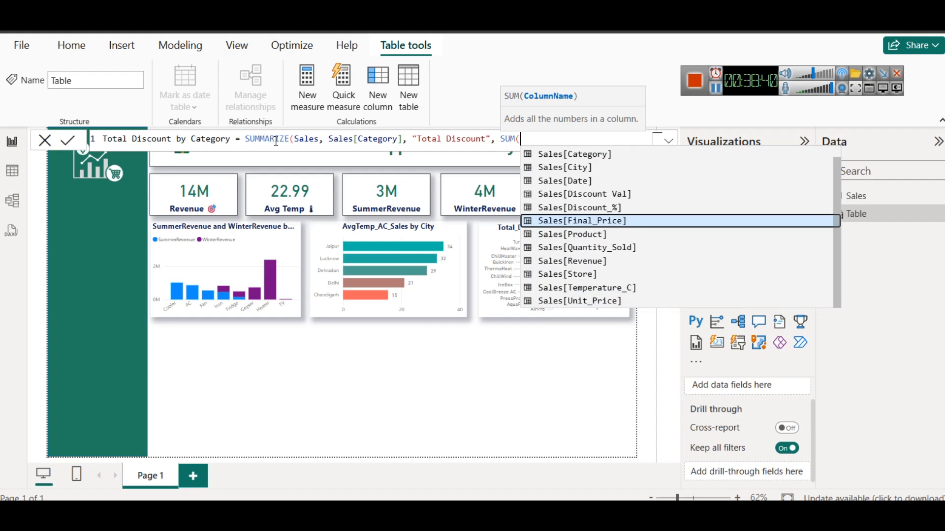
key(Up)
key(Down)
key(Down)
key(Down)
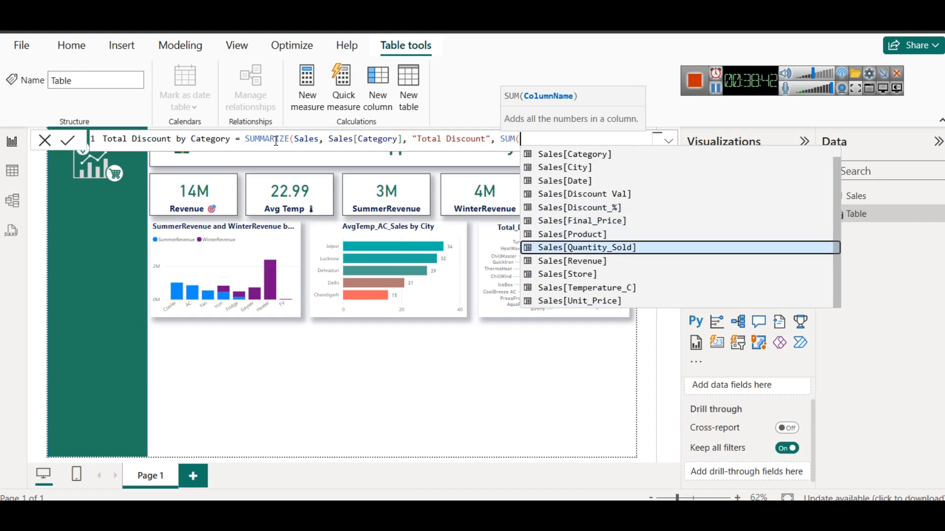
key(Up)
key(Down)
key(Down)
key(Down)
key(Down)
key(Down)
key(Down)
key(Down)
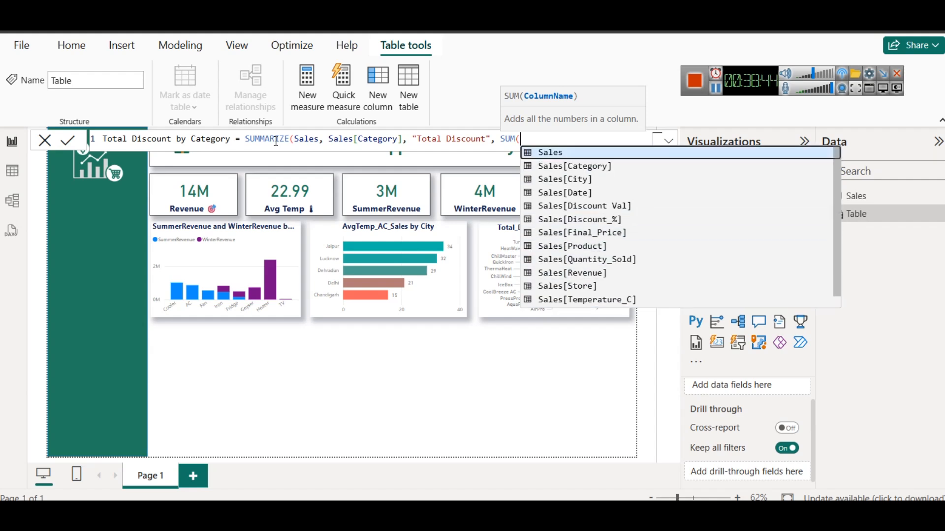
key(Down)
key(Down)
key(Down)
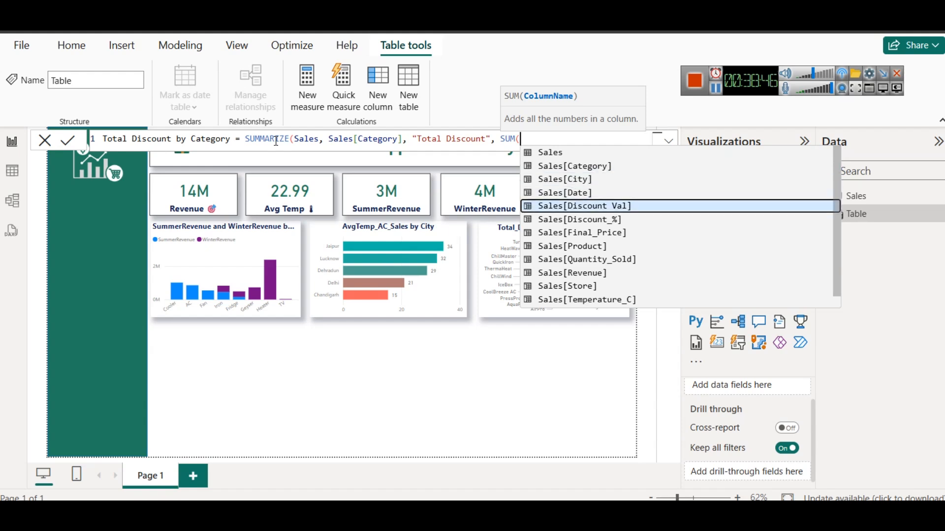
key(Tab)
text())
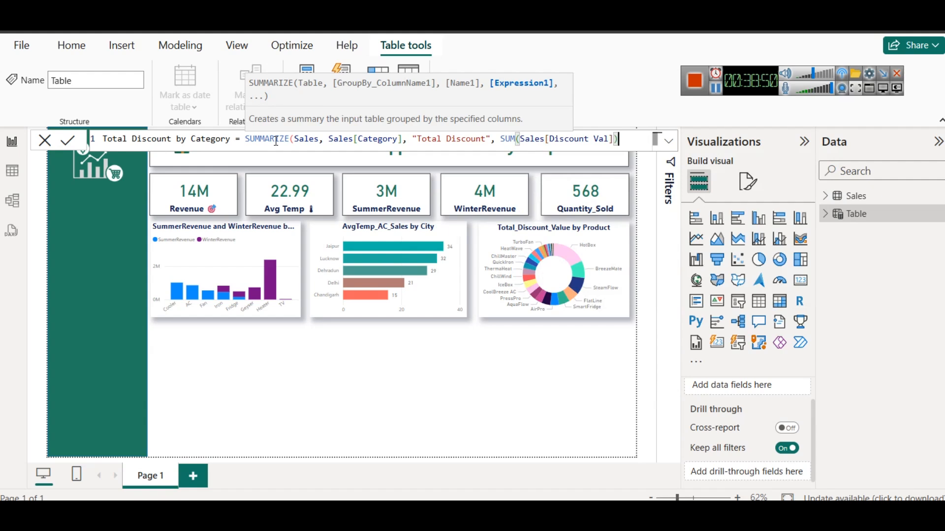
text())
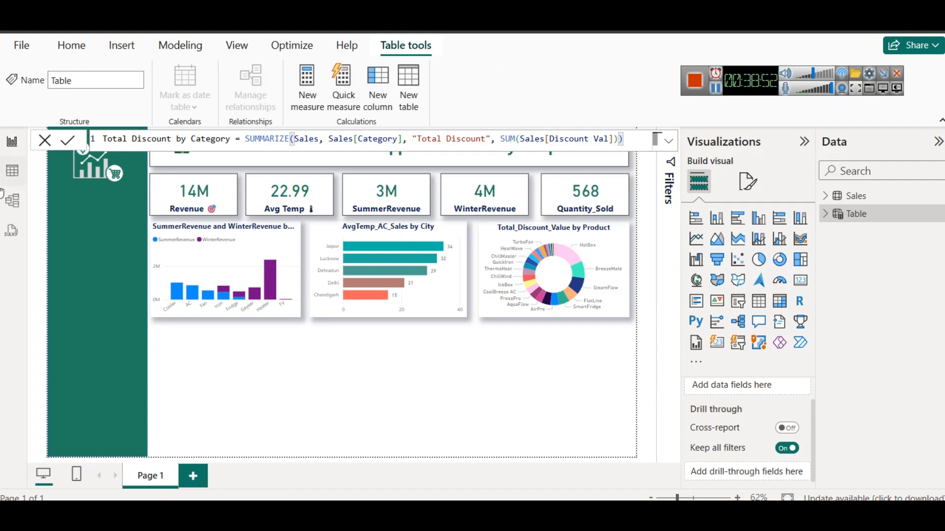
click(68, 142)
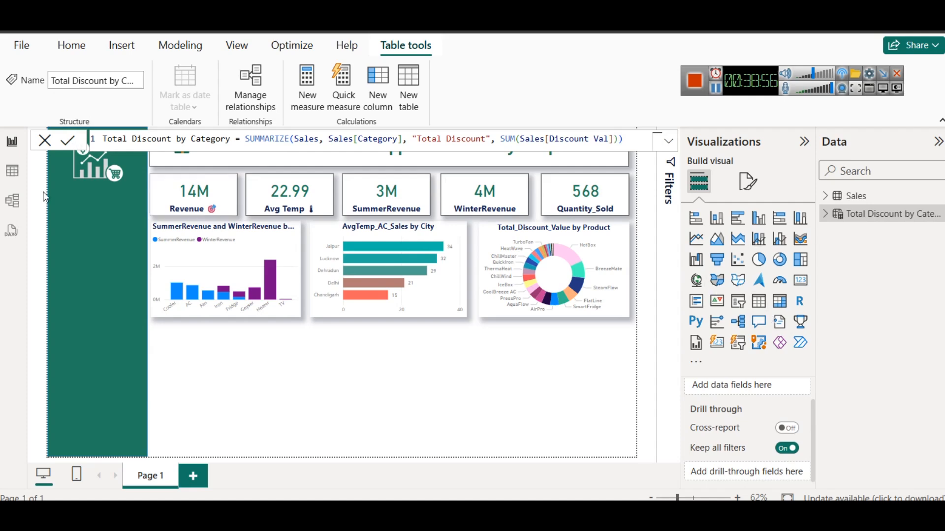
click(9, 168)
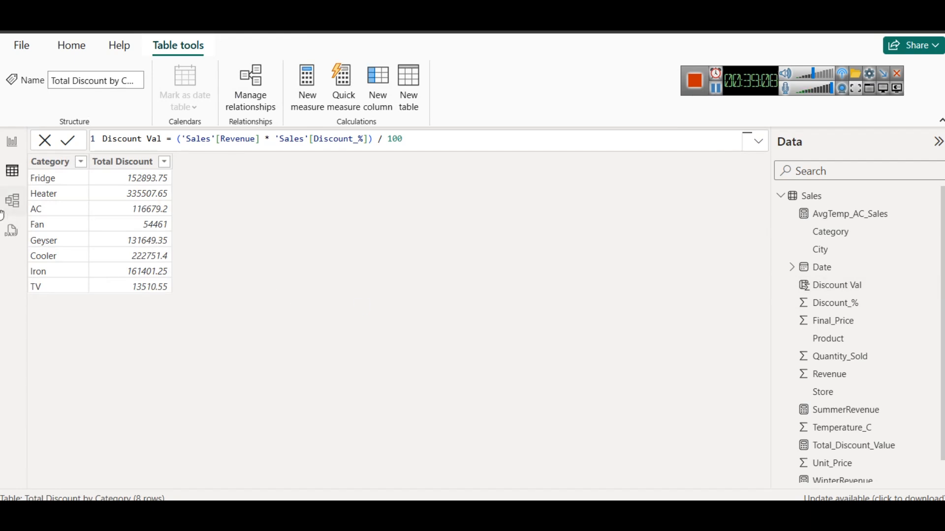
Return to the report and extend the Total Discount by Category formula with a second summary column named "Average Discount"
click(7, 152)
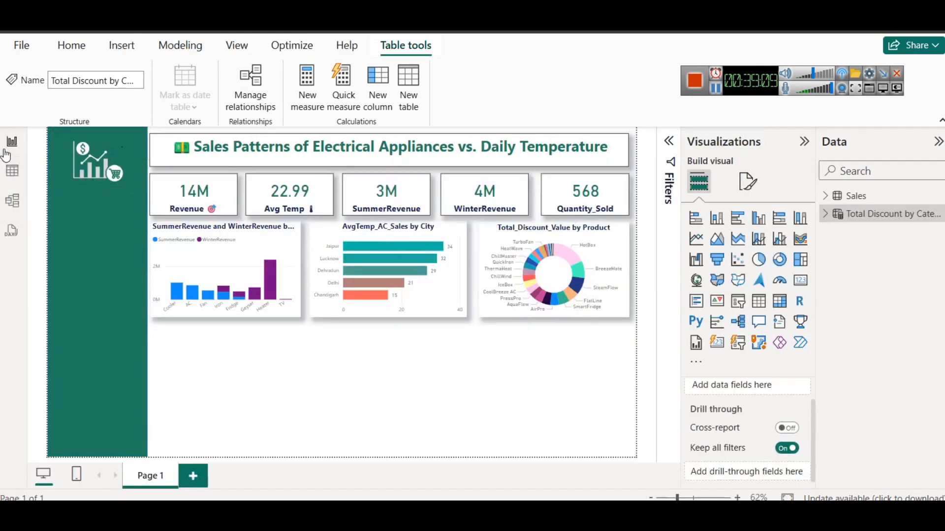
click(893, 213)
click(622, 141)
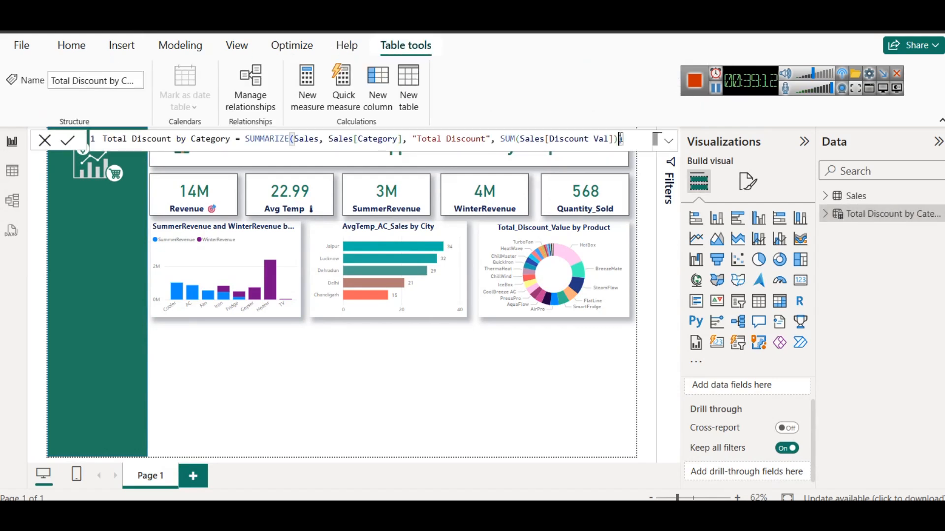
key(Left)
text(, "A)
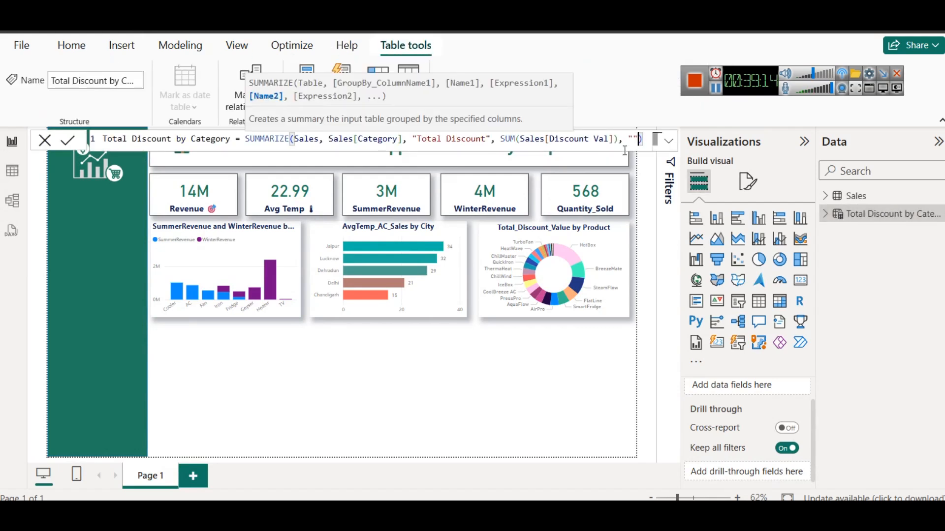
text(verage")
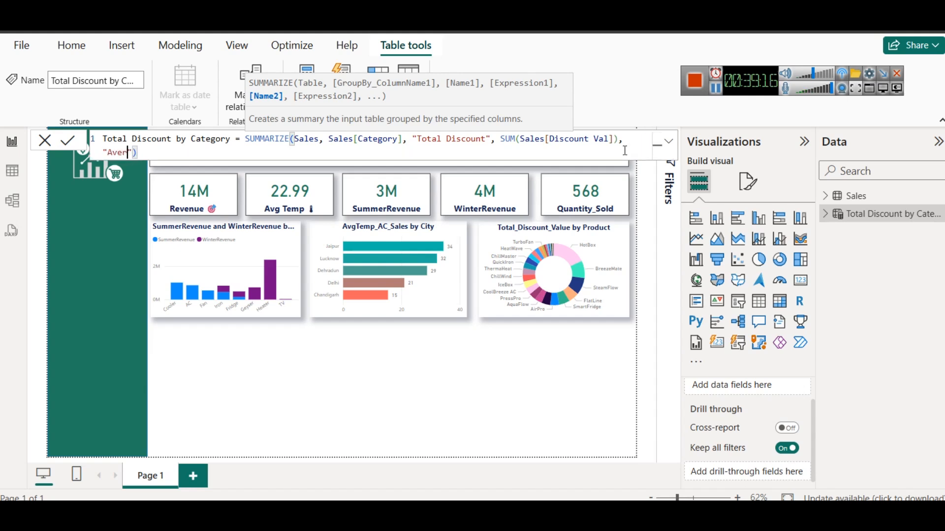
text( Discount)
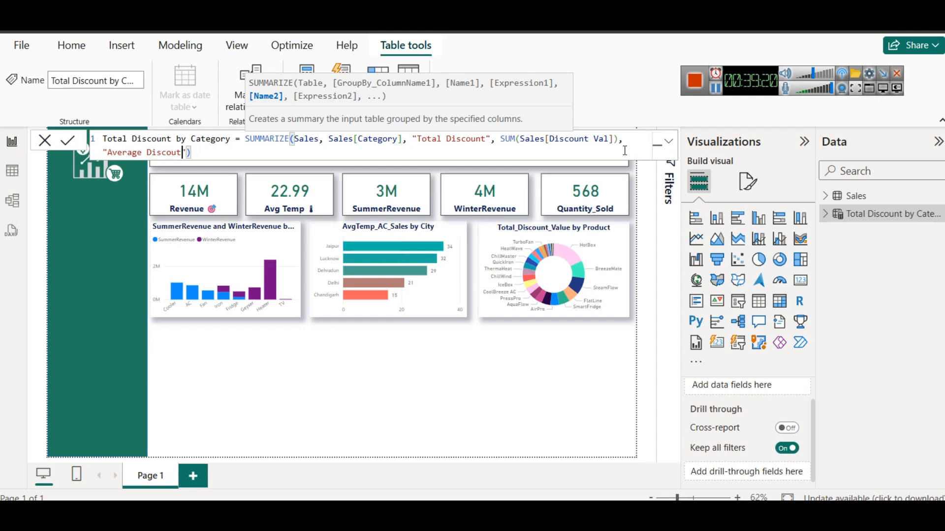
key(Right)
text(, )
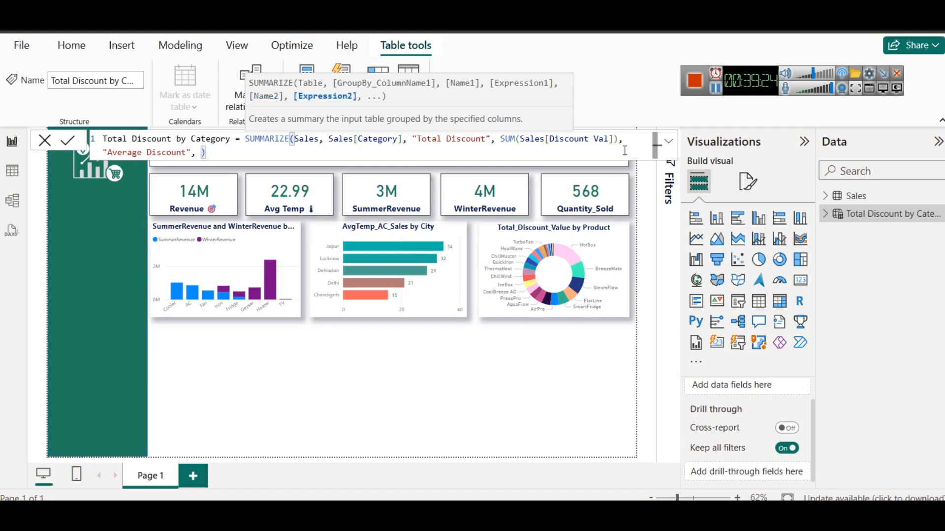
text(AVE)
Define Average Discount as AVERAGE(Sales[Discount Val]), commit the formula, and show the updated table's data
key(Tab)
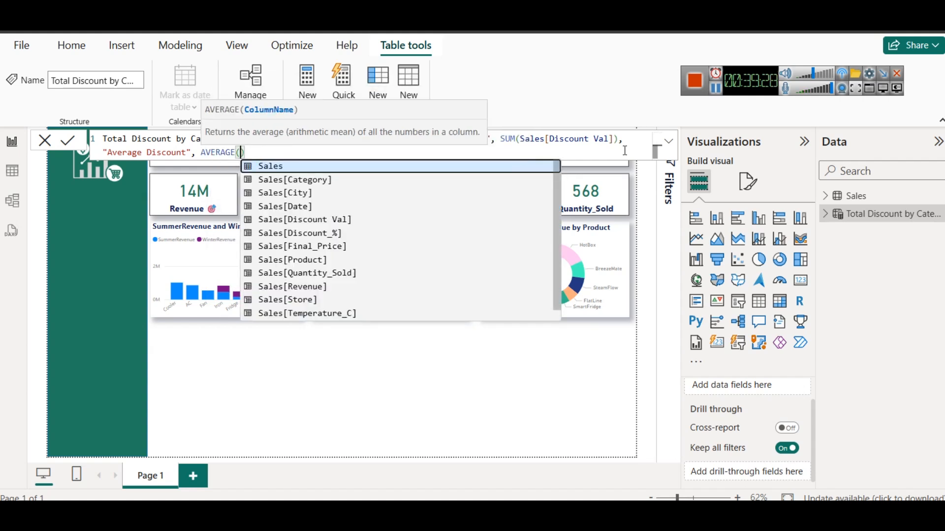
key(Escape)
key(Left)
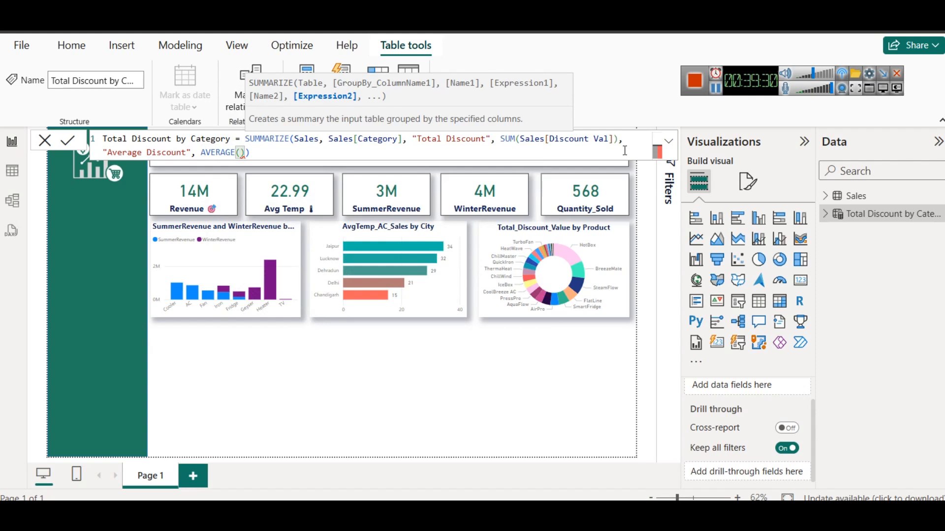
text(Di)
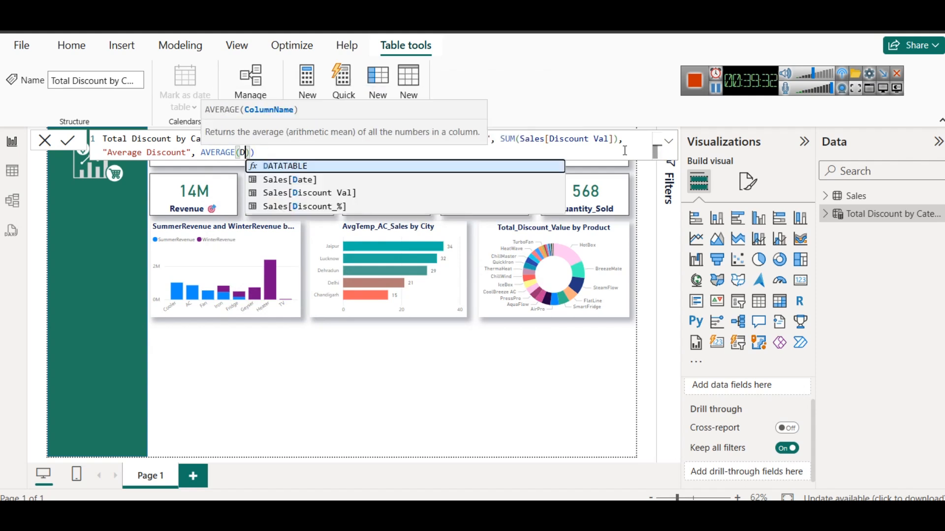
key(Tab)
key(End)
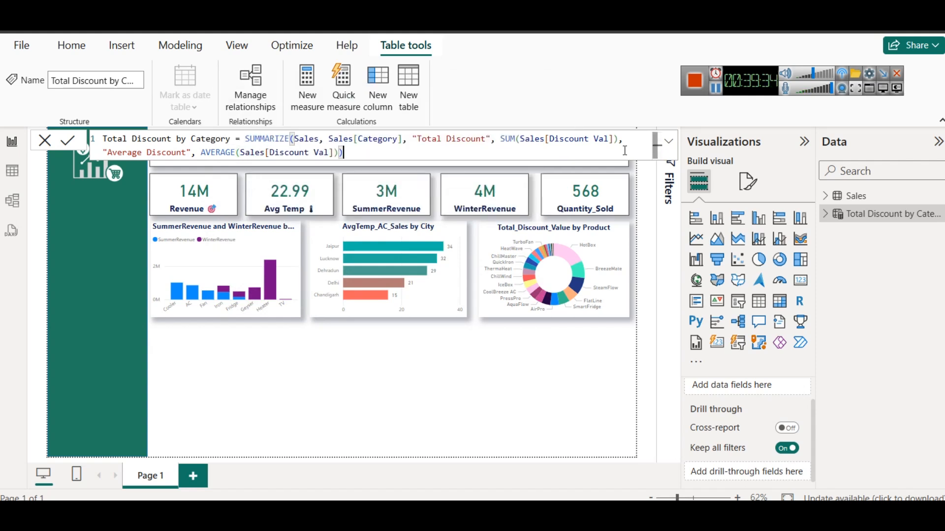
click(67, 141)
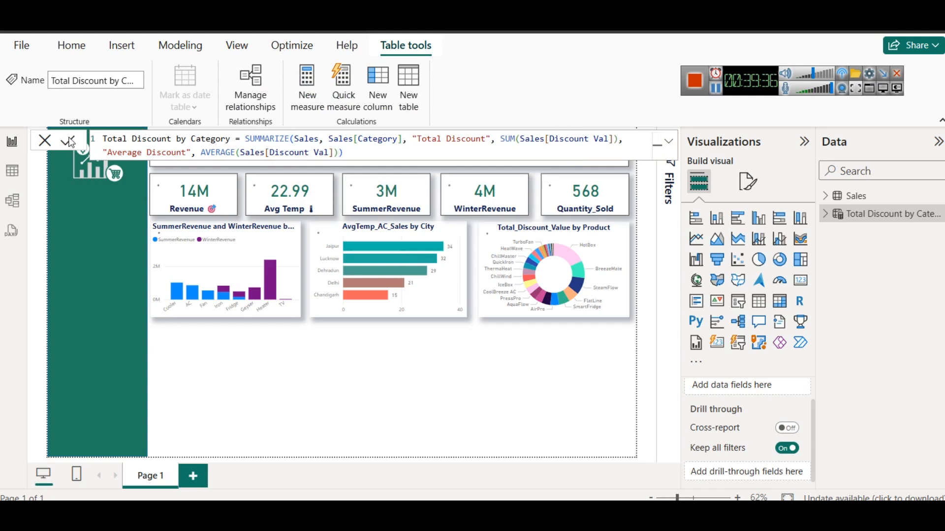
click(12, 177)
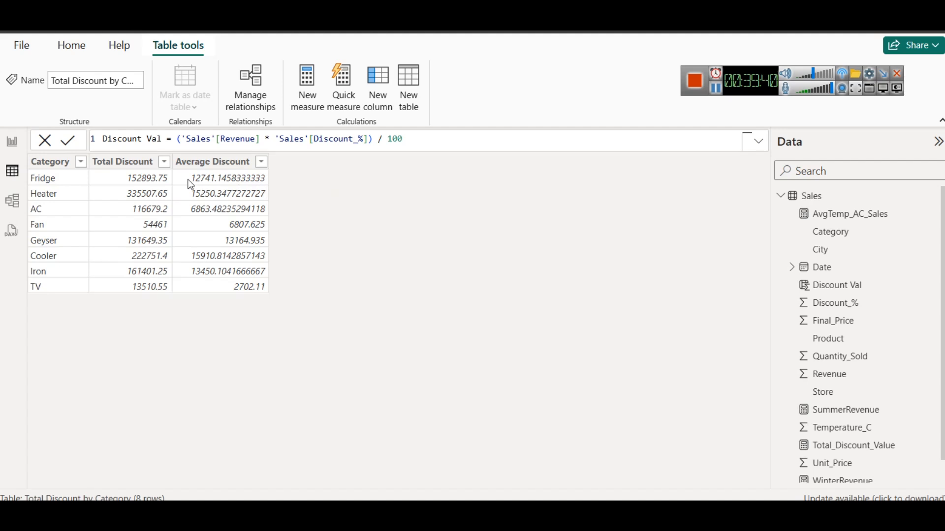
Return to the report, switch to the practice-dataset page in Chrome, and read Question 4 on month-over-month growth in Final Sales Price
click(12, 144)
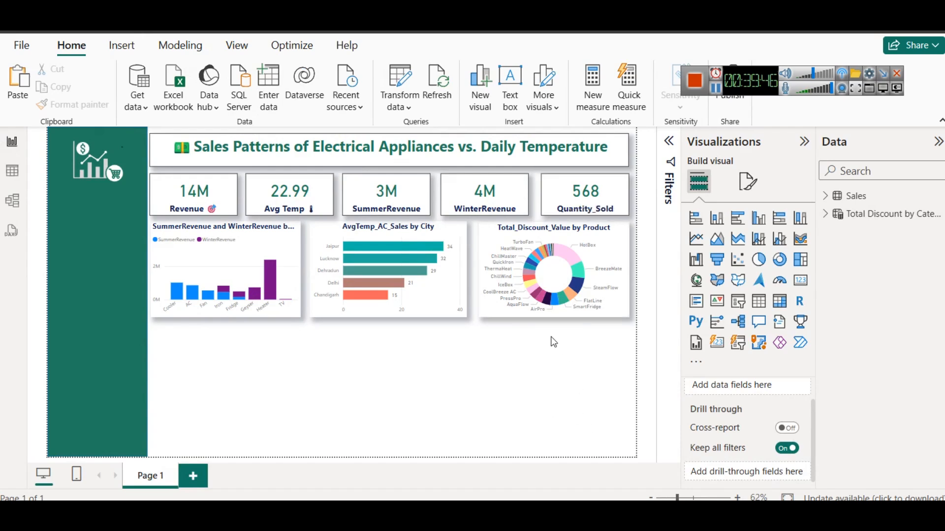
mouse_move(516, 512)
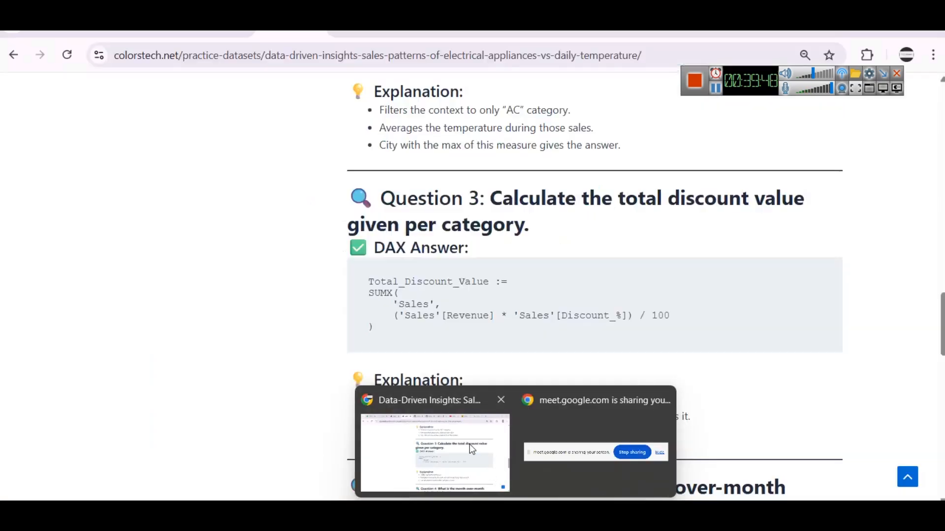
click(471, 449)
scroll(690, 280, down, 5)
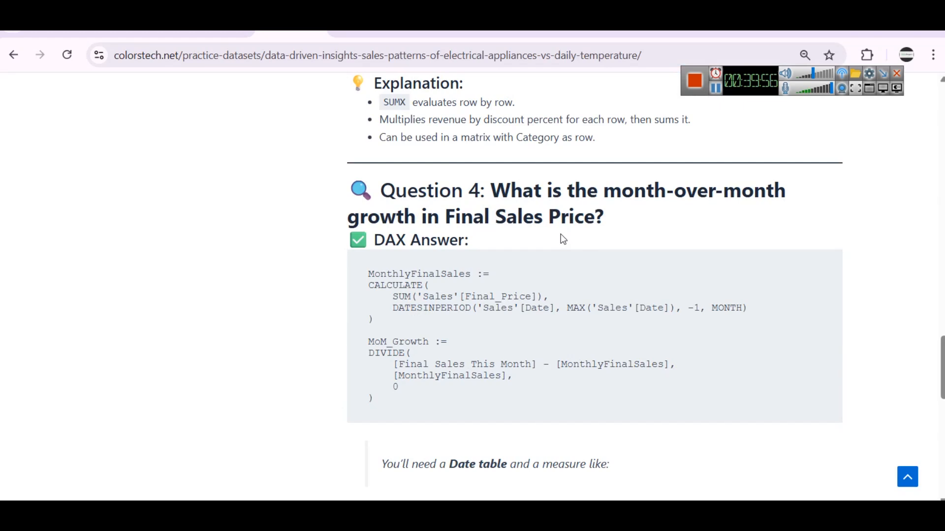
scroll(561, 236, up, 2)
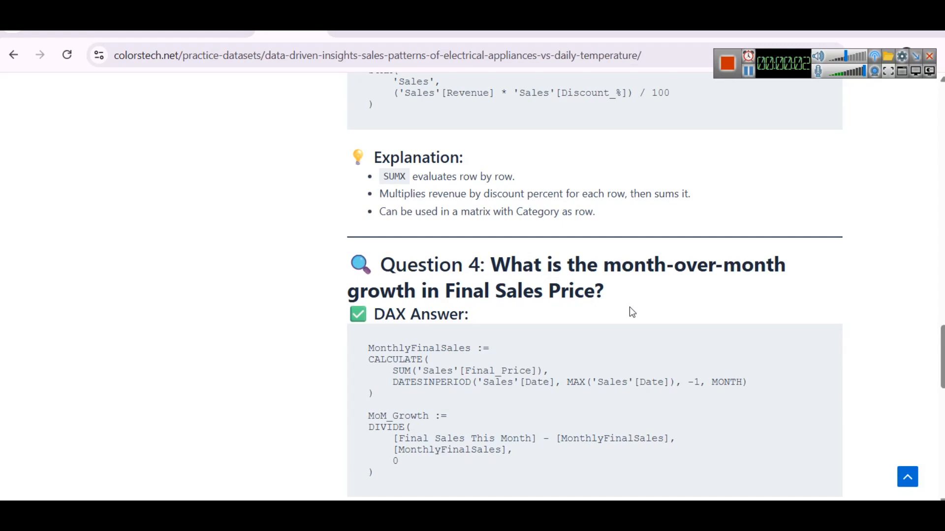
scroll(475, 258, down, 2)
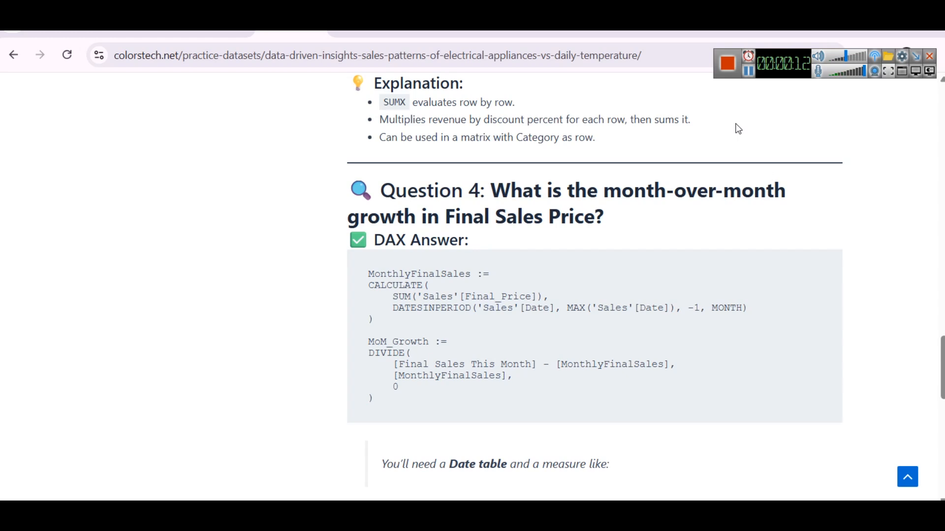
Switch to the YouTube page "Time Intelligence in Power BI – Year over Year Analysis" and view its dashboard preview
click(749, 74)
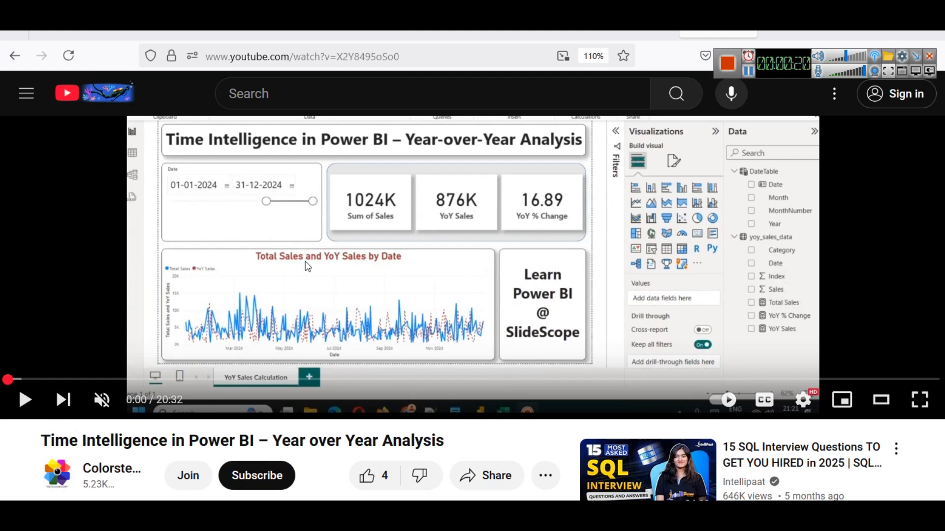
scroll(341, 212, up, 2)
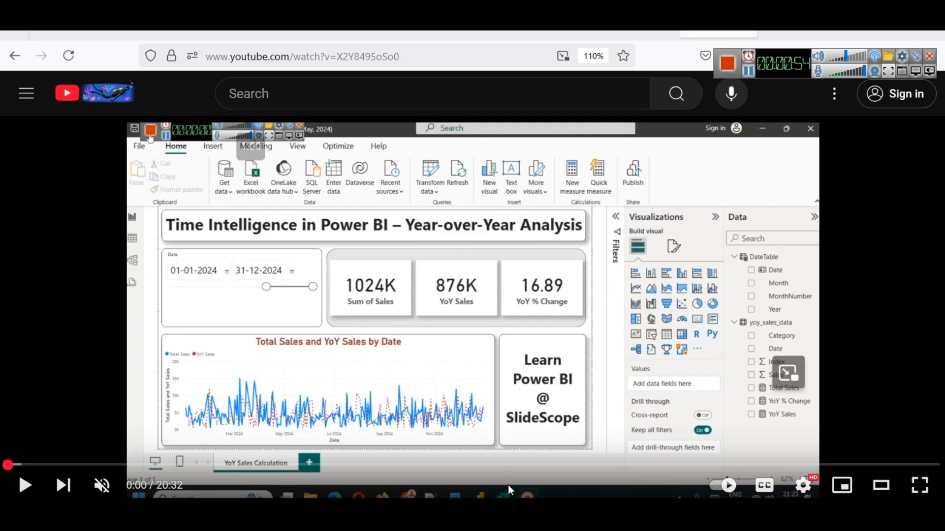
Switch to the practice-dataset page in Chrome and read Question 5 on the best-selling category above 40°C with its DAX answer
mouse_move(512, 517)
click(466, 472)
scroll(413, 334, down, 10)
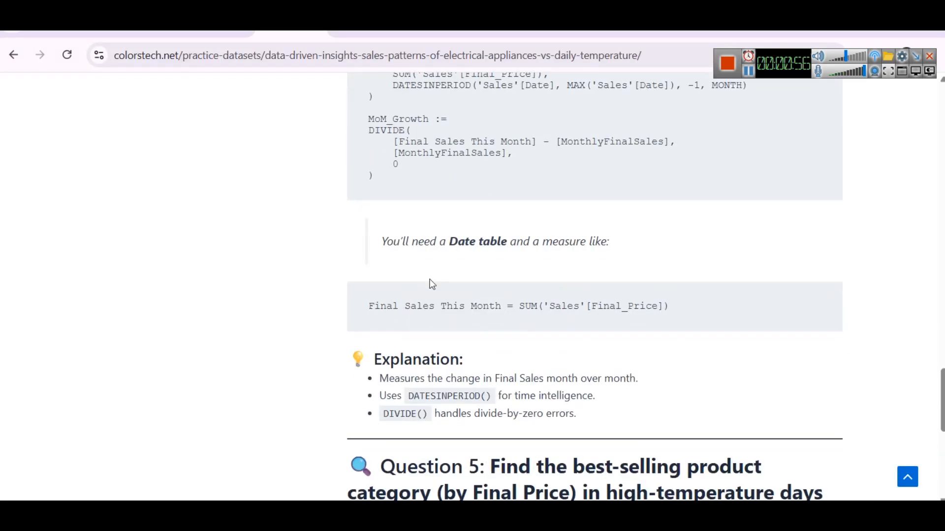
scroll(427, 270, up, 1)
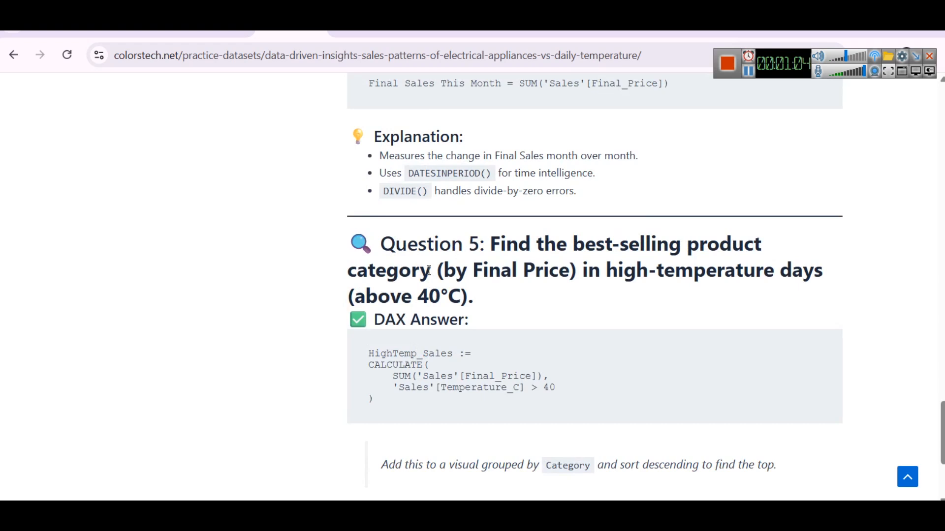
scroll(428, 270, up, 3)
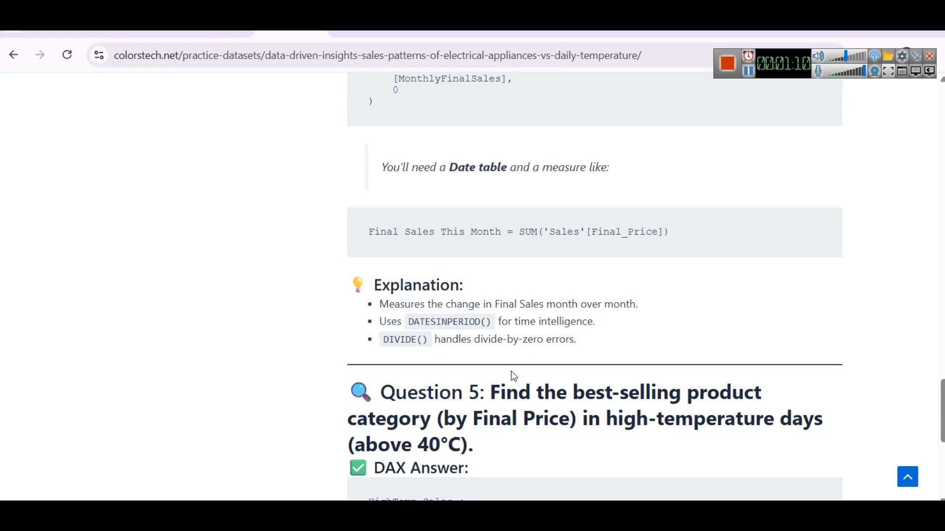
click(748, 71)
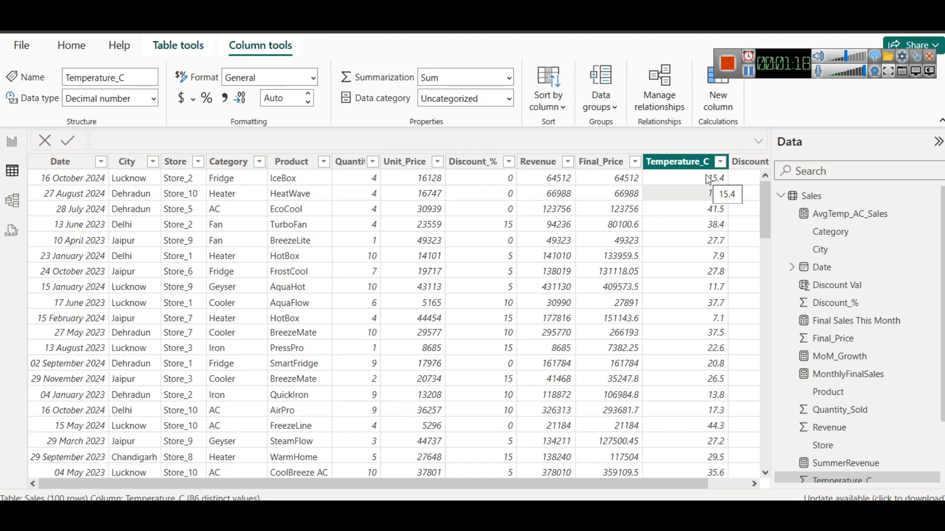
Sort the Sales table by Temperature_C in descending order and examine the rows above 40°C
click(720, 163)
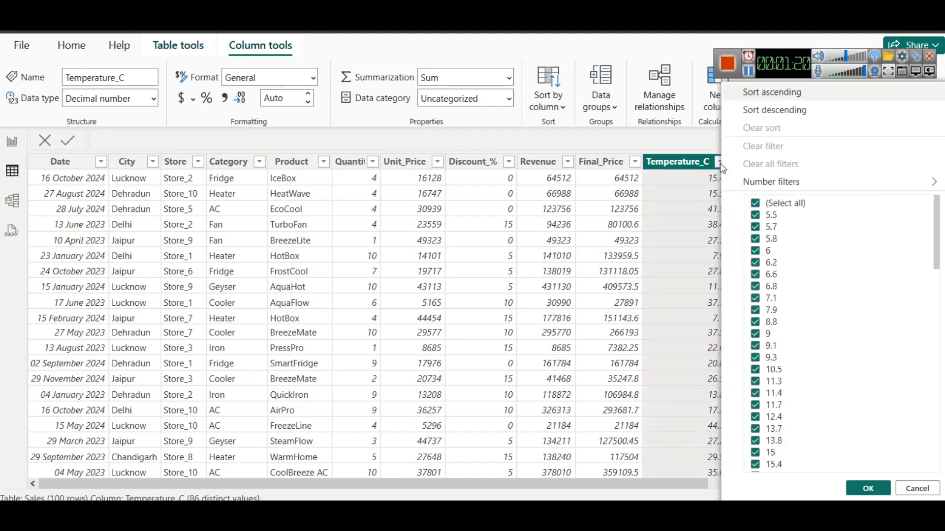
click(768, 115)
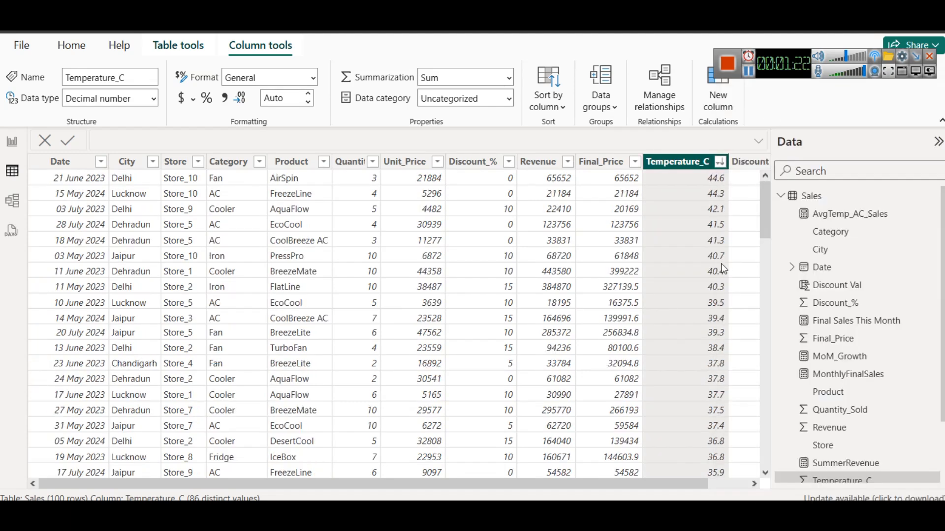
scroll(697, 305, down, 2)
scroll(698, 302, up, 2)
Switch to the practice-dataset page in Chrome and copy the complete HighTemp_Sales DAX formula under Question 5
mouse_move(515, 514)
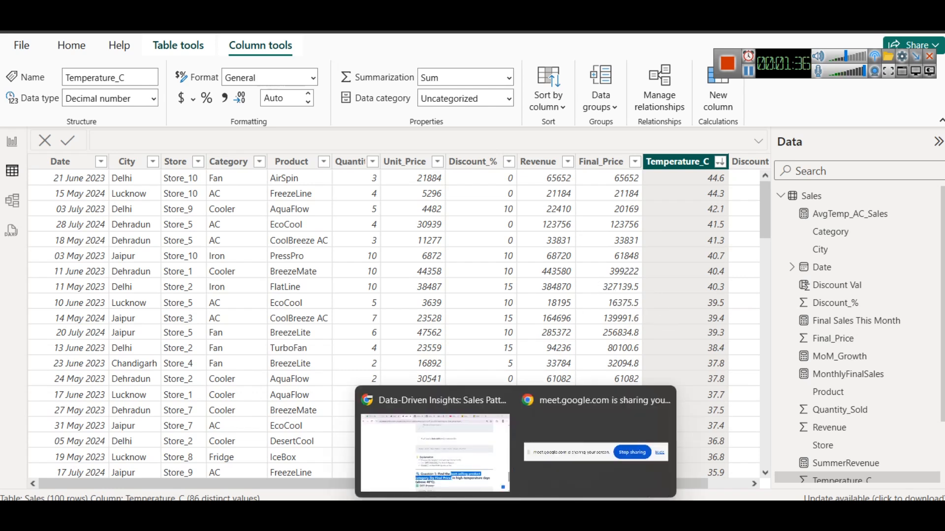
click(435, 443)
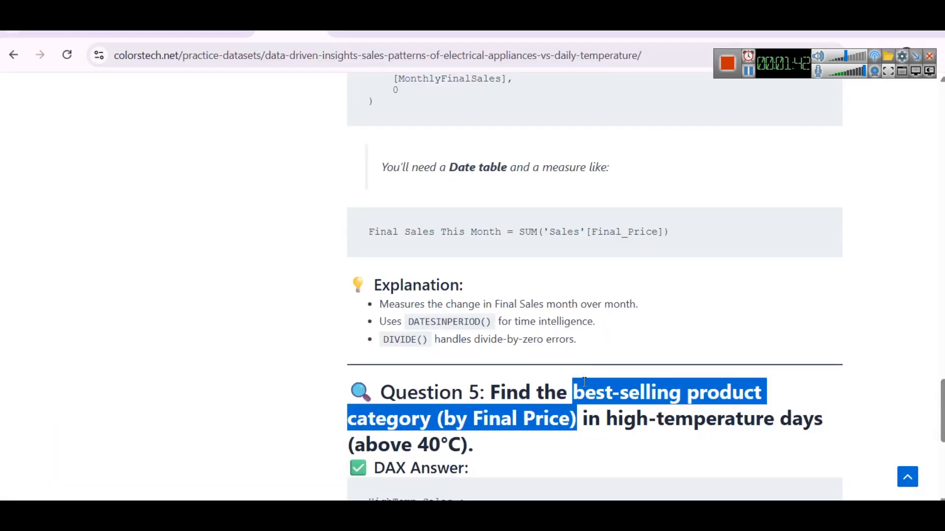
scroll(472, 338, down, 5)
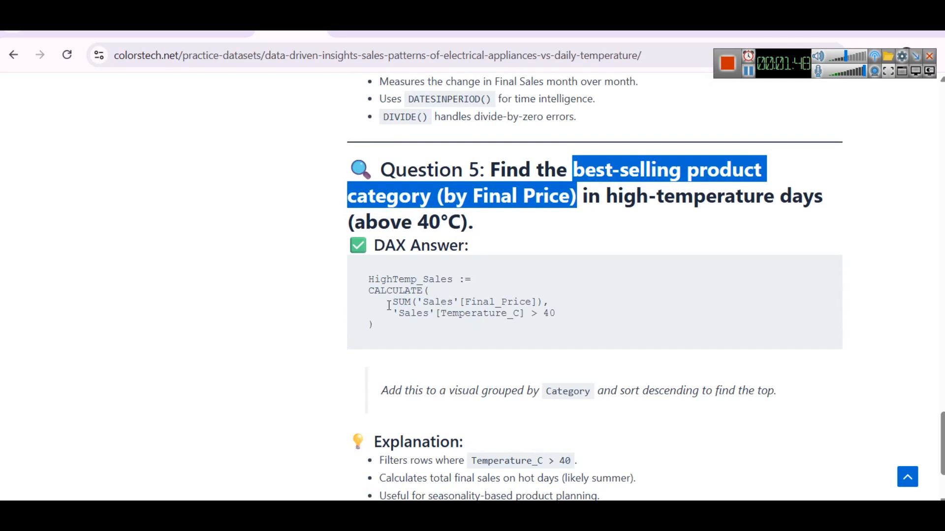
drag(387, 301, 564, 306)
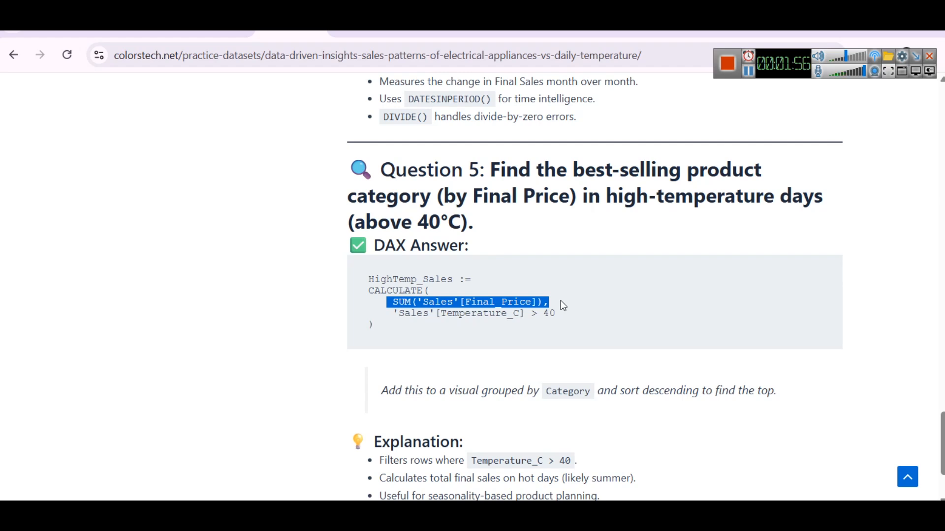
click(544, 345)
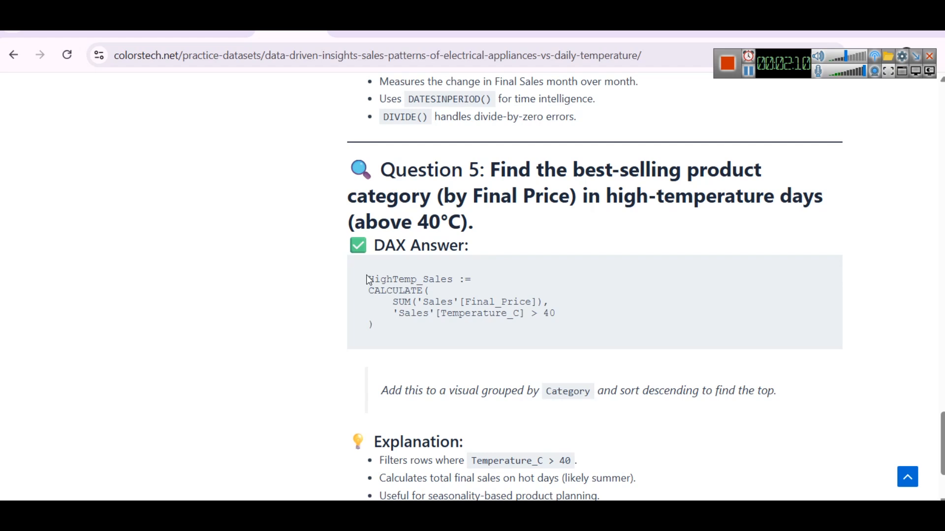
drag(363, 282, 412, 332)
key(ctrl+c)
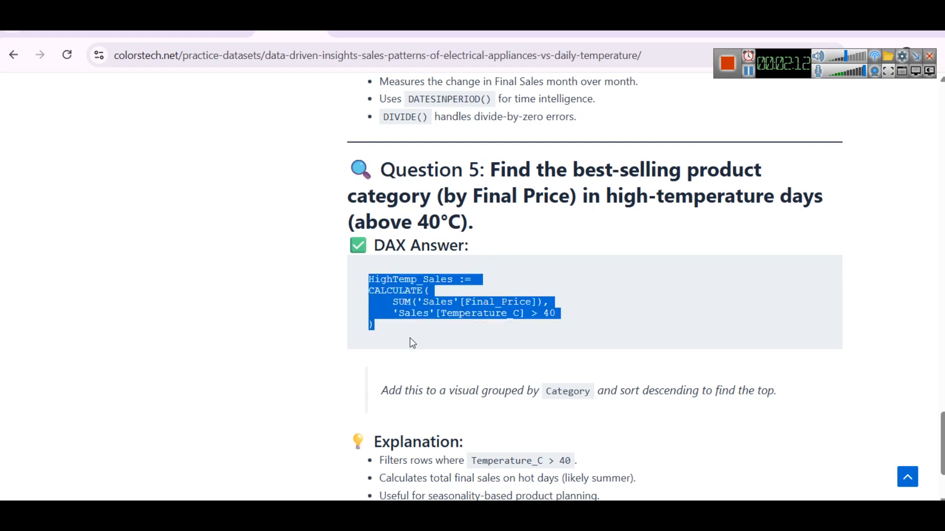
Switch back to Power BI's report view, create a new measure in the Sales table, and paste the HighTemp_Sales formula into it
key(alt+Tab)
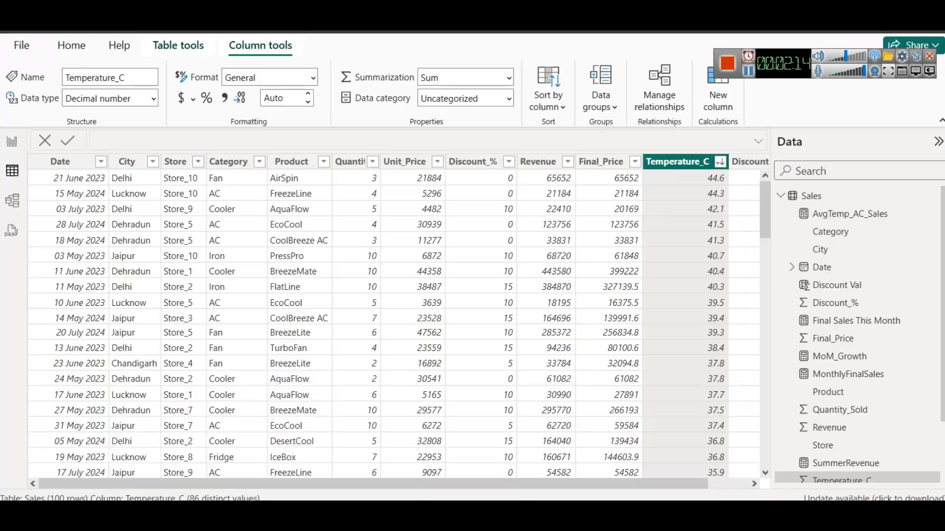
click(12, 142)
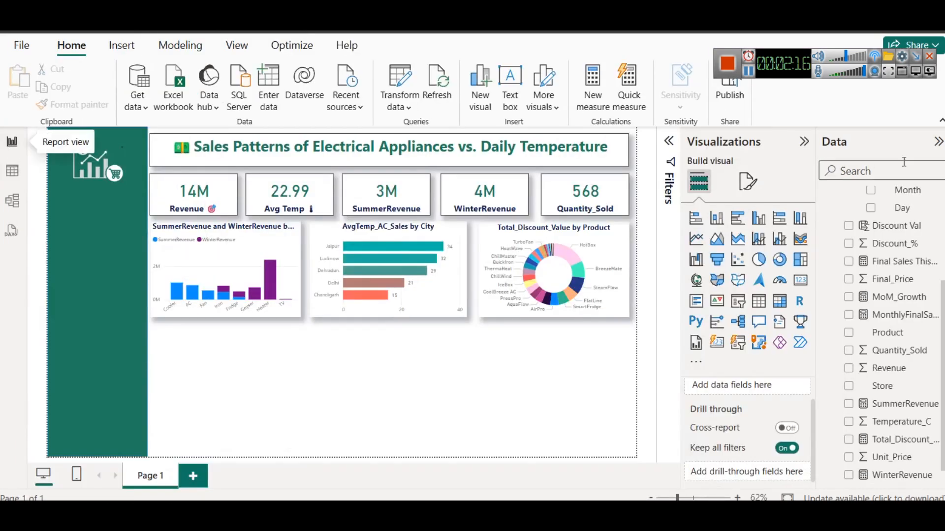
scroll(867, 197, up, 3)
click(862, 196)
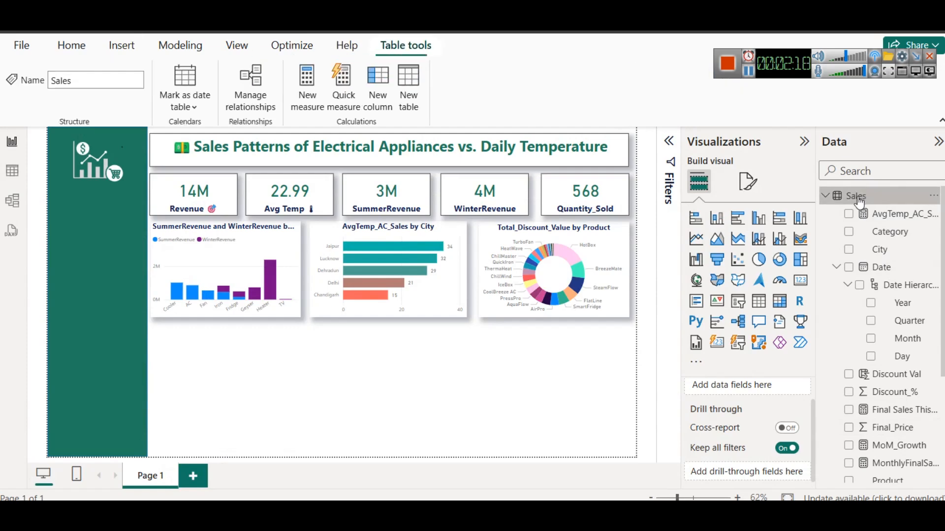
right_click(859, 202)
click(781, 235)
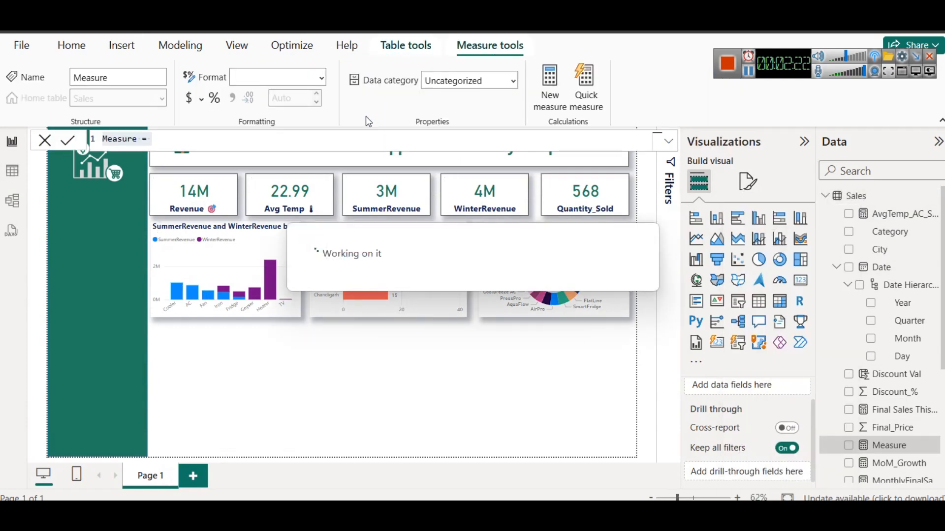
key(ctrl+v)
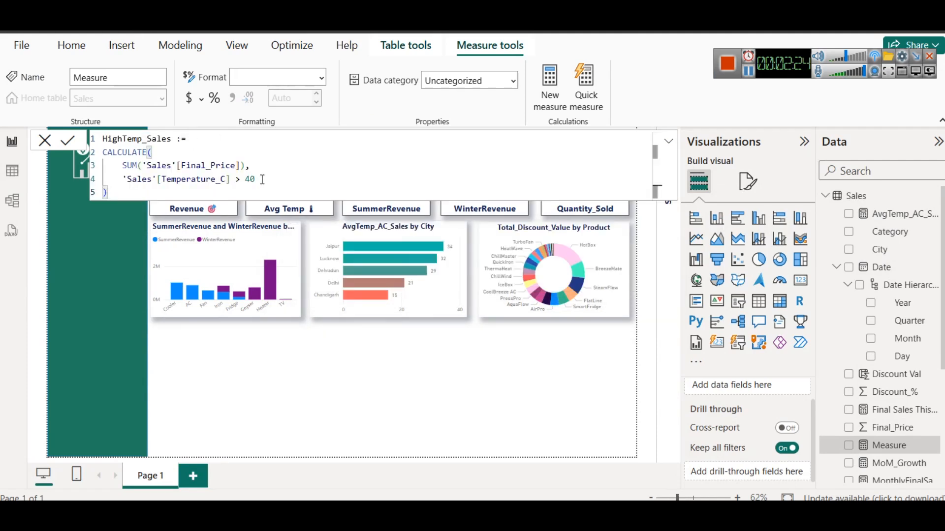
Replace the := operator after HighTemp_Sales with a plain = sign in the measure formula
click(195, 137)
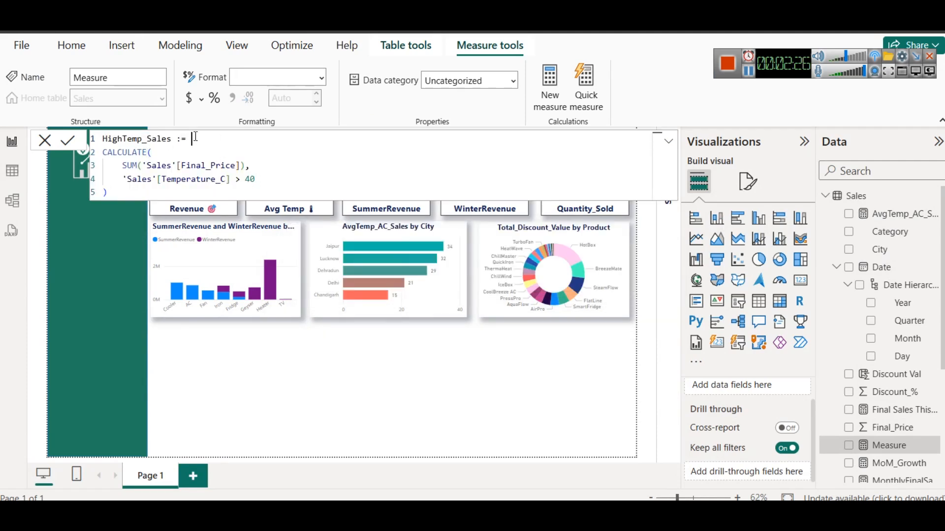
key(Left)
key(Left)
key(Left)
key(BackSpace)
click(195, 149)
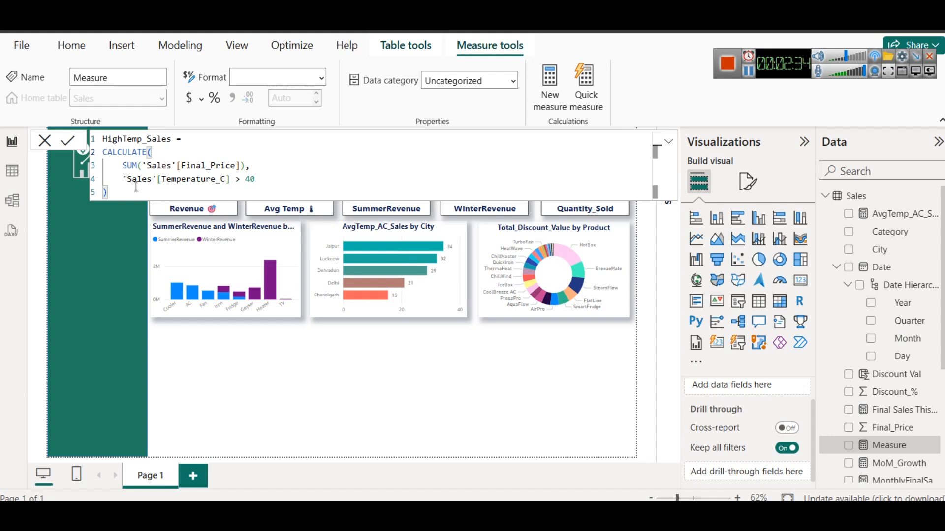
Review the 'Sales'[Temperature_C] > 40 filter condition, commit the HighTemp_Sales measure, and return to the report canvas
drag(125, 178, 291, 184)
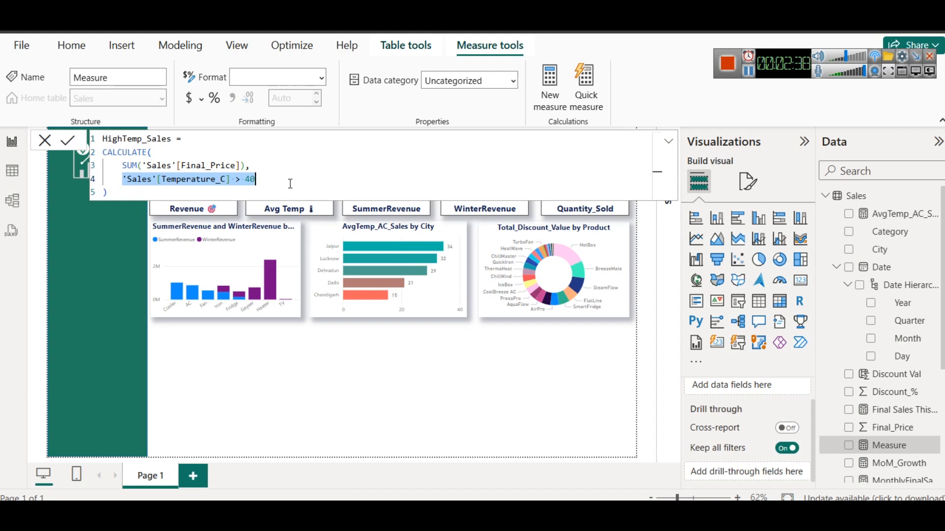
click(289, 184)
key(Left)
key(Left)
key(Left)
key(shift+Left)
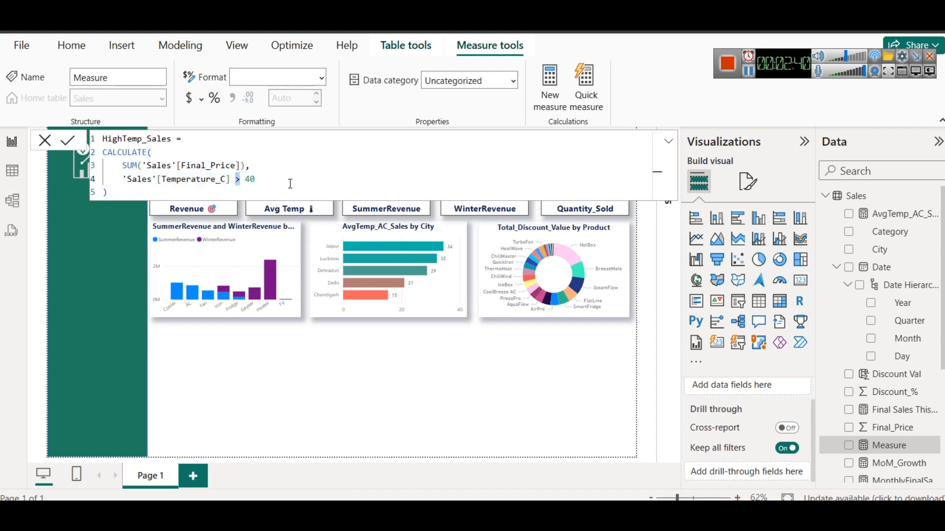
key(Right)
click(62, 141)
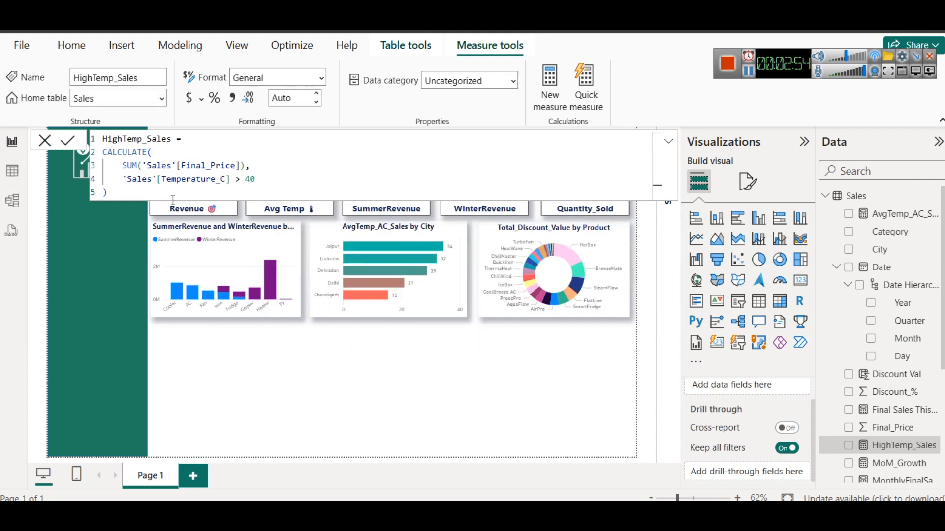
click(401, 380)
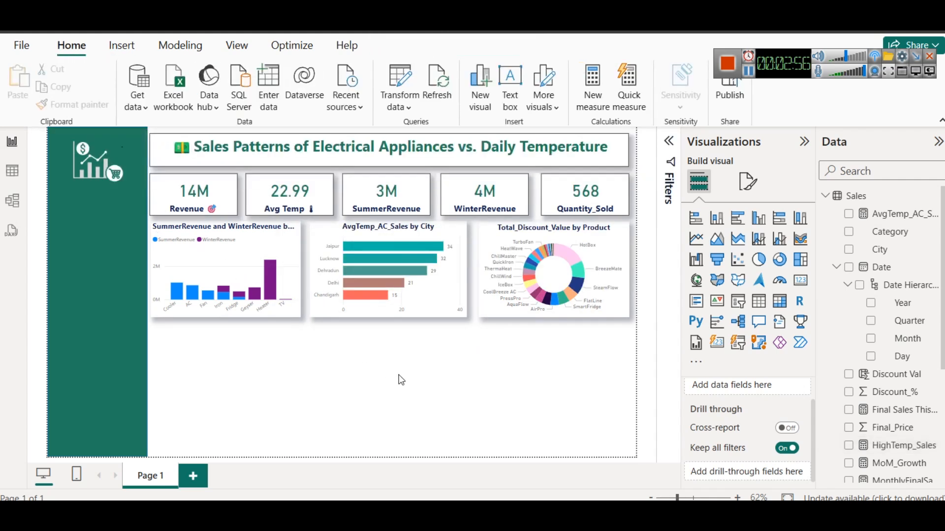
Extend the lower edges of the seasonal revenue, AvgTemp_AC_Sales and Total_Discount_Value charts slightly downward to the same level
click(227, 316)
drag(229, 316, 228, 328)
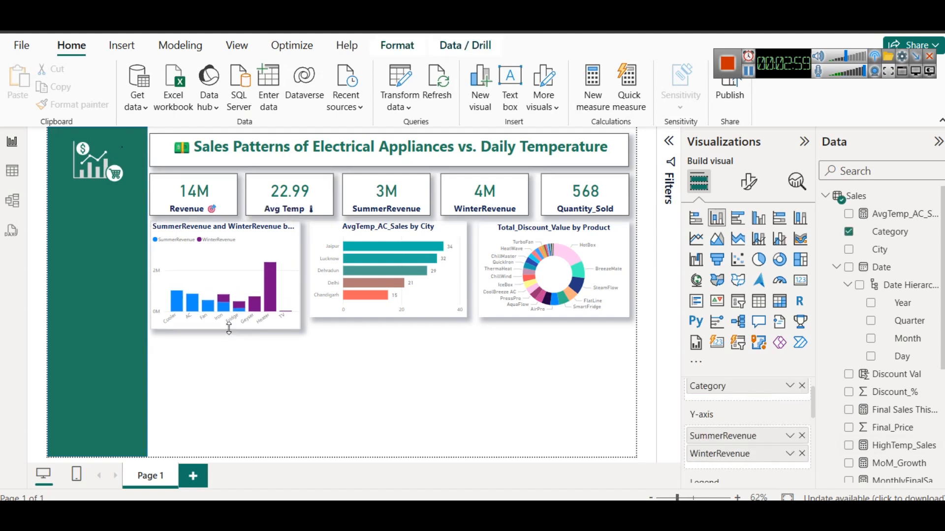
click(377, 309)
drag(389, 318, 389, 326)
click(541, 316)
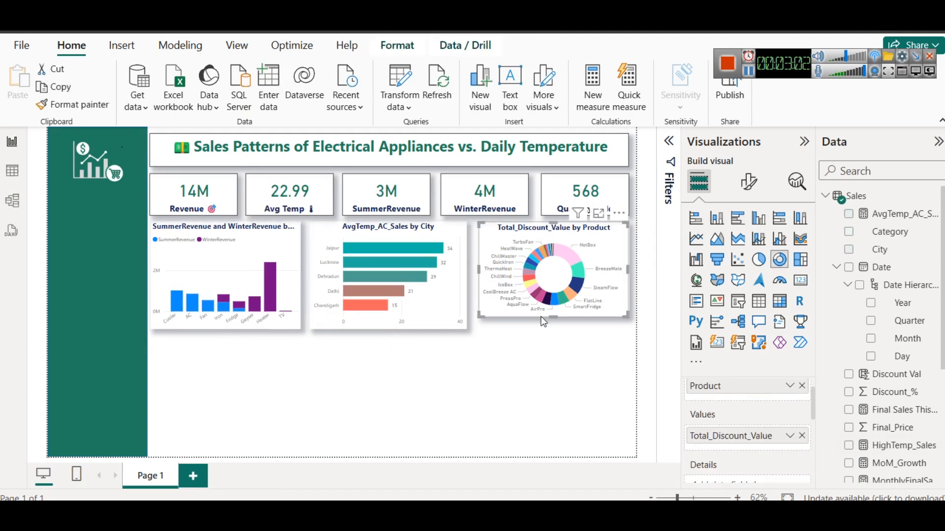
drag(553, 317, 552, 326)
Duplicate the SummerRevenue and WinterRevenue column chart and place the copy directly below the original
click(226, 295)
key(ctrl+c)
key(ctrl+v)
mouse_move(237, 371)
mouse_down()
mouse_move(238, 400)
mouse_move(241, 387)
mouse_up()
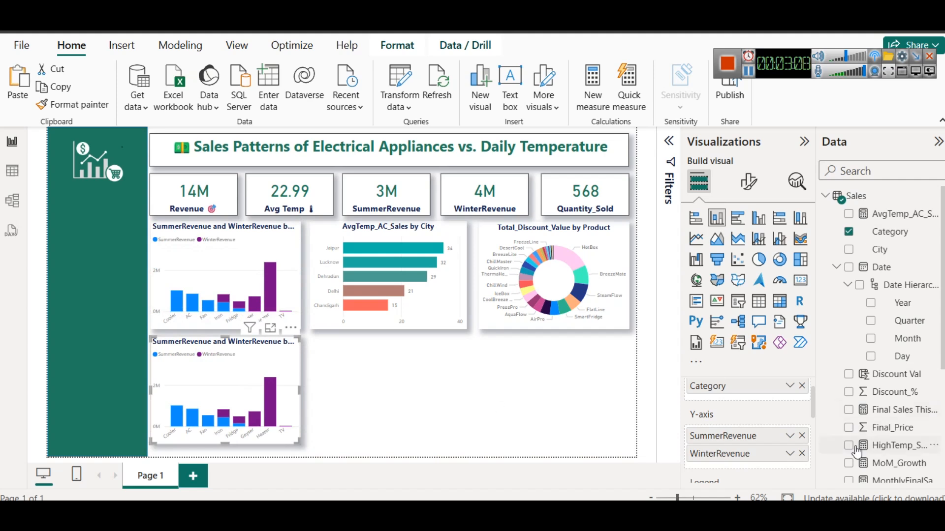
Replace SummerRevenue and WinterRevenue in the copied chart's Y-axis with HighTemp_Sales and inspect the Cooler column's value
click(802, 453)
click(803, 461)
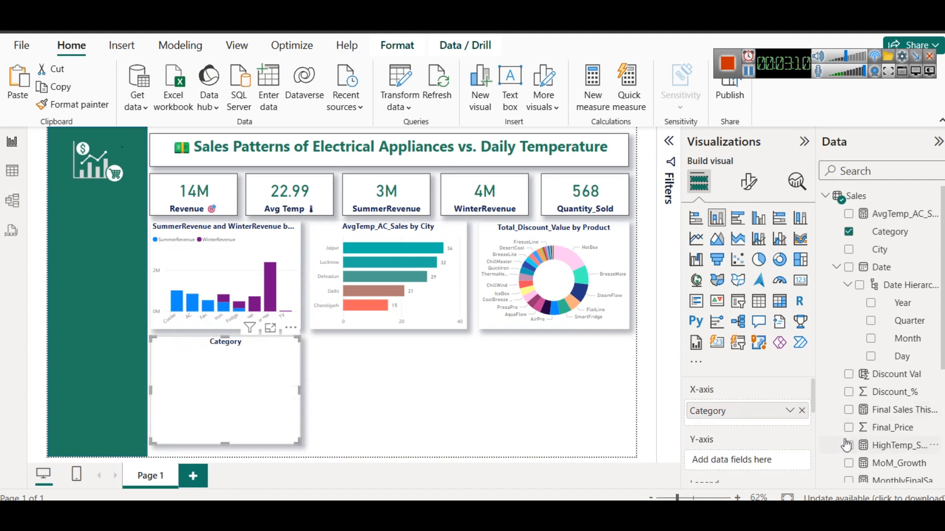
scroll(884, 408, down, 4)
scroll(885, 409, up, 4)
click(851, 171)
text(high)
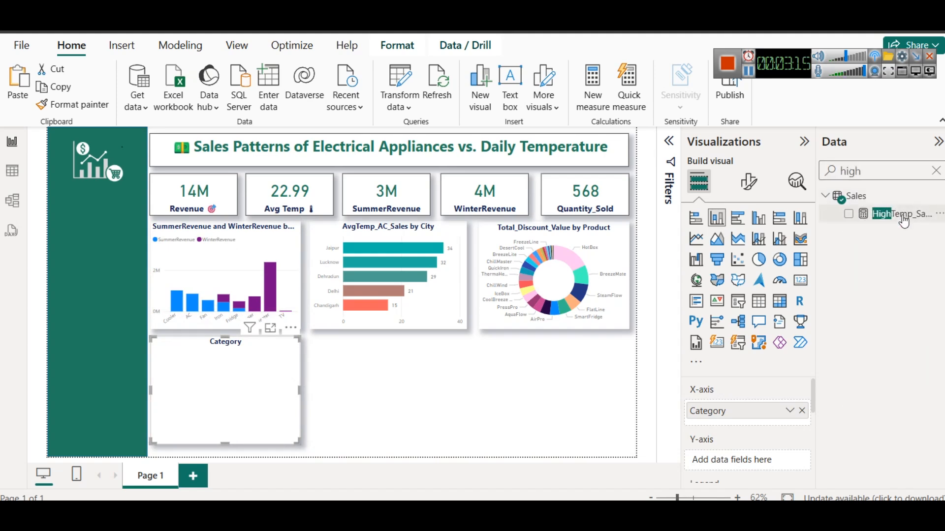
drag(904, 221, 768, 460)
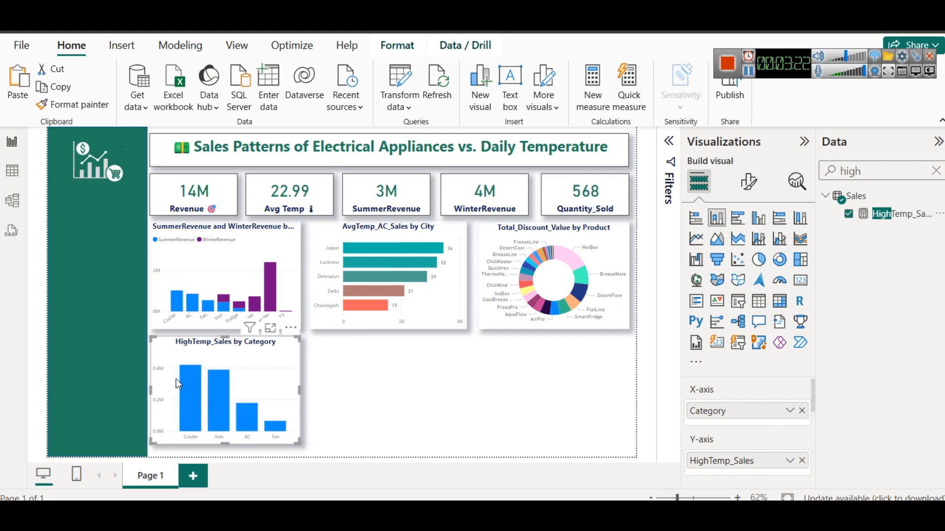
mouse_move(192, 372)
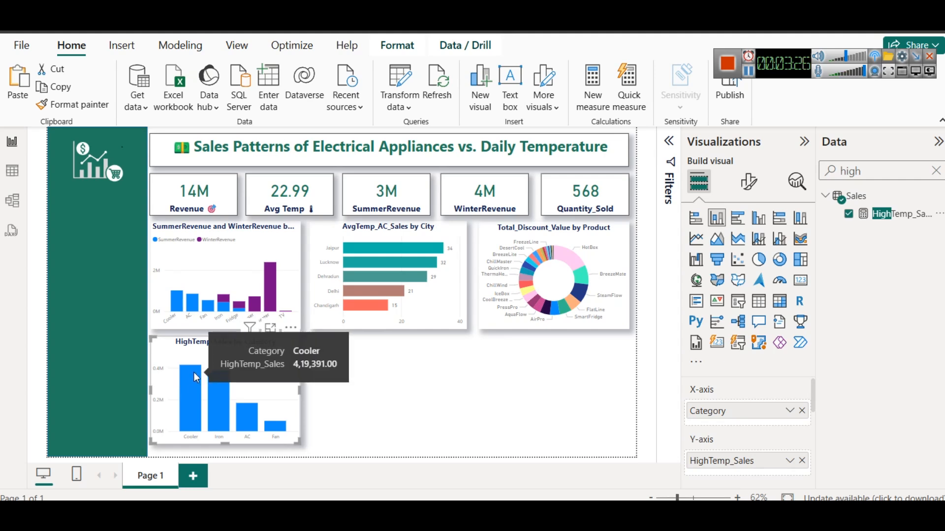
Open conditional formatting for the HighTemp_Sales chart's column color and set the format style to Gradient
click(749, 181)
scroll(718, 389, down, 2)
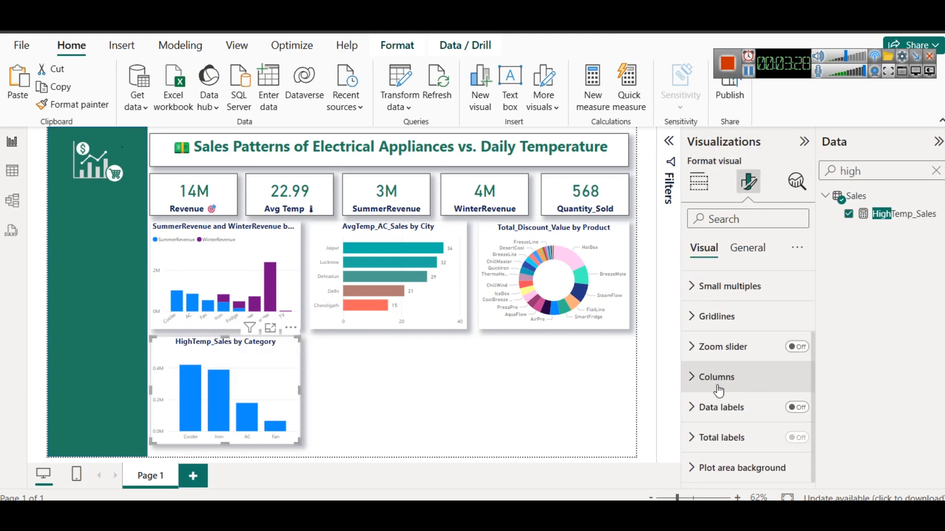
click(717, 387)
click(724, 379)
click(743, 384)
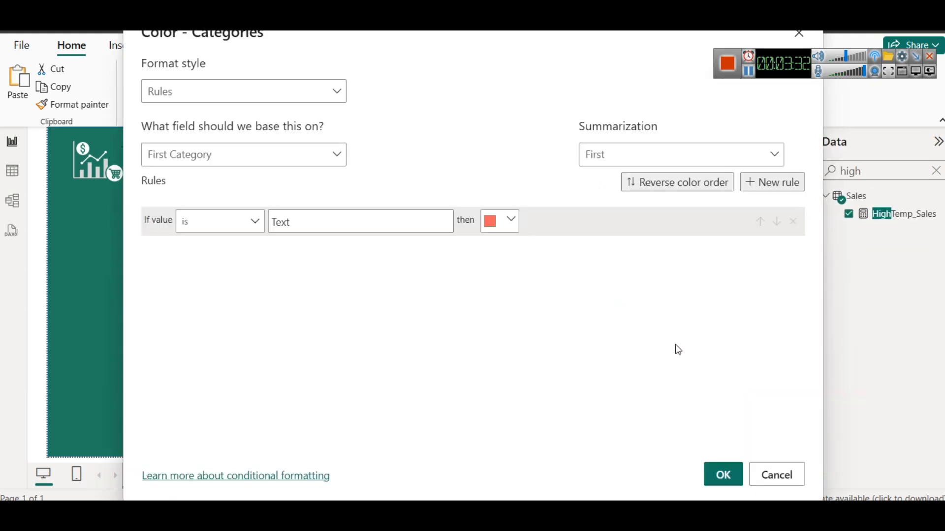
click(254, 90)
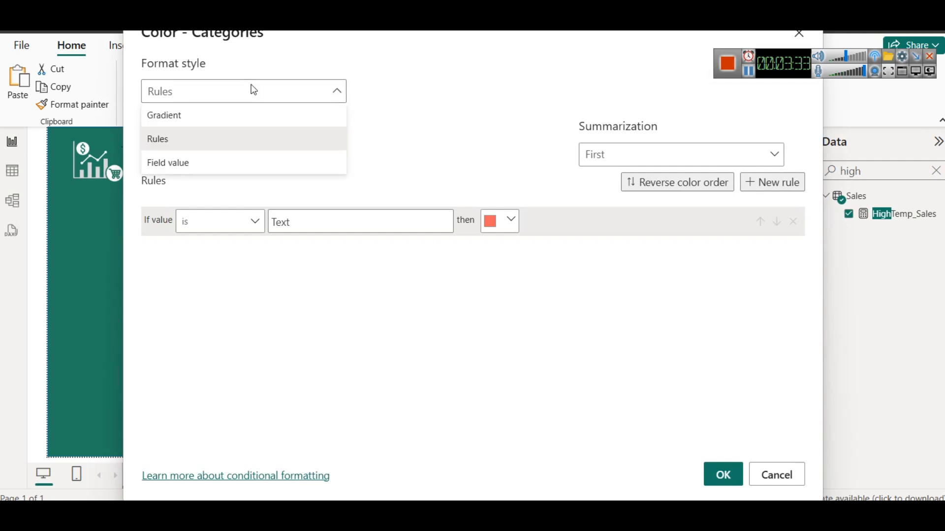
click(211, 116)
Base the HighTemp_Sales chart's color gradient on the HighTemp_Sales measure and apply the formatting
click(251, 153)
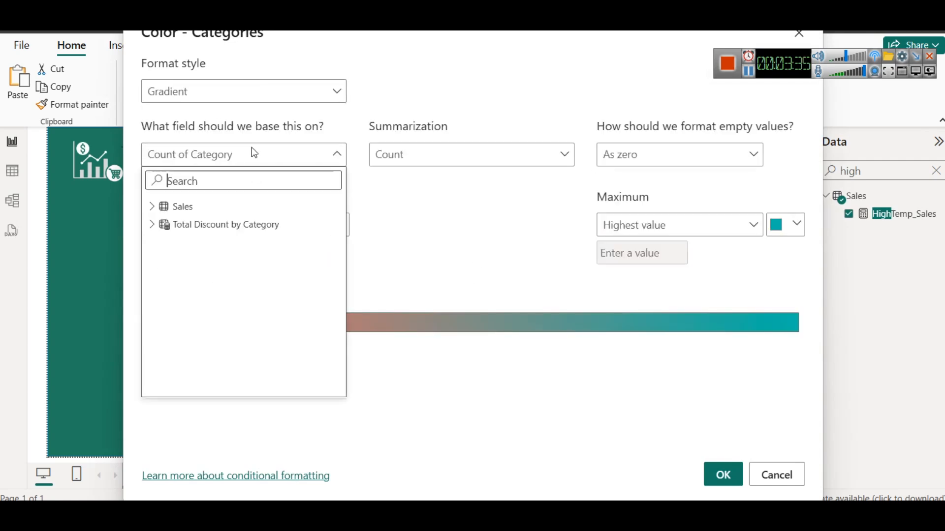
click(152, 208)
scroll(239, 281, down, 3)
scroll(241, 292, down, 1)
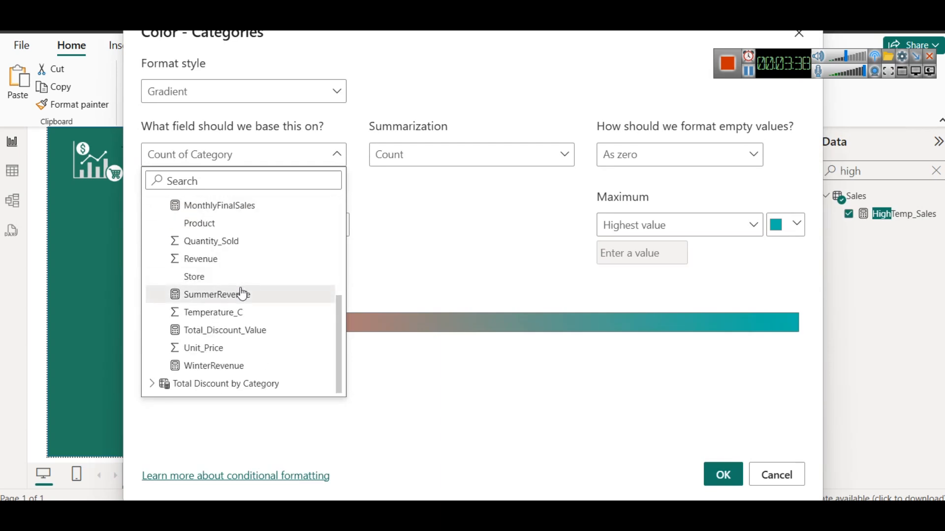
scroll(251, 334, up, 2)
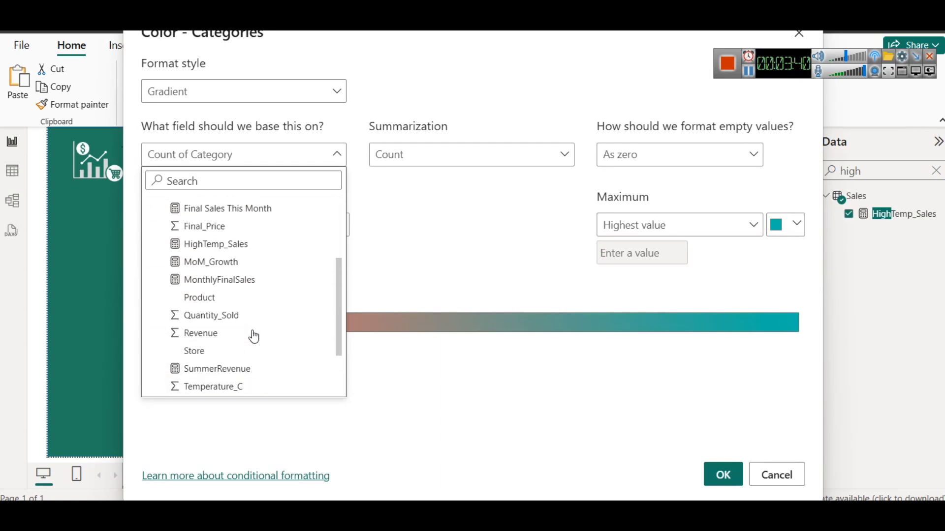
click(212, 244)
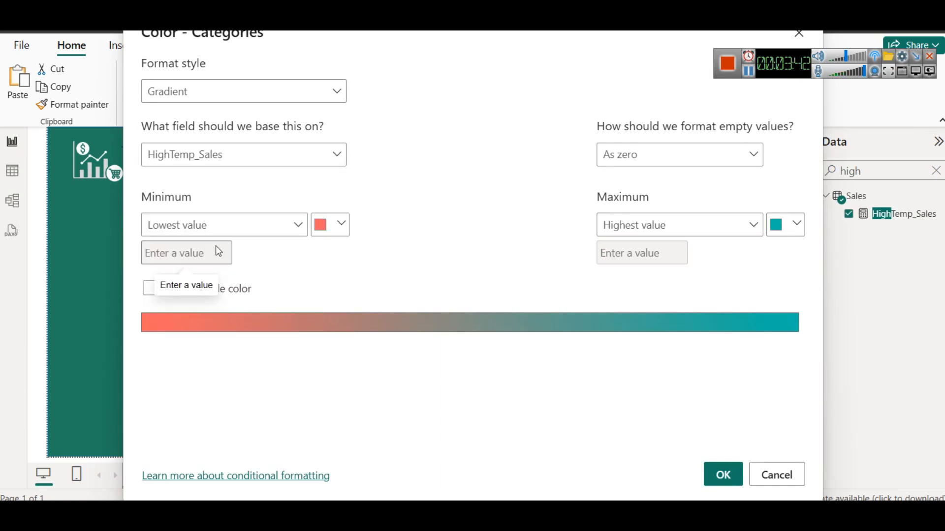
click(714, 475)
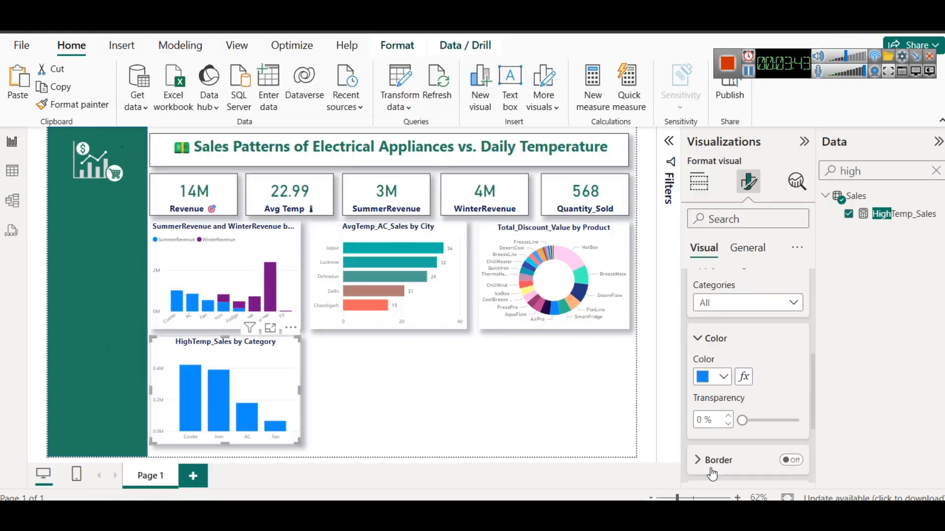
click(446, 432)
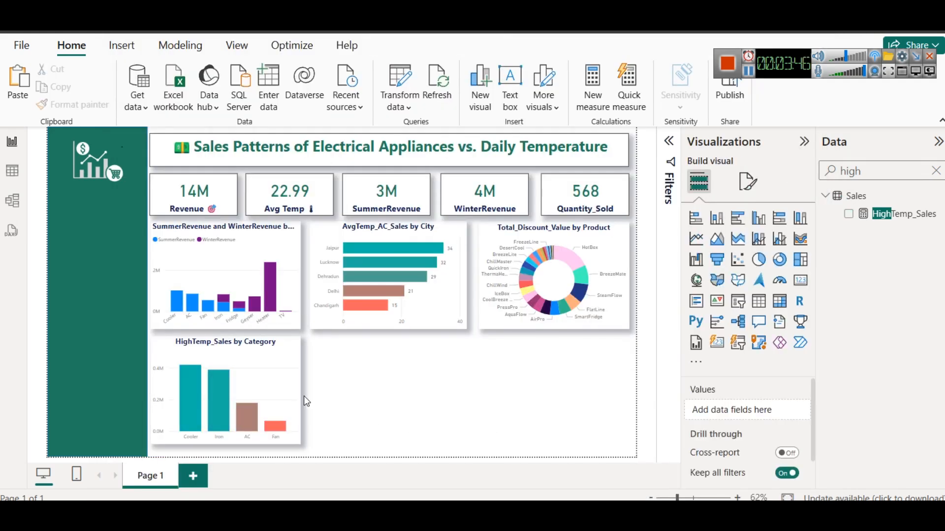
Check the Cooler column's value and turn on data labels for the HighTemp_Sales by Category chart
mouse_move(217, 362)
mouse_move(189, 387)
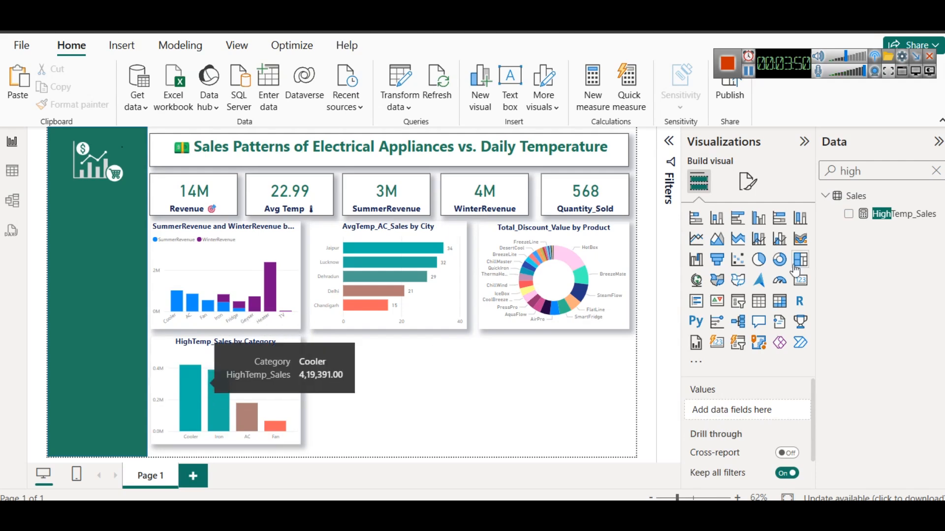
click(748, 181)
click(276, 384)
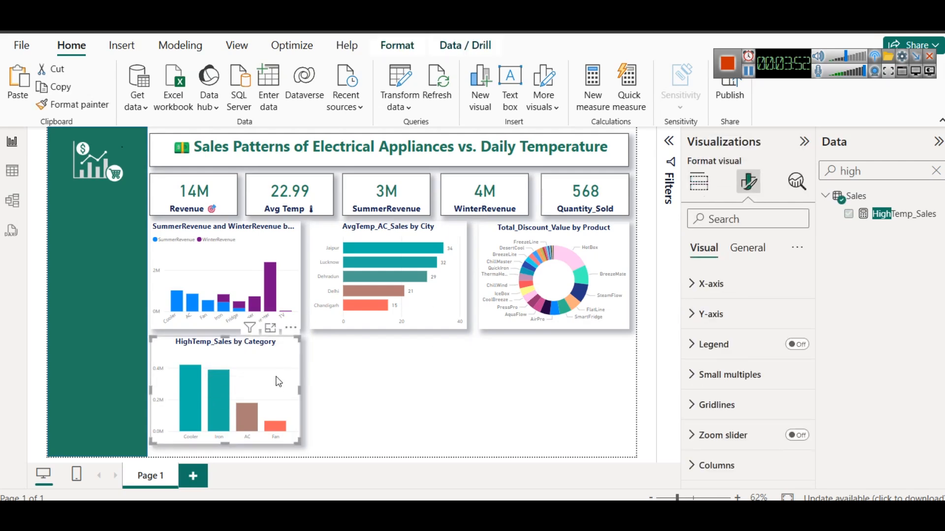
scroll(724, 376, down, 3)
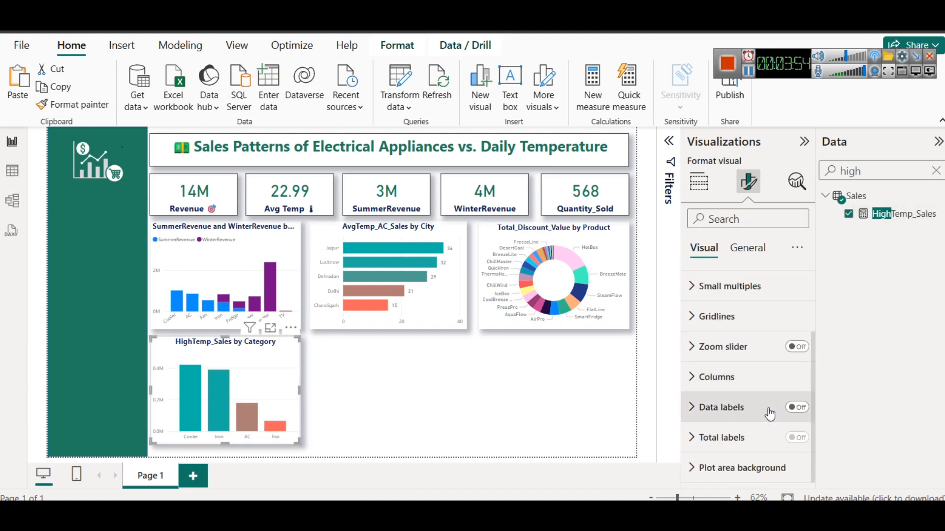
click(796, 407)
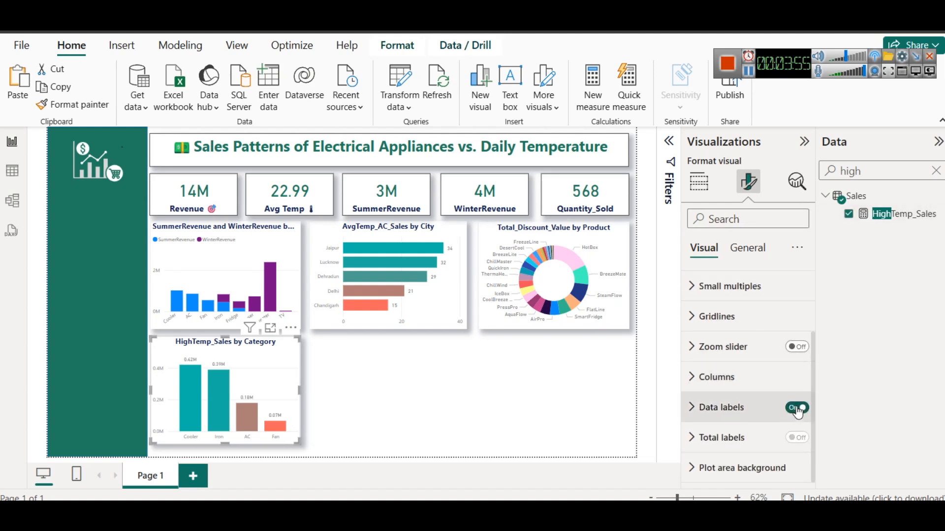
click(441, 372)
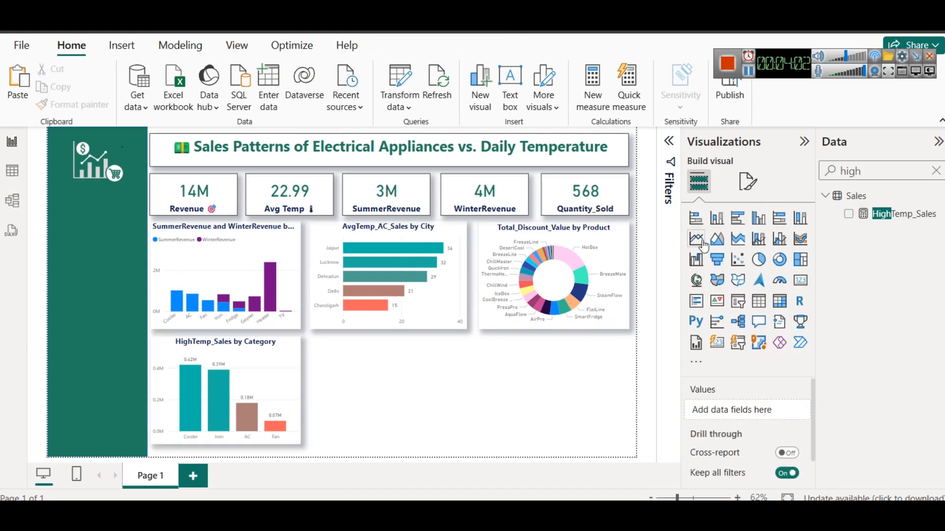
Clear the field search and add a line chart beside HighTemp_Sales with Month on the X-axis and Final_Price on the Y-axis
click(936, 170)
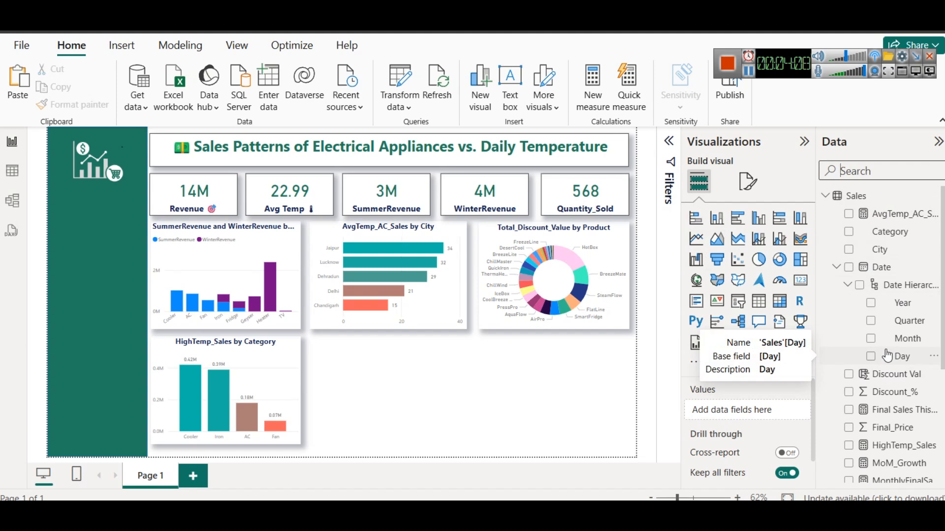
click(695, 241)
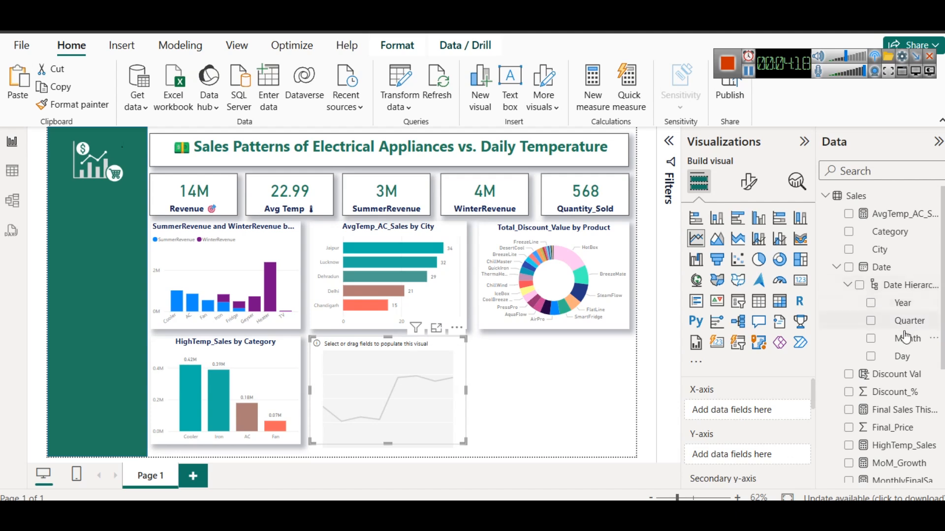
drag(905, 339, 765, 412)
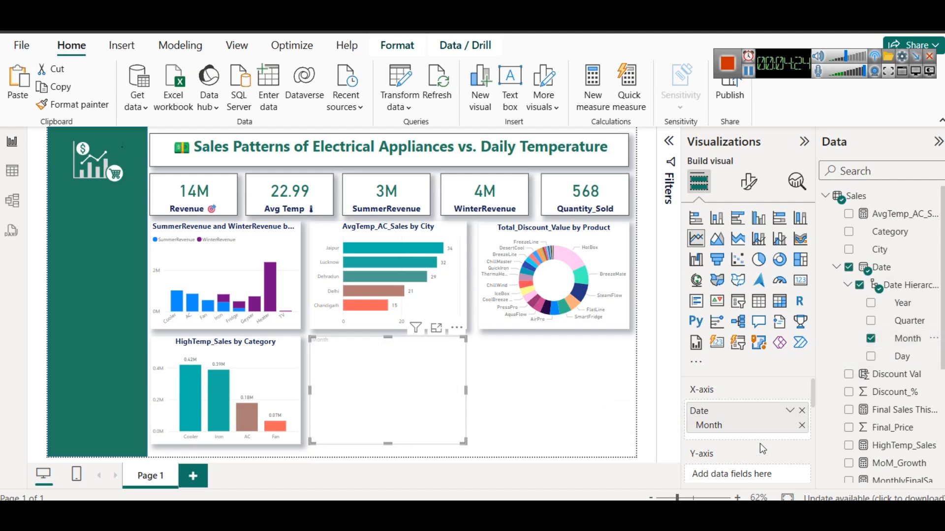
drag(812, 385, 812, 392)
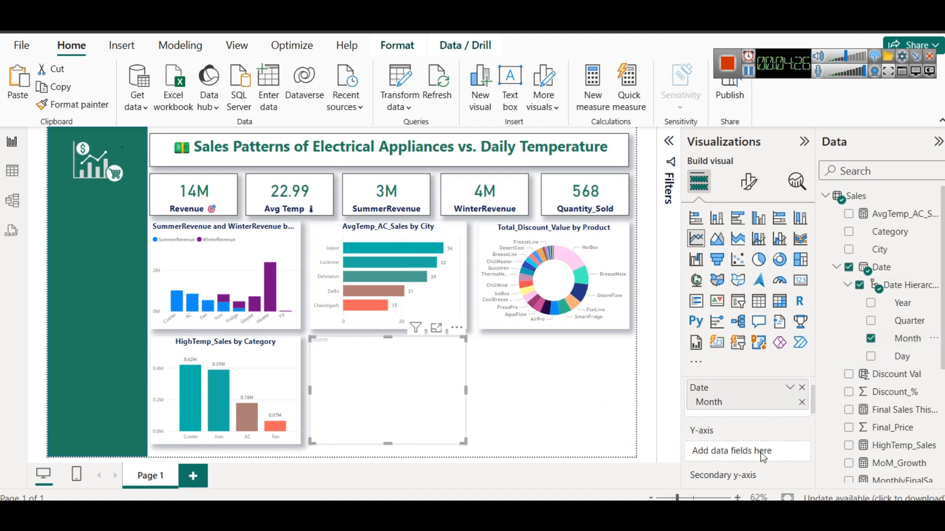
drag(903, 428, 742, 459)
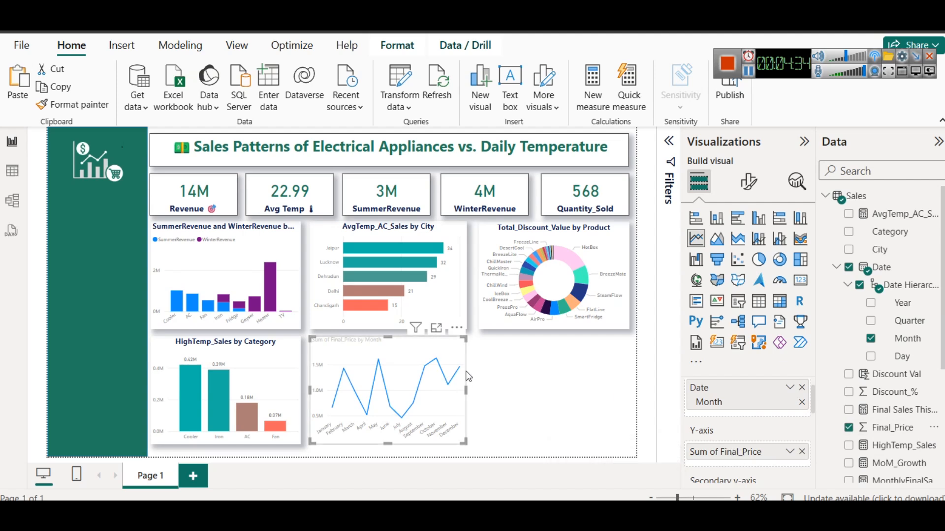
Examine the monthly Final_Price line chart's peaks and lows in focus mode and return to the report
click(443, 332)
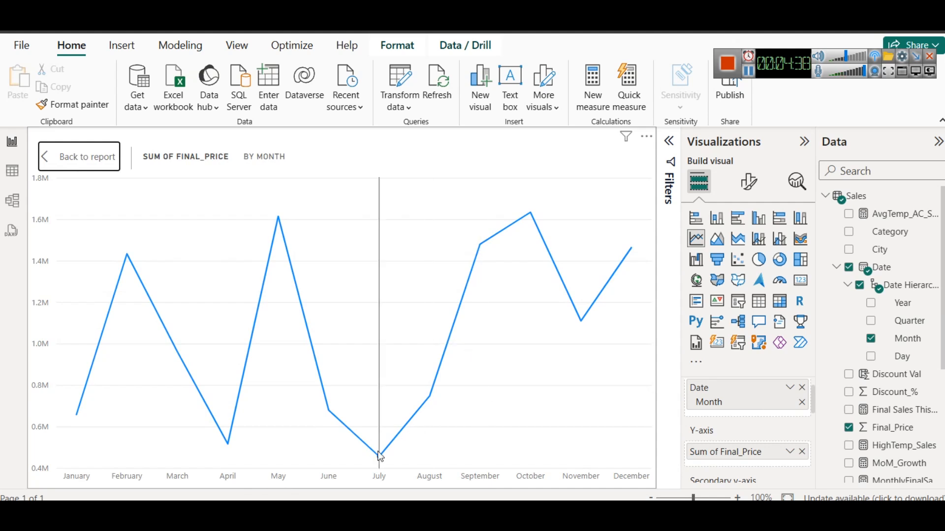
mouse_move(374, 456)
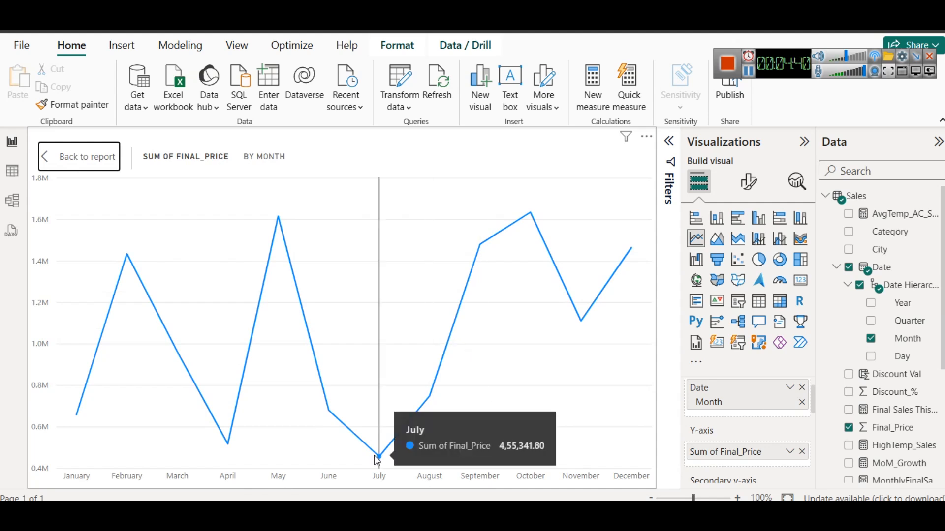
mouse_move(282, 270)
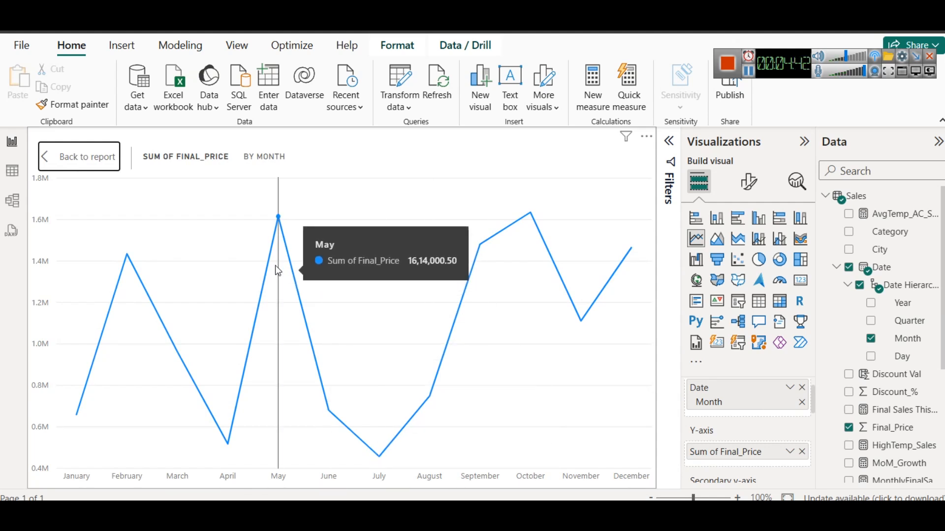
mouse_move(551, 217)
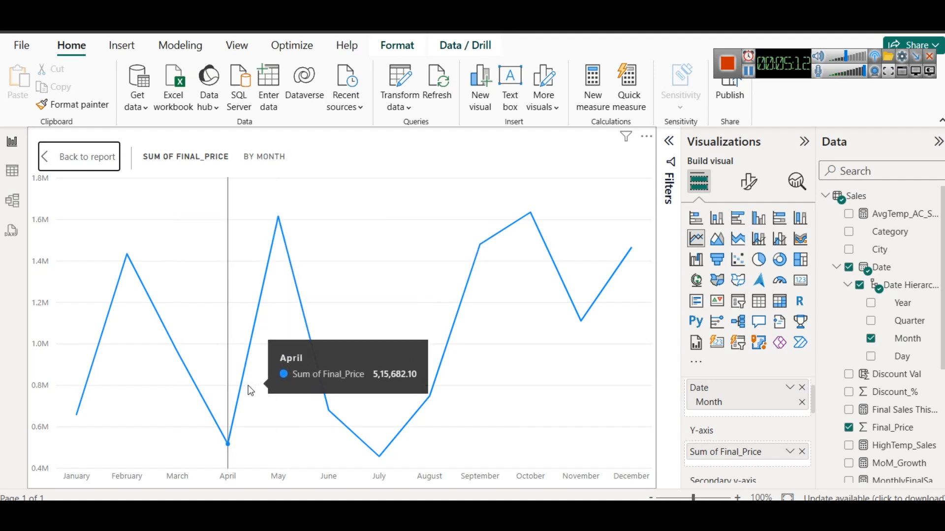
click(75, 162)
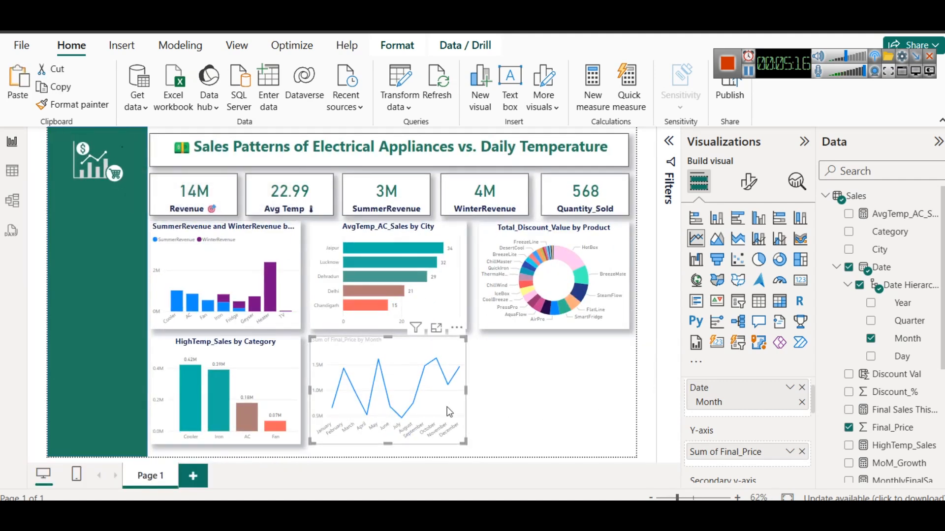
mouse_move(405, 358)
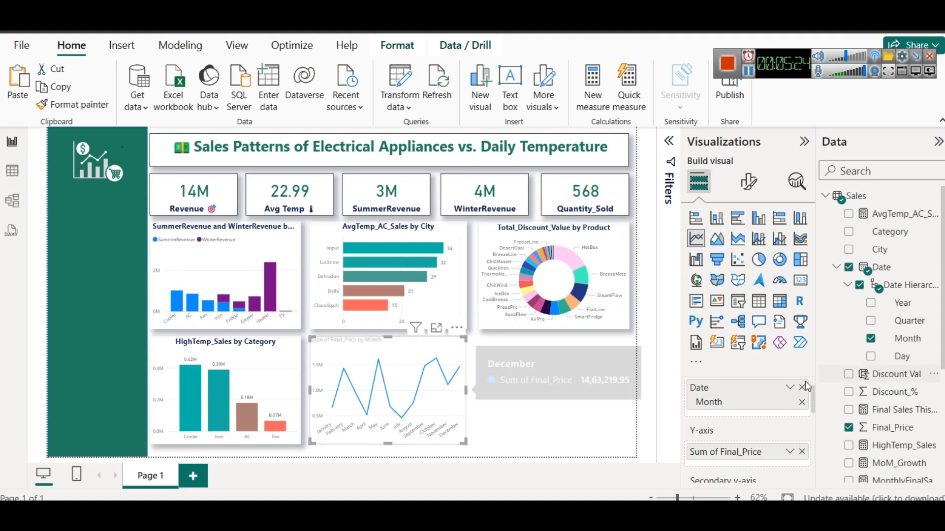
Split the monthly Final_Price line chart by Category using the legend
scroll(816, 409, down, 1)
scroll(816, 409, down, 3)
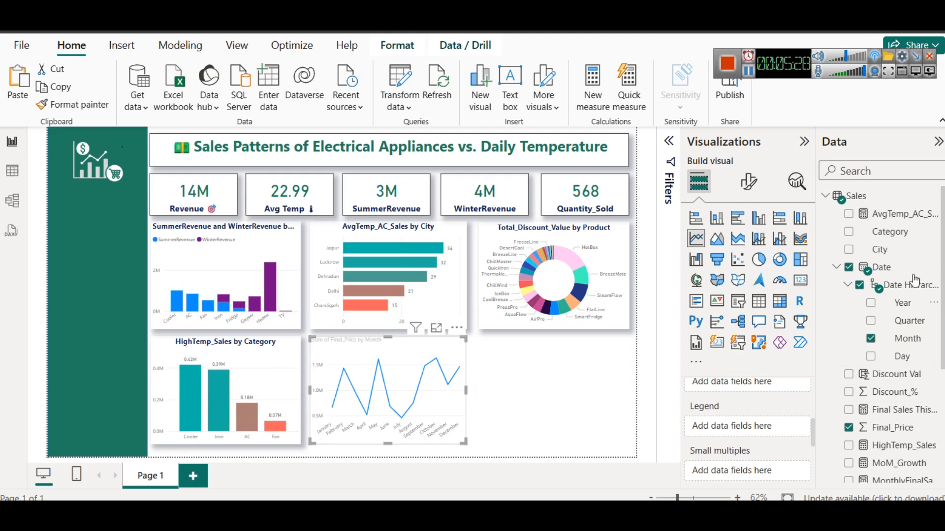
drag(892, 231, 852, 404)
drag(771, 425, 770, 424)
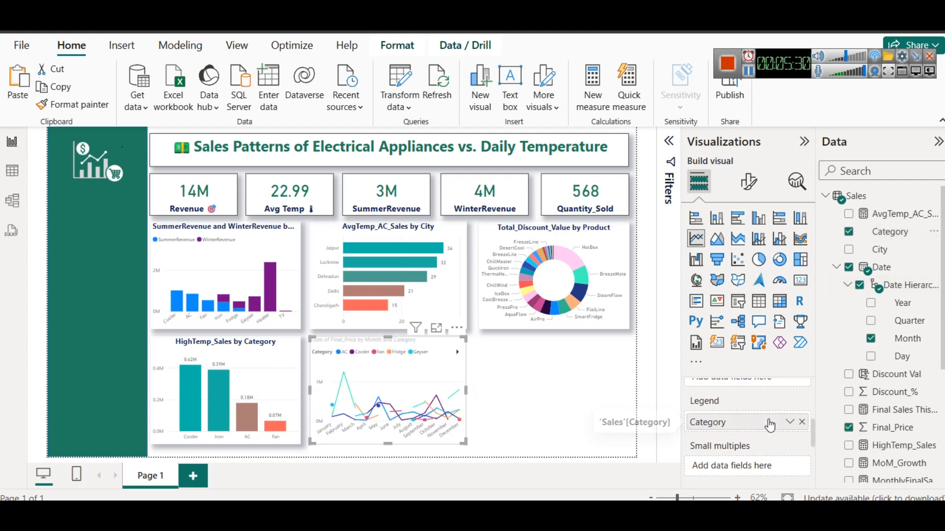
Examine the monthly lines per category in focus mode, return to the report and remove Category from the legend
click(437, 329)
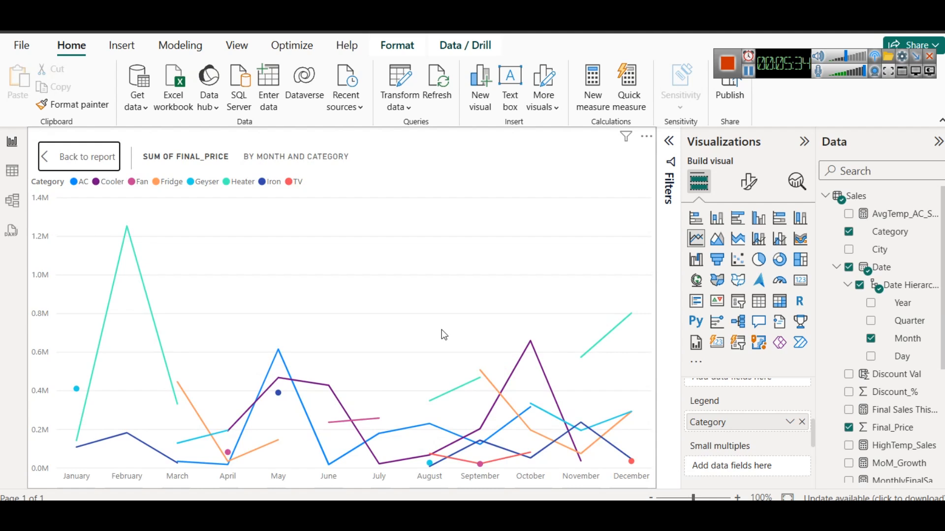
mouse_move(208, 341)
mouse_move(423, 336)
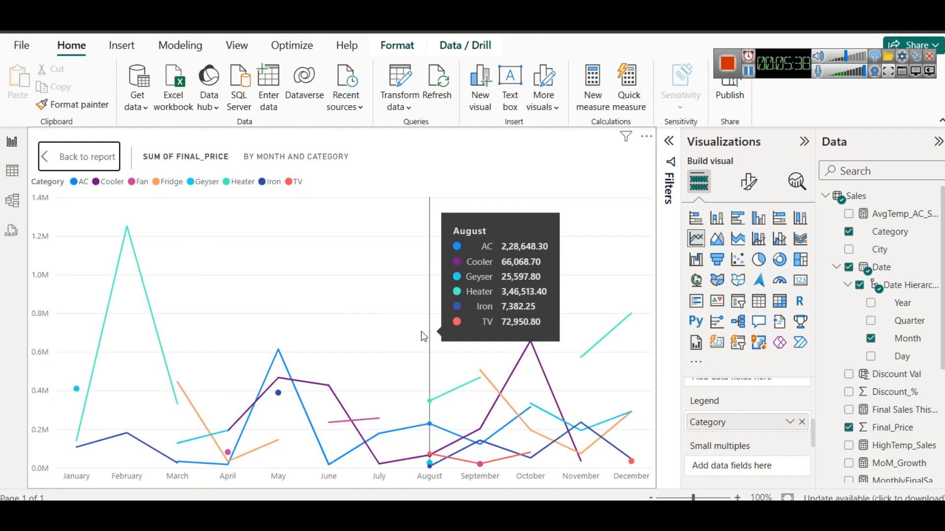
mouse_move(310, 375)
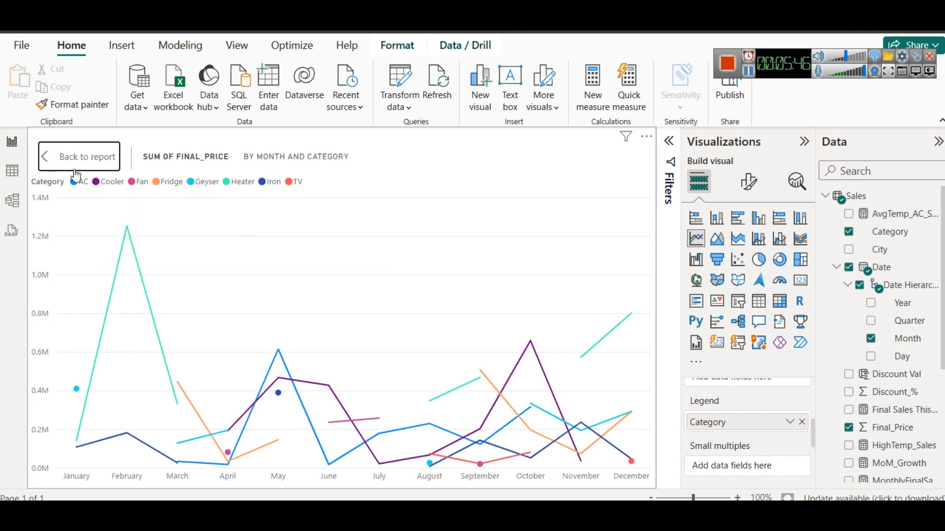
click(69, 156)
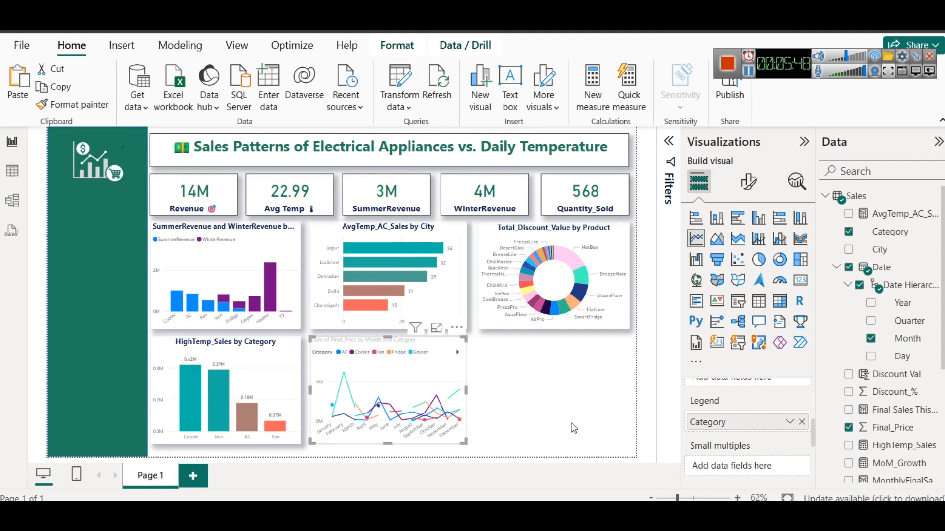
click(801, 422)
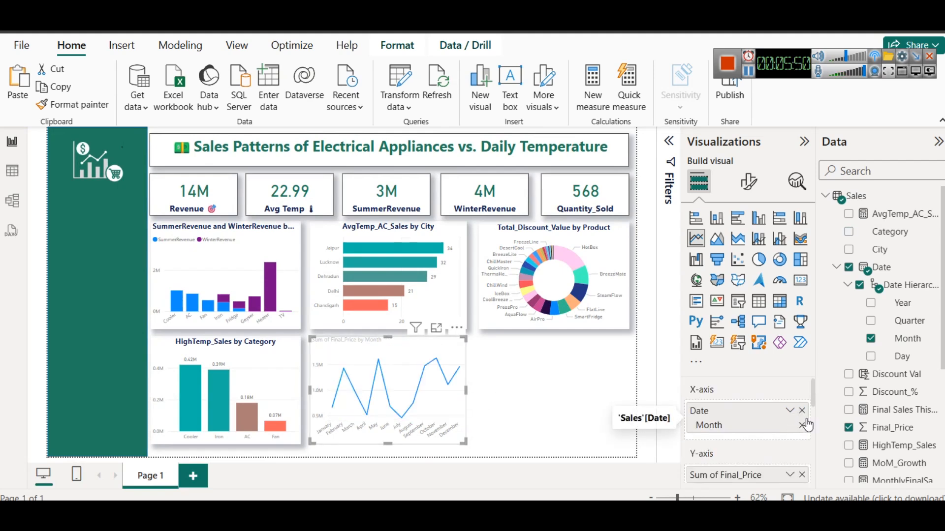
Try Revenue on the line chart's secondary y-axis and remove it again
scroll(787, 429, down, 2)
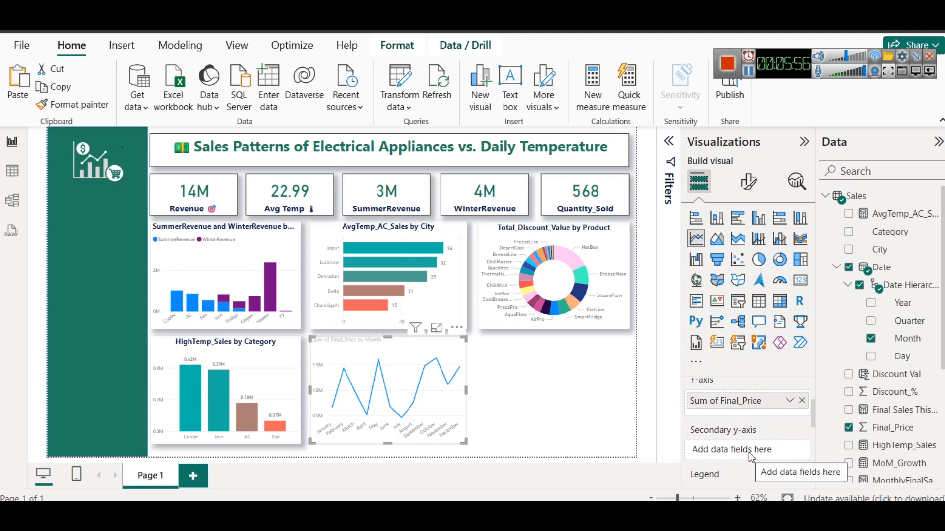
scroll(900, 430, down, 3)
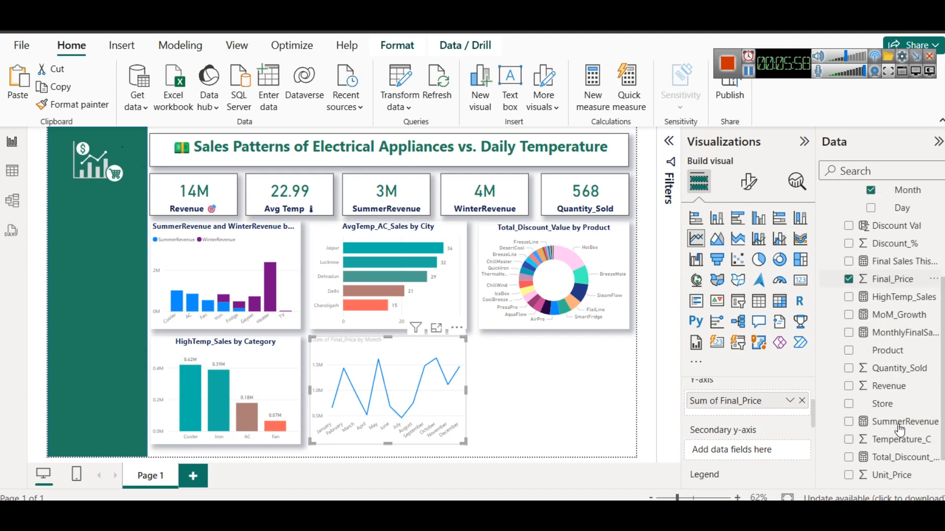
drag(886, 387, 753, 451)
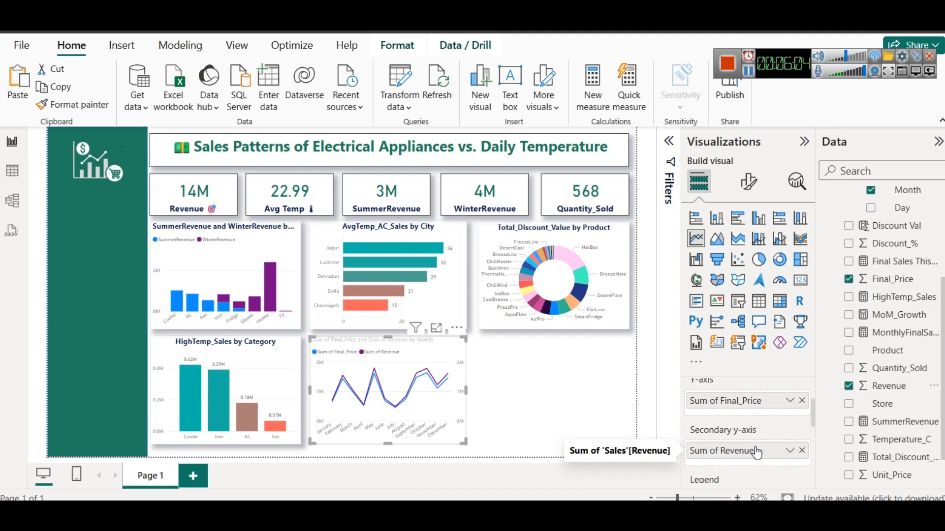
click(802, 451)
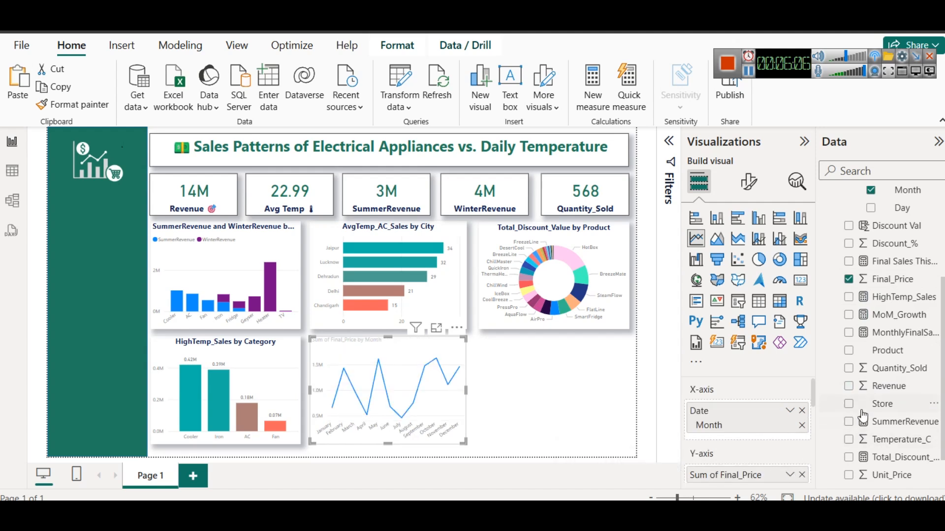
Add Revenue to the monthly chart's Y-axis alongside Final_Price and convert the visual to an area chart
drag(812, 386, 813, 395)
drag(876, 387, 740, 450)
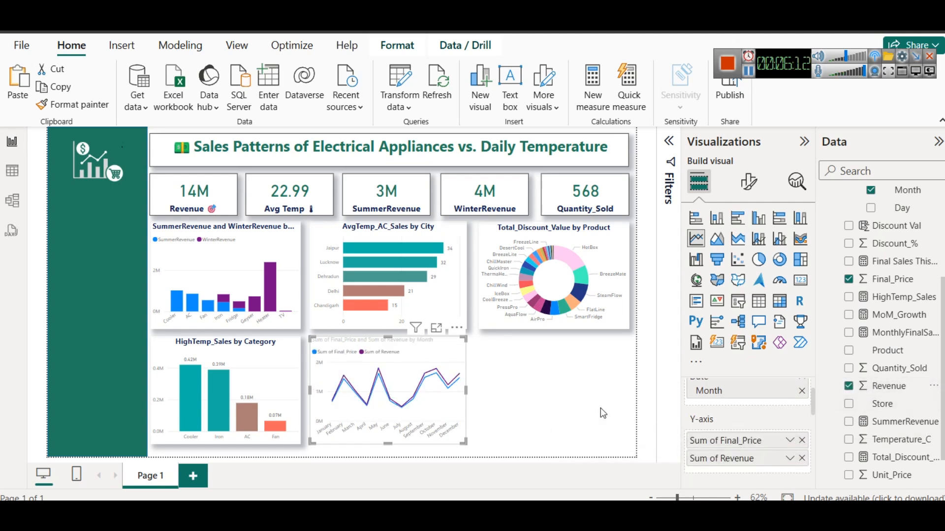
click(719, 242)
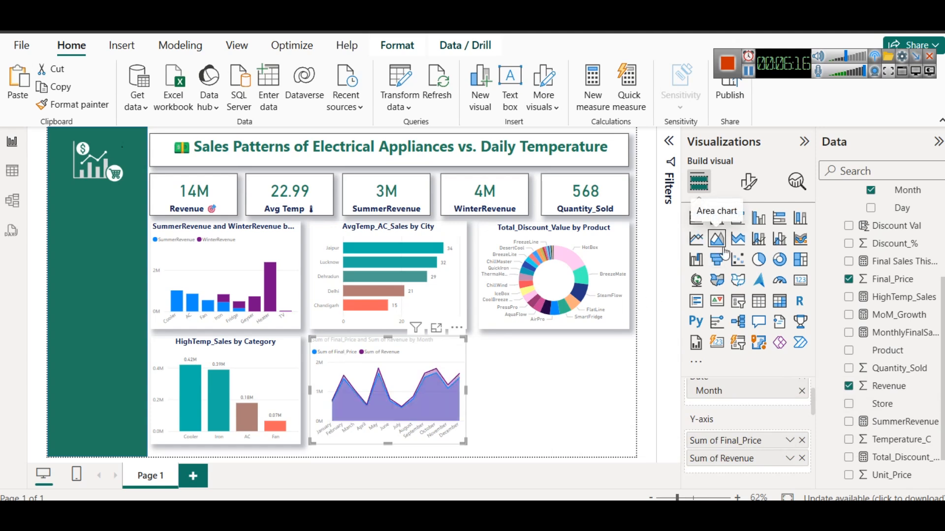
Convert the monthly chart to a stacked area chart and change its title to "Final_Price & Revenue by Month"
click(736, 241)
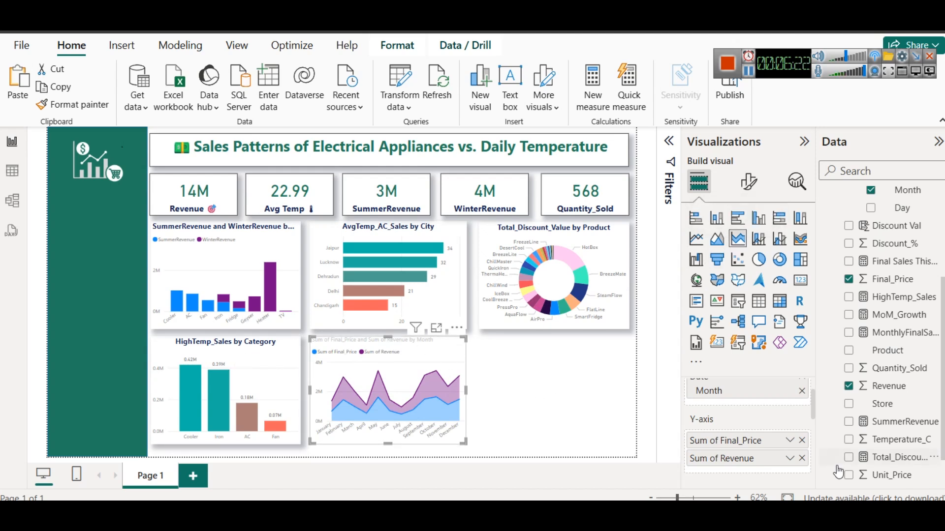
click(747, 192)
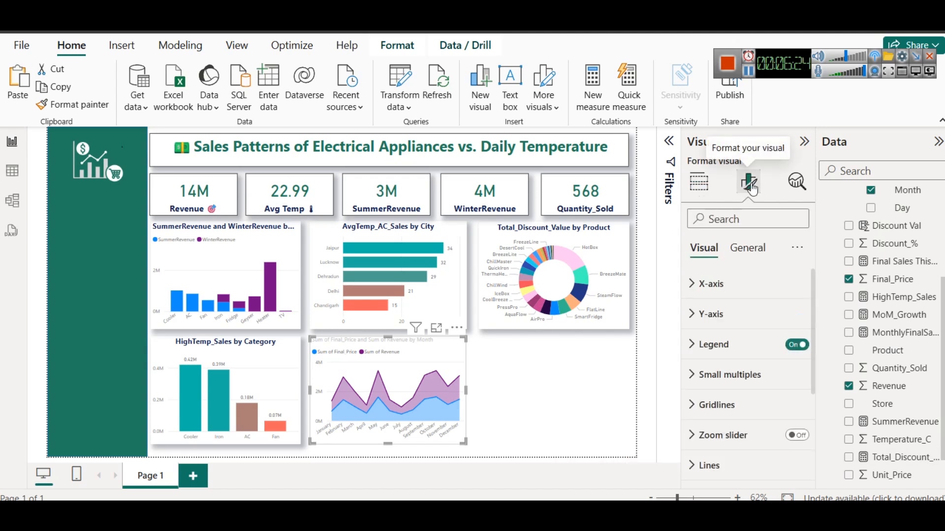
click(747, 248)
click(735, 315)
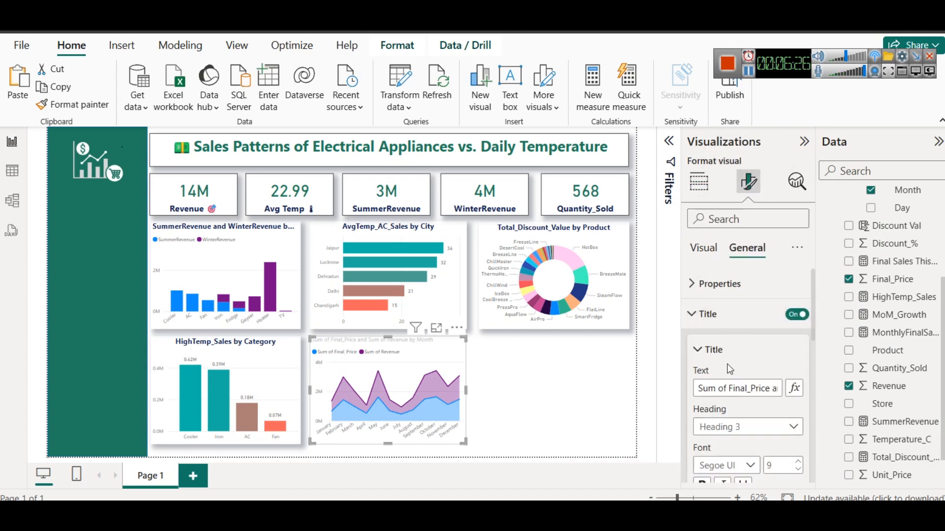
click(726, 390)
drag(730, 390, 669, 392)
key(BackSpace)
double_click(742, 392)
text(&)
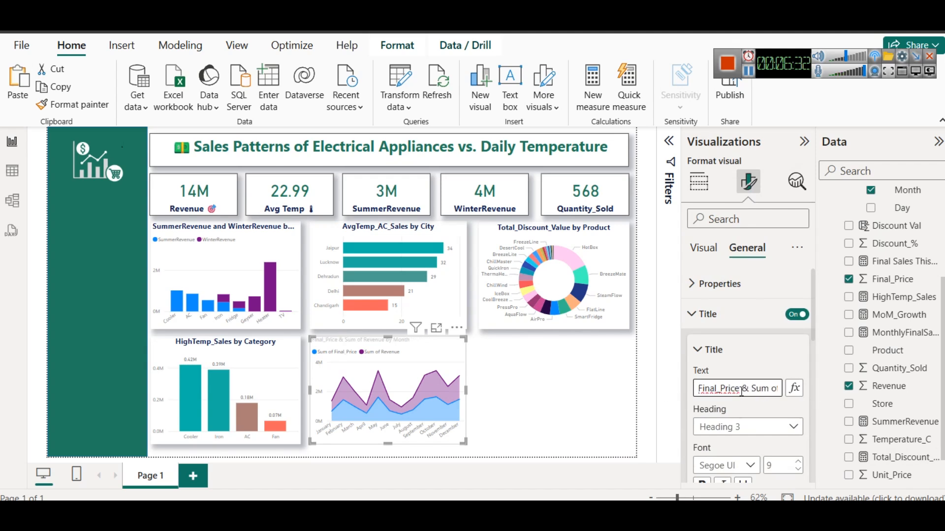
key(Delete)
key(Delete)
key(Delete)
key(Delete)
key(BackSpace)
key(BackSpace)
key(BackSpace)
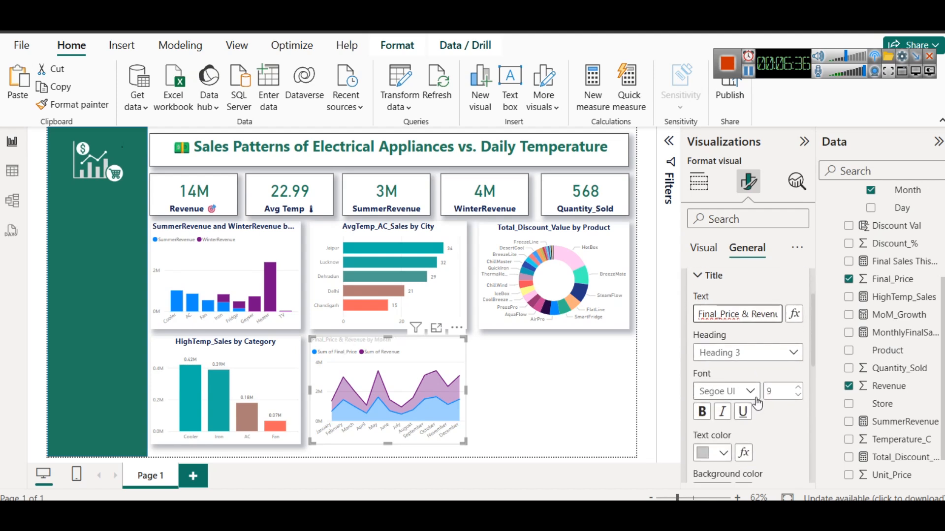
Format the monthly chart's title in dark navy, size 12, bold and horizontally centred
scroll(757, 403, down, 3)
click(723, 379)
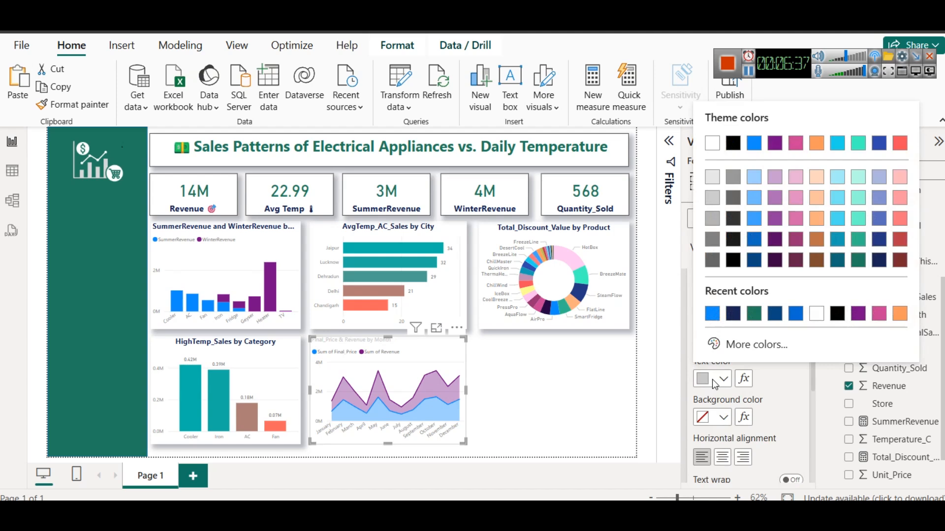
click(732, 314)
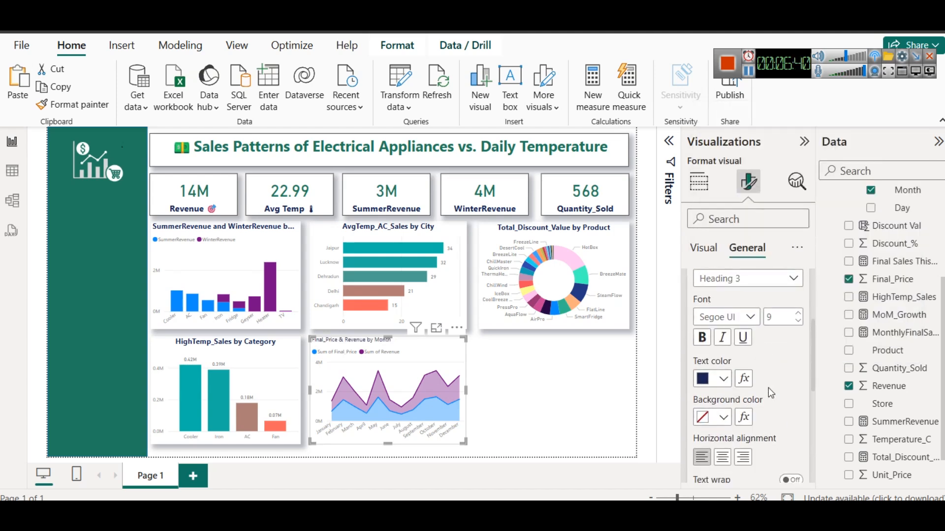
double_click(783, 317)
text(12)
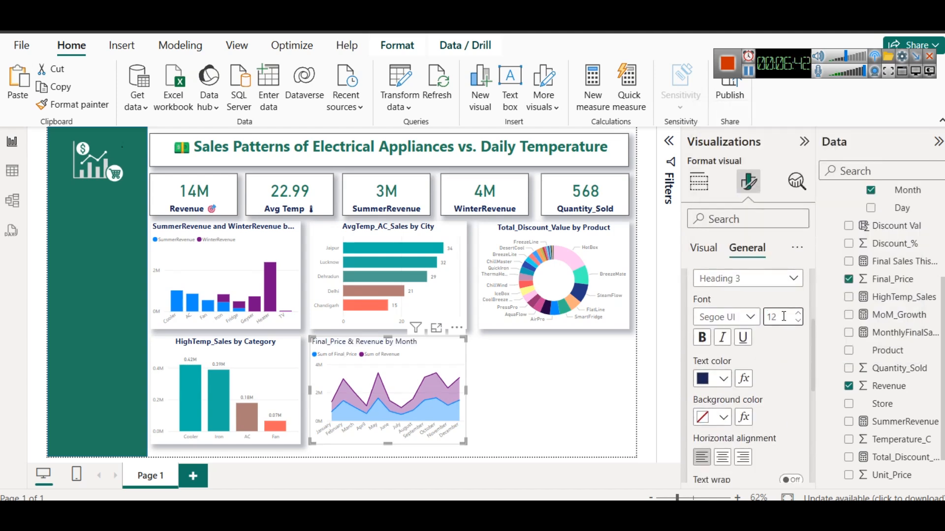
click(702, 338)
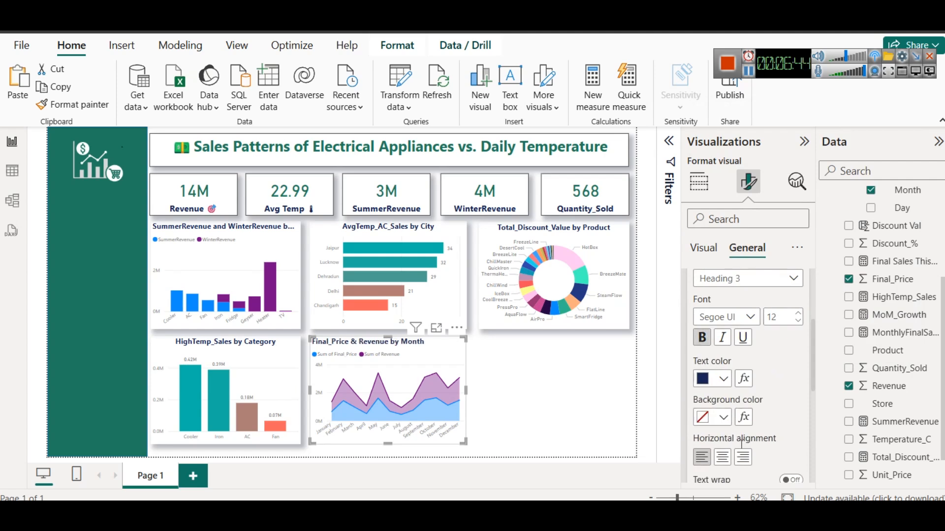
click(722, 459)
scroll(730, 307, up, 3)
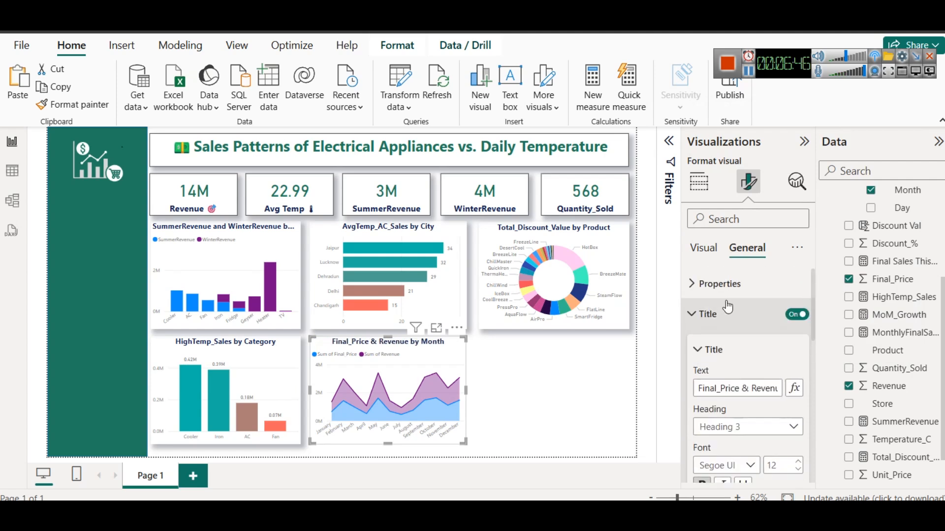
Turn on the shadow effect for the monthly Final_Price & Revenue chart and deselect it
click(731, 313)
click(734, 350)
scroll(734, 353, down, 3)
click(791, 398)
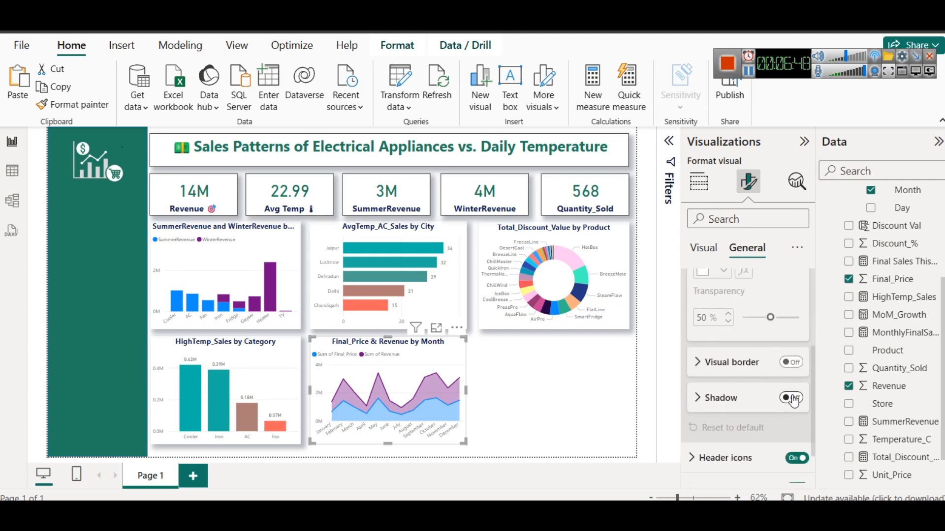
click(513, 372)
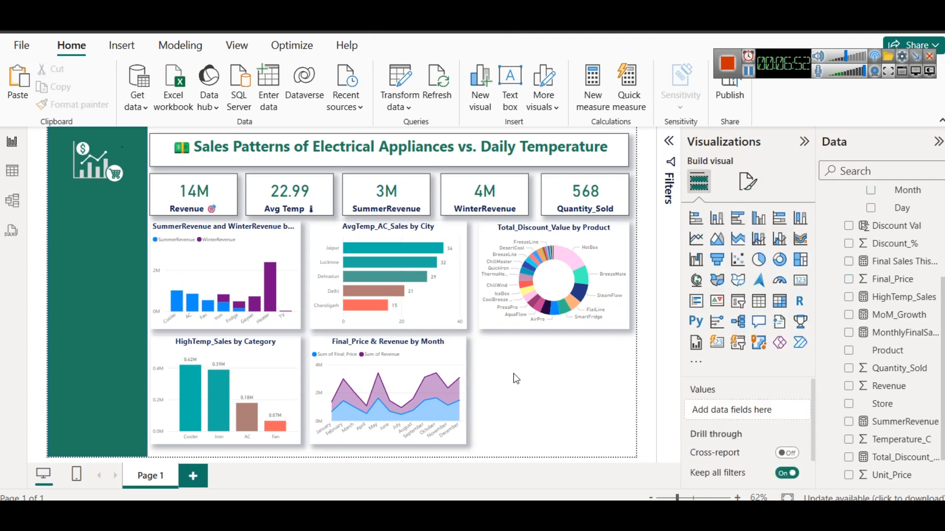
click(420, 348)
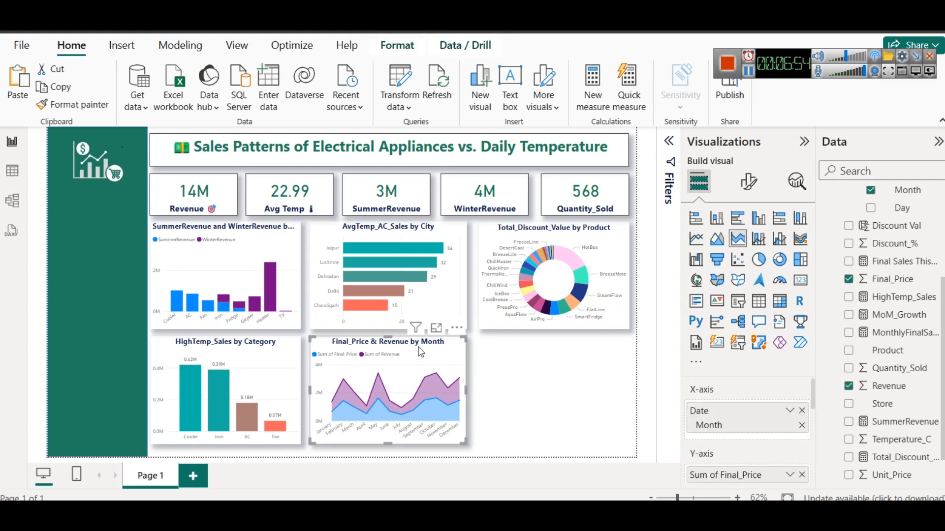
click(581, 383)
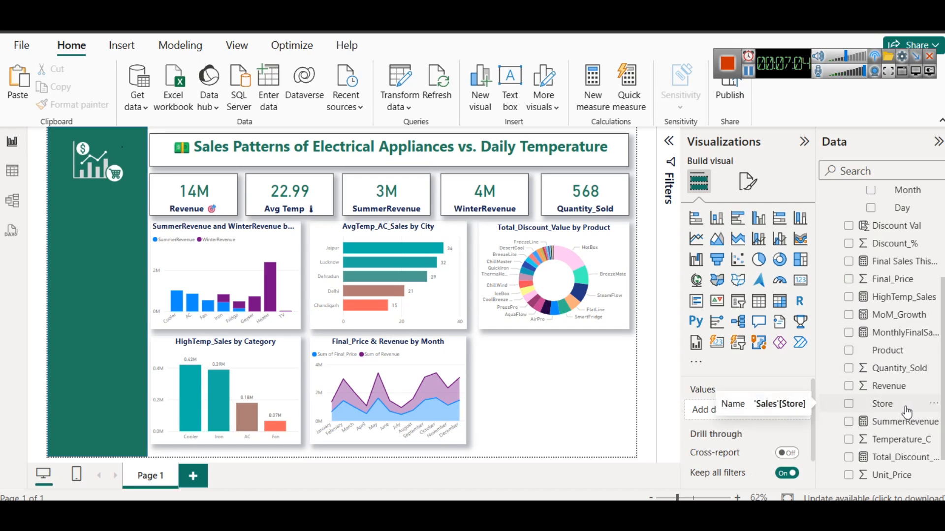
Insert a funnel chart beside the monthly chart with Store as the category and Revenue as the values
click(719, 262)
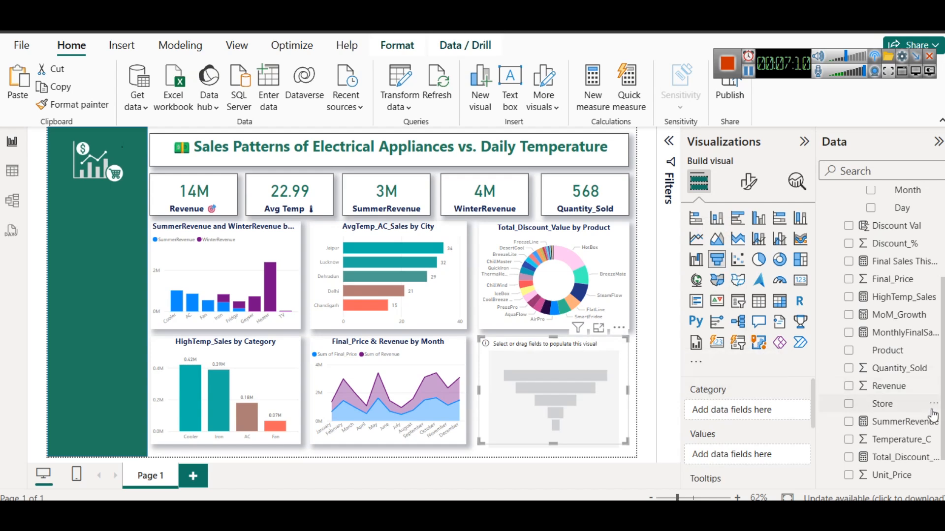
drag(881, 406, 730, 414)
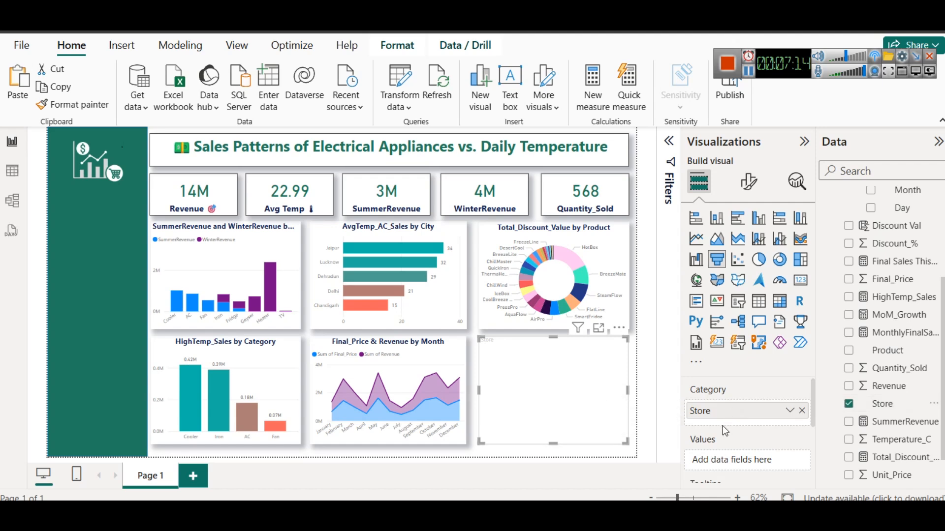
scroll(732, 432, down, 3)
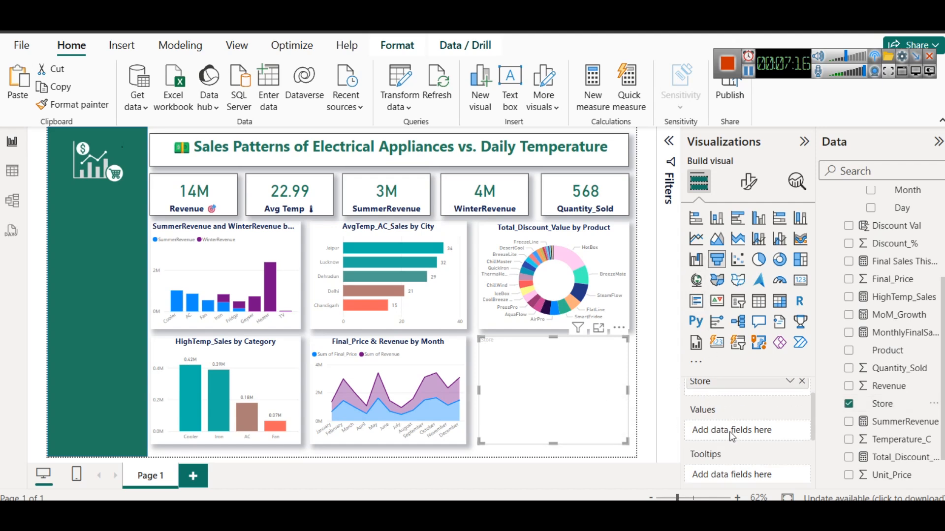
scroll(728, 431, up, 3)
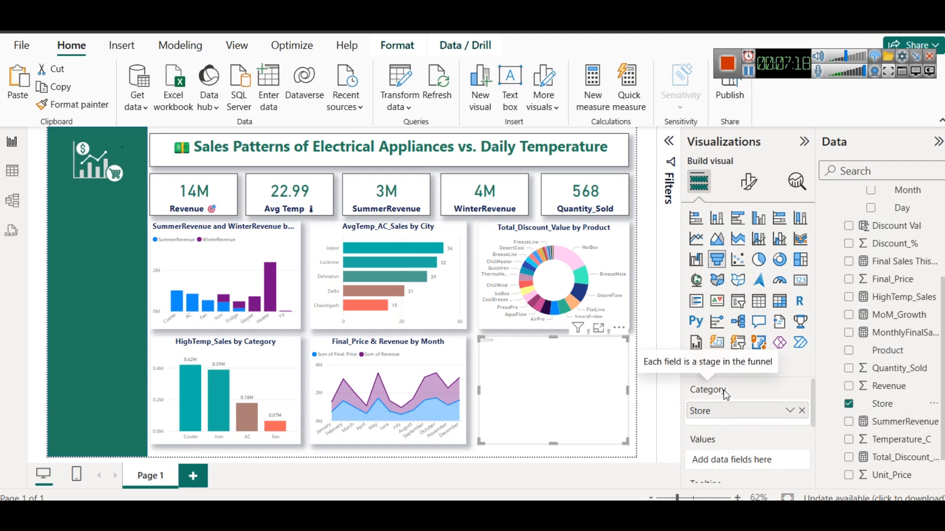
scroll(734, 431, down, 3)
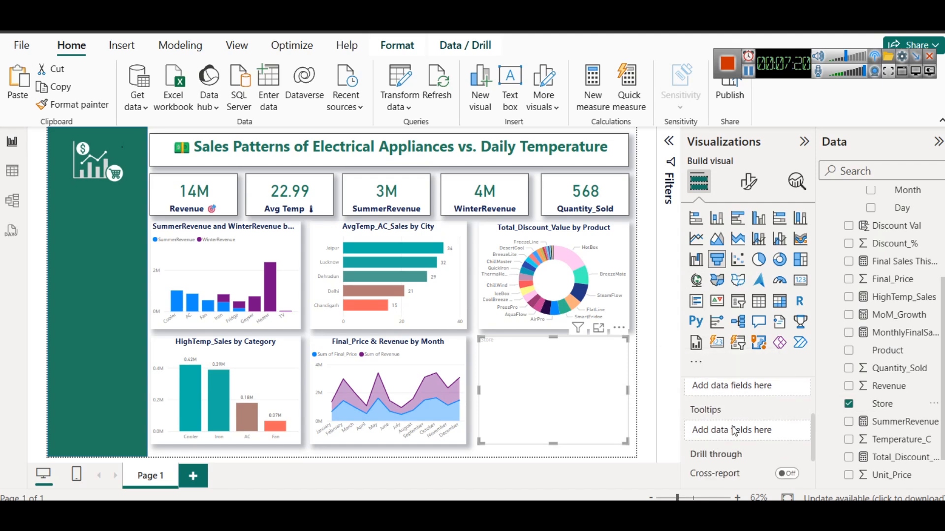
scroll(734, 432, up, 3)
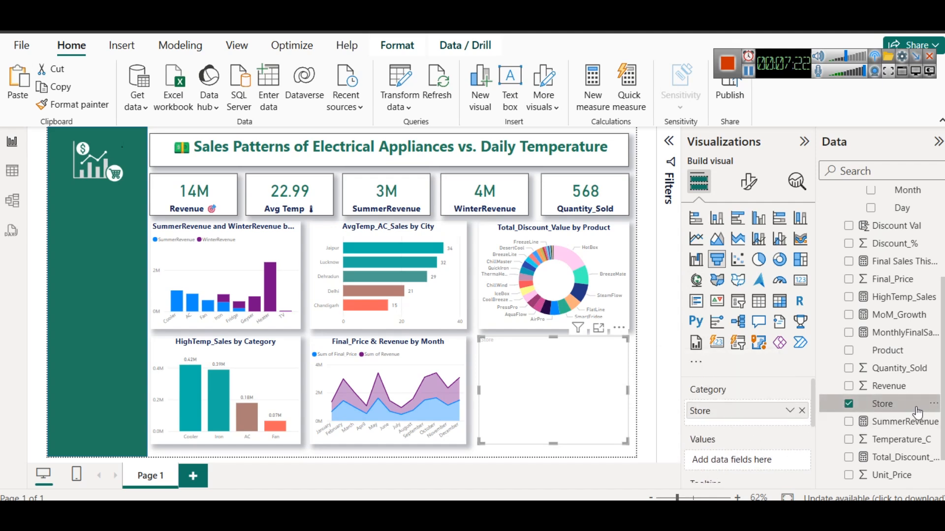
scroll(905, 411, down, 2)
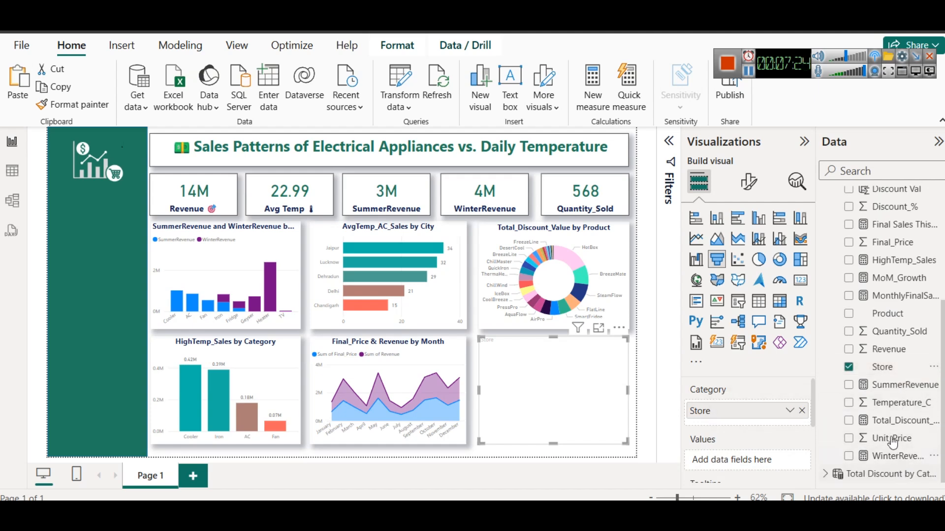
click(924, 412)
drag(885, 350, 763, 461)
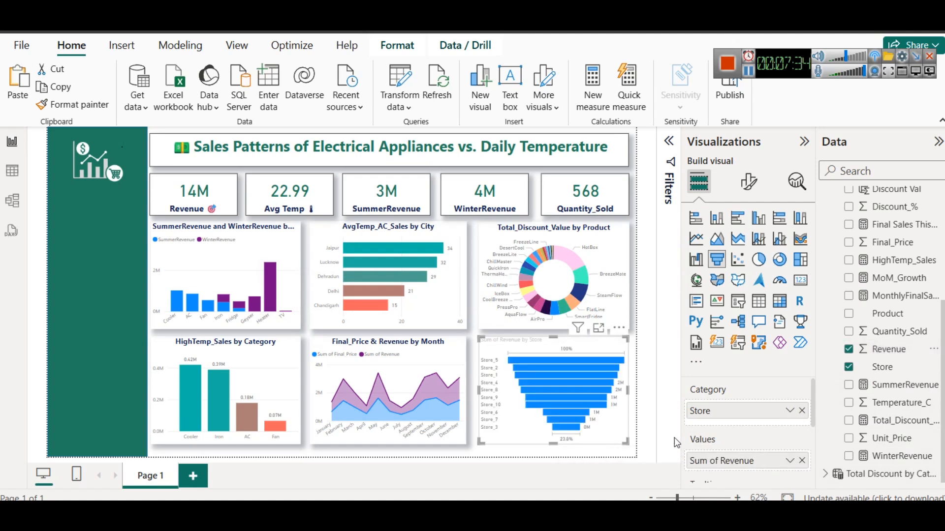
Inspect the store funnel in focus mode, set its data label display units to Thousands and return to the report
click(597, 328)
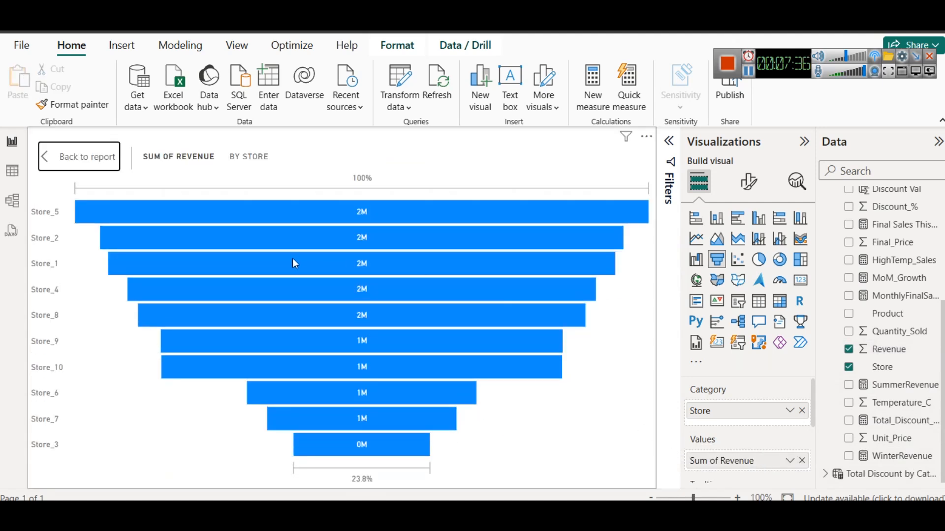
mouse_move(121, 214)
mouse_move(223, 212)
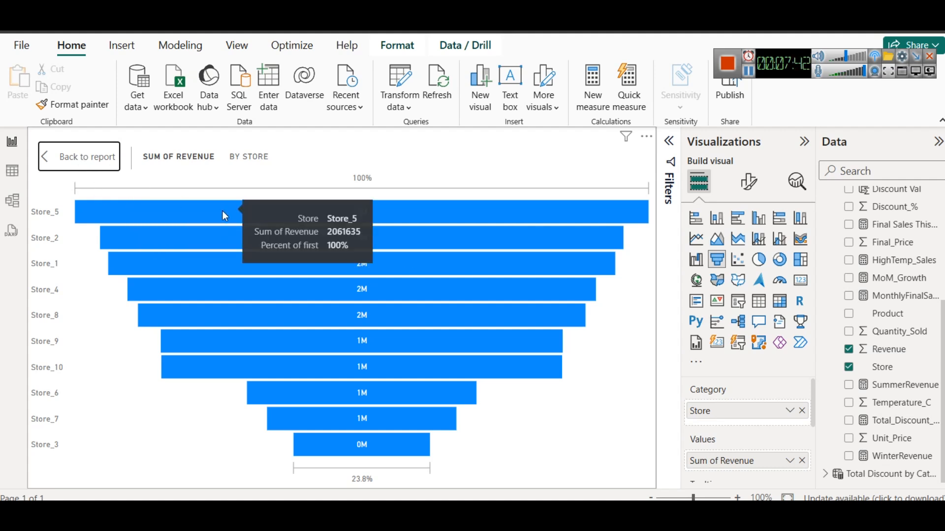
mouse_move(221, 244)
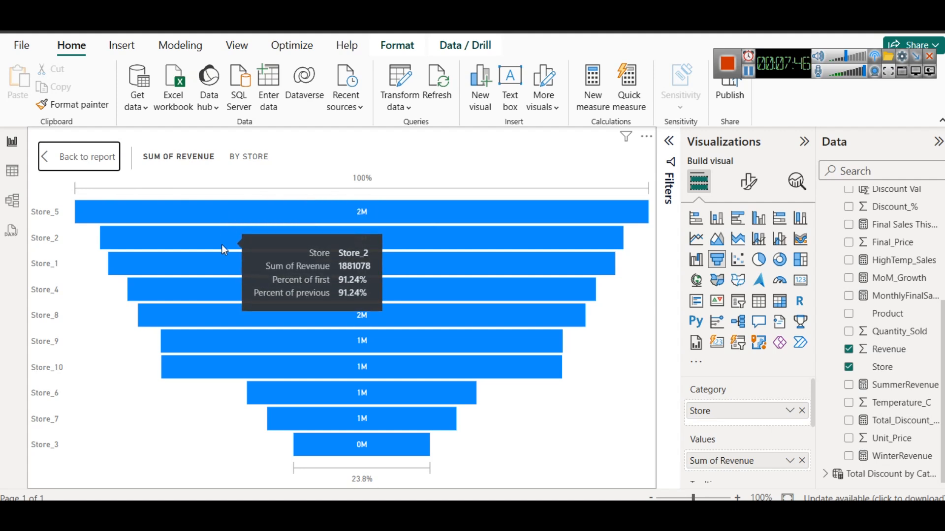
click(747, 186)
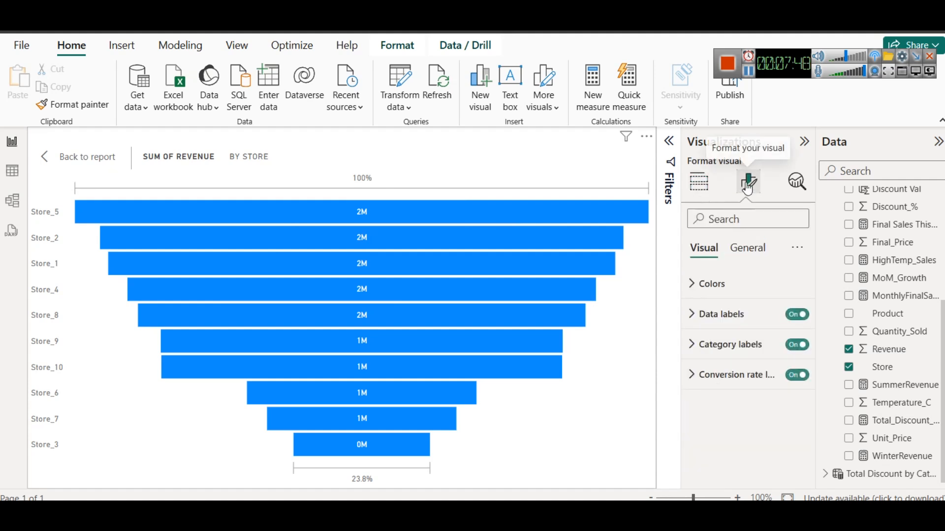
click(747, 320)
scroll(748, 364, down, 3)
click(738, 345)
scroll(720, 431, down, 2)
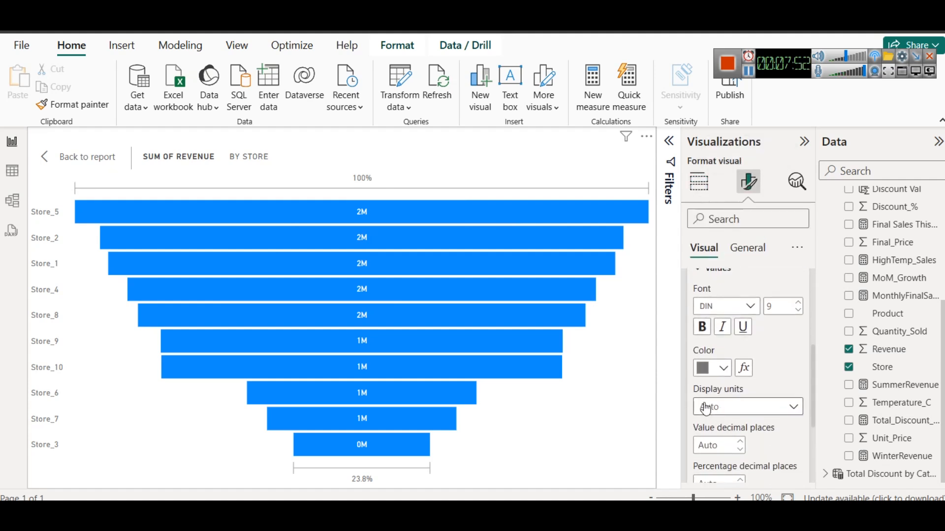
click(706, 409)
click(720, 334)
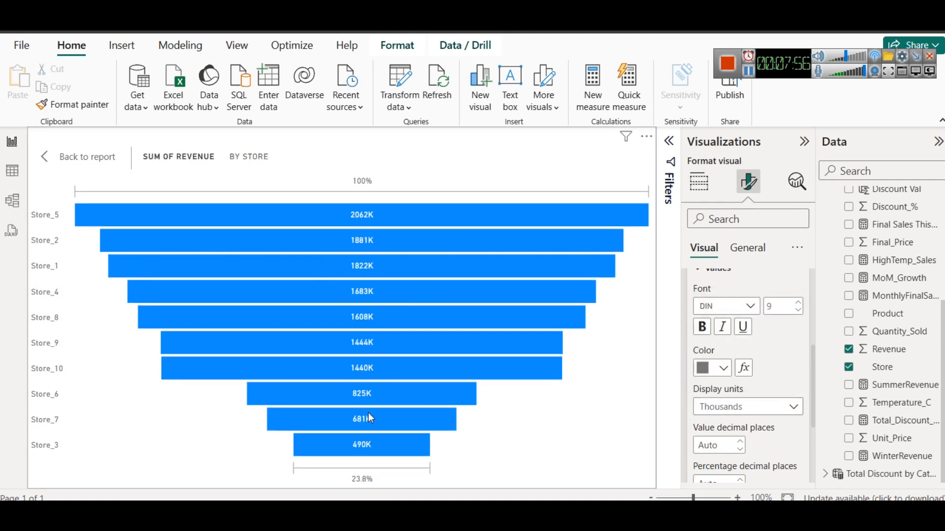
click(84, 157)
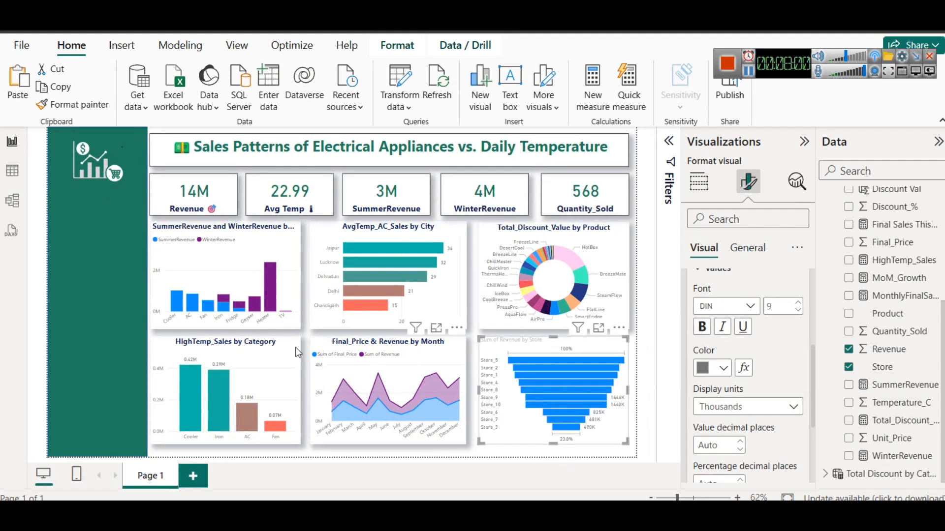
click(699, 182)
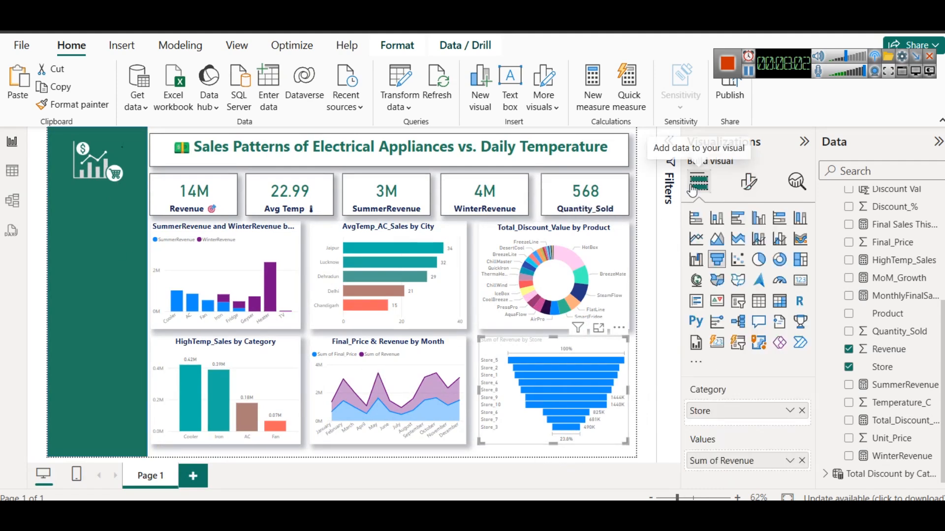
click(737, 301)
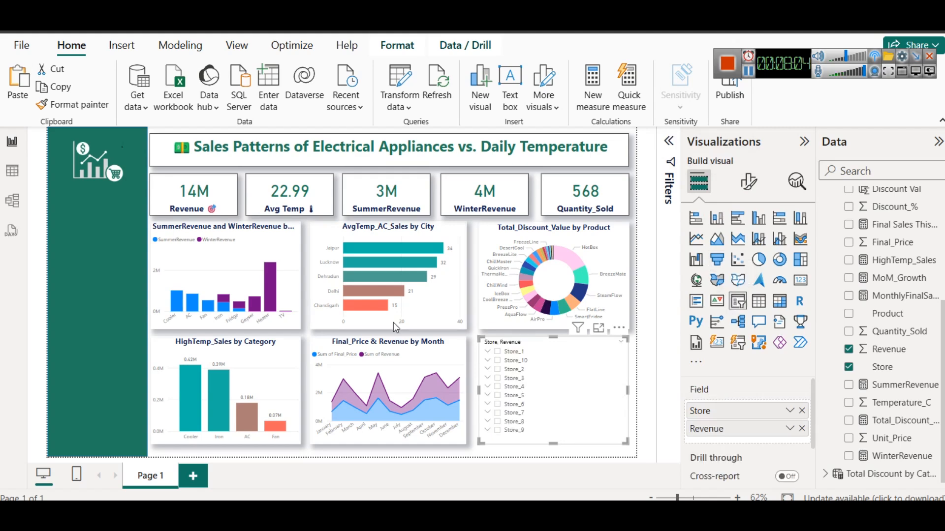
key(ctrl+z)
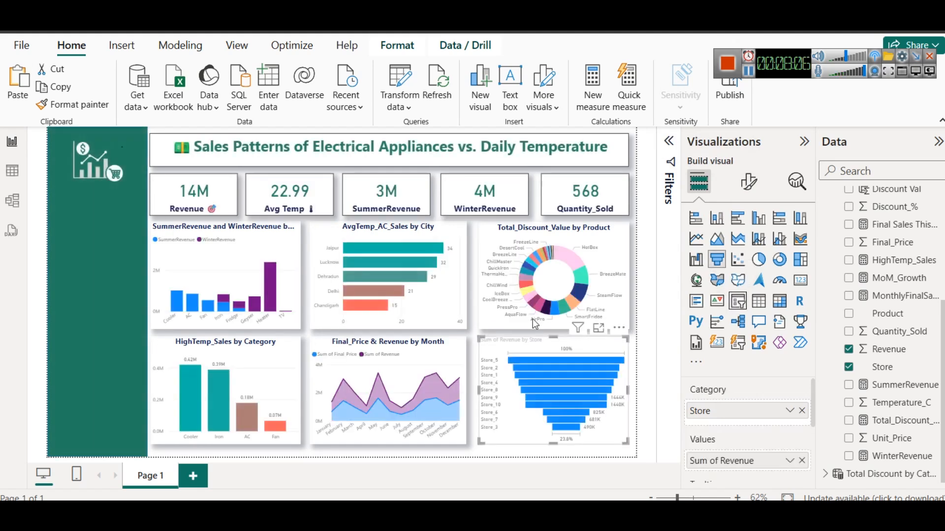
Insert a slicer, move it into the green sidebar below the logo and shrink it to the sidebar's width
click(470, 268)
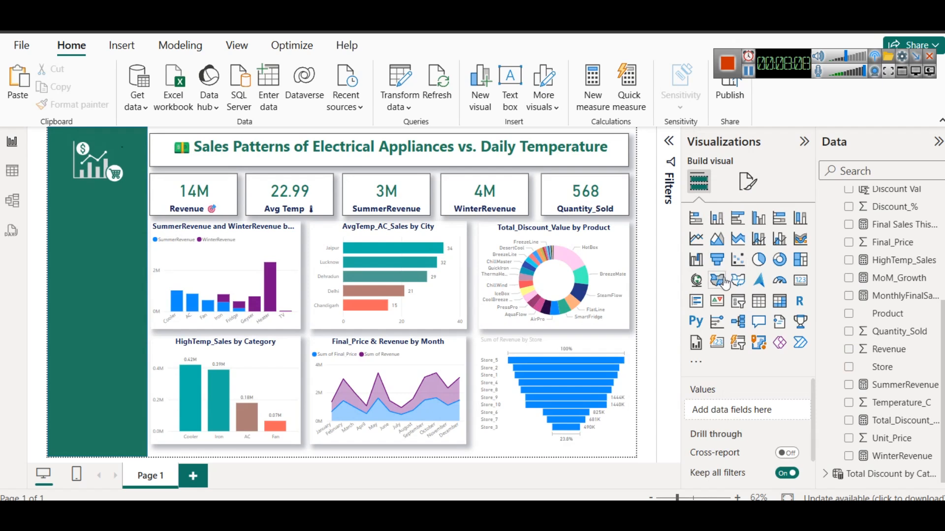
click(738, 300)
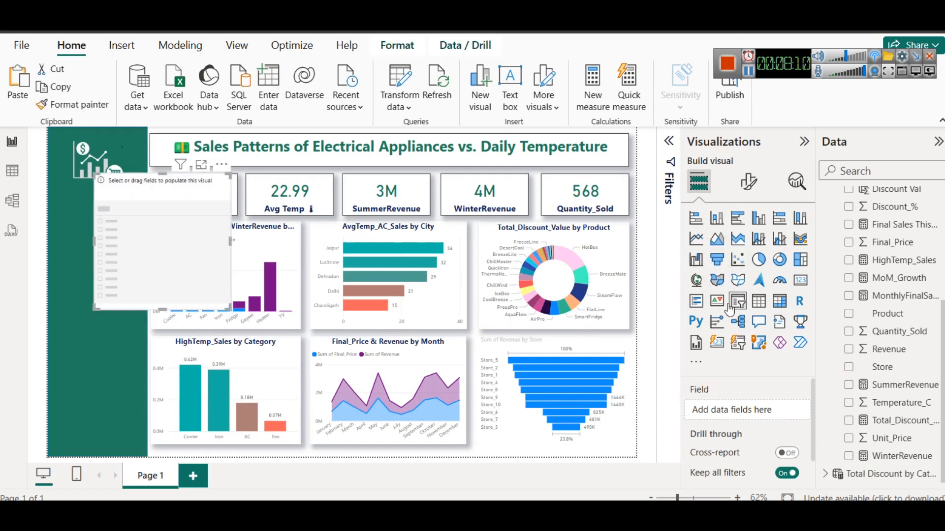
drag(119, 211, 81, 236)
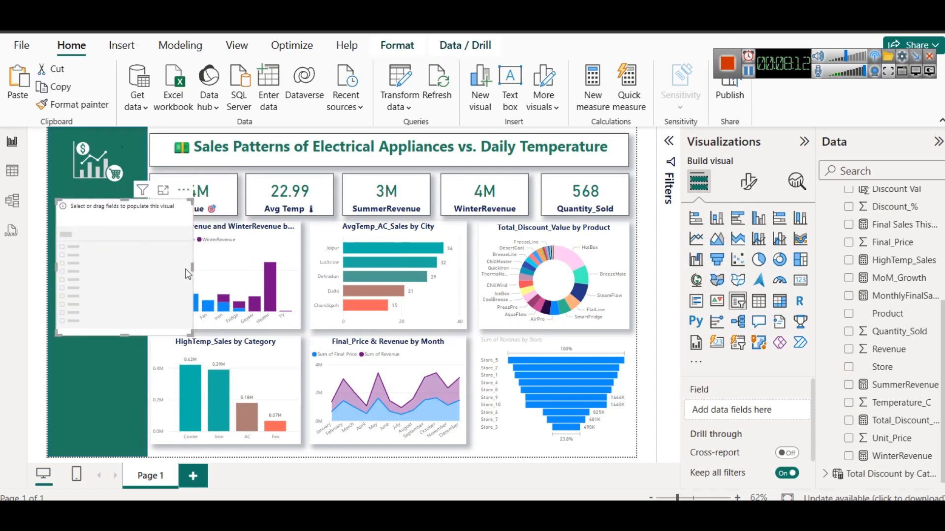
drag(191, 269, 119, 253)
drag(94, 327, 97, 236)
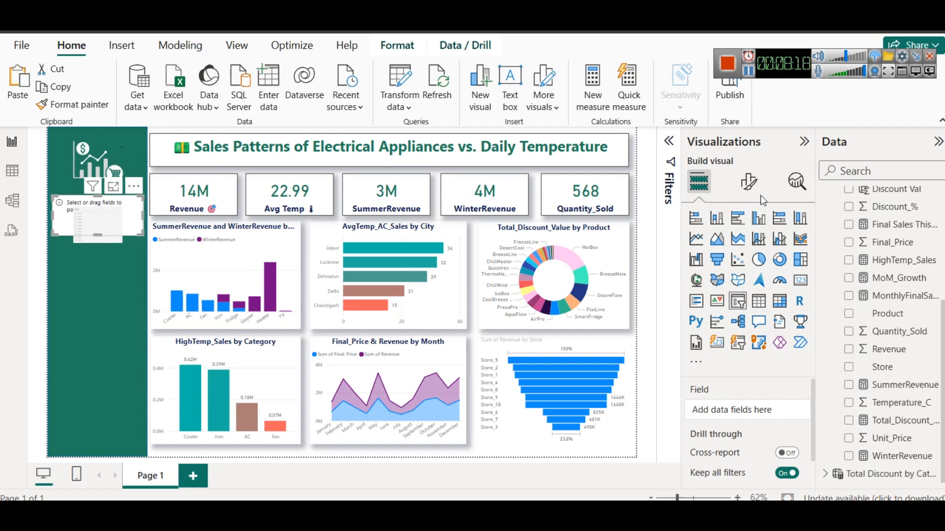
Assign City as the field of the new sidebar slicer
click(748, 182)
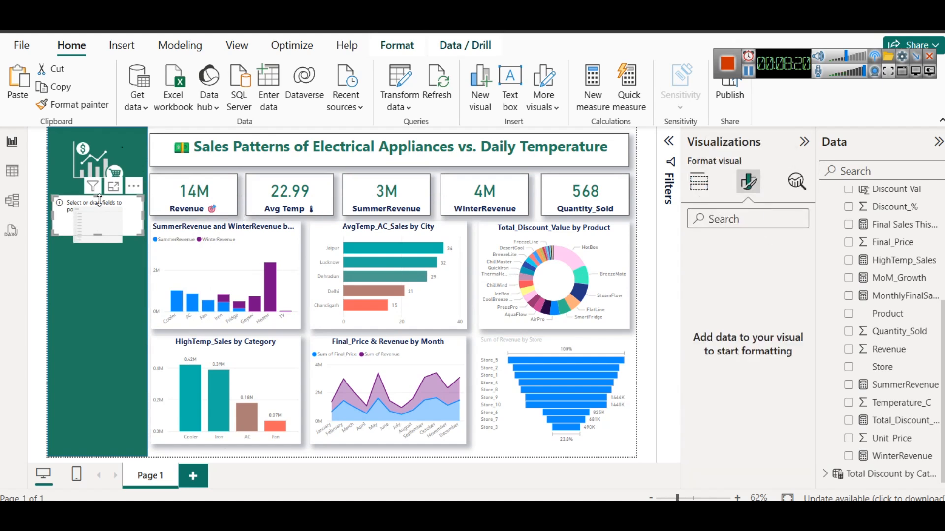
click(699, 182)
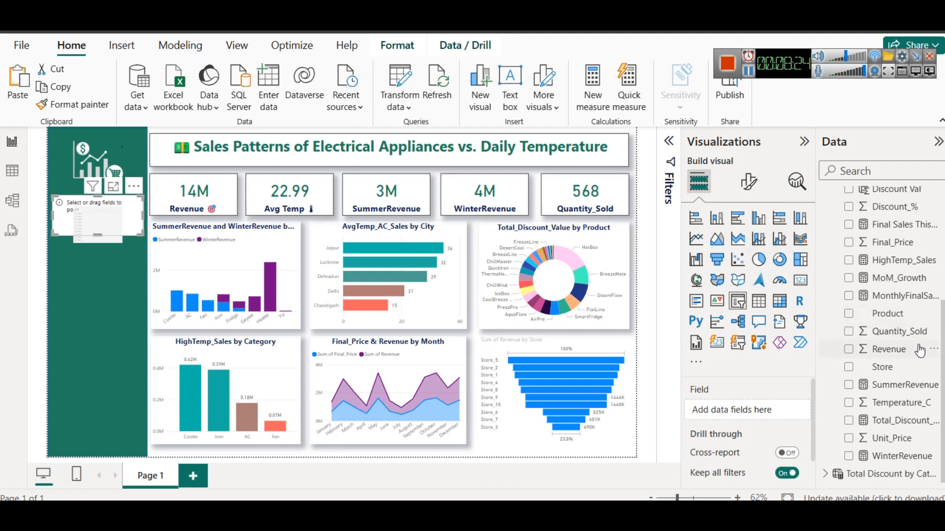
scroll(906, 315, up, 3)
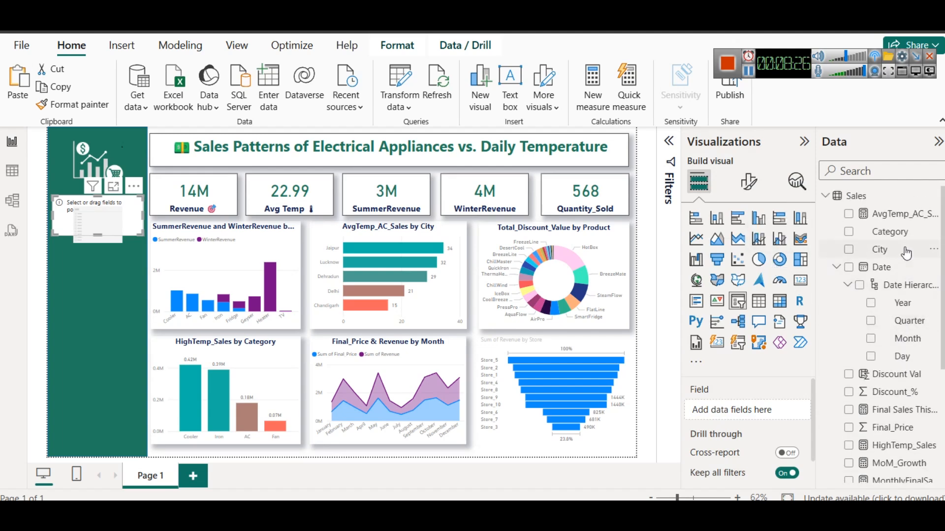
drag(901, 257, 765, 414)
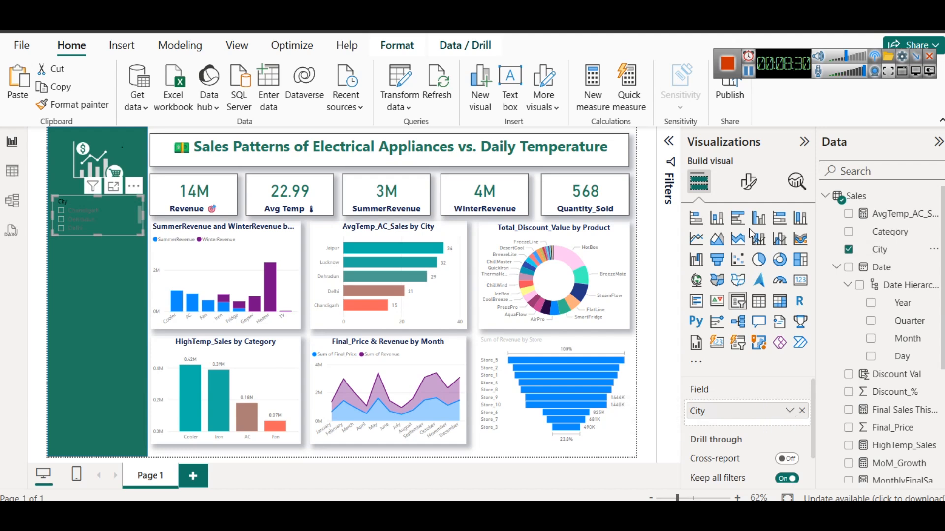
Set the City slicer's style to Dropdown in its slicer settings
click(749, 182)
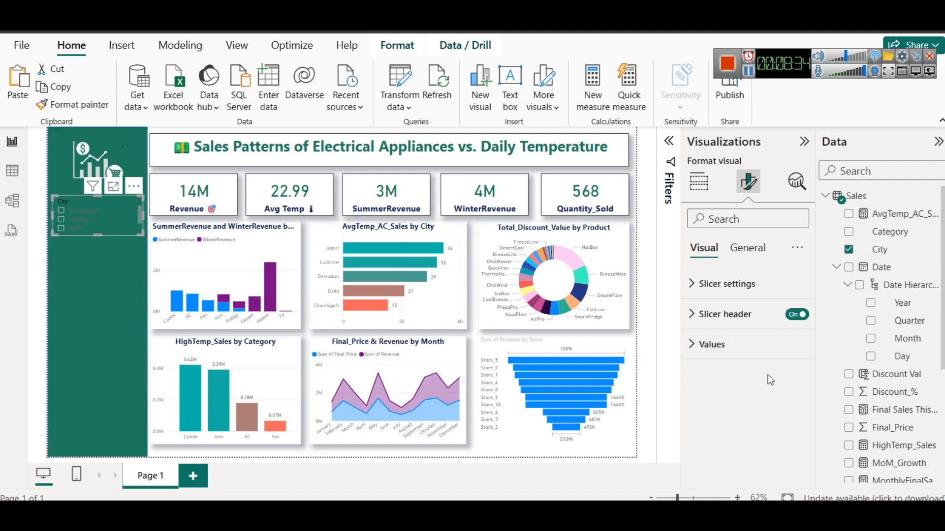
click(751, 249)
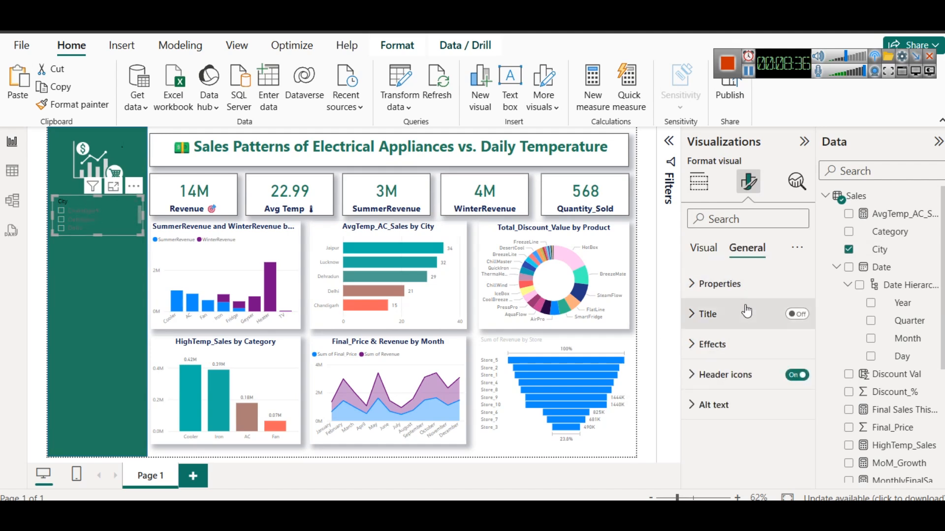
click(705, 248)
click(727, 284)
click(727, 354)
click(728, 412)
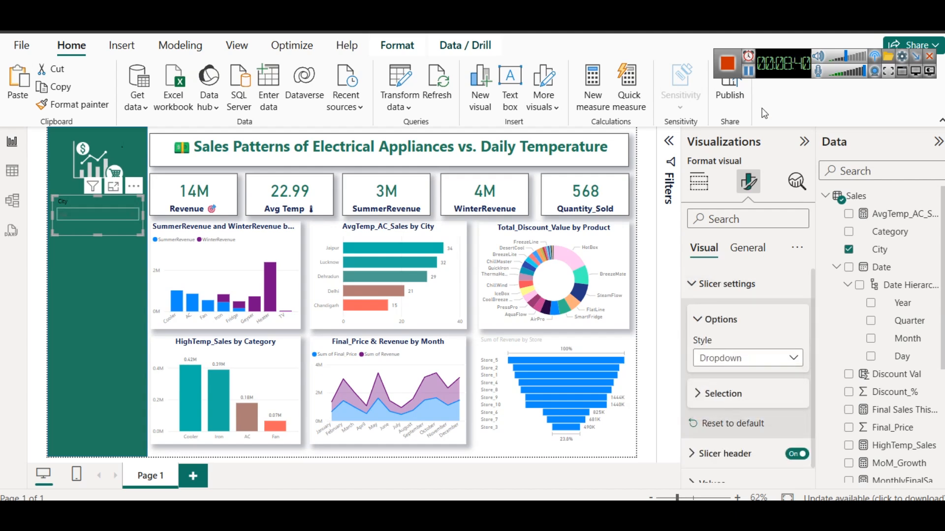
Set the City slicer's values font size to 13 and check its dropdown list of cities
scroll(759, 373, down, 1)
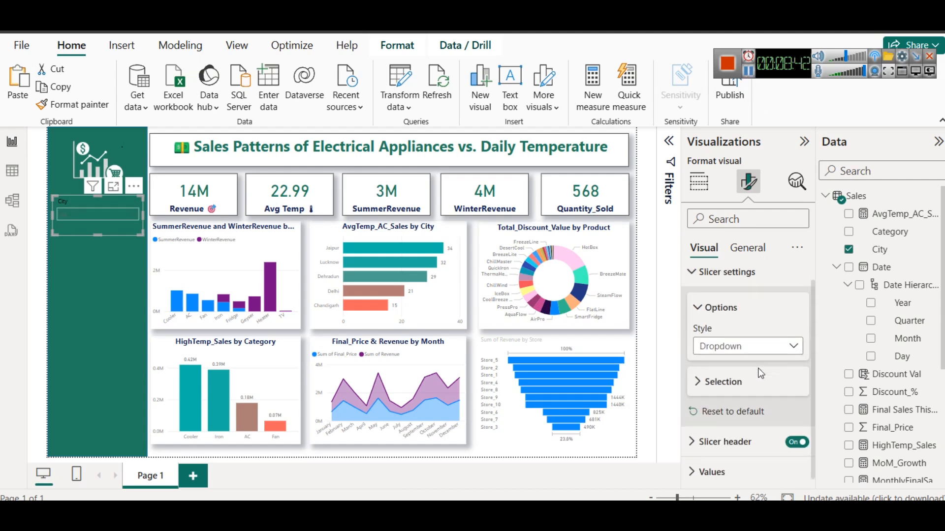
click(720, 469)
scroll(724, 463, down, 3)
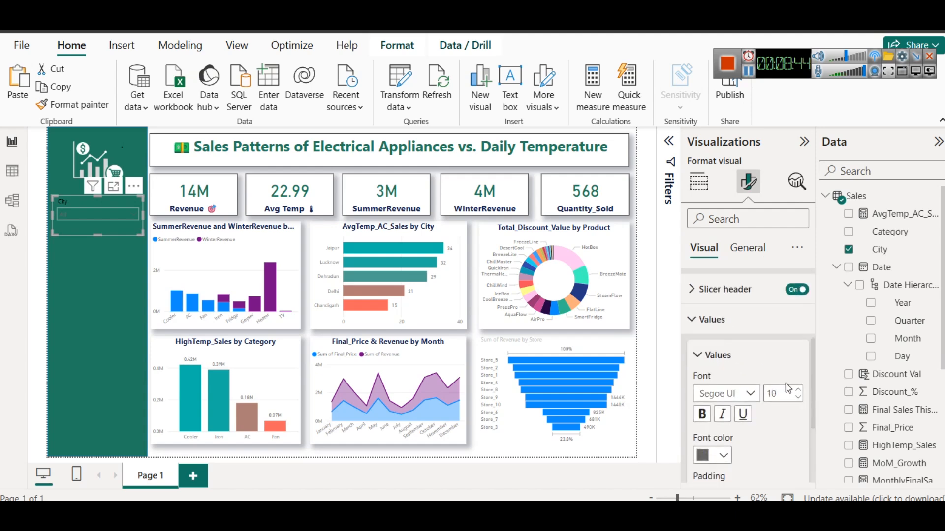
click(799, 389)
click(719, 456)
click(719, 456)
click(131, 215)
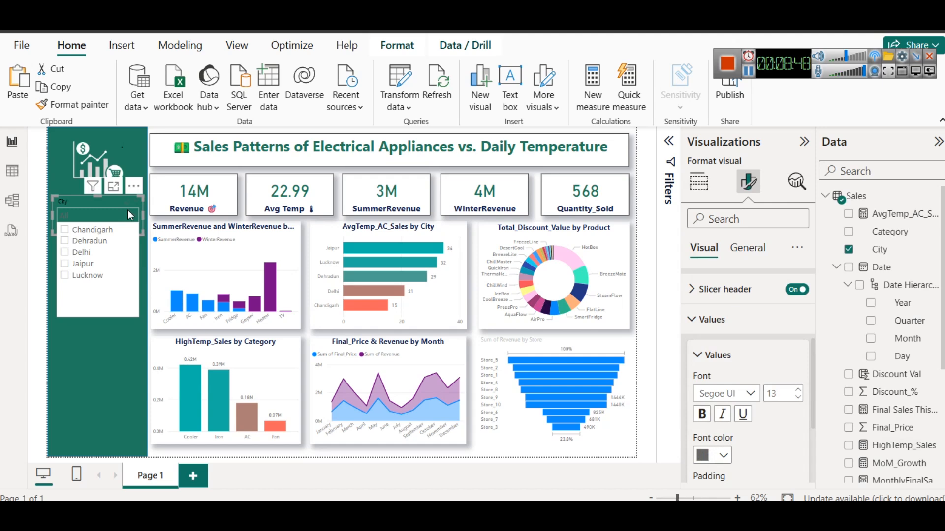
click(131, 215)
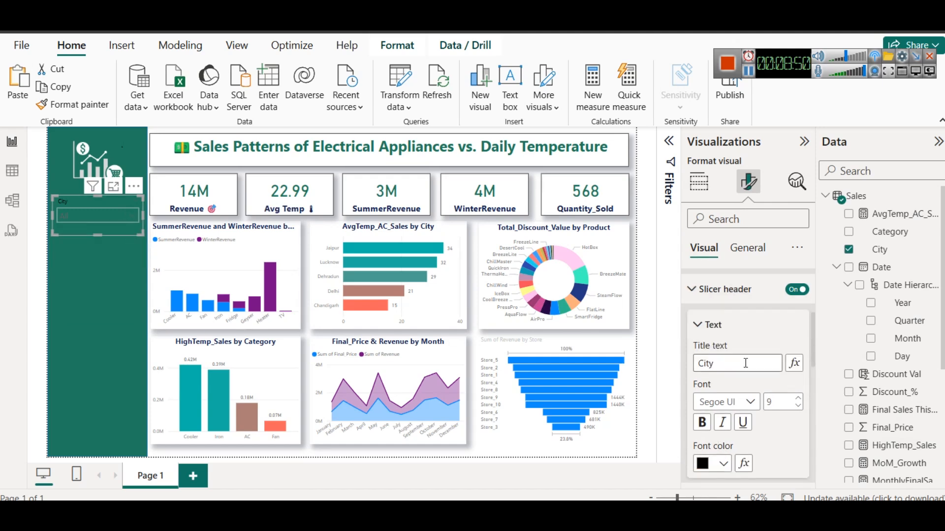
Format the City slicer's header text in light blue, size 12 and bold
click(722, 464)
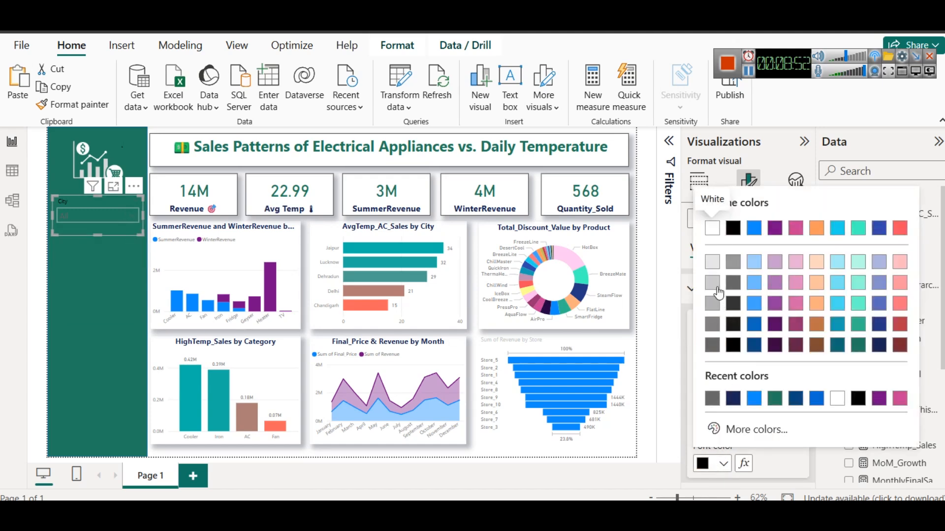
click(753, 264)
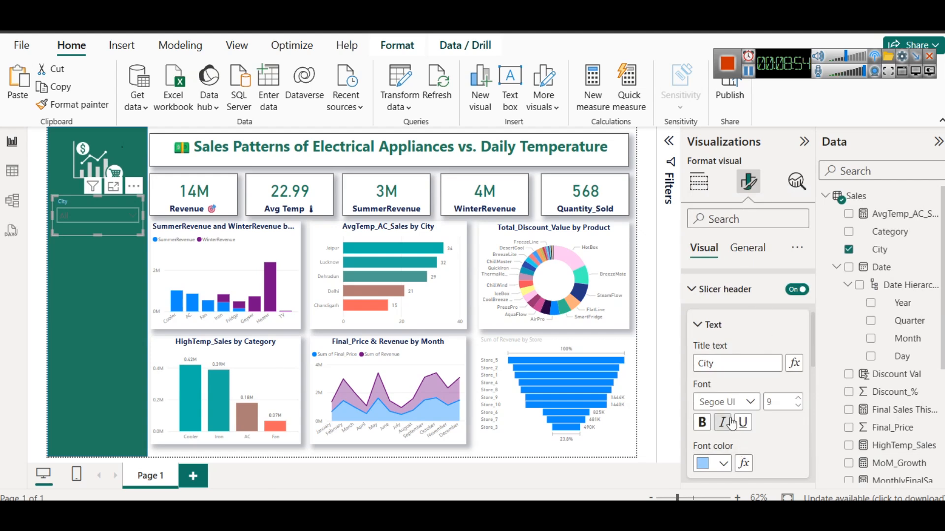
click(798, 398)
click(799, 398)
click(798, 399)
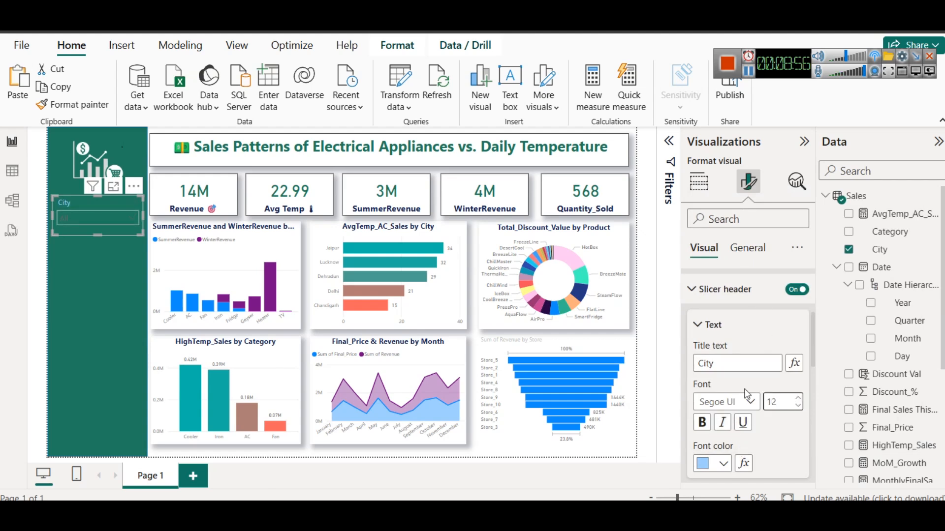
click(701, 422)
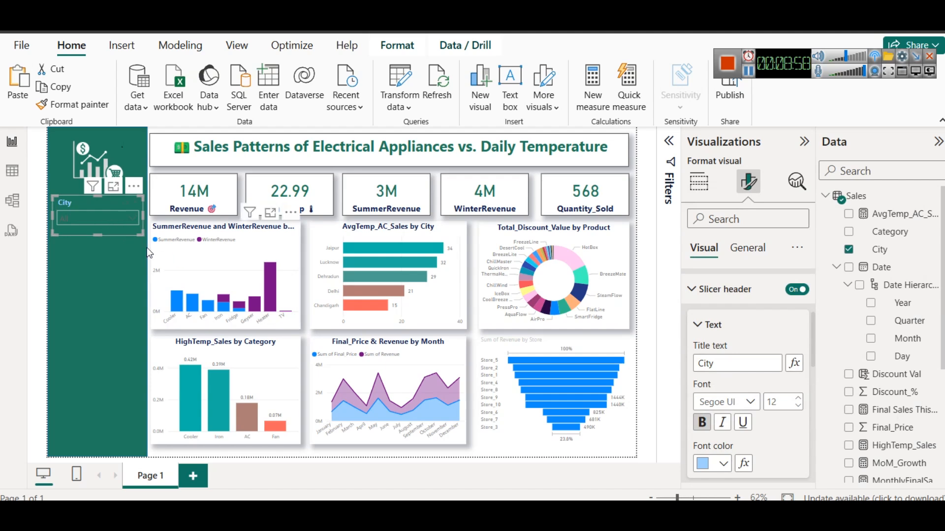
scroll(730, 429, down, 5)
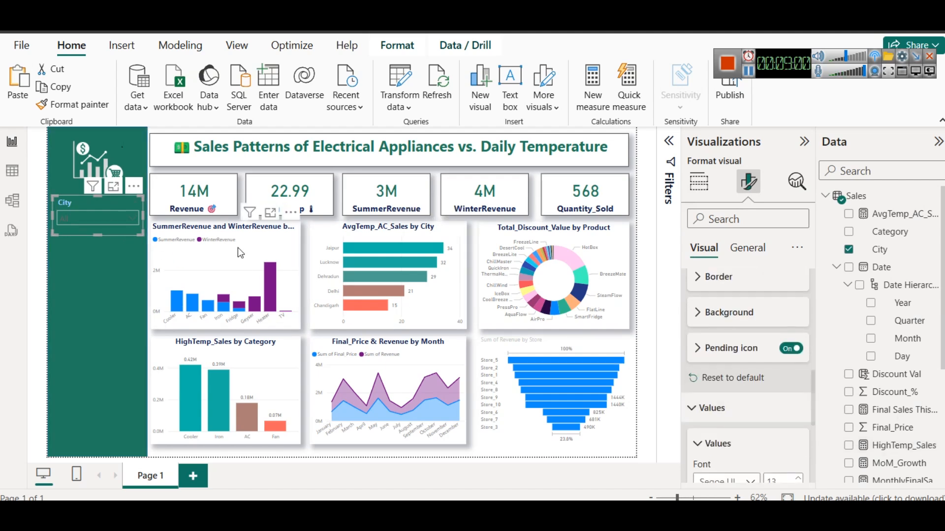
click(117, 275)
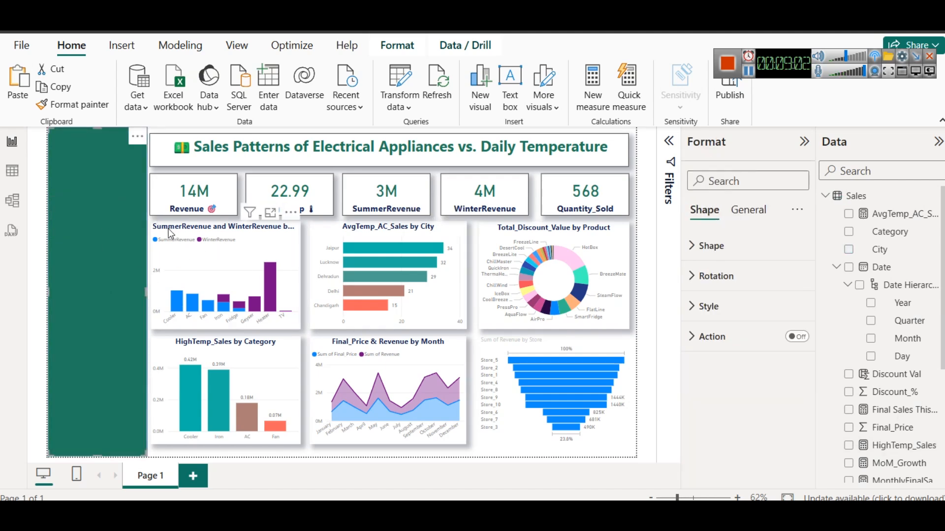
Turn on the visual border and shadow effects for the City slicer
click(119, 209)
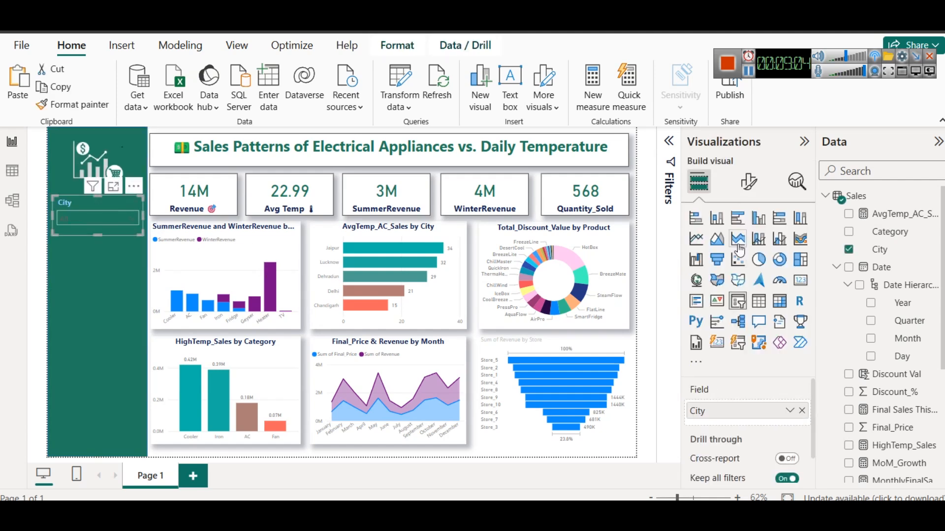
click(749, 182)
click(750, 250)
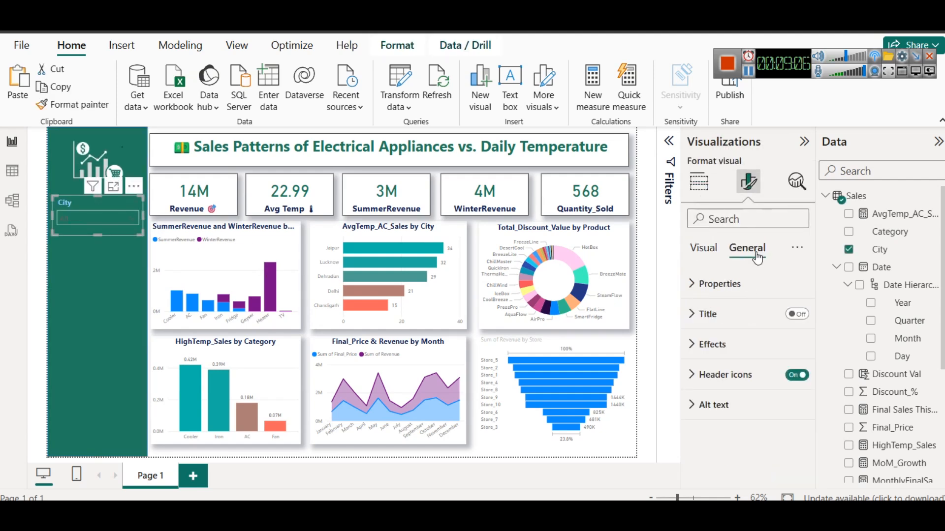
click(755, 345)
click(794, 443)
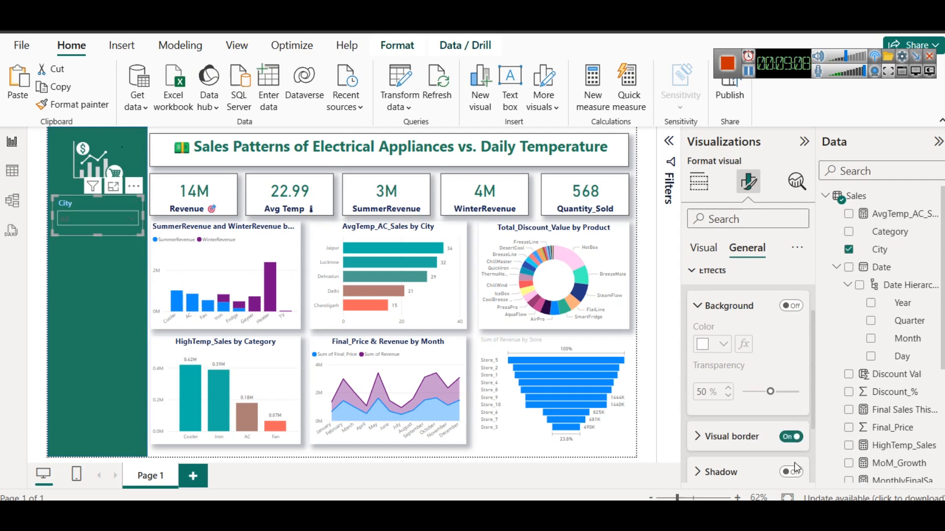
click(794, 468)
scroll(789, 453, down, 1)
click(791, 399)
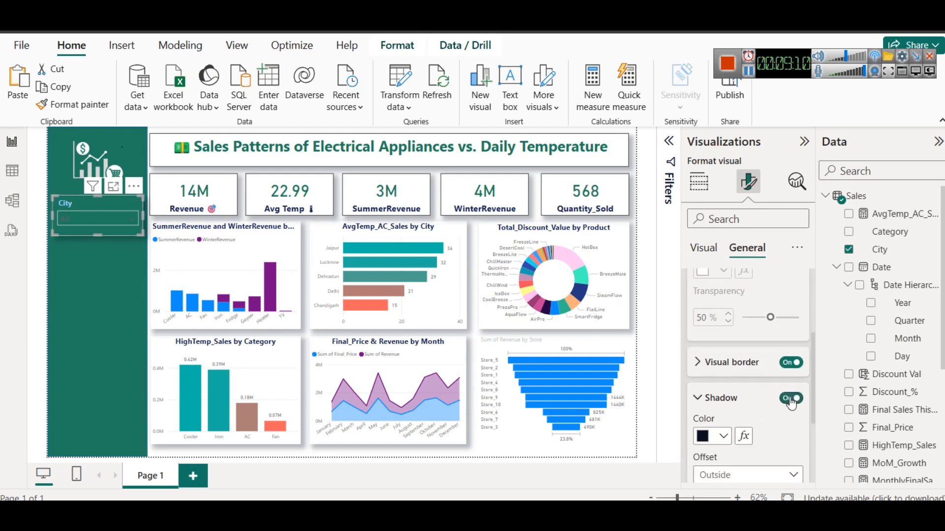
Change the City slicer's visual border to a light colour and deselect the slicer
click(694, 363)
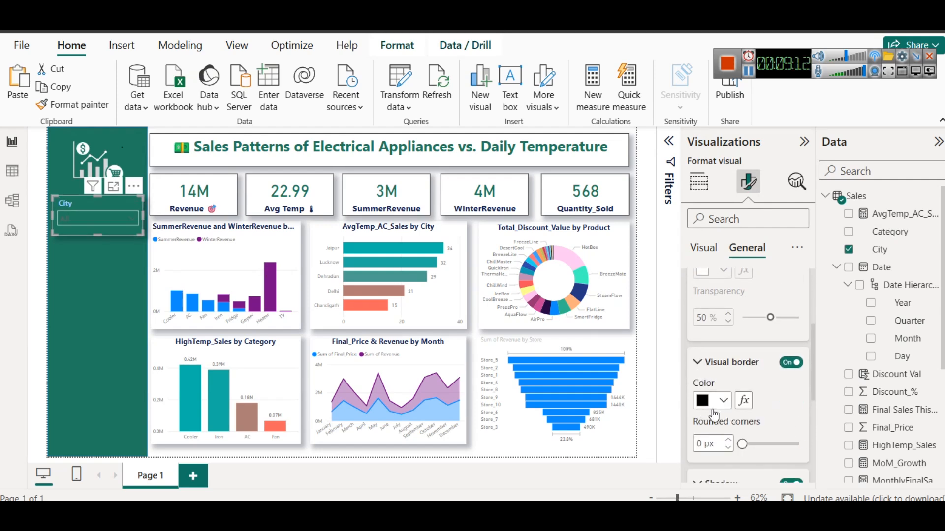
click(721, 401)
click(710, 202)
click(96, 259)
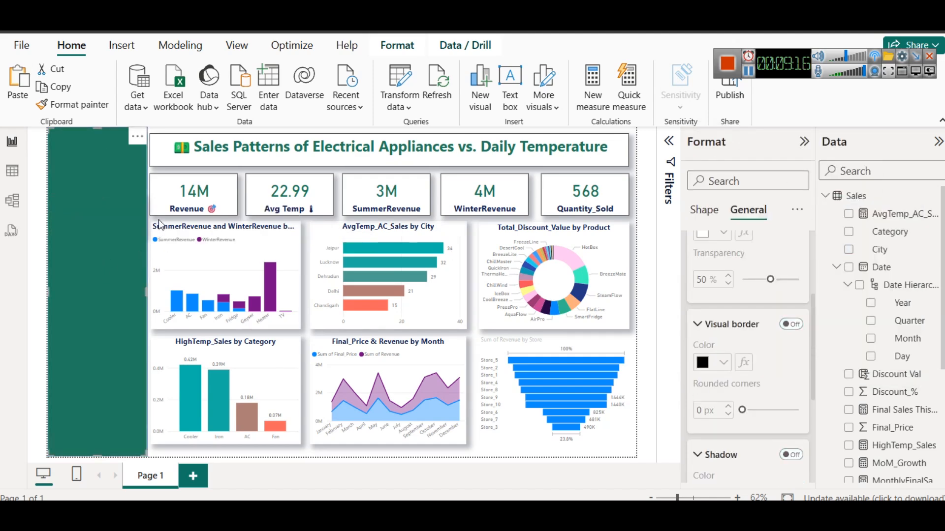
Duplicate the City slicer directly below the original and replace the copy's field with Category
click(96, 211)
click(85, 202)
key(ctrl+c)
key(ctrl+v)
drag(85, 202, 82, 246)
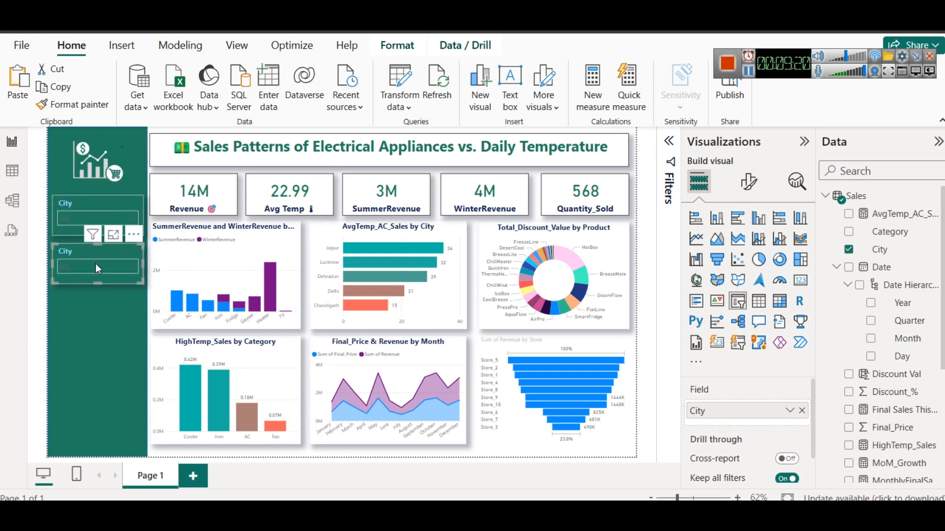
click(802, 411)
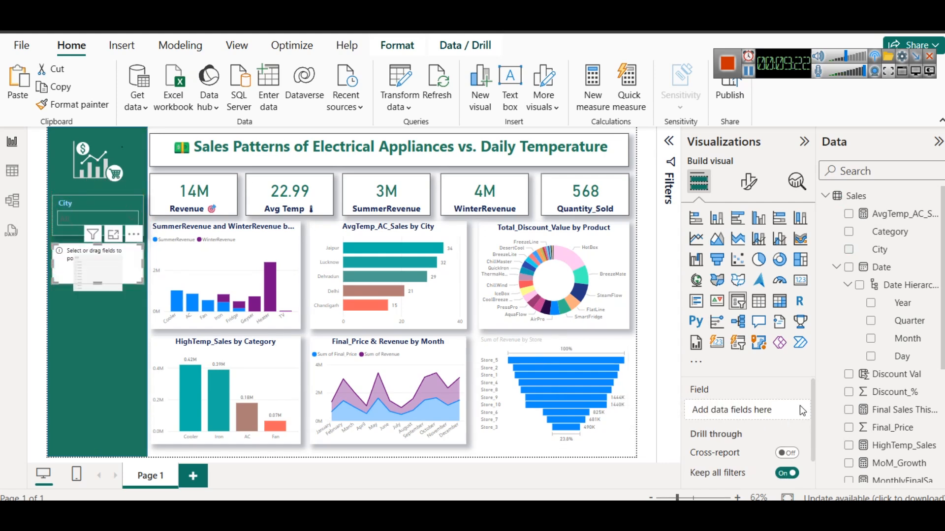
drag(897, 237, 770, 410)
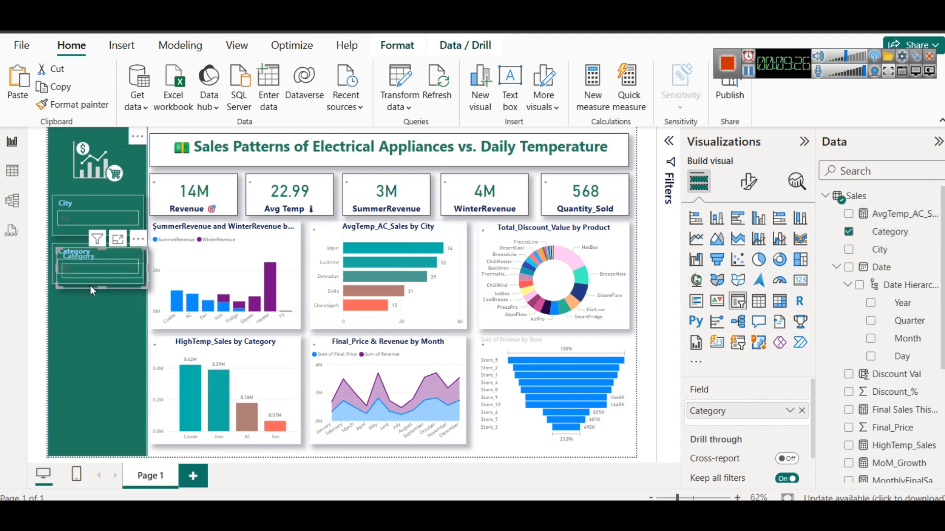
Place a copy of the Category slicer directly below it and replace the copy's field with Store
drag(90, 255, 83, 300)
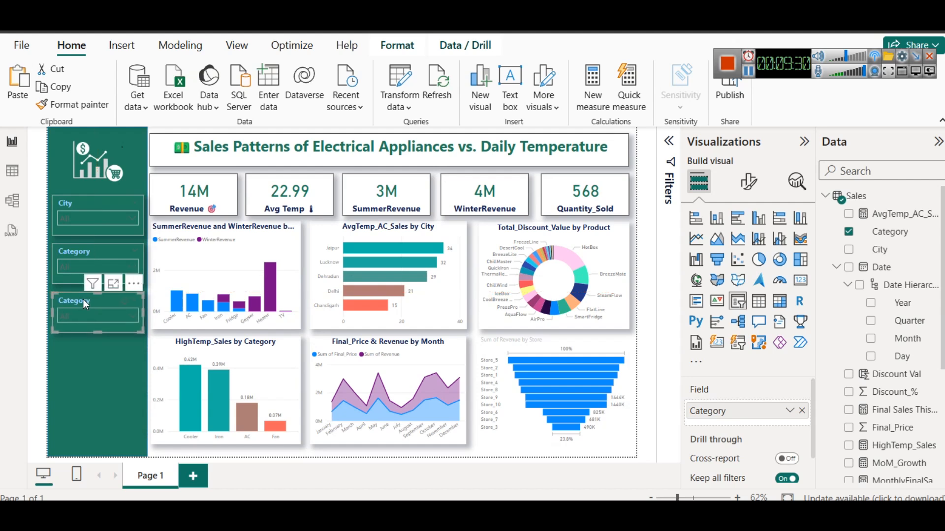
click(801, 411)
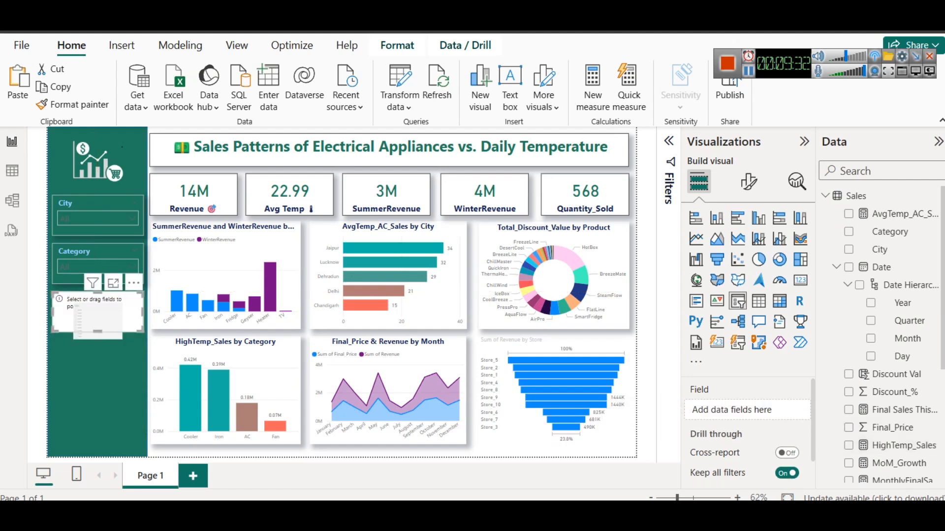
scroll(930, 394, down, 5)
drag(884, 368, 750, 411)
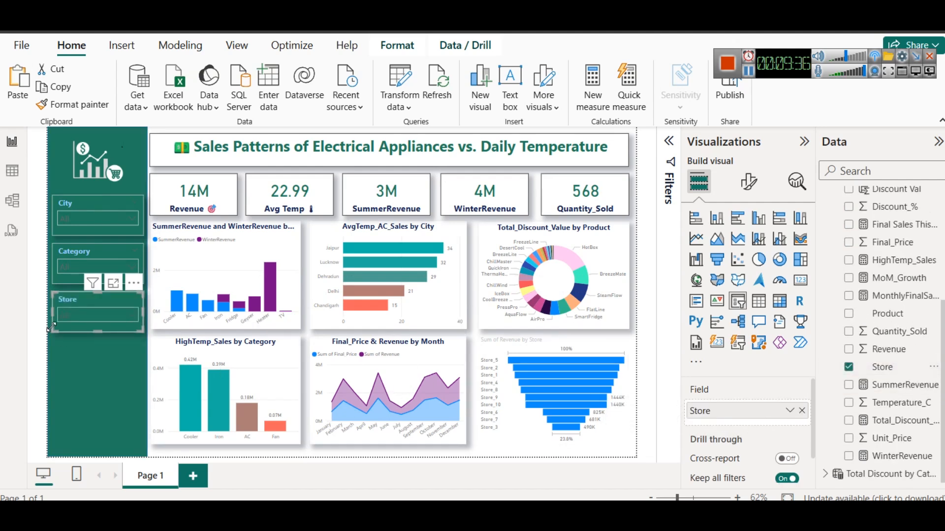
Place a copy of the Store slicer directly below it and replace the copy's field with Month from the Date hierarchy
key(ctrl+c)
key(ctrl+v)
drag(81, 320, 77, 349)
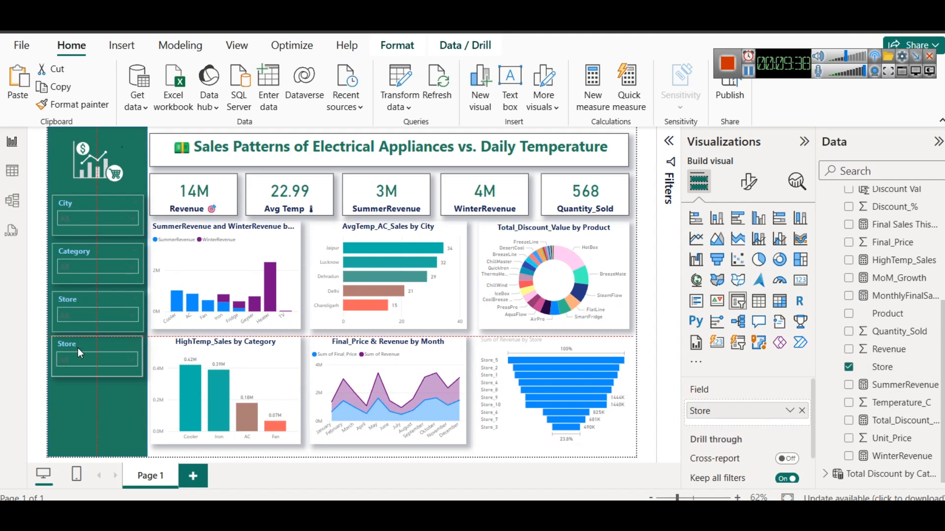
click(801, 410)
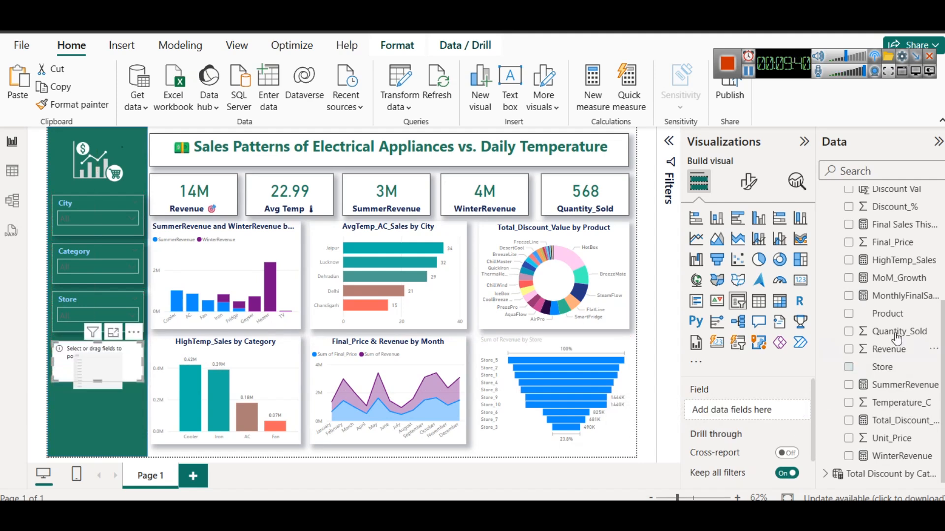
scroll(897, 338, up, 3)
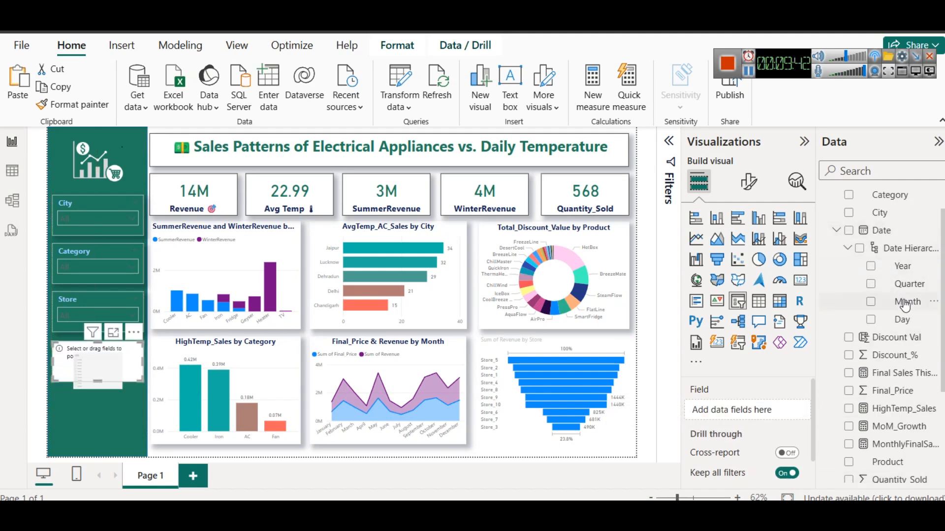
drag(907, 303, 748, 410)
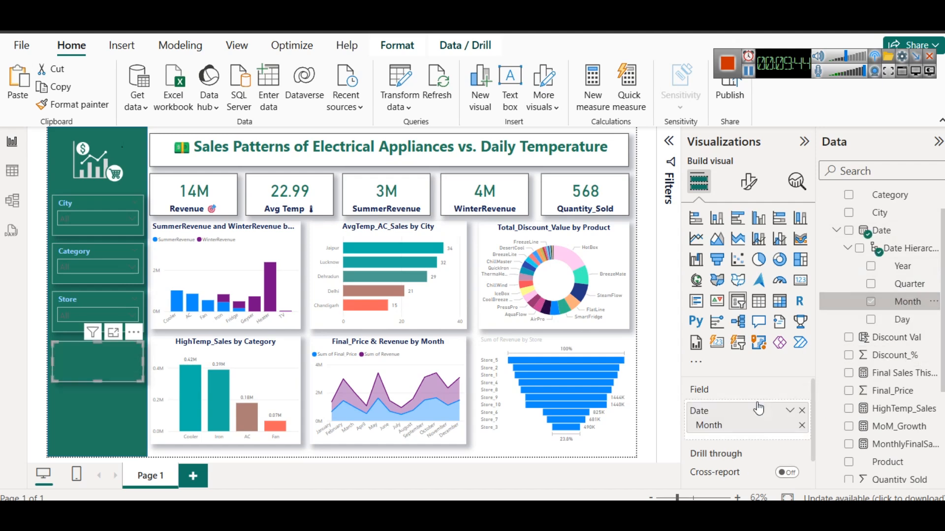
Filter the dashboard to March, April, May and June with the Month slicer
click(99, 366)
click(88, 294)
click(80, 303)
click(80, 327)
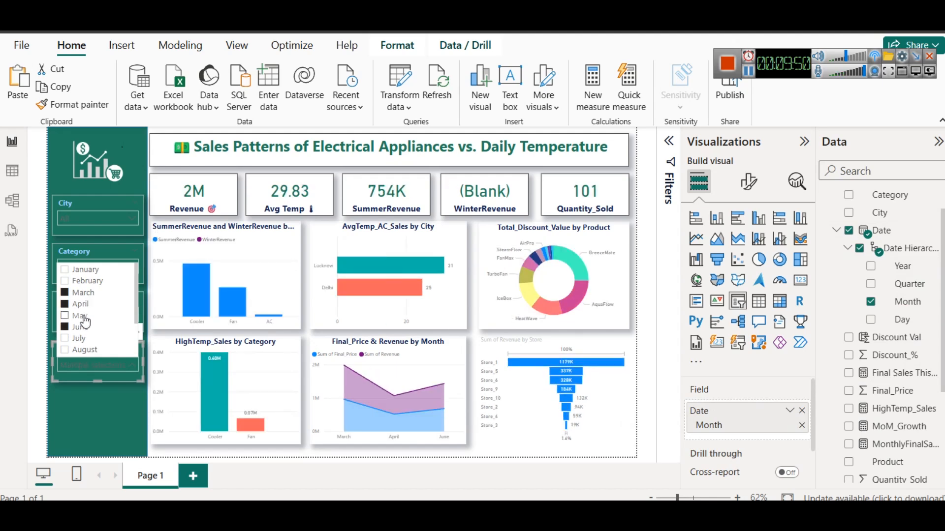
click(82, 317)
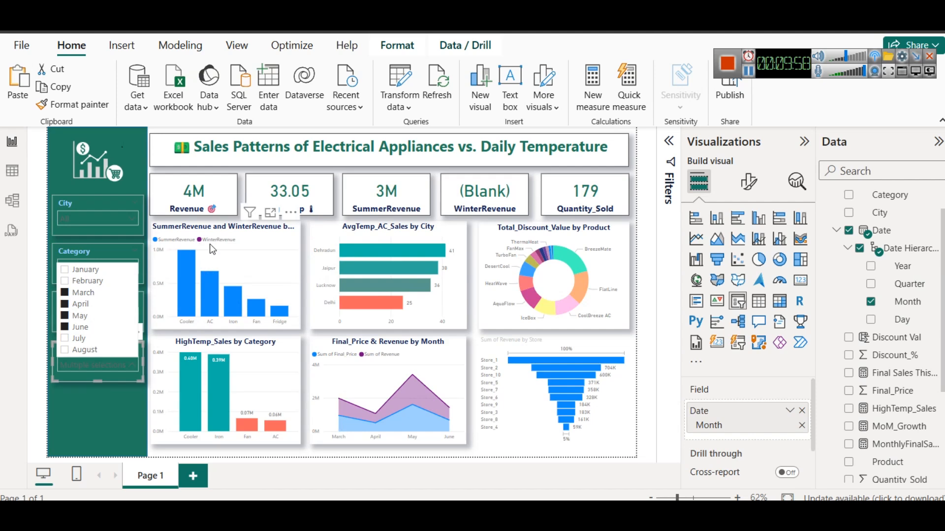
Replace the Month slicer's selection with December, January and February, and add June
click(80, 303)
scroll(85, 325, down, 2)
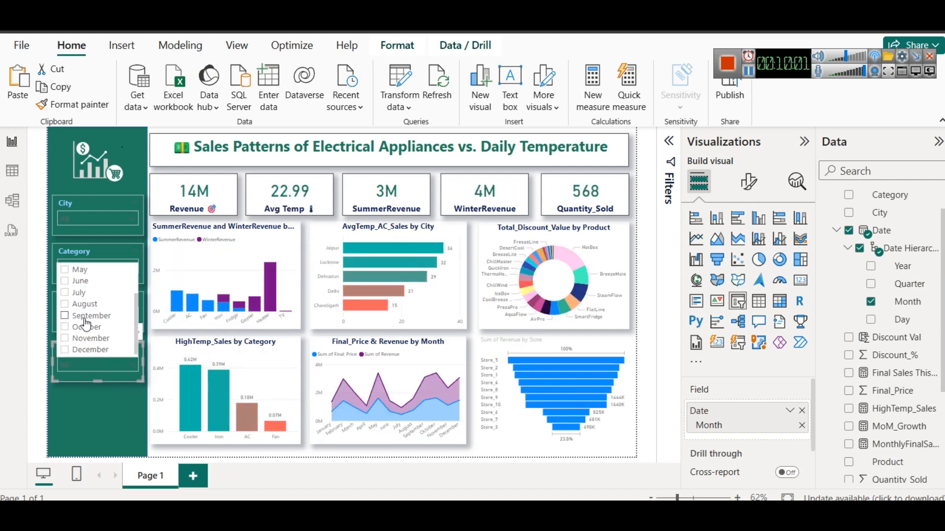
click(64, 350)
scroll(69, 340, up, 2)
click(64, 269)
click(64, 280)
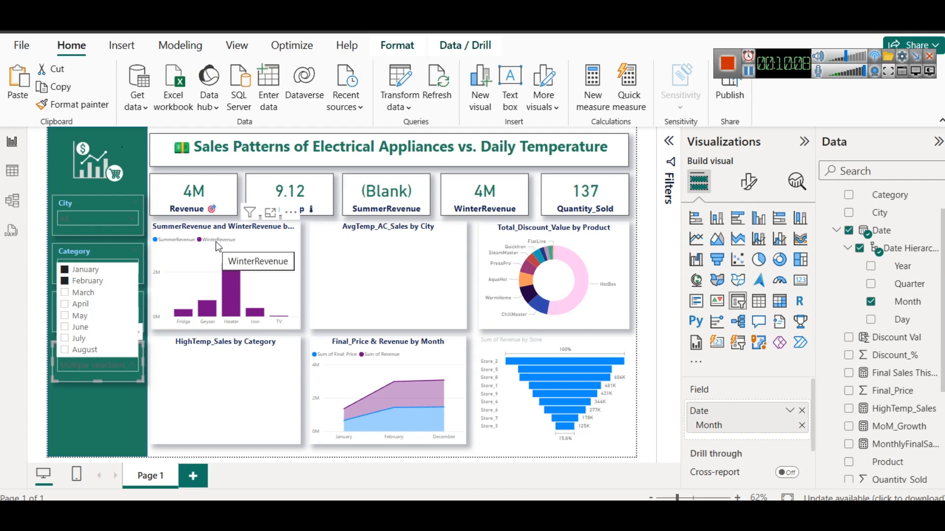
click(69, 328)
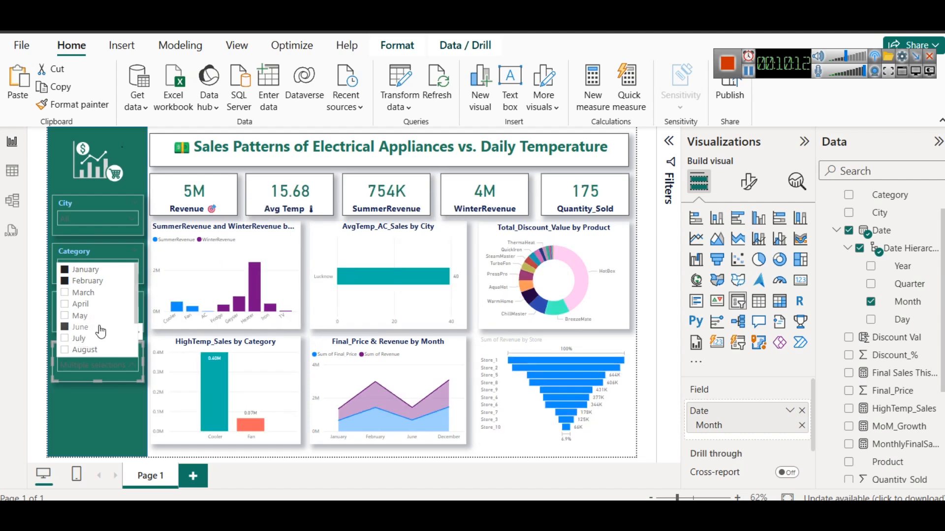
Clear all selections in the Month slicer and deselect everything on the canvas
click(71, 236)
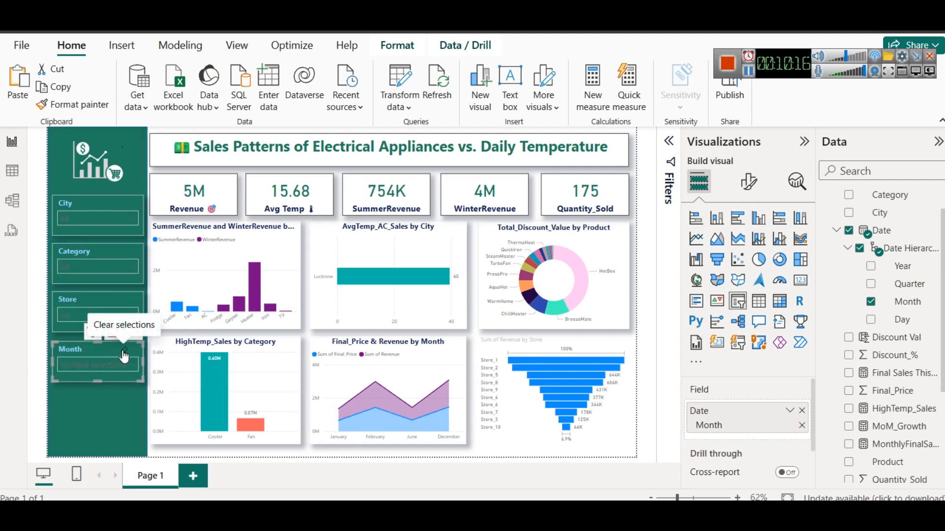
click(122, 350)
click(110, 415)
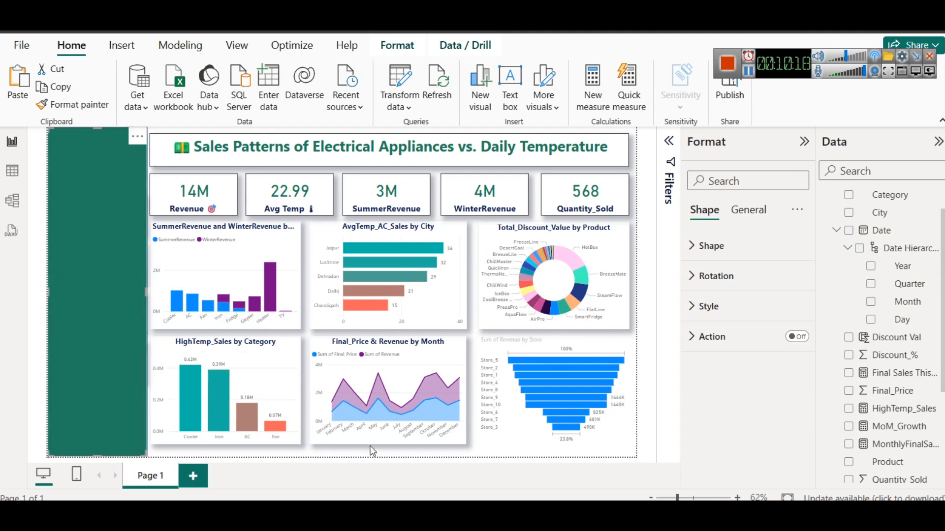
click(304, 382)
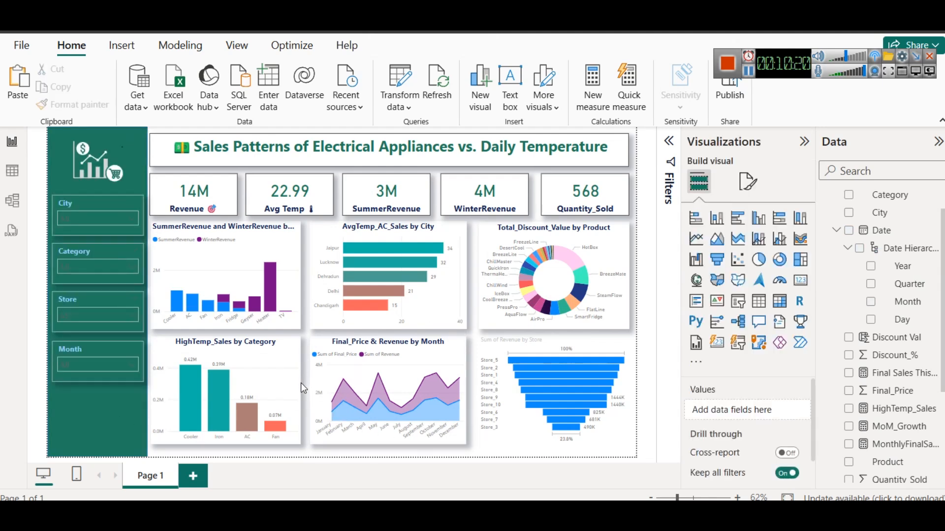
Rename the report page as Report 1 and collapse the Sales table's field list
right_click(145, 477)
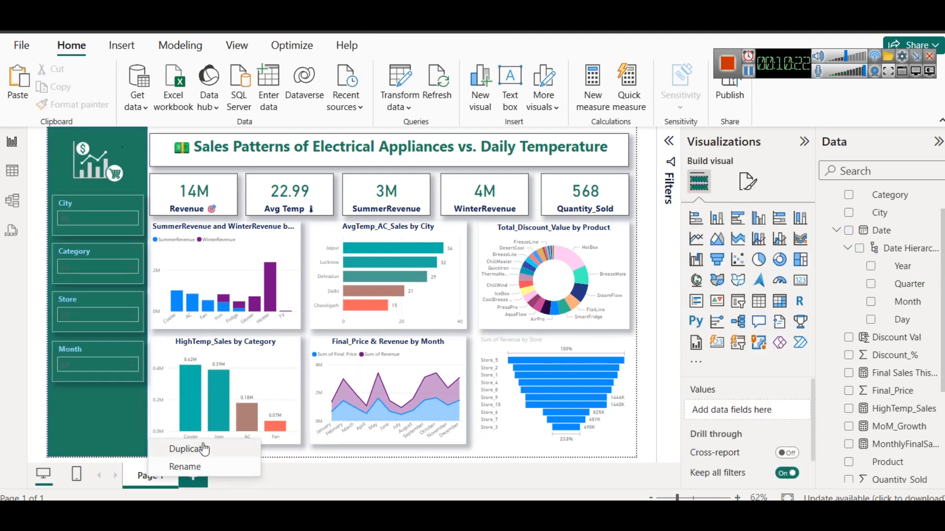
click(213, 467)
text(Report 1)
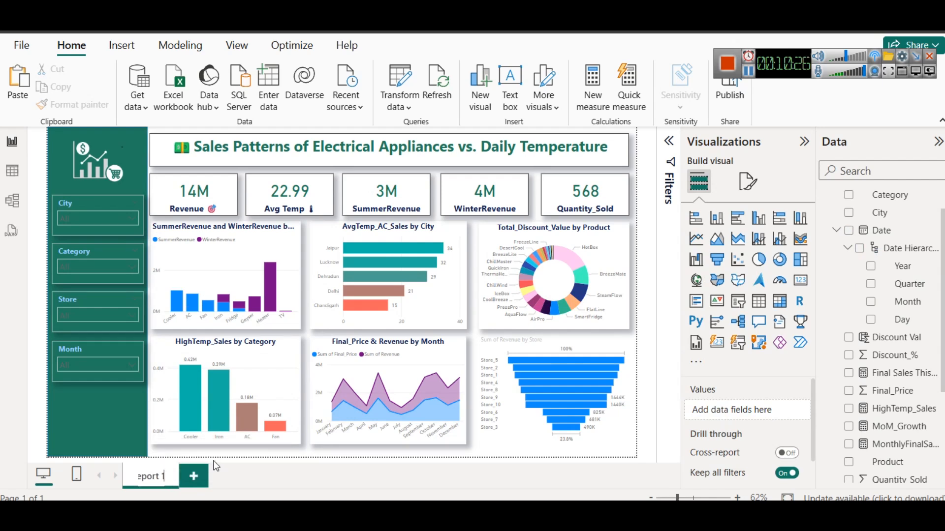
key(Return)
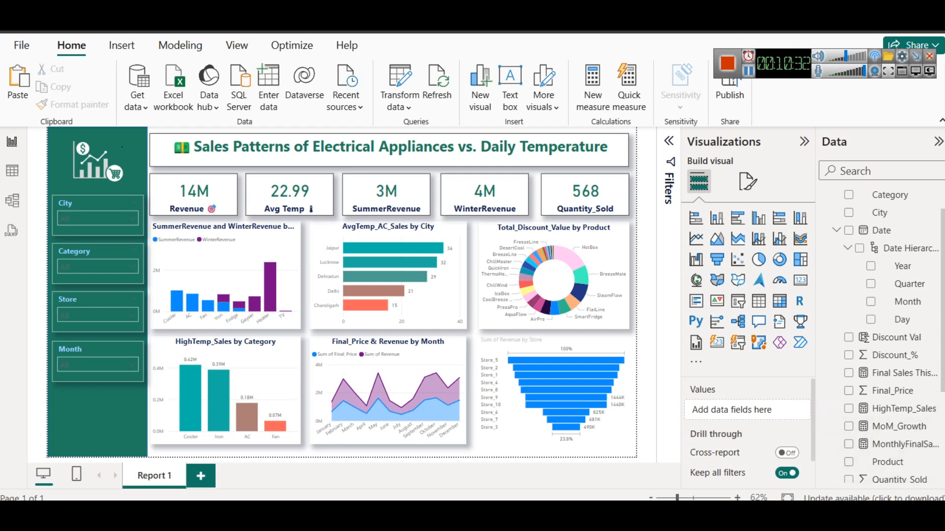
scroll(933, 389, up, 1)
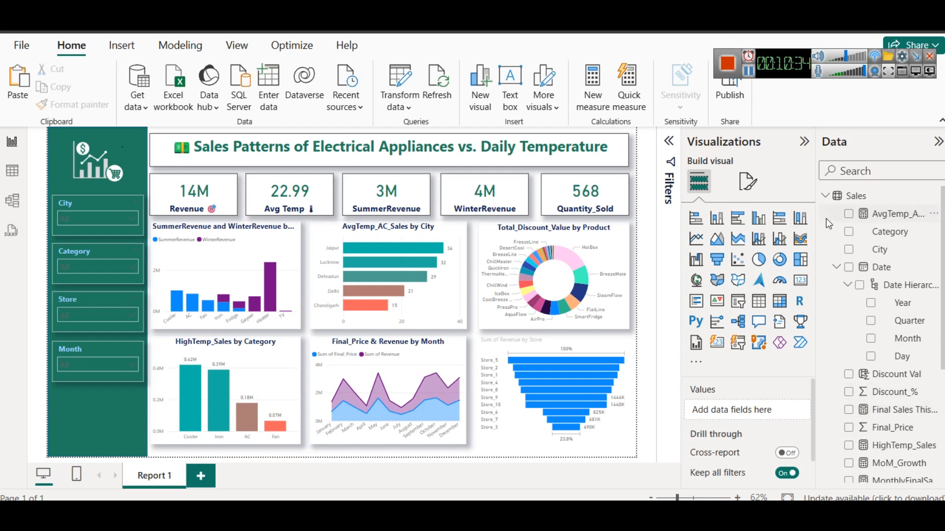
click(825, 197)
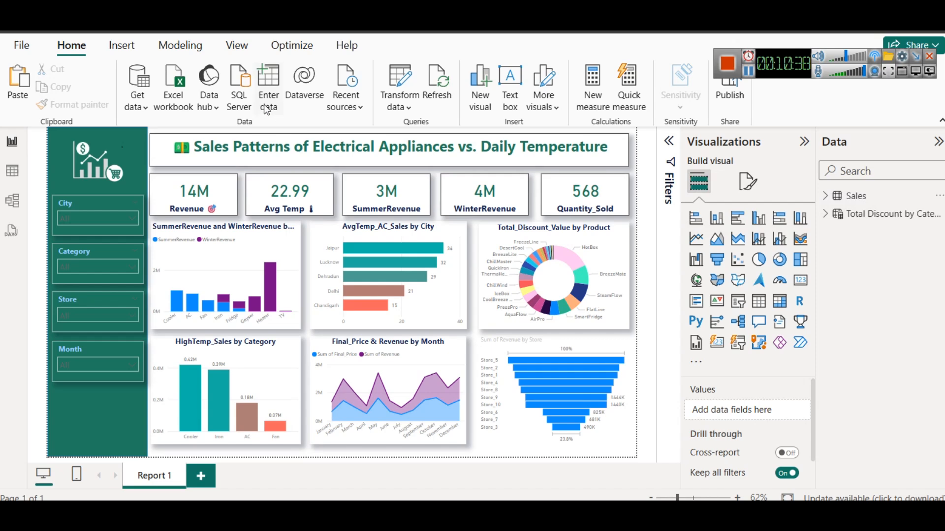
Start a new calculated table named DateTable whose formula uses the CALENDAR function
click(195, 49)
click(199, 109)
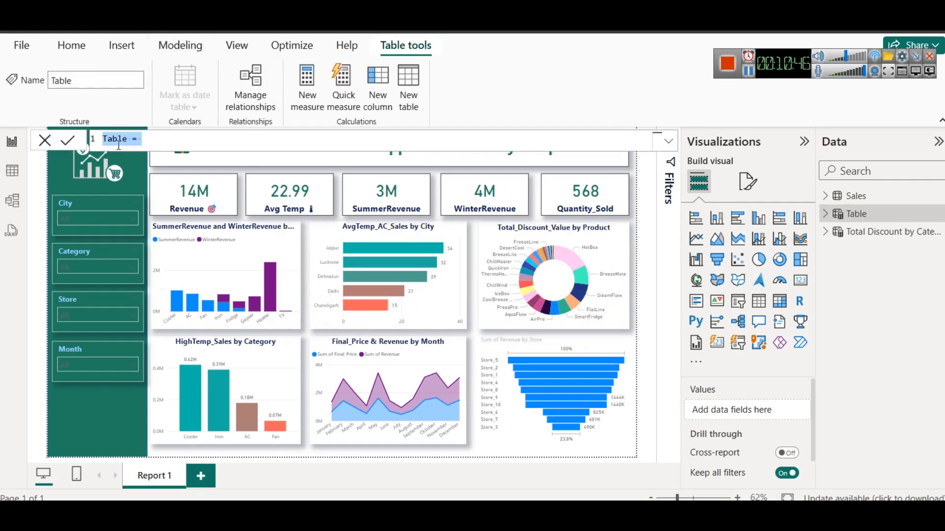
text(DateTable = )
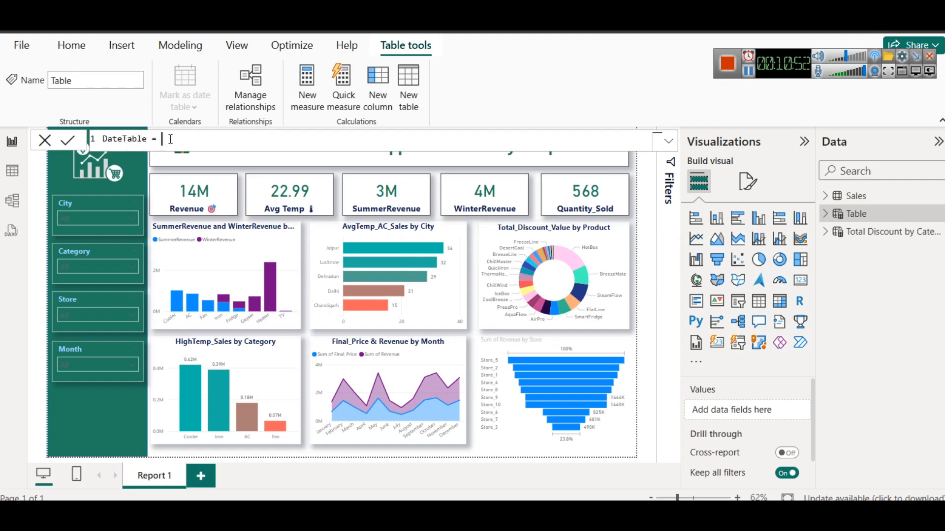
text(D)
key(BackSpace)
text(CA)
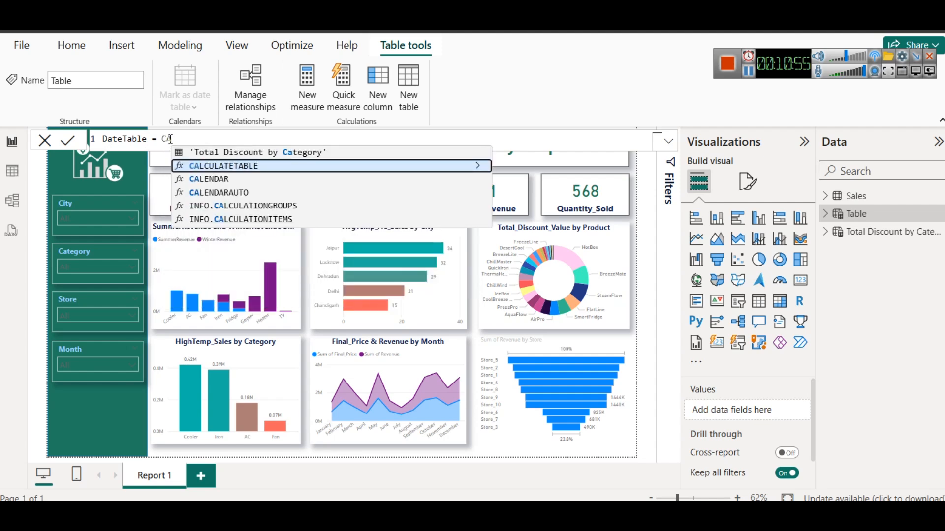
key(Down)
key(Tab)
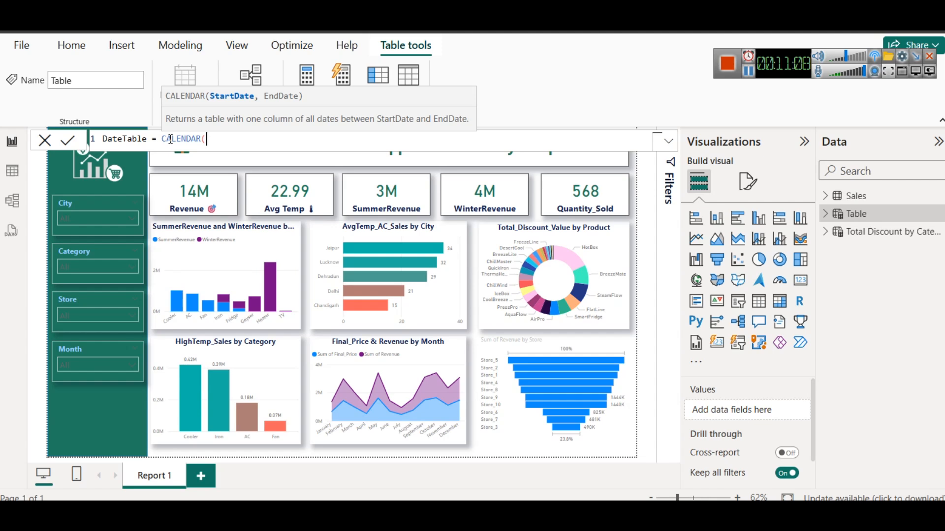
click(752, 74)
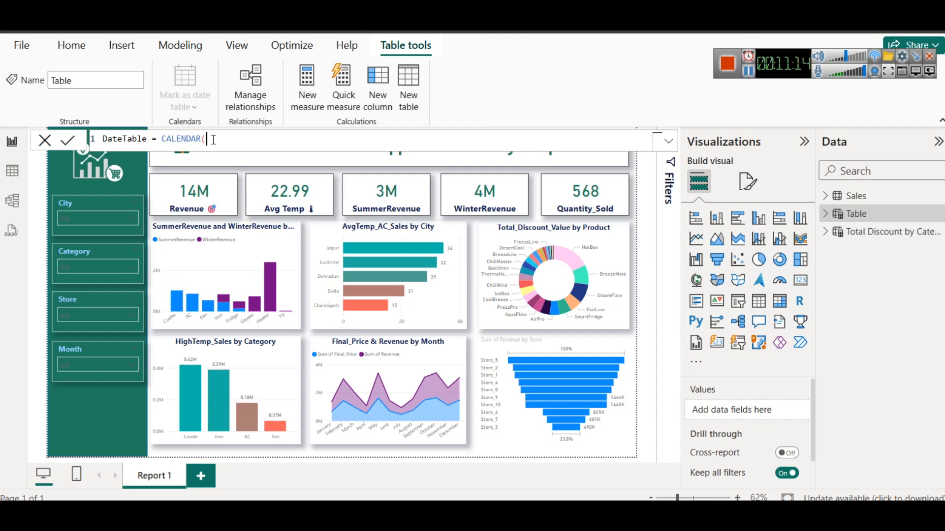
Enter MIN(Sales[Date]) as the start date of the CALENDAR function in the DateTable formula
text(MIN)
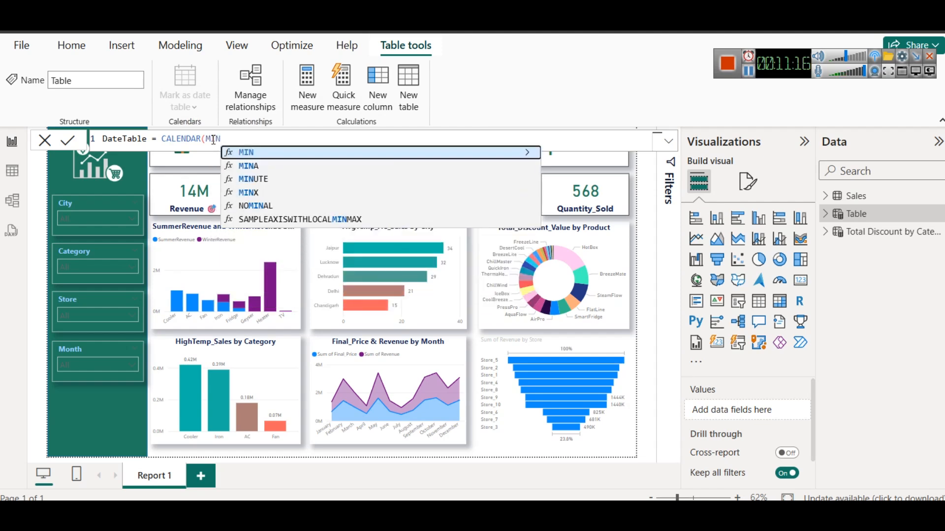
text(()
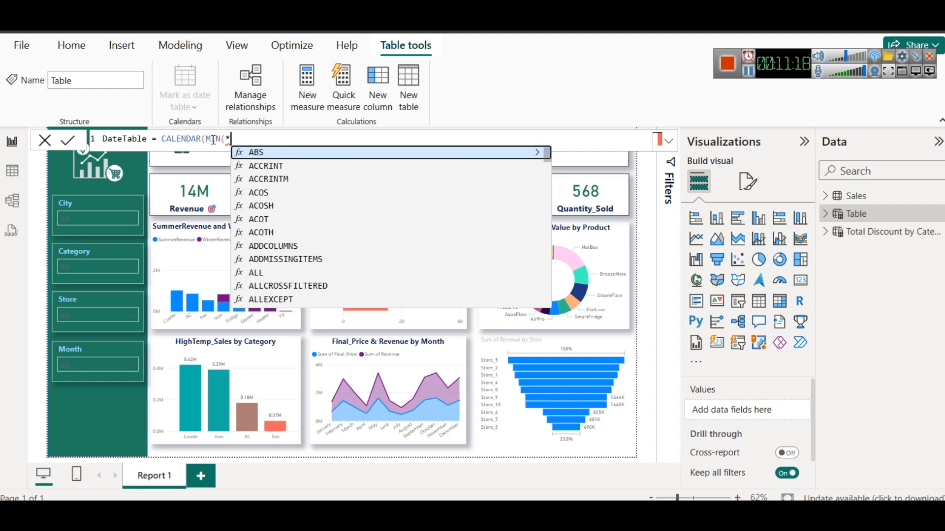
text(sales)
key(Down)
key(Down)
key(Down)
key(Down)
key(Down)
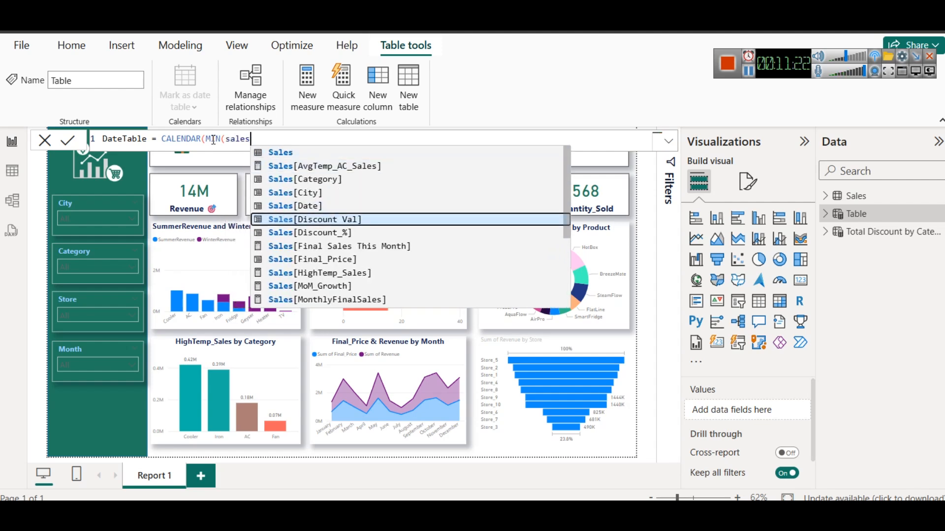
key(Up)
key(Tab)
text(), )
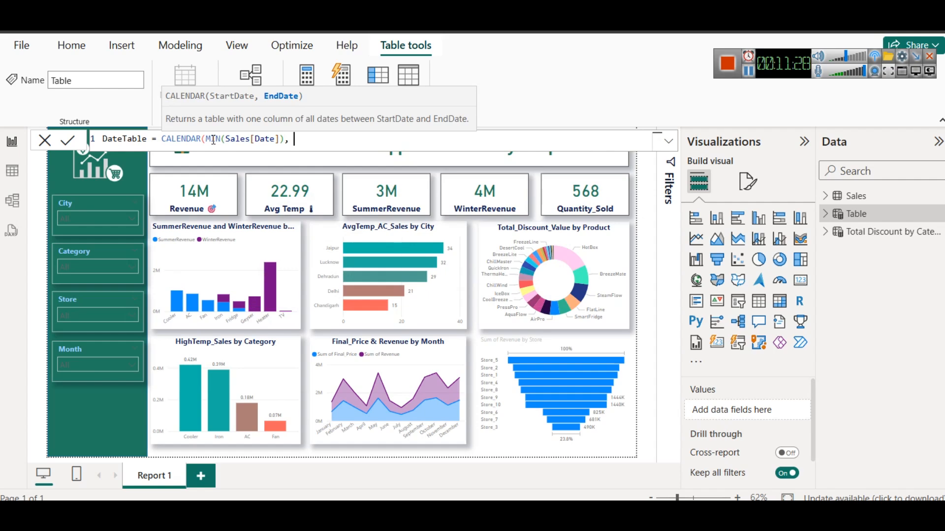
text(MAX(Sales)
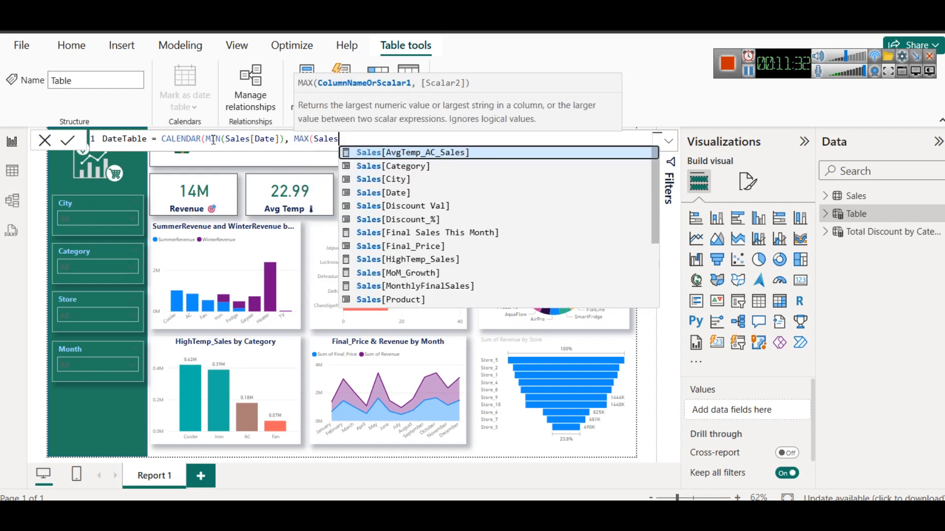
Enter MAX(Sales[Date]) as the end date of the CALENDAR function and commit the DateTable formula
key(Down)
key(Down)
key(Down)
key(Tab)
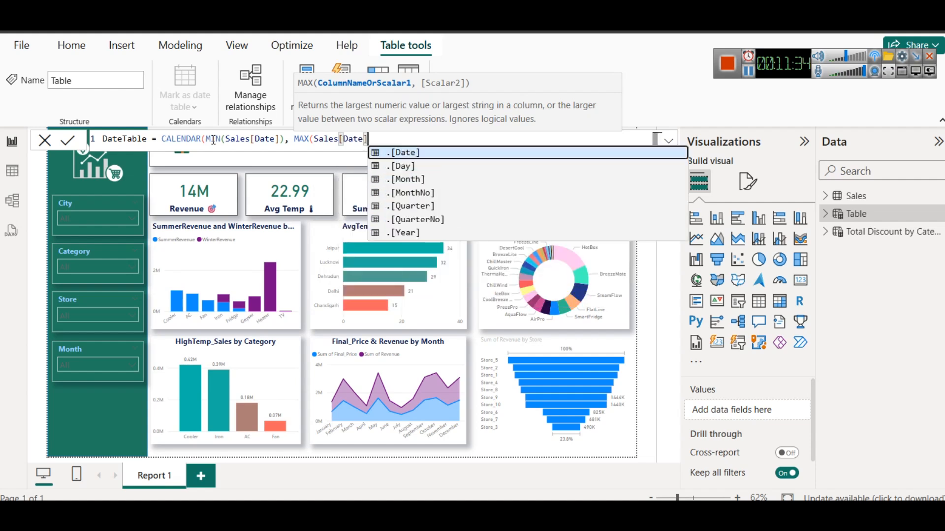
text())
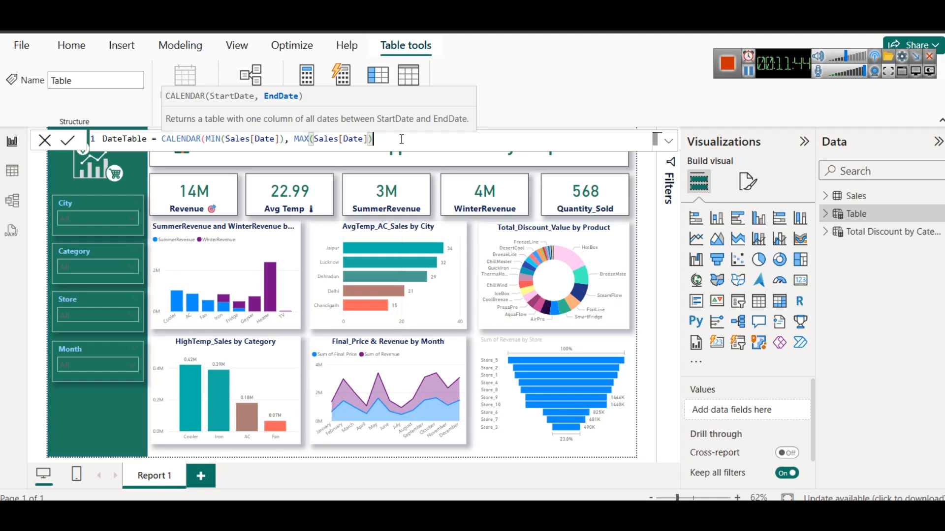
click(68, 141)
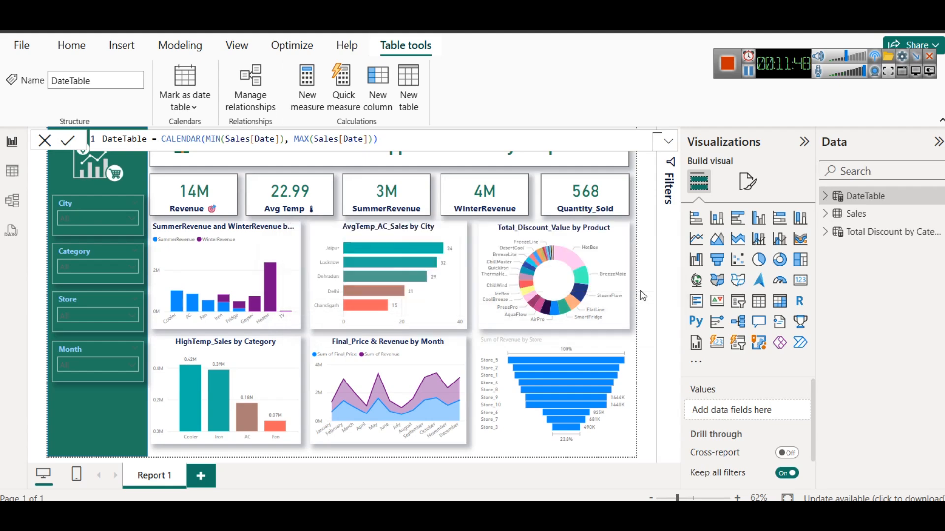
Examine the DateTable rows and the range of dates in the Sales table's Date column, and return to the report canvas
click(6, 173)
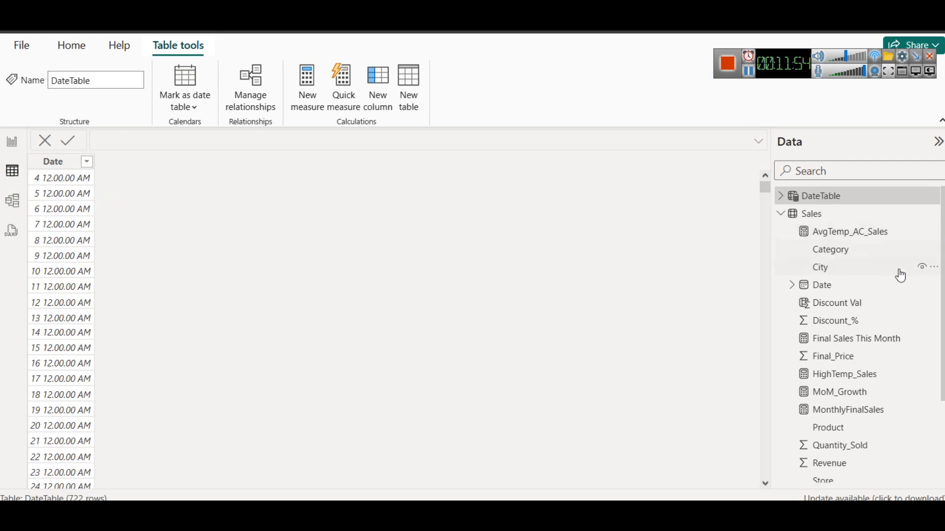
click(844, 285)
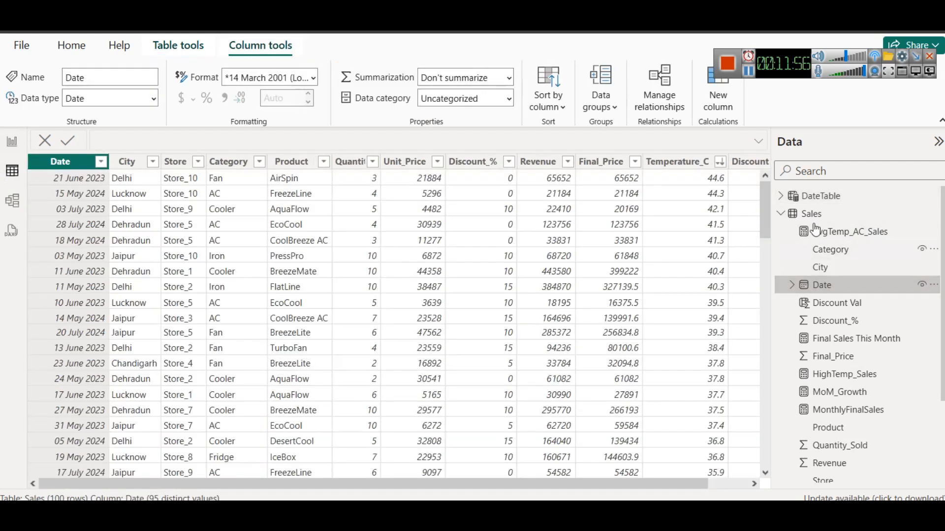
click(101, 162)
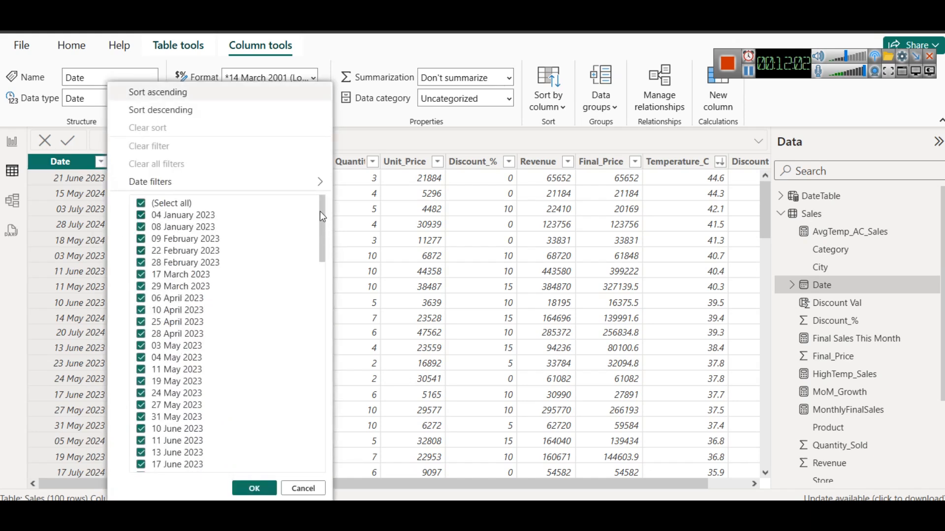
drag(323, 203, 350, 475)
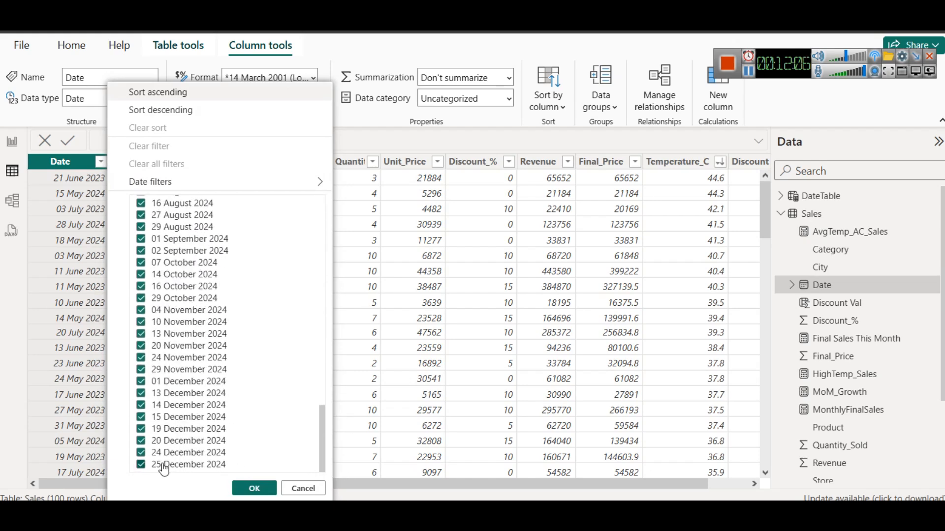
click(12, 142)
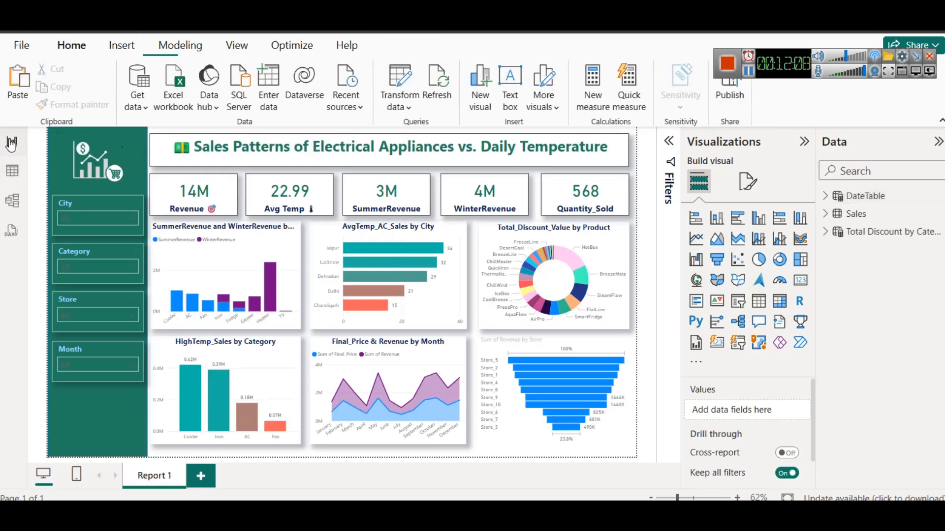
Examine the Date column of DateTable and the levels of its Date Hierarchy
click(845, 197)
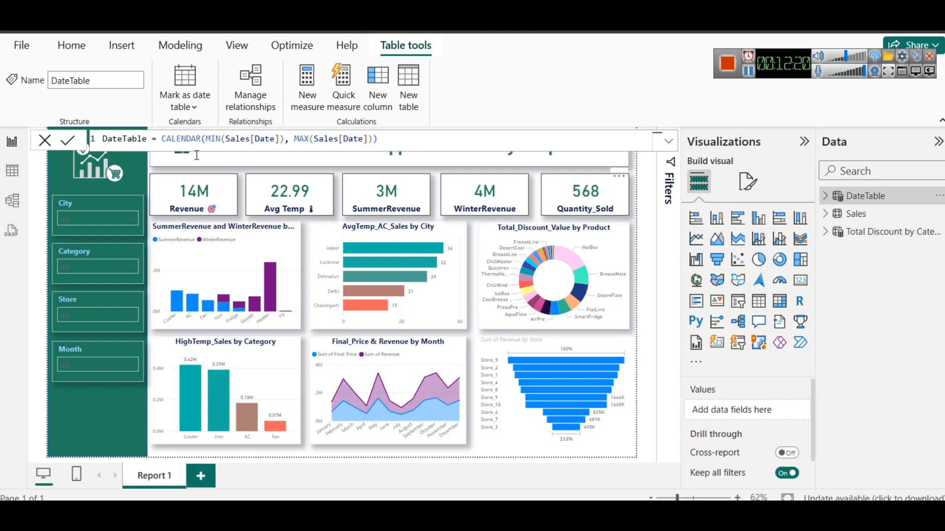
click(828, 197)
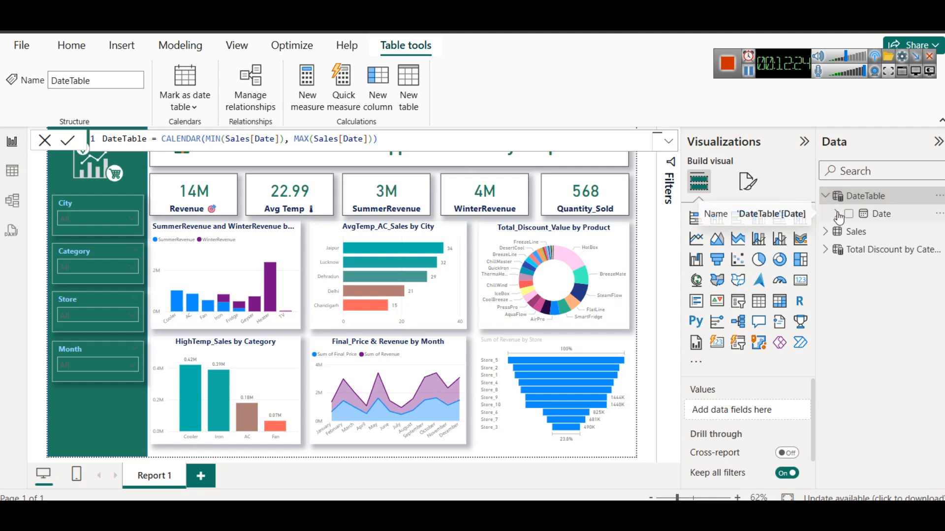
click(838, 215)
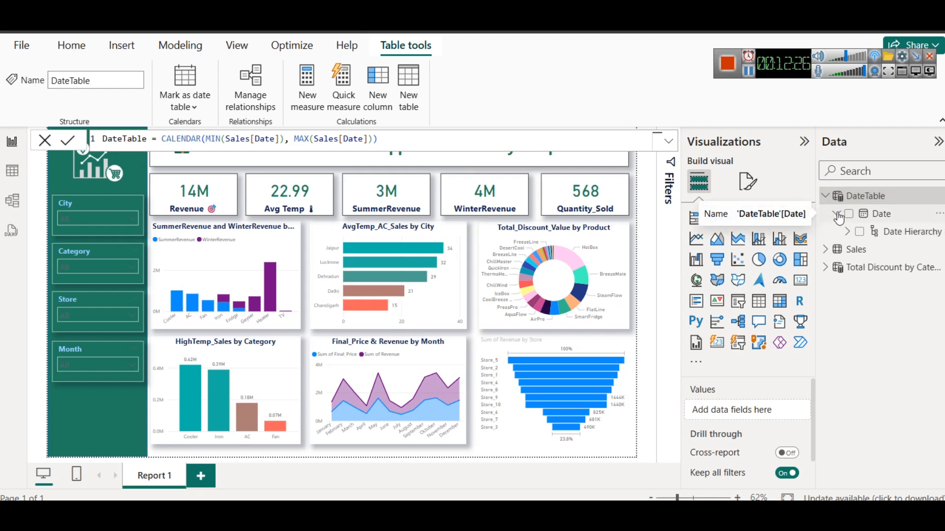
click(847, 232)
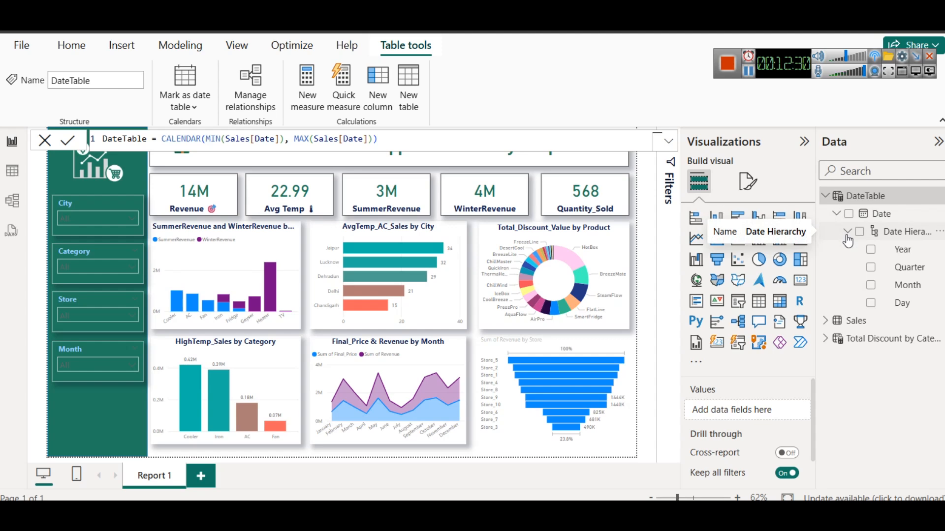
click(847, 232)
click(836, 215)
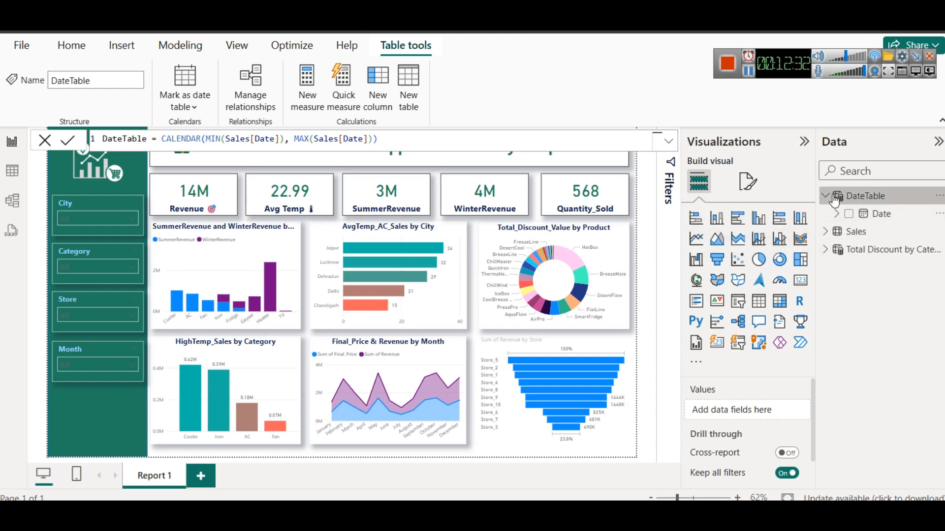
click(826, 197)
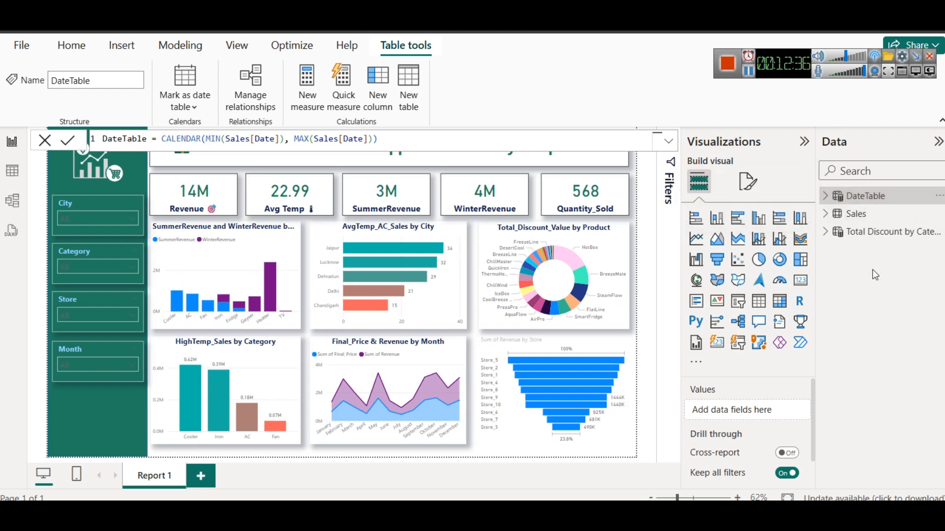
click(179, 108)
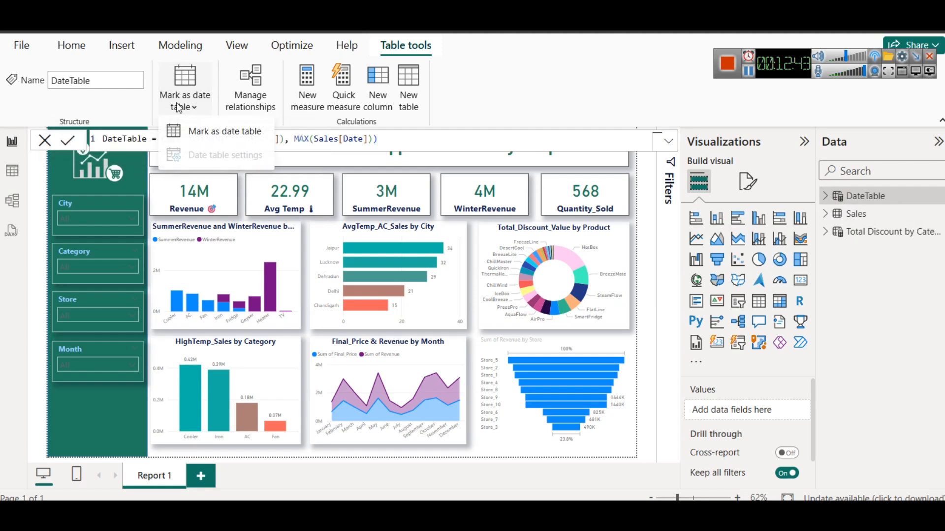
click(190, 132)
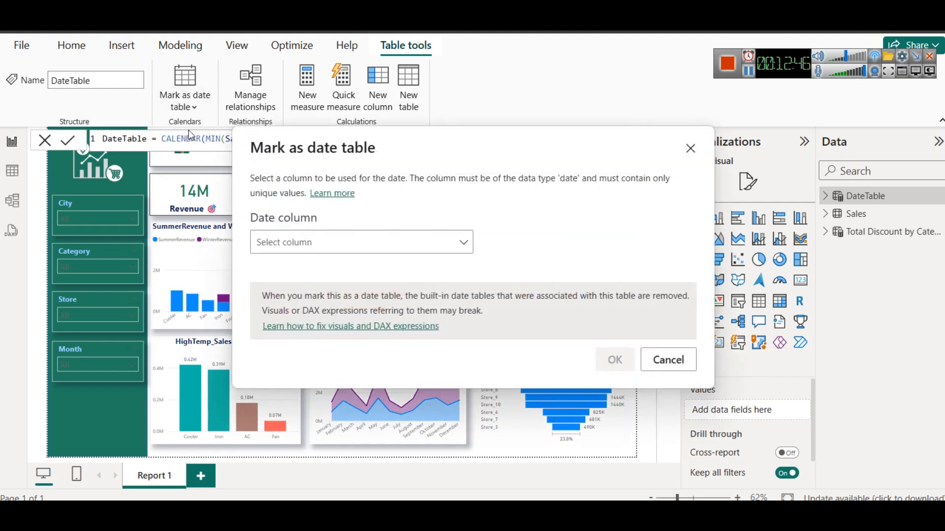
click(312, 241)
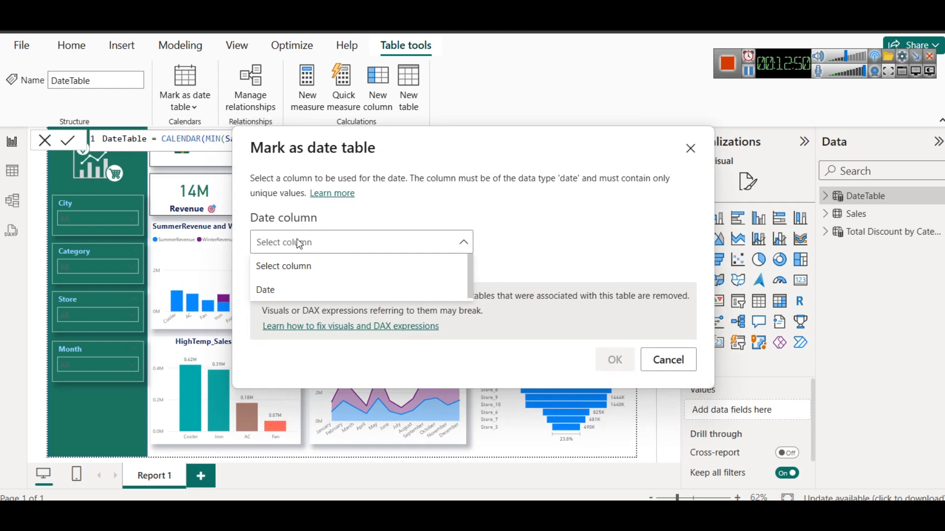
click(686, 152)
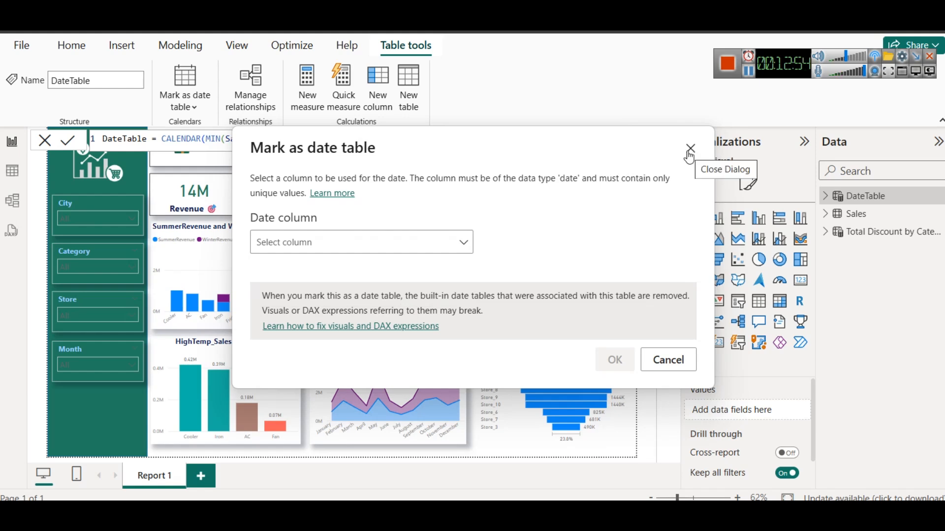
click(689, 150)
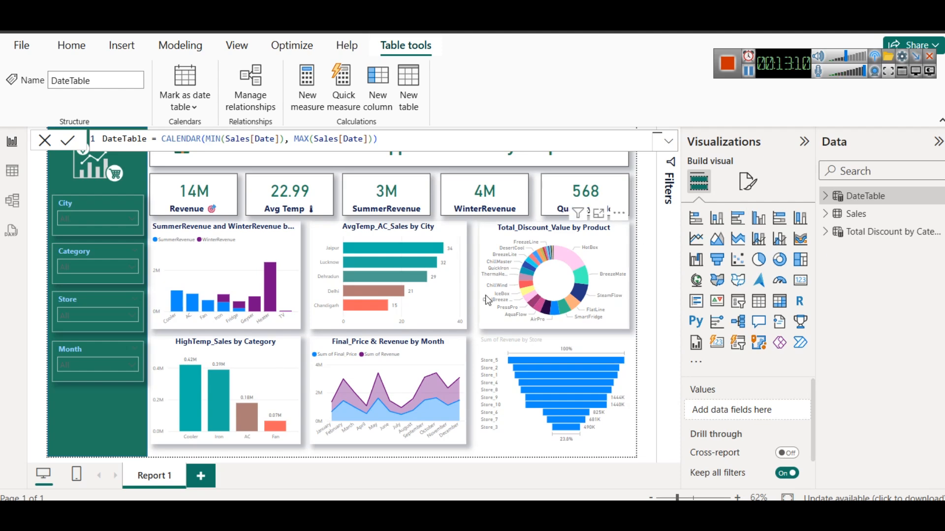
Copy the formatting of the Final_Price & Revenue by Month chart onto the Sum of Revenue by Store funnel chart
click(440, 347)
click(101, 110)
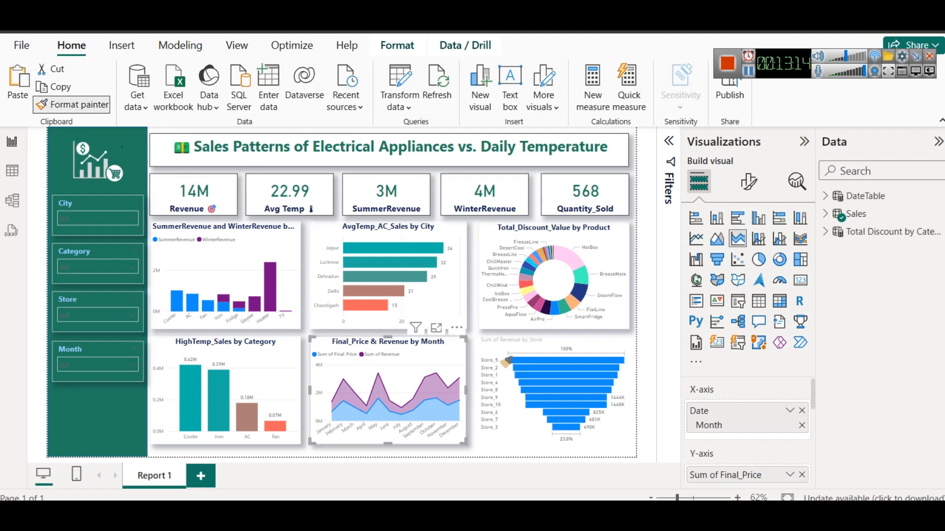
click(541, 341)
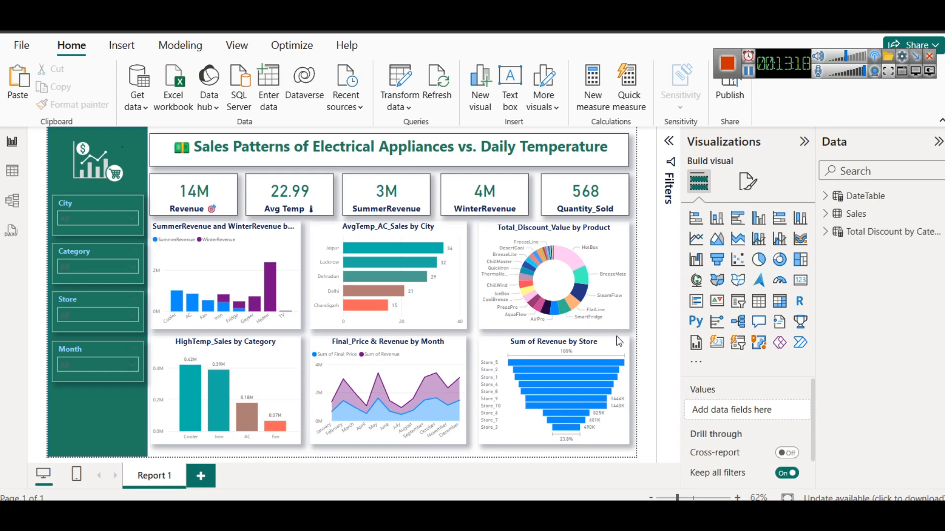
Color the funnel chart's bars with a Gradient format style based on Sum of Revenue from the Sales table
click(748, 182)
click(714, 285)
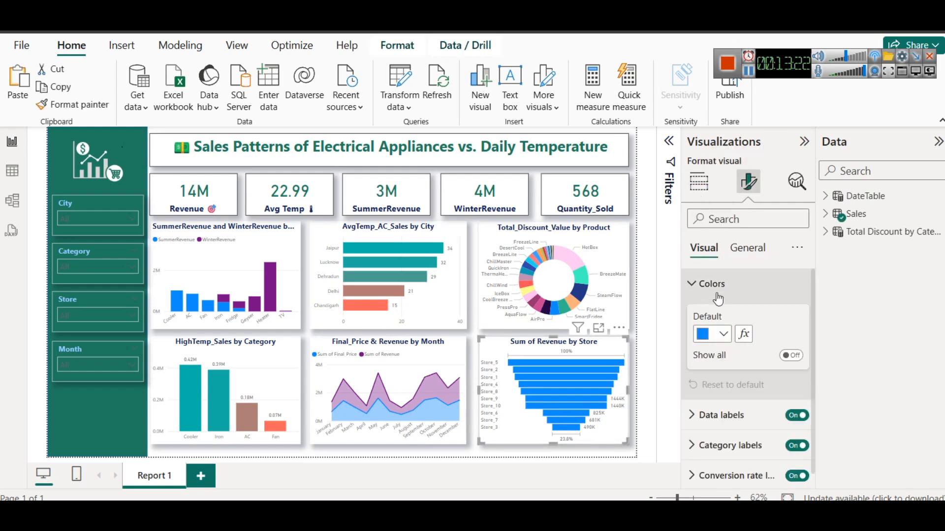
click(744, 334)
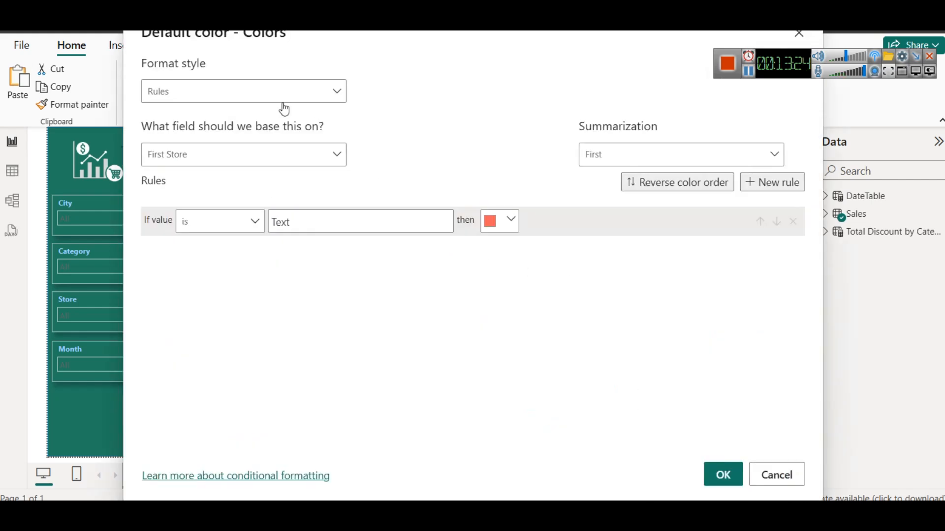
click(249, 92)
click(187, 114)
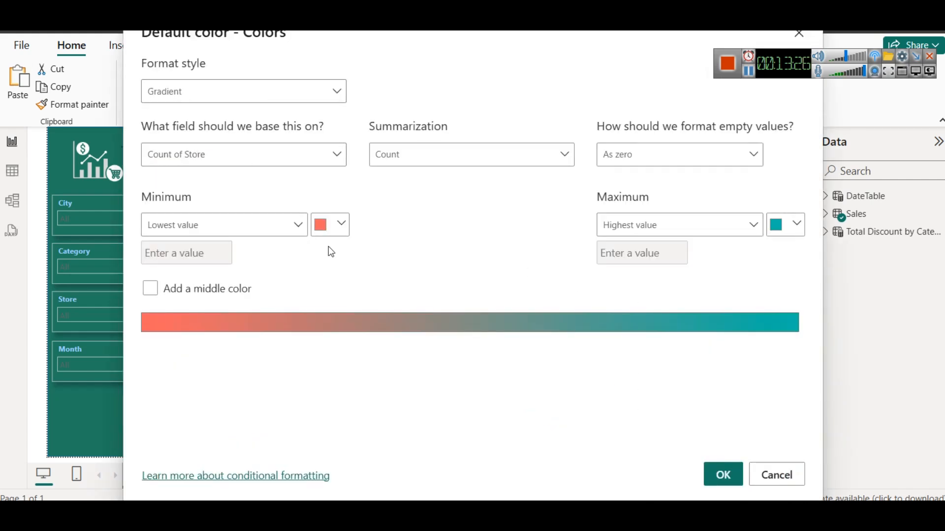
click(273, 162)
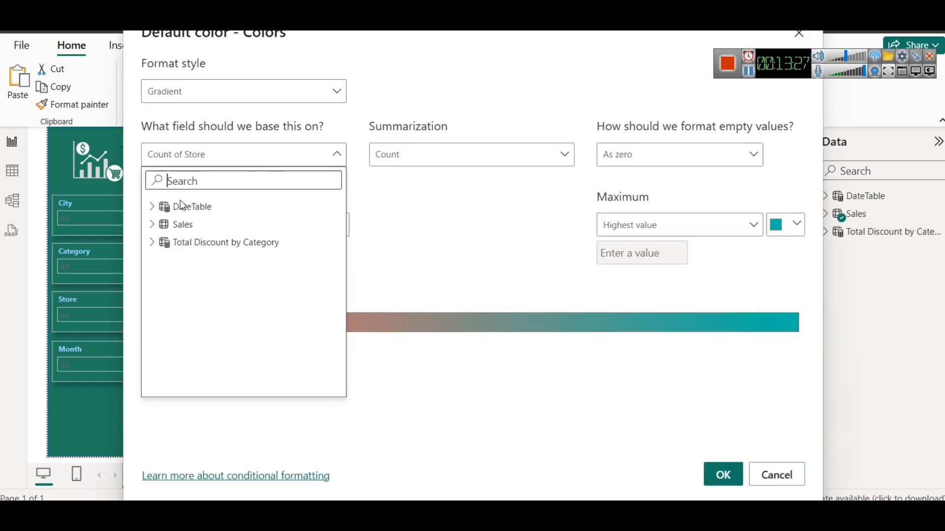
click(152, 224)
scroll(248, 282, down, 3)
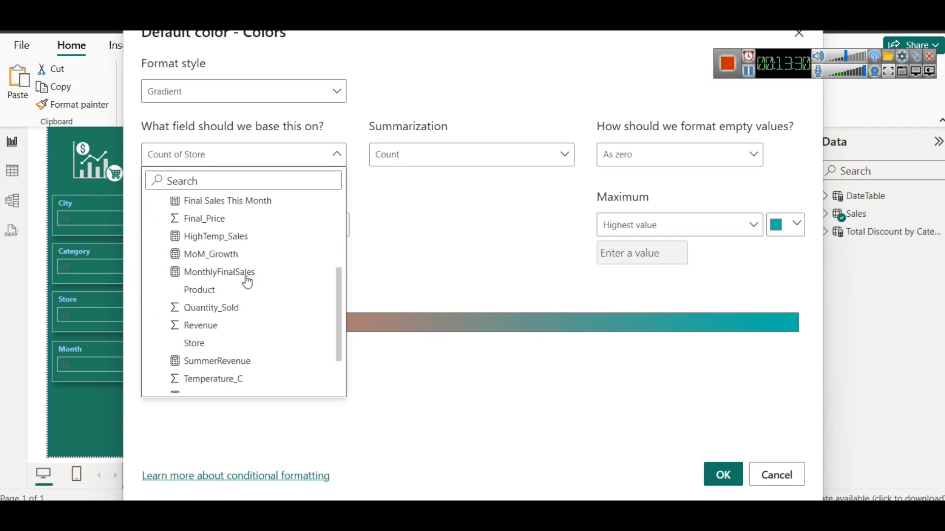
scroll(244, 281, up, 1)
scroll(244, 280, down, 3)
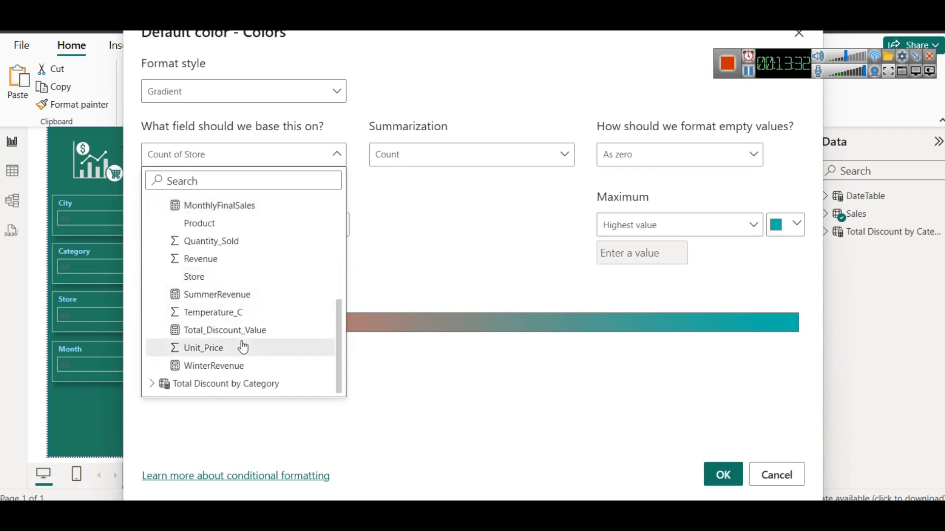
click(208, 258)
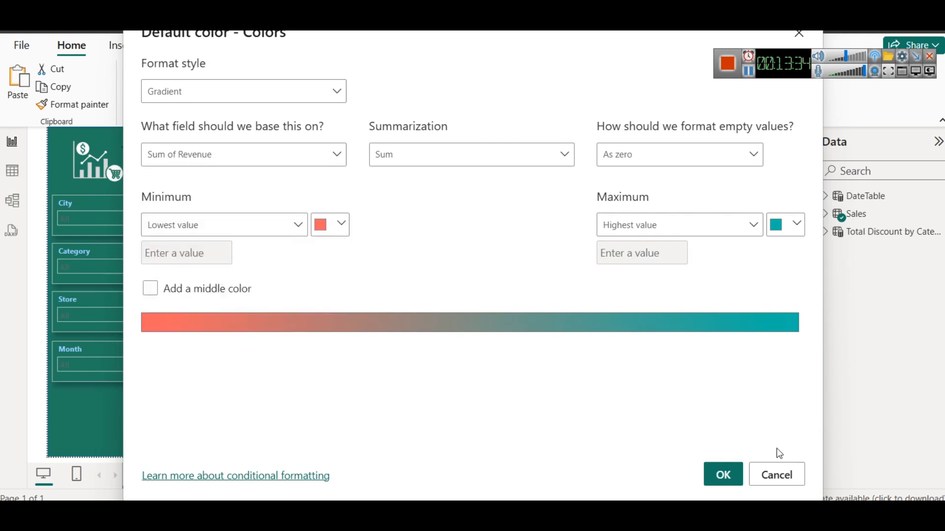
click(723, 475)
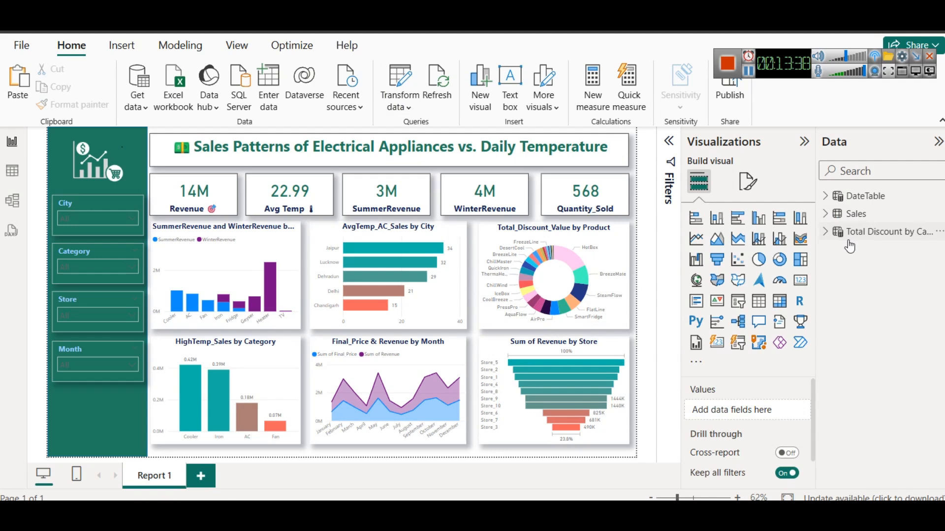
click(863, 200)
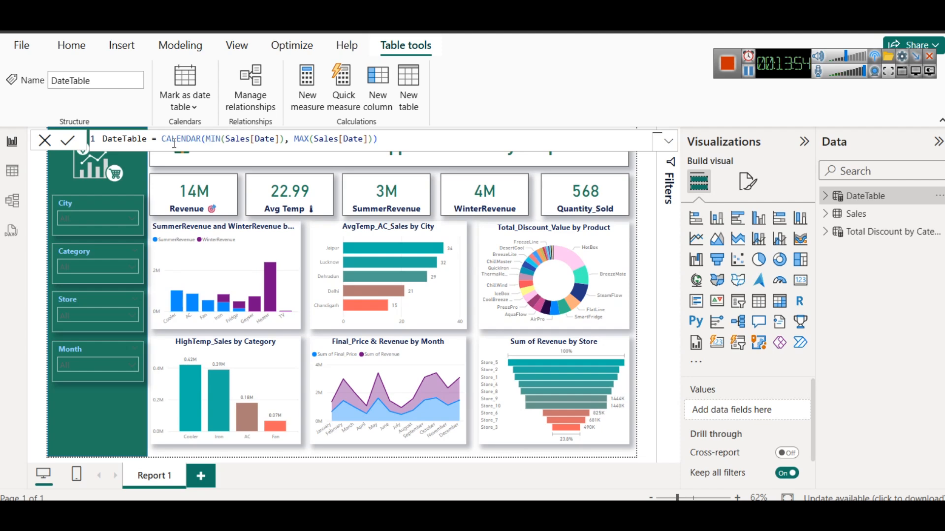
click(206, 138)
text())
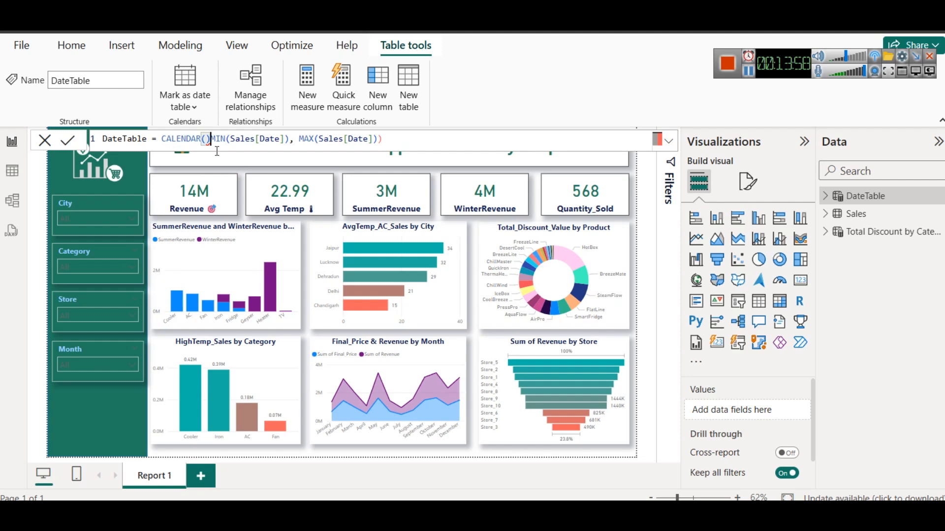
key(BackSpace)
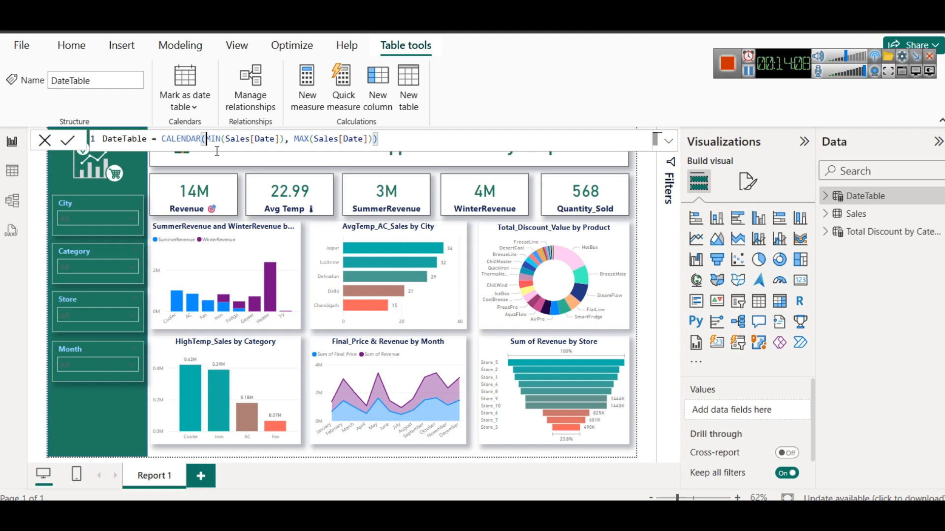
click(68, 143)
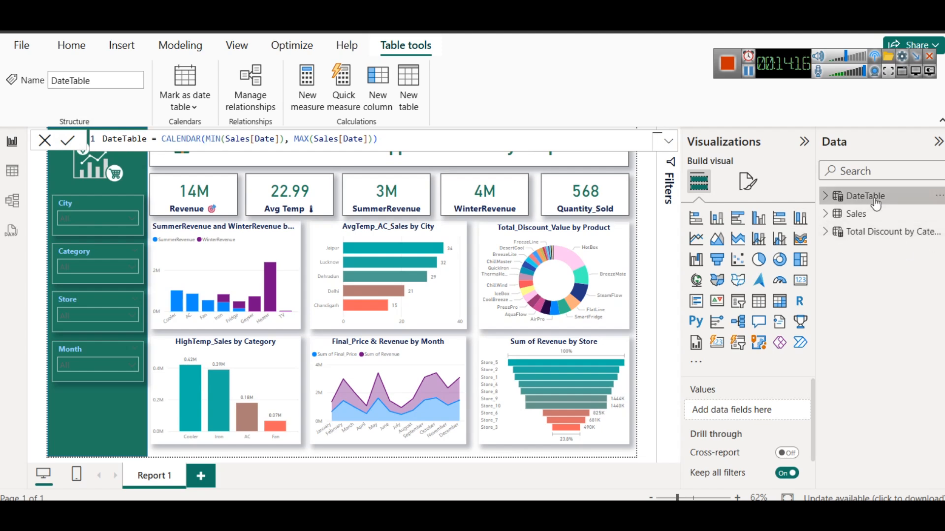
Examine the DateTable rows and the Sales table's AvgTemp_AC_Sales measure and Final_Price column in the table view
mouse_move(875, 203)
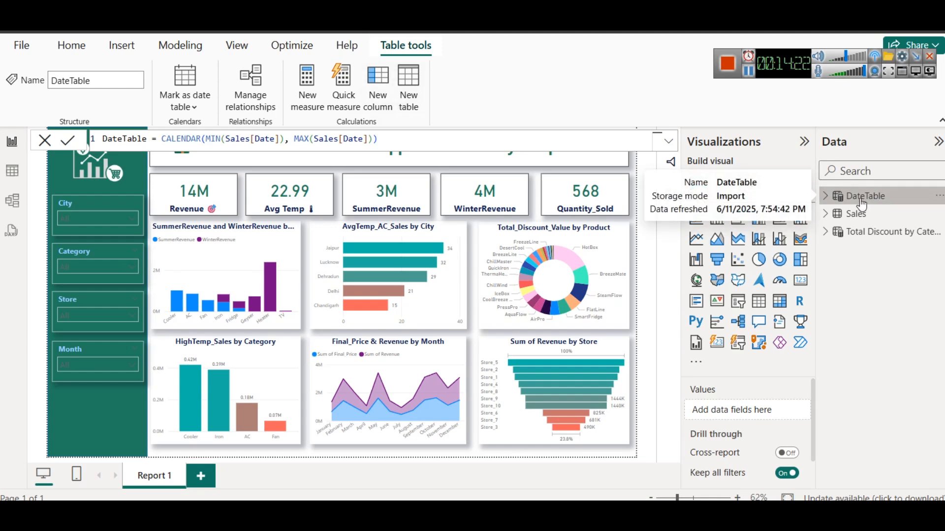
click(12, 171)
click(812, 196)
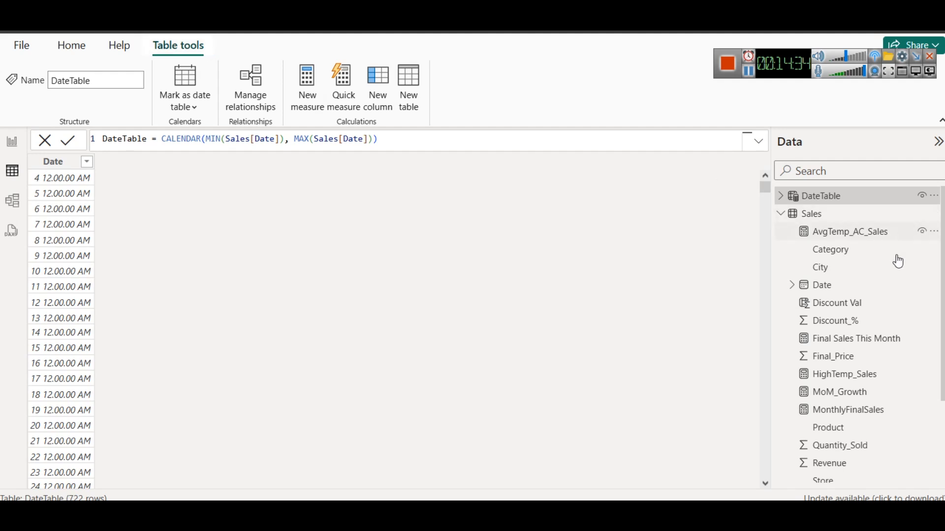
click(843, 236)
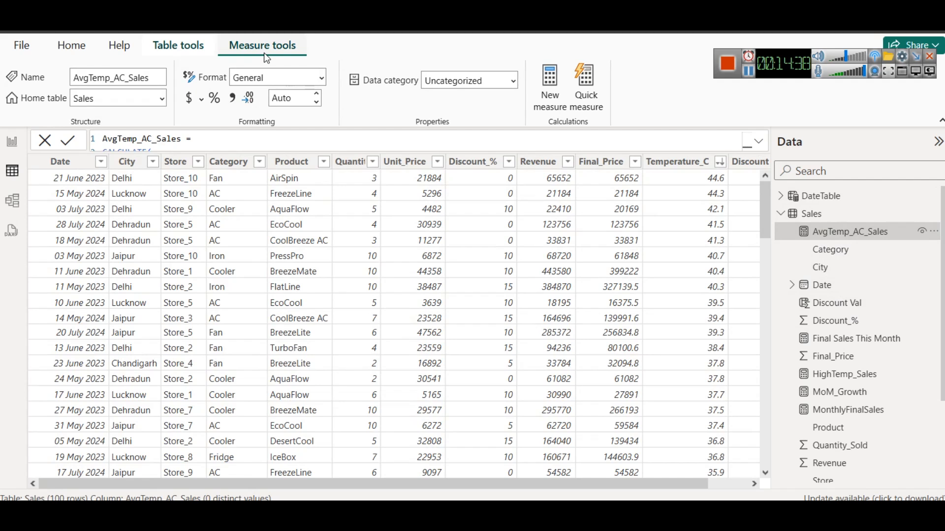
click(828, 357)
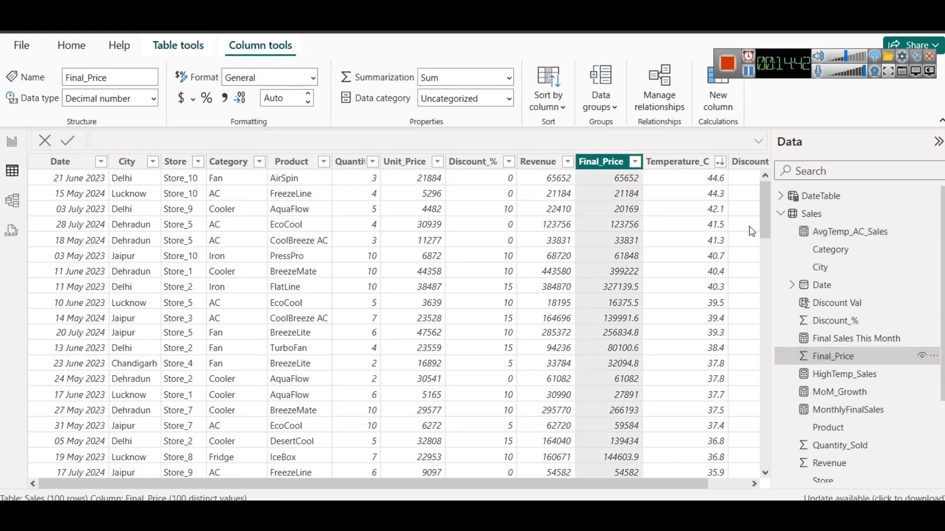
Mark DateTable as a date table using its Date column, and expand the table to show its field
click(808, 199)
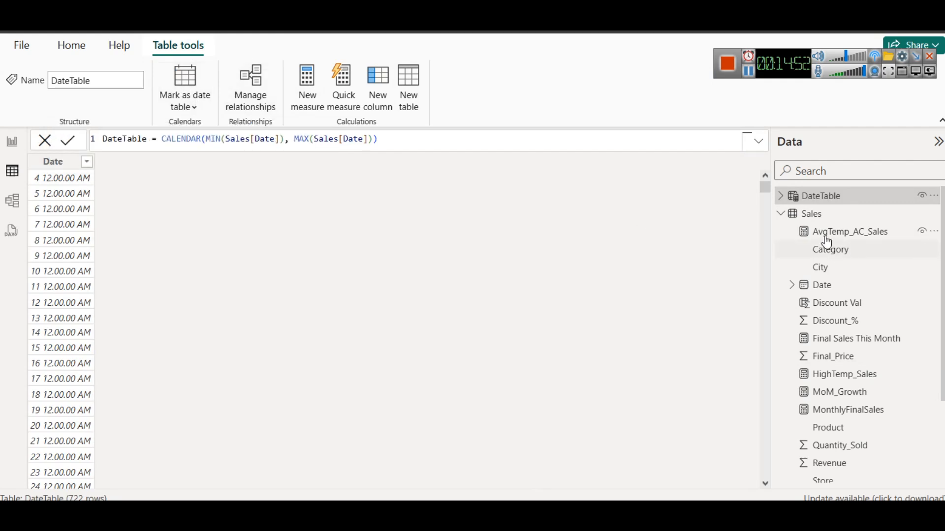
click(186, 109)
click(187, 143)
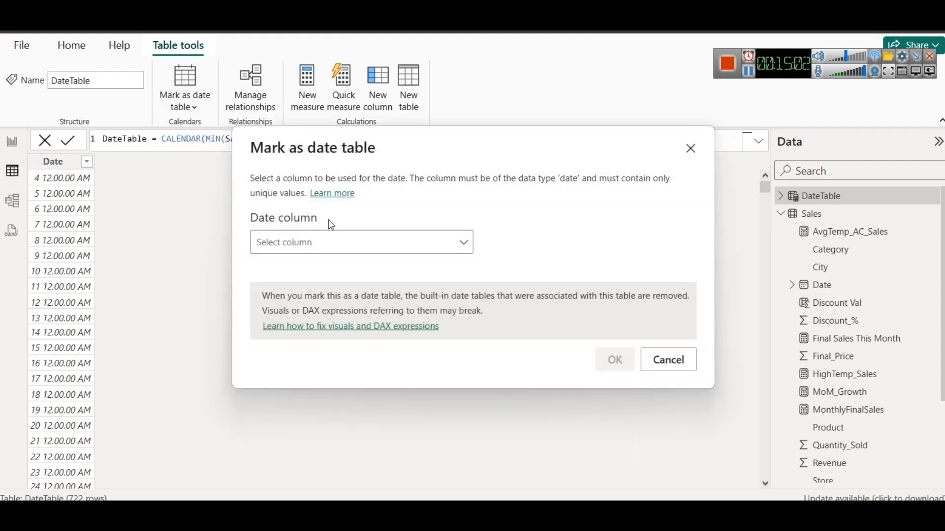
click(334, 236)
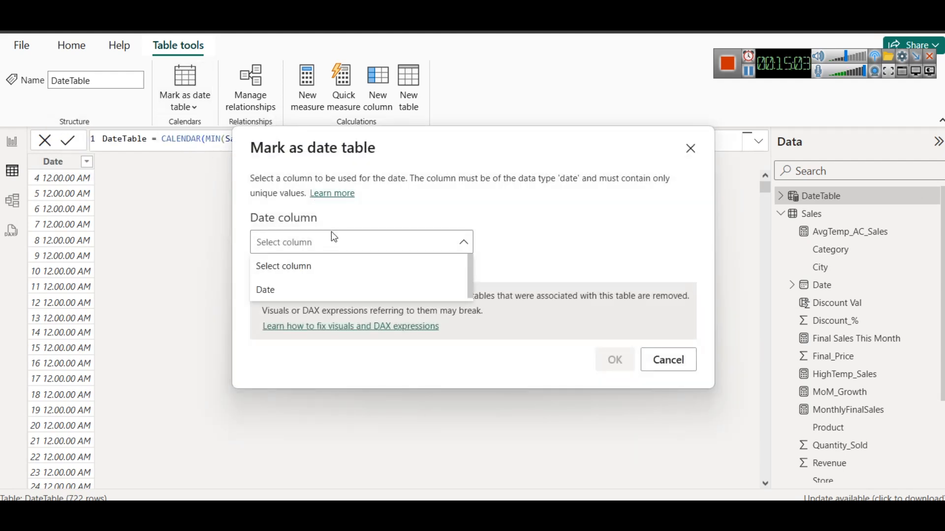
click(330, 288)
drag(565, 169, 460, 149)
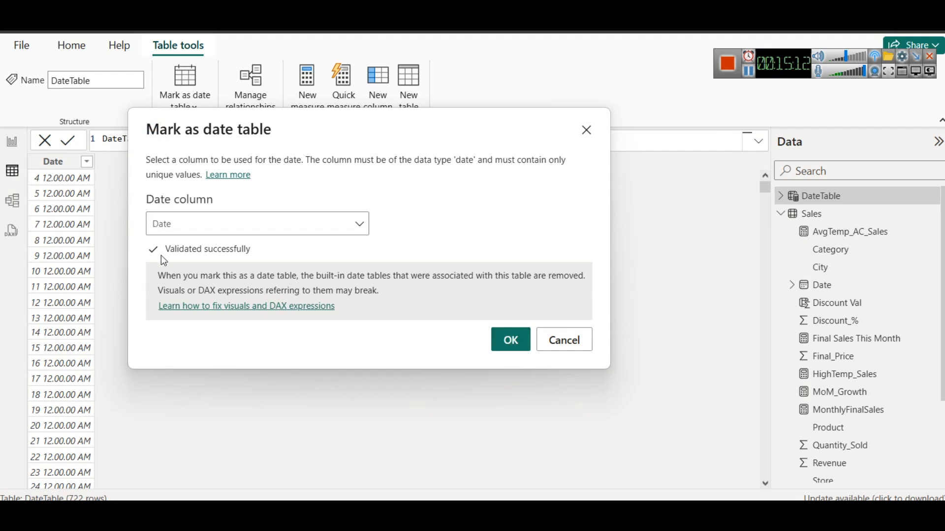
click(503, 339)
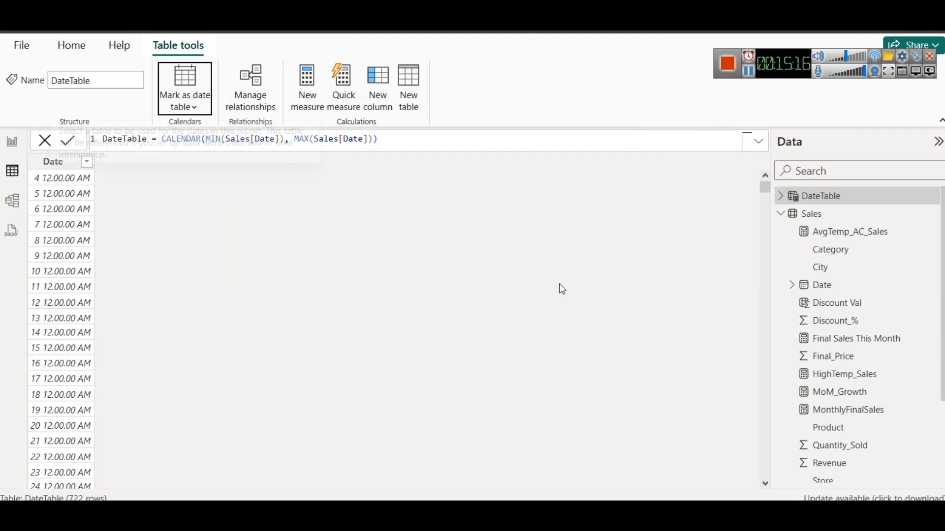
click(781, 196)
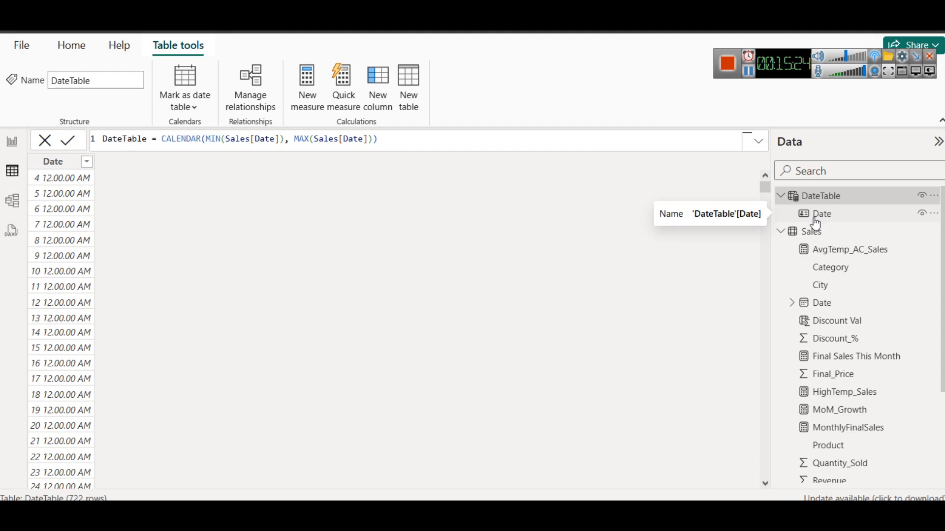
Capture a screen snip of the DateTable entry in the field list and mark its Date field with a check mark
key(super+shift+s)
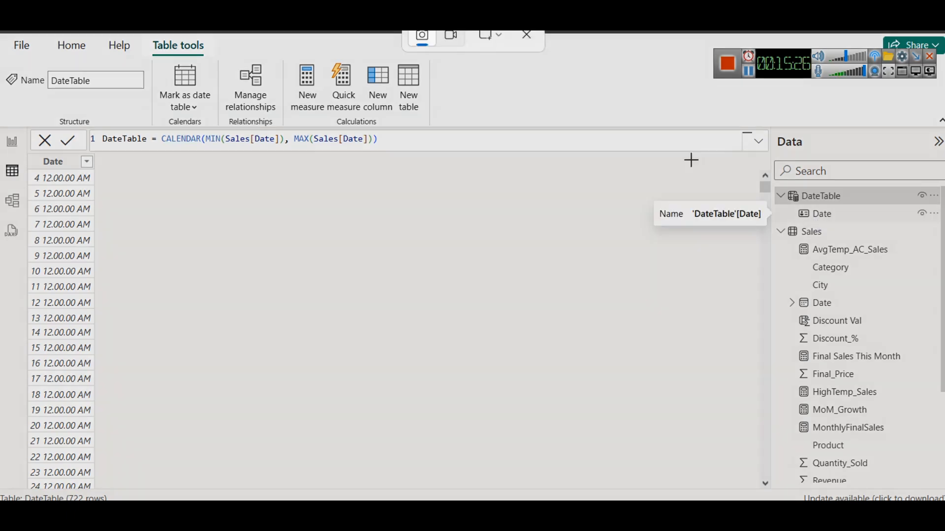
drag(654, 140, 919, 270)
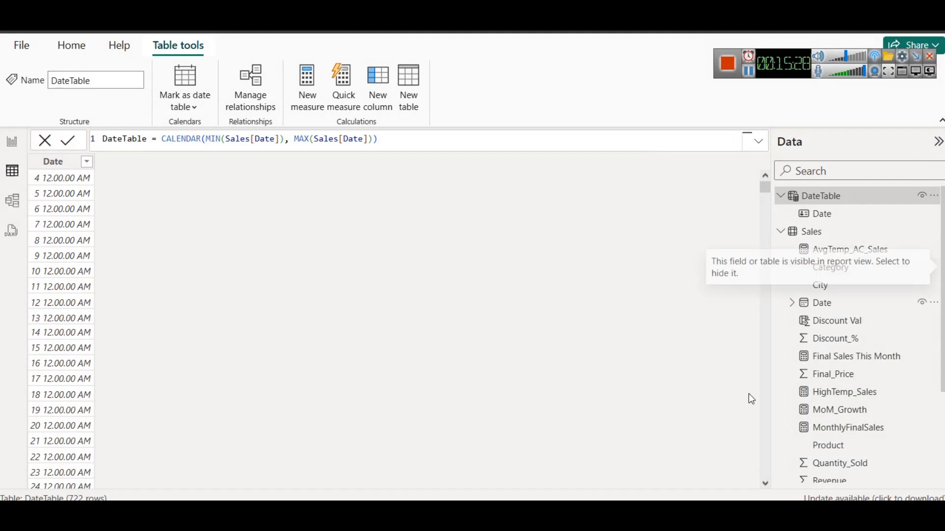
click(710, 322)
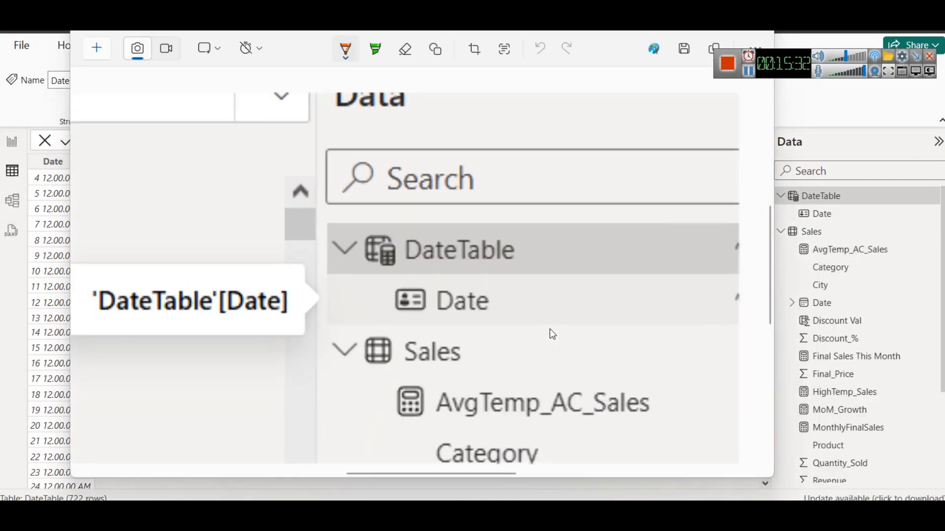
drag(507, 311, 566, 289)
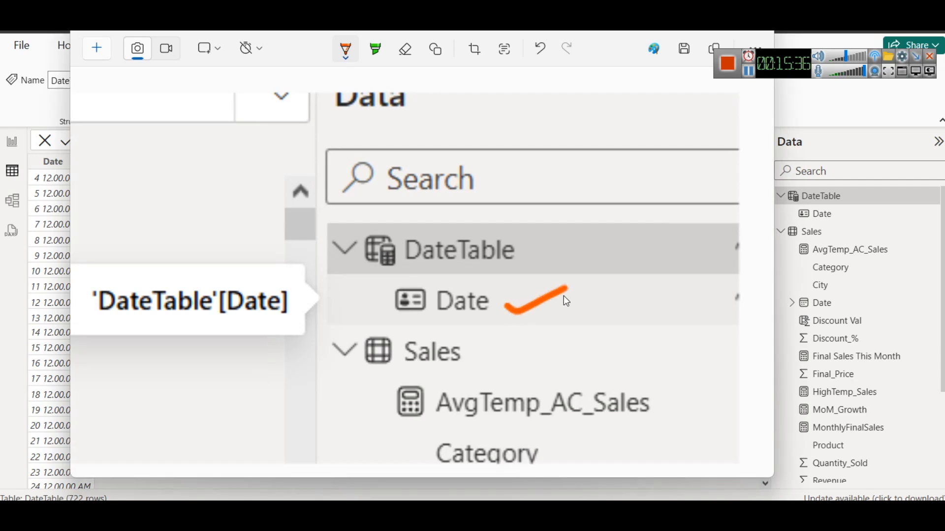
click(758, 27)
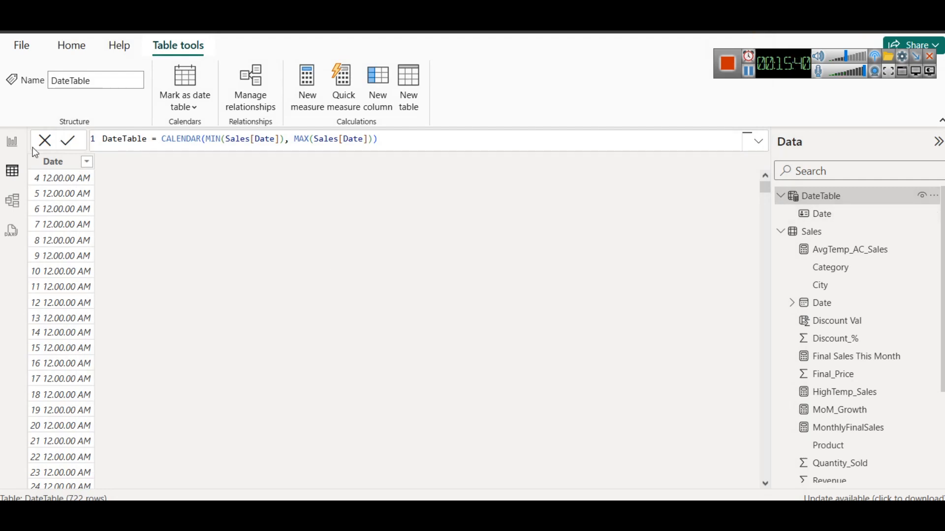
Add a new page to the report and place an enlarged line chart on it
click(12, 142)
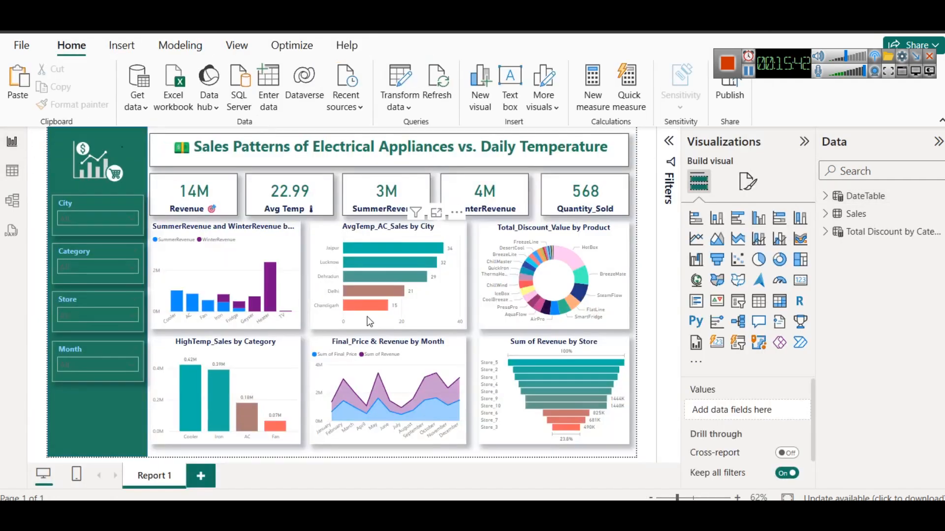
click(201, 478)
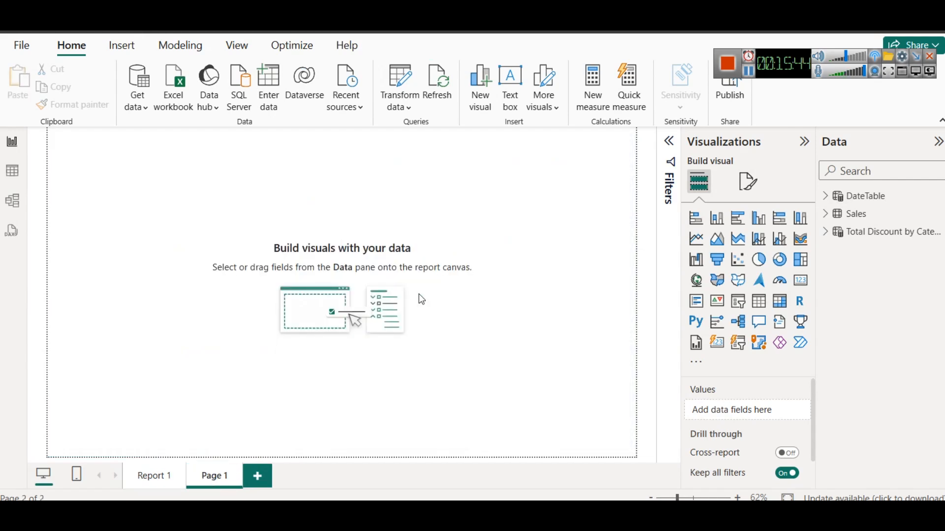
click(695, 239)
drag(183, 253, 364, 347)
drag(289, 274, 344, 314)
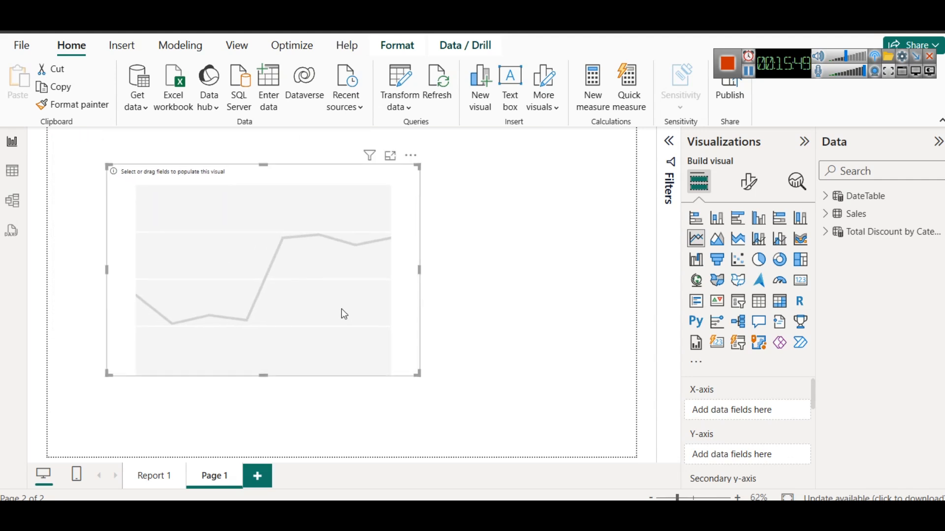
Put the Sales table's Date field on the line chart's X-axis as a Year, Quarter, Month and Day hierarchy
click(826, 214)
drag(878, 286, 747, 412)
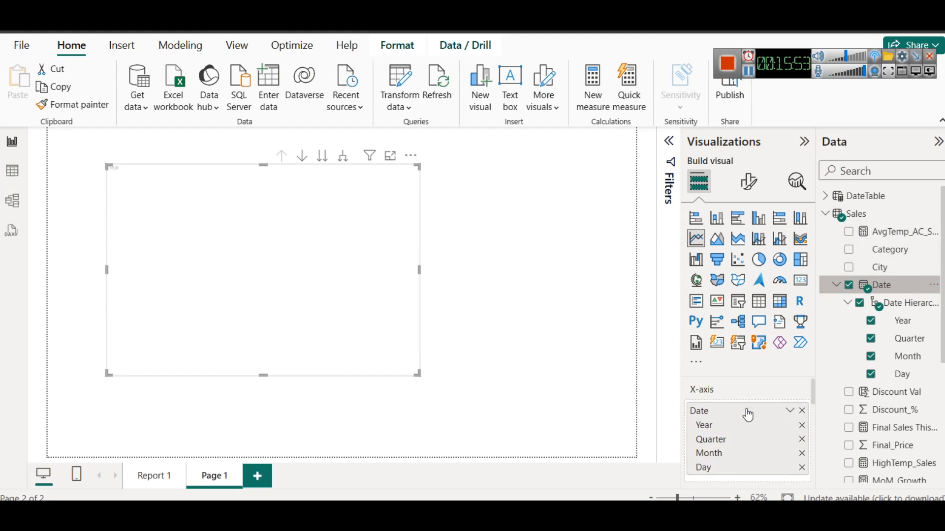
click(790, 410)
click(702, 392)
Look through the chart's field wells, the Sales field list and the Sales table rows for a field to plot
scroll(734, 407, down, 5)
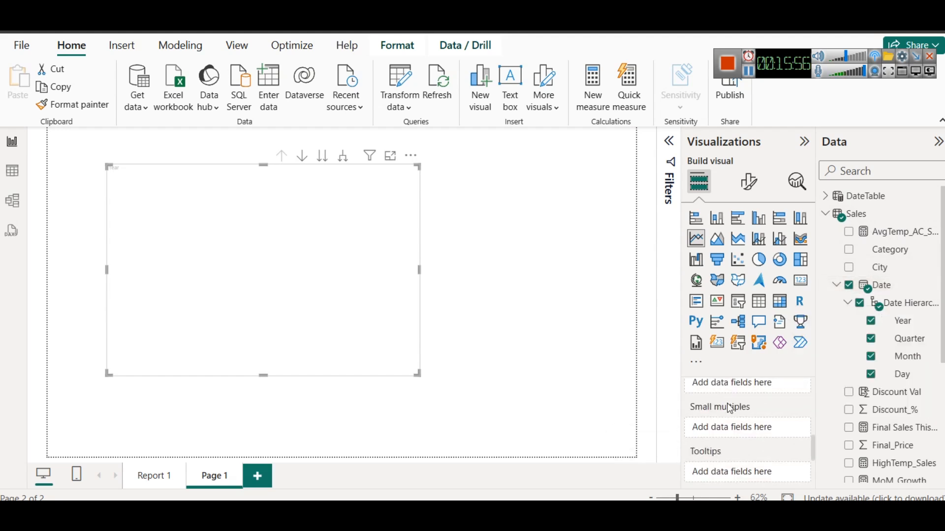
scroll(739, 423, up, 2)
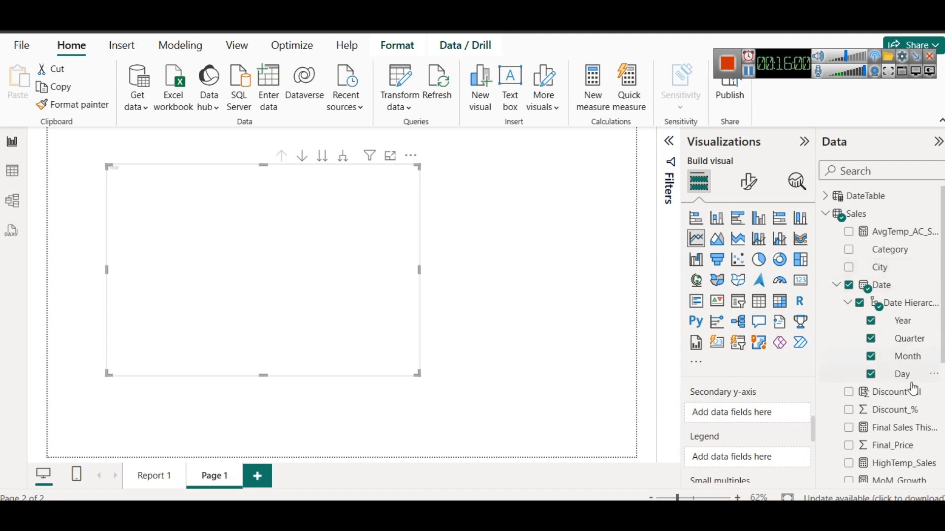
scroll(912, 389, down, 3)
scroll(866, 413, up, 3)
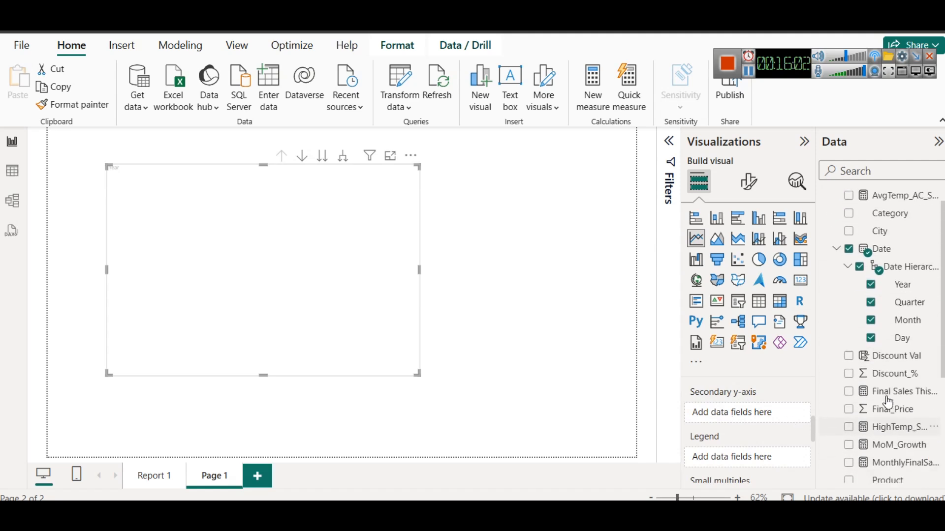
scroll(878, 320, down, 6)
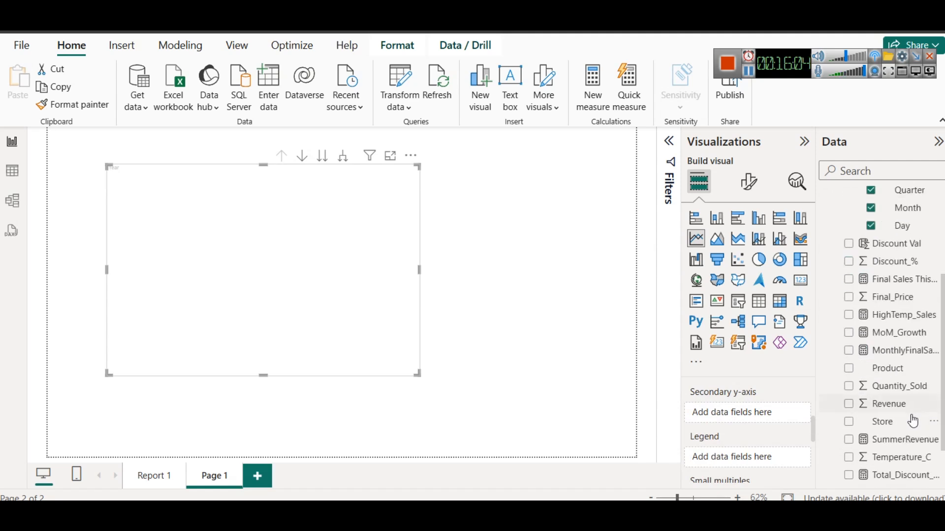
scroll(912, 413, down, 2)
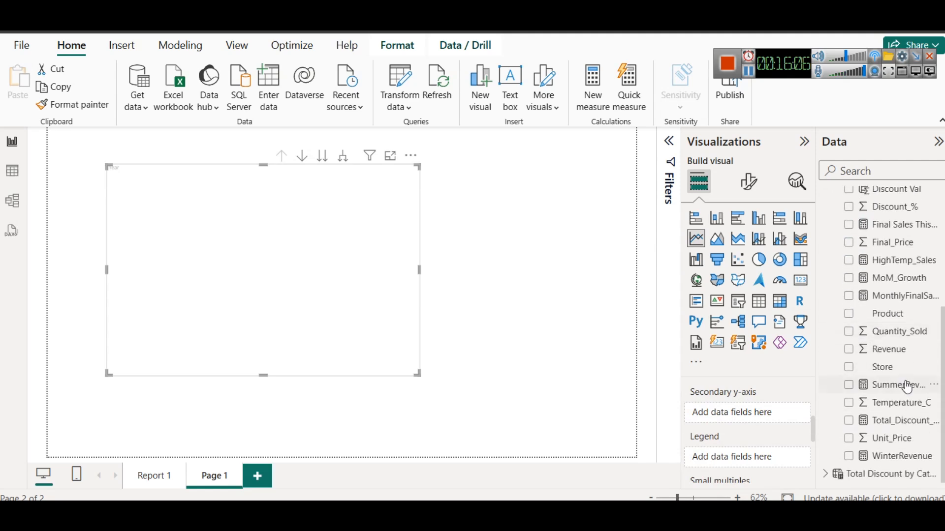
click(15, 171)
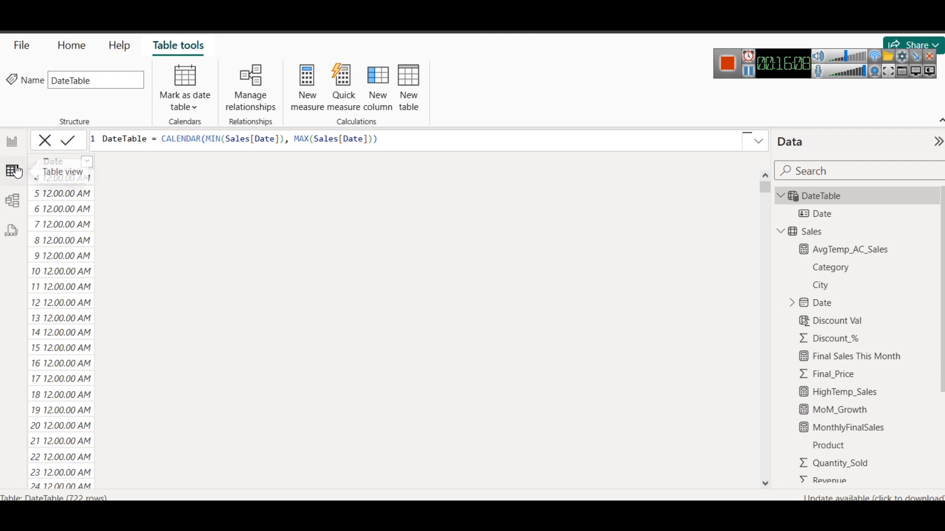
click(820, 235)
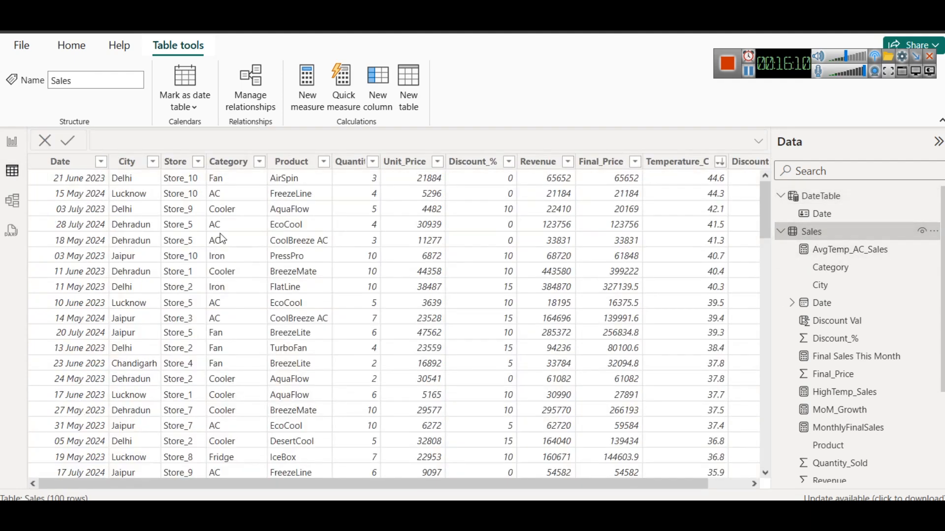
drag(580, 480, 354, 428)
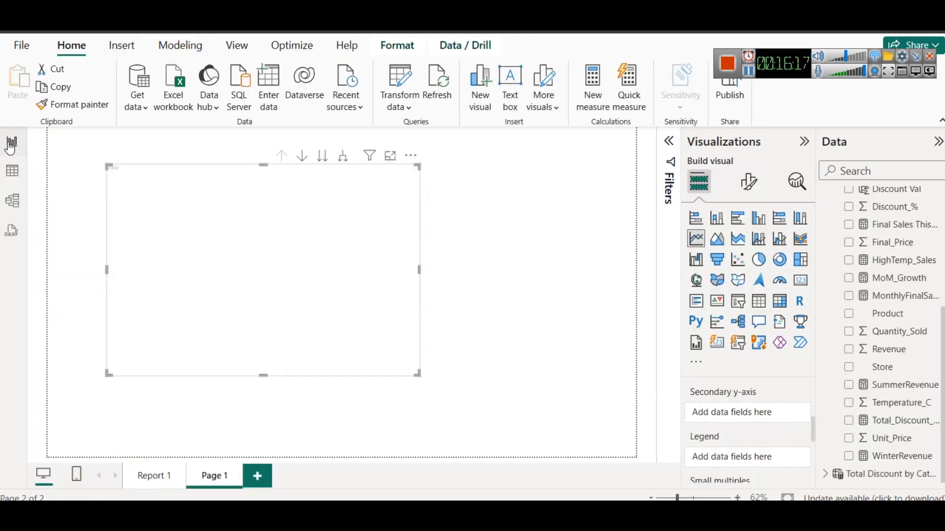
click(12, 141)
Plot the count of Store on the line chart's secondary y-axis and enlarge the chart on the page
drag(895, 376, 776, 423)
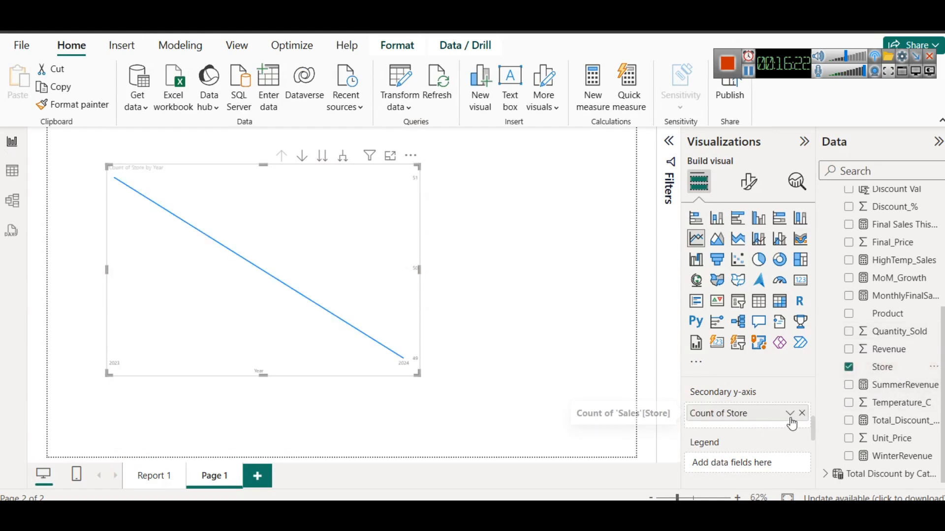
click(790, 416)
click(729, 424)
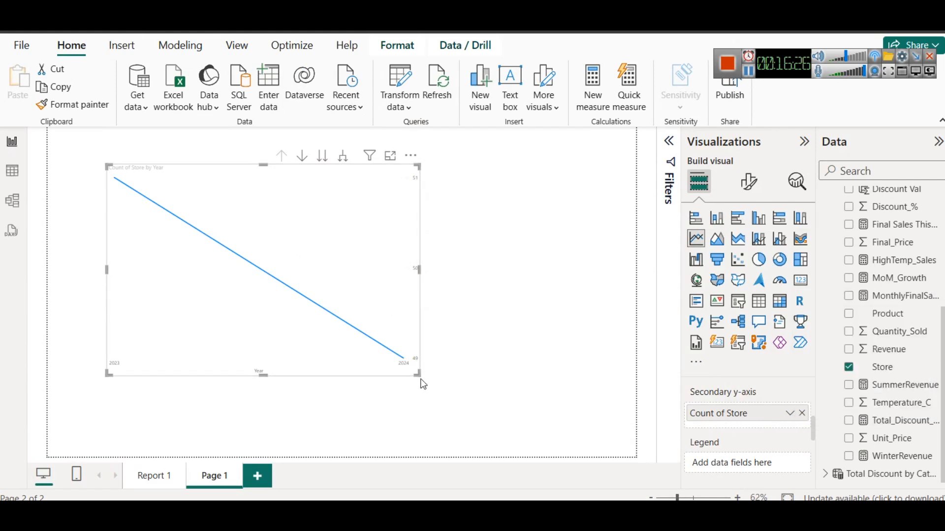
drag(421, 383, 507, 414)
Expand the chart's date hierarchy through Quarter and Month down to Day, and return it to the Month level
mouse_move(142, 203)
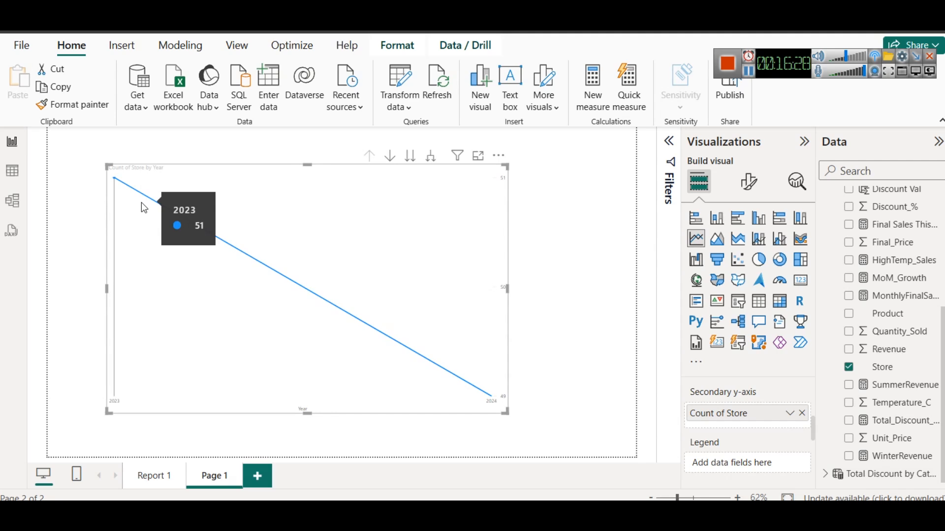
click(427, 161)
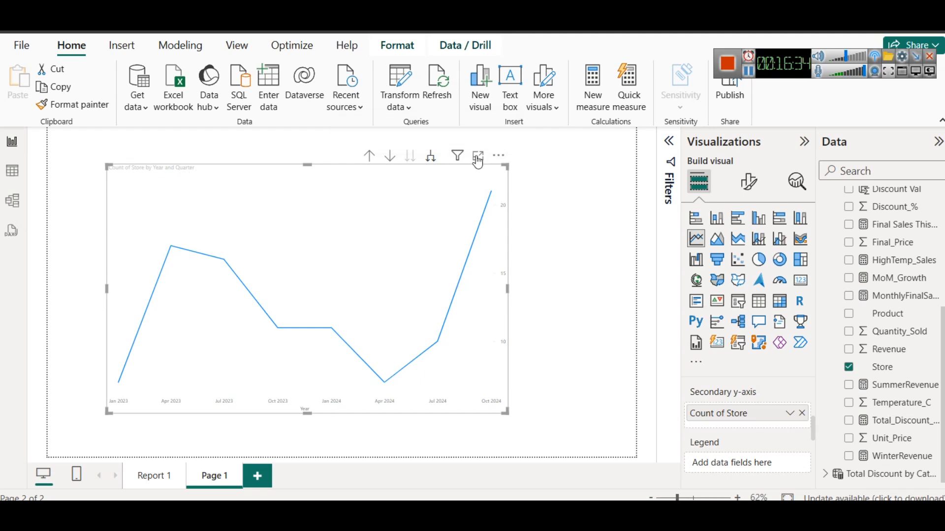
click(435, 159)
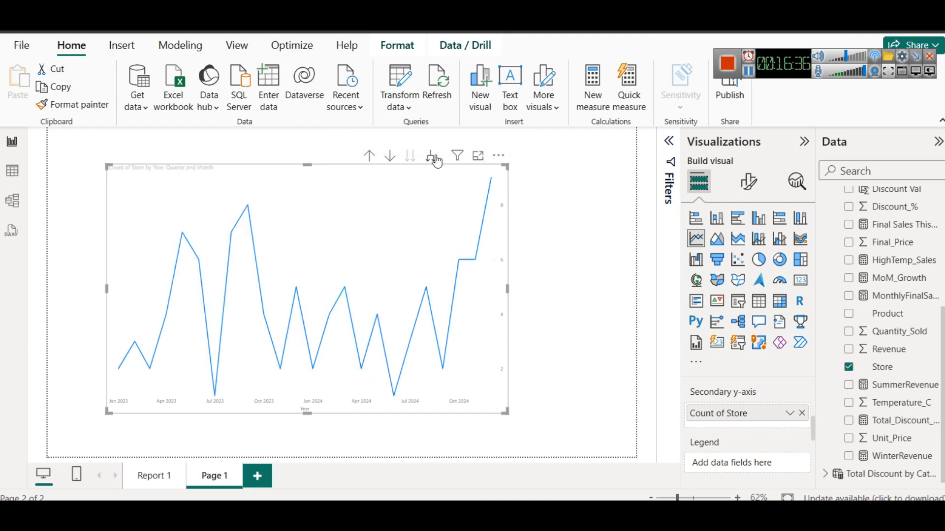
click(437, 161)
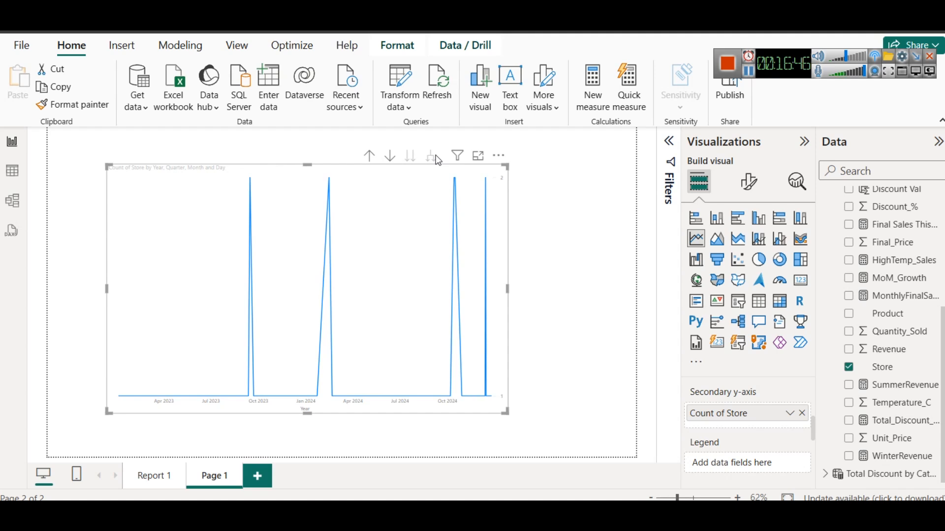
click(437, 160)
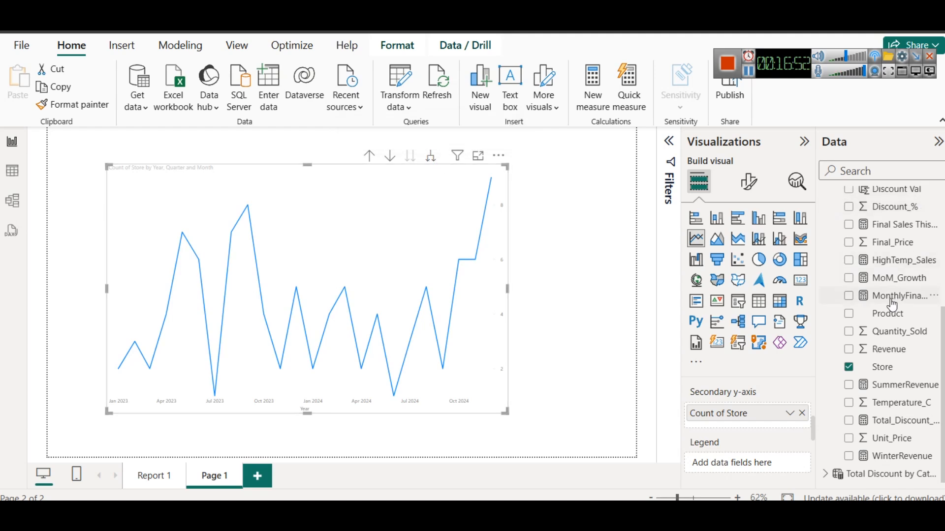
Examine the distinct dates in the Sales table's Date column and compare them with the monthly chart and the DateTable rows
scroll(913, 295, up, 4)
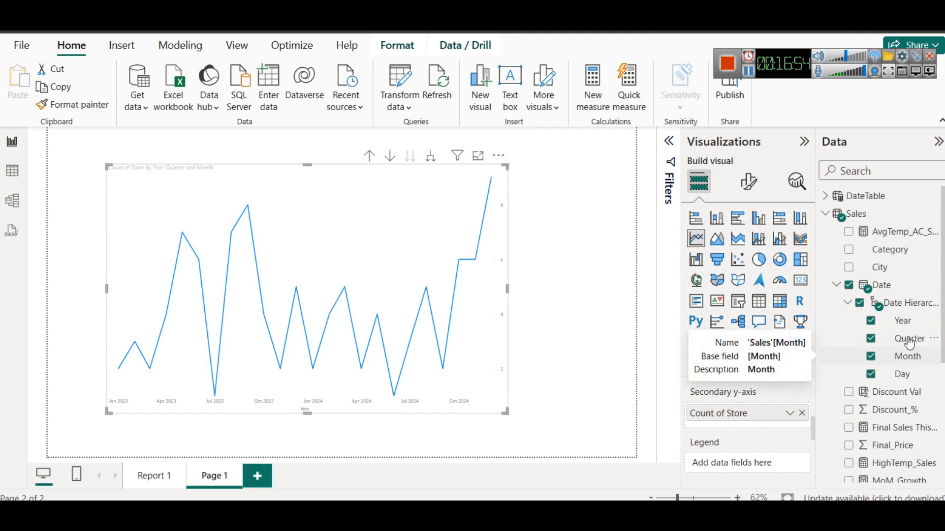
click(12, 171)
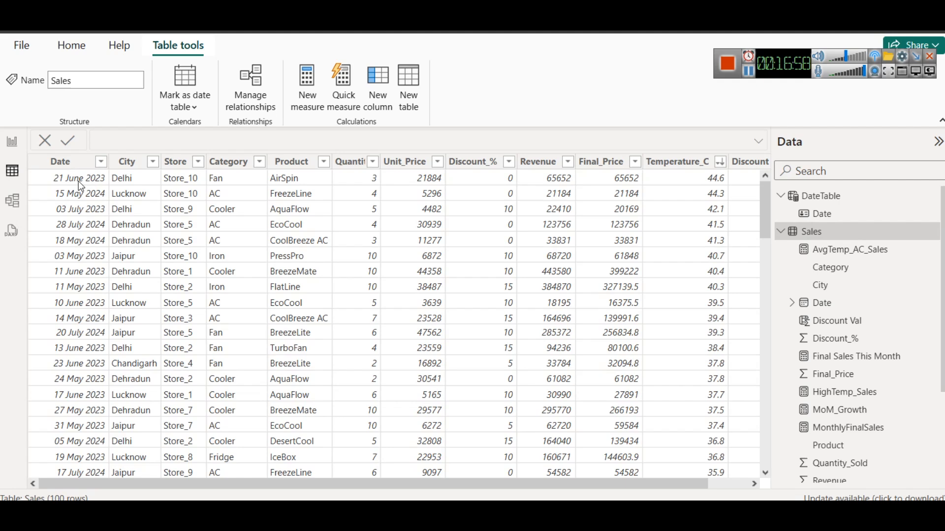
click(101, 161)
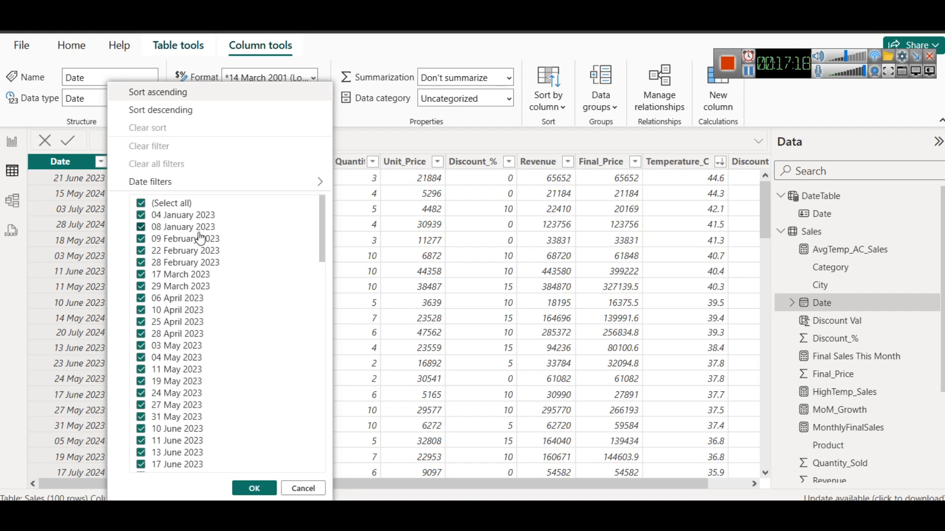
click(13, 146)
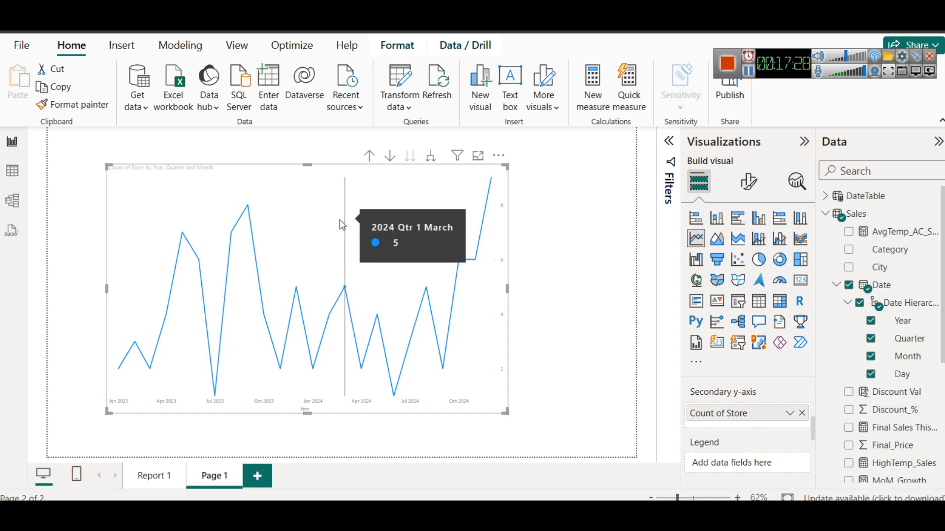
click(12, 171)
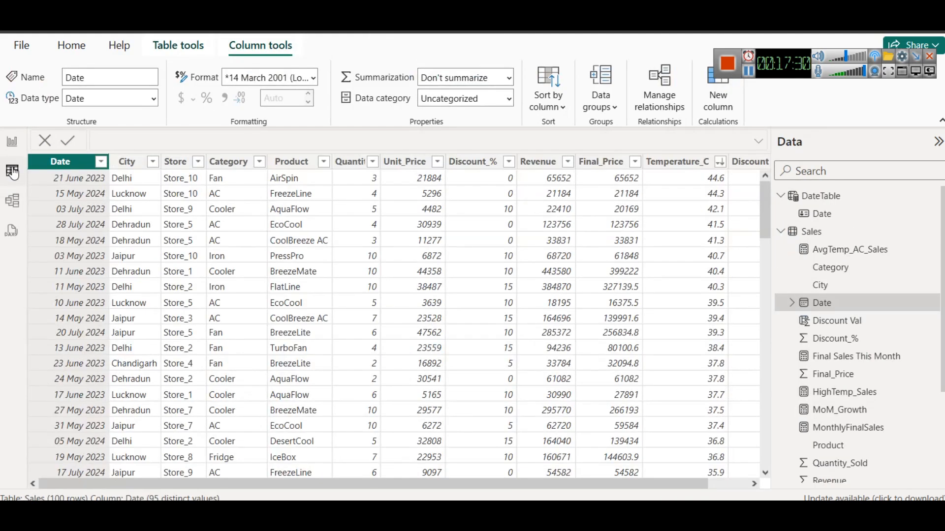
click(832, 196)
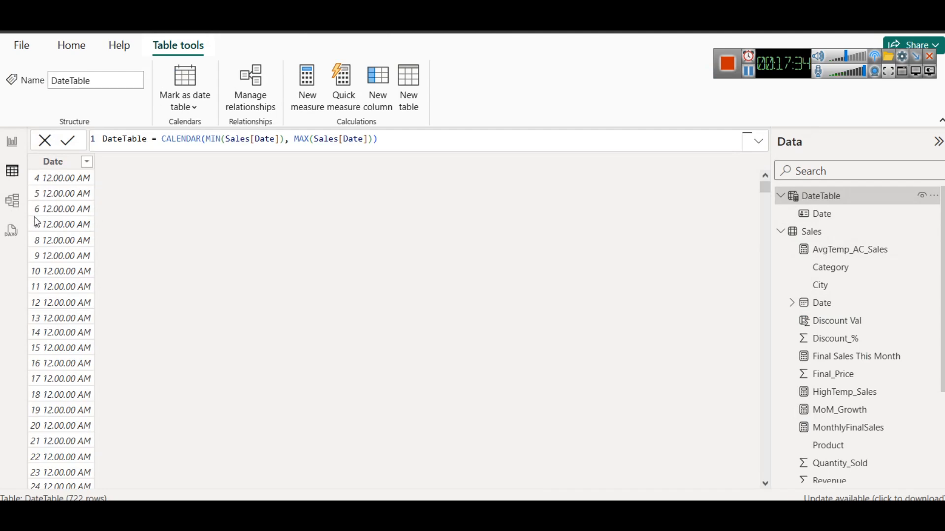
click(10, 142)
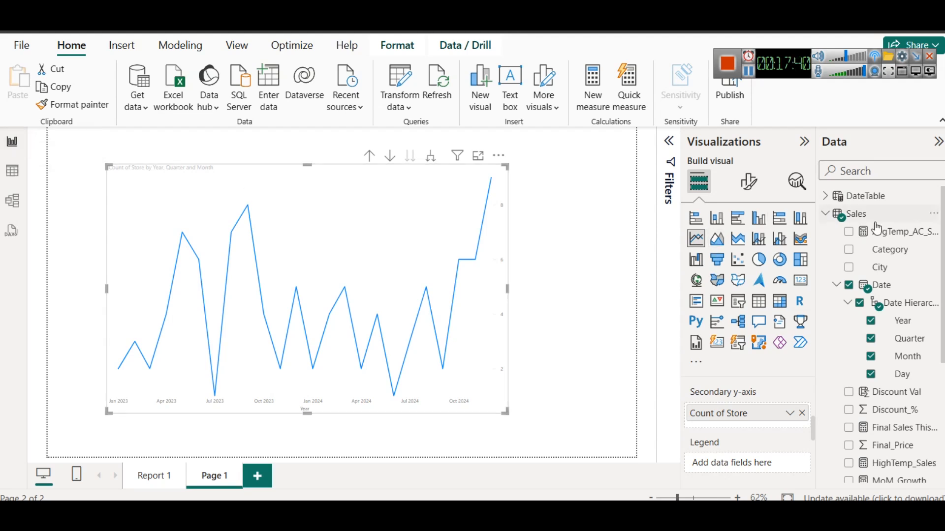
Select DateTable in the field list and show its card in the model view with the properties pane collapsed
click(869, 197)
click(870, 198)
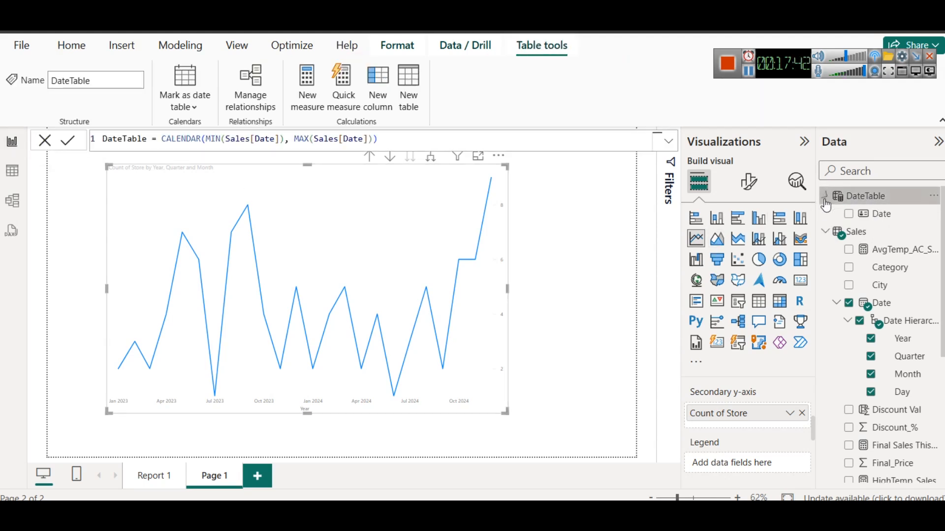
click(14, 200)
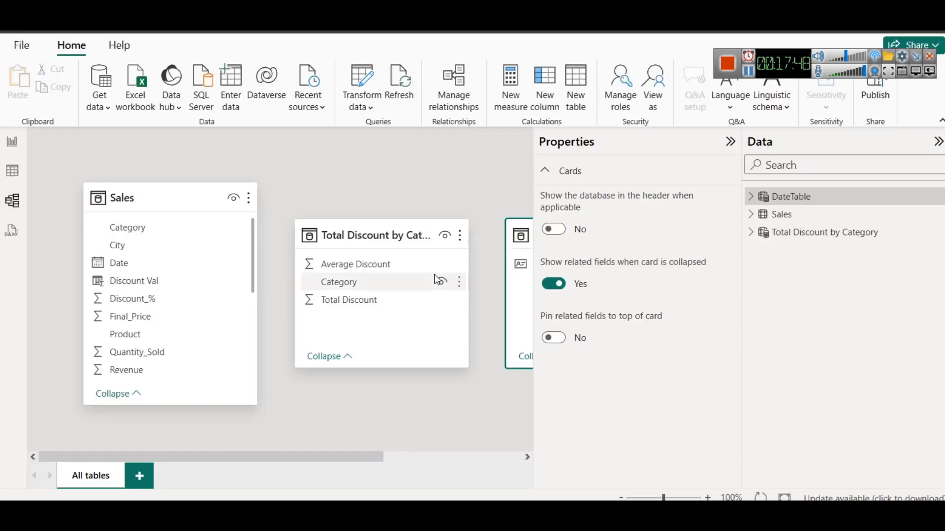
click(730, 142)
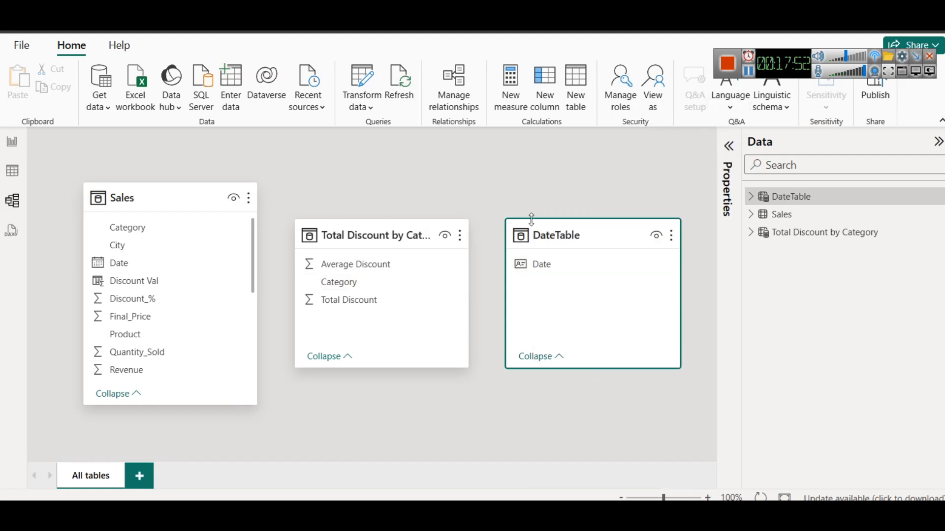
Place the DateTable card between Sales and Total Discount by Category, and relate DateTable's Date column to the Sales Date column
drag(404, 235, 636, 309)
drag(559, 236, 362, 206)
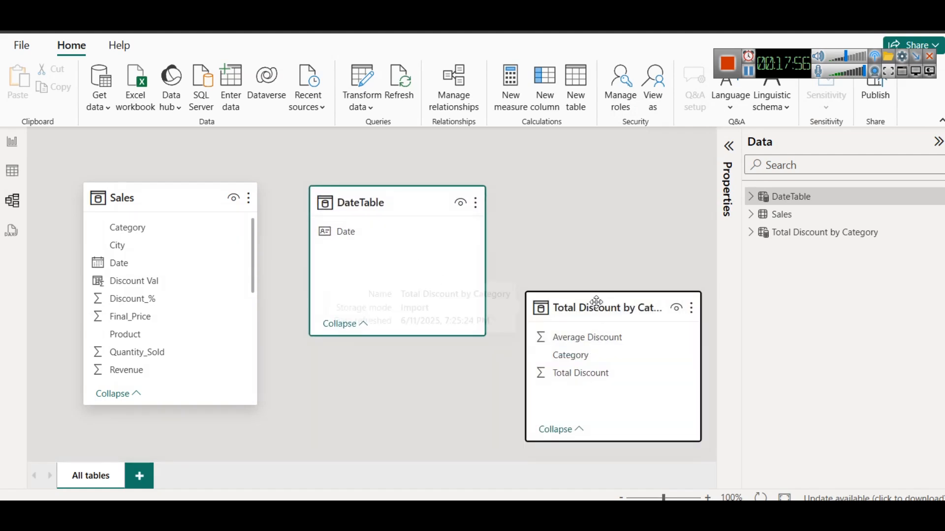
drag(597, 306, 576, 221)
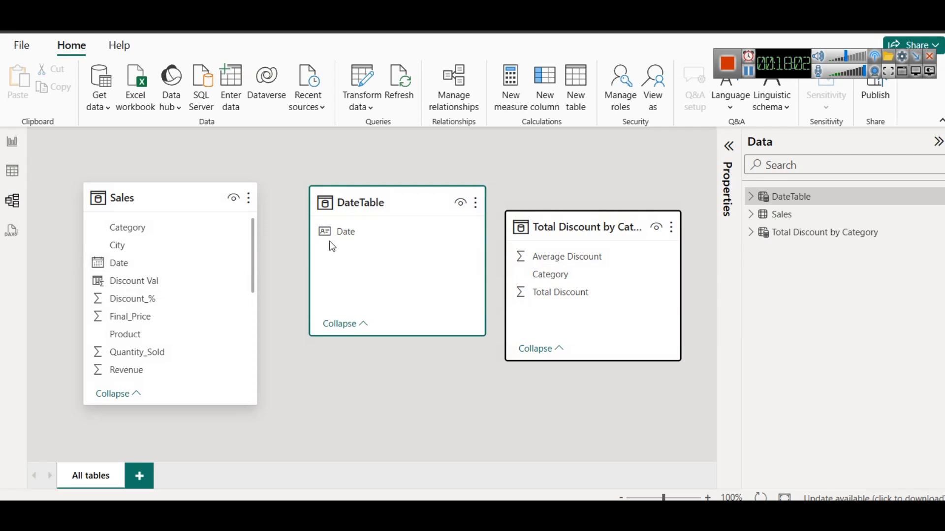
drag(344, 231, 155, 261)
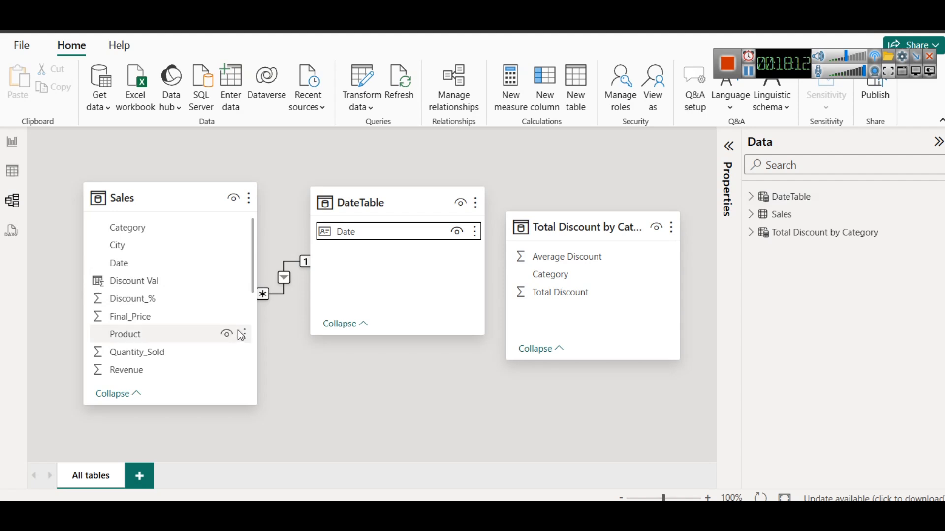
Arrange the Sales card between Total Discount by Category and DateTable, and relate Total Discount by Category's Category column to Sales' Category
drag(571, 233, 148, 246)
drag(371, 206, 558, 205)
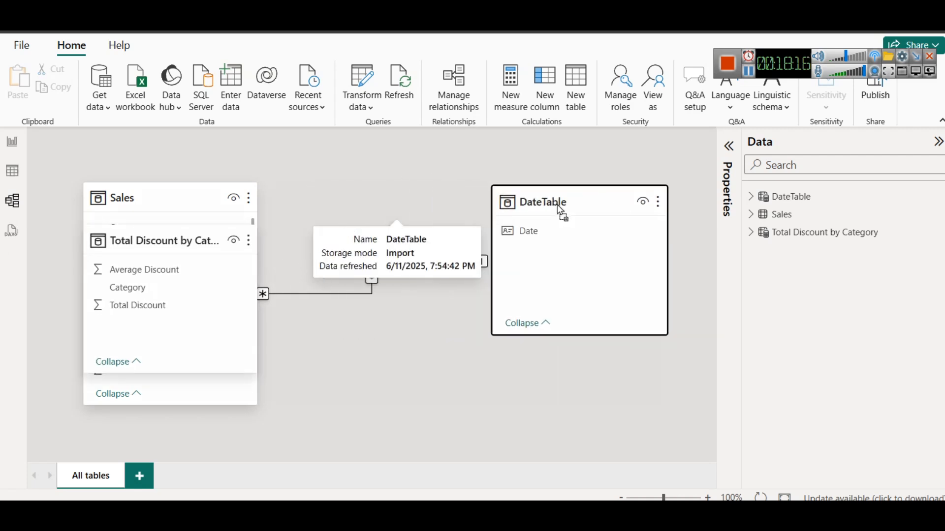
drag(146, 195, 329, 202)
drag(103, 287, 305, 232)
drag(129, 247, 128, 205)
drag(321, 196, 349, 199)
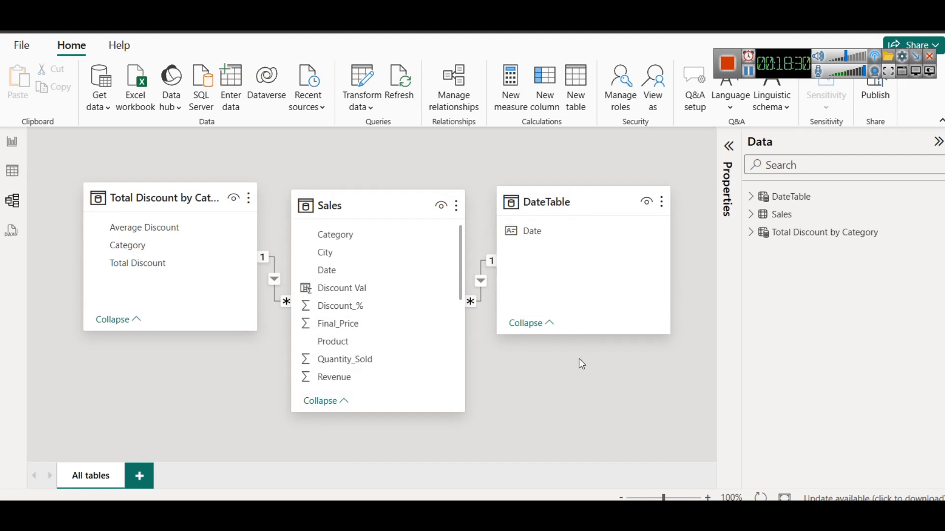
Open a new Notepad note and write "For Yoy , Mom etc kind of cal" and "for time intelligence" on two lines
key(super+r)
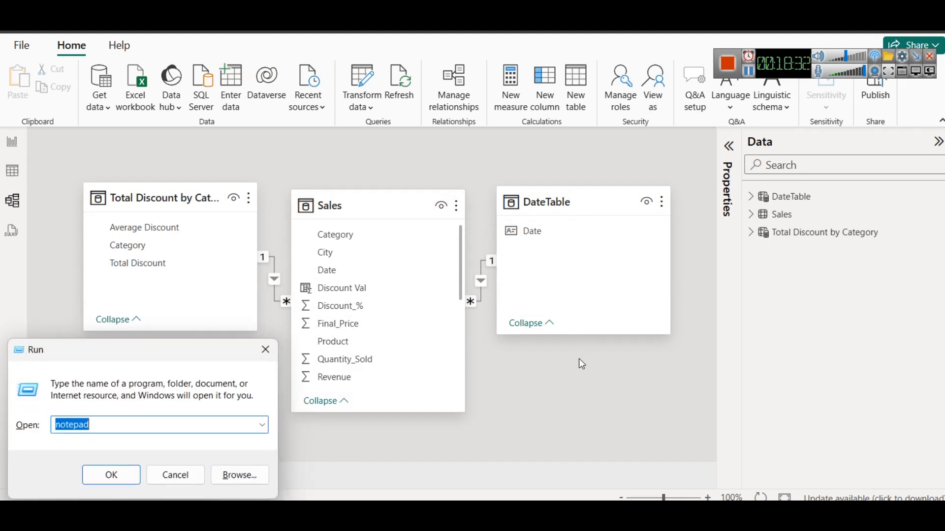
key(Return)
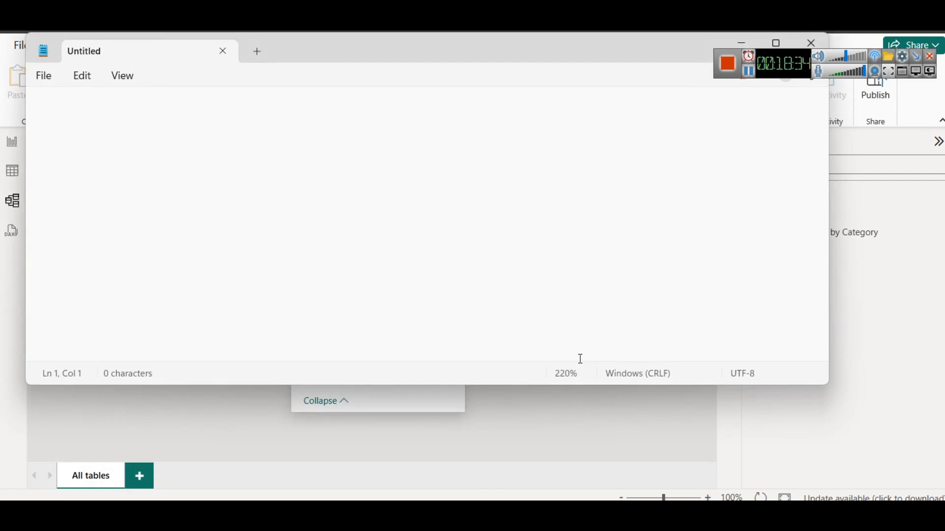
text(For Yoy )
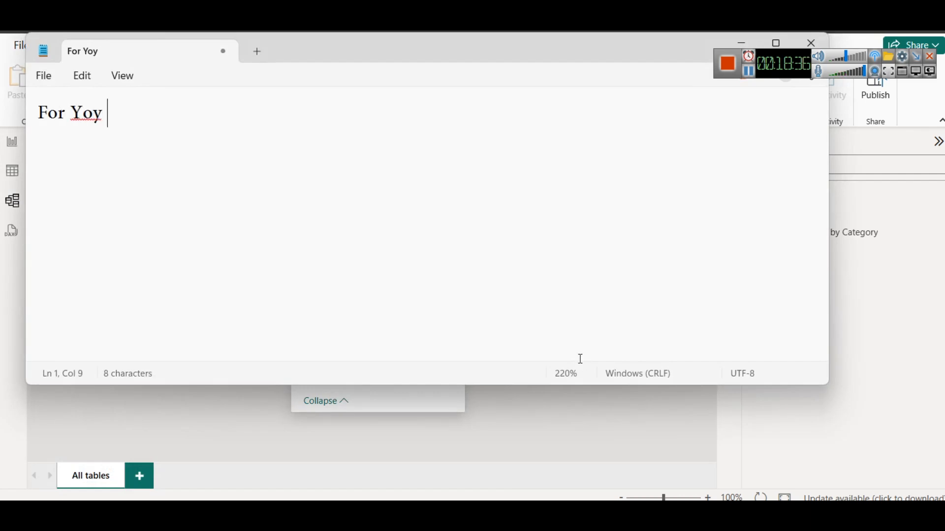
text(,o)
key(BackSpace)
text(Mom )
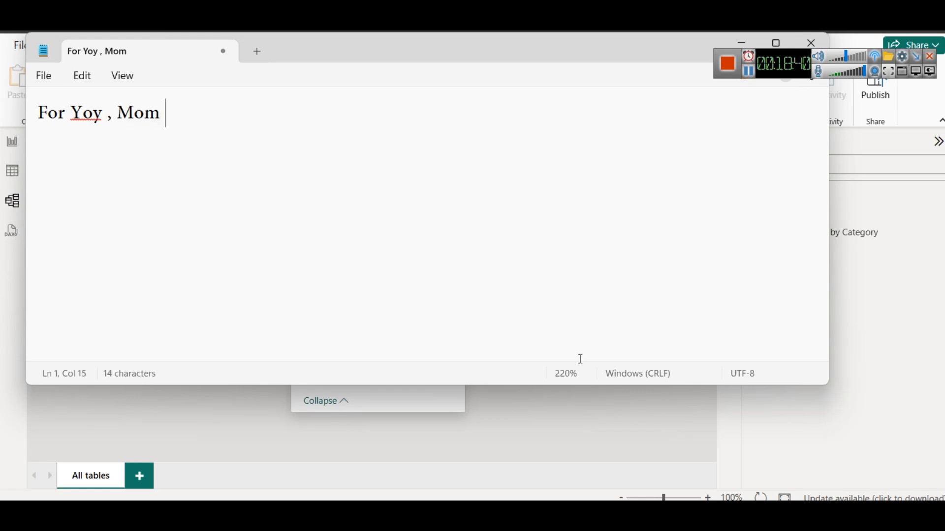
text(etc )
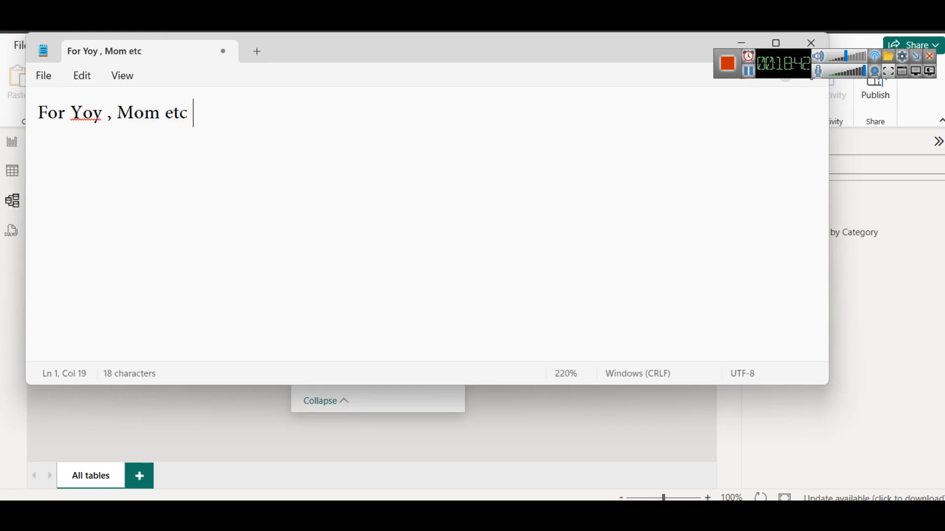
text(kind of cal)
key(Return)
text(for time intel)
text(ence)
Add the note line "Create a new table with Calendar Function (min and max) sales date" after a blank line
key(Return)
key(Return)
text(Cr)
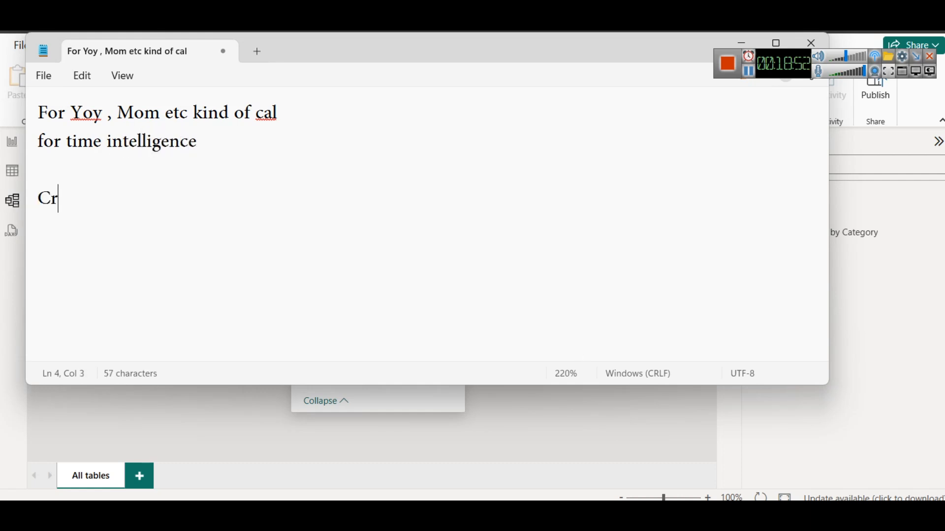
text(eate a ne)
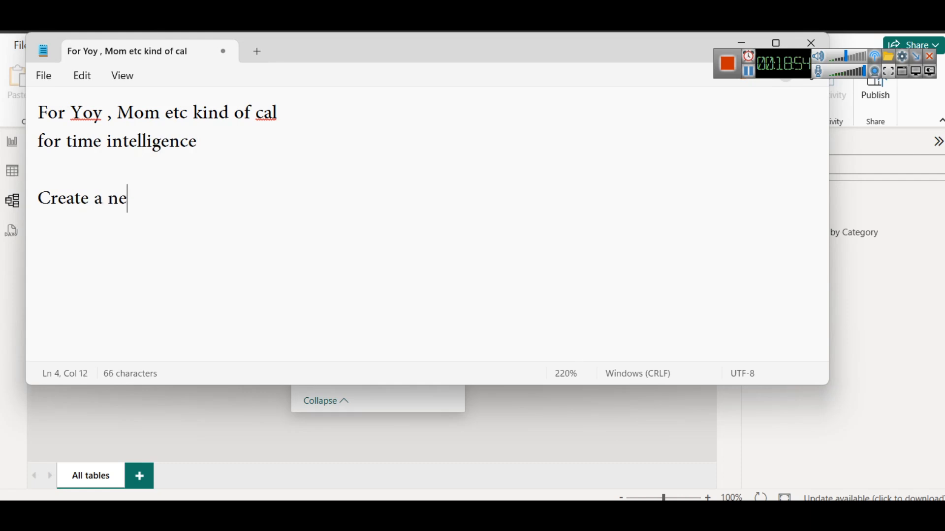
text(w table )
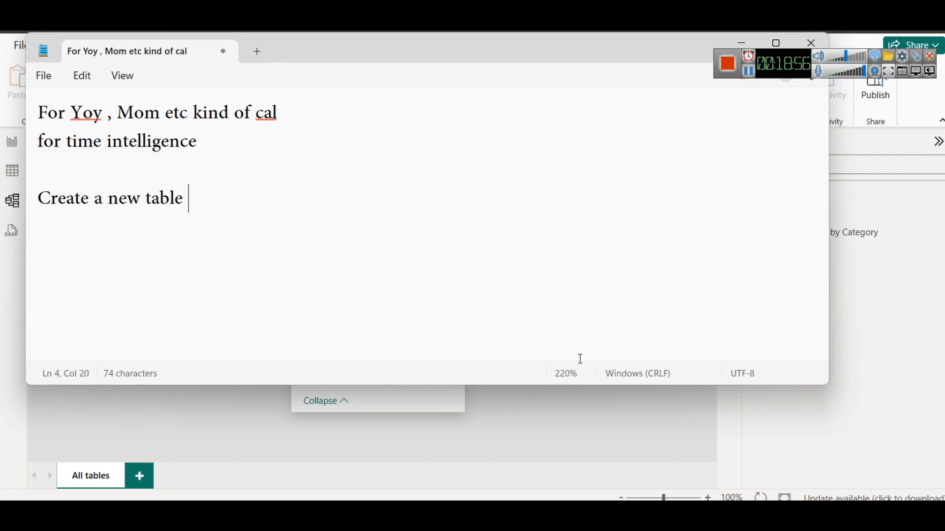
text(with Cale)
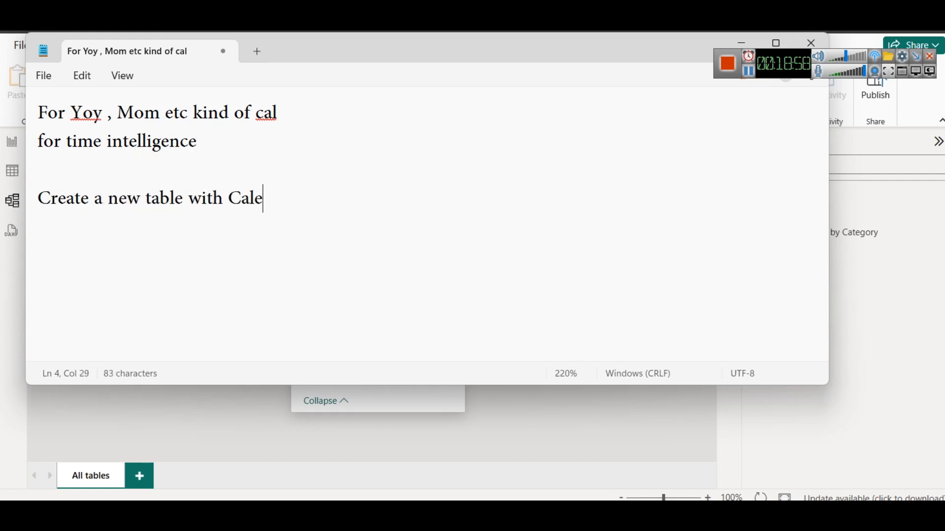
text(ndar Function)
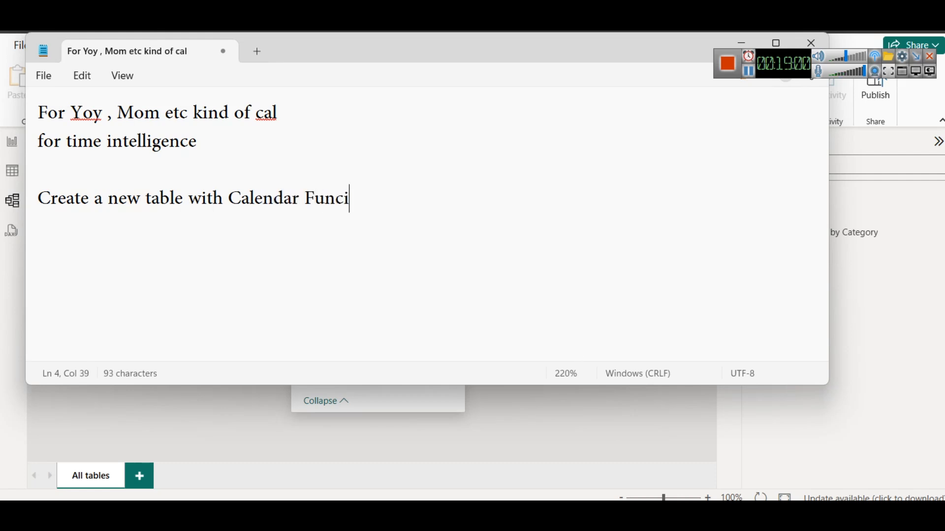
text( (min and max)
key(BackSpace)
text() sales date )
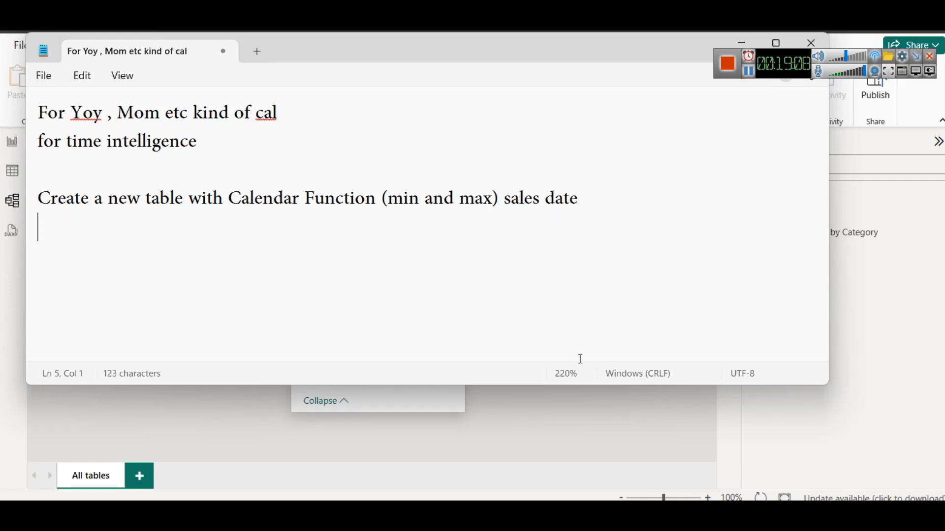
text(then )
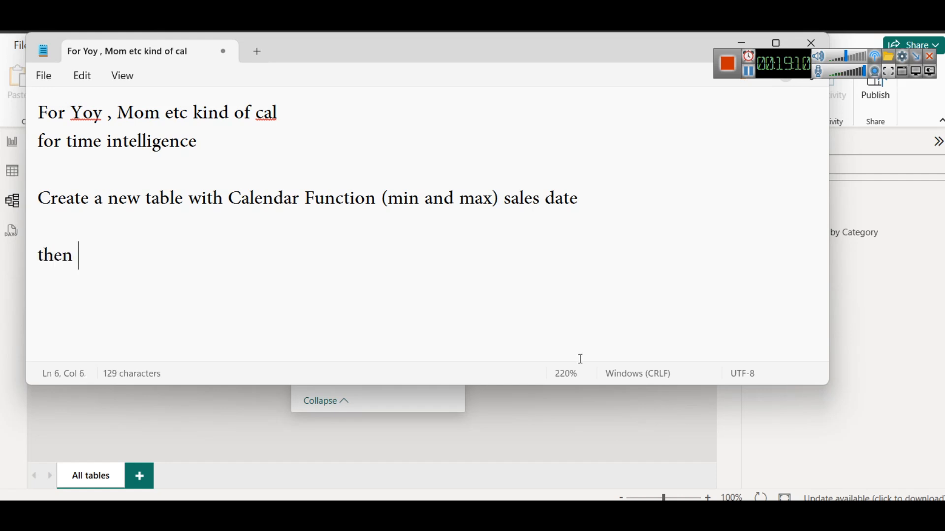
text(select )
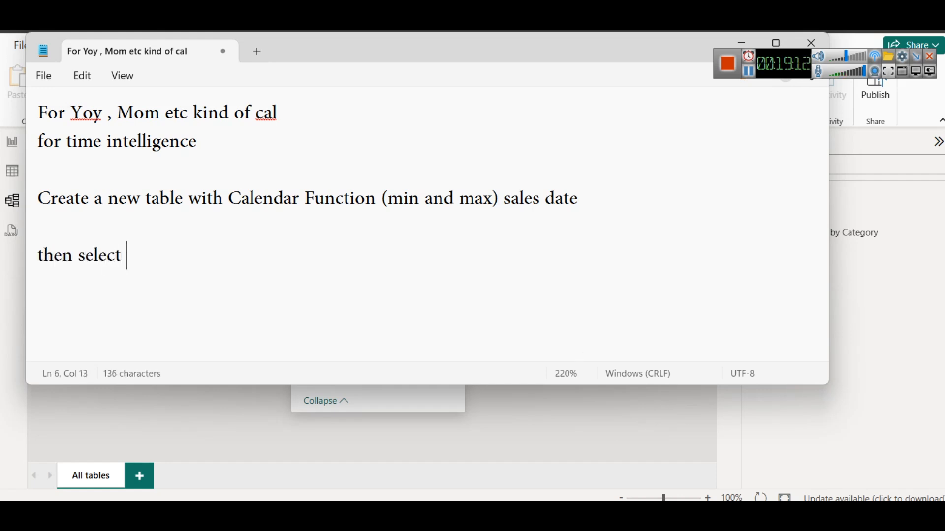
text(the table a)
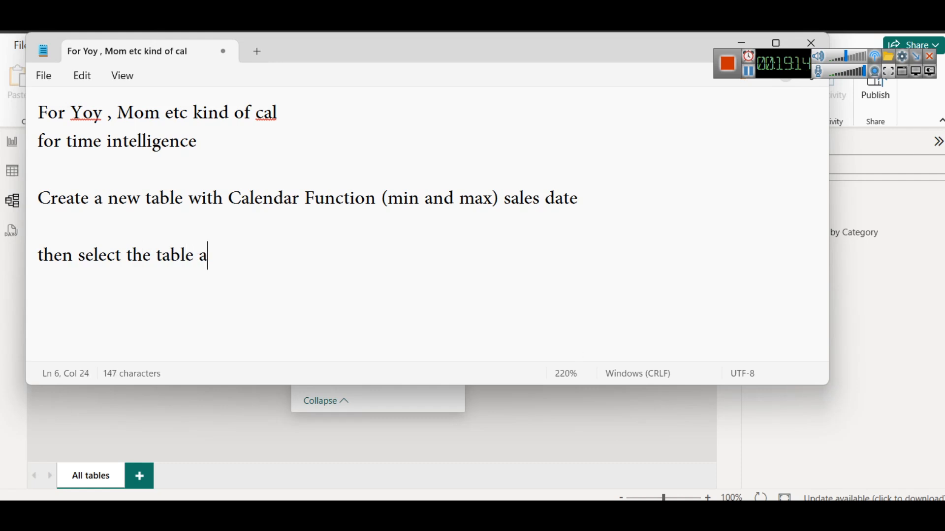
text(nd mark is as Datetable)
Add the note line "then select the table and mark is as Datetable" as a separate paragraph
key(BackSpace)
text(e)
Switch back to Power BI and select DateTable in the model view and in the report view to show its table options
drag(345, 61, 354, 172)
drag(594, 148, 595, 221)
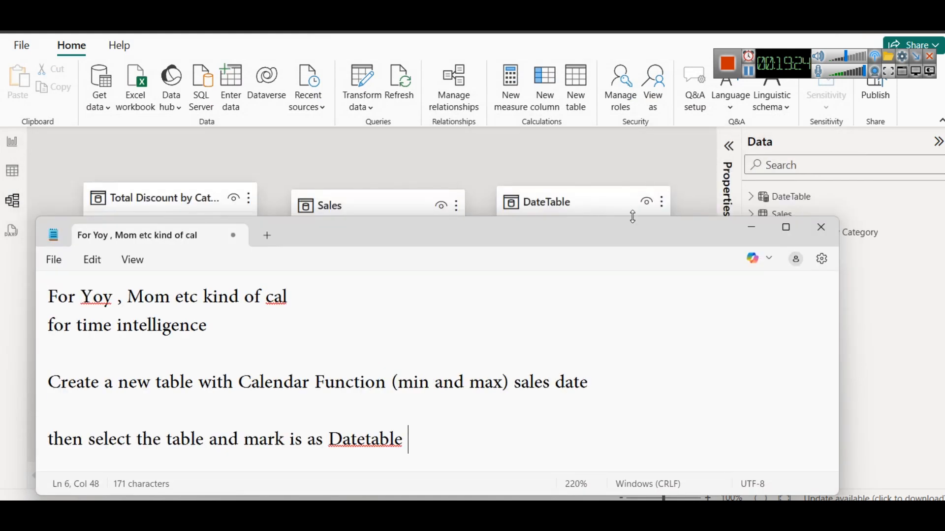
click(797, 200)
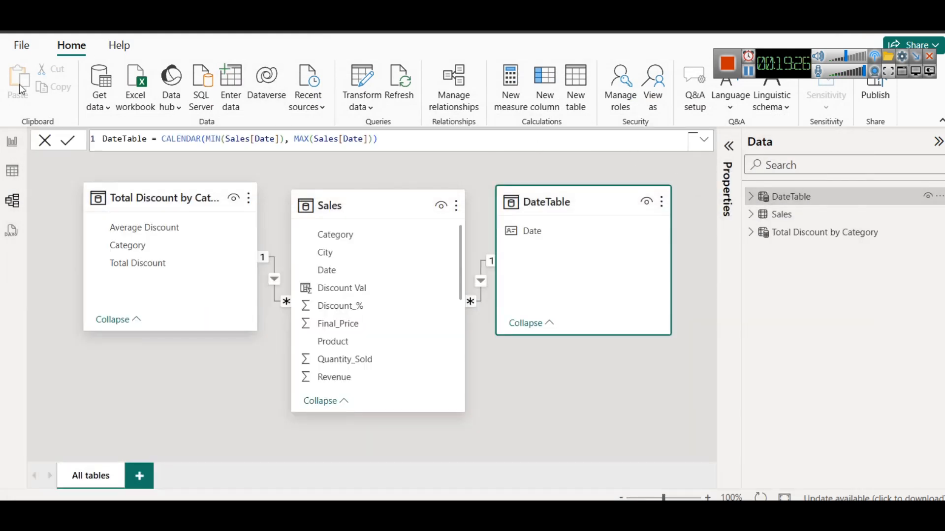
click(12, 142)
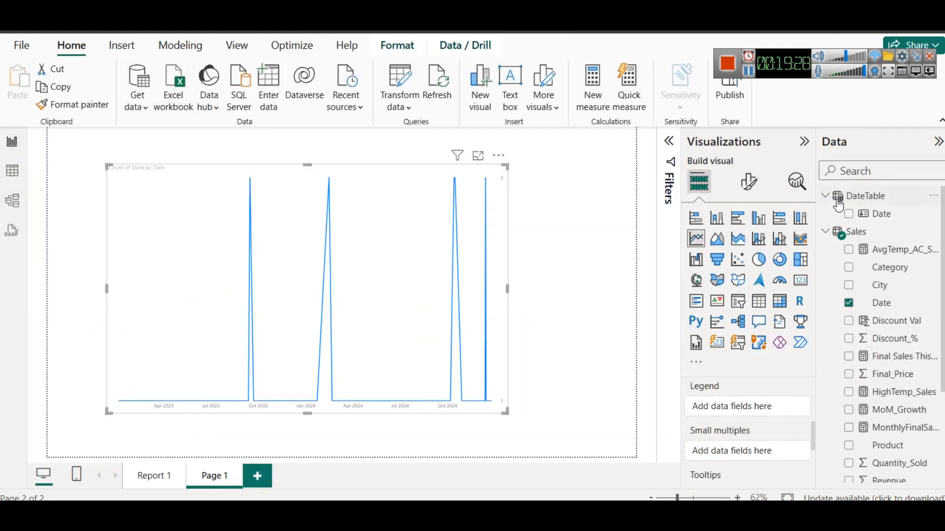
click(865, 195)
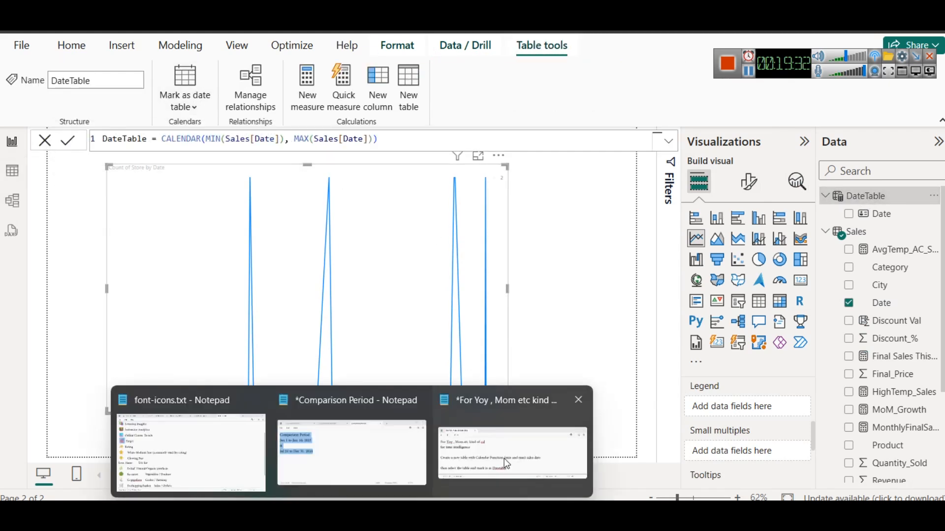
Return to the Notepad note, maximize it, and add "then Link the date column to main sales table's date column in relationship view"
click(521, 443)
double_click(409, 234)
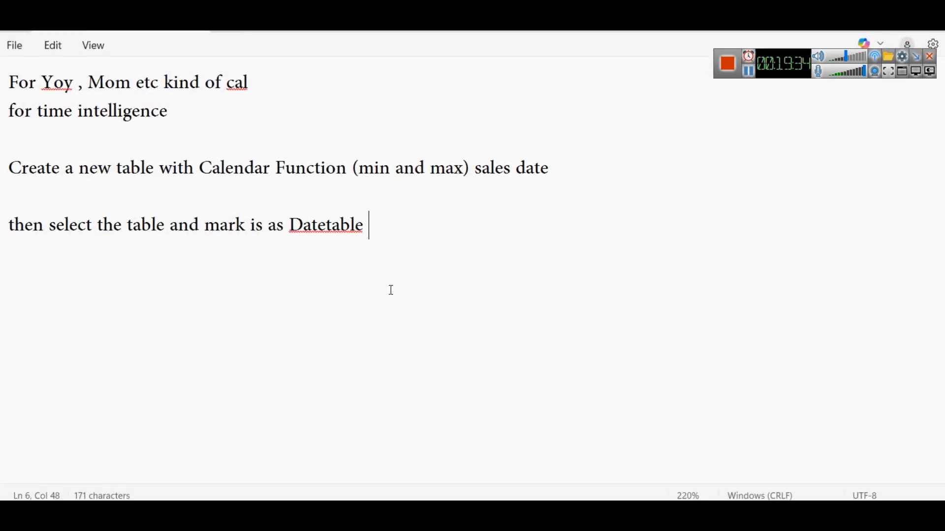
key(Return)
key(Return)
text(then)
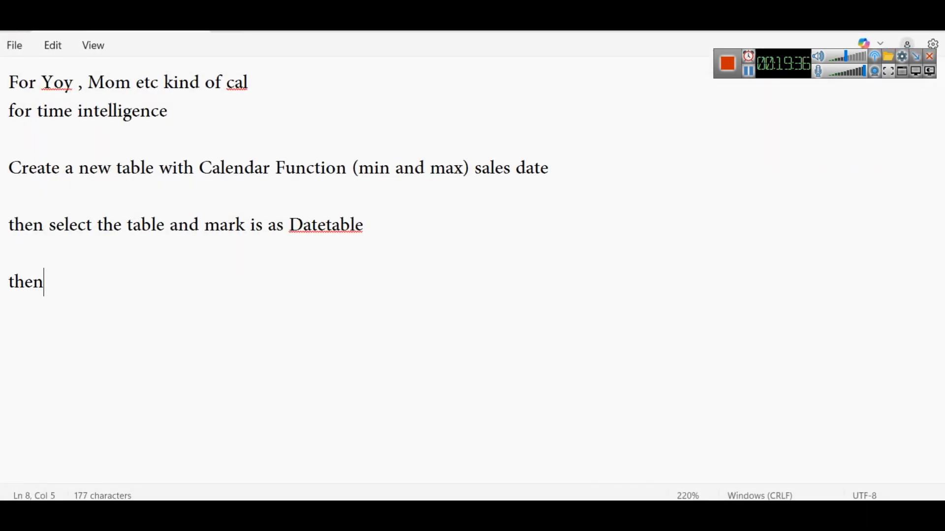
text( Link t)
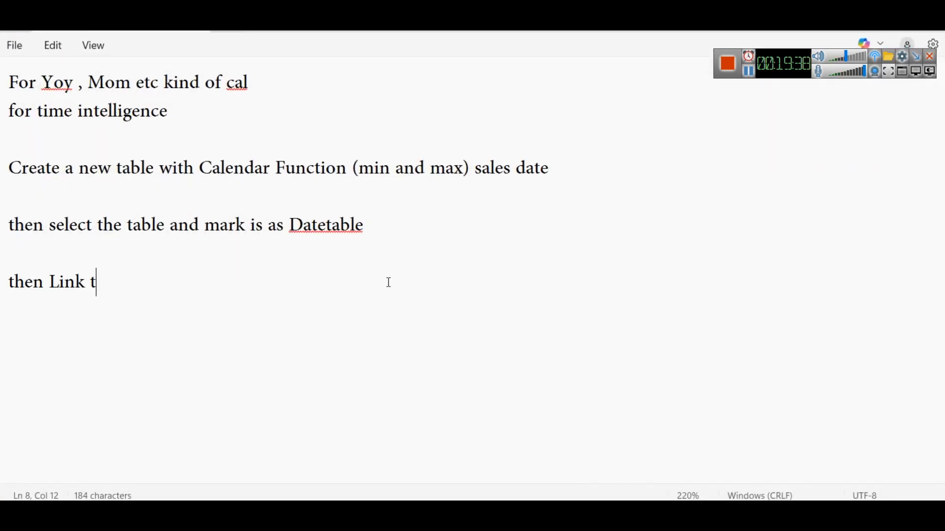
text(he date column to ma)
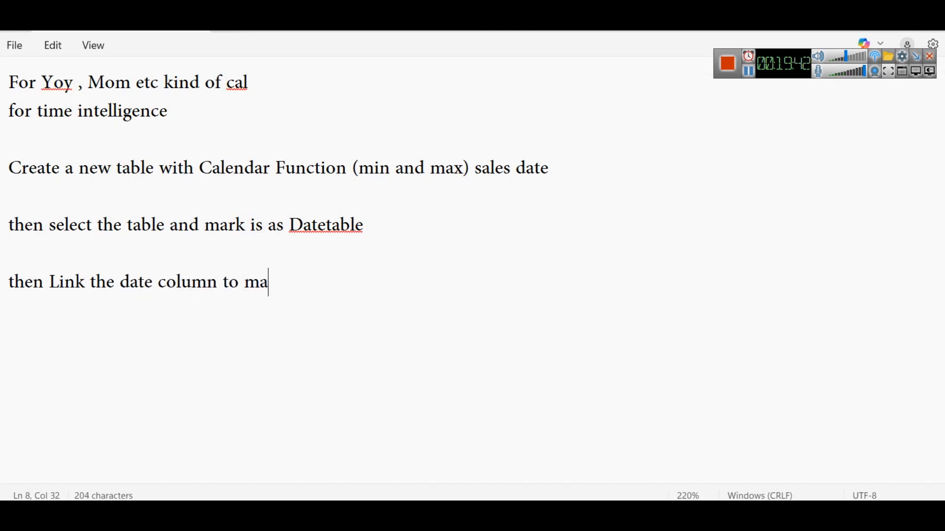
text(in sales tabe)
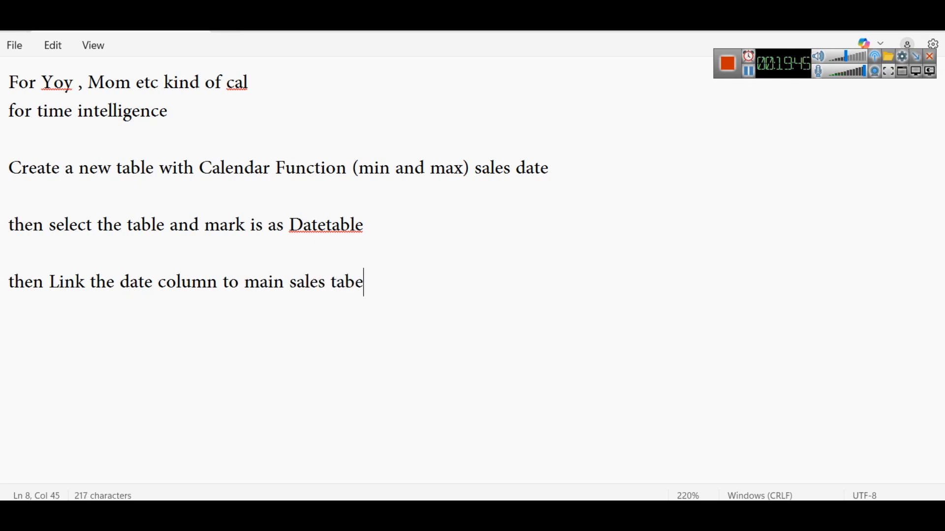
key(BackSpace)
text(le's )
text(date colum)
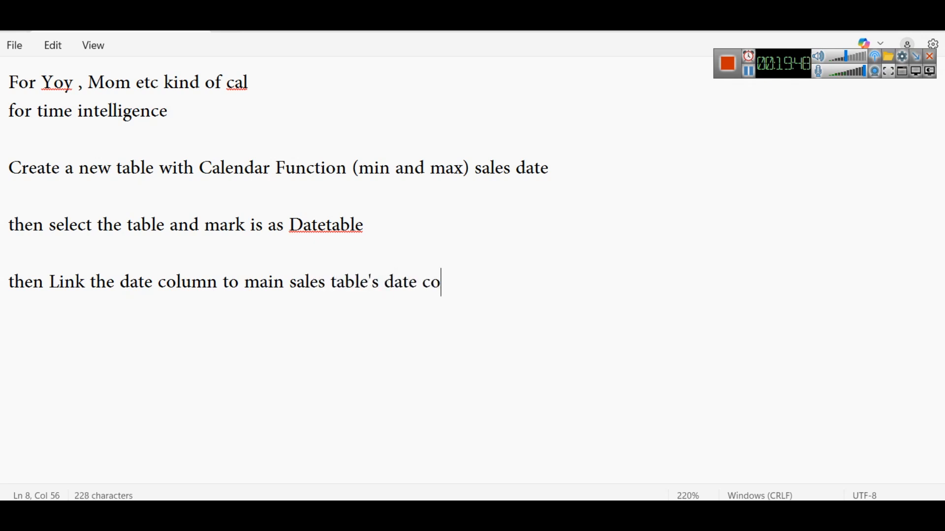
text(n in relationshoip view)
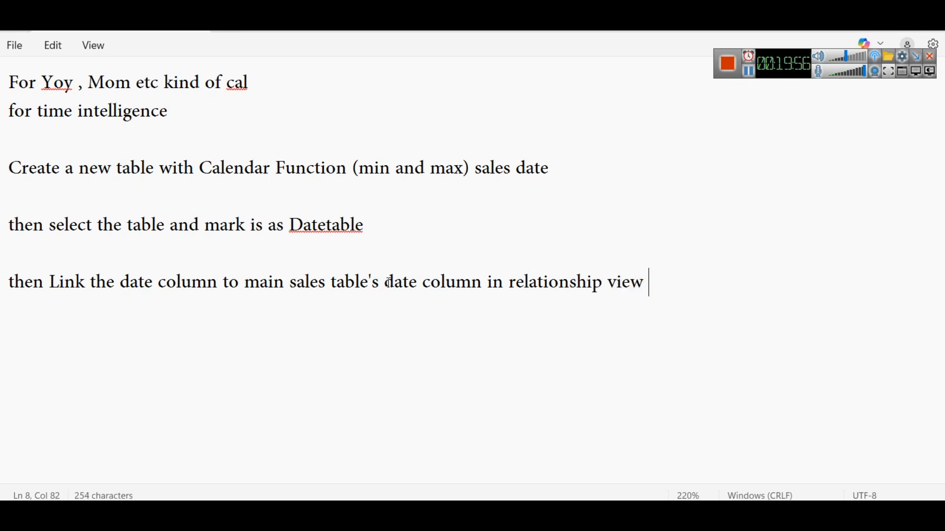
Add the closing note line "In next part we will run Time" and switch back to the Power BI report
key(Return)
key(Return)
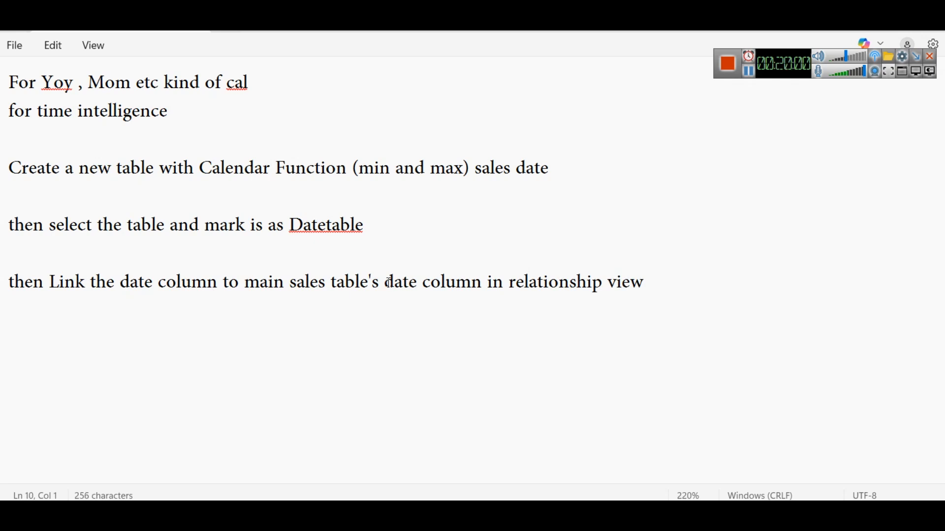
text(In next part we will run )
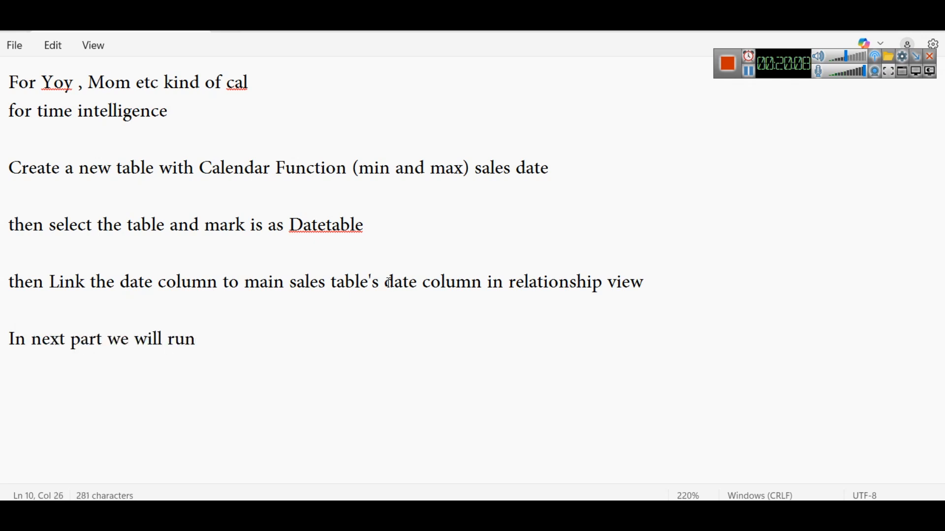
text(Time)
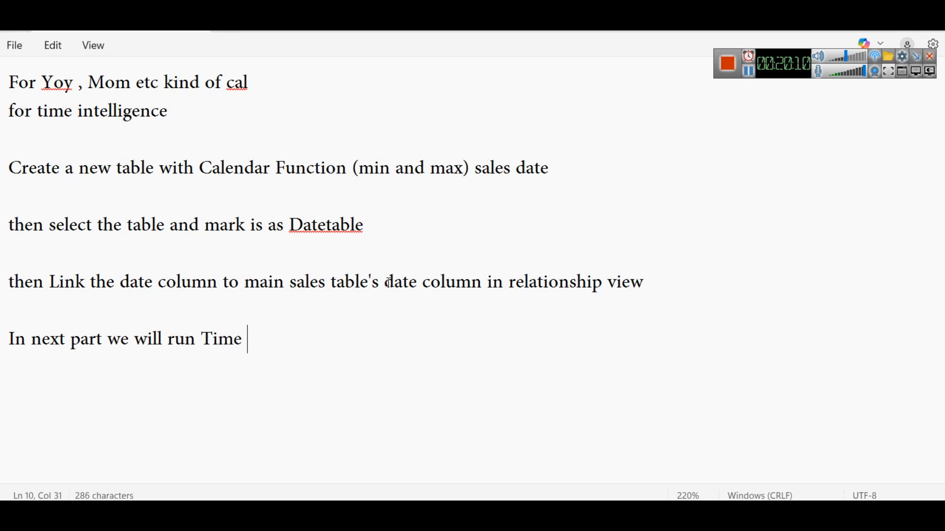
key(alt+Tab)
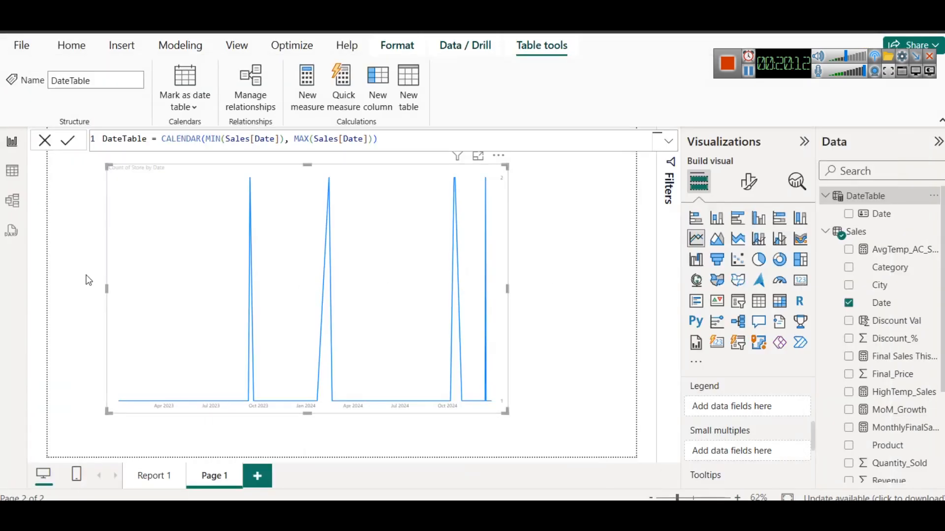
Switch to the Report 1 page and set the font color of the City slicer's values to black
click(146, 482)
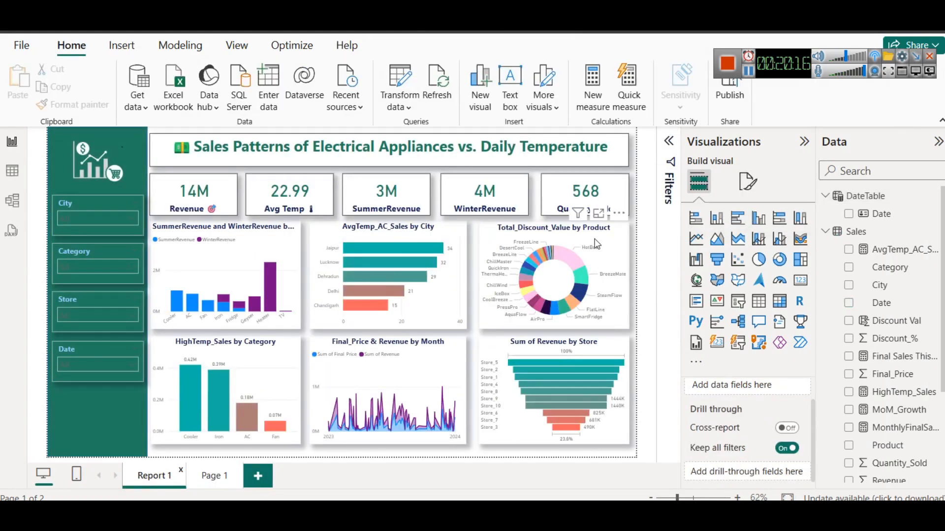
click(88, 217)
click(87, 217)
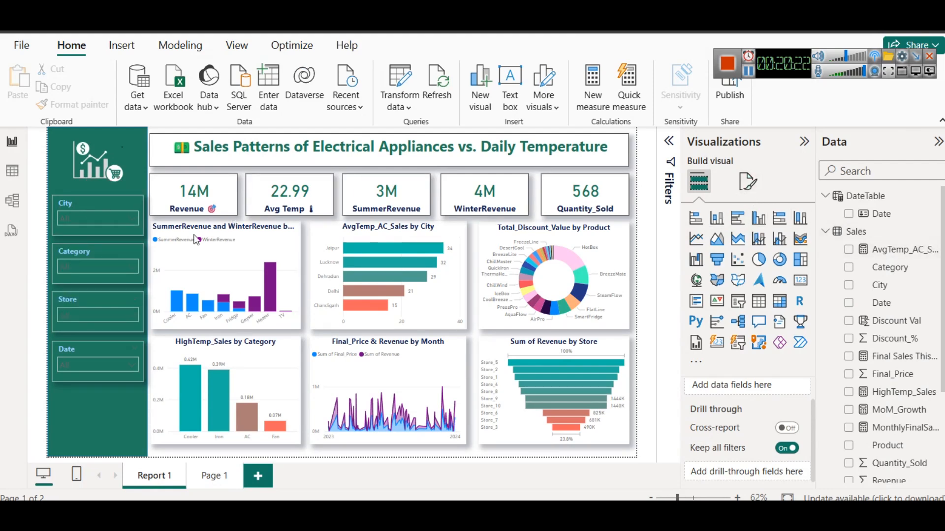
click(97, 204)
click(759, 180)
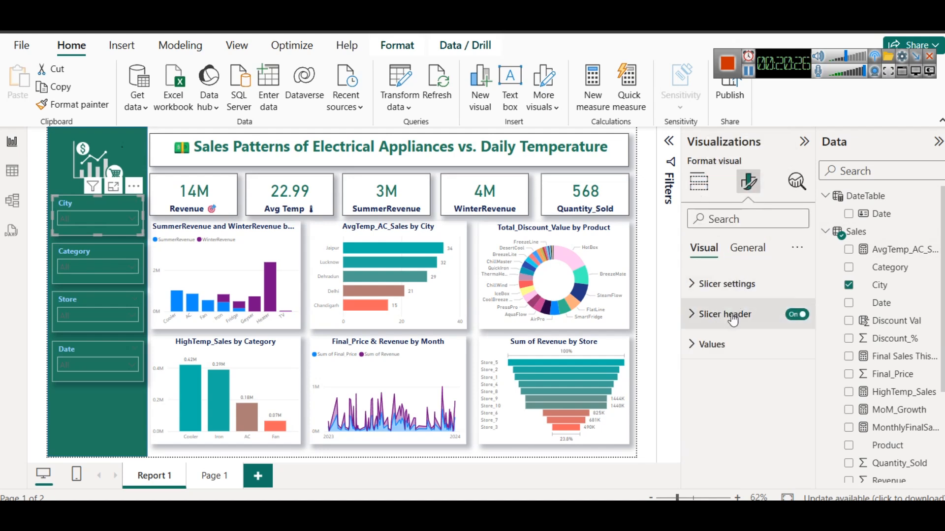
click(726, 284)
scroll(734, 407, down, 1)
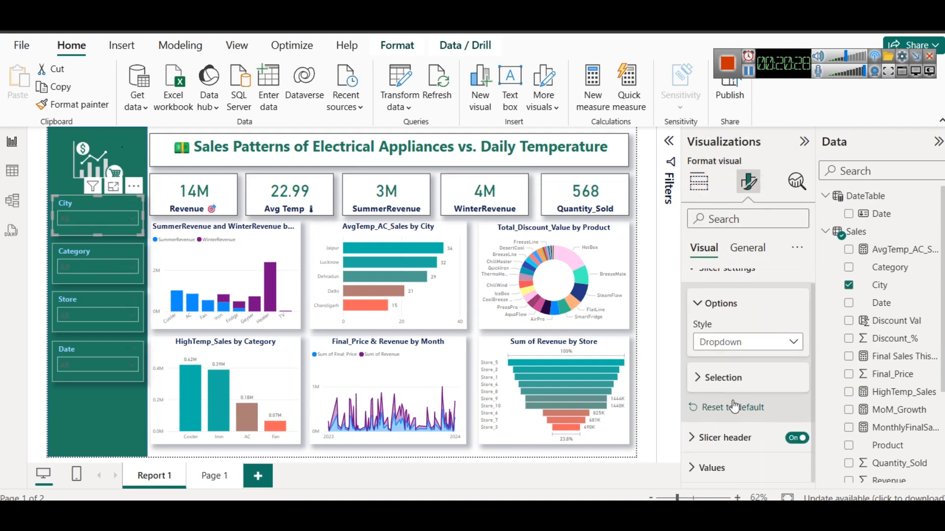
click(733, 467)
click(725, 380)
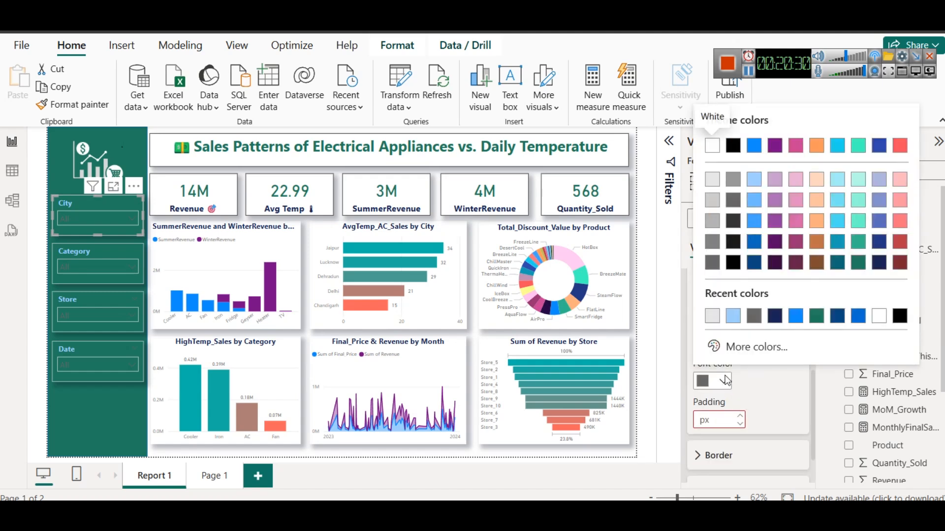
click(707, 248)
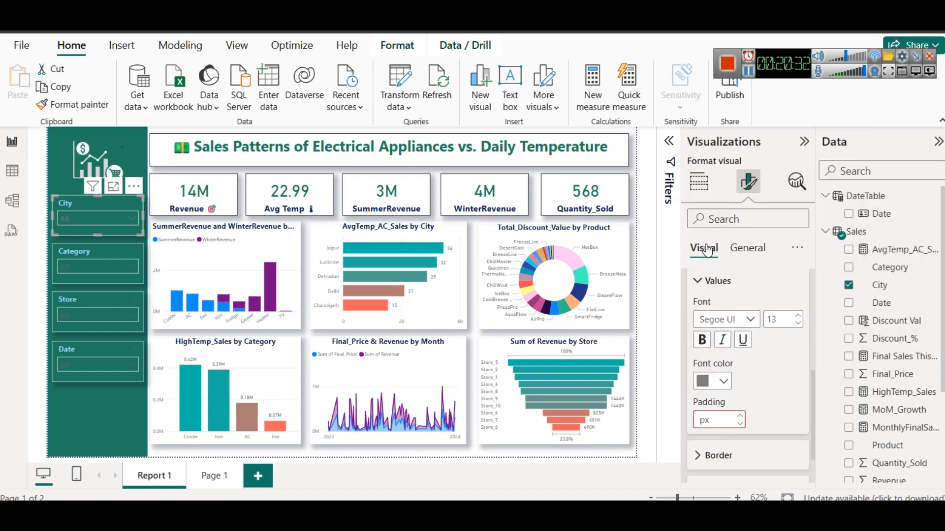
click(711, 381)
click(730, 265)
Copy the City slicer's formatting to the Category, Store and Date slicers with Format painter
click(74, 104)
click(96, 255)
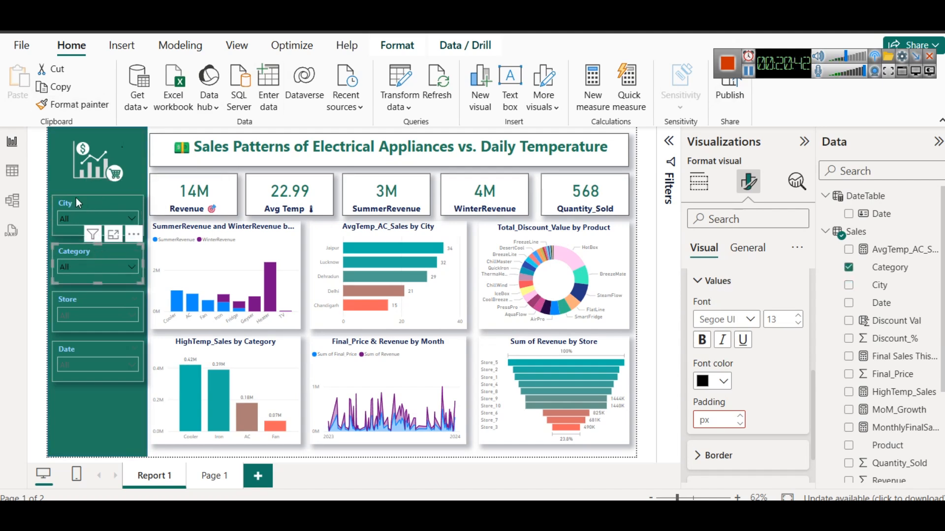
click(74, 104)
click(85, 301)
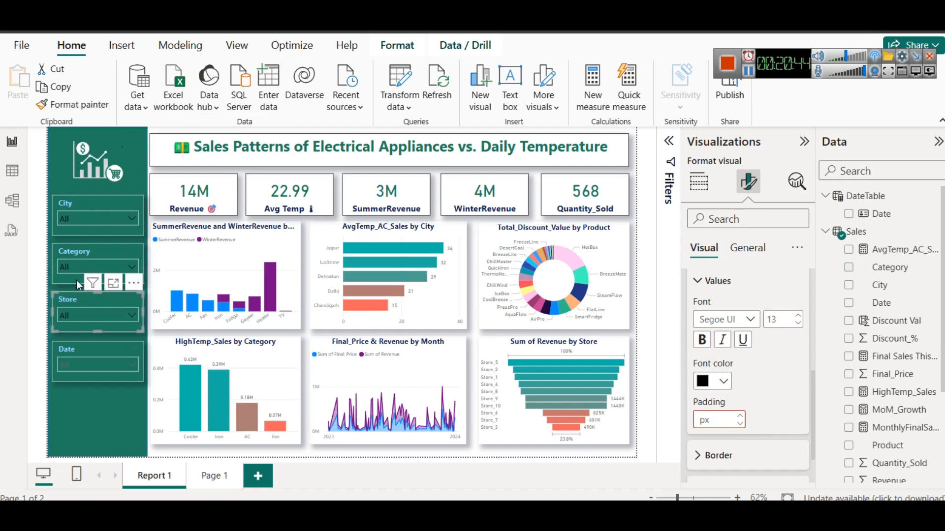
click(79, 105)
click(88, 351)
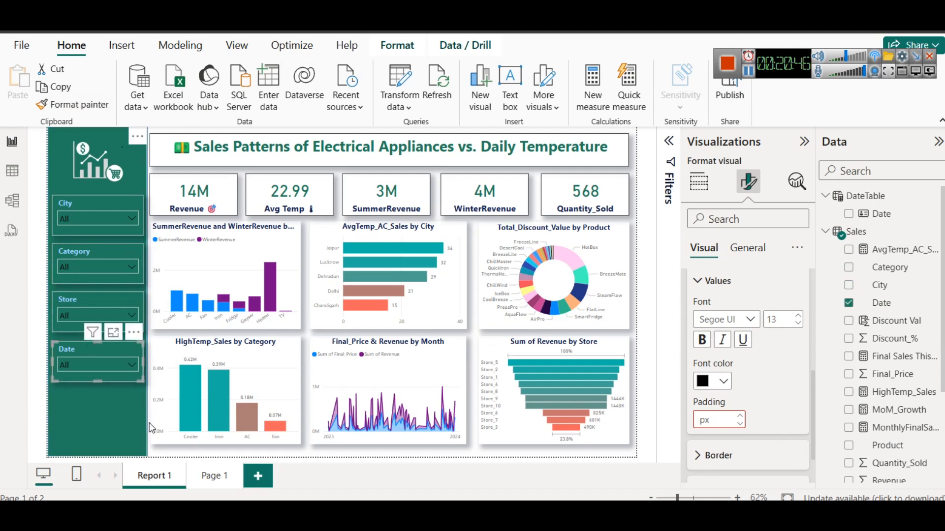
click(650, 236)
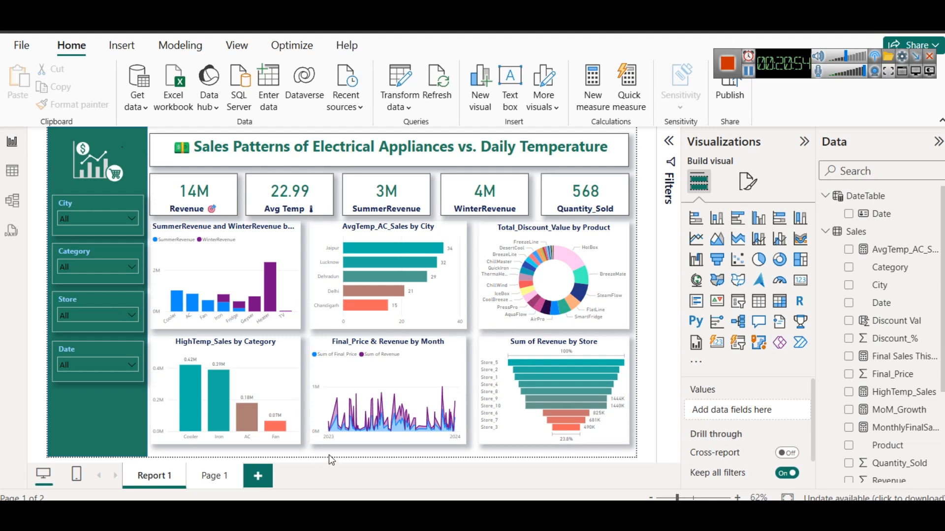
View the Final_Price & Revenue by Month chart in focus mode, then return to the report
mouse_move(413, 380)
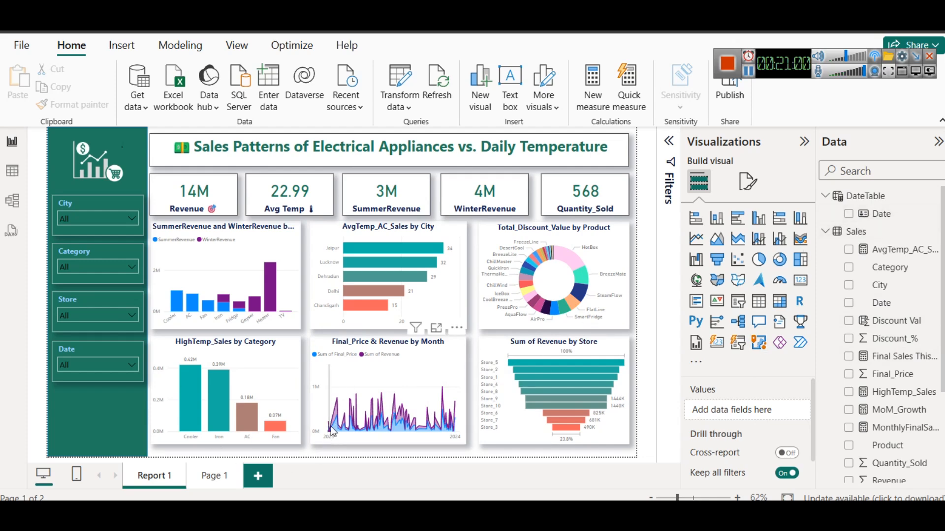
click(436, 328)
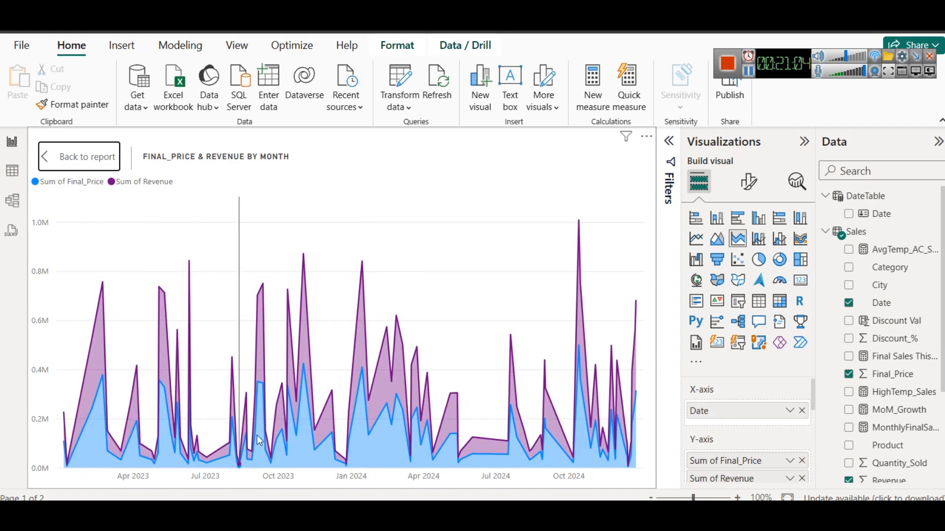
click(65, 160)
click(473, 429)
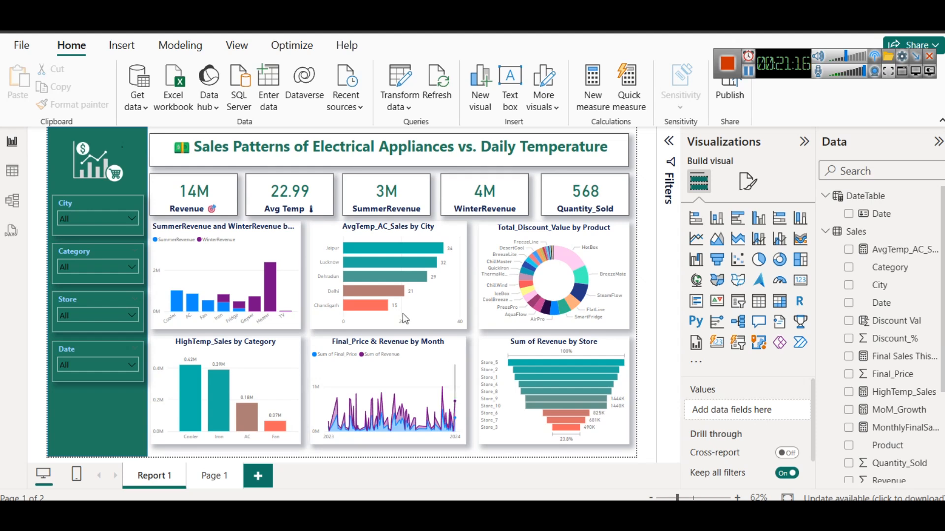
Turn on data labels for the SummerRevenue and WinterRevenue column chart and deselect it
click(291, 246)
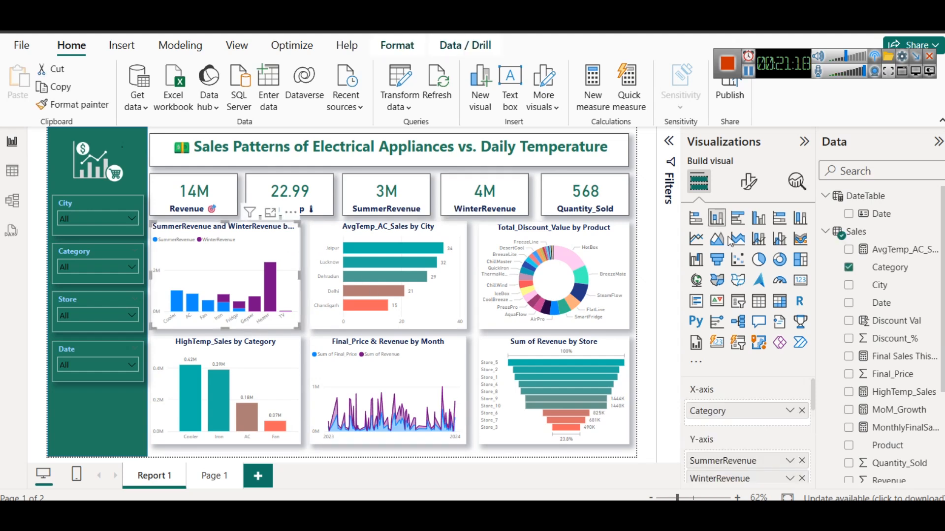
click(746, 182)
scroll(798, 413, down, 3)
click(796, 410)
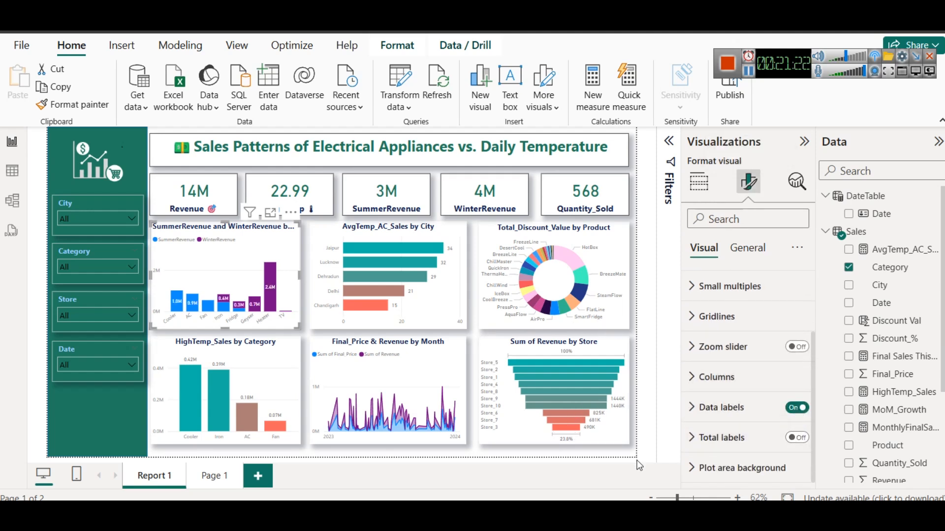
click(623, 458)
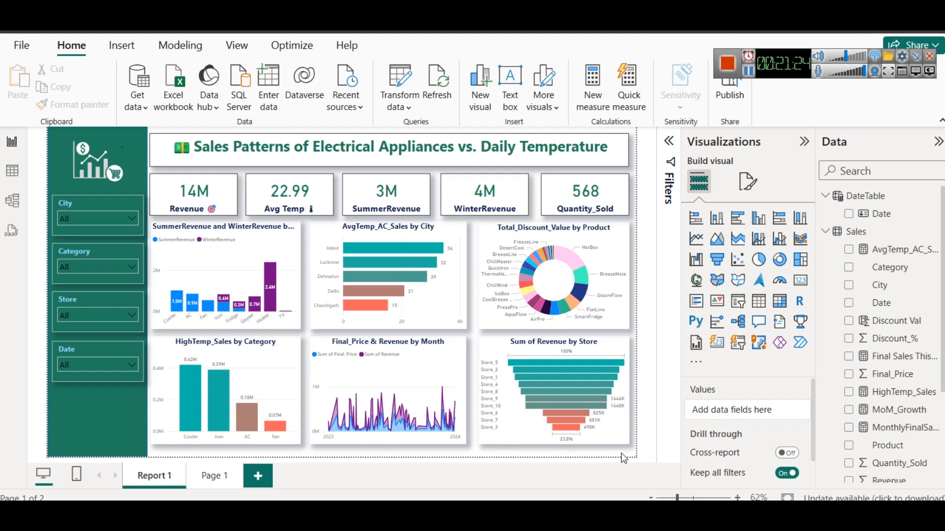